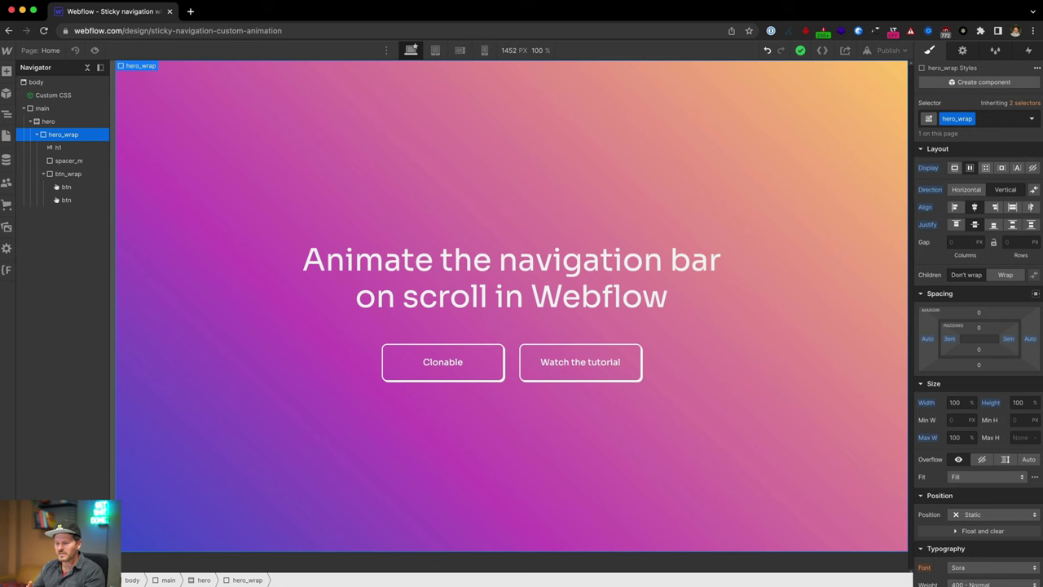
- Insert a Navbar into main via Quick Find 'nav' and drag it above the hero section
left_click(30, 121)
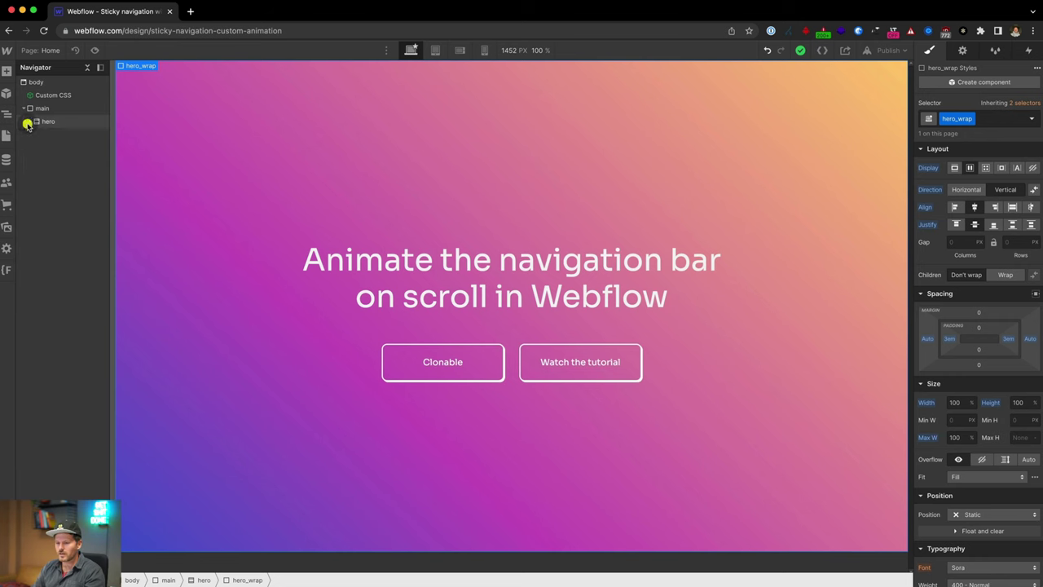
left_click(38, 108)
key("super+e")
type("nav")
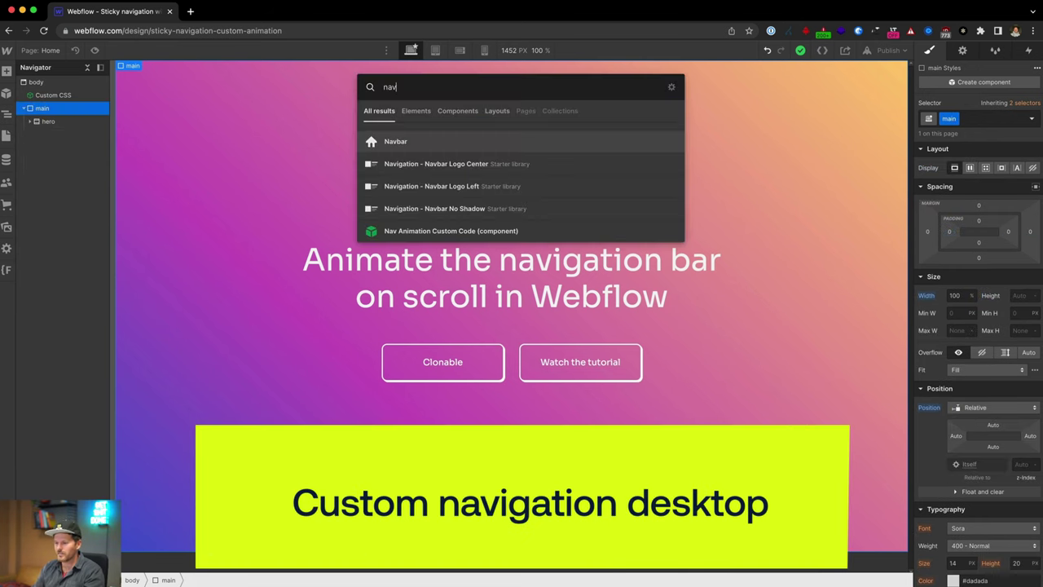
key("Return")
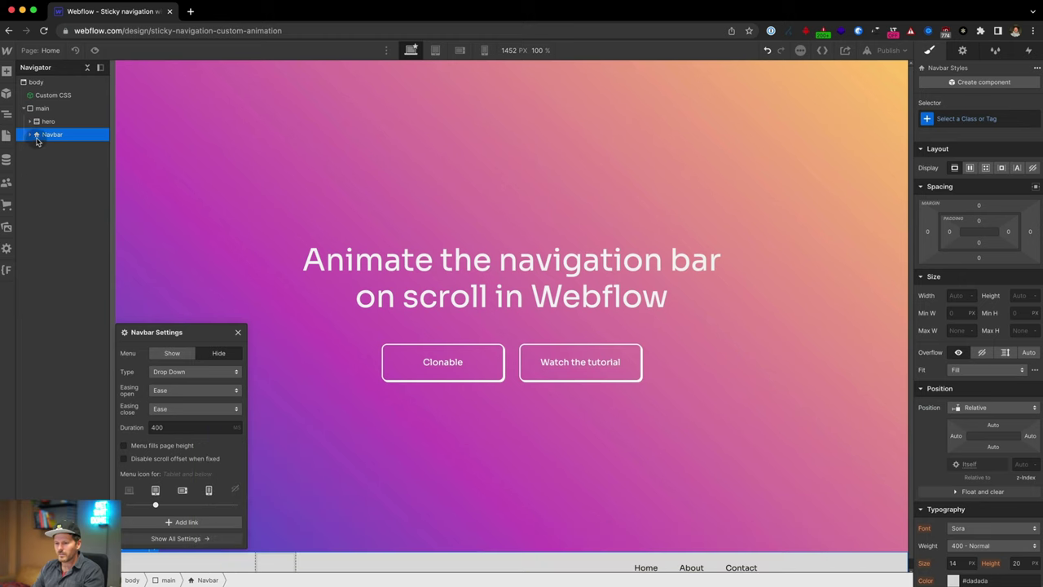
left_click(36, 131)
left_click_drag(36, 129, 36, 119)
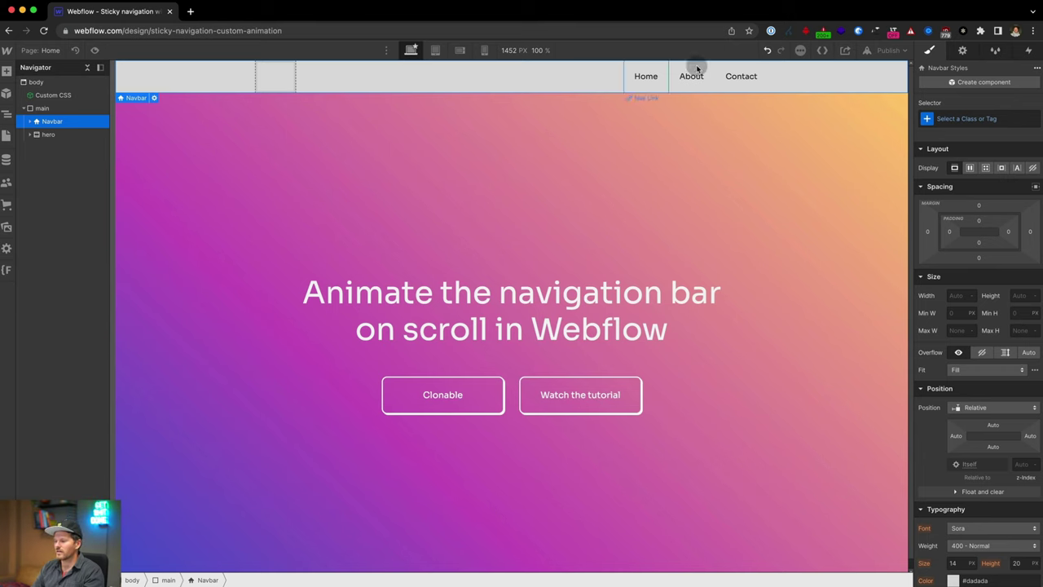
left_click(971, 118)
- Give the navbar the class 'nav' and expand it to reveal its Container
type("nav")
key("Return")
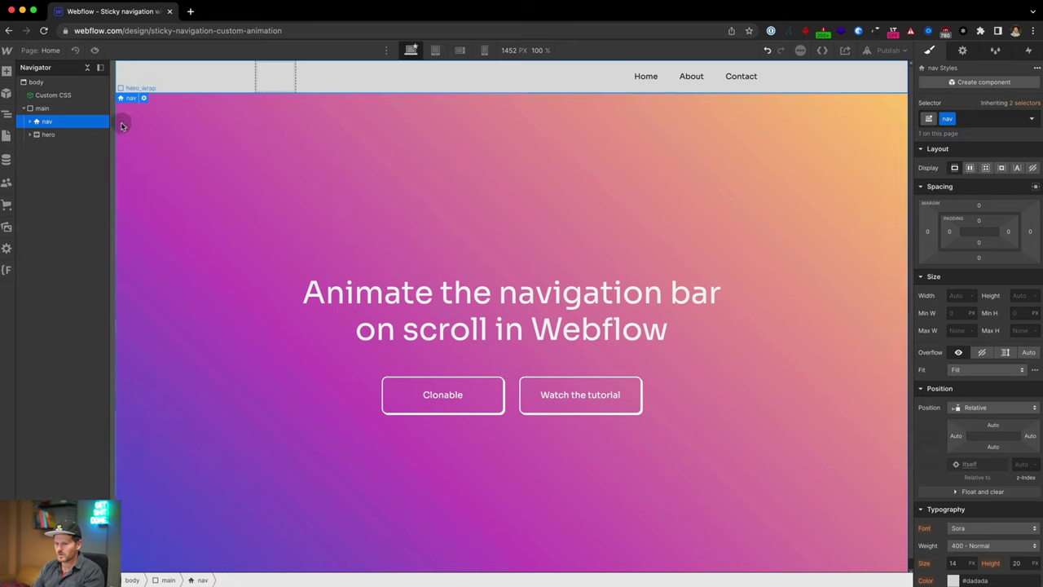
left_click(30, 121)
left_click(37, 135)
- Set the Container's display to Flex with Space Between justification
left_click(51, 135)
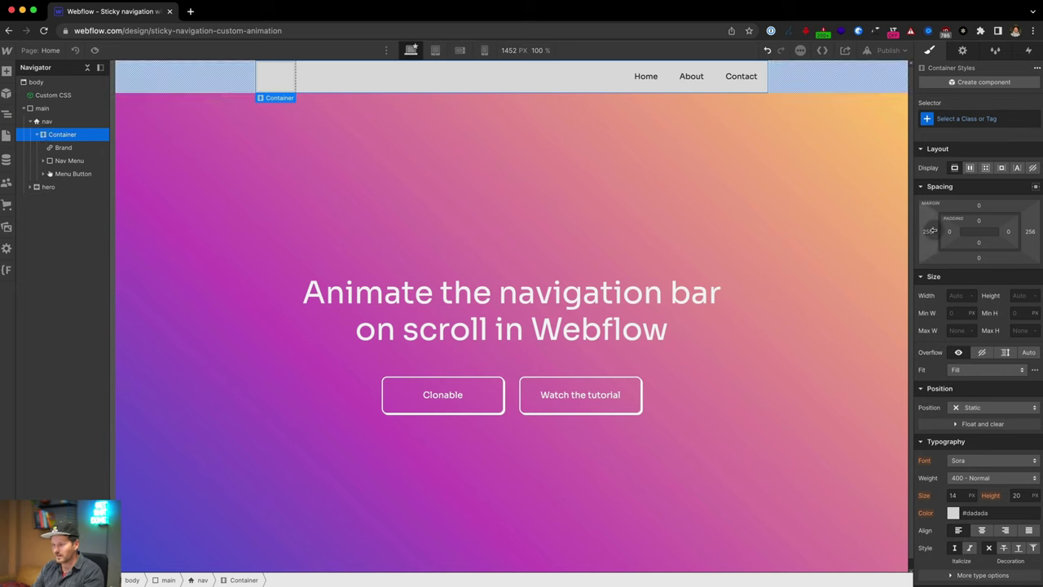
left_click(970, 167)
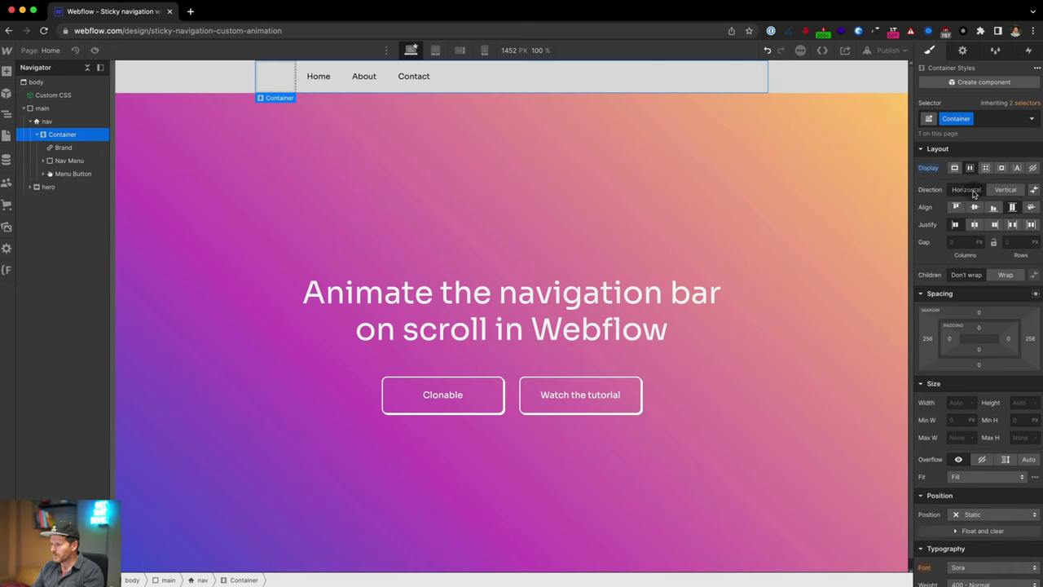
left_click(1013, 225)
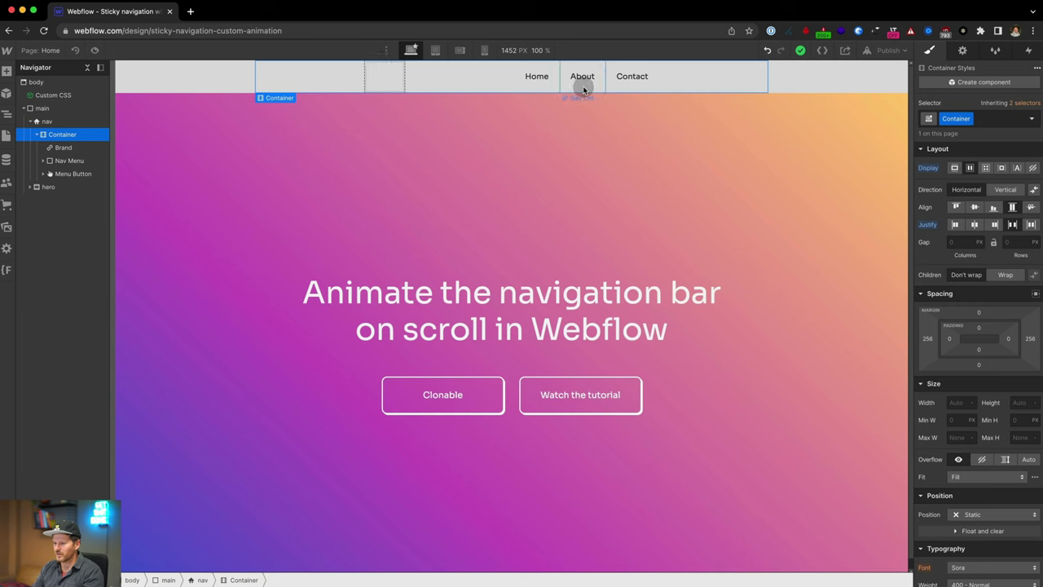
- Add a Div Block classed 'nav_wrapper' inside nav, above the Container
left_click(73, 124)
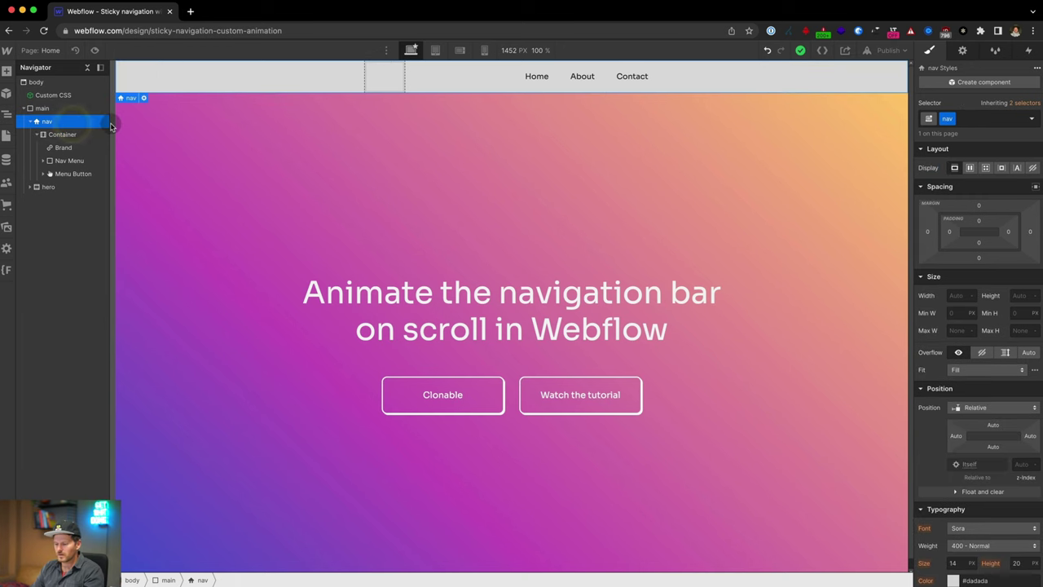
key("super+e")
type("div")
key("Return")
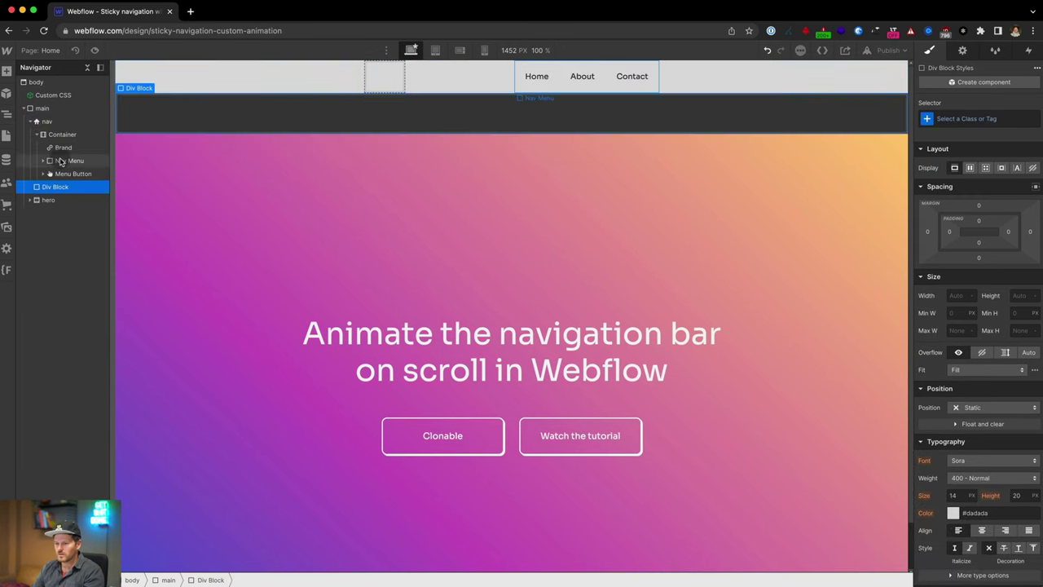
key("super+Return")
type("nav_")
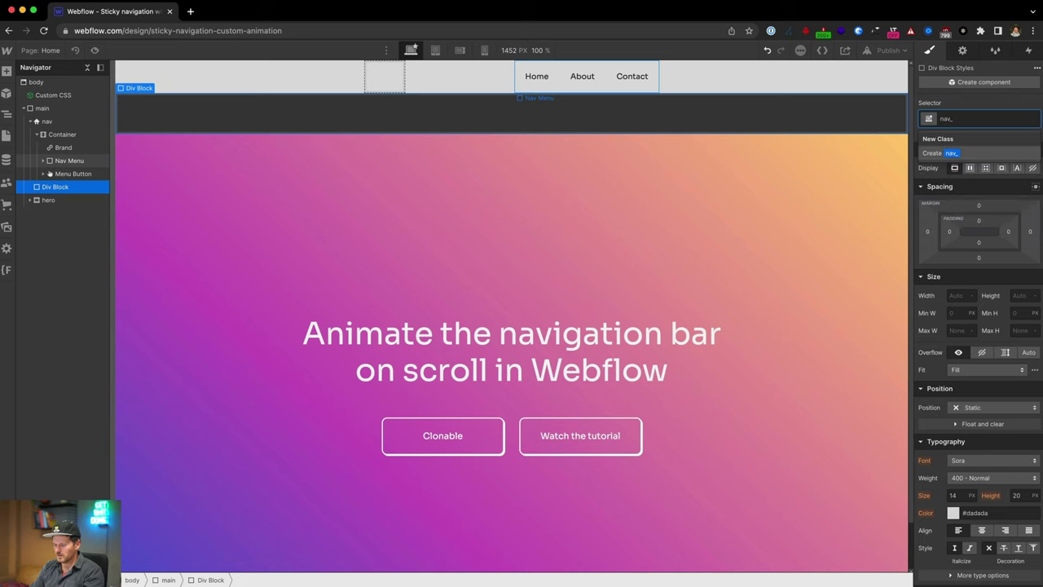
type("wrapper")
key("Return")
left_click_drag(57, 186, 52, 133)
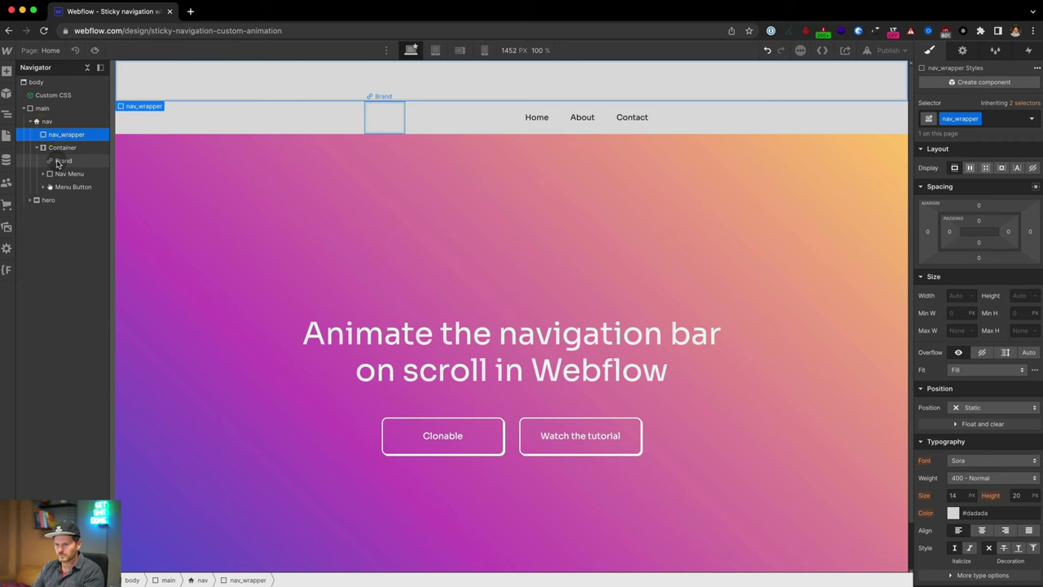
- Move the Brand and Nav Menu elements into nav_wrapper
left_click(59, 147)
left_click_drag(70, 143, 81, 138)
left_click_drag(65, 176, 80, 155)
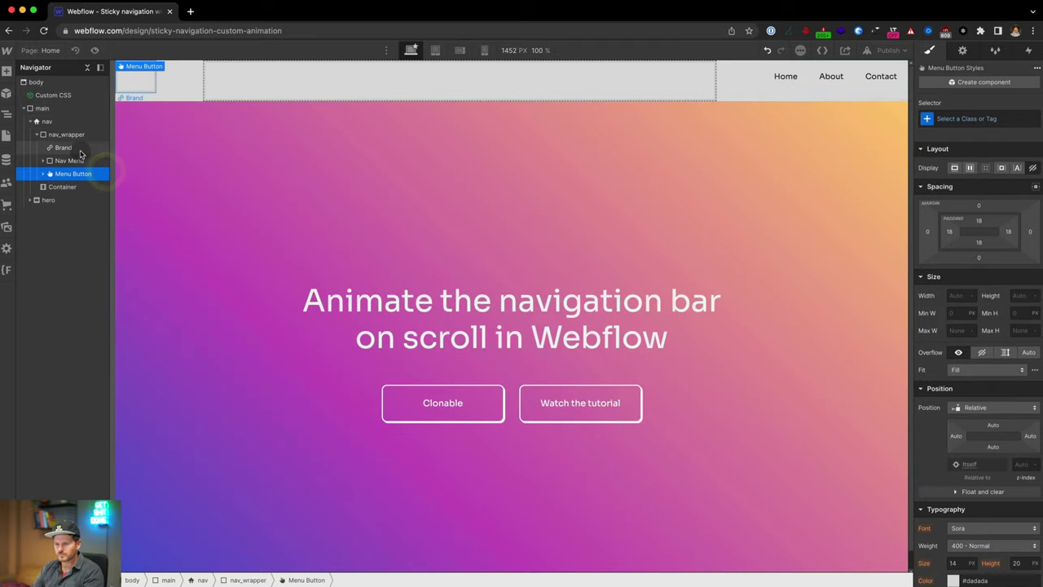
- Give Brand the class 'nav_brand' and Nav Menu the class 'nav_menu'
left_click(75, 148)
key("super+Return")
type("nav_brand")
key("Return")
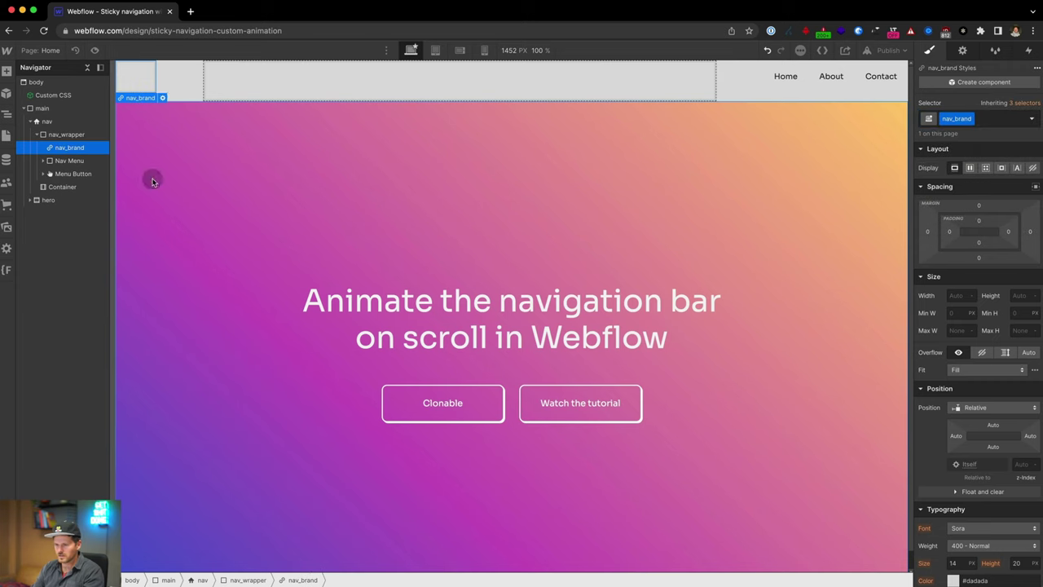
left_click(60, 161)
key("super+Return")
type("nav_men")
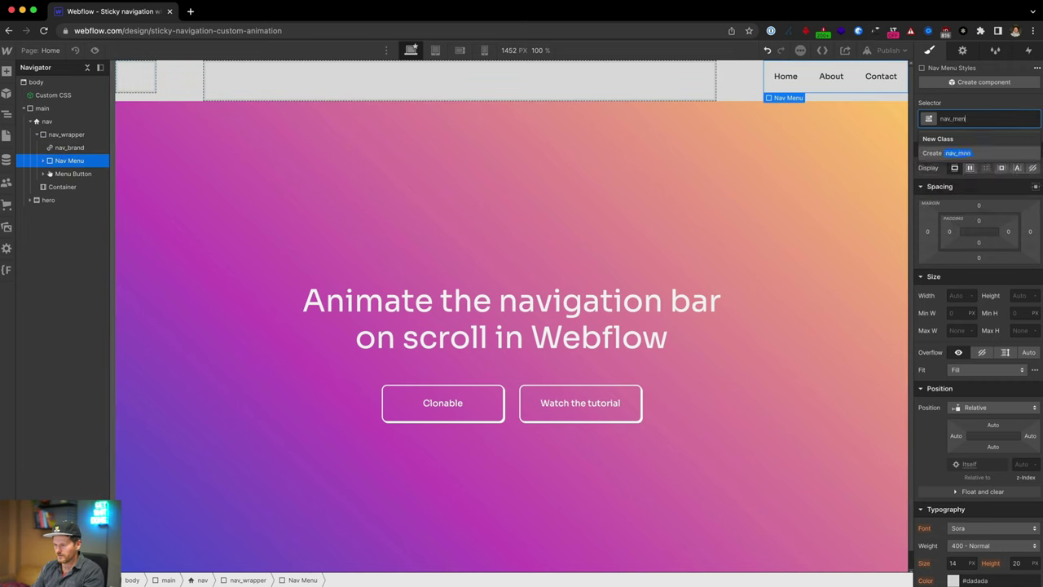
type("u")
key("Return")
- Apply the class 'nav_links' to the Home, About and Contact links
left_click(42, 163)
left_click(67, 174)
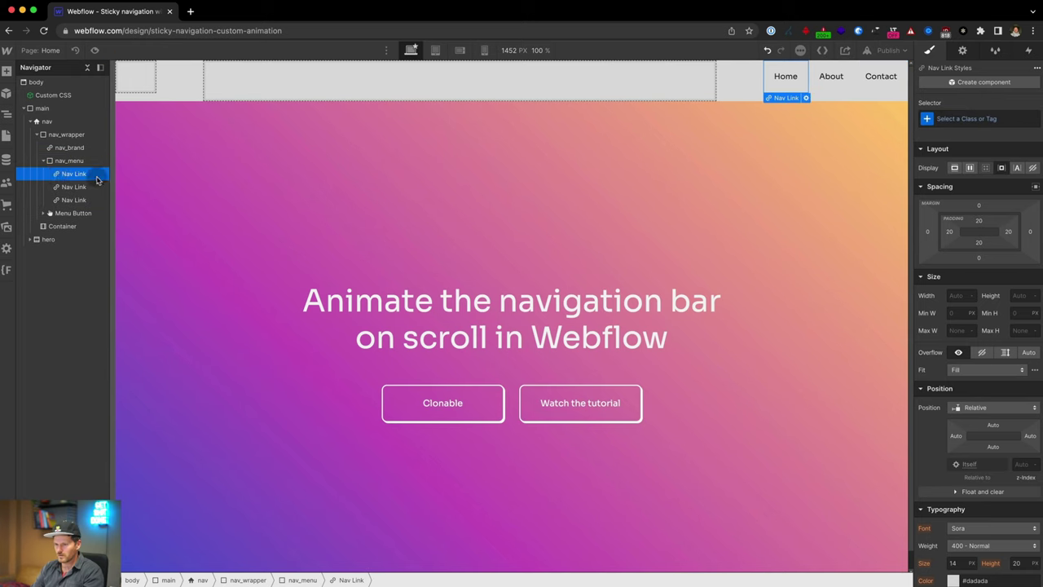
key("super+Return")
type("nav_link")
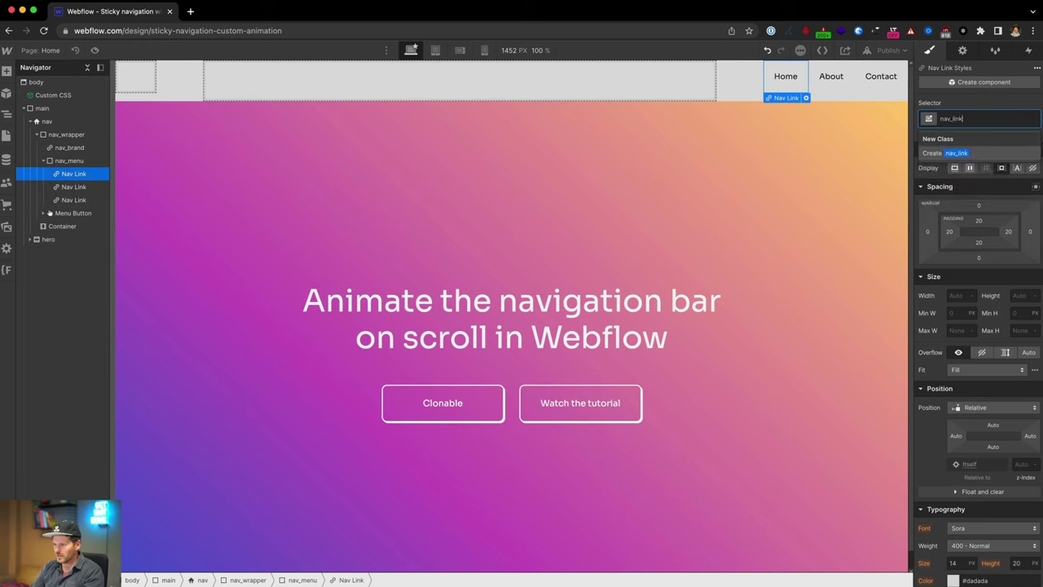
type("s")
key("Return")
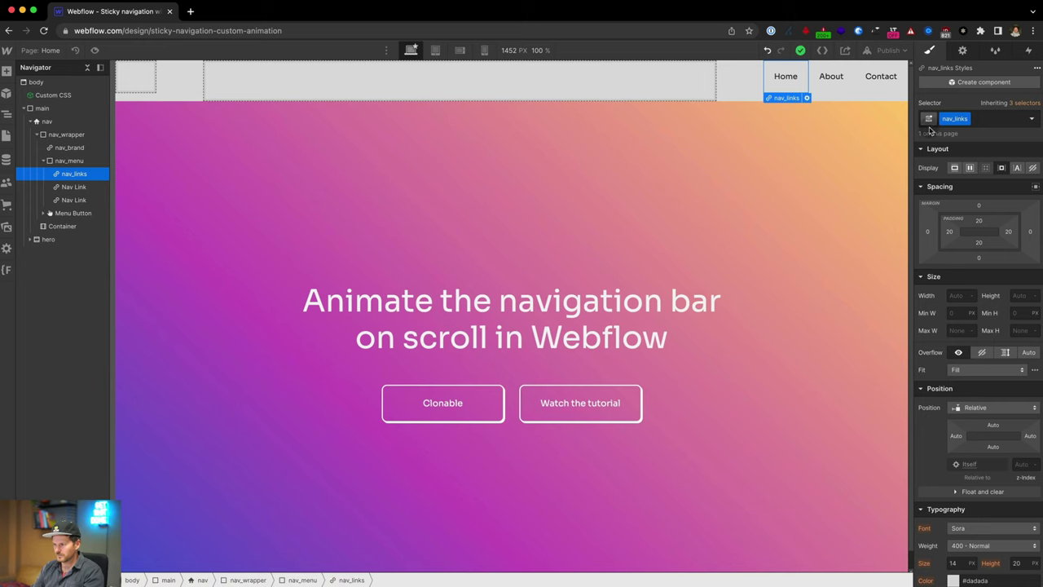
left_click(77, 187)
key("super+Return")
key("Return")
left_click(77, 200)
key("super+Return")
key("Return")
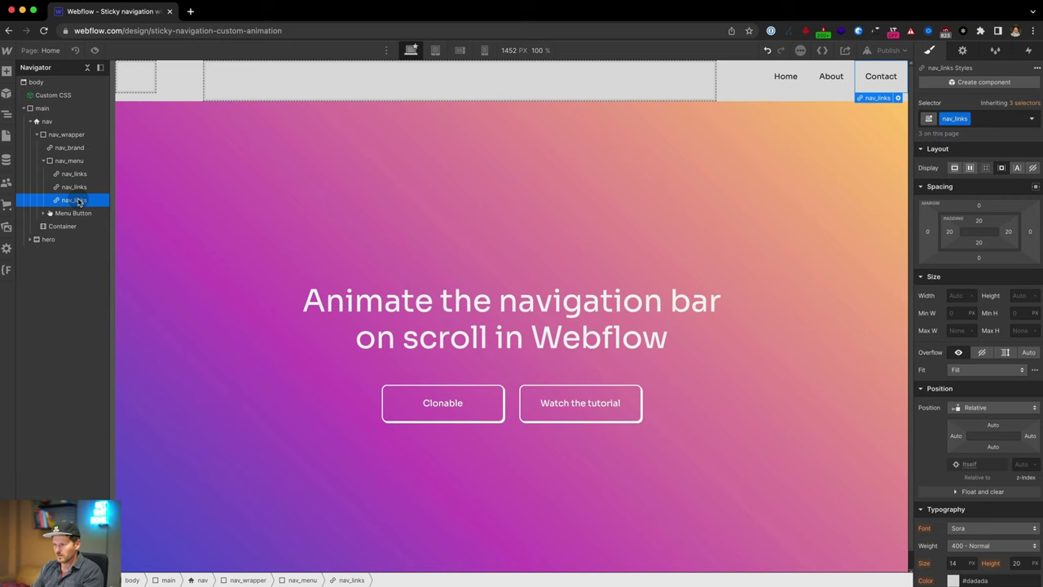
- Class the Menu Button 'nav_ham-wrap' and its icon 'nav_ham'
left_click(71, 214)
left_click(970, 119)
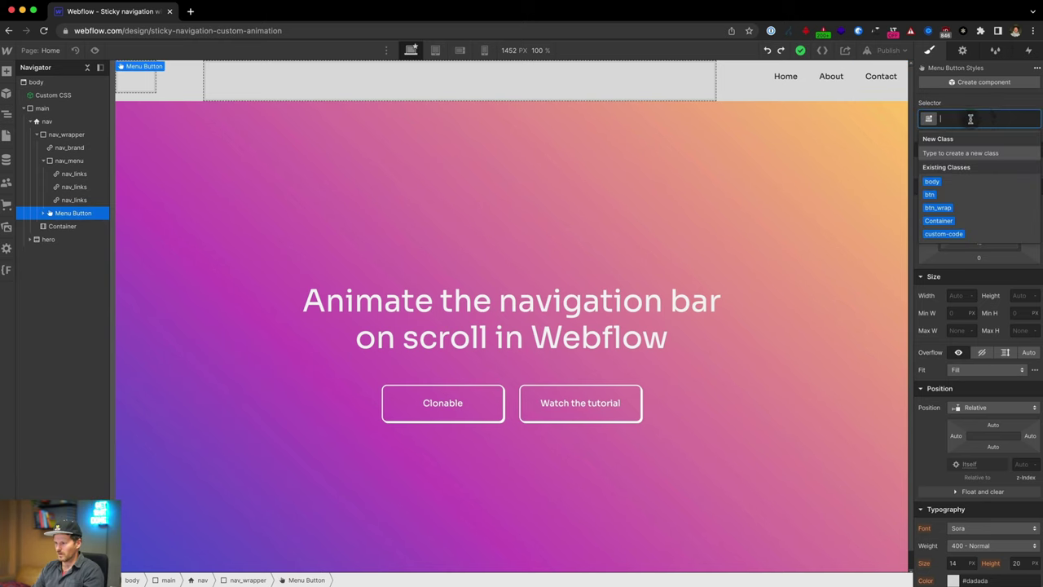
type("nav_")
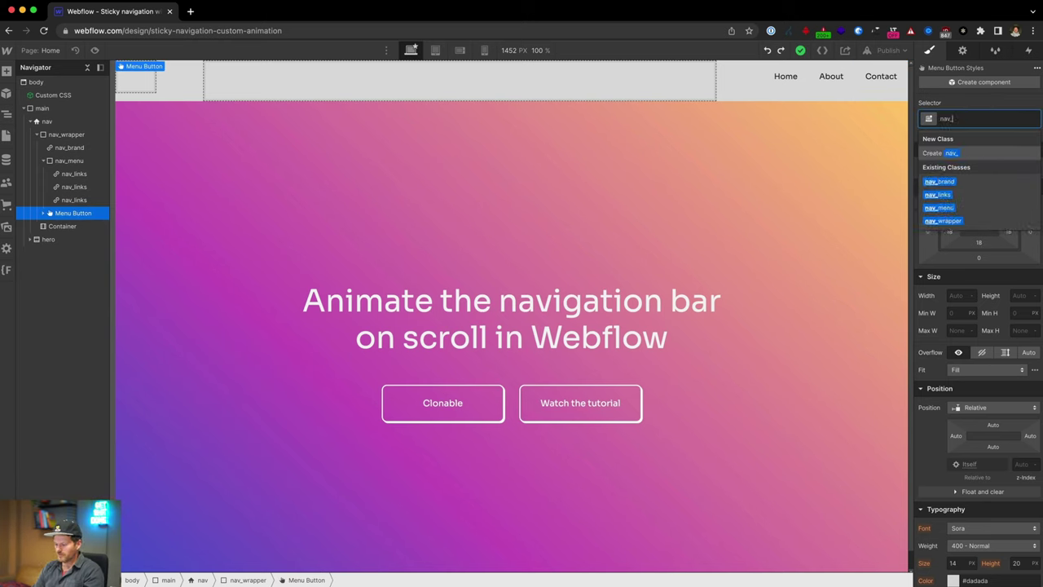
type("ham-wrap")
key("Return")
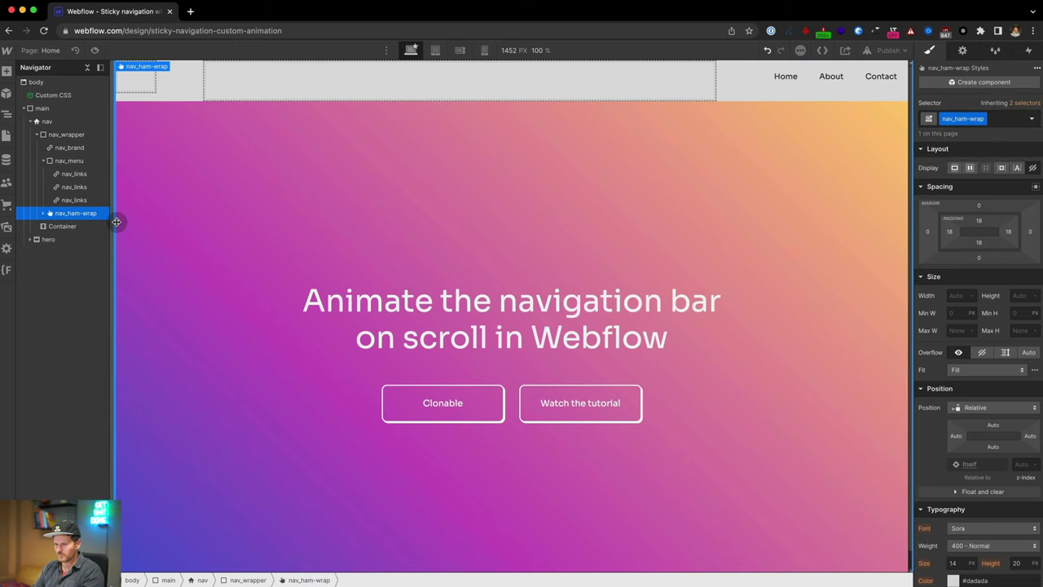
left_click(43, 213)
left_click(59, 225)
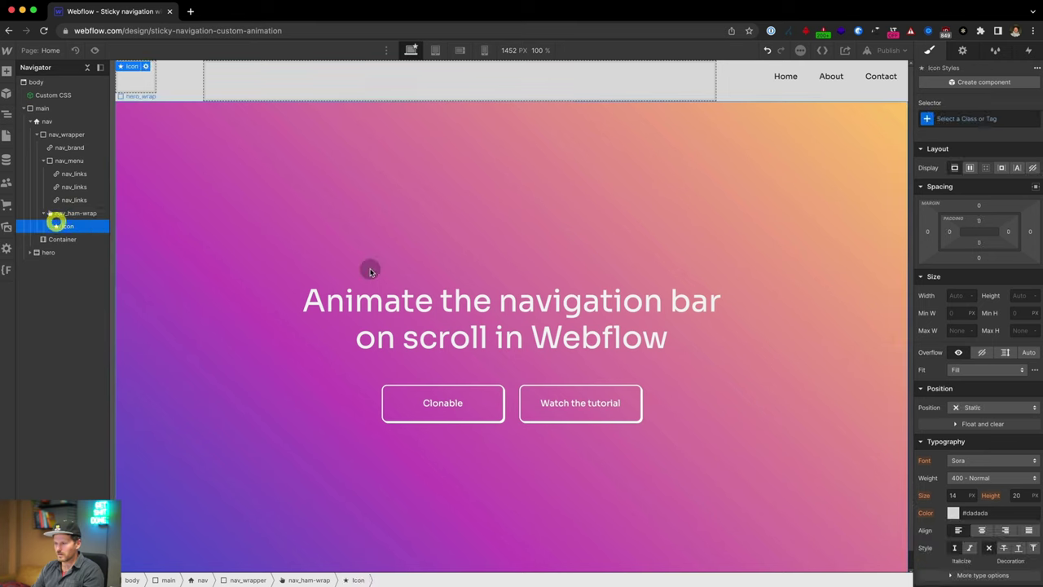
key("super+Return")
type("nav_ham")
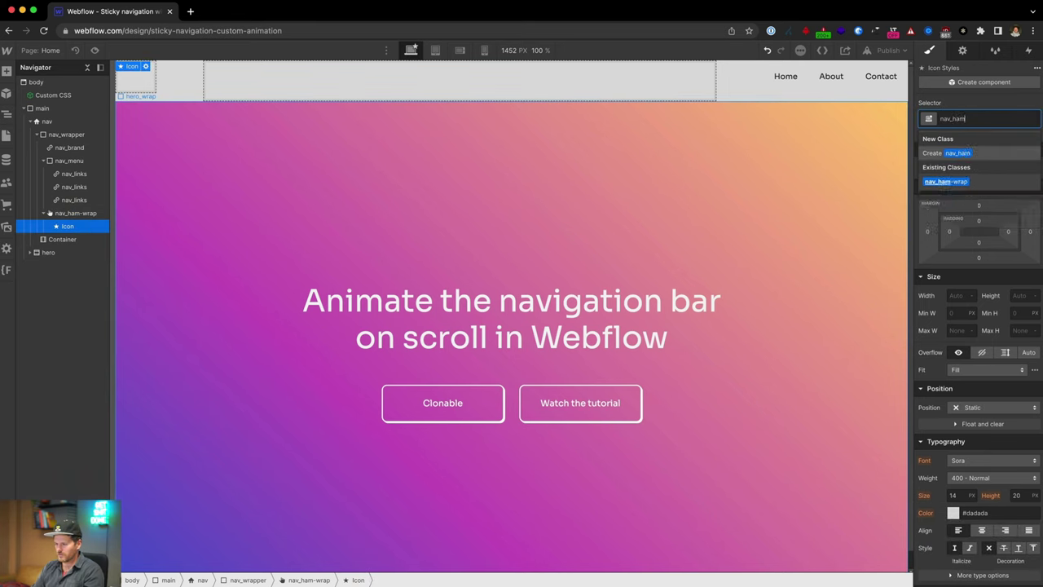
key("Return")
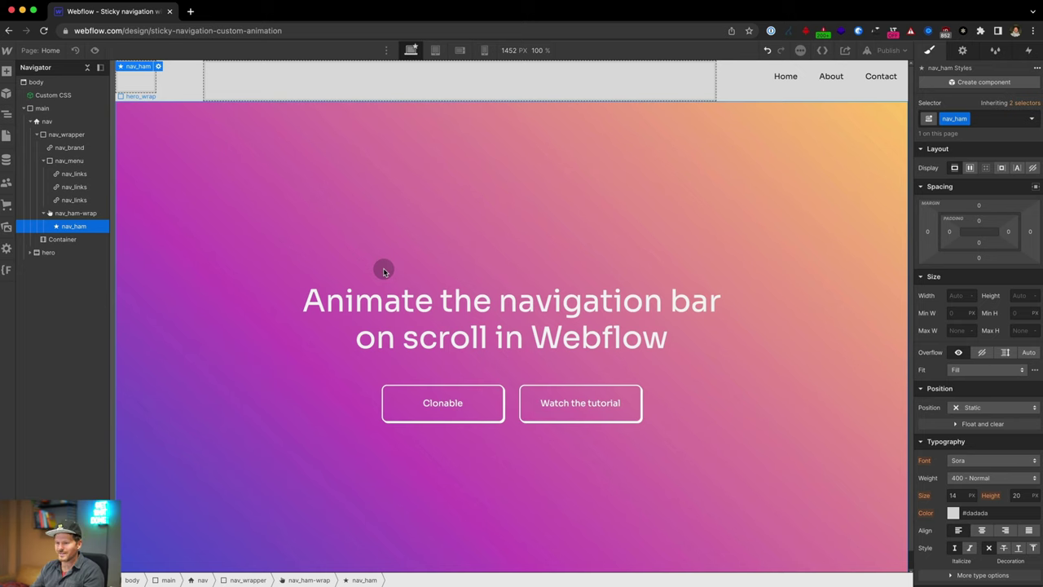
left_click(49, 121)
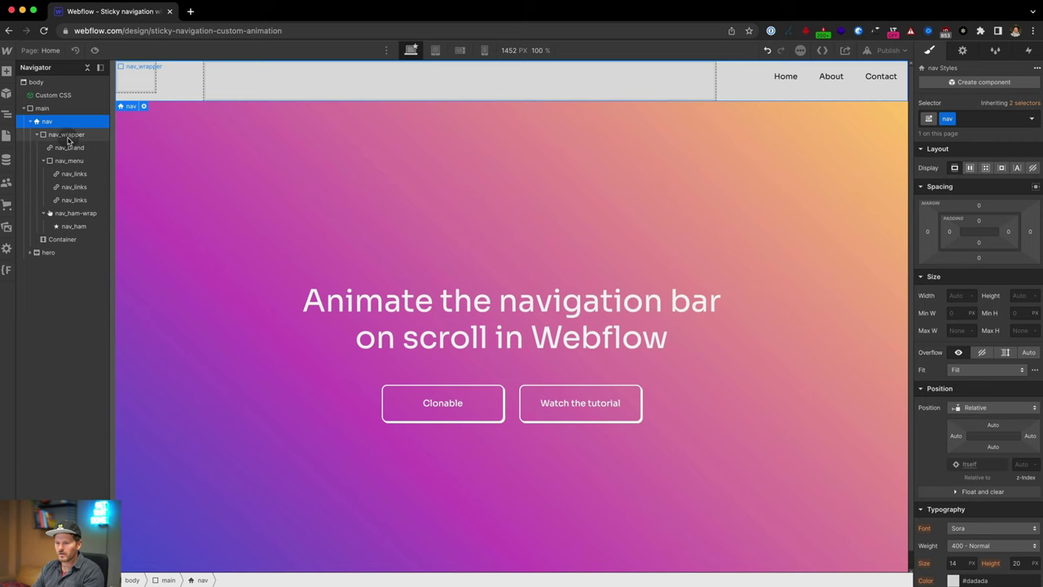
- Set the nav element's width to 100
left_click(68, 136)
left_click(46, 121)
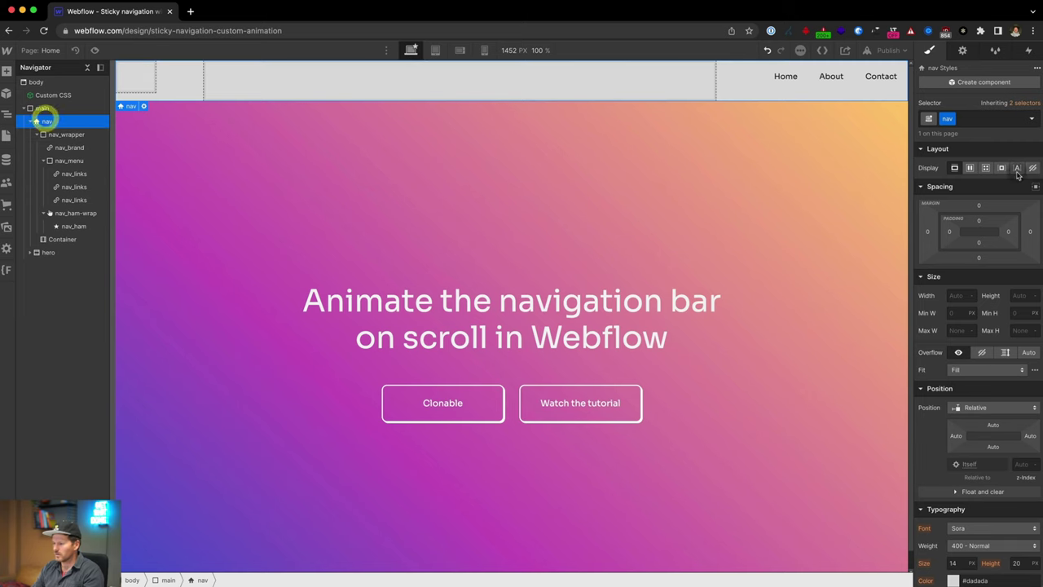
left_click(947, 295)
type("100")
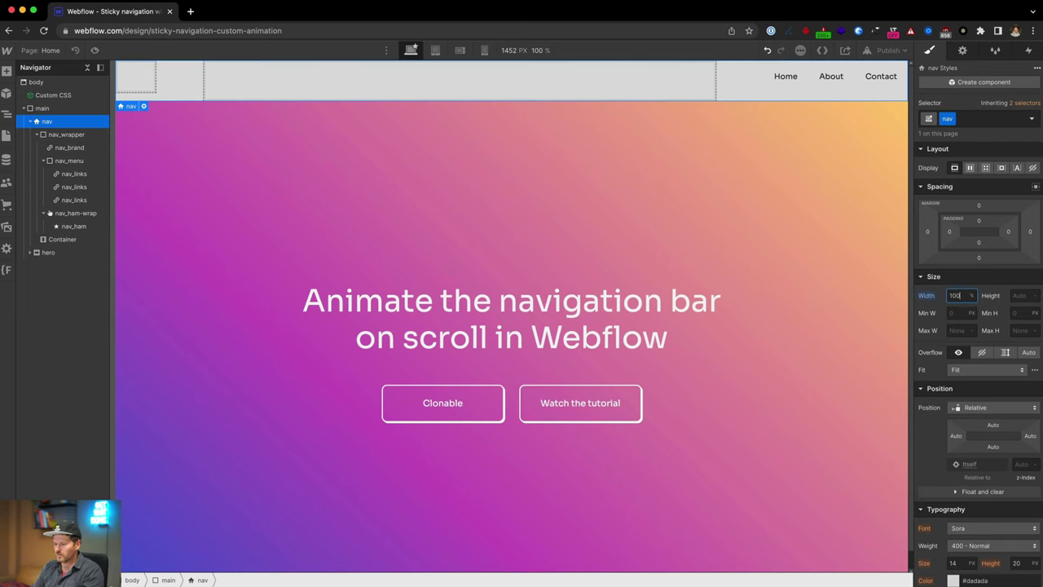
- Make nav_wrapper a centered flex row with space-between, and delete the empty Container
left_click(58, 135)
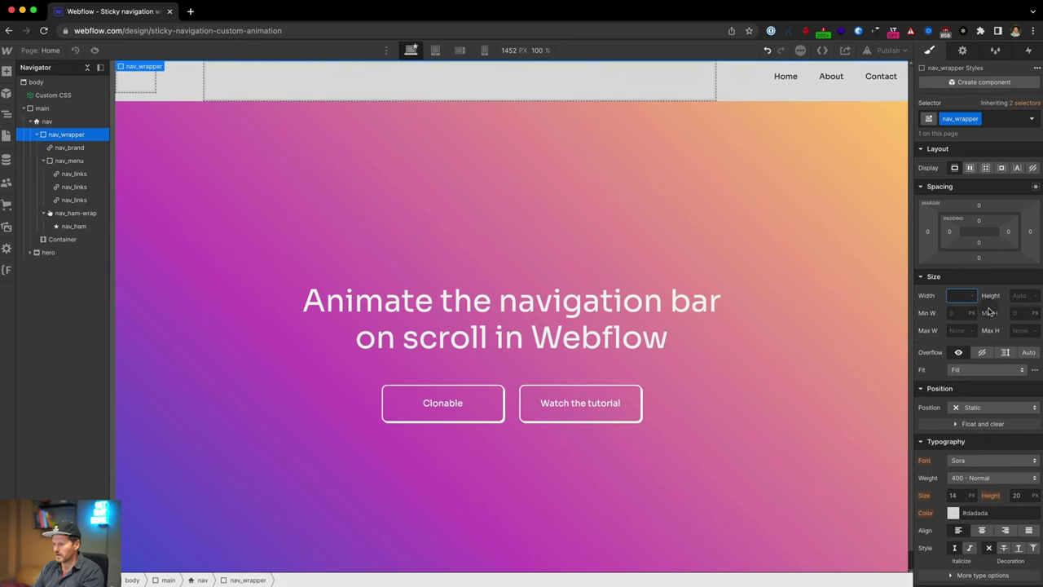
left_click(970, 169)
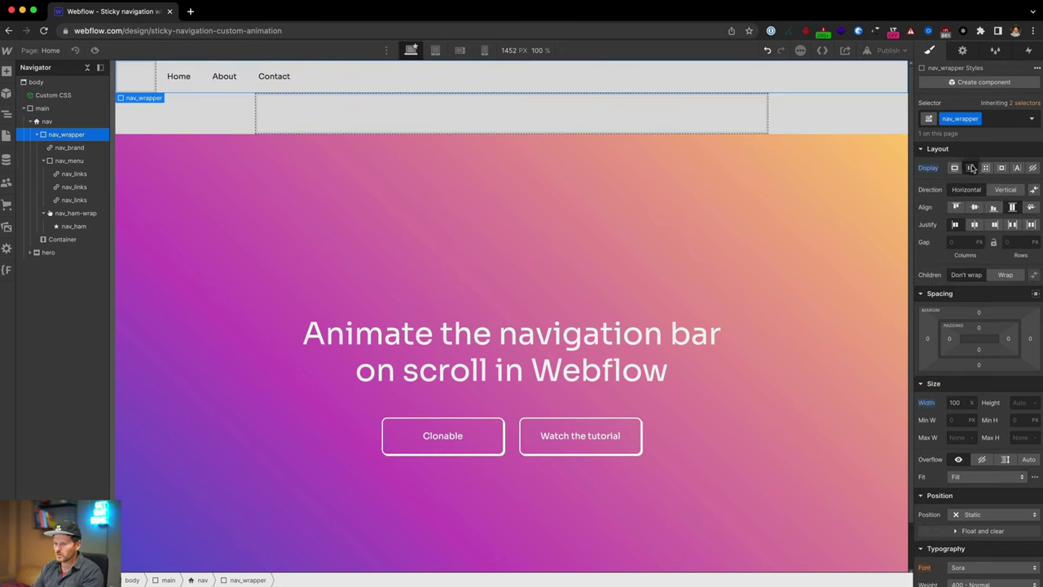
left_click(972, 209)
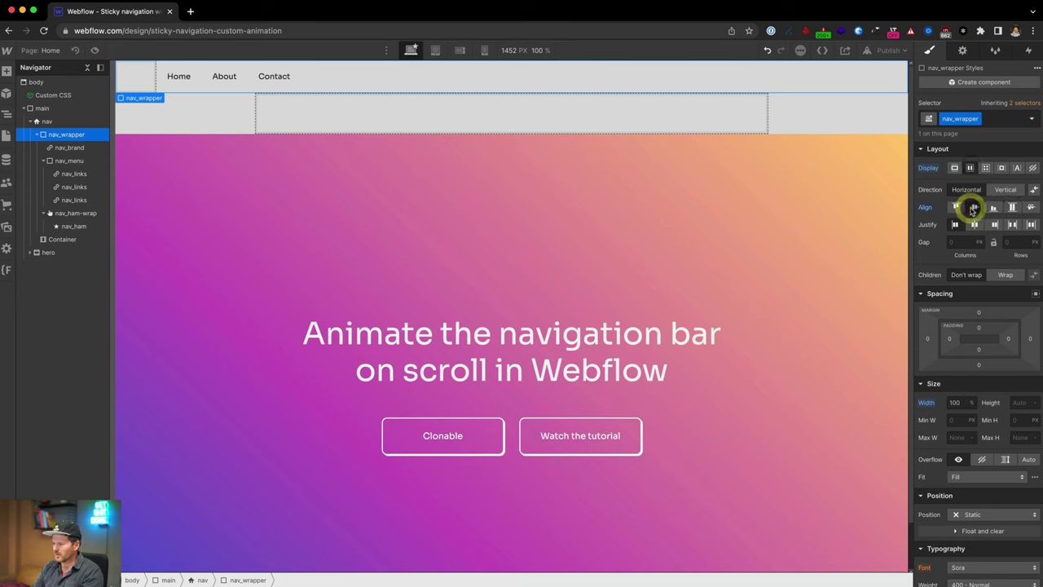
left_click(1008, 225)
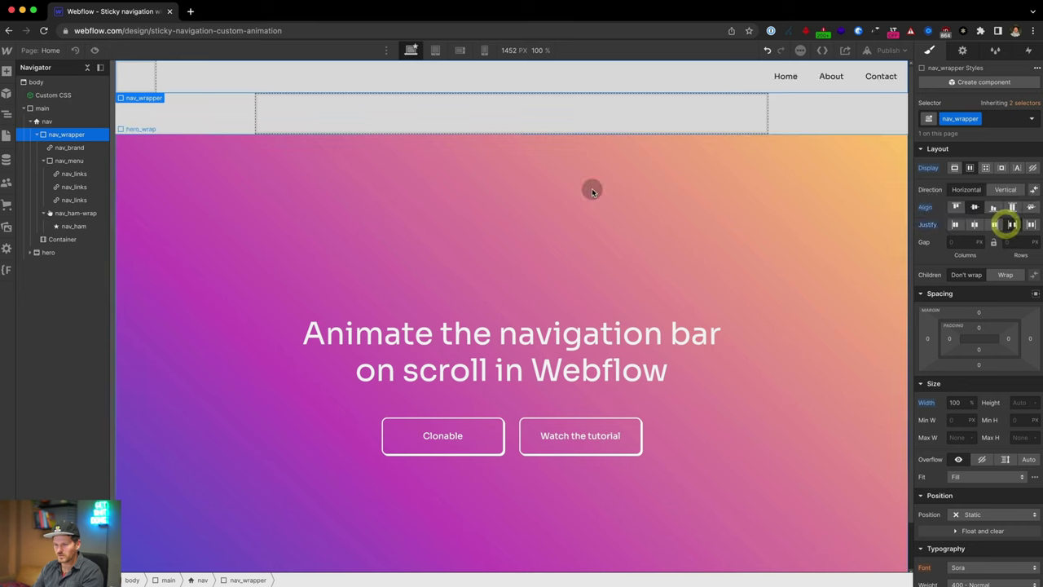
left_click(368, 119)
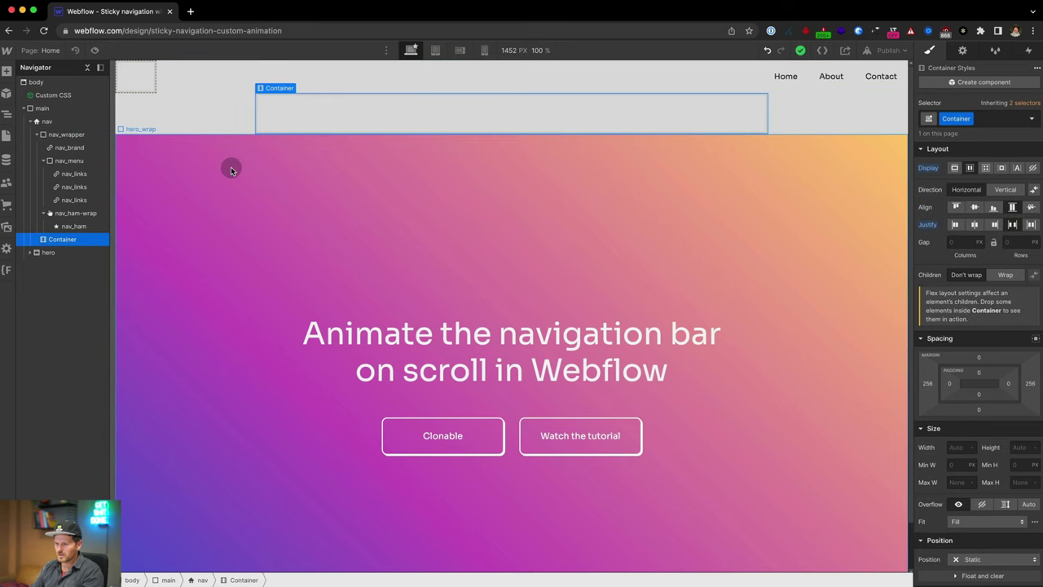
key("Delete")
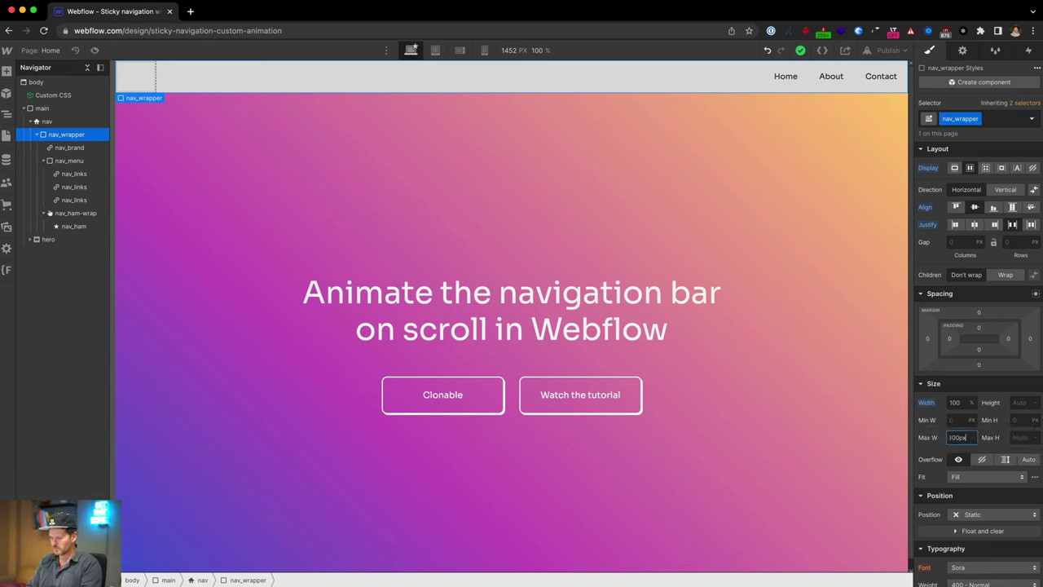
- Give nav_wrapper 3em left and right padding
left_click(948, 341)
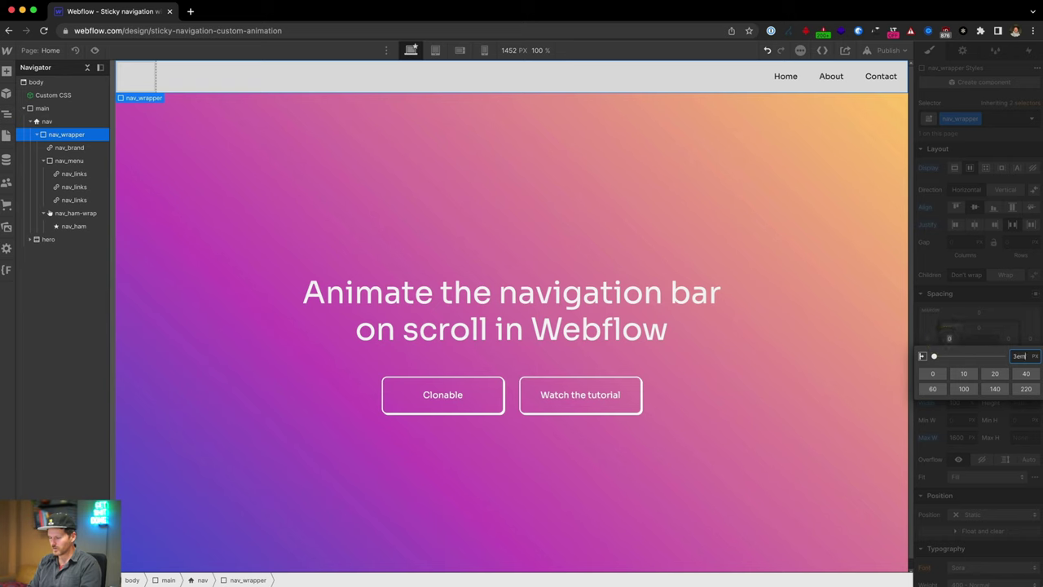
type("3em")
key("Return")
left_click(1008, 338)
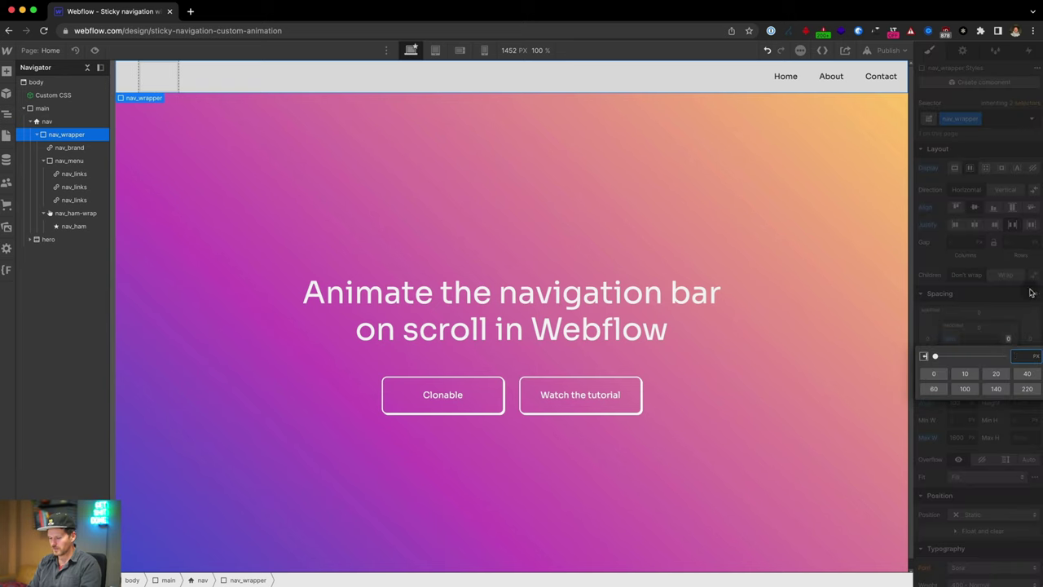
key("Return")
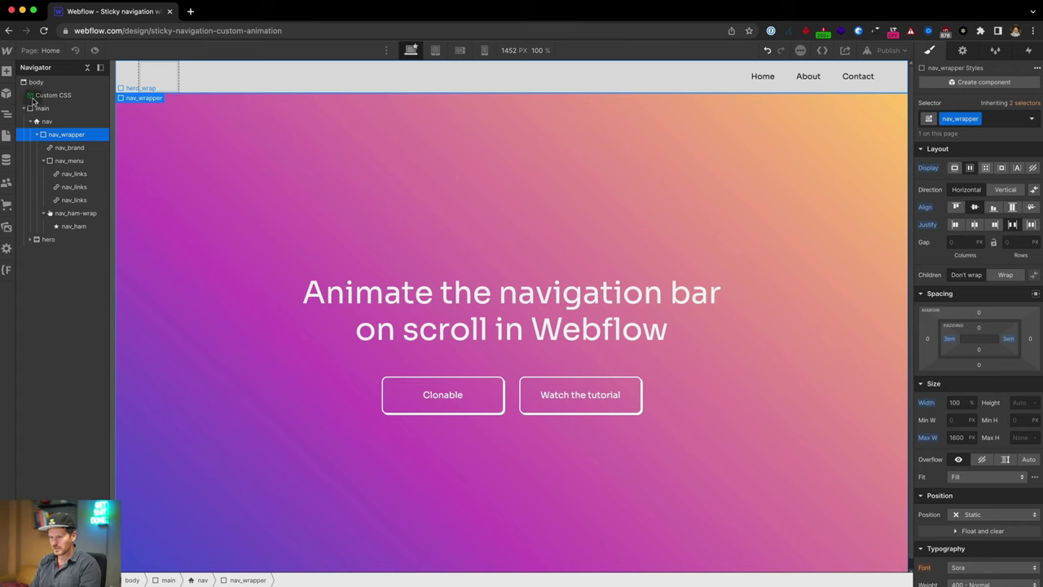
- Add an HTML Embed element inside the nav brand link using Quick Find 'emb'
left_click(65, 149)
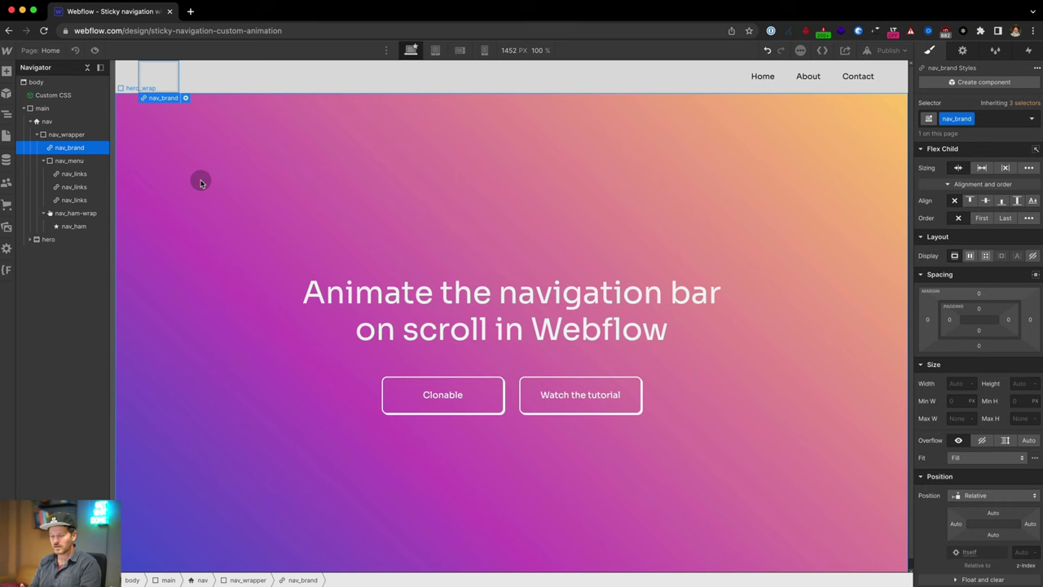
key("super+e")
type("emd")
key("BackSpace")
key("BackSpace")
key("BackSpace")
type("emb")
key("Return")
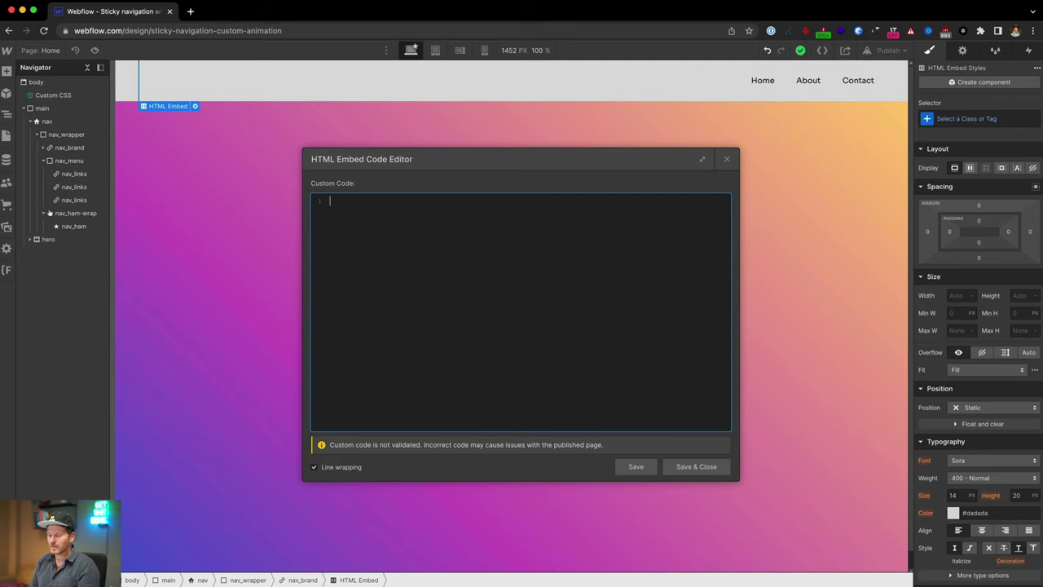
key("super+Tab")
key("super+Tab")
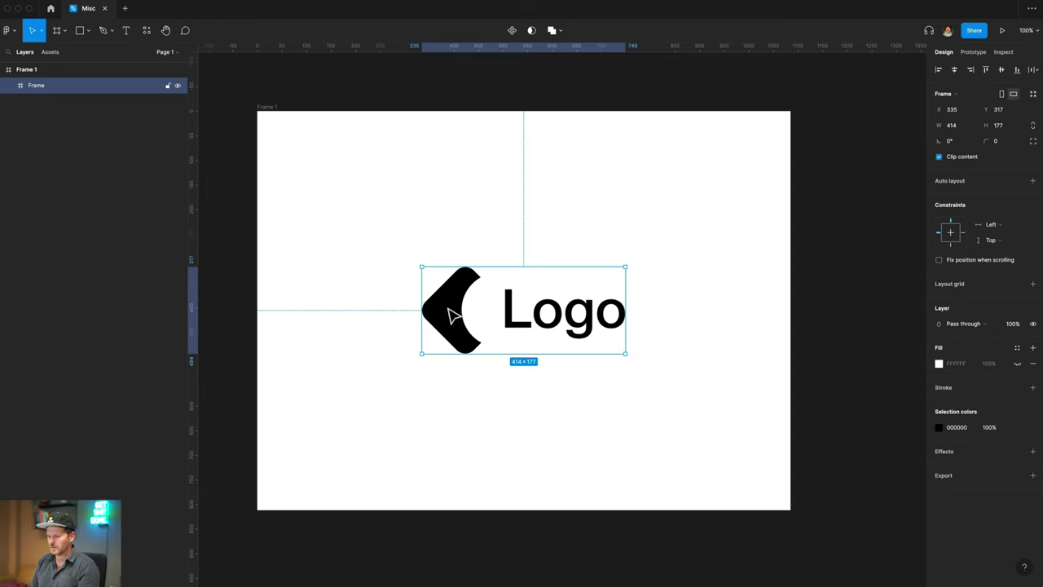
- Copy Figma's Logo frame as SVG and return to Webflow's empty embed code editor
right_click(453, 315)
mouse_move(476, 323)
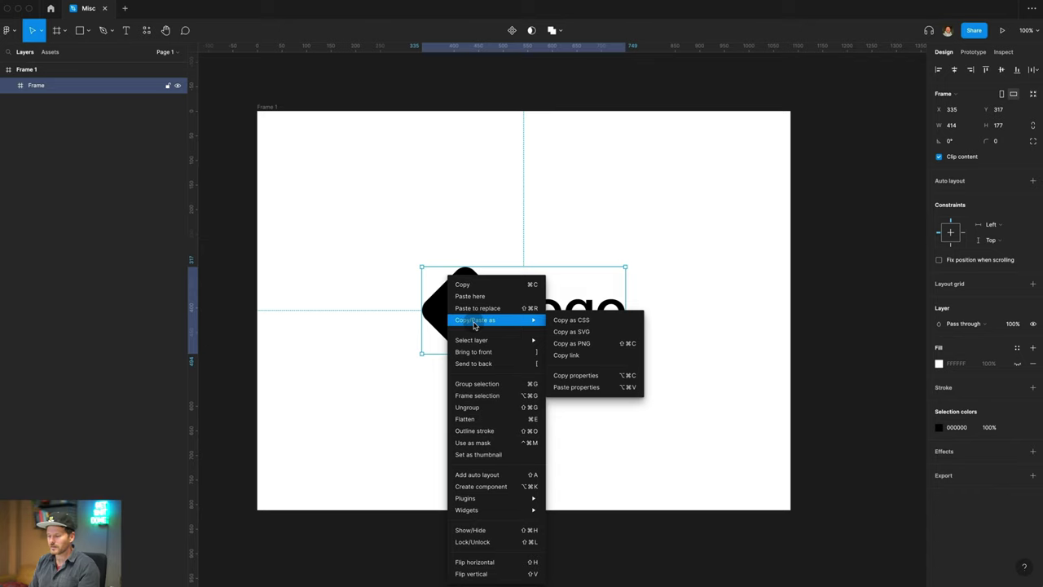
left_click(610, 333)
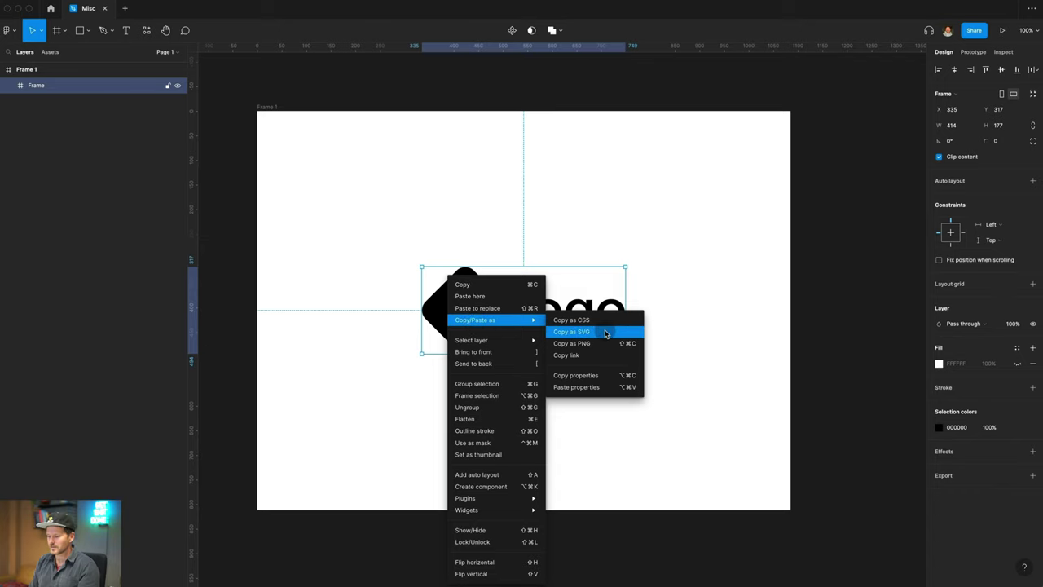
key("super+Tab")
left_click(375, 241)
- Paste the logo SVG, removing its width/height attributes and the defs clip-path block
key("super+v")
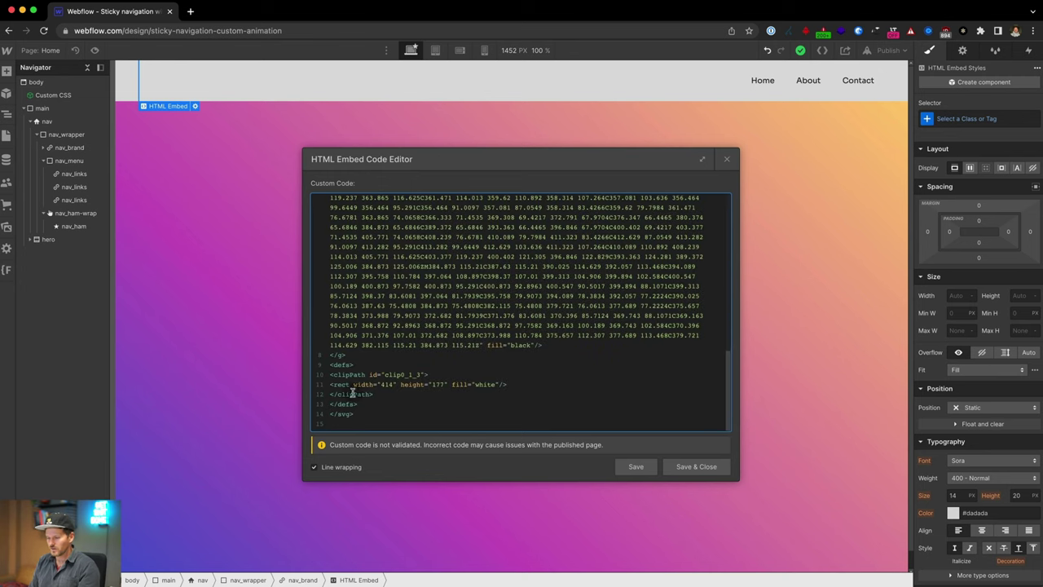
scroll(347, 381, "up", 10)
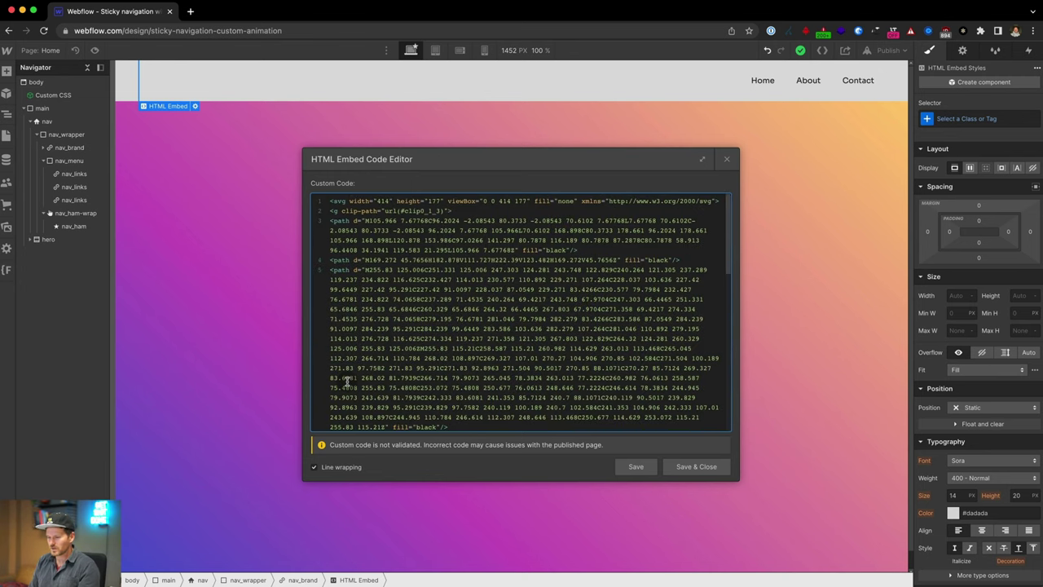
left_click_drag(444, 202, 349, 202)
key("BackSpace")
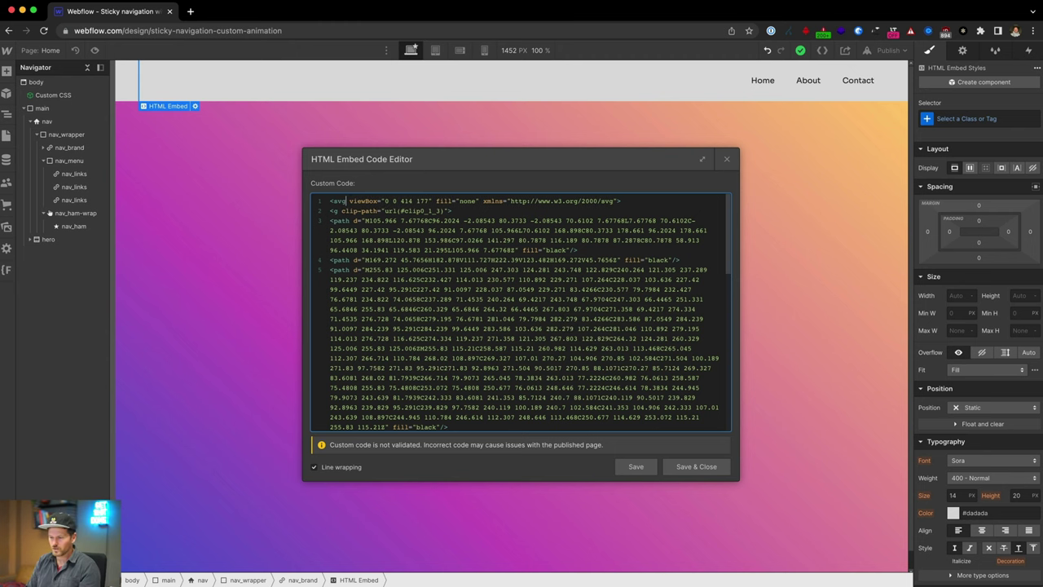
scroll(520, 309, "down", 10)
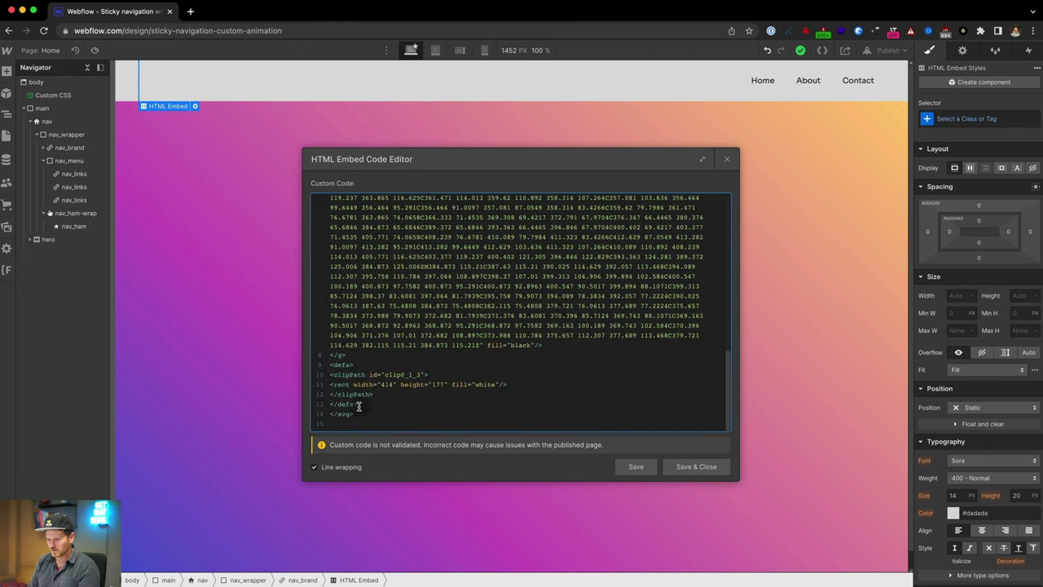
left_click_drag(360, 406, 320, 371)
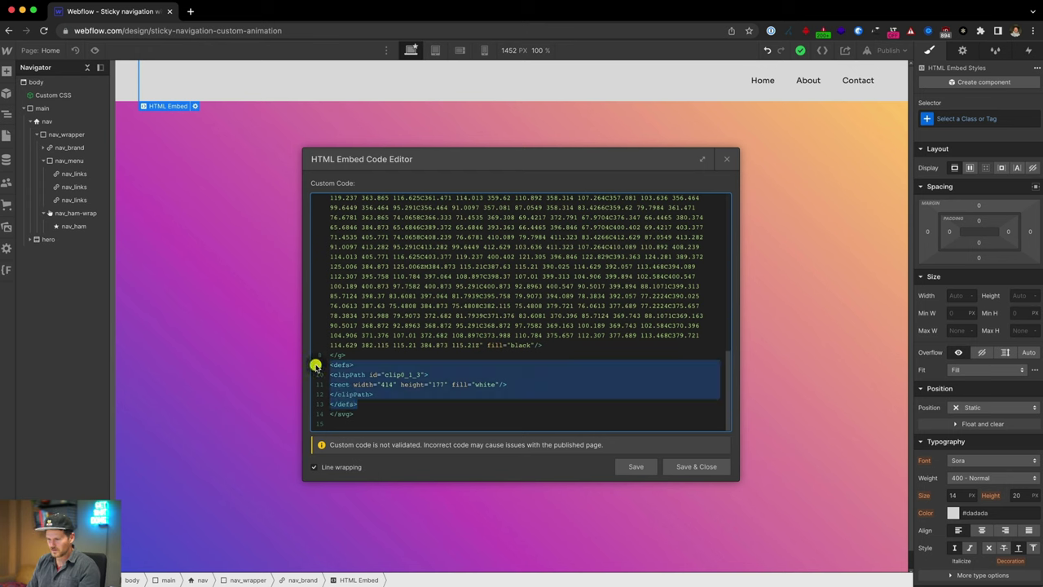
key("BackSpace")
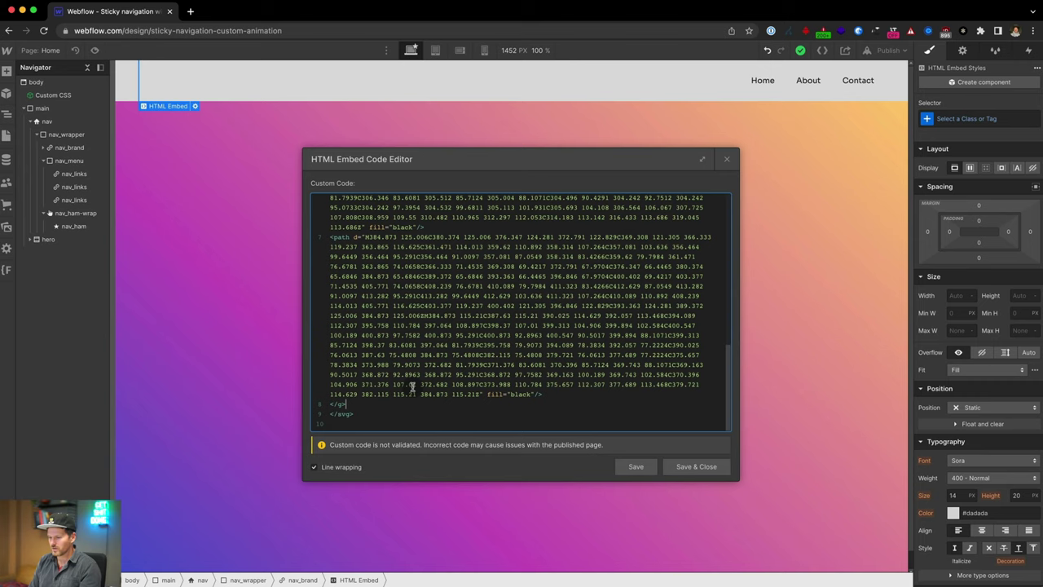
- Replace every fill="black" with currentColor and save the embed code
scroll(412, 388, "up", 10)
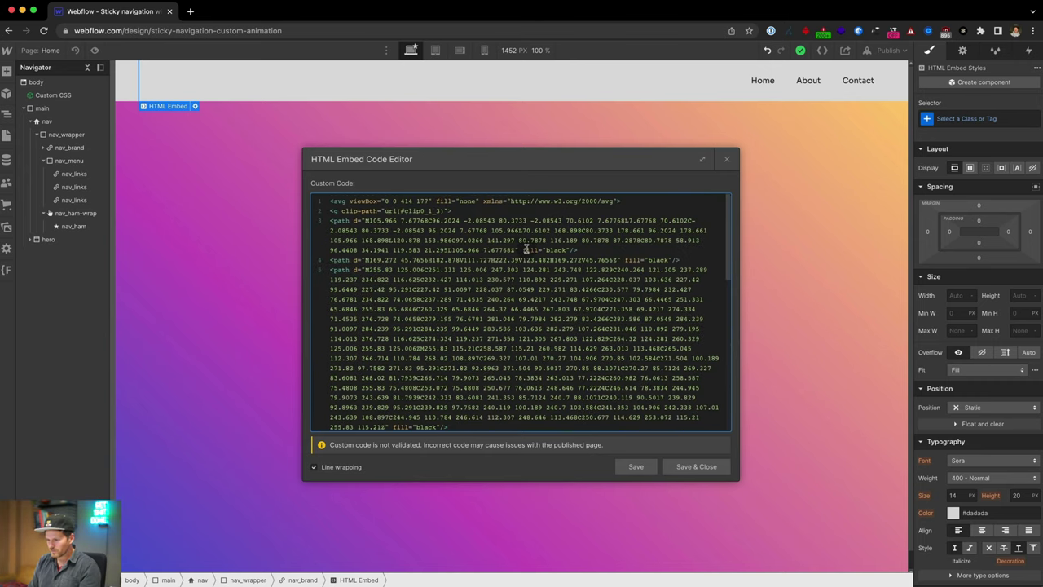
double_click(555, 250)
type("currentCo")
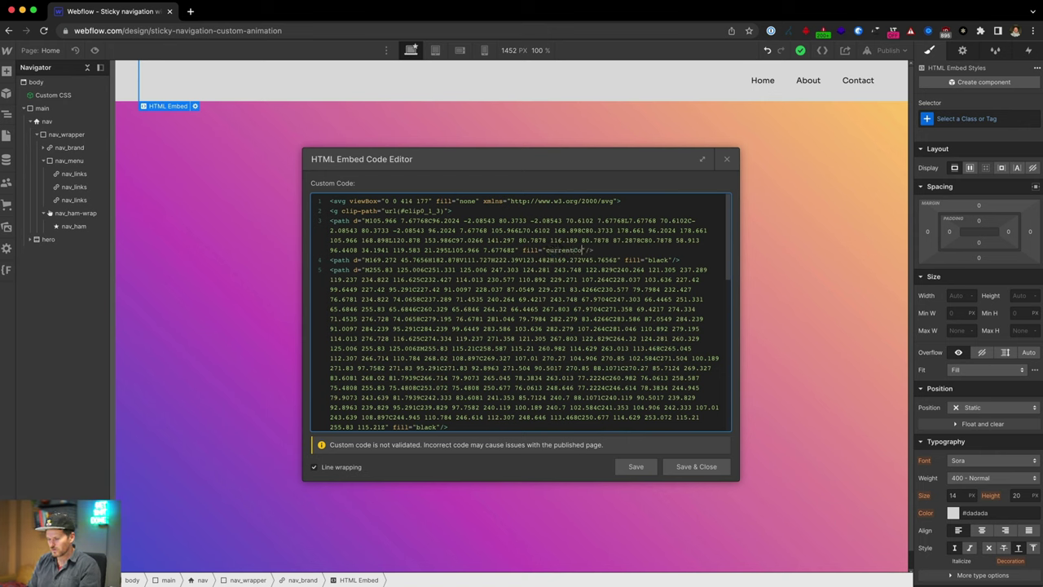
type("lor")
double_click(570, 251)
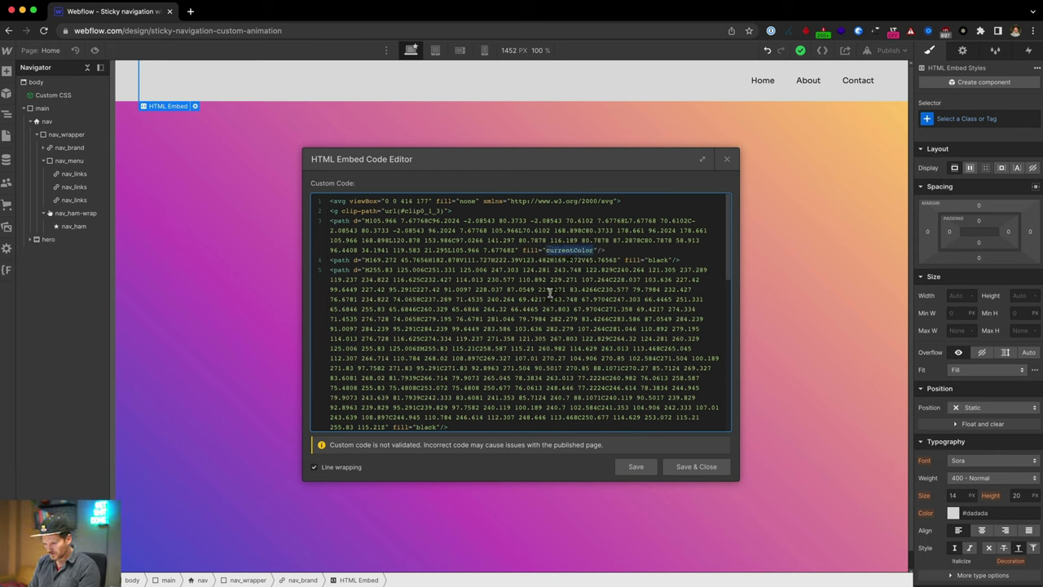
scroll(550, 293, "down", 3)
scroll(422, 370, "down", 10)
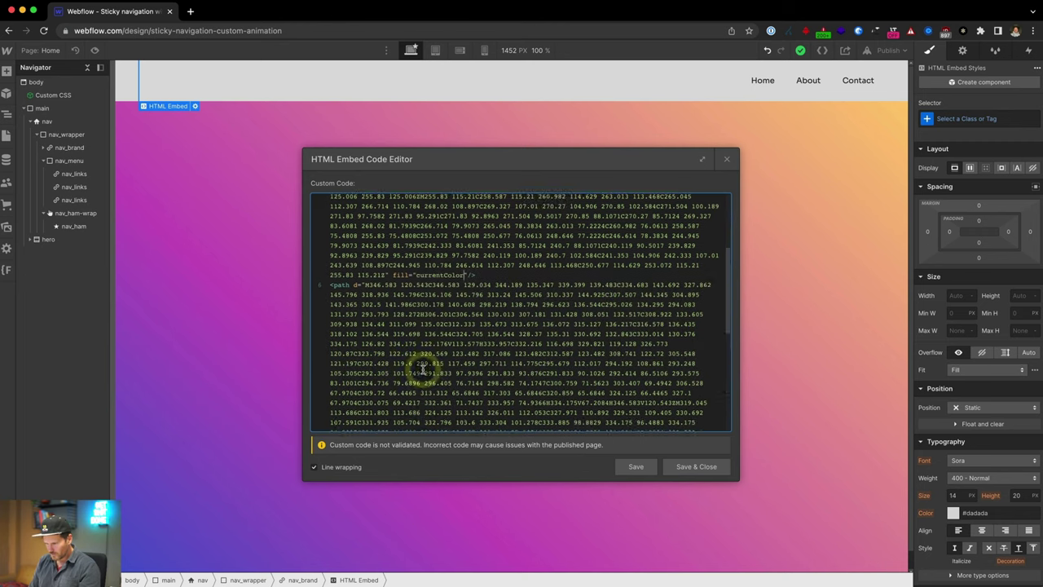
double_click(405, 271)
key("ctrl+v")
scroll(400, 273, "down", 2)
key("super+v")
left_click(636, 467)
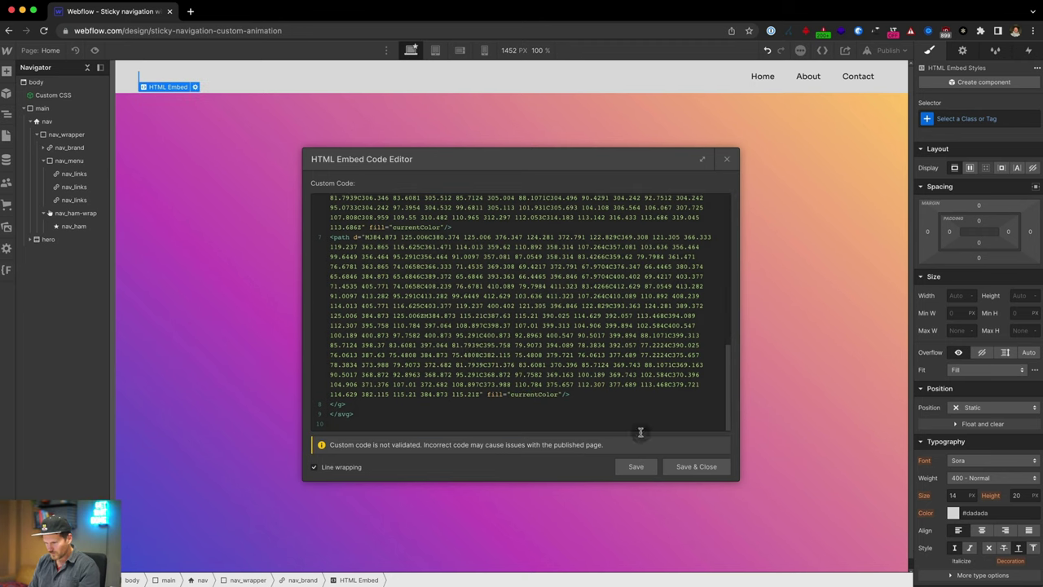
- Give the logo embed a 10em width and colour it red
left_click(694, 469)
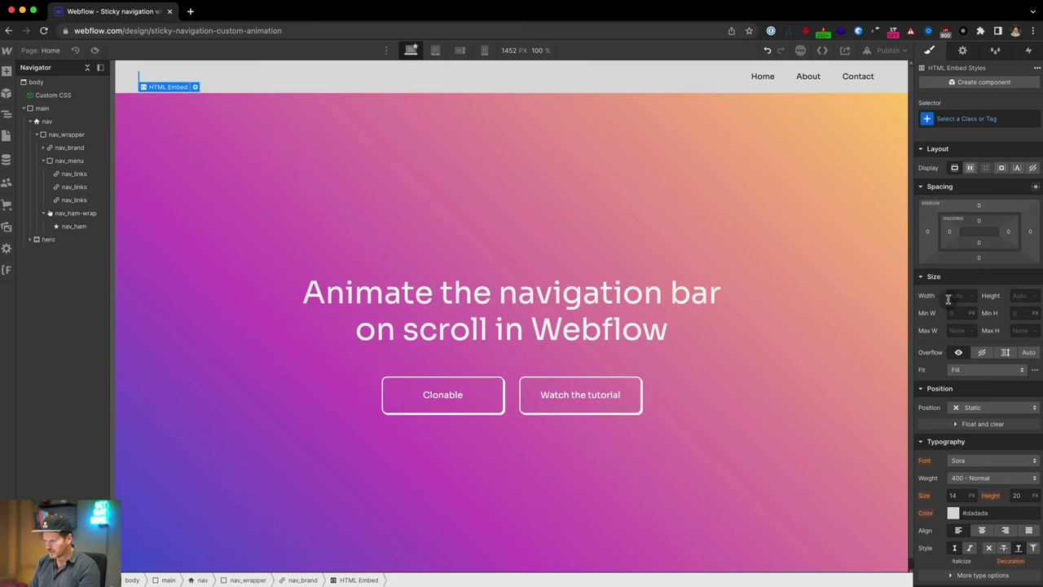
type("10e")
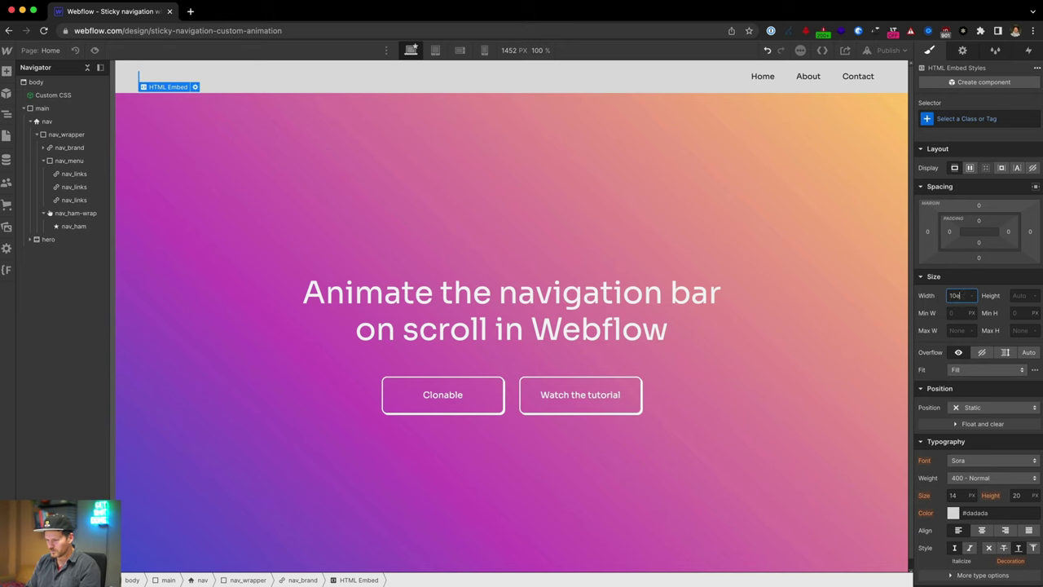
type("m")
key("Return")
left_click(720, 159)
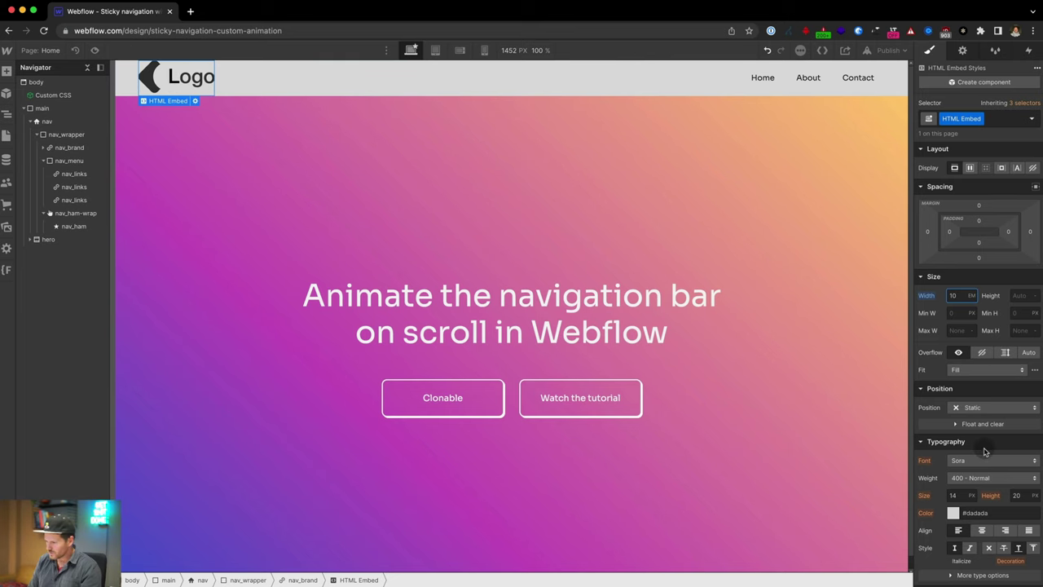
scroll(1002, 434, "down", 3)
left_click(954, 401)
left_click_drag(1005, 218, 1040, 224)
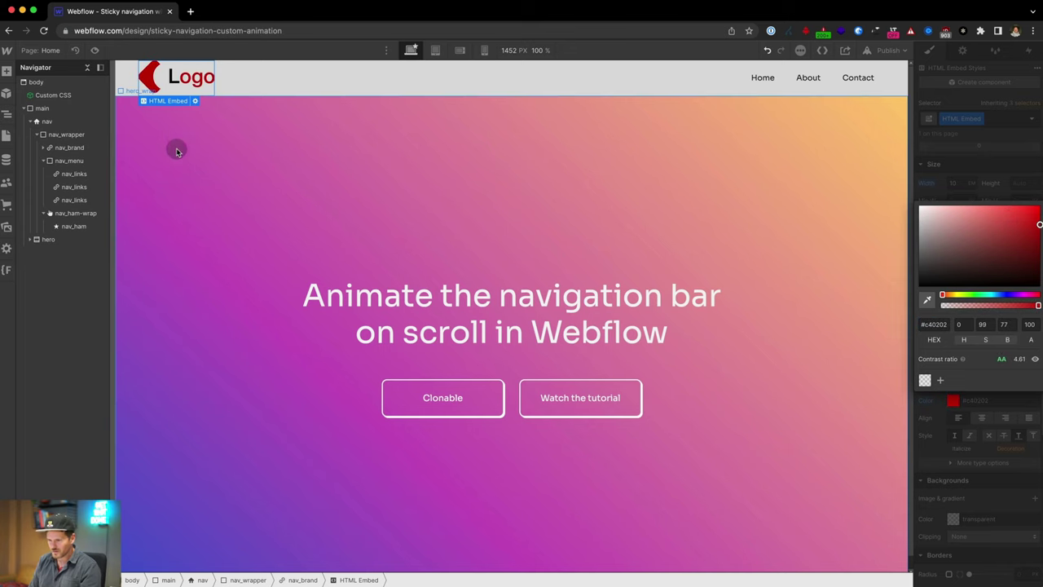
- Recheck the embed code for a remaining black fill and save it
left_click(195, 101)
scroll(483, 283, "up", 10)
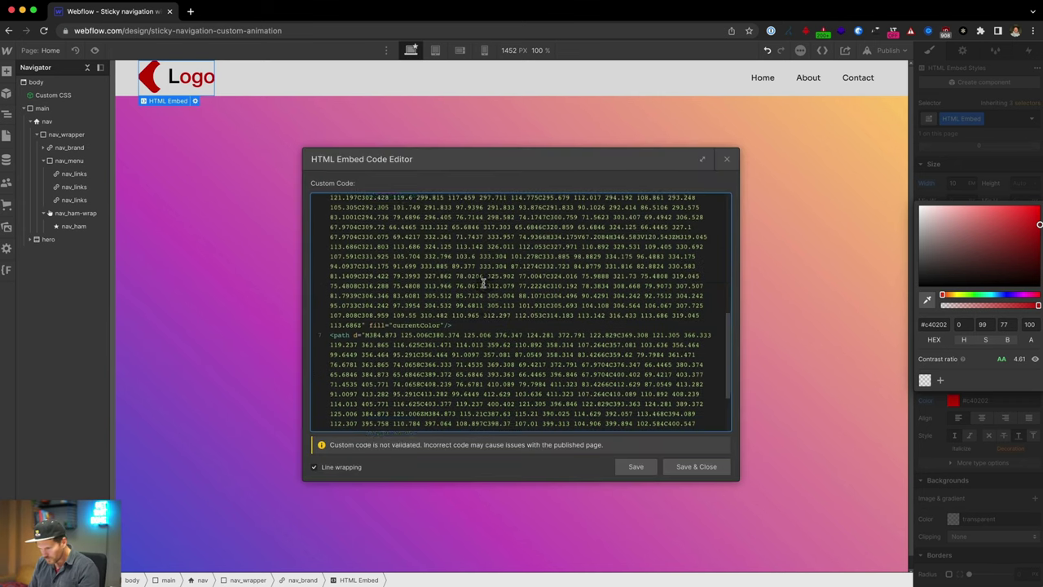
scroll(483, 283, "up", 10)
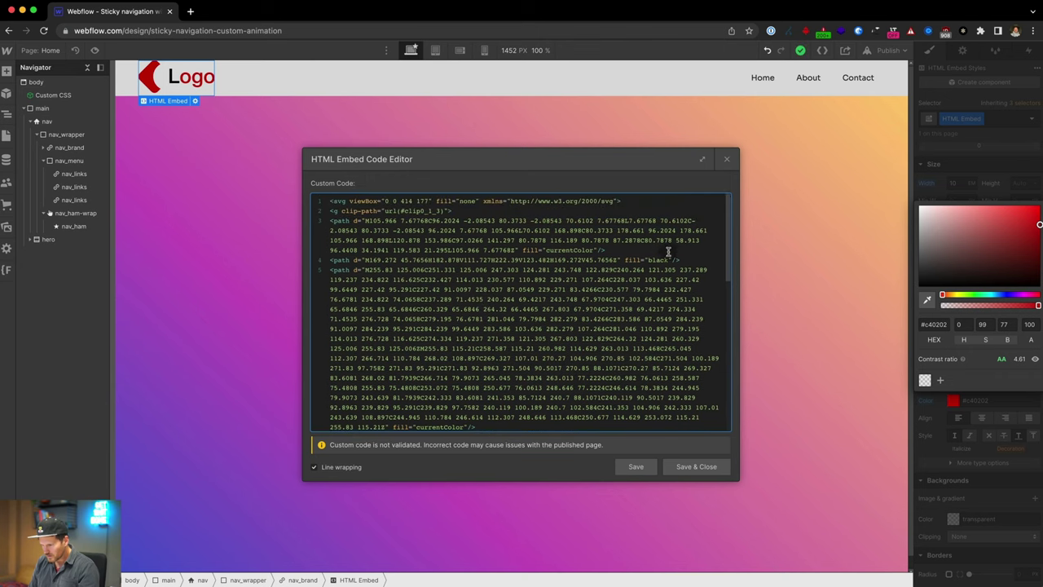
double_click(662, 260)
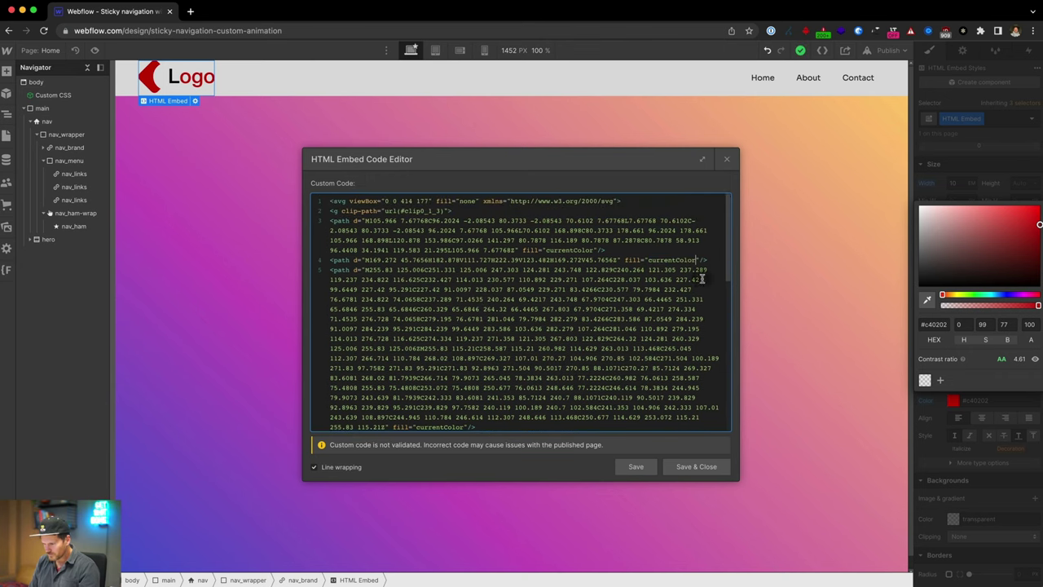
left_click(706, 471)
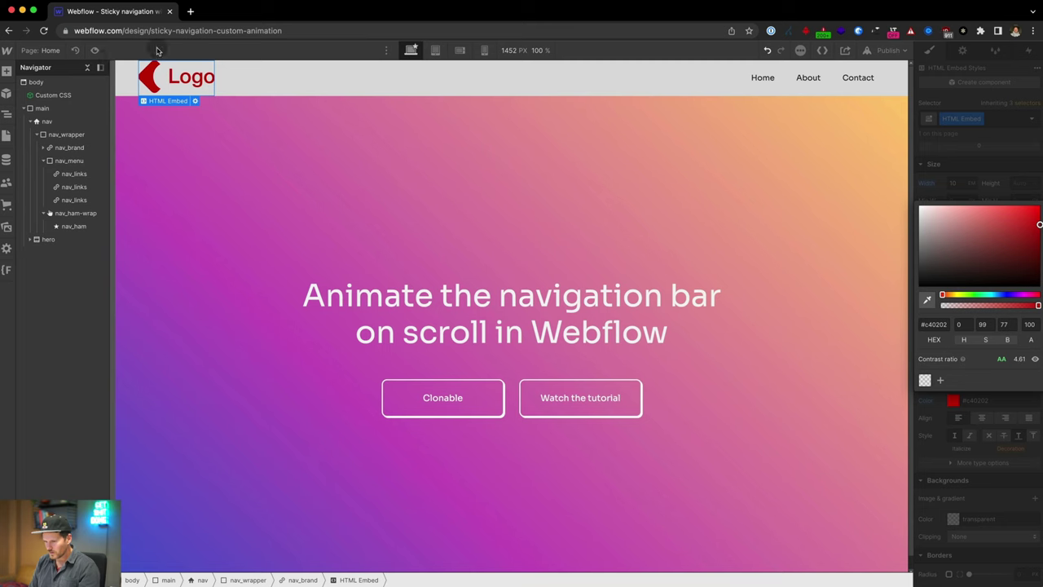
- Replace the logo colour #c40202 with dark grey #343434
left_click(954, 402)
left_click(994, 399)
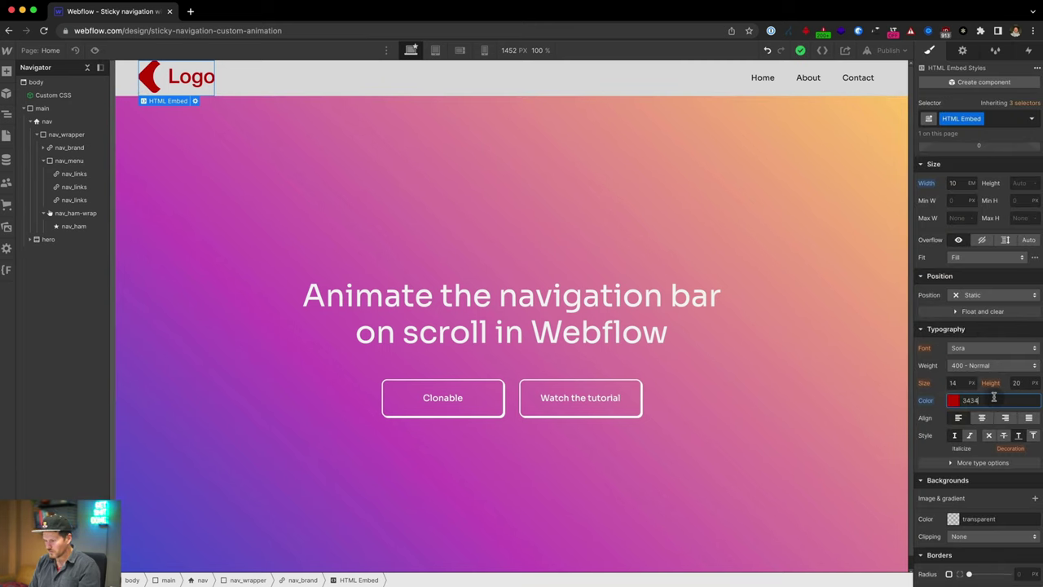
type("343434")
key("Return")
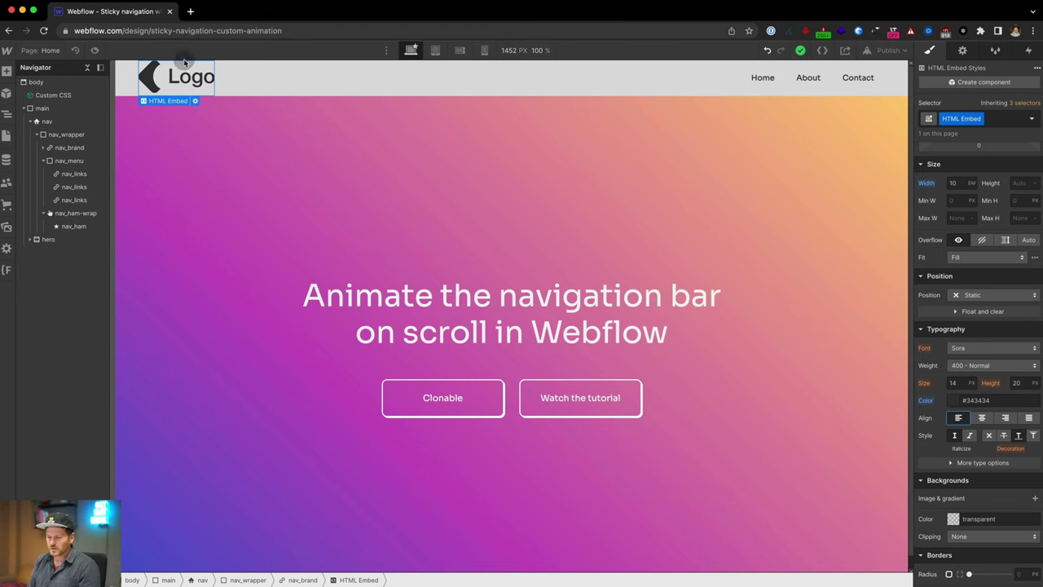
- Set the nav's top and bottom padding to 2em each
left_click(53, 121)
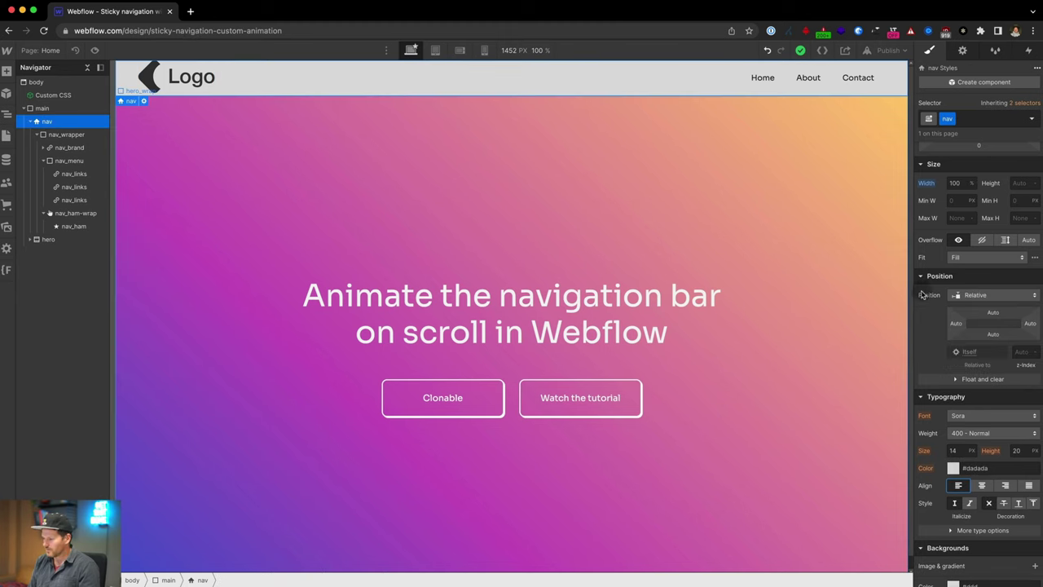
left_click(993, 313)
left_click(940, 313)
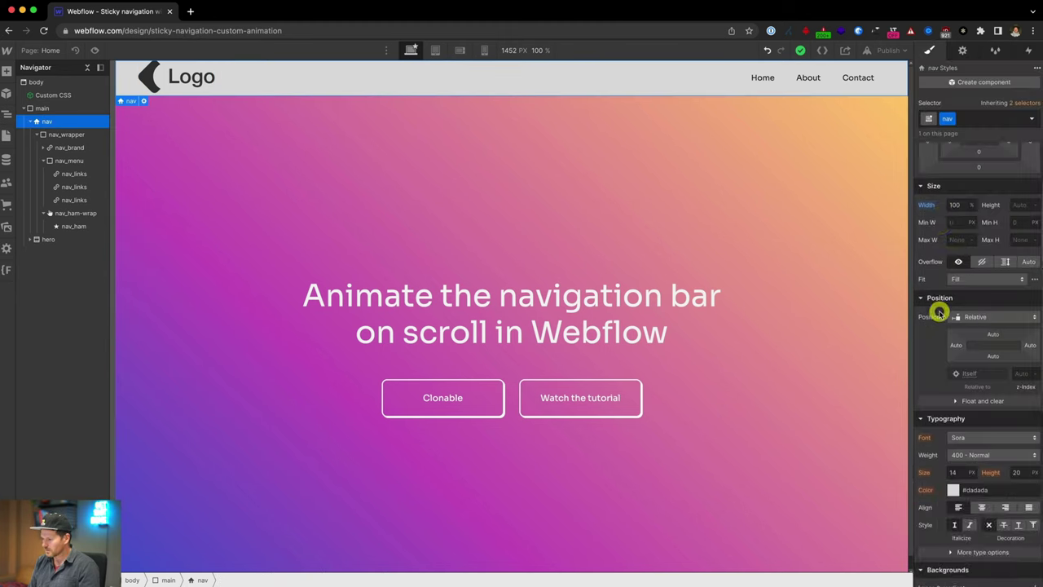
left_click(979, 222)
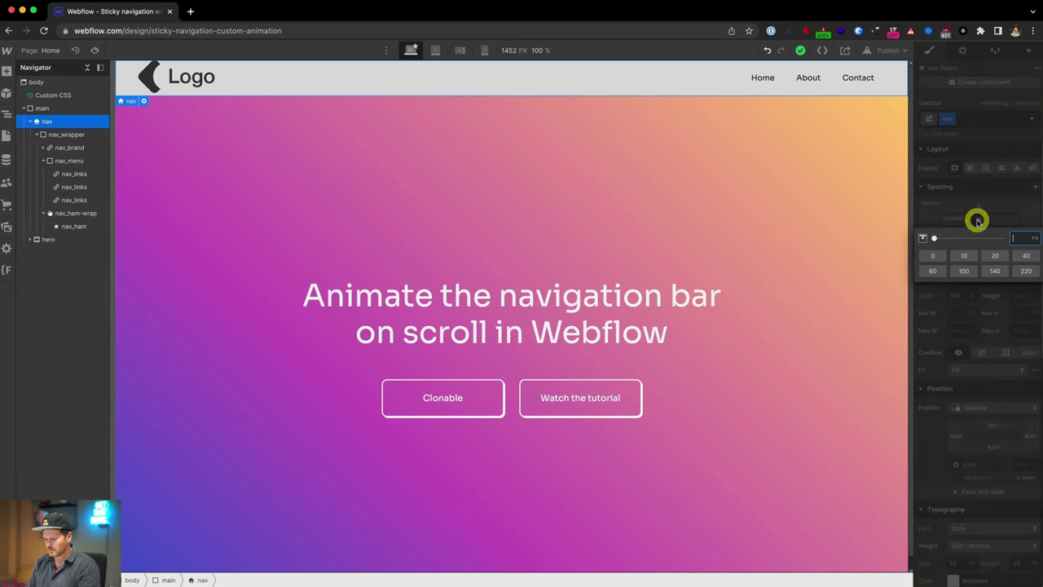
key("Return")
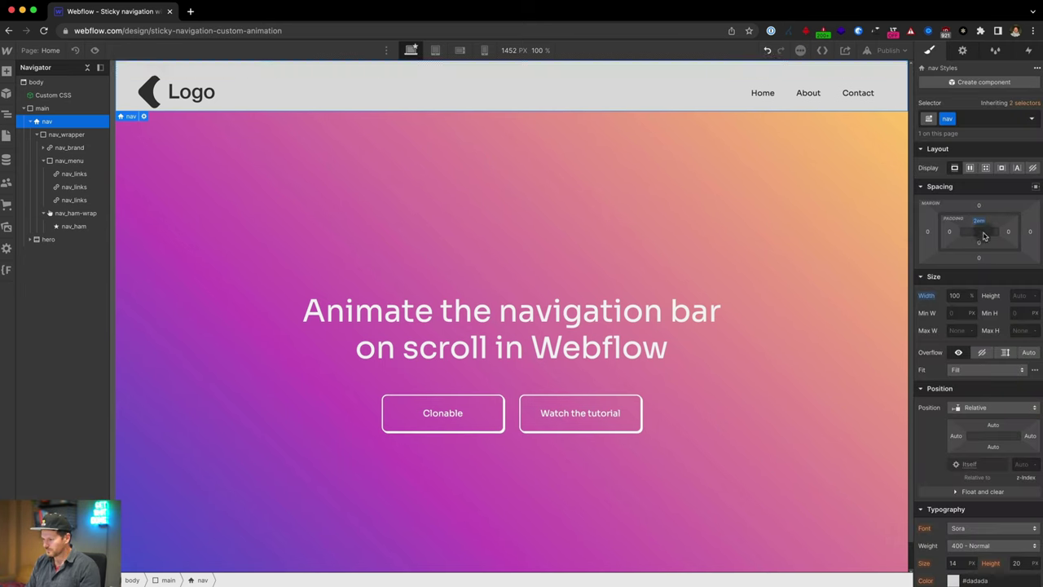
key("shift+2")
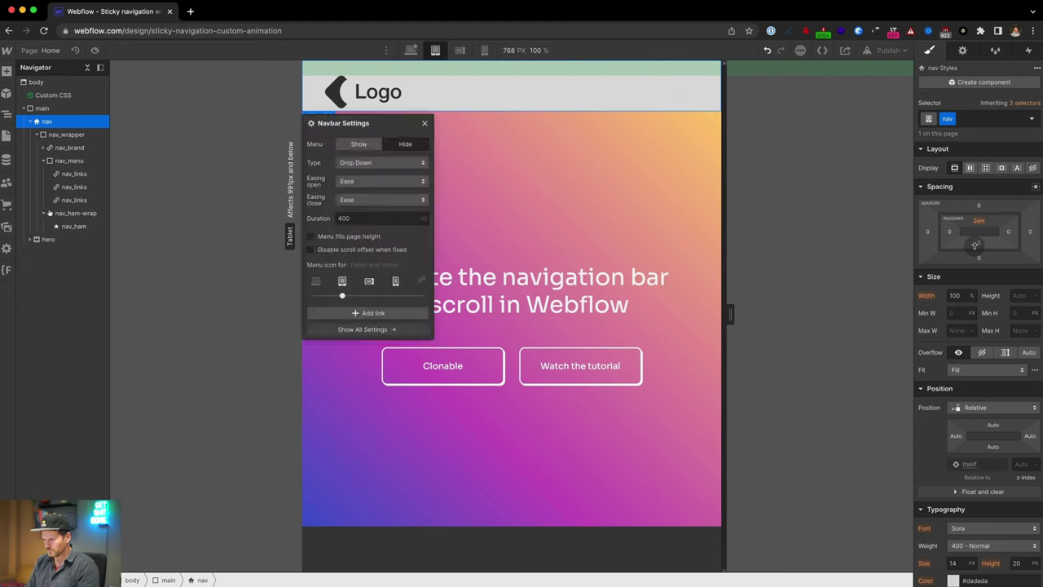
left_click(410, 51)
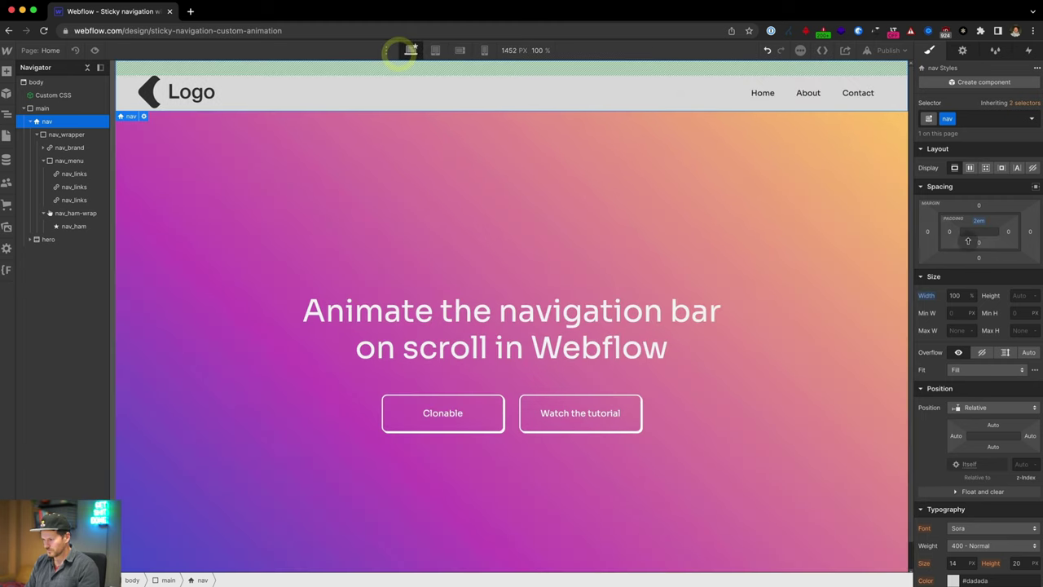
left_click_drag(980, 229, 980, 228)
left_click(538, 216)
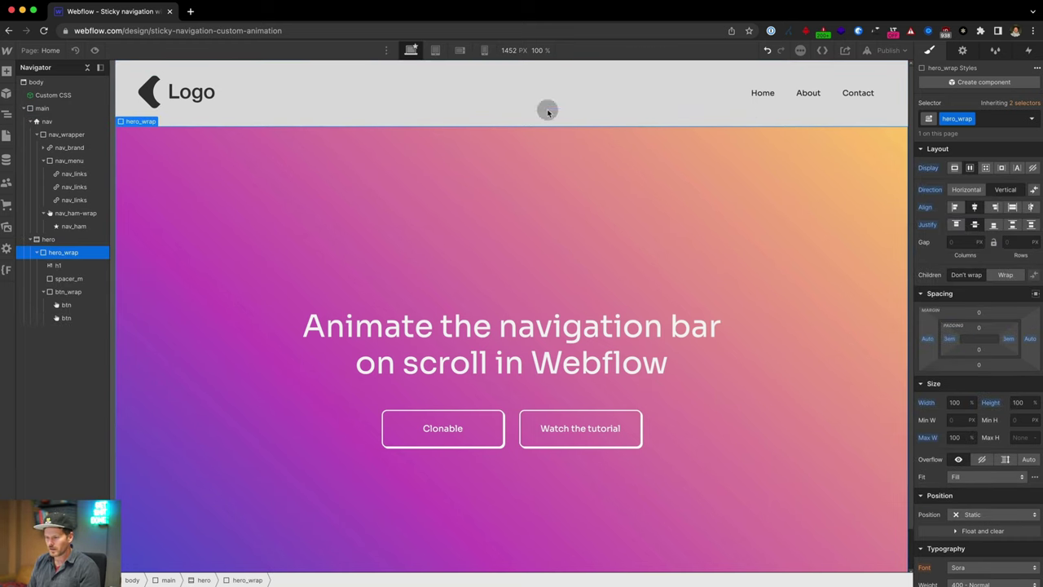
left_click(482, 72)
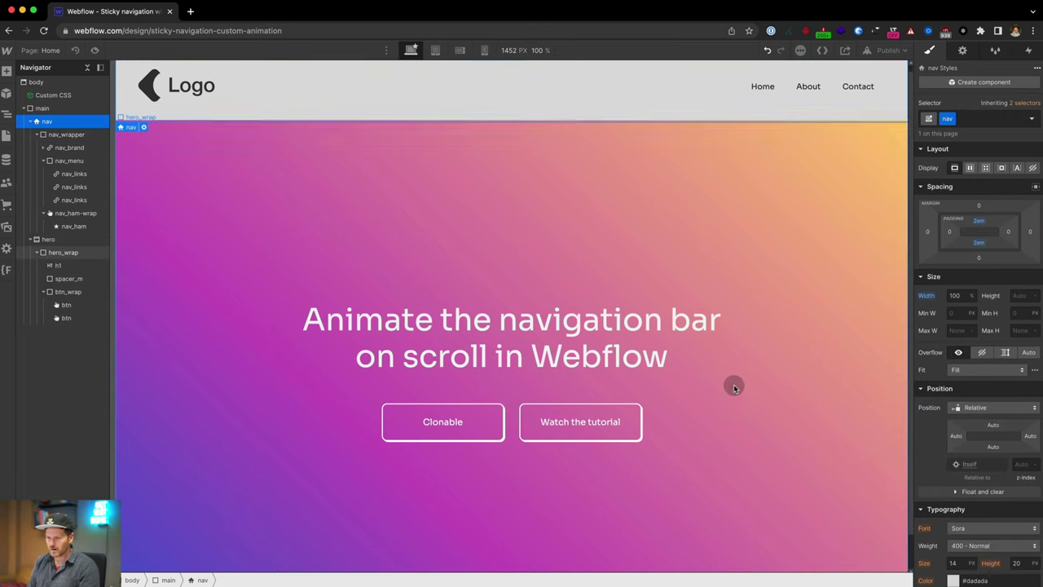
- Set the nav's Position to Sticky and choose the 0 preset for its top offset
left_click(985, 406)
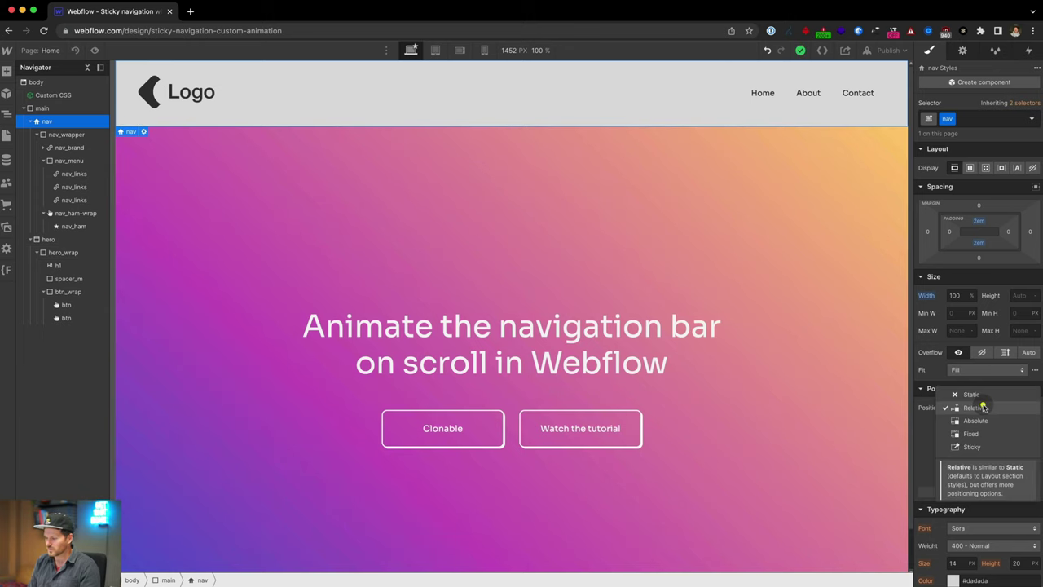
left_click(982, 448)
scroll(682, 329, "down", 1)
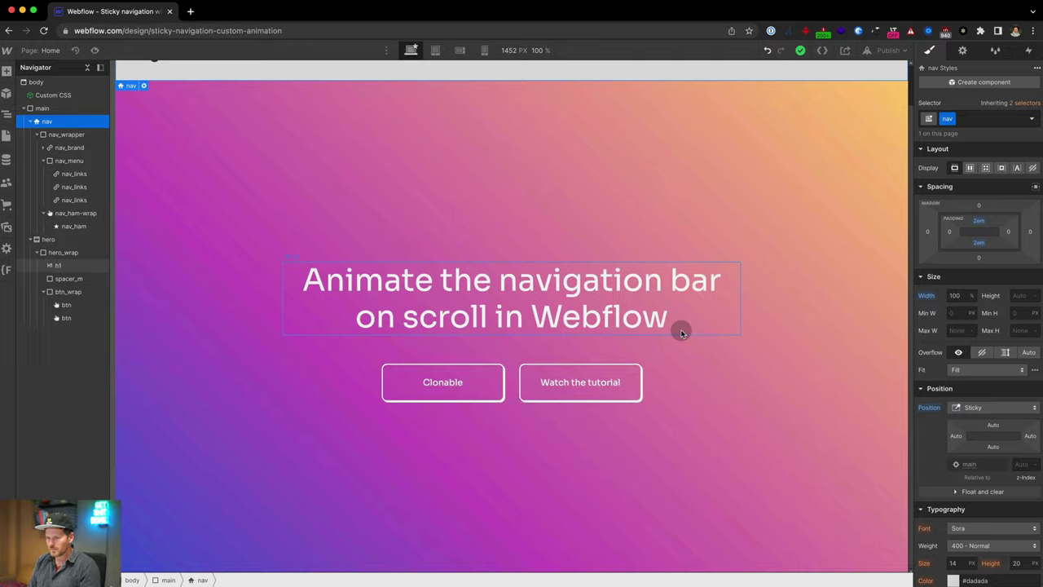
scroll(681, 330, "down", 3)
scroll(679, 328, "up", 4)
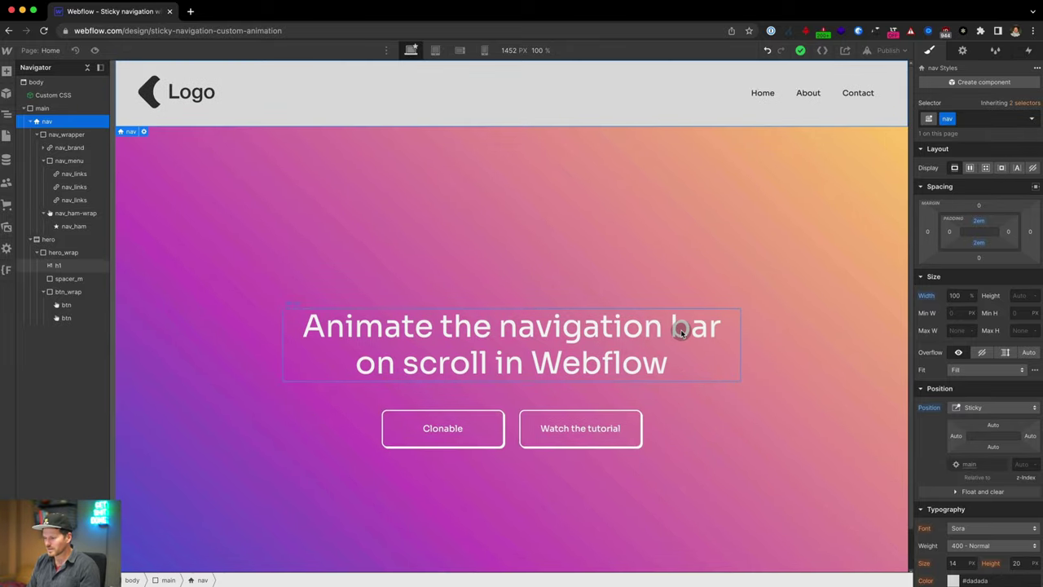
left_click(993, 427)
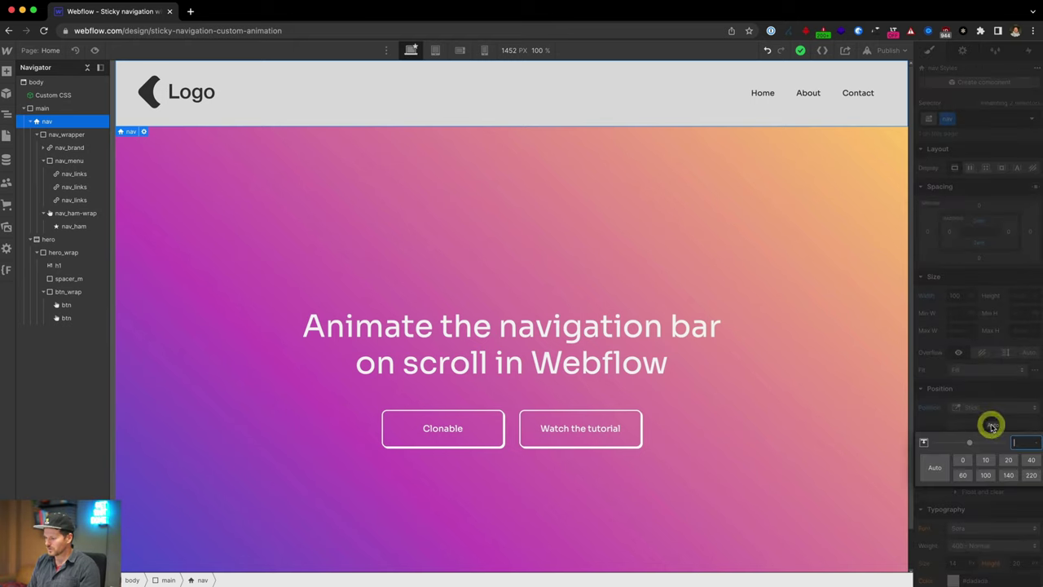
left_click(962, 462)
left_click(592, 242)
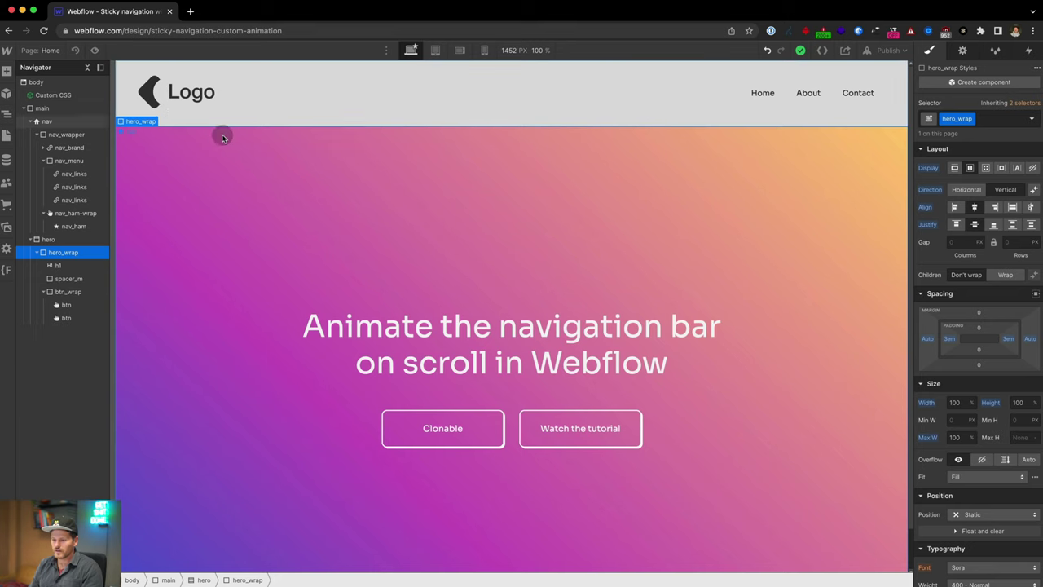
left_click(271, 216)
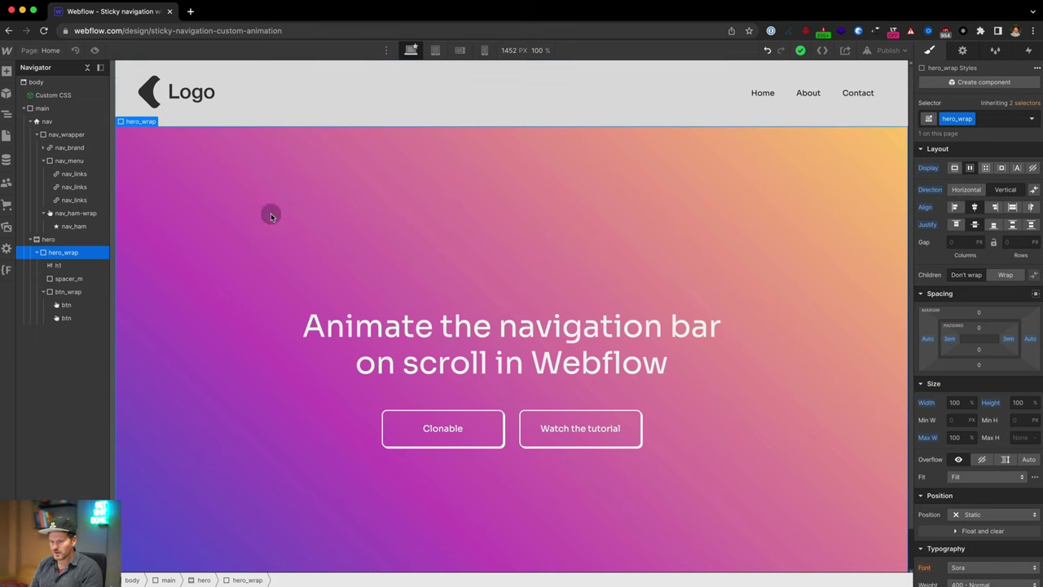
left_click(47, 121)
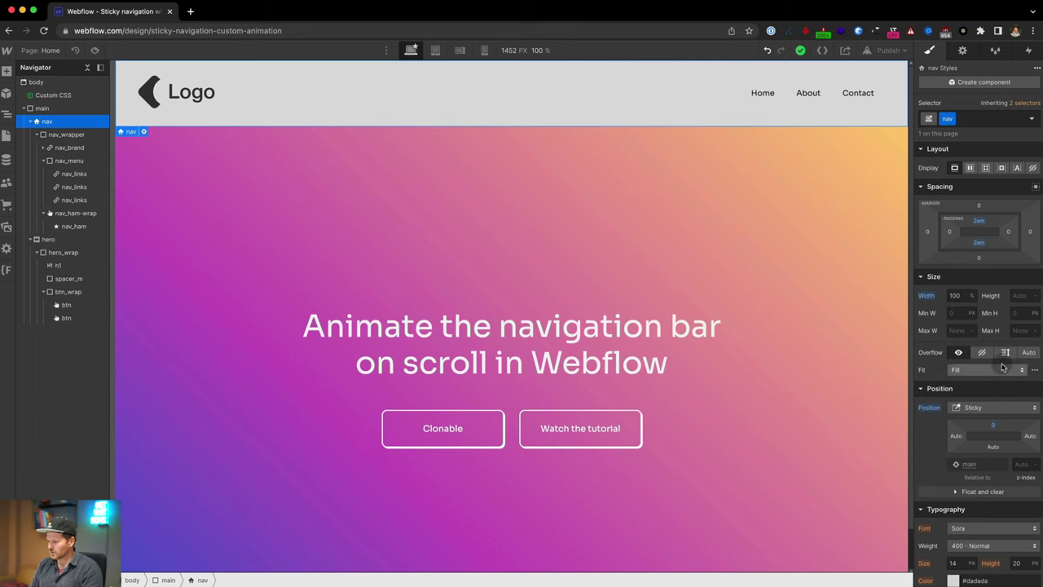
- Switch the nav's positioning from Sticky to Fixed, then select the hero section
left_click(986, 408)
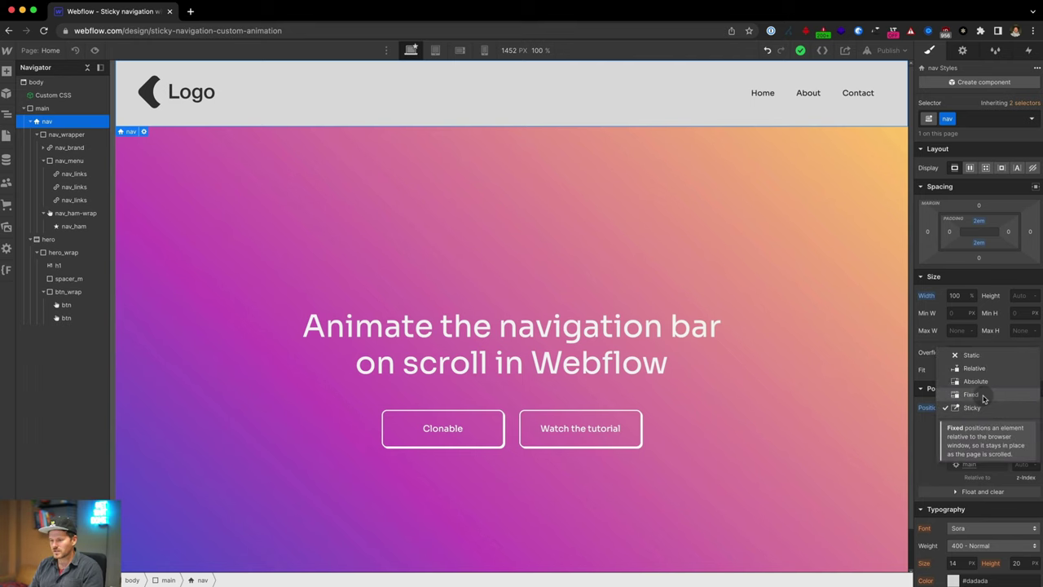
left_click(982, 396)
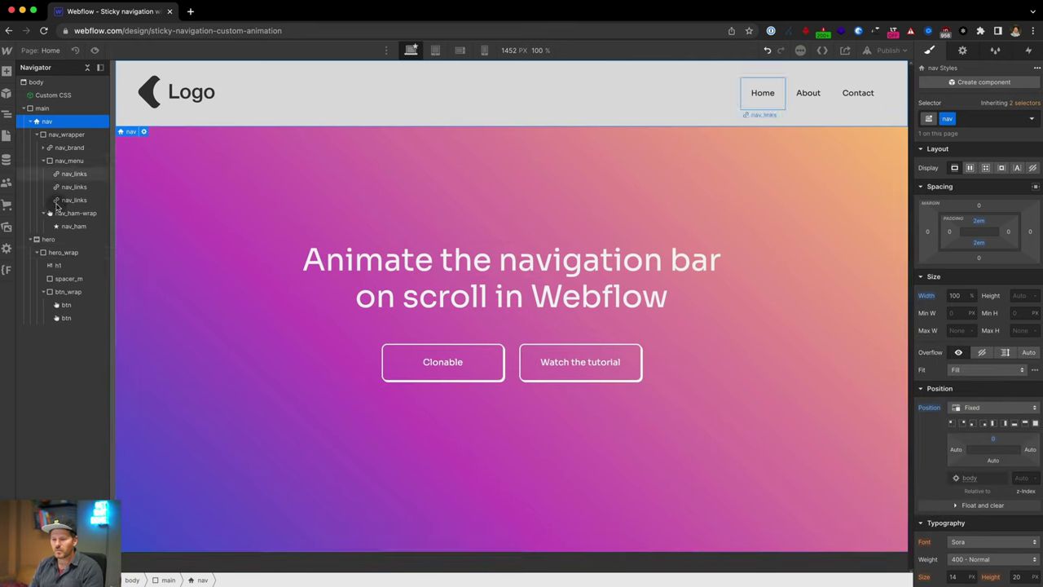
left_click(50, 240)
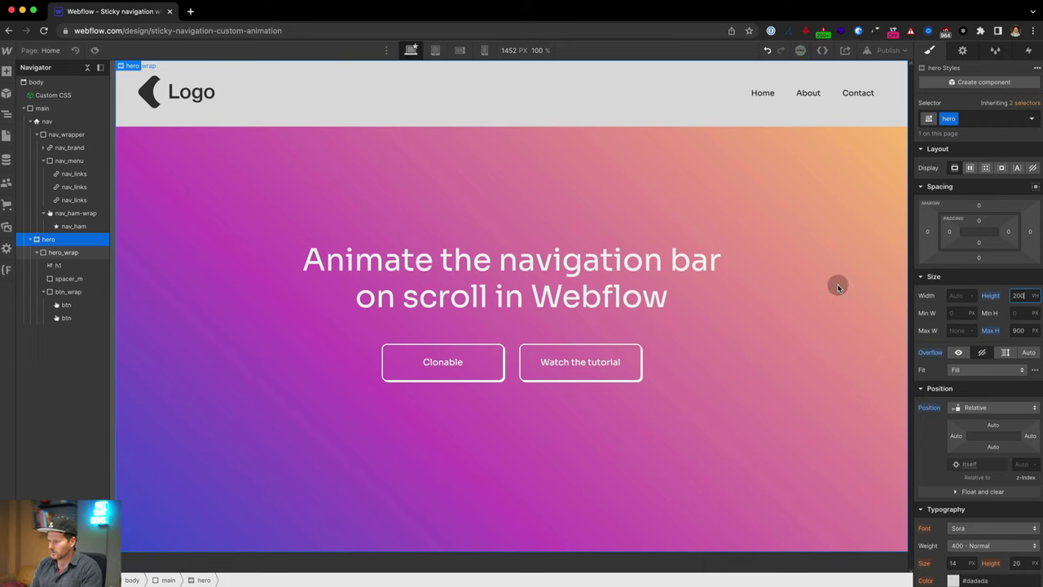
- Clear the hero's 900 px Max H back to None so it reaches its full 200 VH
left_click(214, 254)
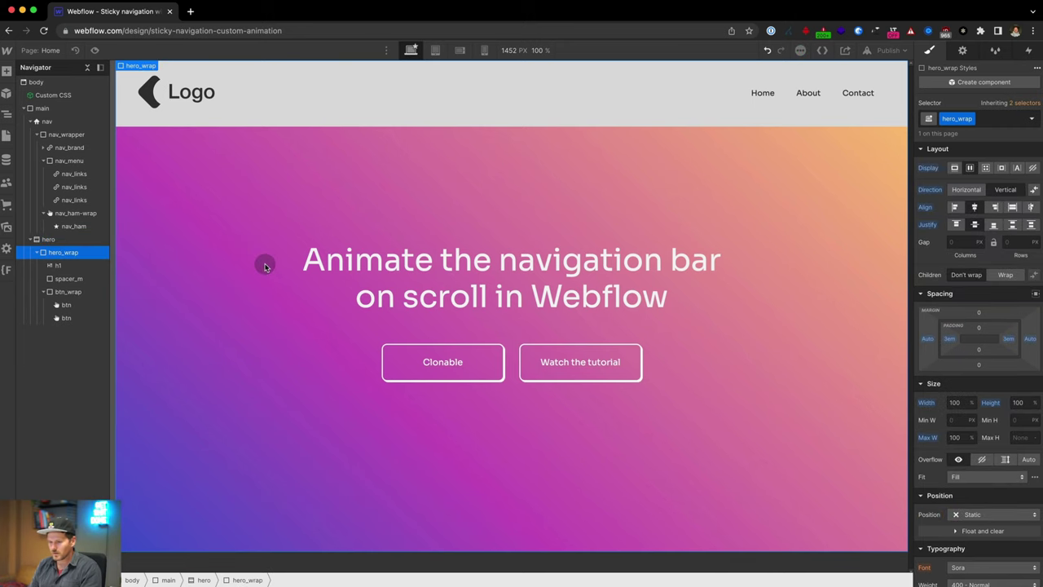
left_click(49, 240)
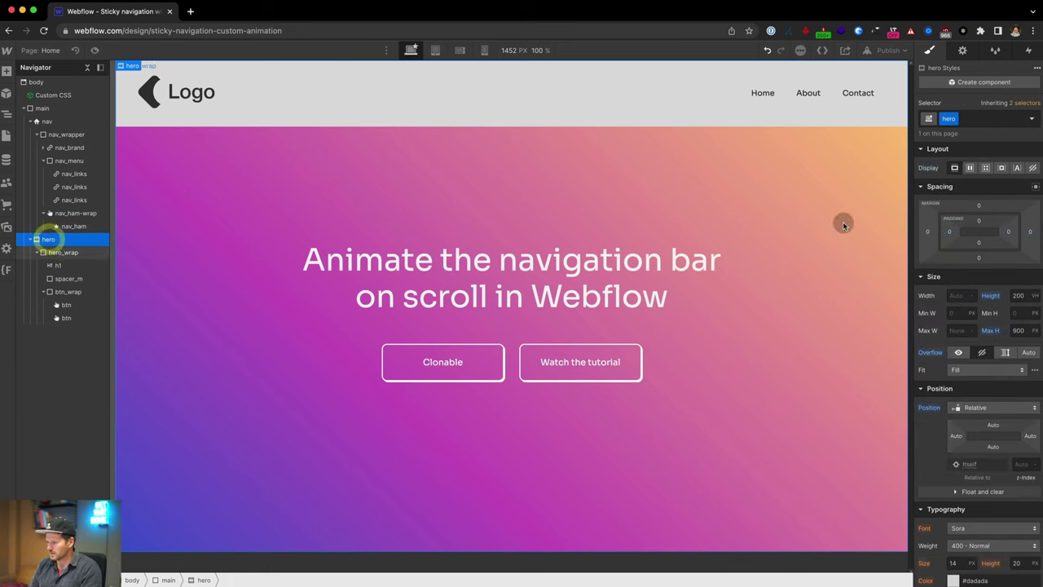
left_click(1019, 295)
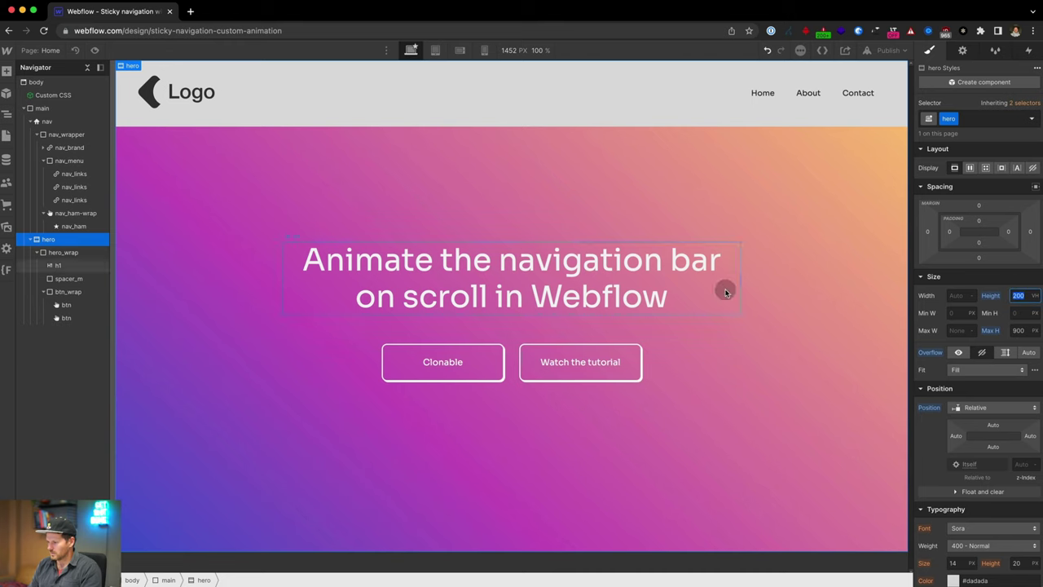
left_click(989, 332, "alt")
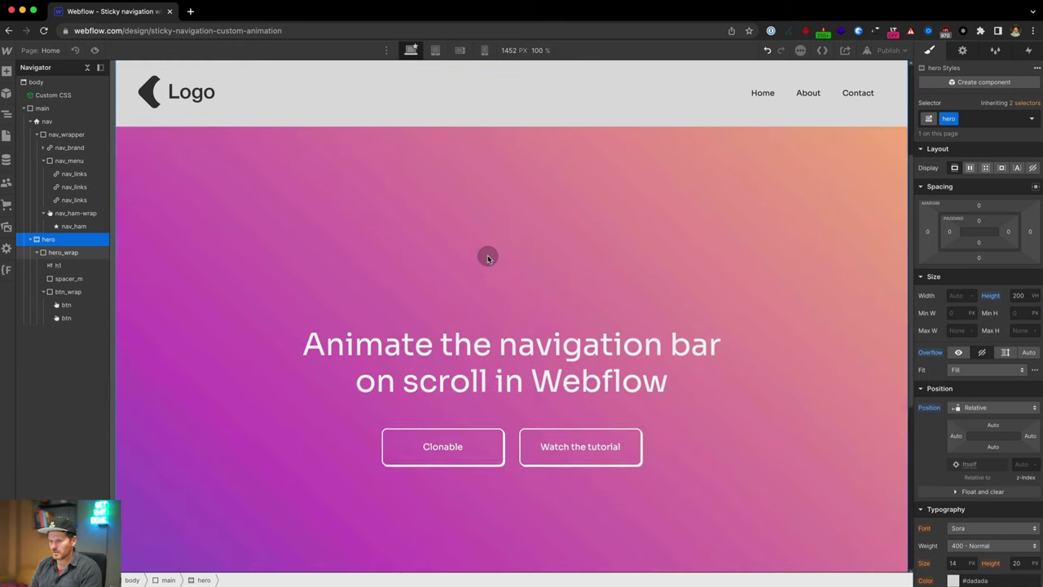
- Scroll the canvas to check the tall hero sliding beneath the fixed nav
scroll(487, 257, "down", 2)
scroll(488, 257, "up", 4)
scroll(487, 258, "down", 4)
scroll(488, 258, "up", 3)
scroll(488, 257, "down", 4)
scroll(488, 258, "up", 1)
scroll(487, 258, "up", 1)
scroll(487, 258, "down", 4)
scroll(487, 258, "up", 5)
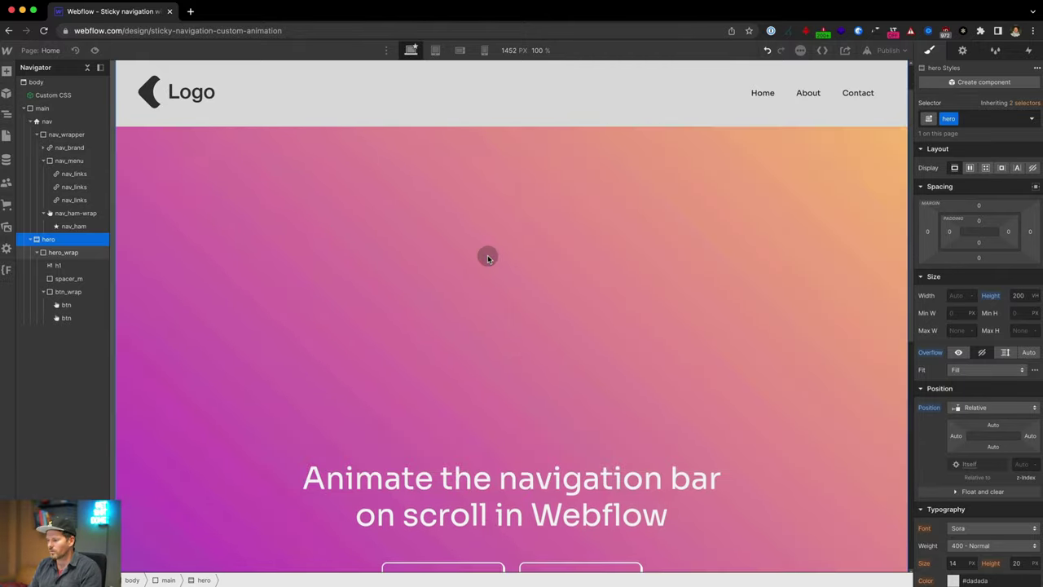
scroll(488, 257, "down", 1)
scroll(487, 258, "down", 3)
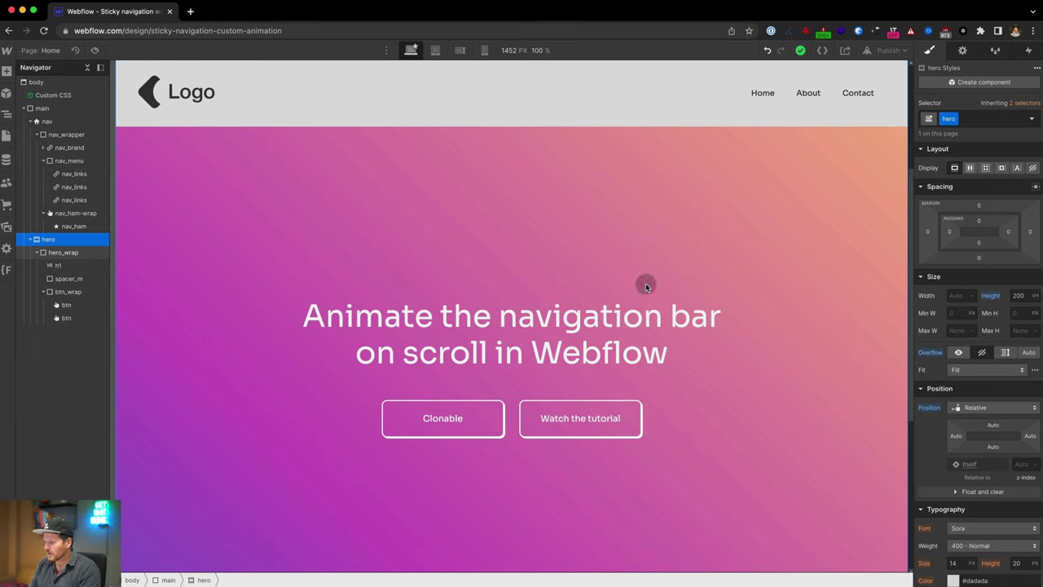
- Drop the nav's background colour alpha to 0 so the bar becomes transparent
left_click(559, 70)
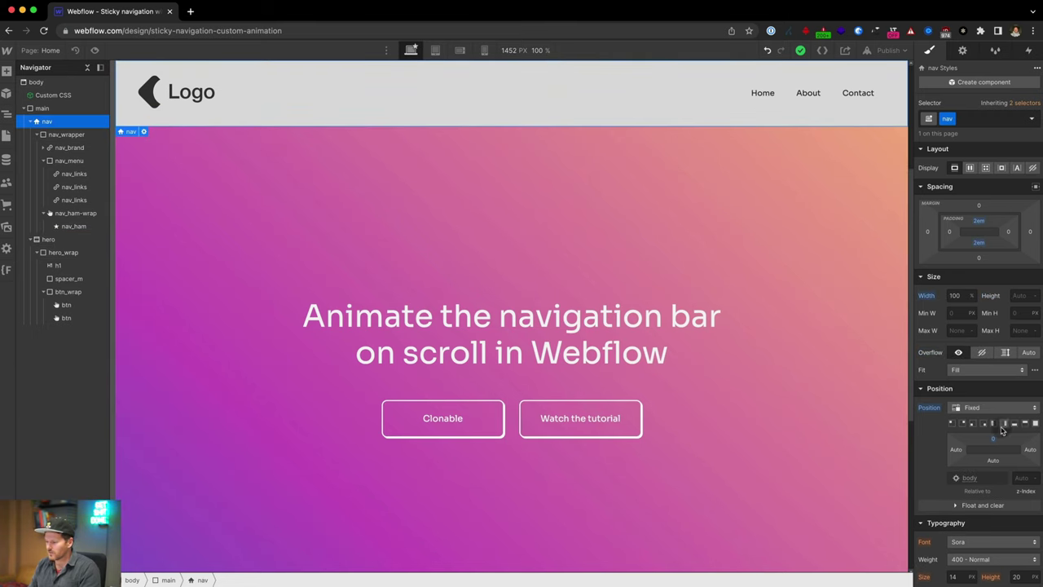
scroll(1002, 427, "down", 3)
scroll(1002, 427, "down", 1)
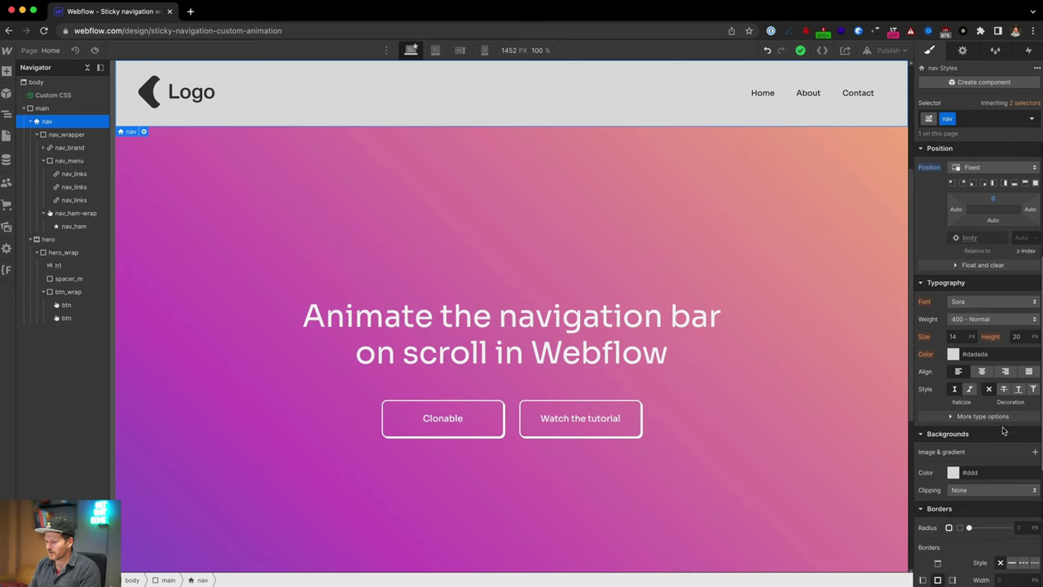
left_click(952, 474)
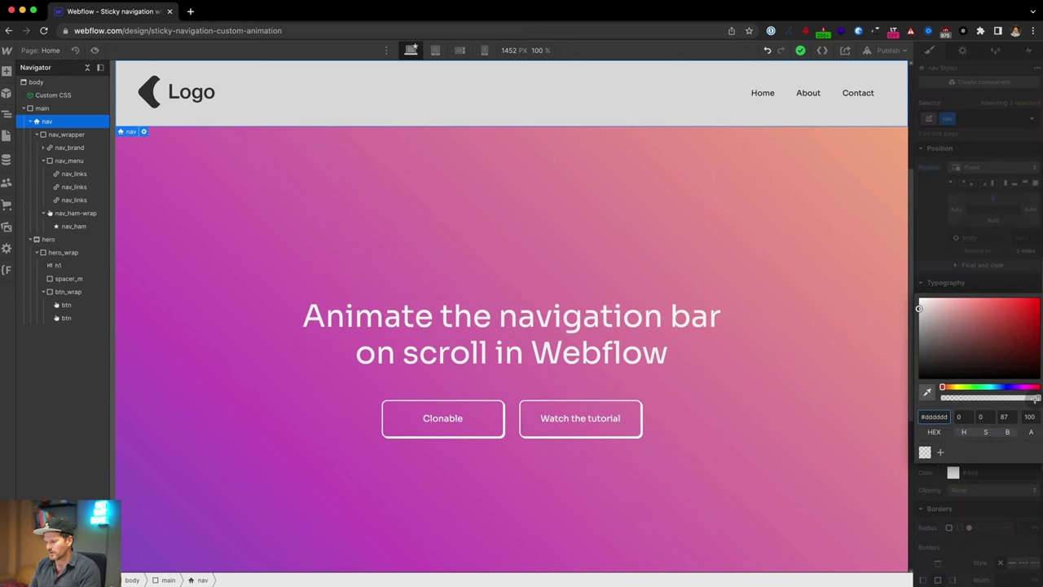
left_click_drag(1035, 398, 943, 398)
scroll(517, 241, "up", 5)
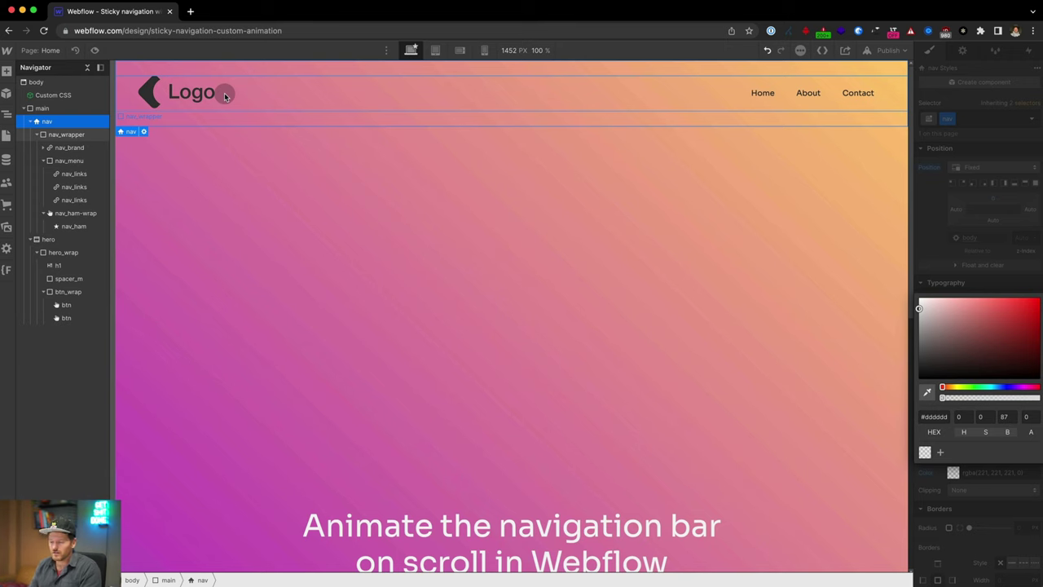
- Change the nav's positioning from Fixed back to Sticky
left_click(634, 239)
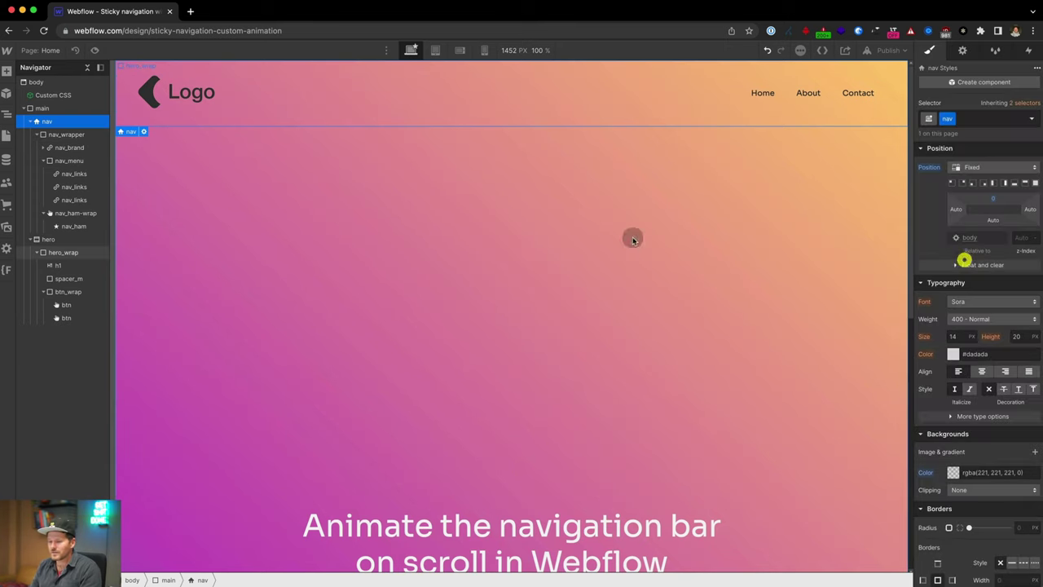
scroll(970, 259, "up", 3)
left_click(976, 249)
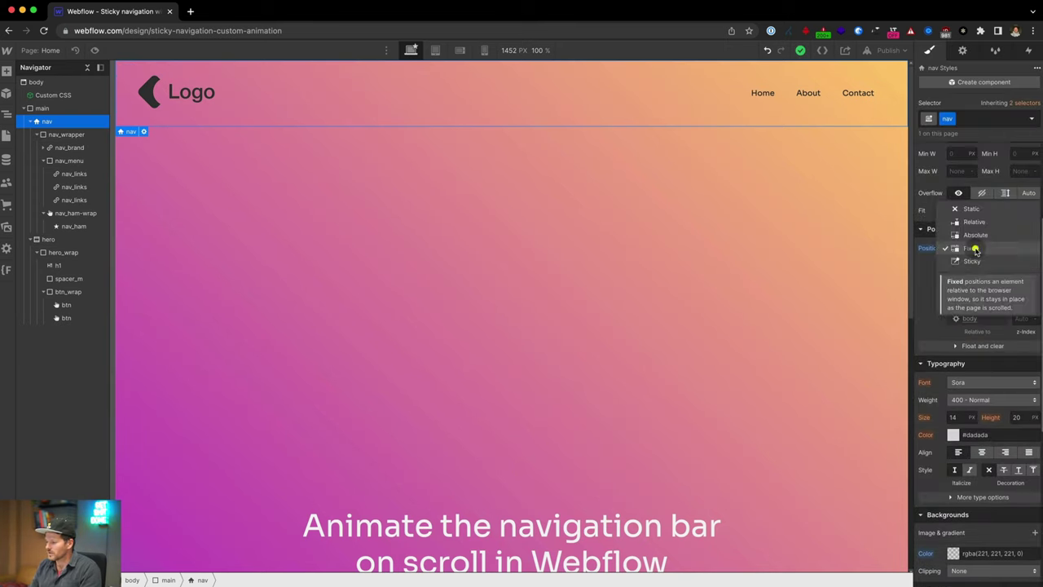
left_click(973, 260)
scroll(388, 194, "down", 2)
scroll(389, 194, "up", 2)
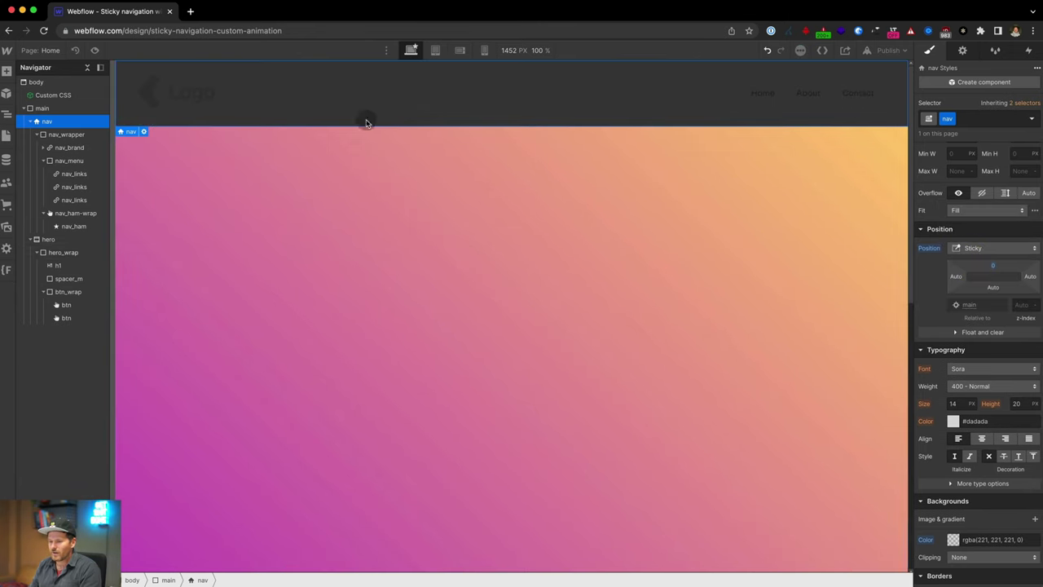
left_click(39, 83)
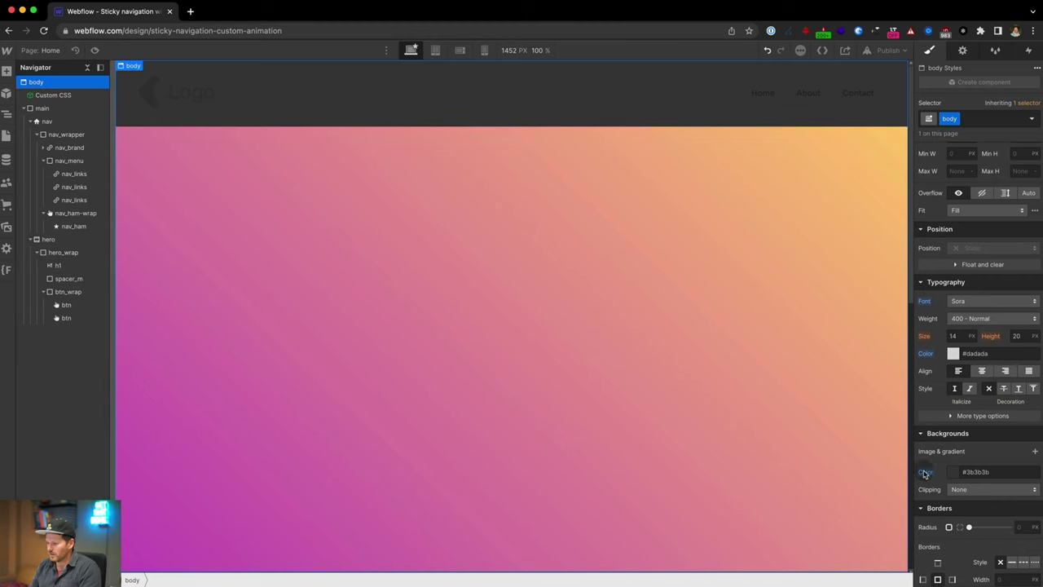
- Try a bright red body background, then undo it
left_click(948, 472)
left_click_drag(970, 350, 1030, 310)
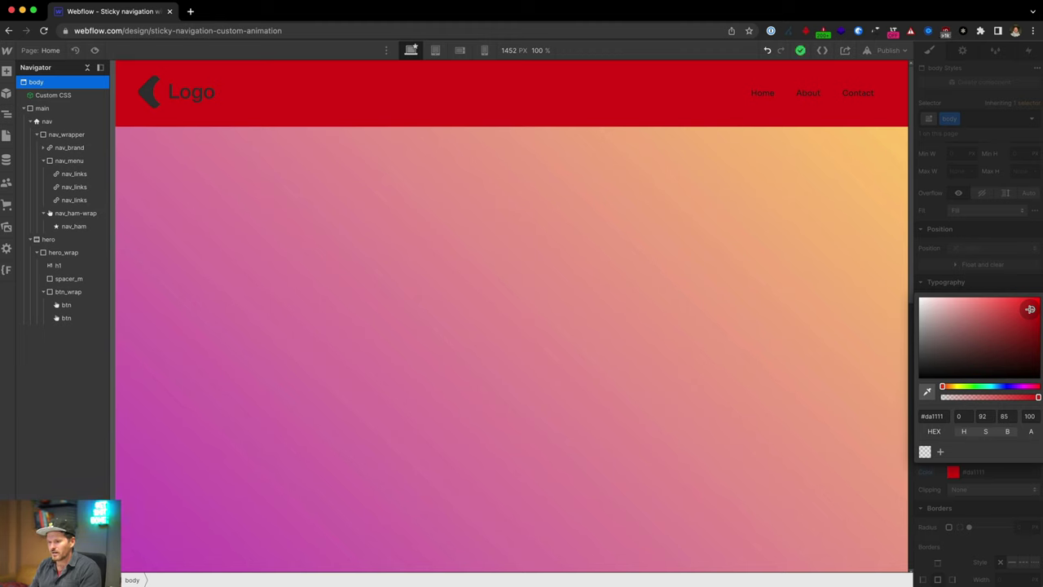
left_click_drag(1030, 309, 1032, 308)
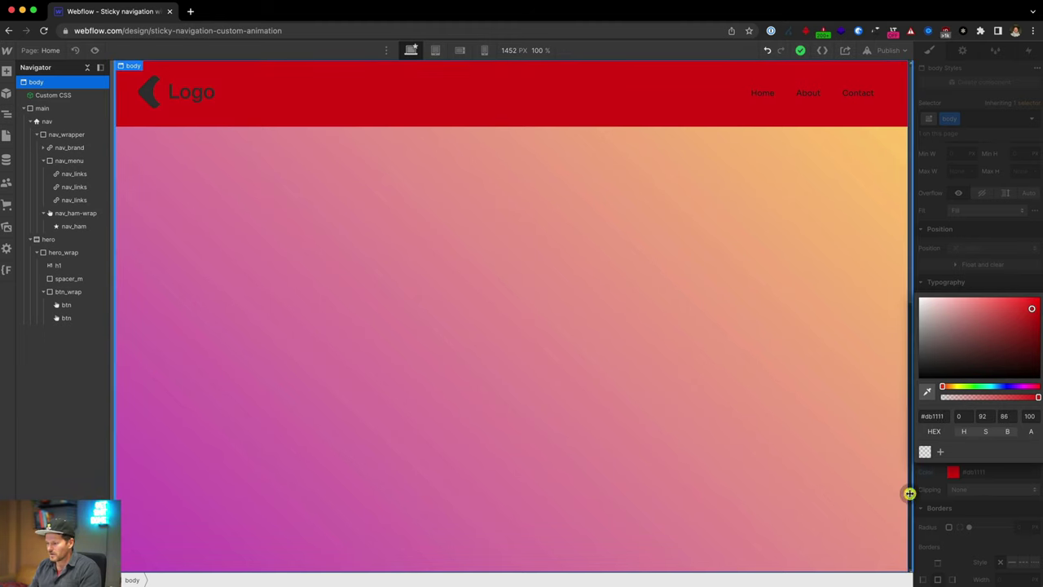
left_click(934, 482)
key("ctrl+z")
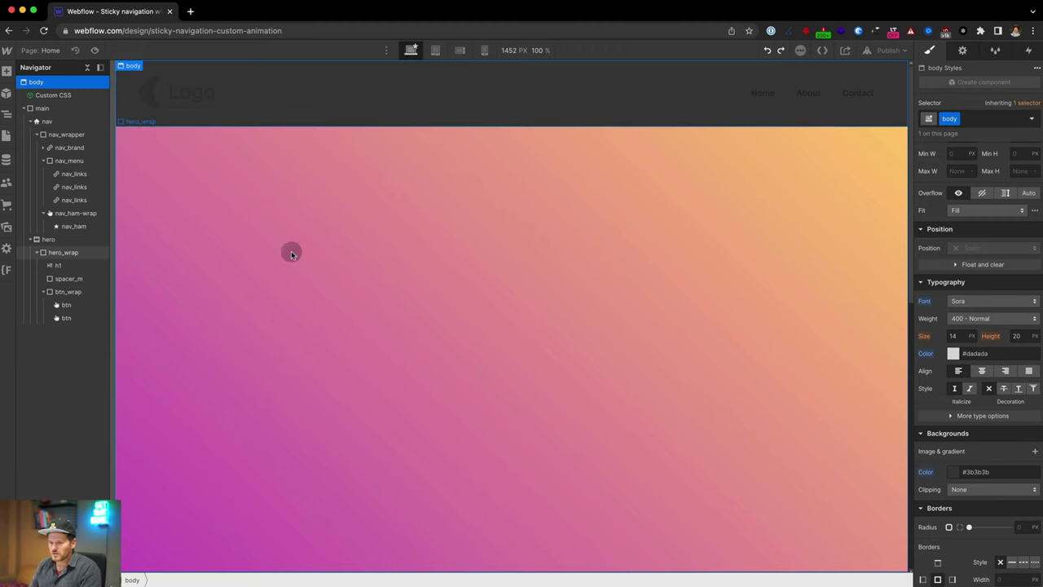
- Eyedrop dark grey #3b3b3b from the canvas as the nav's background colour
left_click(791, 253)
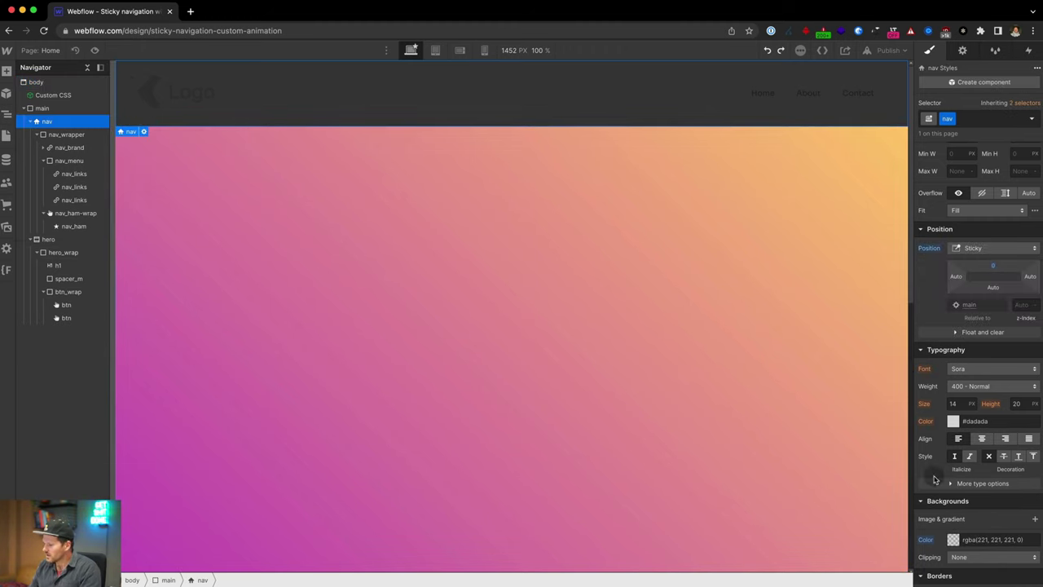
left_click(954, 540)
left_click(926, 458)
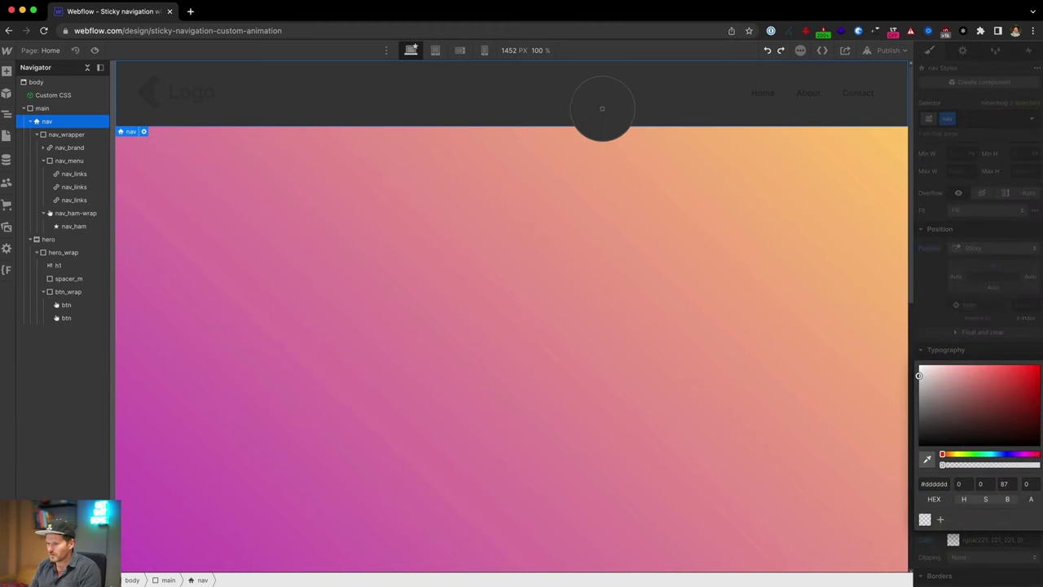
left_click(216, 86)
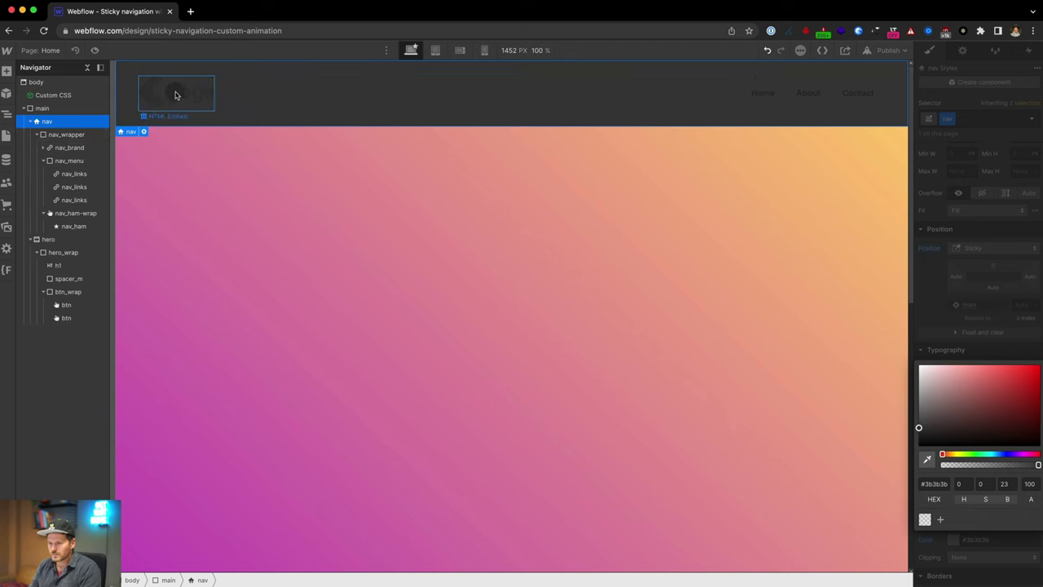
left_click(171, 96)
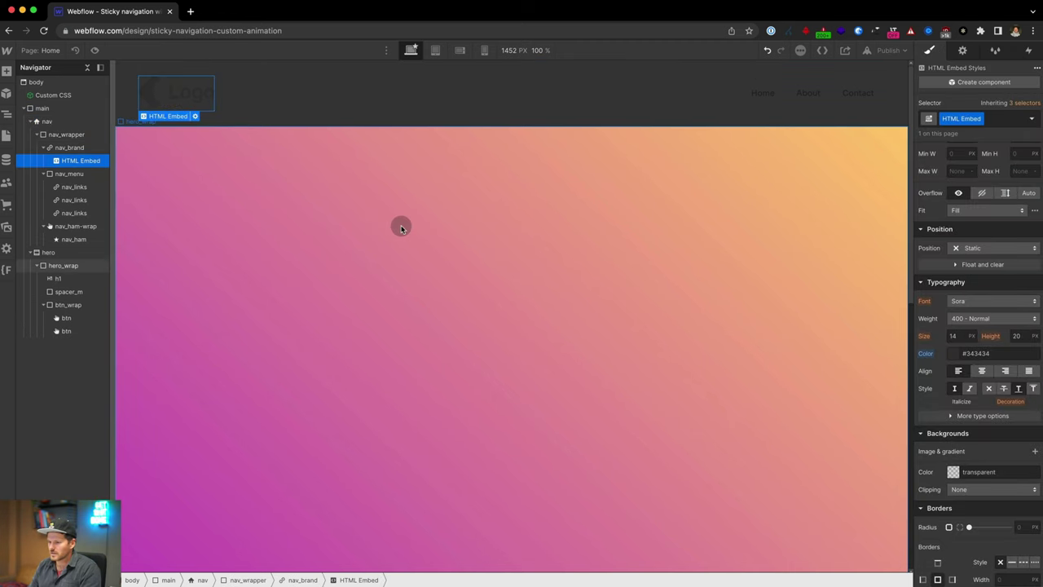
- Rename the logo embed's class to nav_logo and set its text colour to #fafafa
left_click(960, 119)
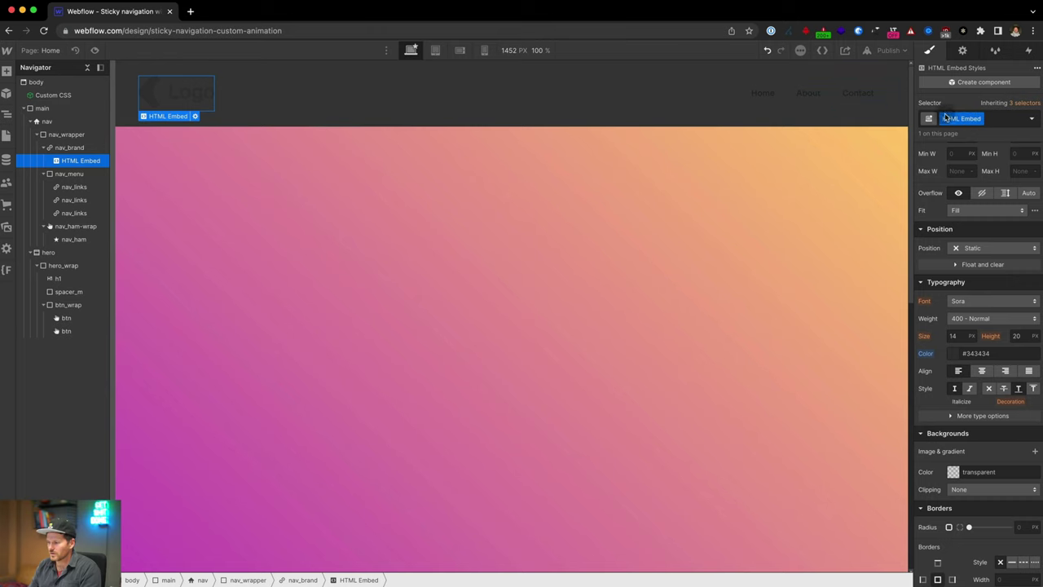
left_click(947, 119)
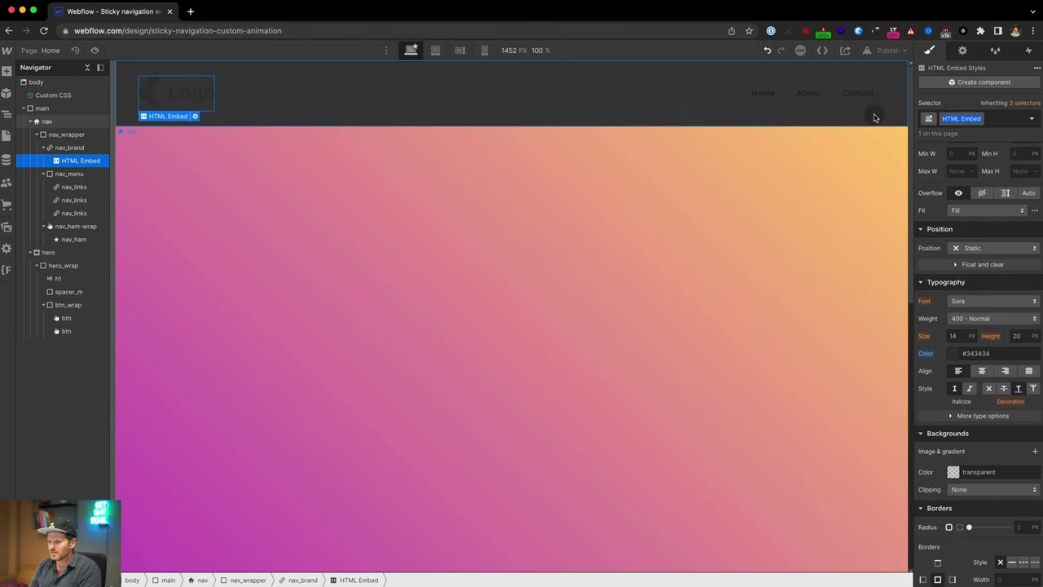
type("nav_id")
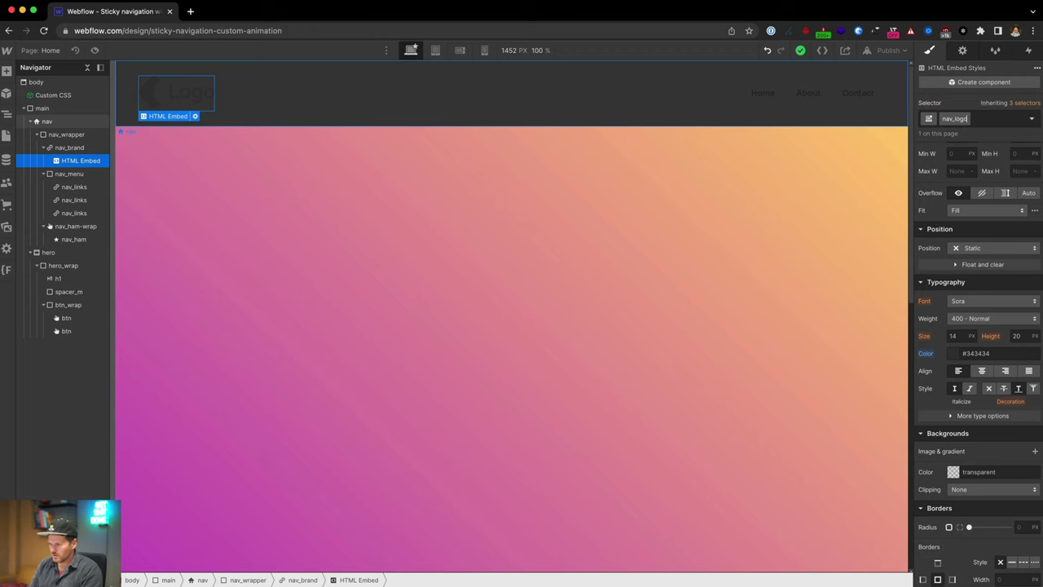
key("Return")
left_click(981, 354)
left_click(981, 354)
type("fafafa")
key("Return")
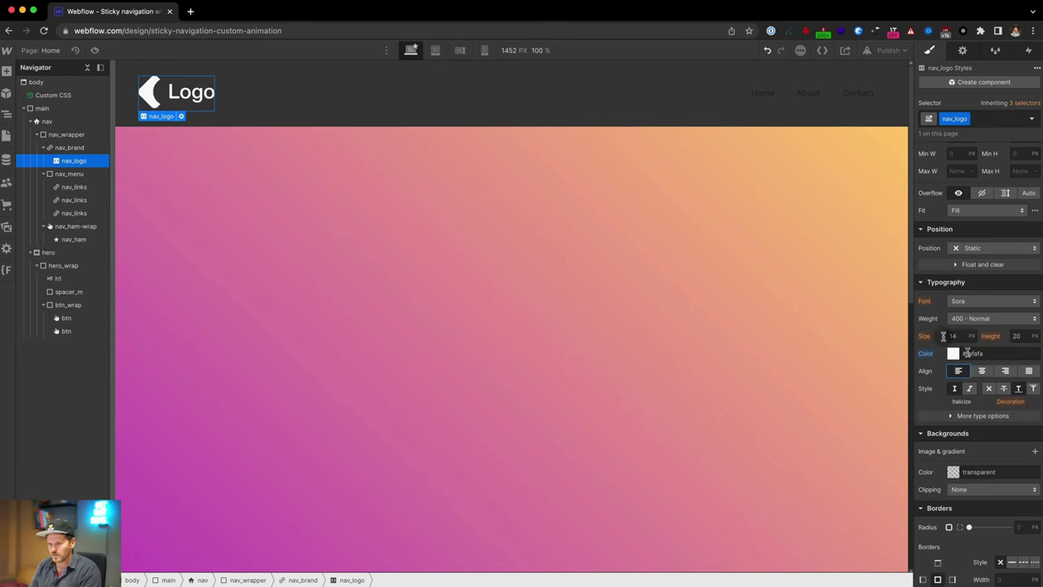
- Set the nav links' text colour to white #fafafa
left_click(753, 100)
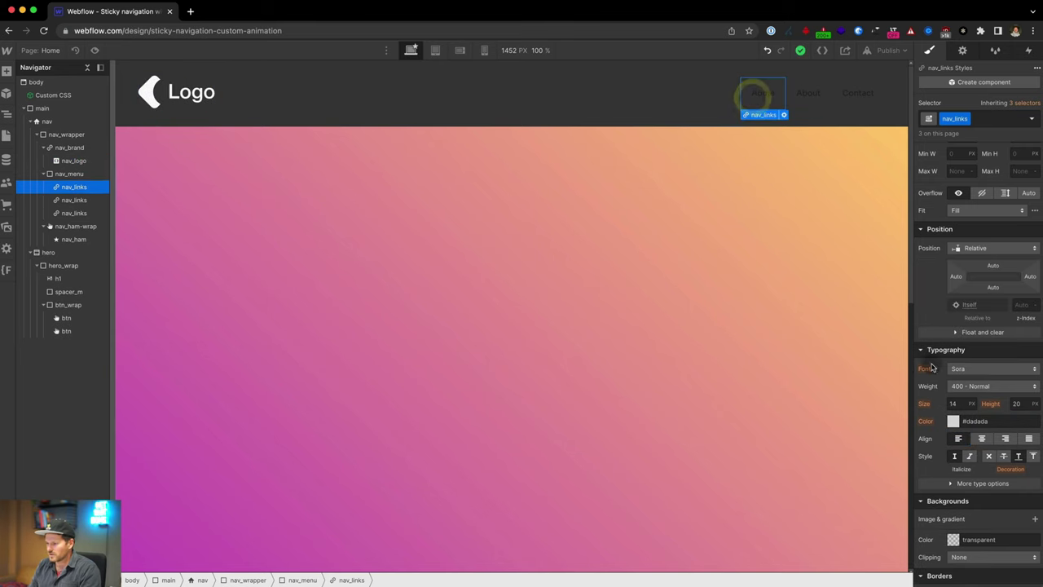
left_click(983, 424)
type("fa")
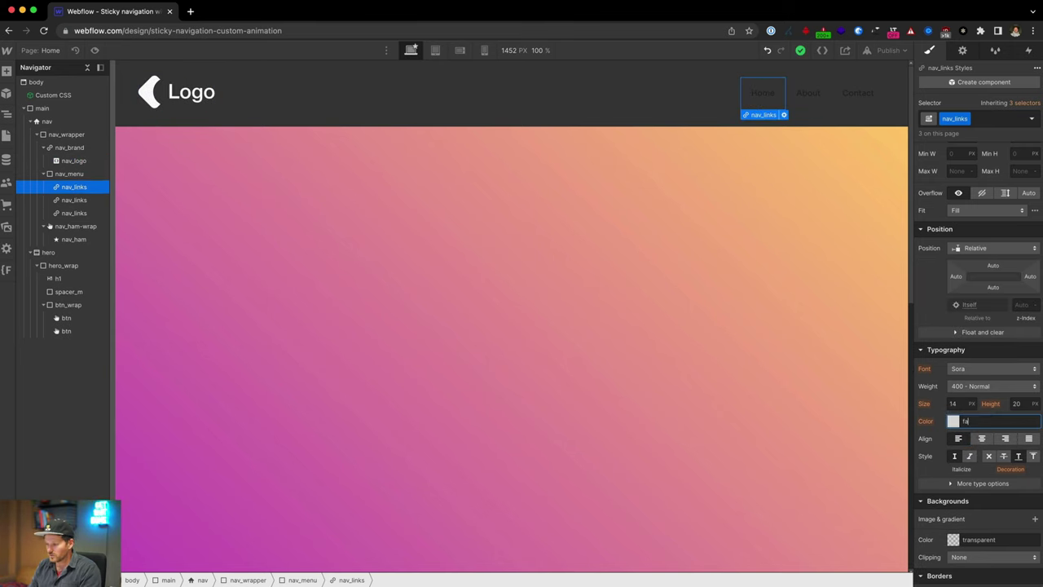
key("Return")
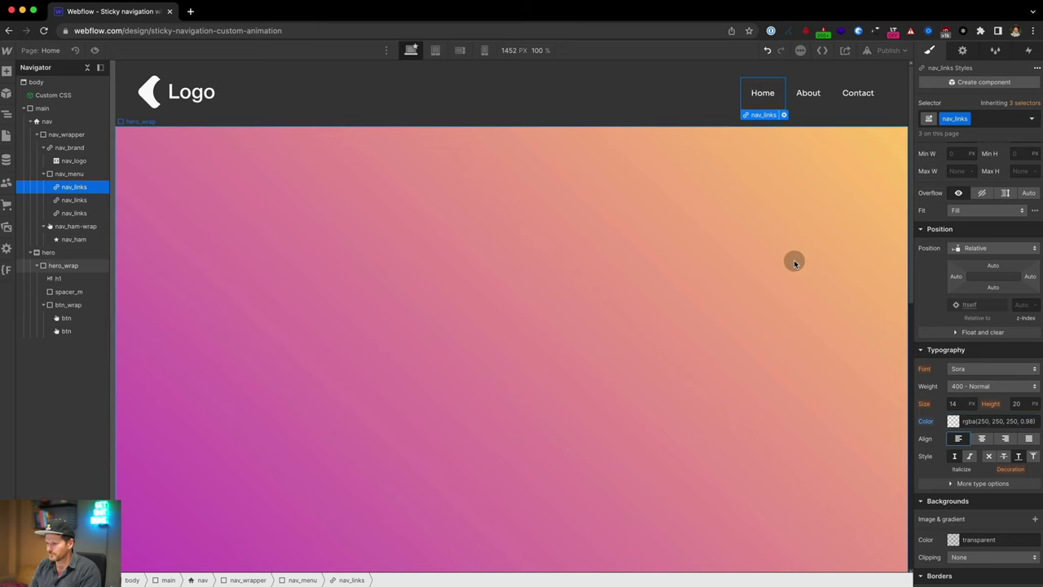
left_click(614, 227)
scroll(533, 292, "down", 4)
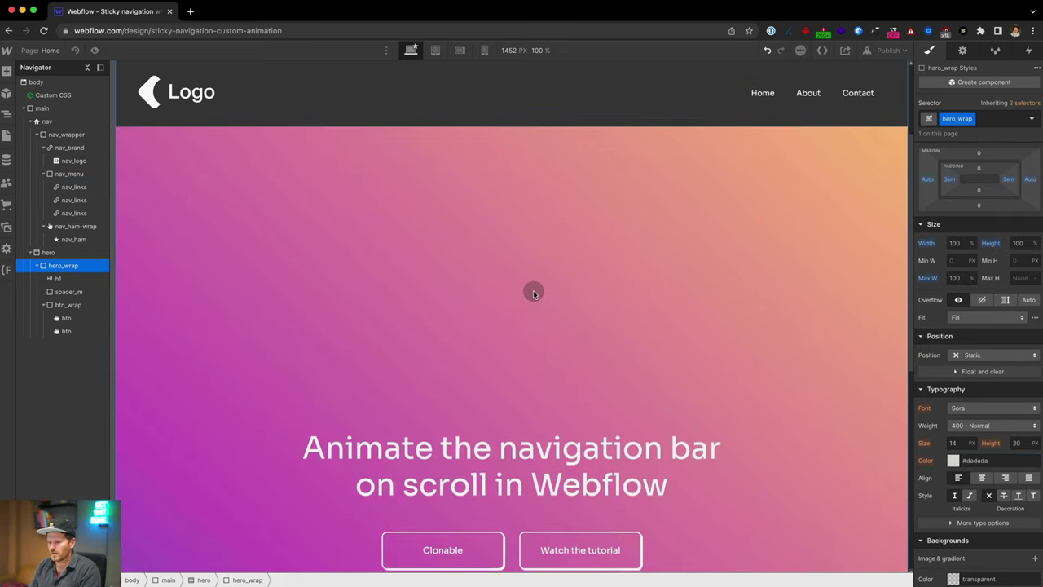
- Set the hero's height to 100 VH with a 900 px maximum height
left_click(48, 253)
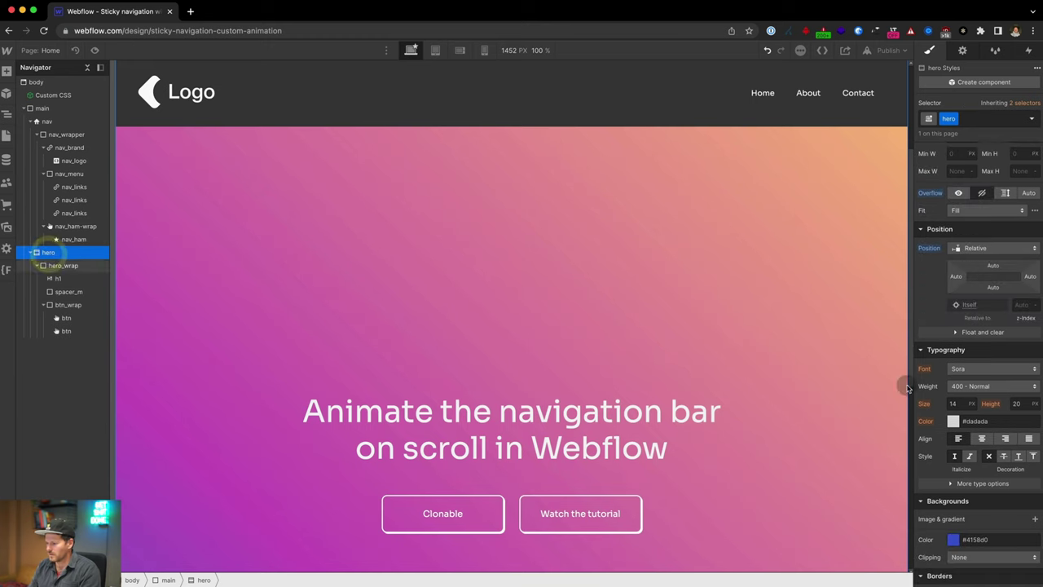
scroll(1027, 310, "up", 3)
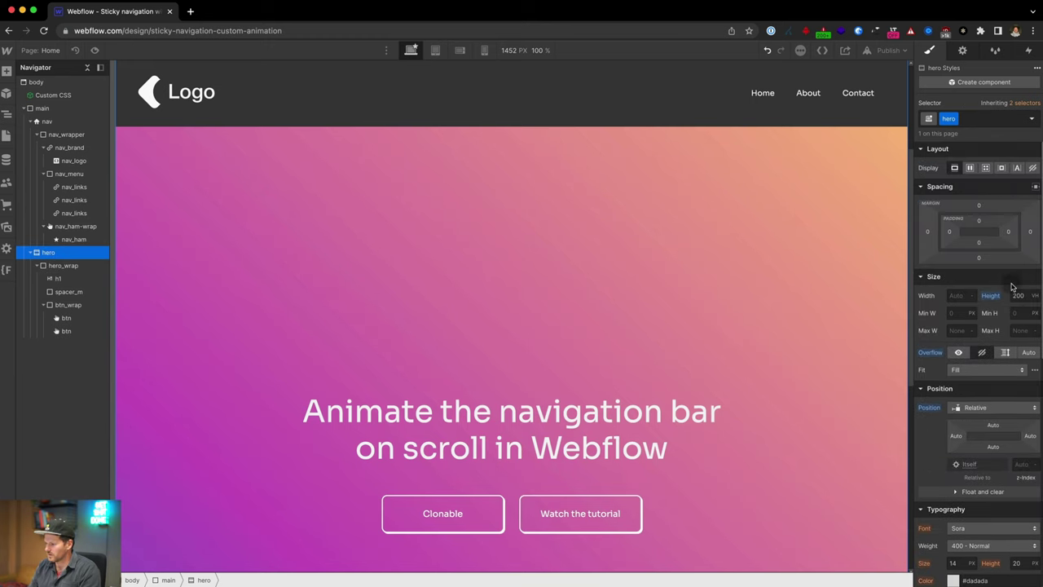
type("100")
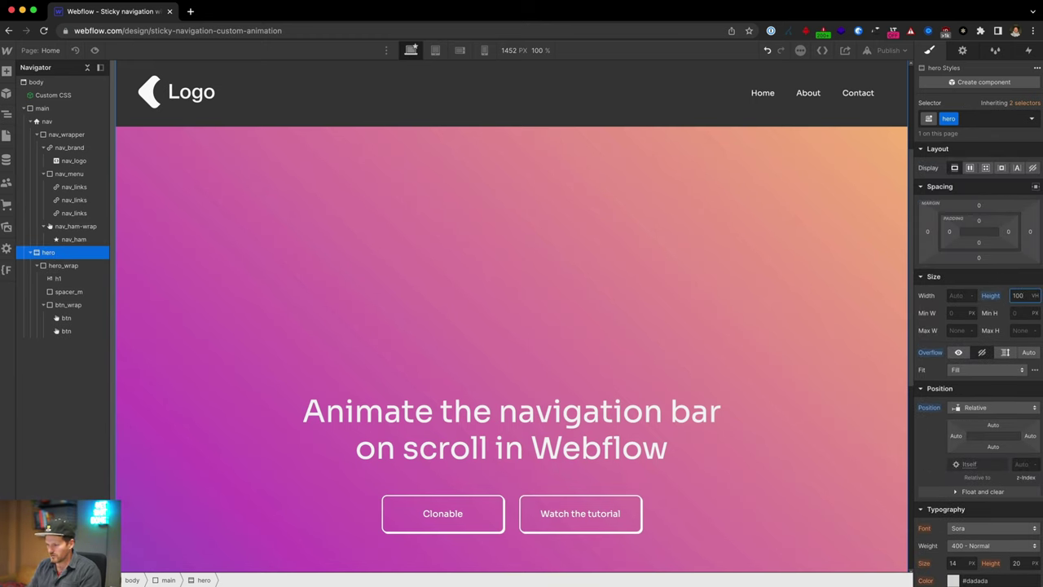
key("Return")
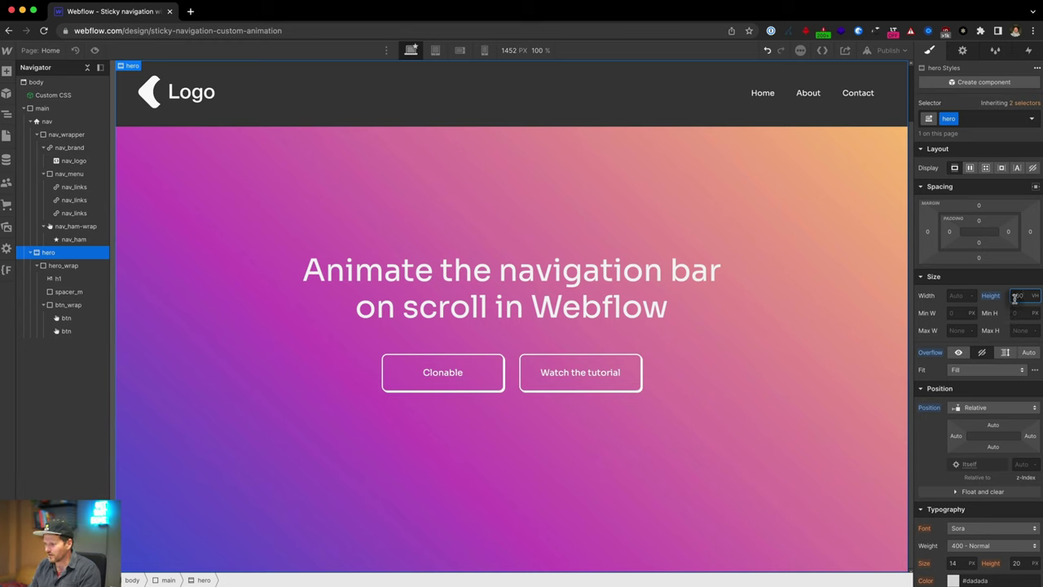
left_click(1014, 331)
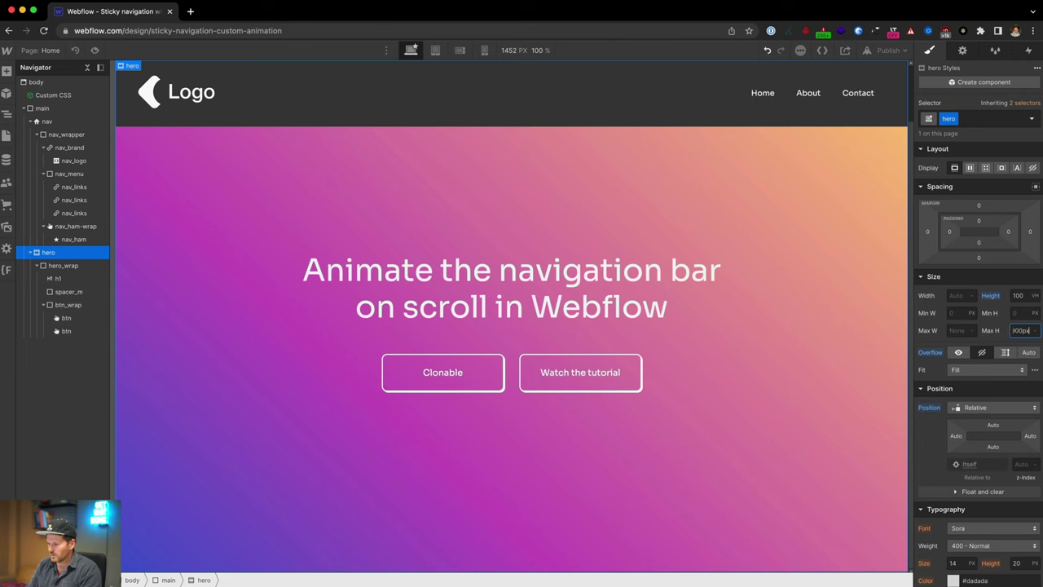
key("Return")
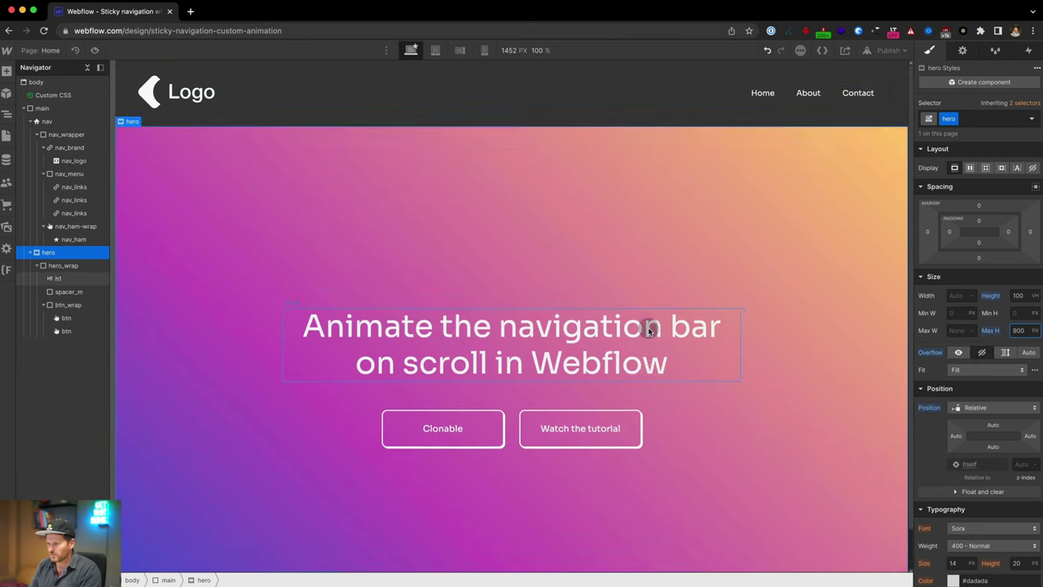
scroll(640, 322, "down", 1)
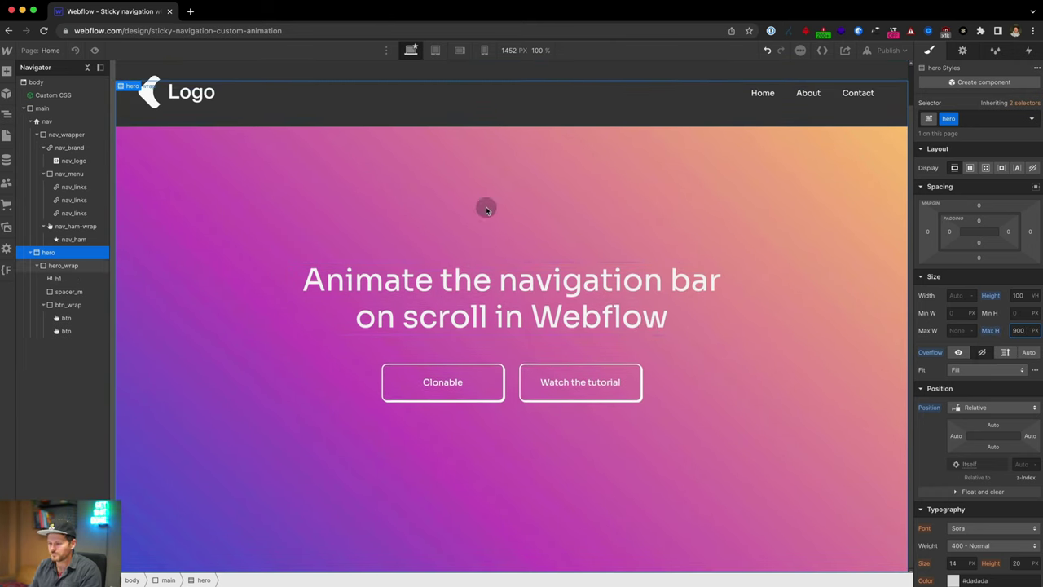
scroll(438, 226, "up", 1)
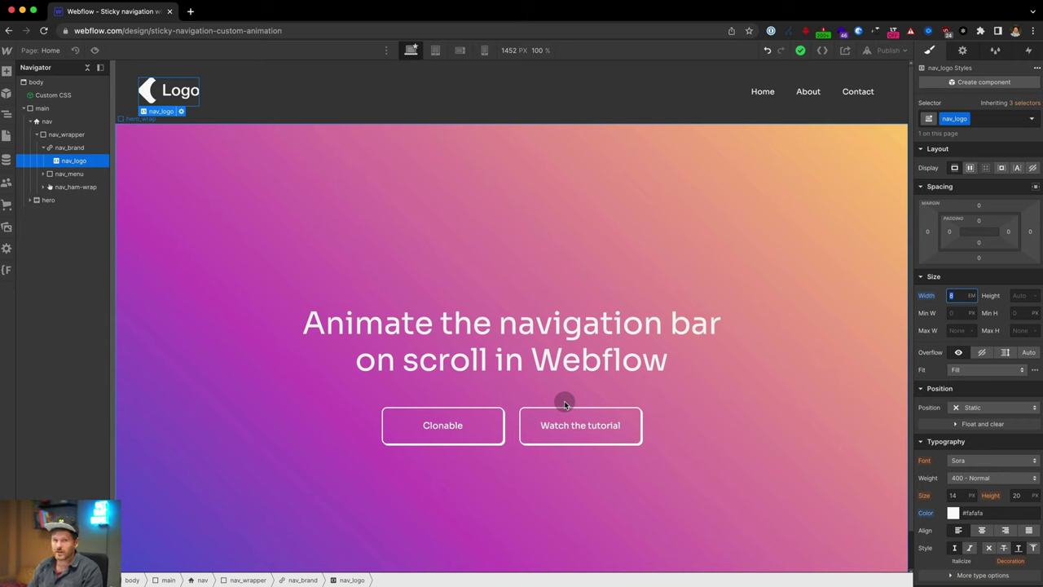
- Select the nav bar on the canvas
left_click(327, 113)
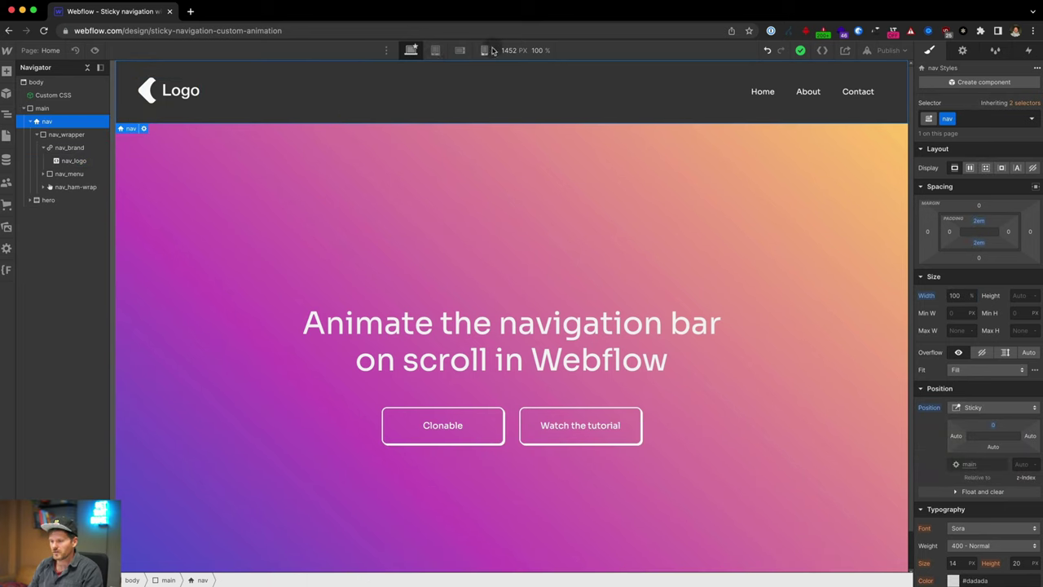
- At tablet view, set the navbar's 'Menu icon for' slider to Tablet so it collapses into a hamburger
left_click(435, 51)
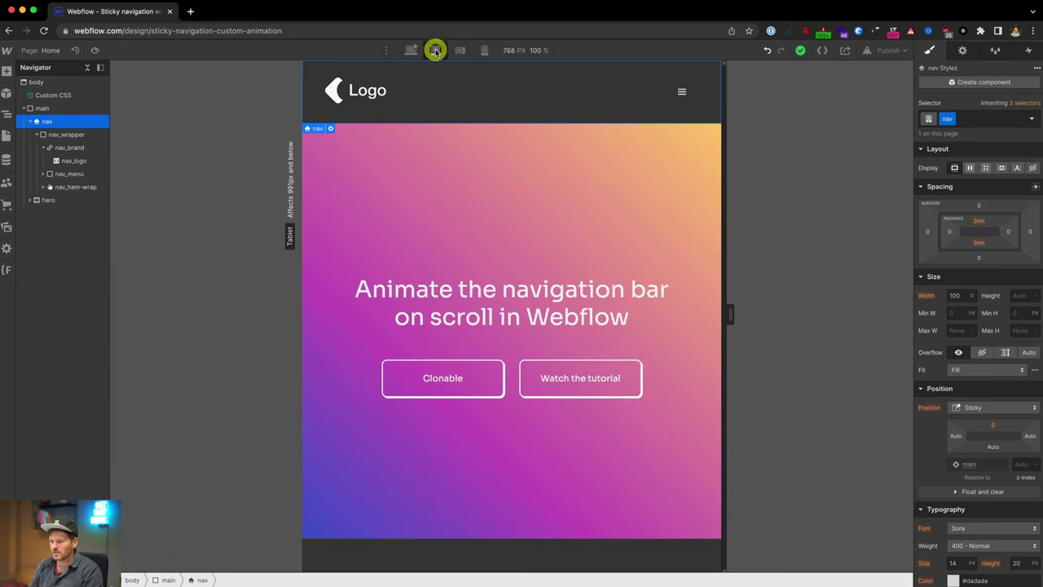
left_click(683, 94)
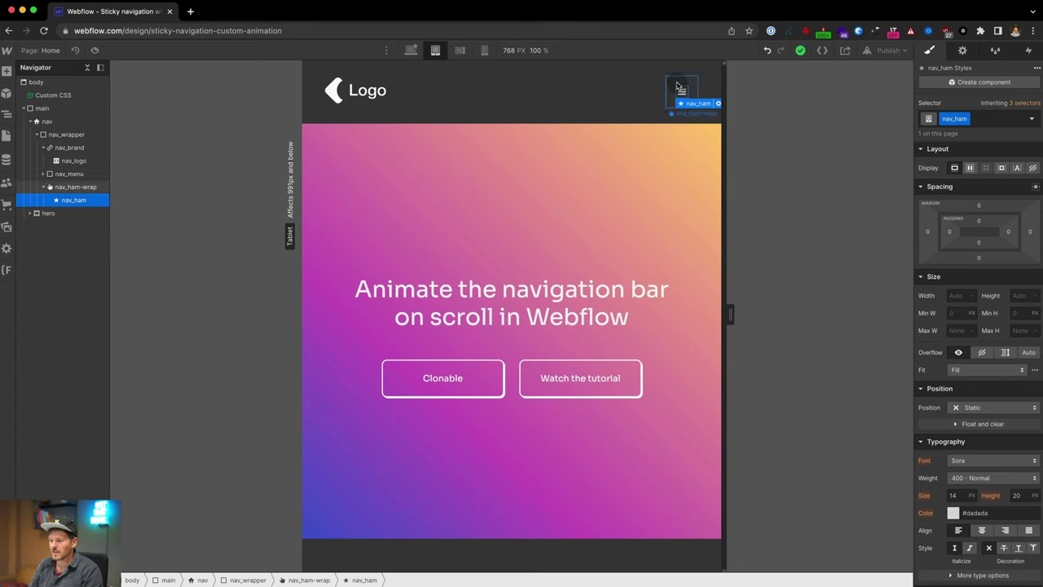
left_click(961, 50)
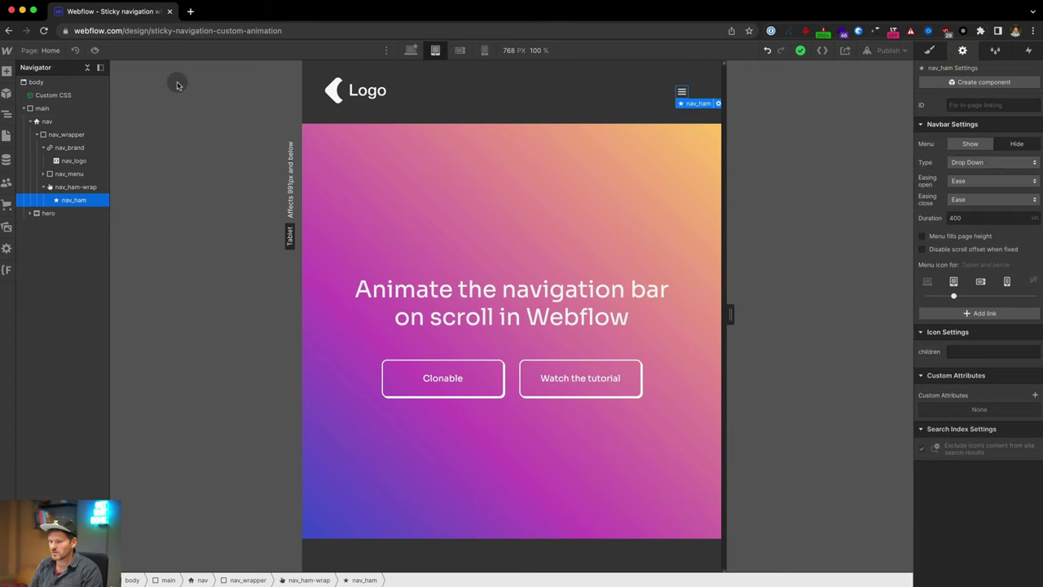
left_click(61, 122)
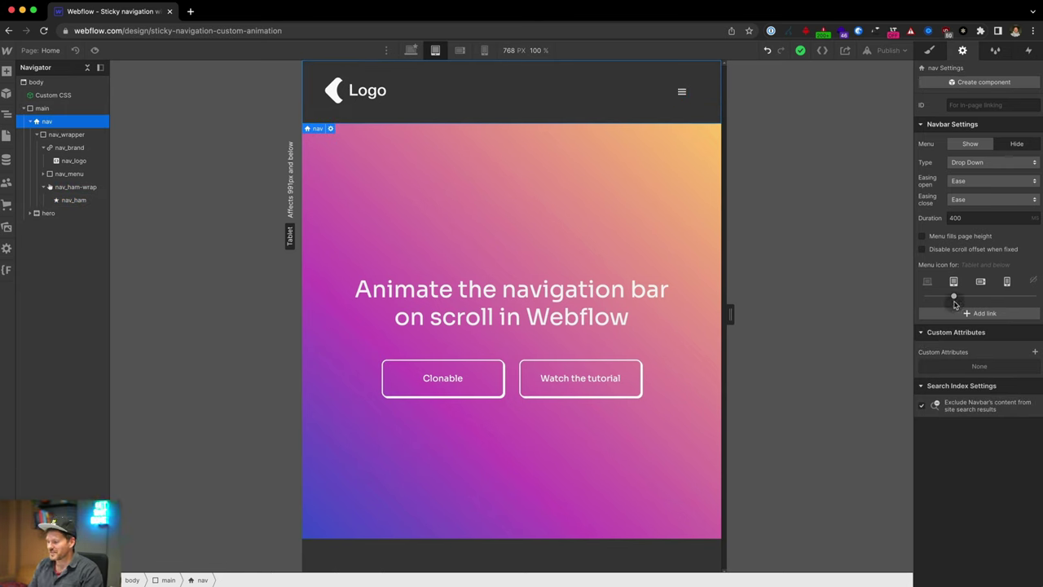
left_click_drag(953, 296, 971, 295)
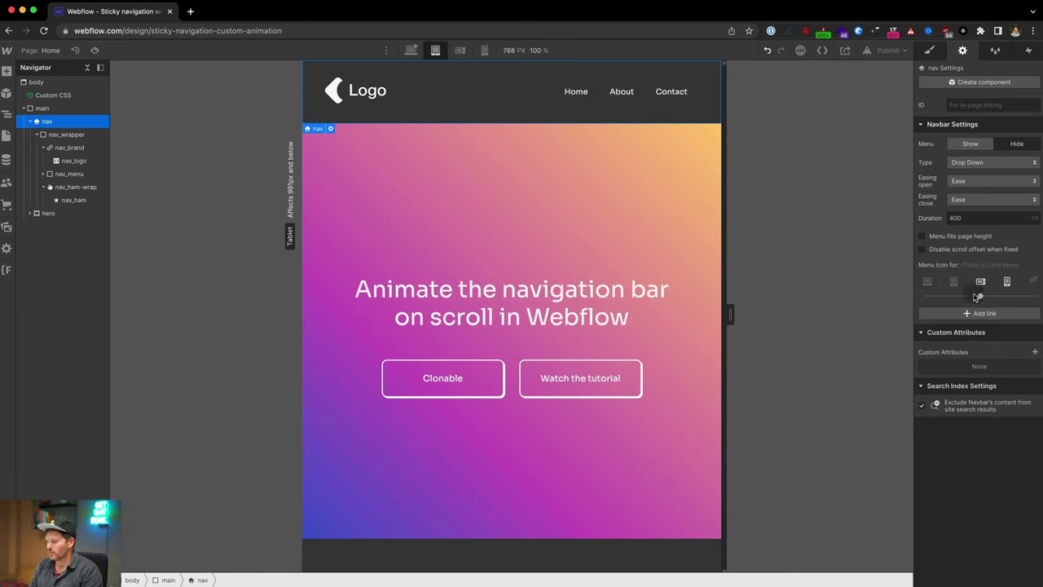
left_click_drag(978, 295, 955, 296)
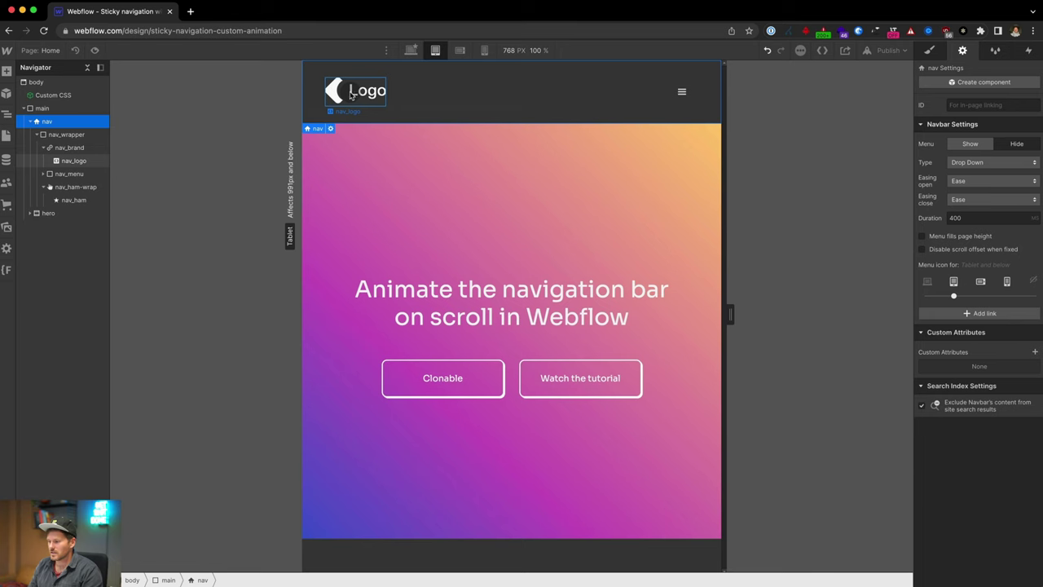
- Set the nav_logo width to 6 EM
left_click(352, 95)
left_click(931, 50)
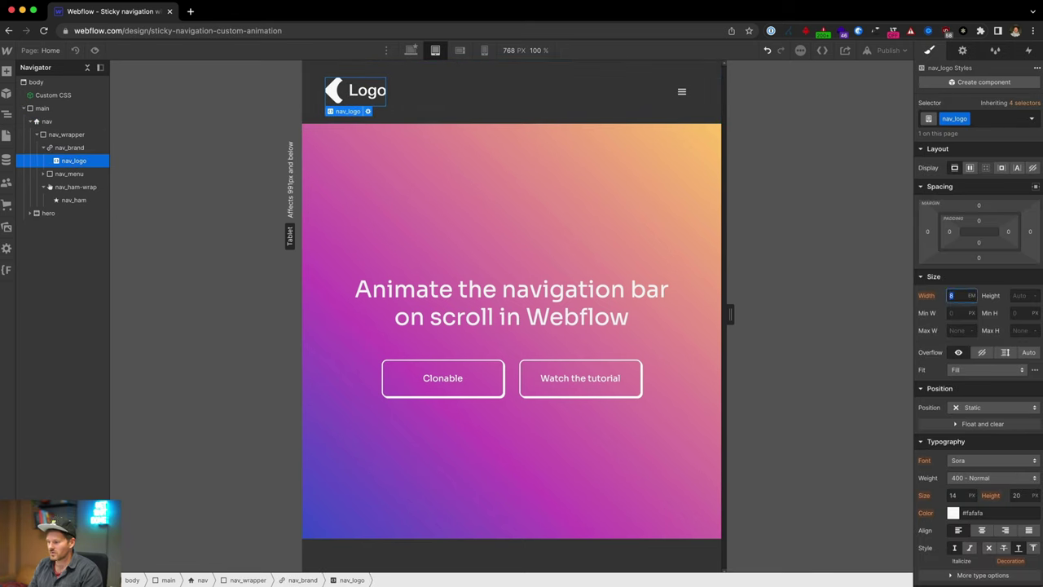
type("6")
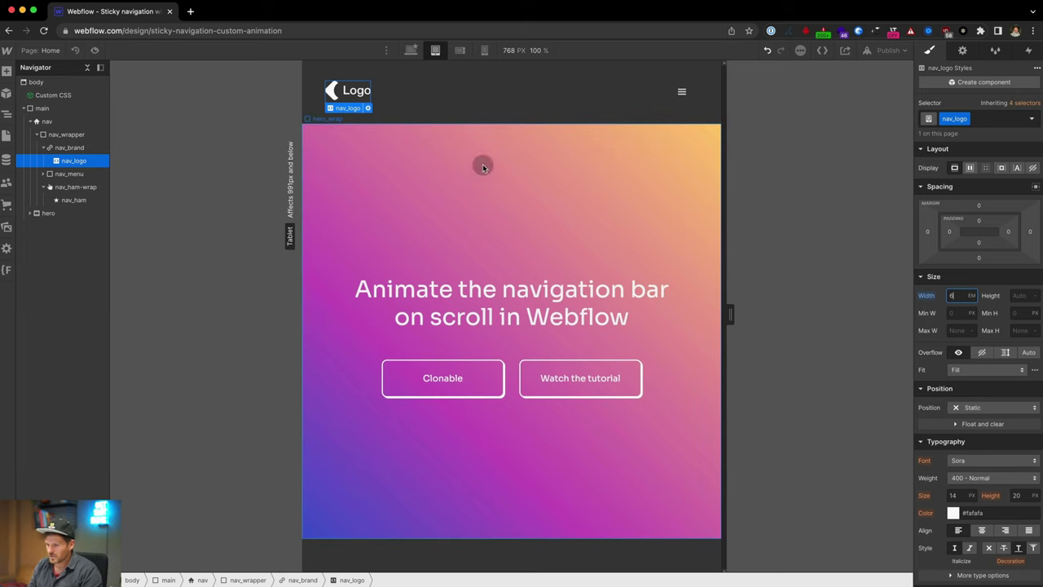
- Check the layout at the Mobile Landscape and 320 px Mobile Portrait breakpoints
left_click(461, 51)
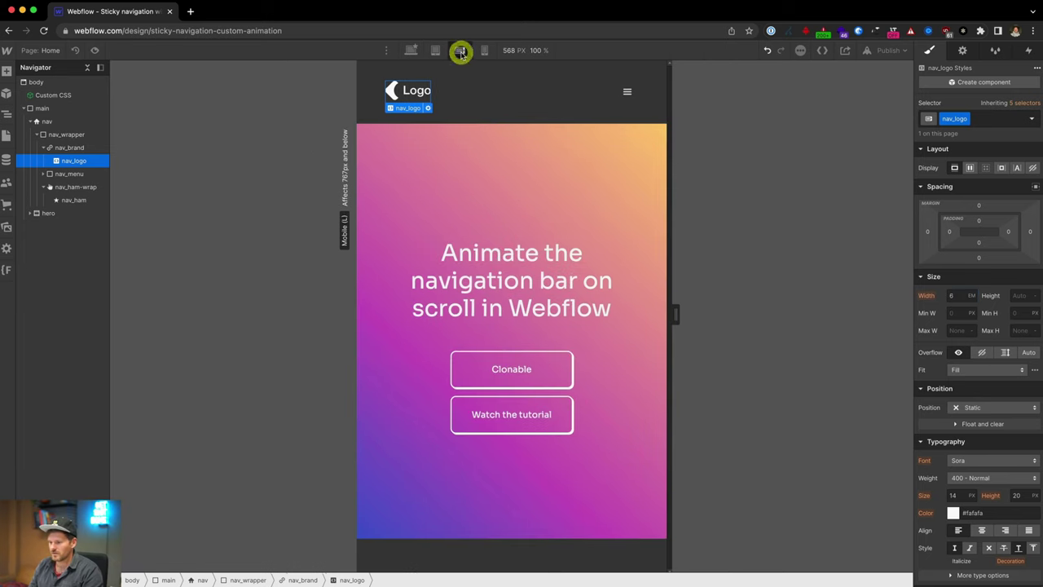
left_click(485, 51)
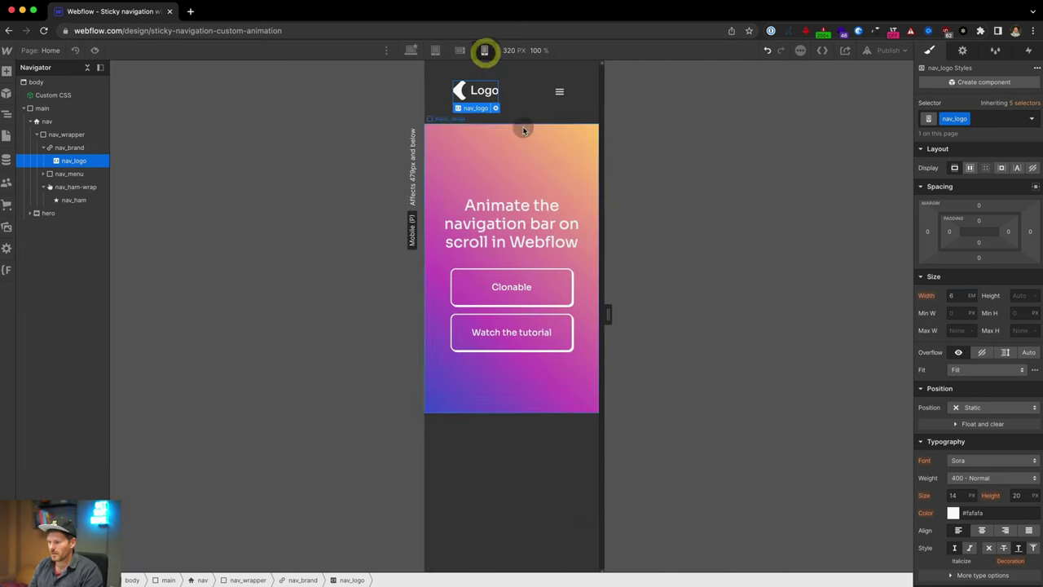
left_click(461, 51)
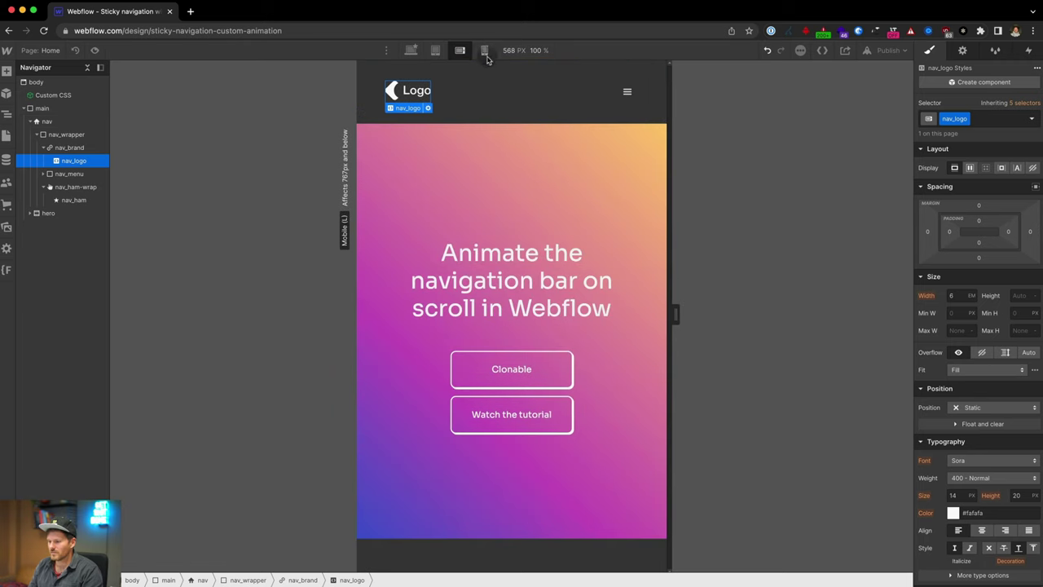
left_click(485, 51)
- Narrow the nav_wrapper's left/right padding and trim the nav bar's vertical padding
left_click(436, 93)
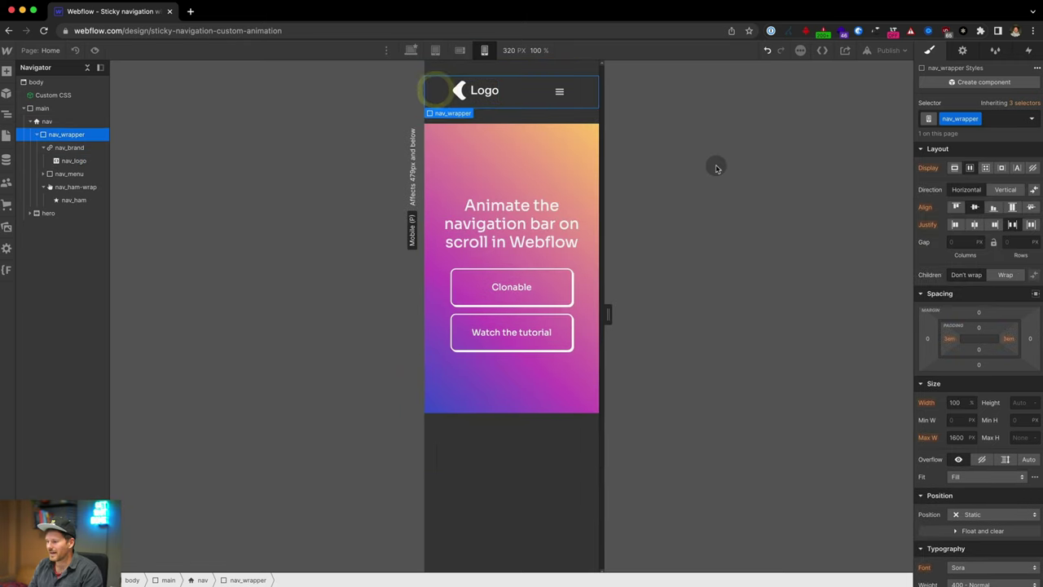
left_click_drag(948, 340, 934, 342)
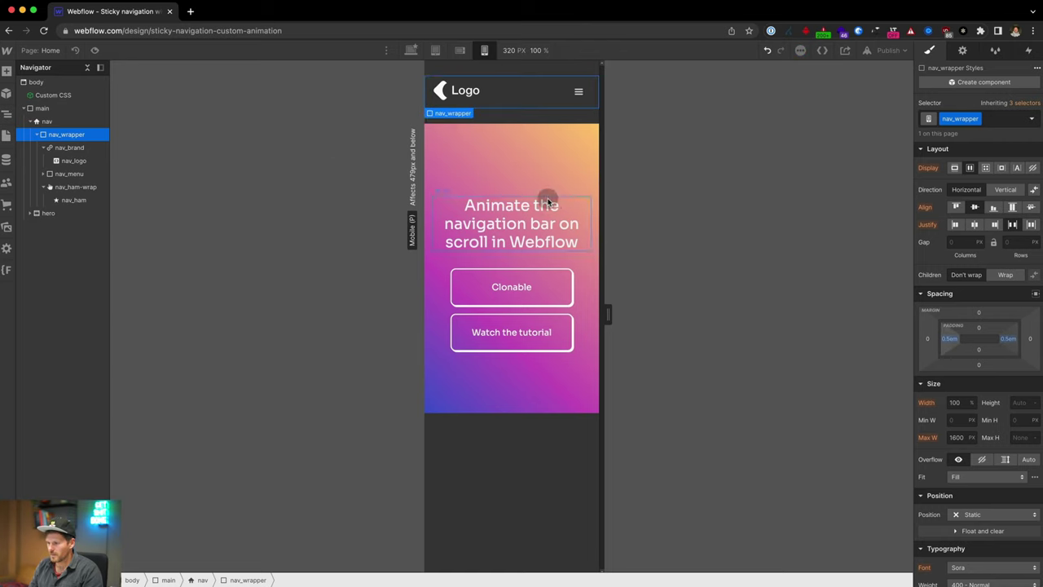
left_click(499, 51)
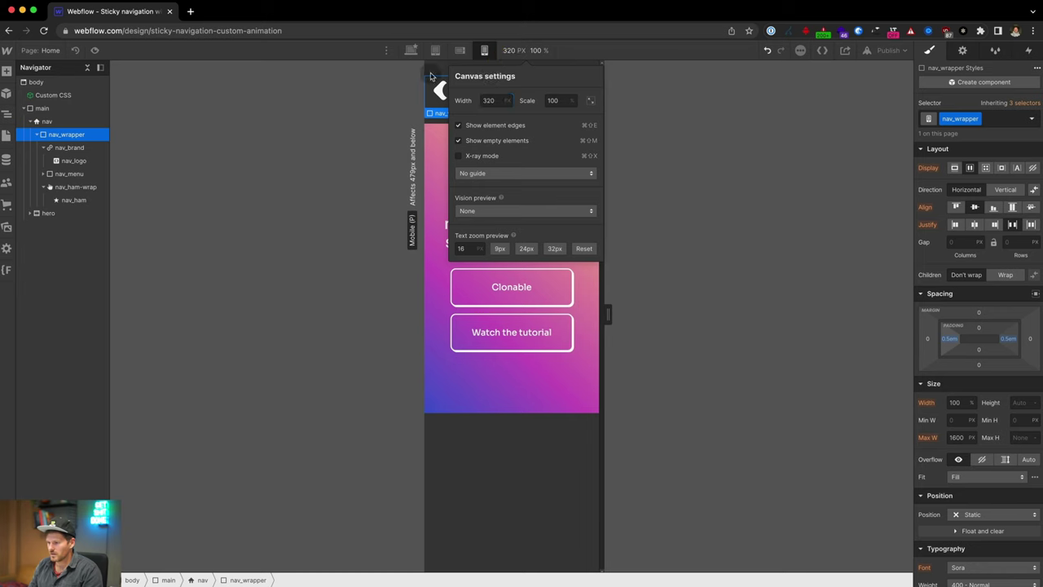
left_click(431, 76)
left_click_drag(979, 225, 983, 216)
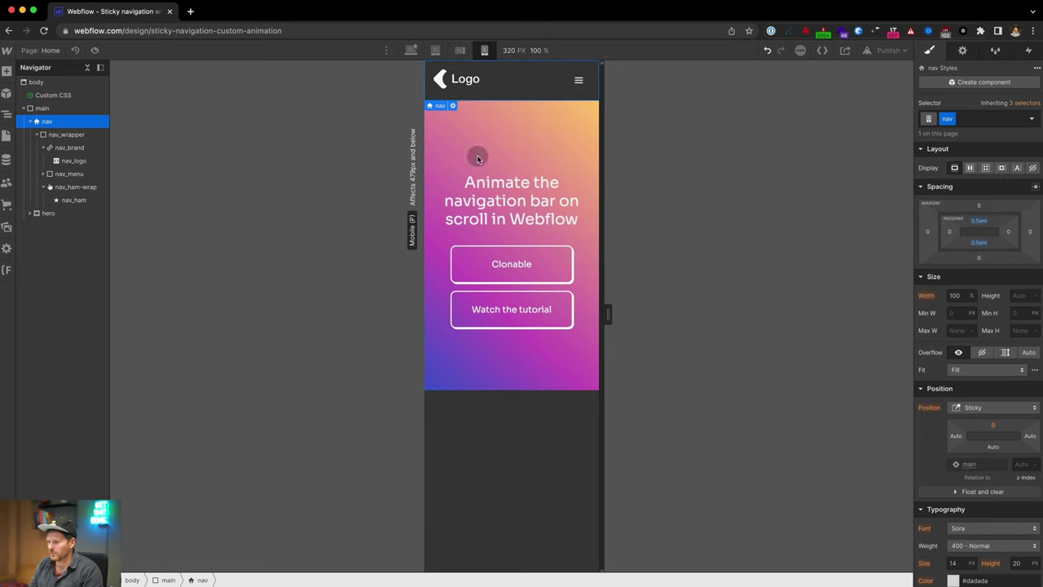
- Compare the nav across breakpoints and set its top/bottom padding to 1.5em on tablet
left_click(410, 50)
left_click(435, 50)
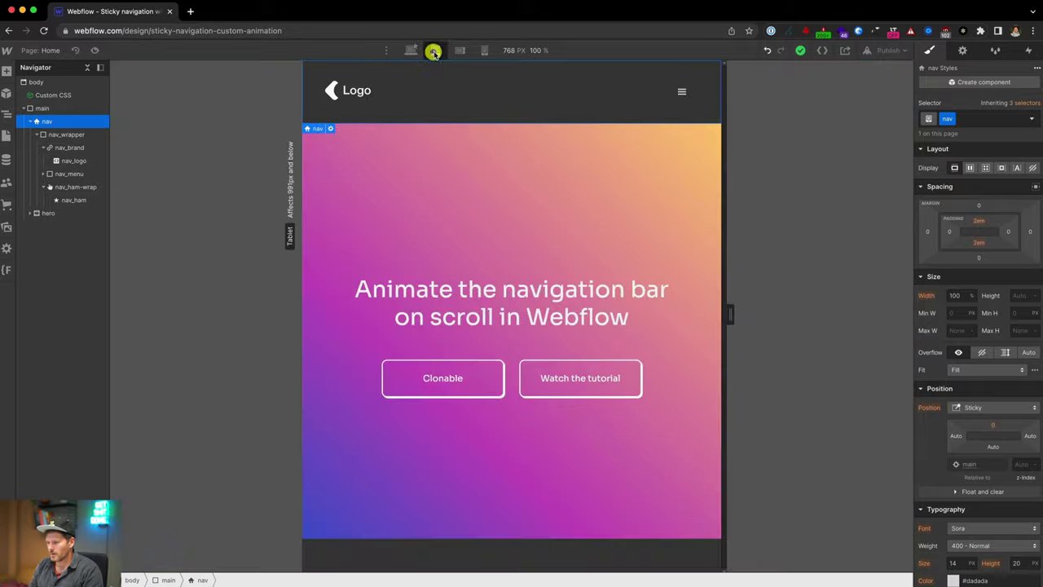
left_click(459, 50)
left_click(485, 51)
left_click(460, 50)
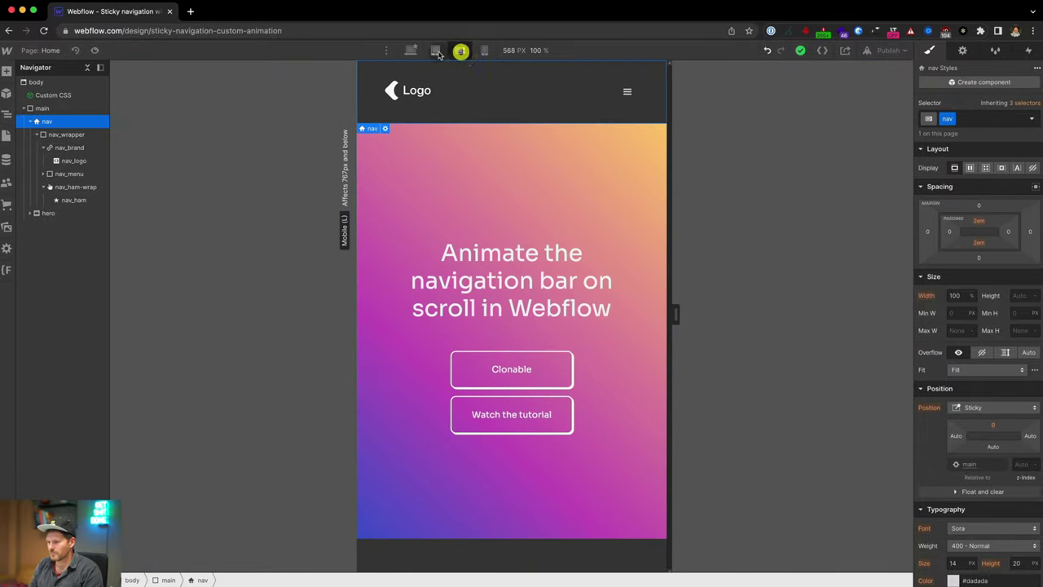
left_click(435, 49)
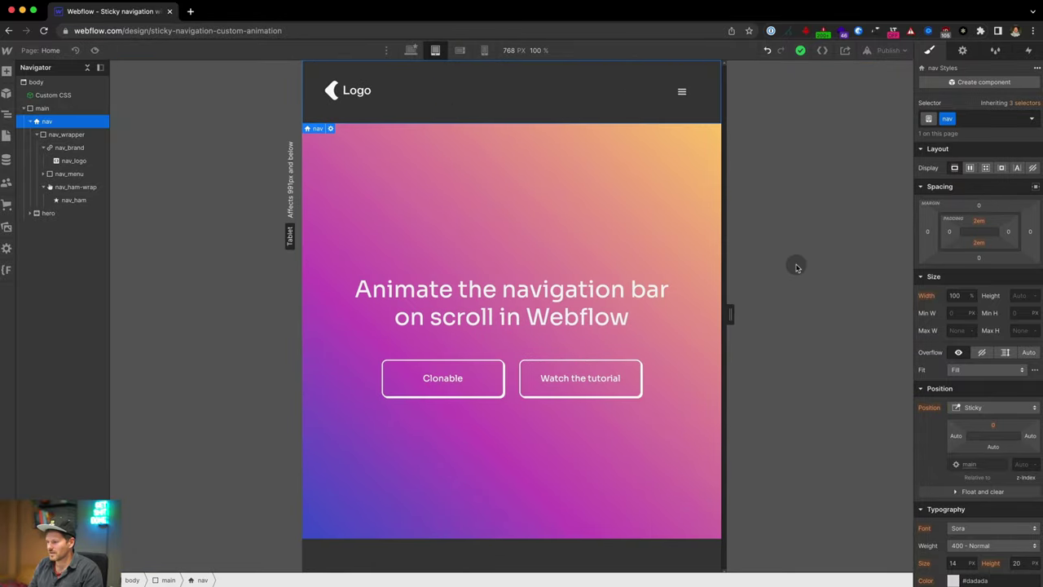
left_click_drag(983, 225, 982, 220)
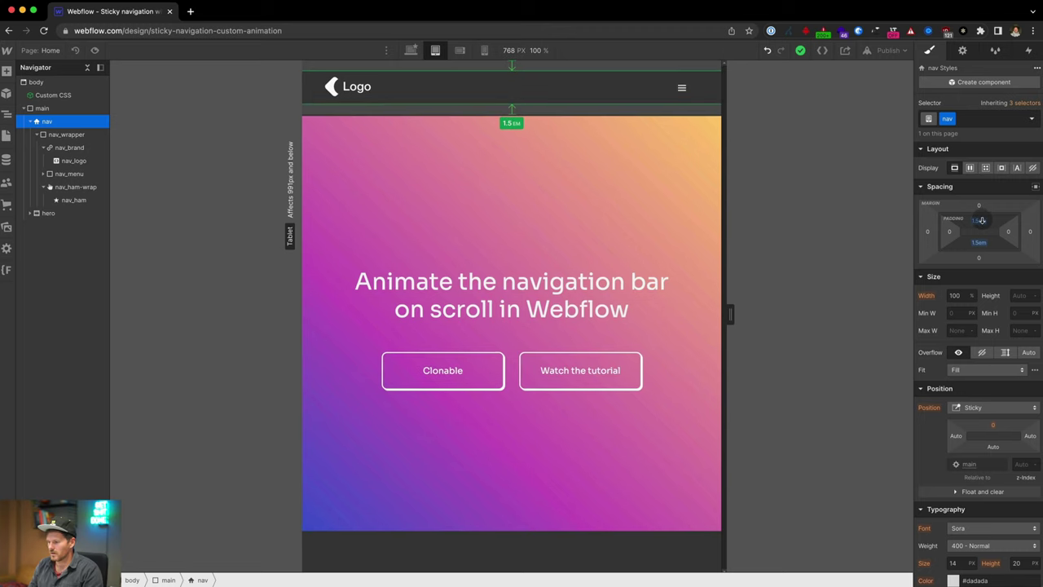
- Reduce the nav's top/bottom padding to 0.5em at mobile widths
left_click(460, 50)
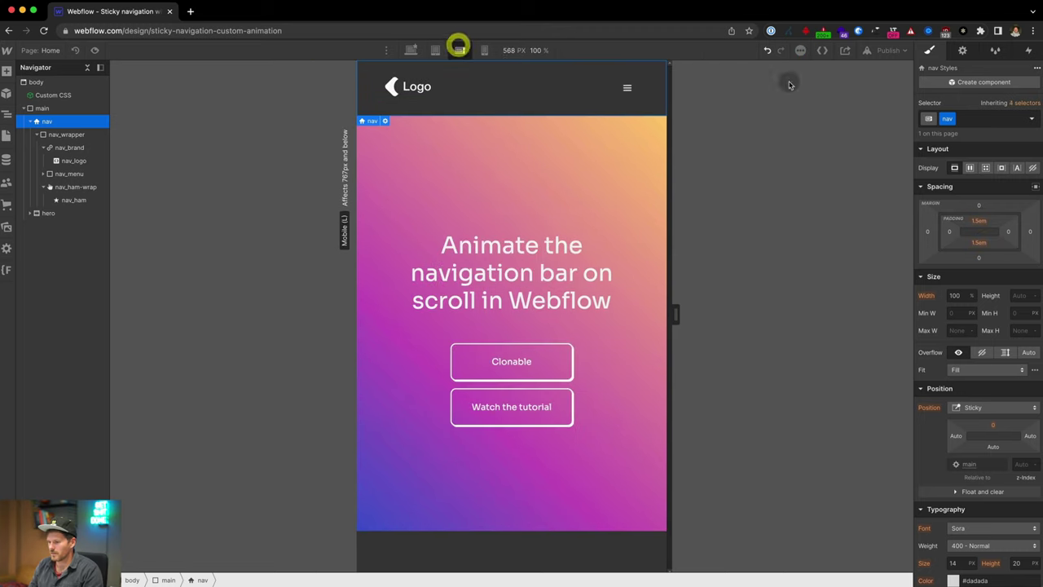
left_click_drag(984, 220, 984, 218)
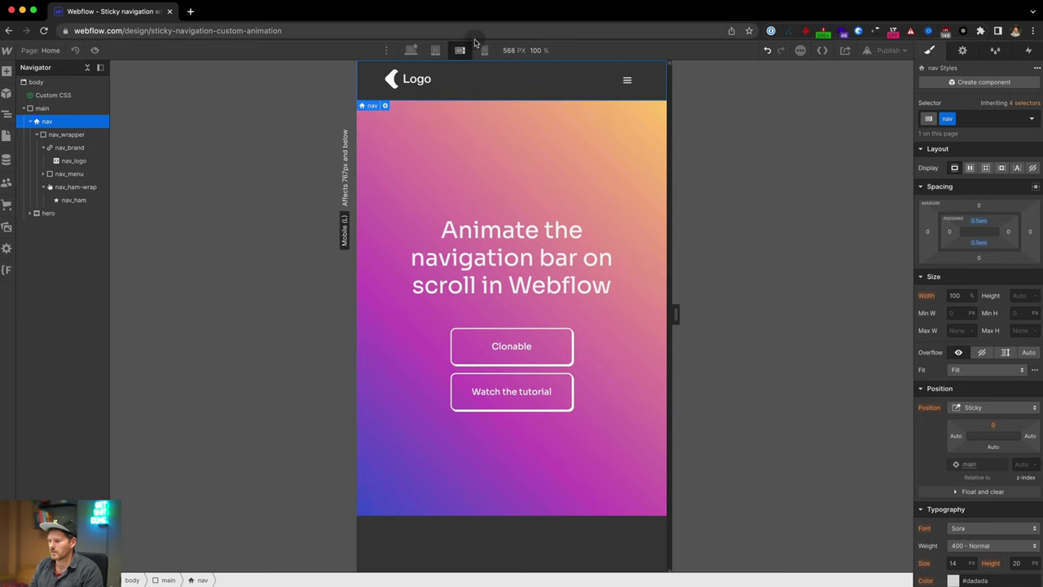
left_click(483, 50)
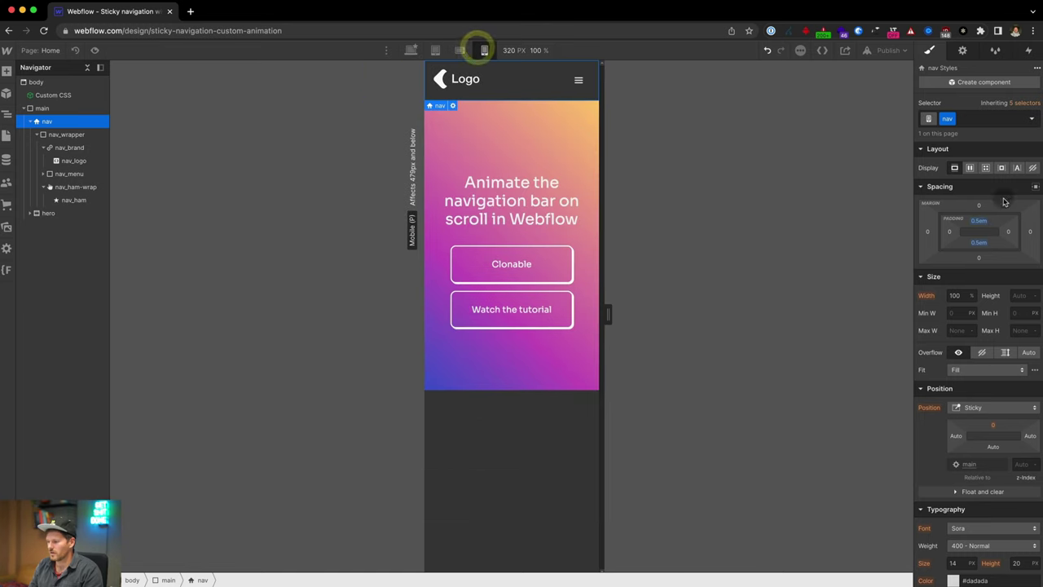
left_click(979, 244)
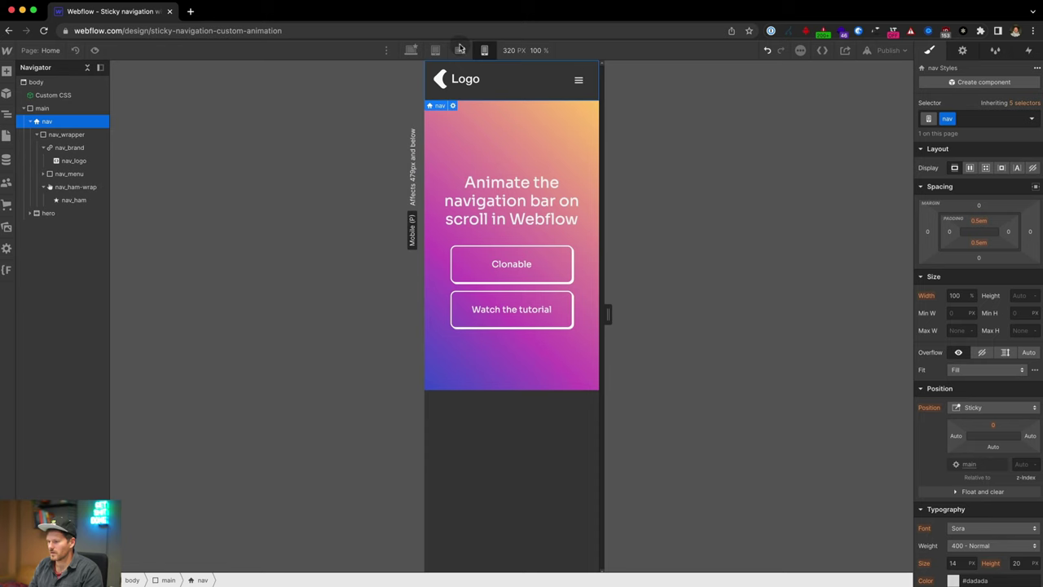
left_click(460, 50)
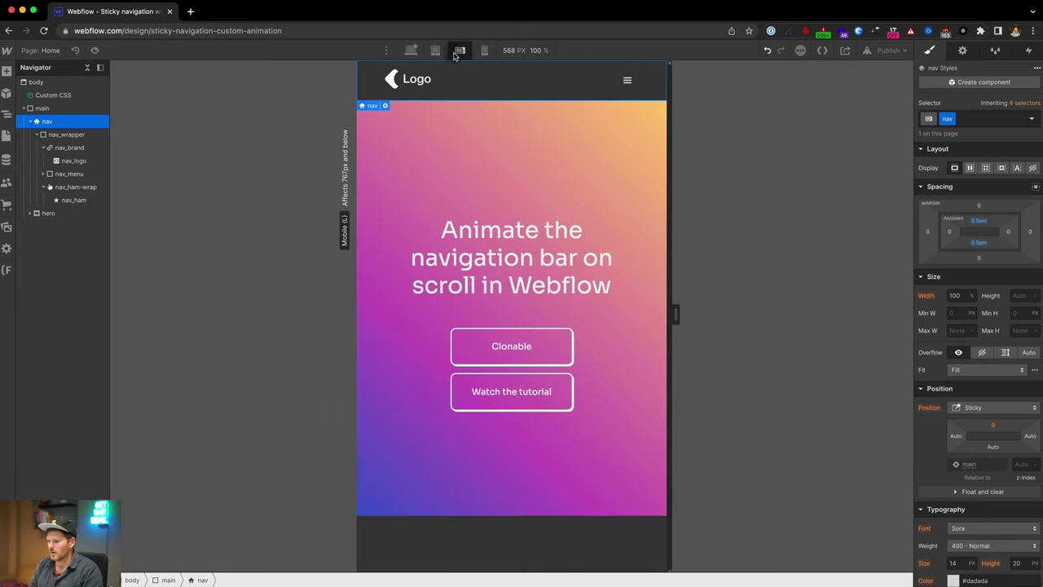
- Check the nav padding at tablet, desktop, mobile landscape and mobile portrait widths
left_click(434, 50)
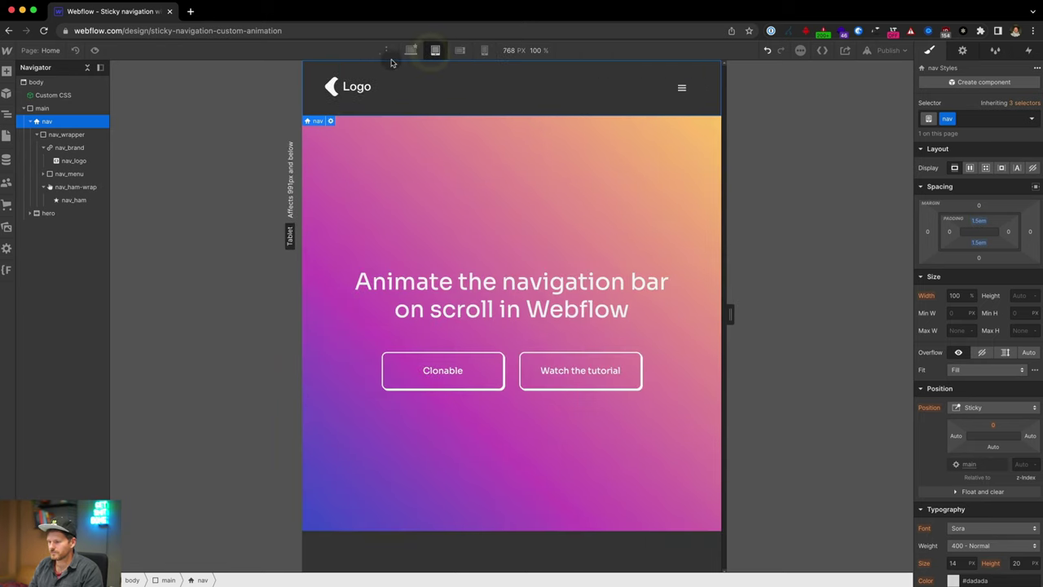
left_click(411, 50)
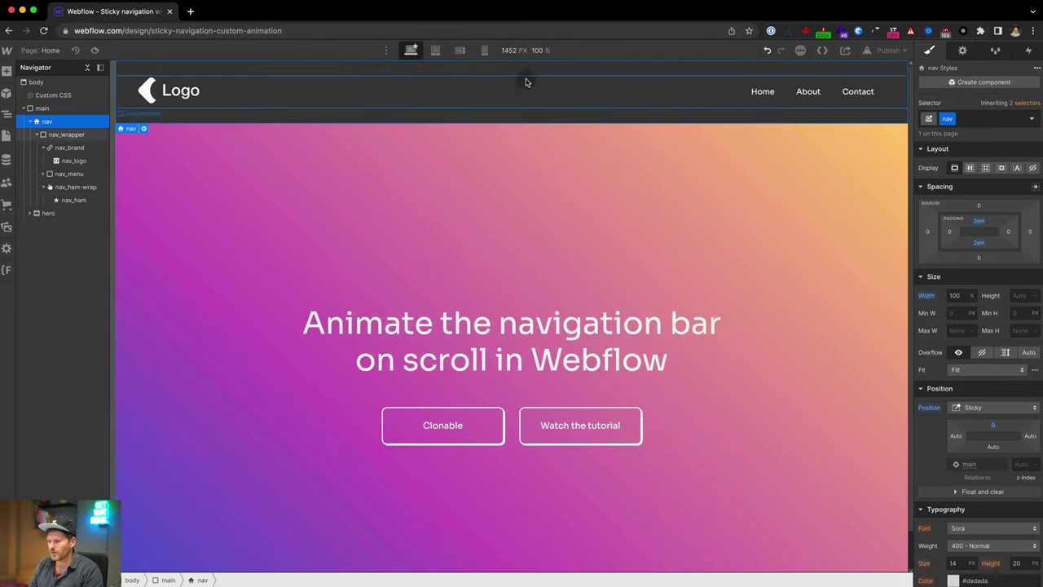
left_click(459, 50)
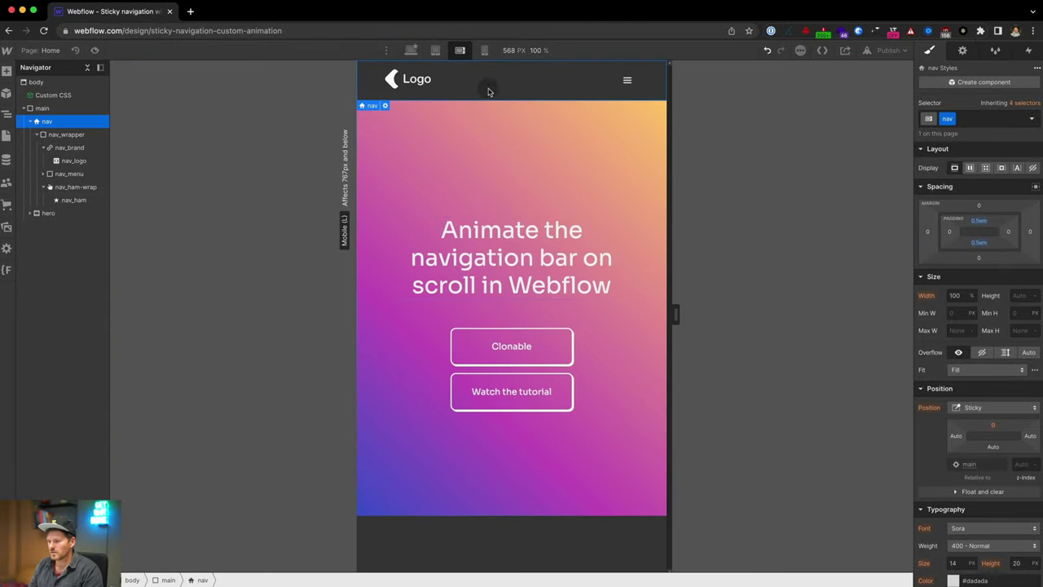
left_click(484, 50)
left_click(435, 50)
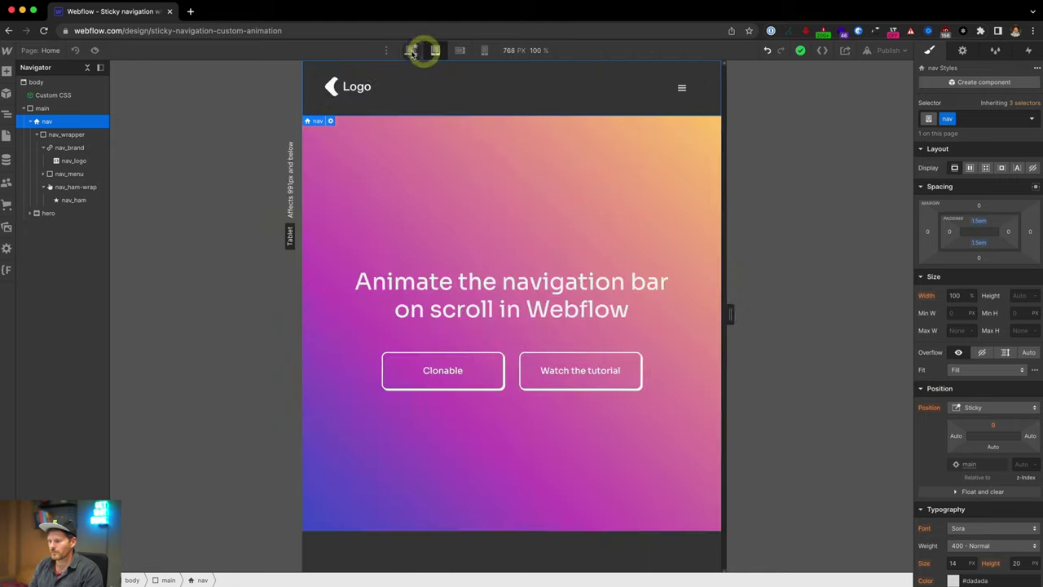
left_click(411, 50)
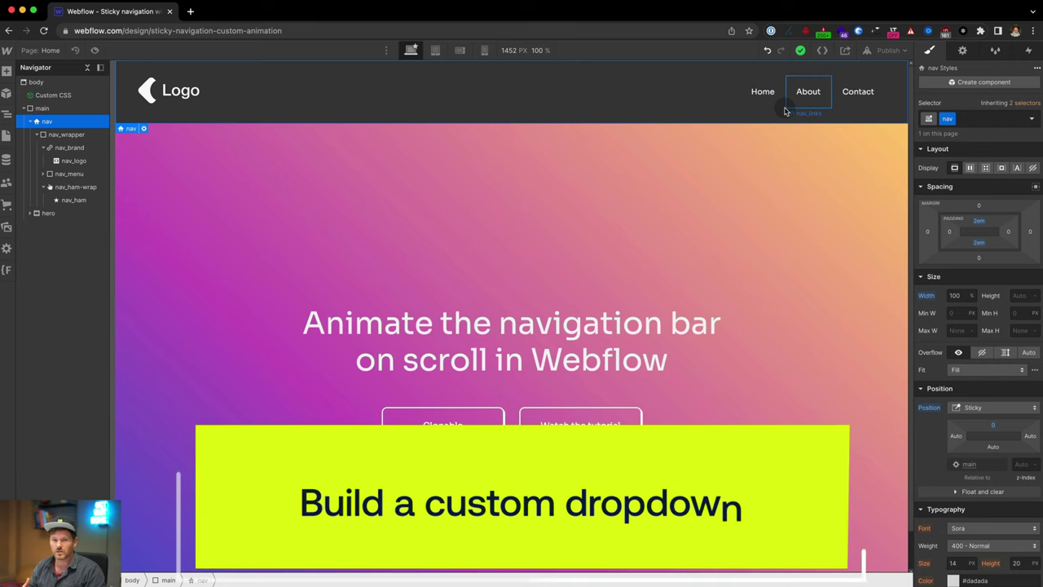
- Inspect the Home link's nav_links style, then preview the page at 1900 px width
left_click(767, 102)
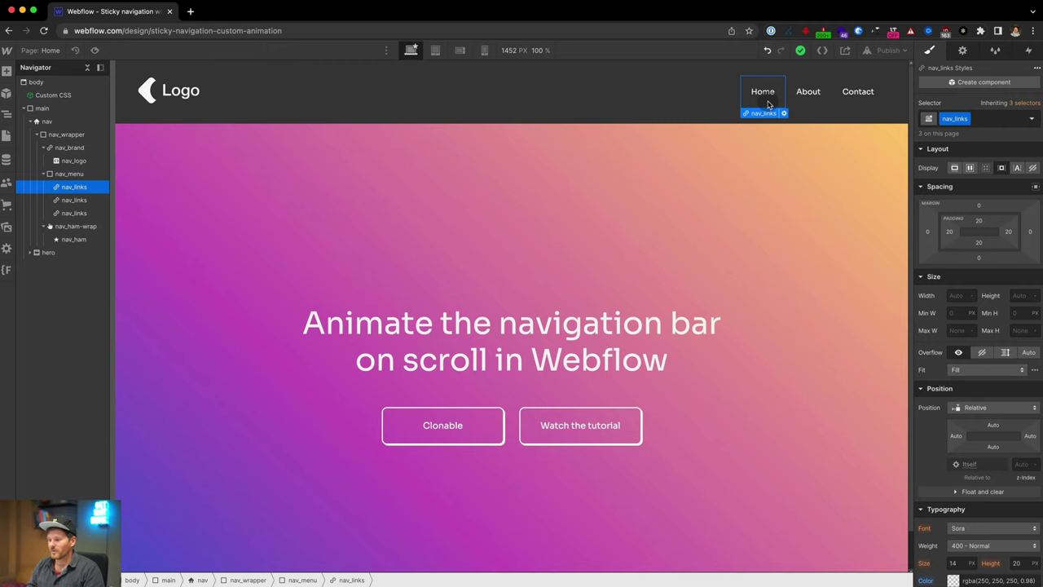
key("super+shift+p")
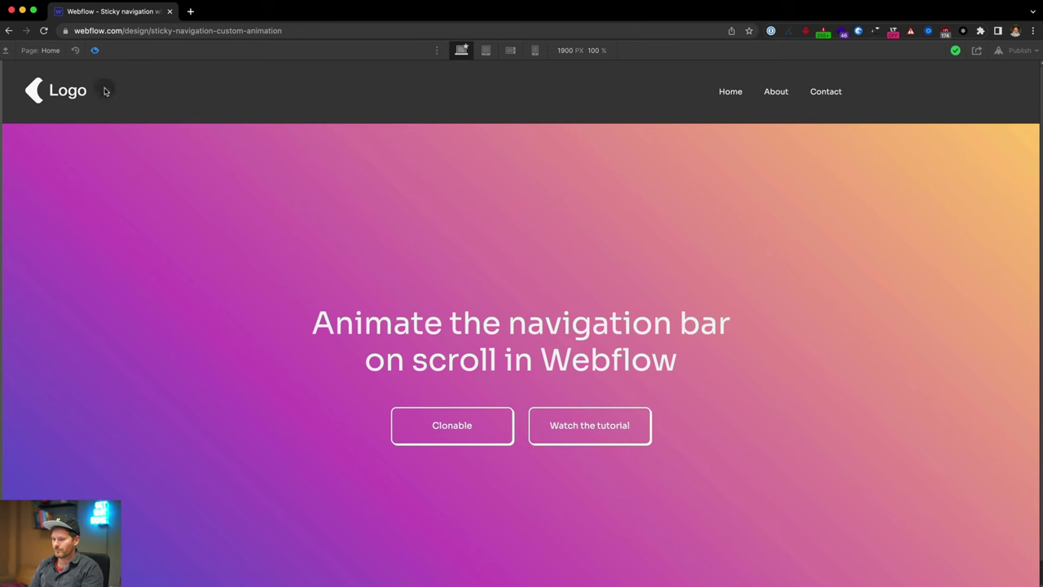
- Insert a Dropdown element into the nav menu ahead of the links
left_click(95, 49)
key("super+e")
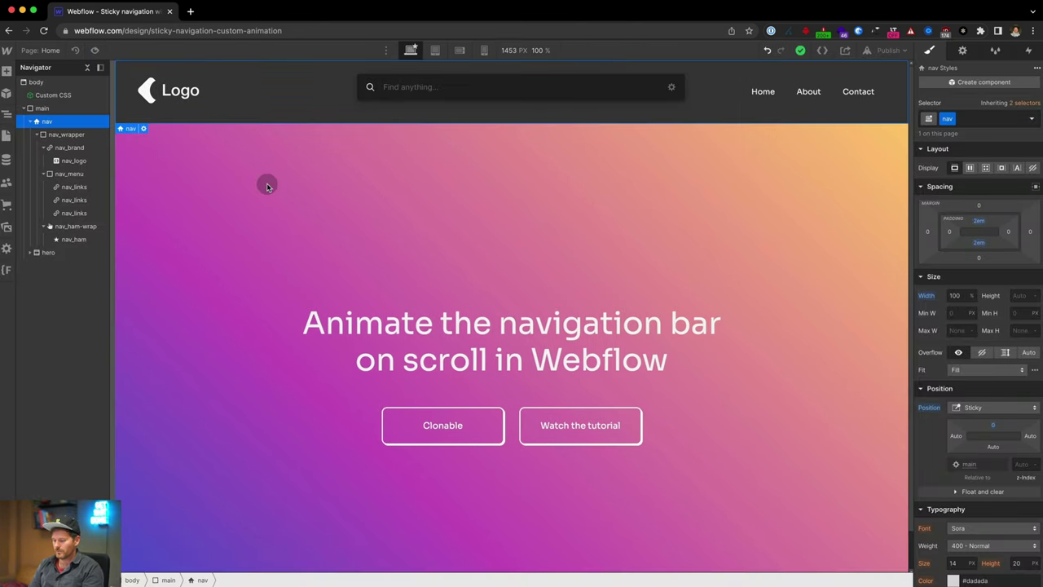
type("drop")
key("Return")
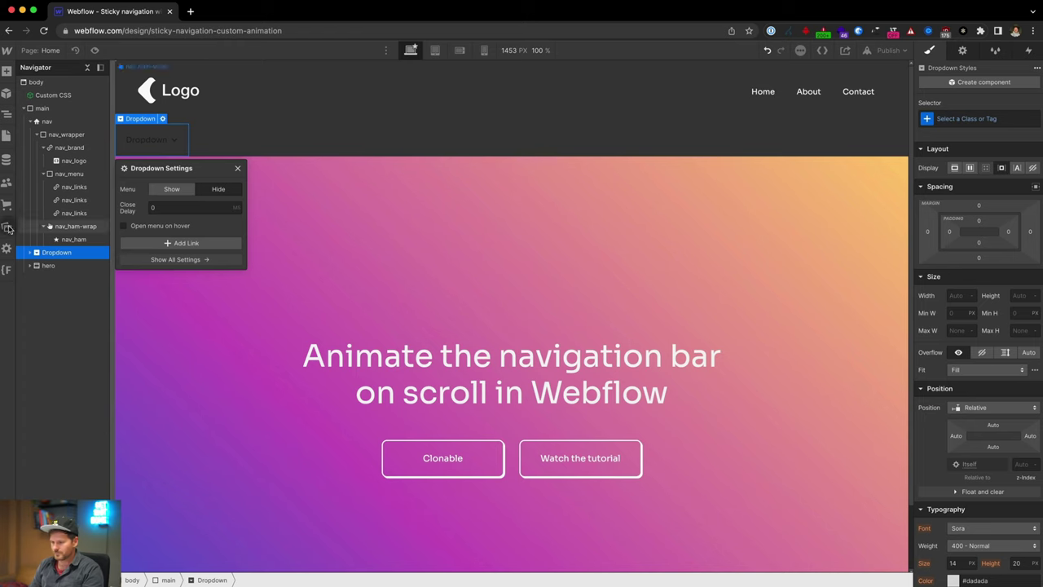
left_click_drag(36, 253, 70, 184)
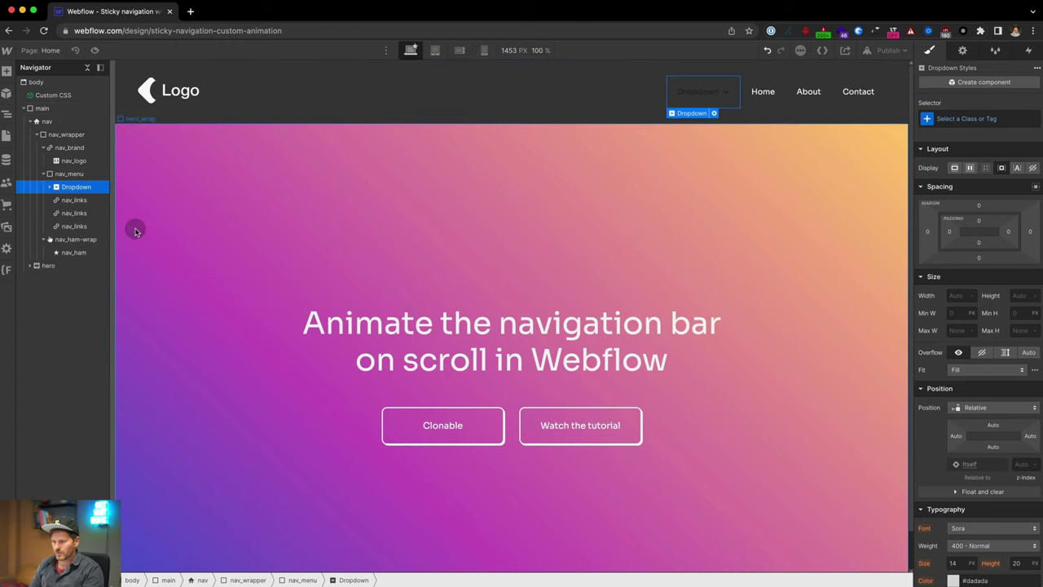
- Give the Dropdown the nav_drop class, keep its inherited #dadada text colour, and expand its children
key("ctrl+Return")
type("n")
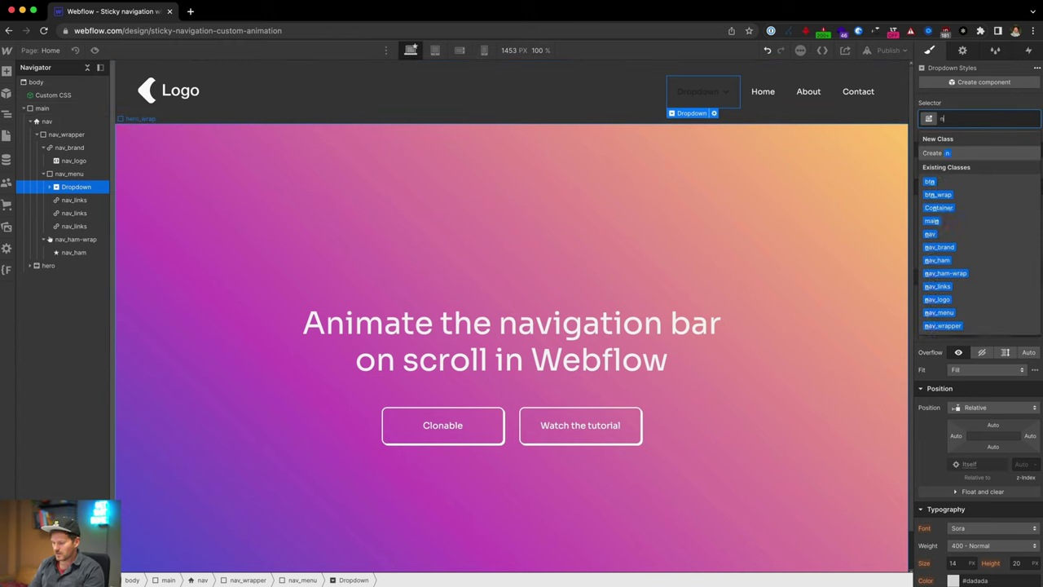
type("av_drop")
key("Return")
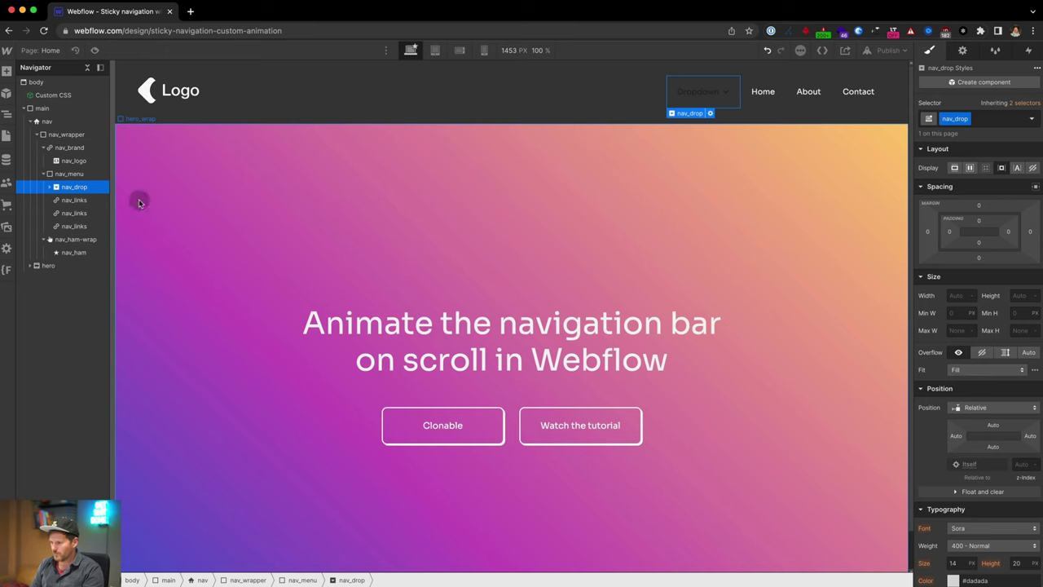
scroll(991, 442, "down", 4)
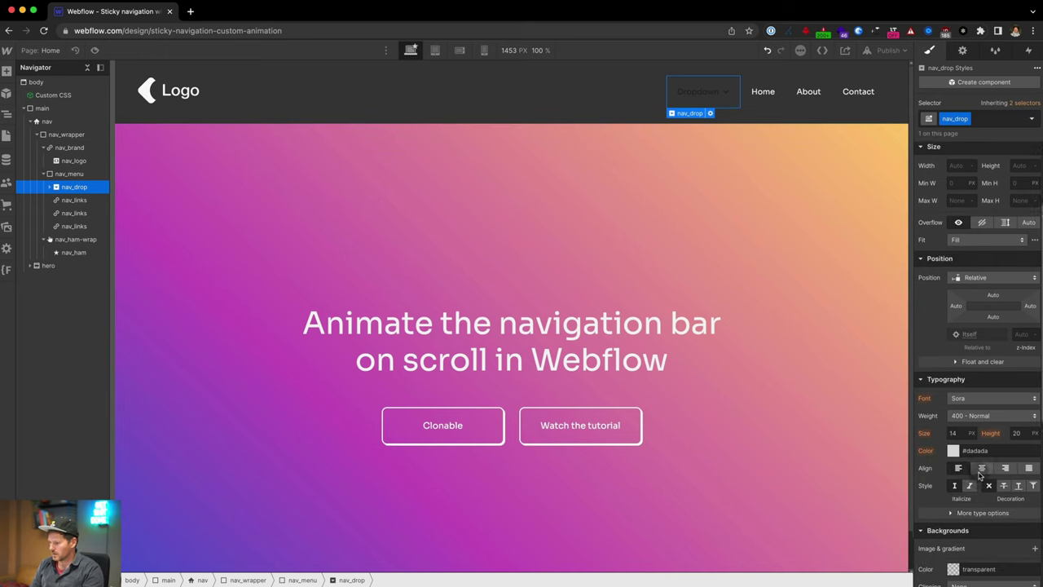
key("BackSpace")
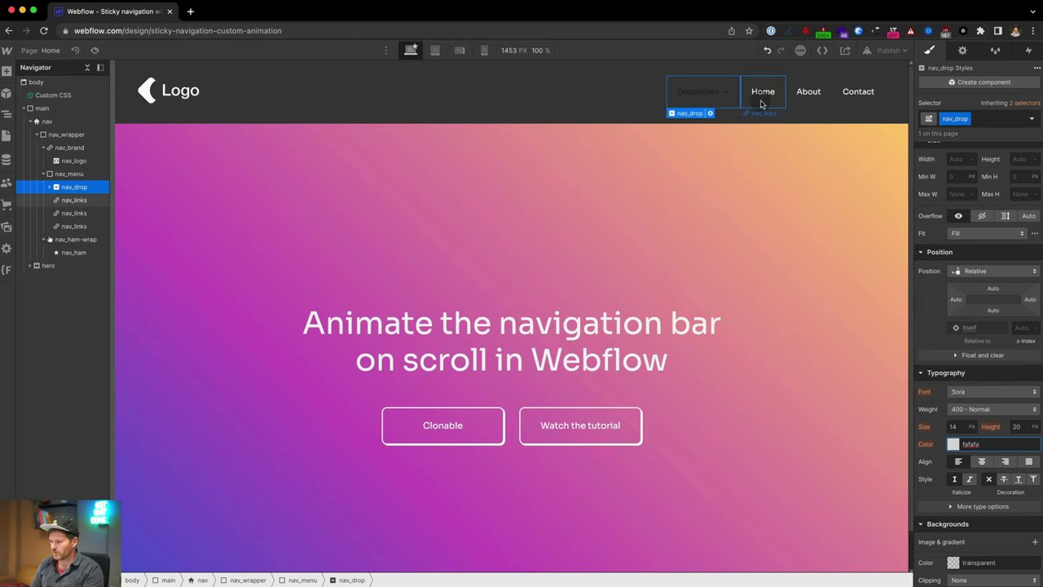
key("Tab")
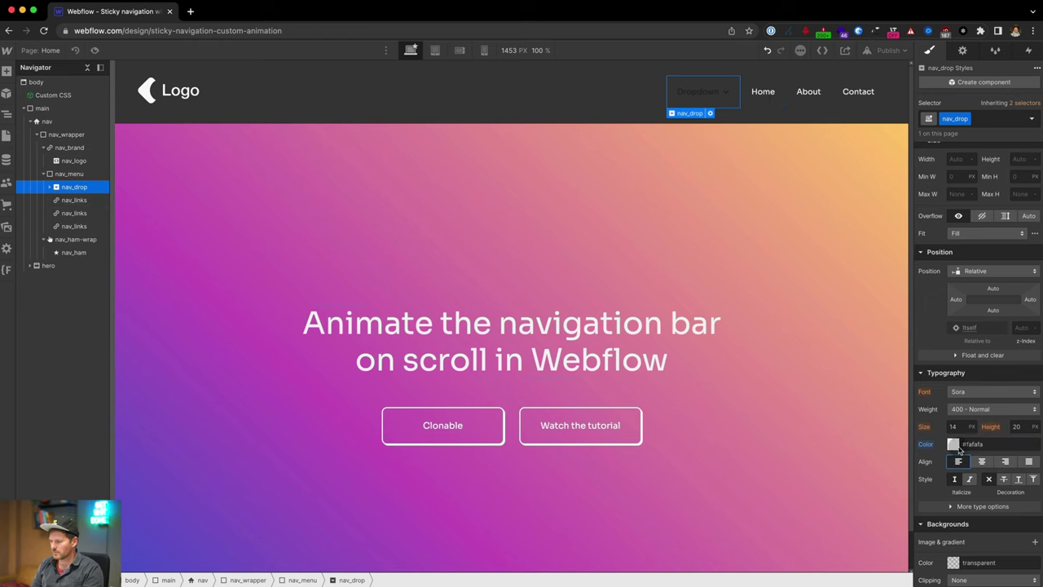
left_click(926, 444, "alt")
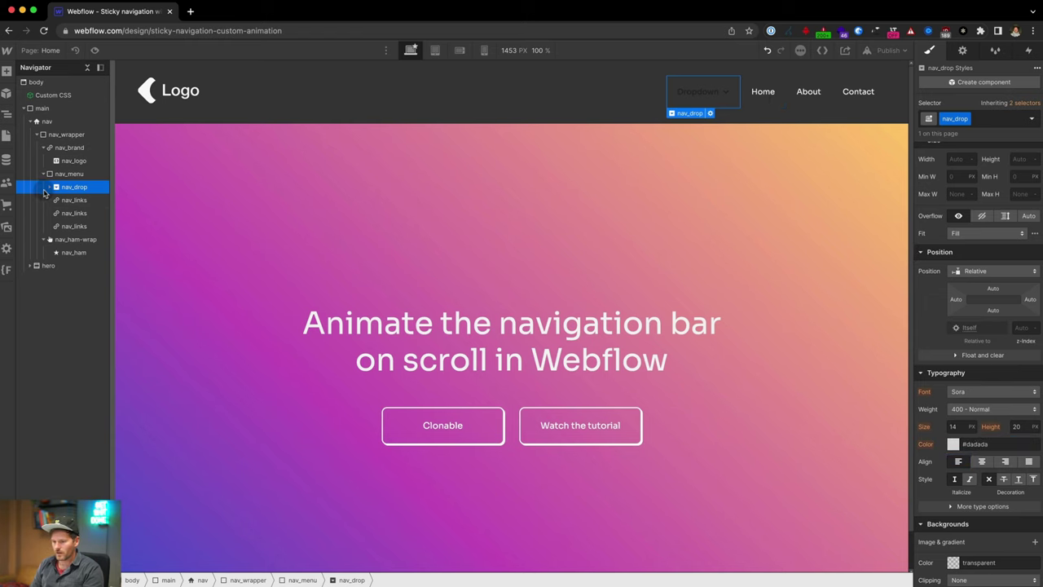
left_click(44, 188)
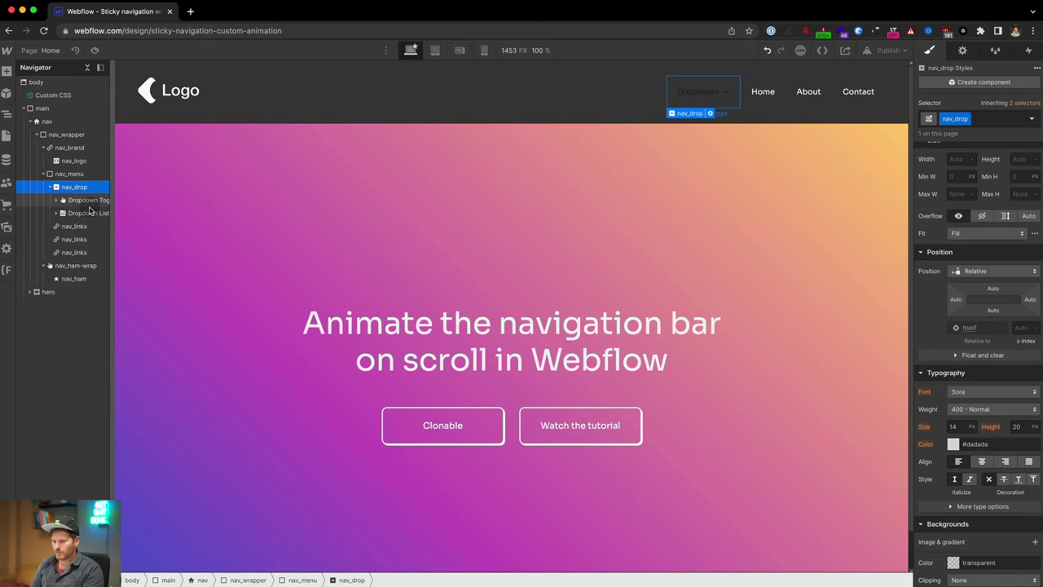
- Give the dropdown text the nav_drop-text class with colour #fafafa
left_click(687, 97)
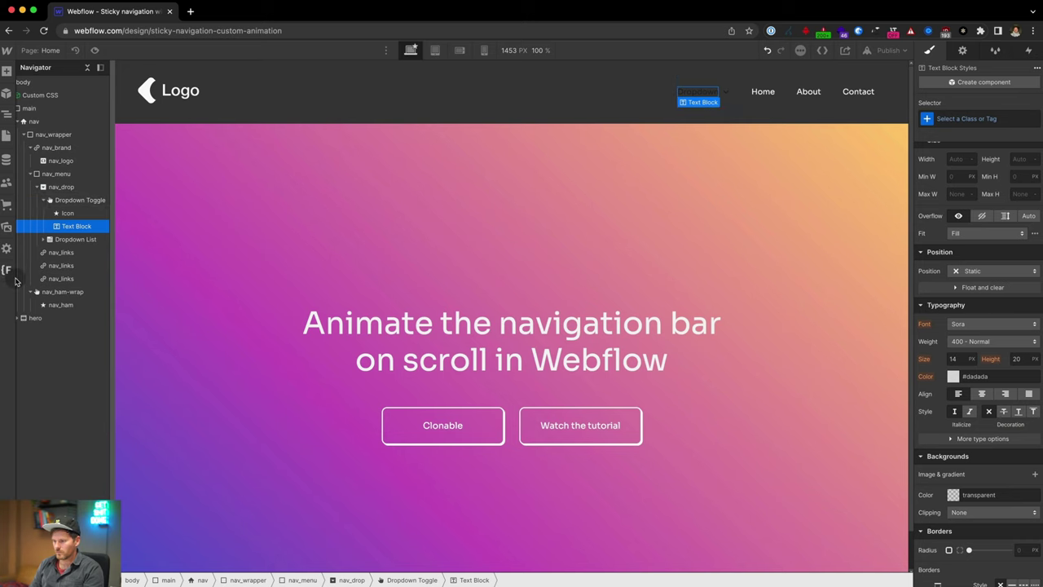
key("super+Return")
type("n")
key("BackSpace")
type("nav")
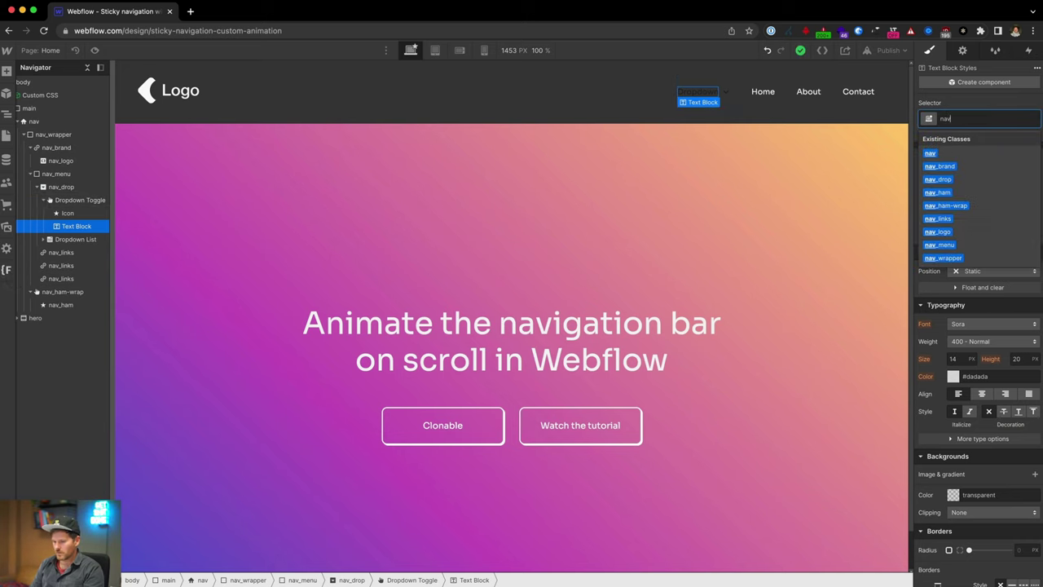
type("_drop-text")
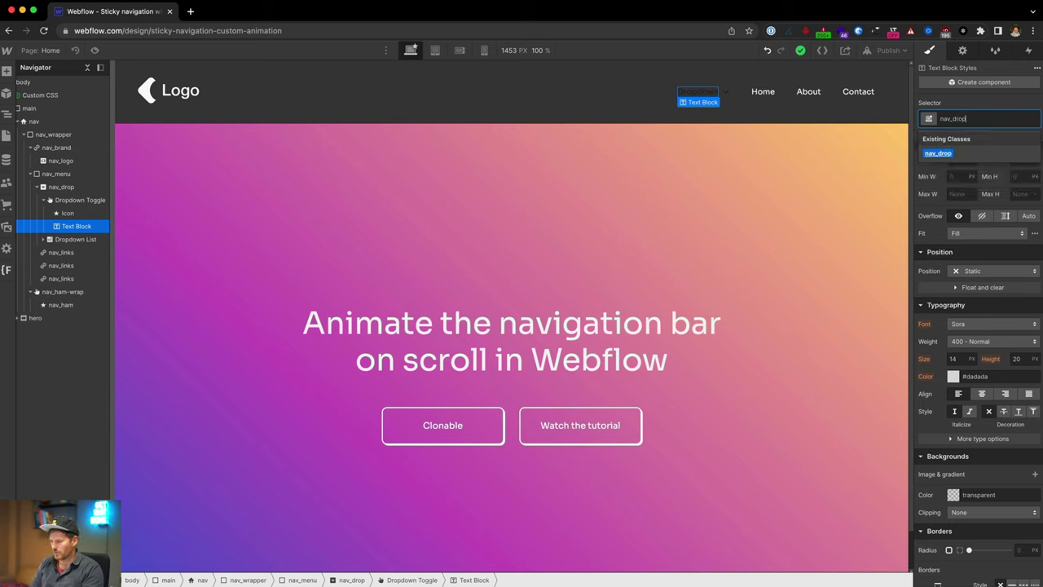
key("Return")
left_click(965, 376)
type("fafafa")
key("Tab")
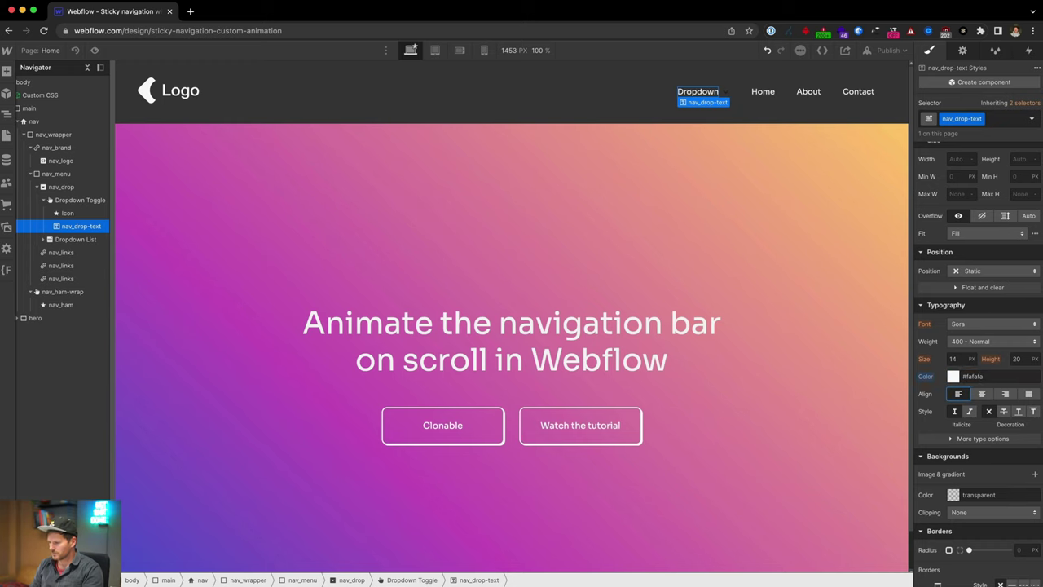
- Replace the icon's Icon class with nav_drop-icon and colour it #fafafa
left_click(58, 212)
key("super+Return")
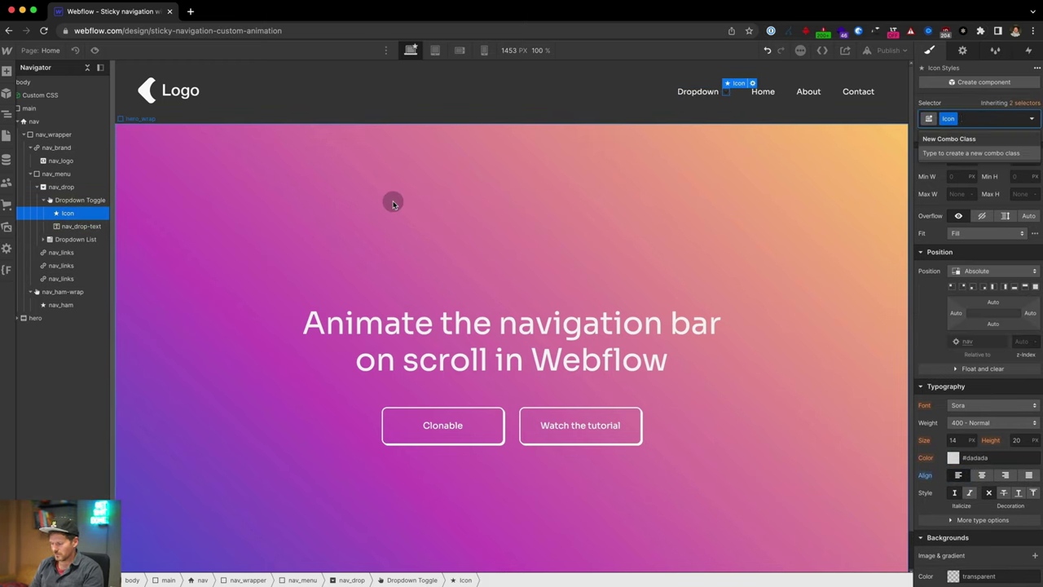
key("Escape")
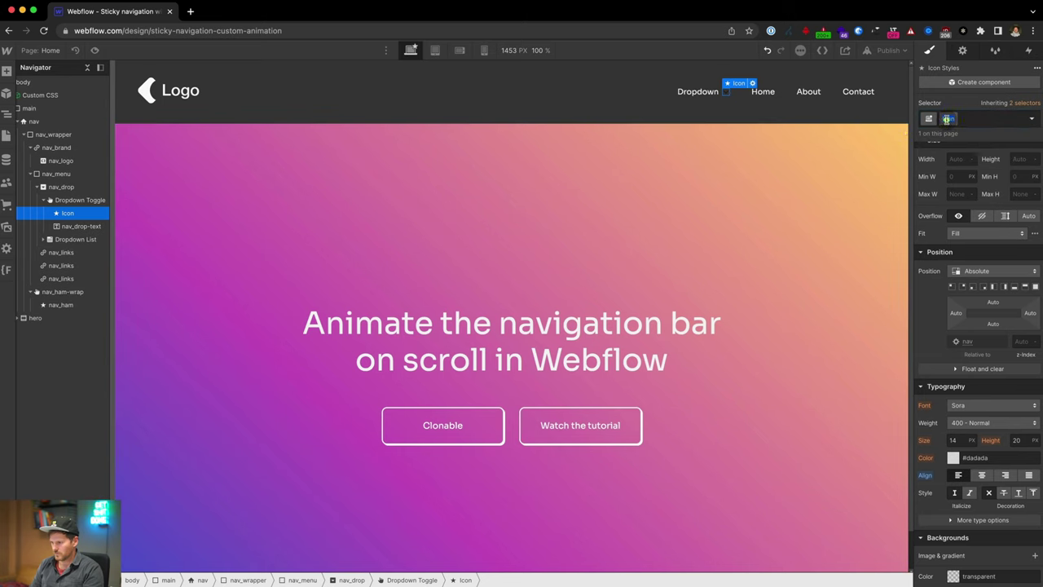
key("super+Return")
key("BackSpace")
type("nav")
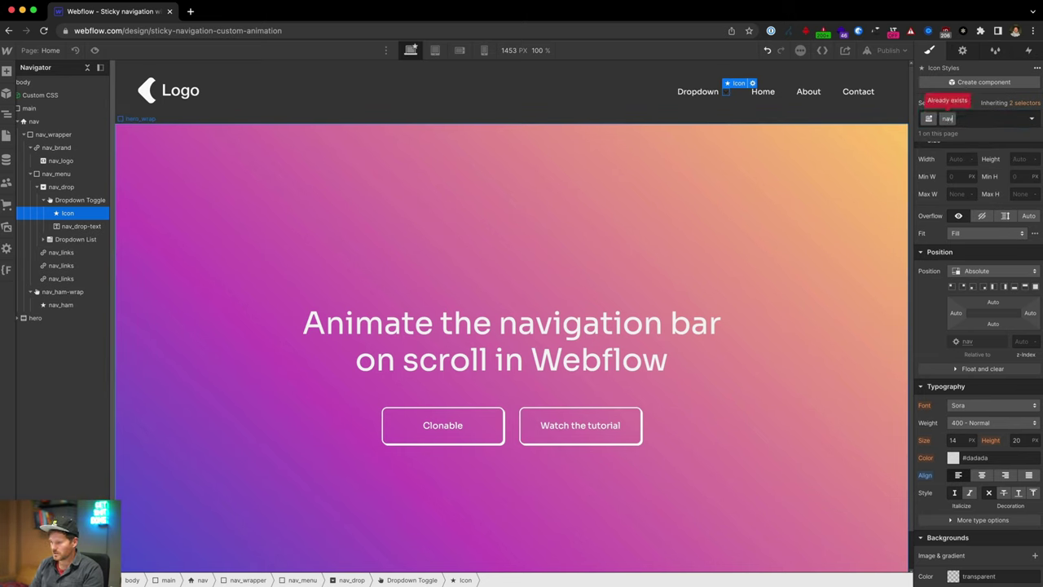
type("_drop-")
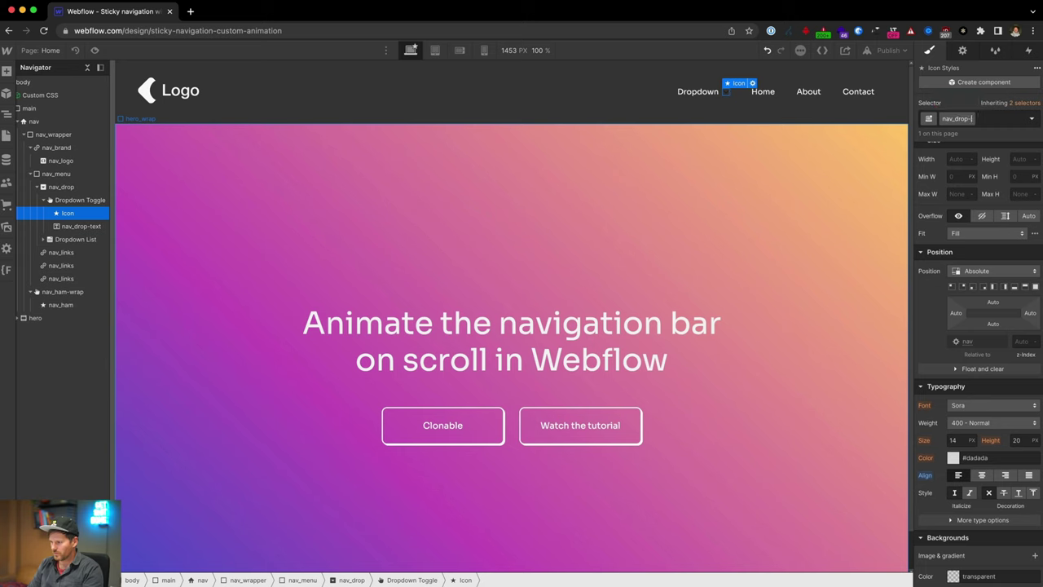
type("icon")
key("Return")
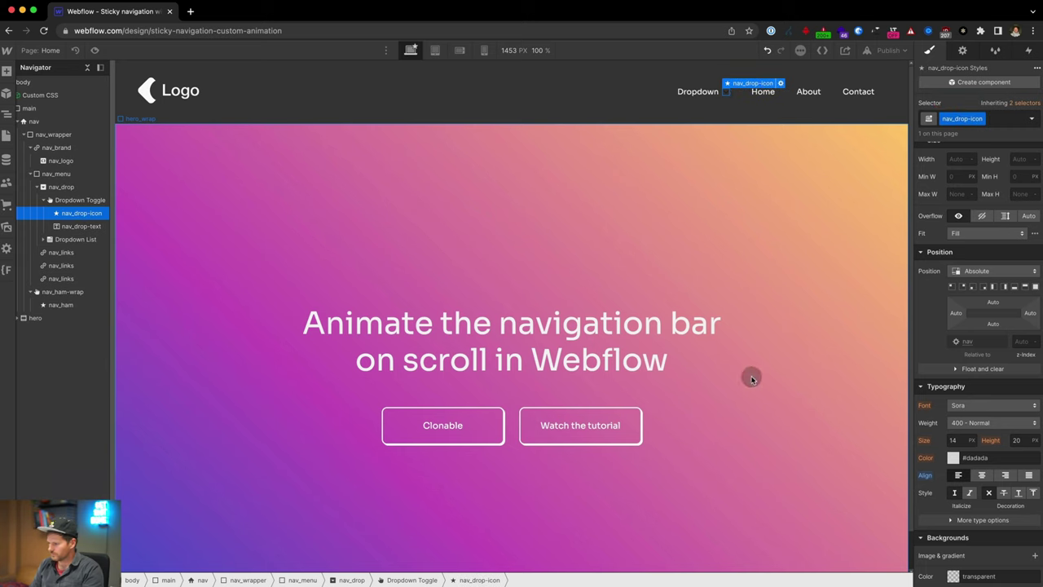
left_click(992, 456)
type("fafafa")
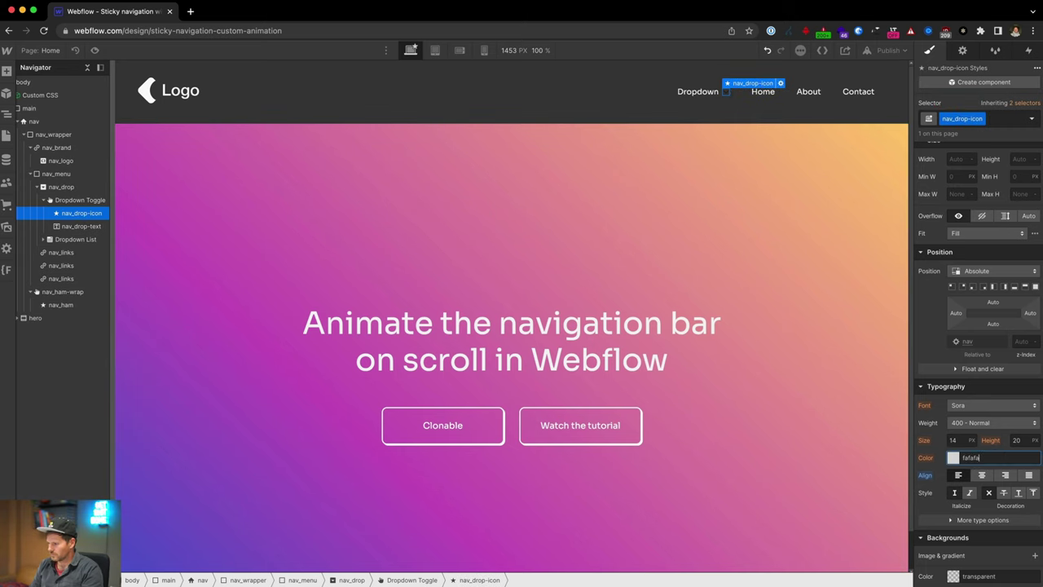
key("Return")
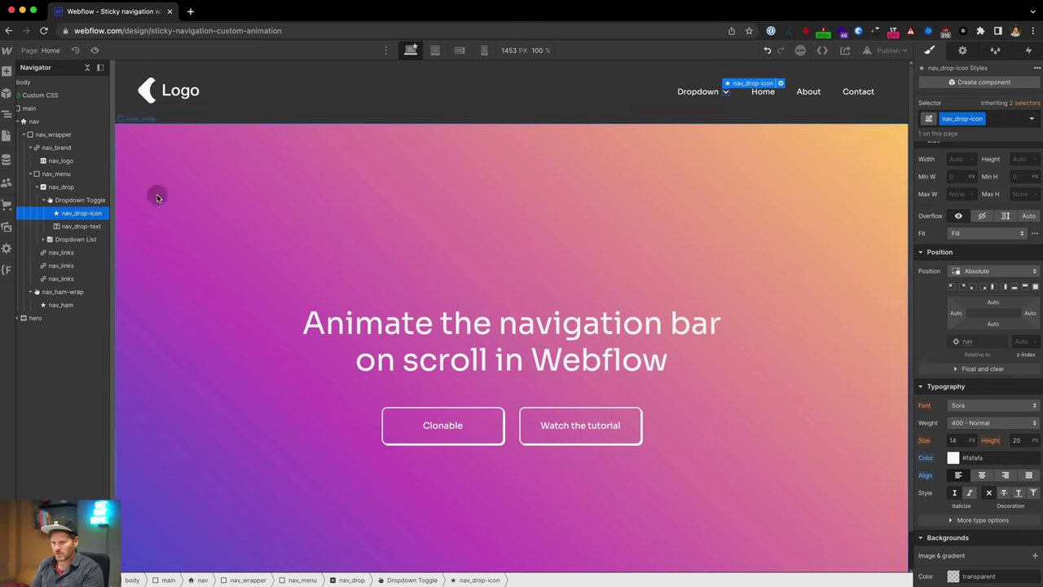
- Replace the Dropdown Toggle's default class with nav_drop-toggle
left_click(70, 201)
key("super+Return")
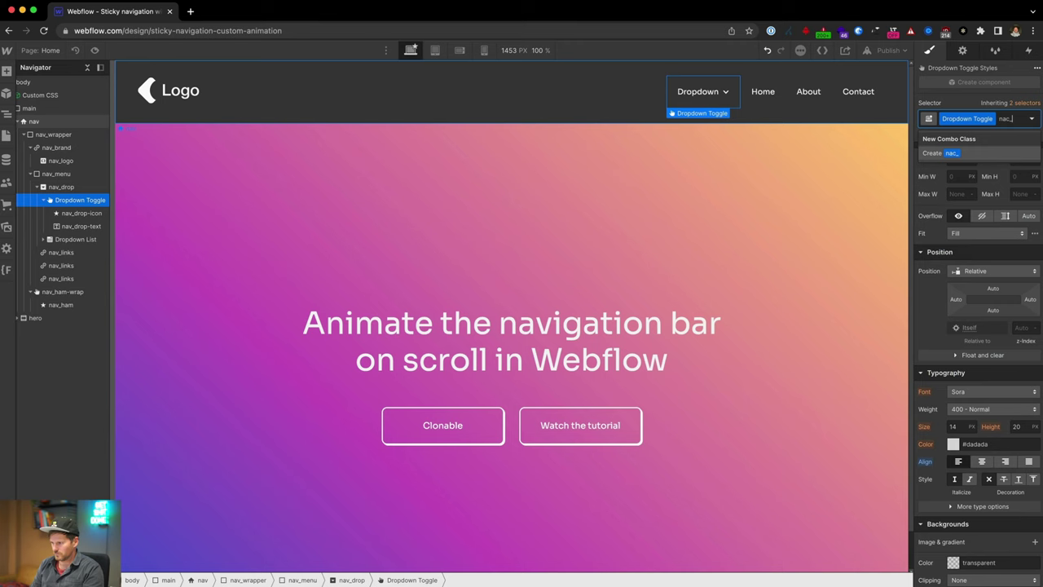
key("Escape")
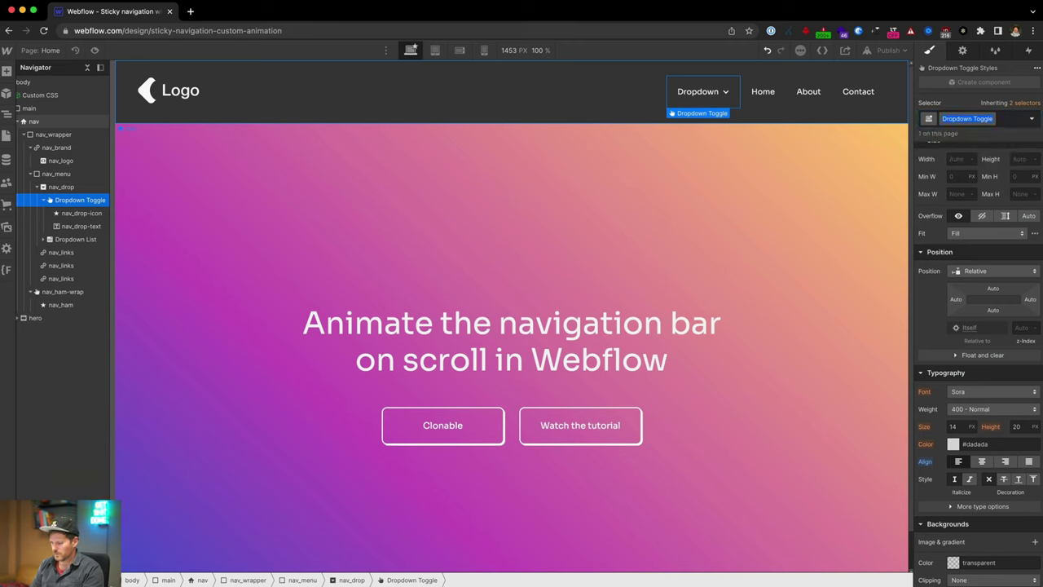
key("super+Return")
key("BackSpace")
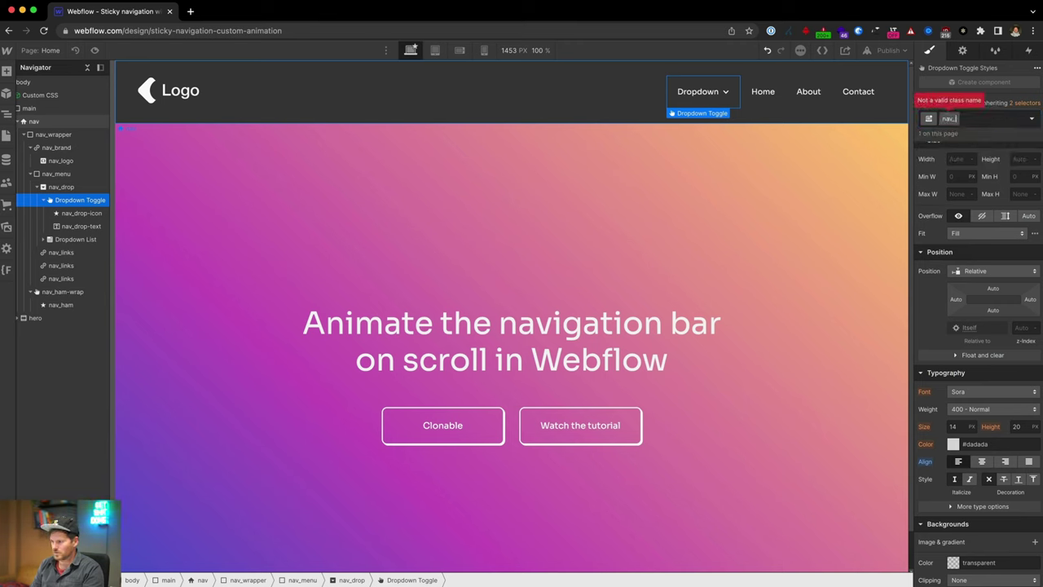
key("BackSpace")
type("nav_drop-toggle")
key("Return")
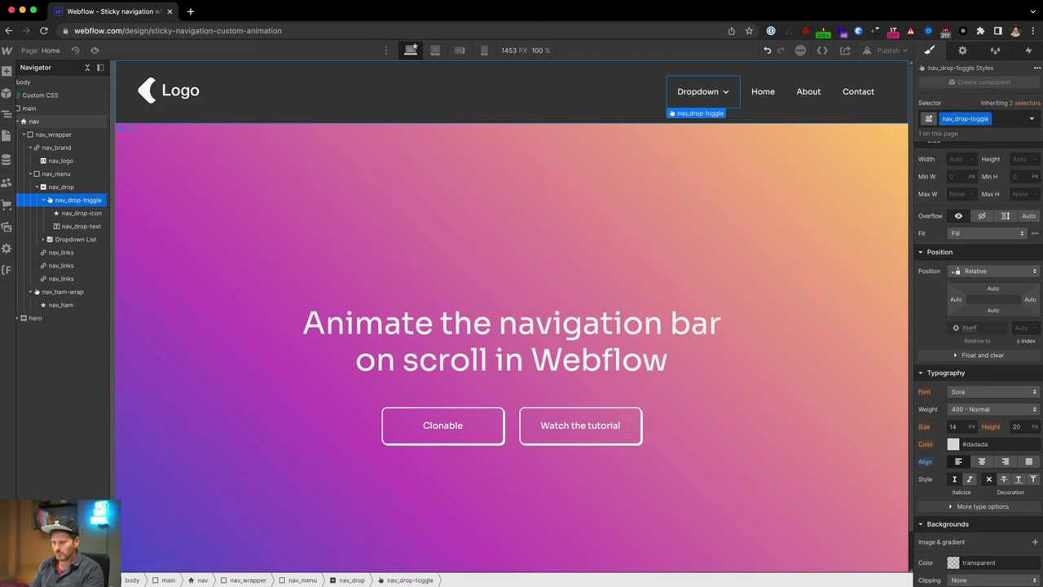
- Give the Dropdown List the nav_drop-list class and expand its links
left_click(61, 241)
key("super+Return")
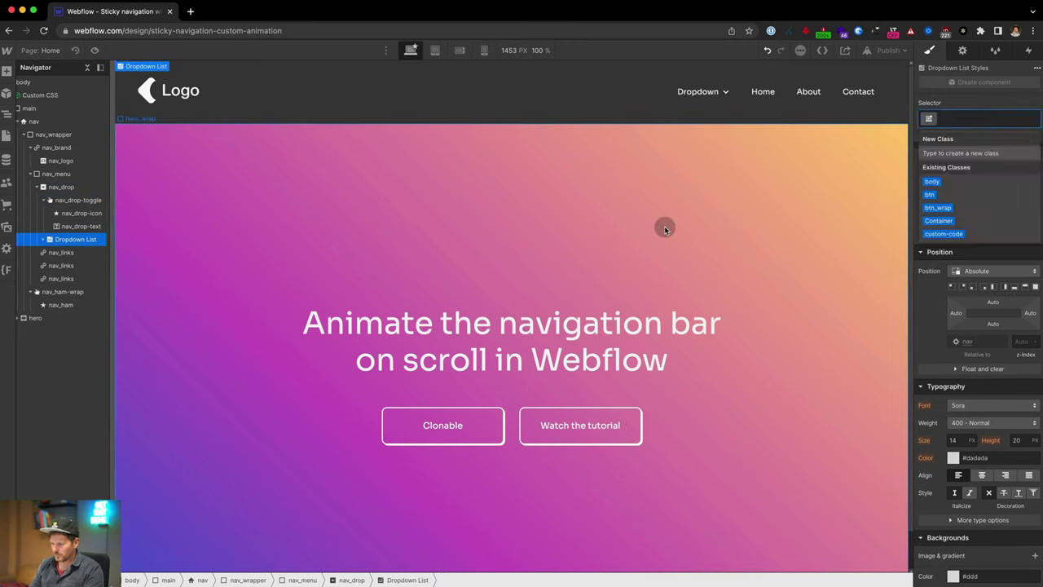
type("nav")
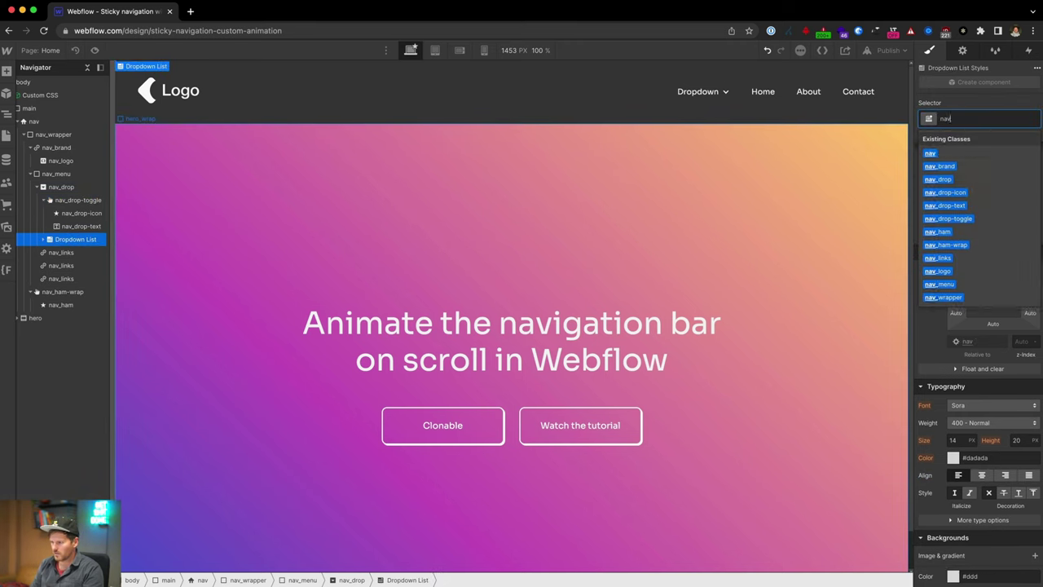
type("_drop-list")
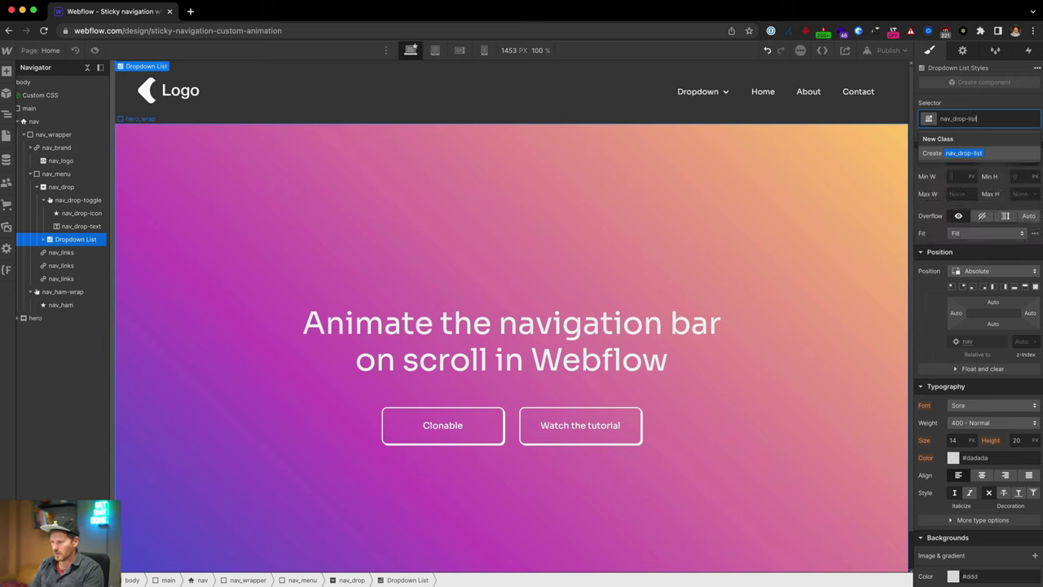
key("Return")
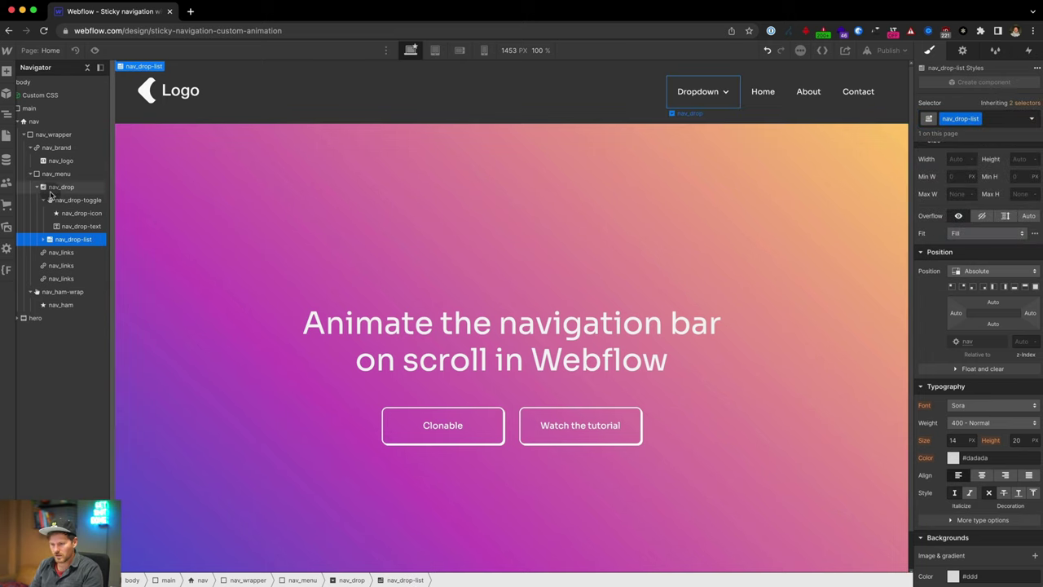
left_click(45, 239)
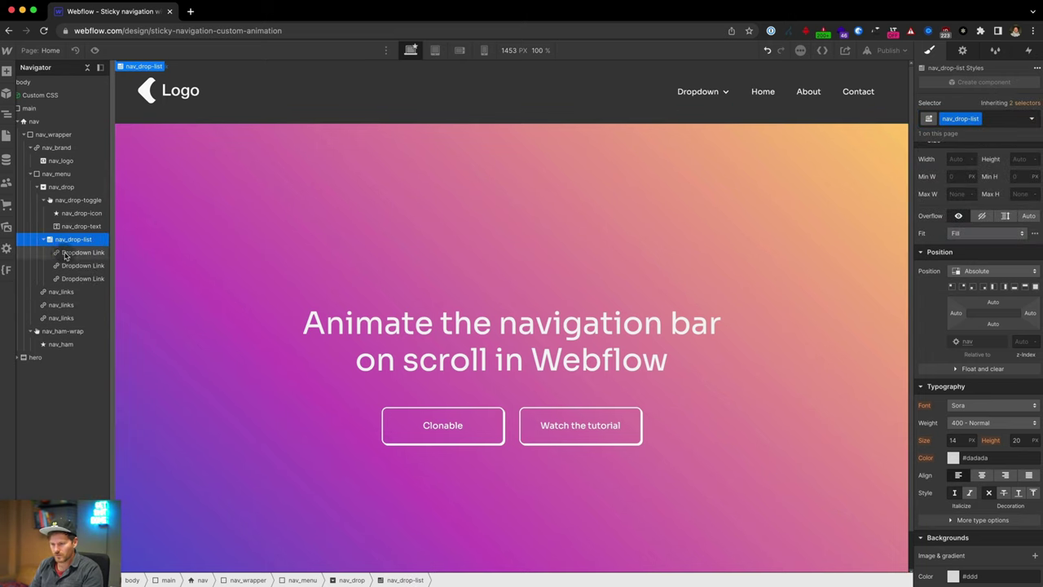
- Apply the existing nav_links class to the first and second dropdown links, starting on the third
left_click(75, 253)
key("super+Return")
type("nav")
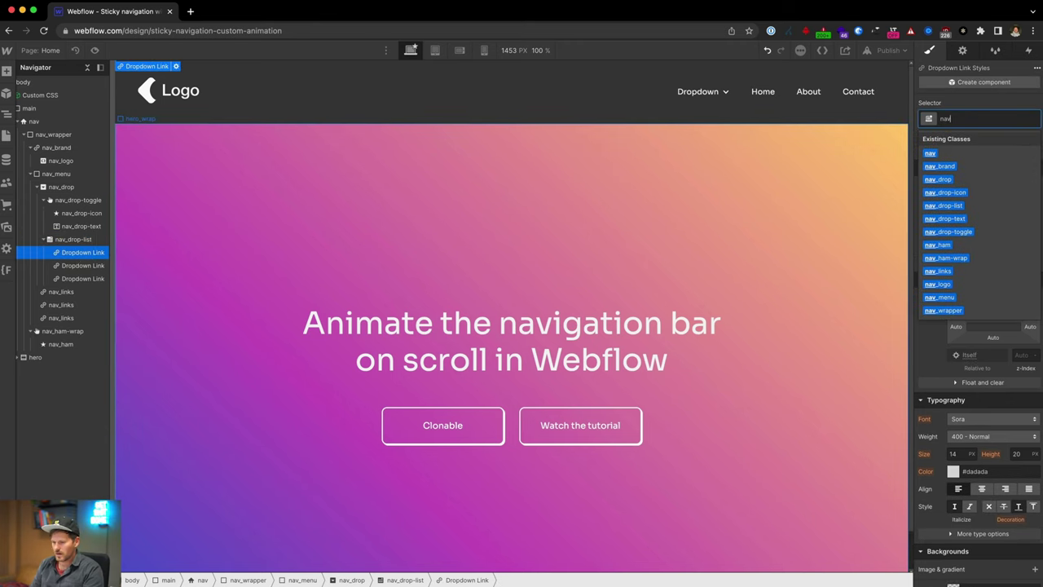
type("_links")
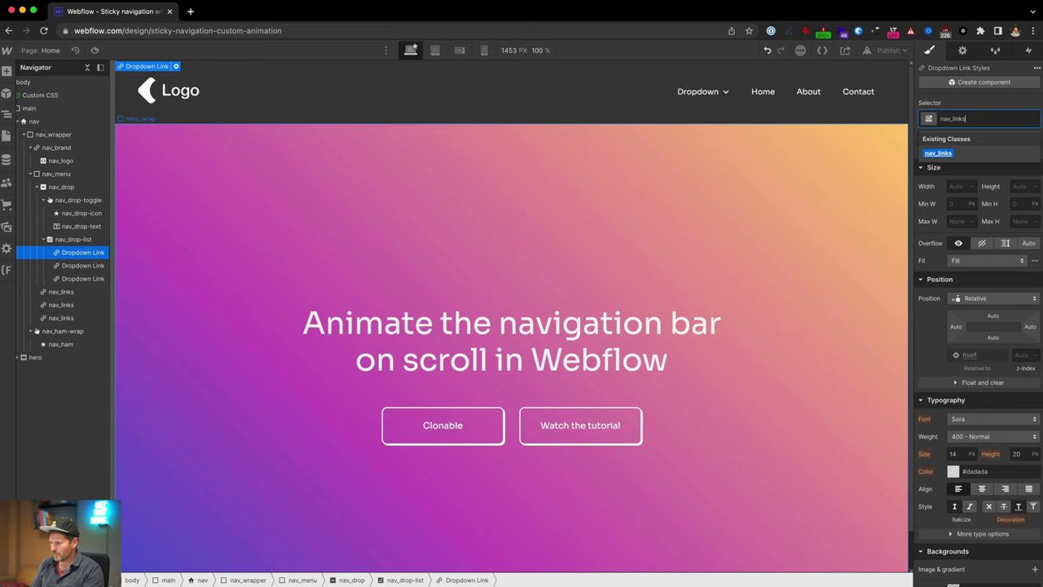
key("Return")
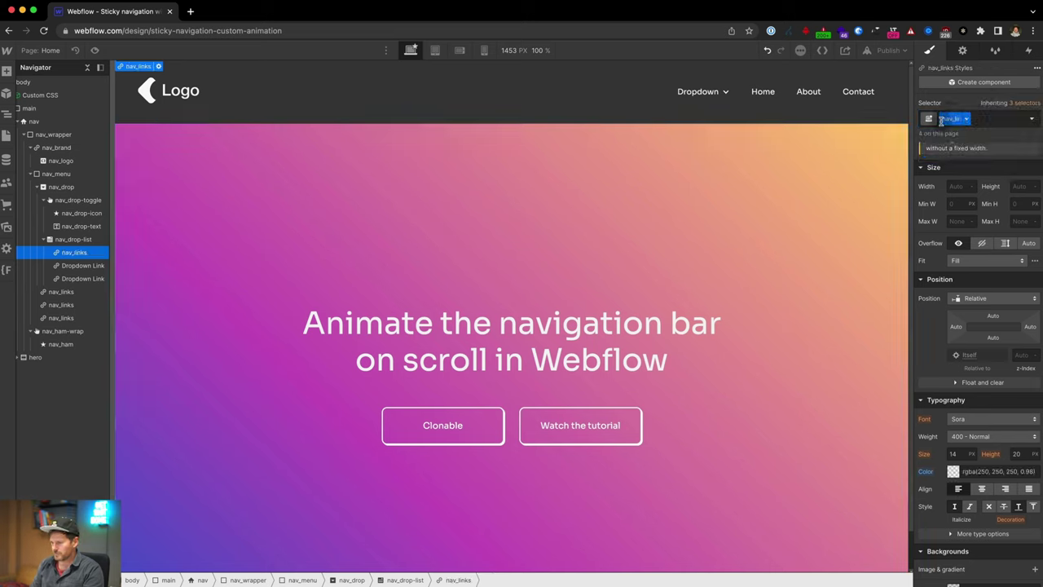
left_click(81, 265)
key("super+Return")
key("Return")
left_click(77, 278)
key("super+Return")
- Apply nav_links to the third link, then test the Dropdown opening and closing in Preview
key("Return")
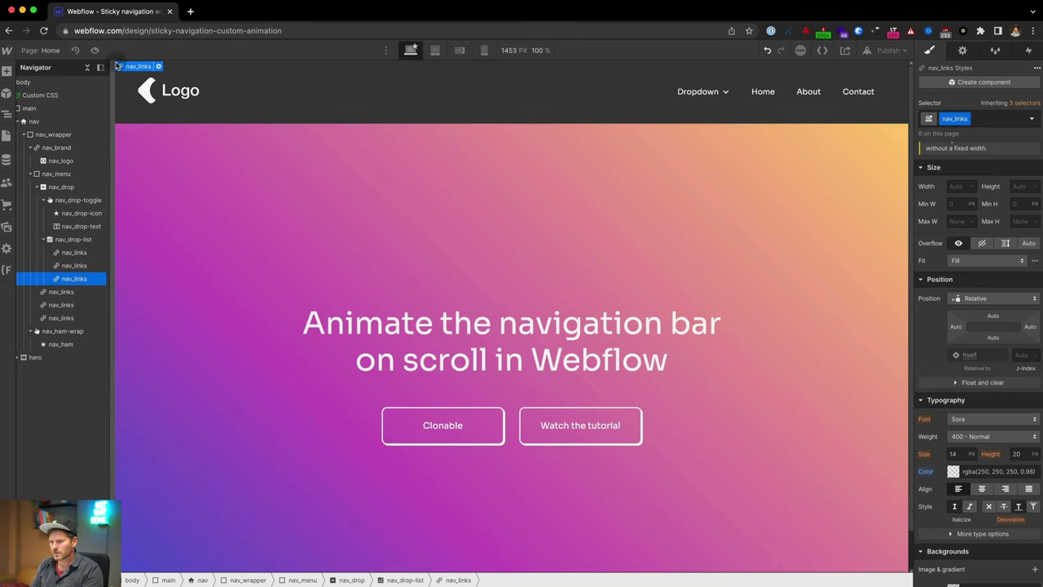
left_click(95, 50)
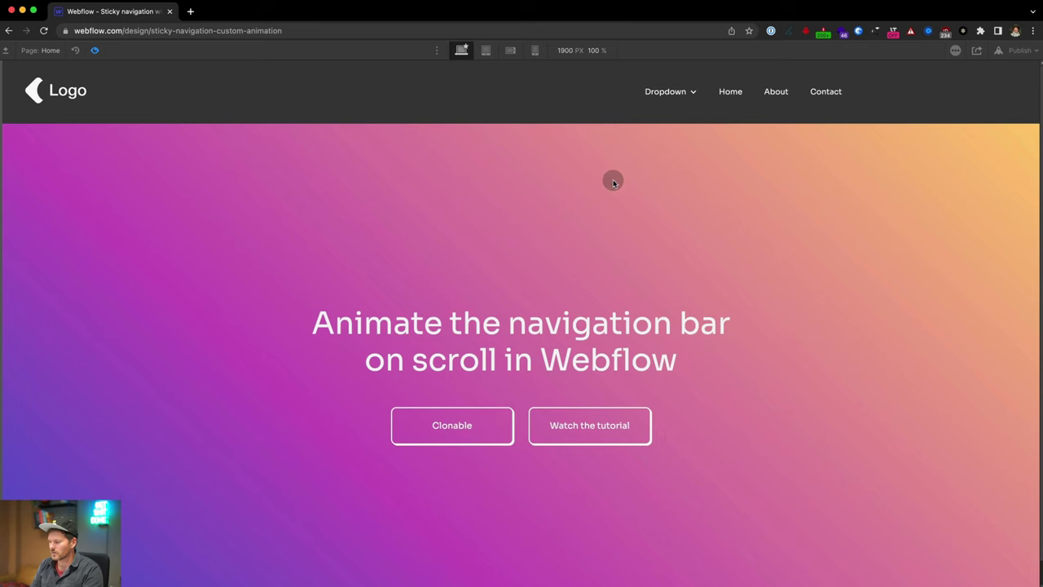
left_click(683, 95)
left_click(681, 97)
left_click(681, 96)
left_click(681, 96)
left_click(680, 97)
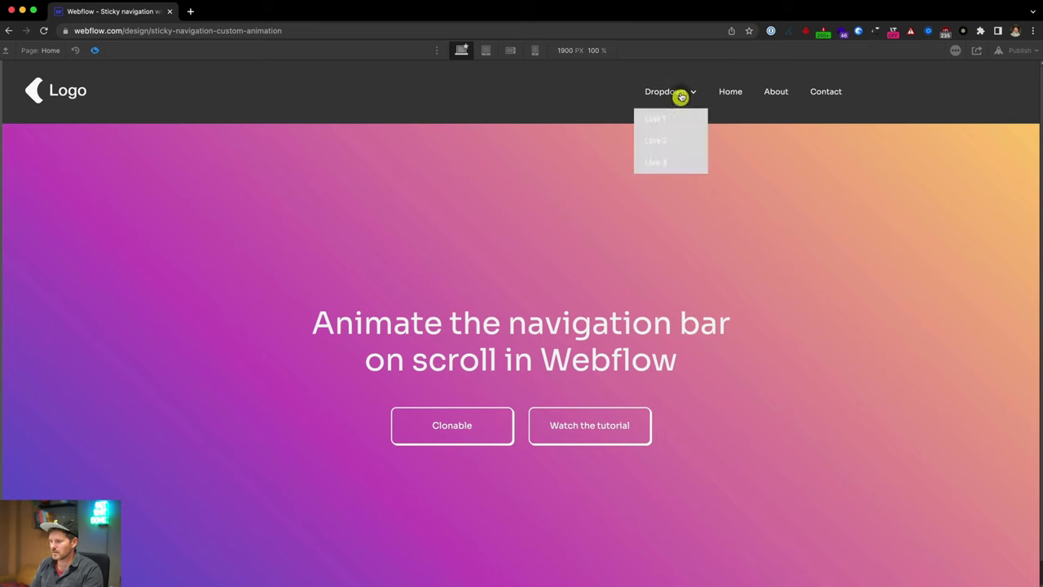
left_click(679, 96)
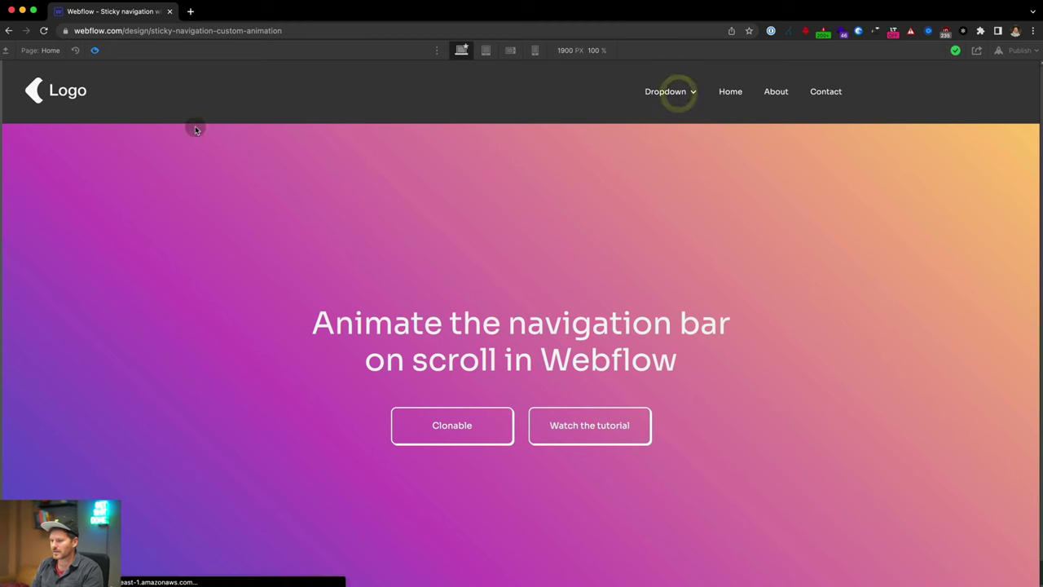
left_click(95, 50)
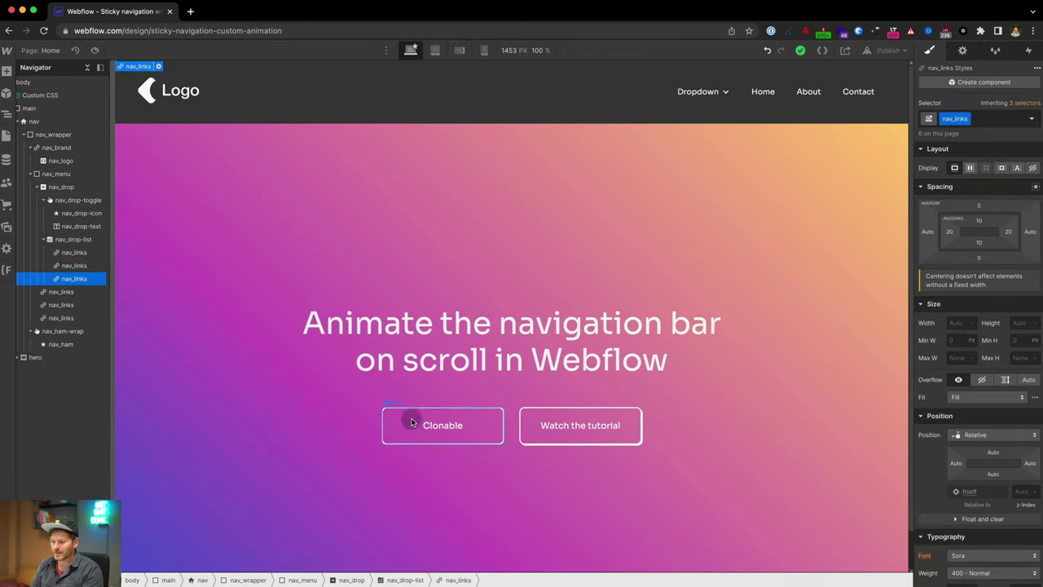
- Set the Dropdown toggle's Menu setting to Show and select nav_drop-list for styling
left_click(555, 201)
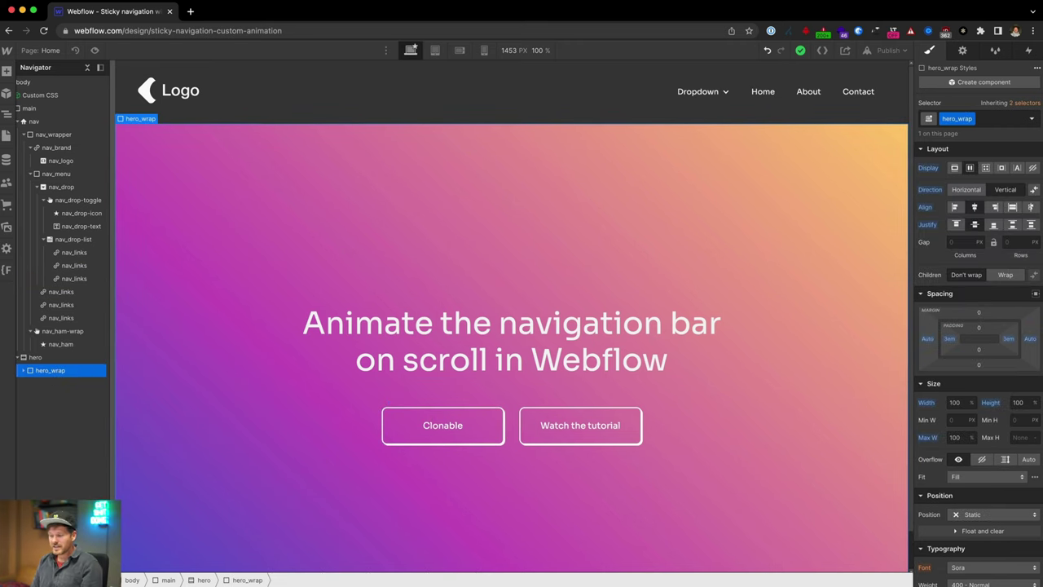
left_click(723, 106)
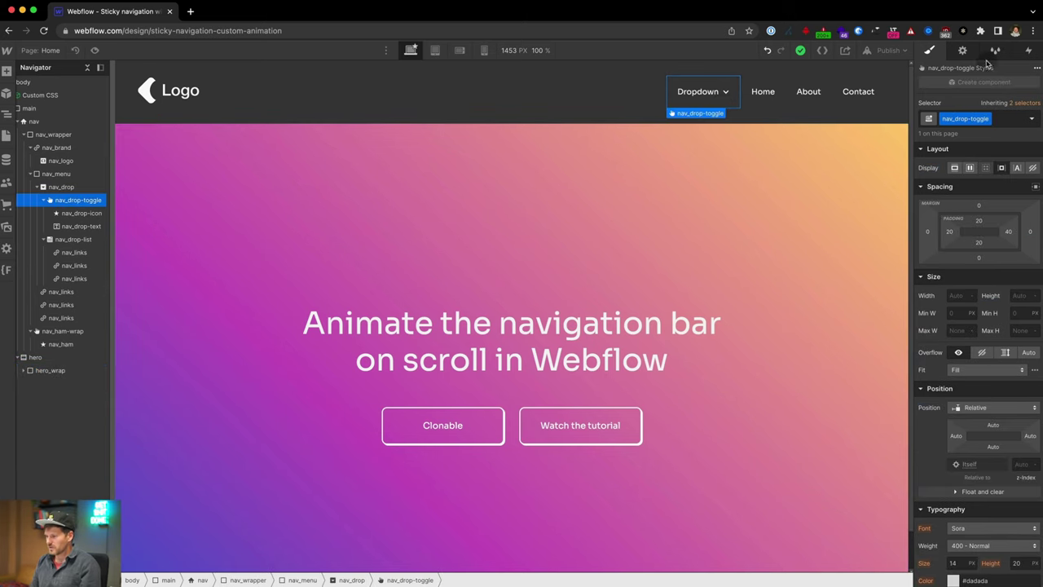
left_click(963, 51)
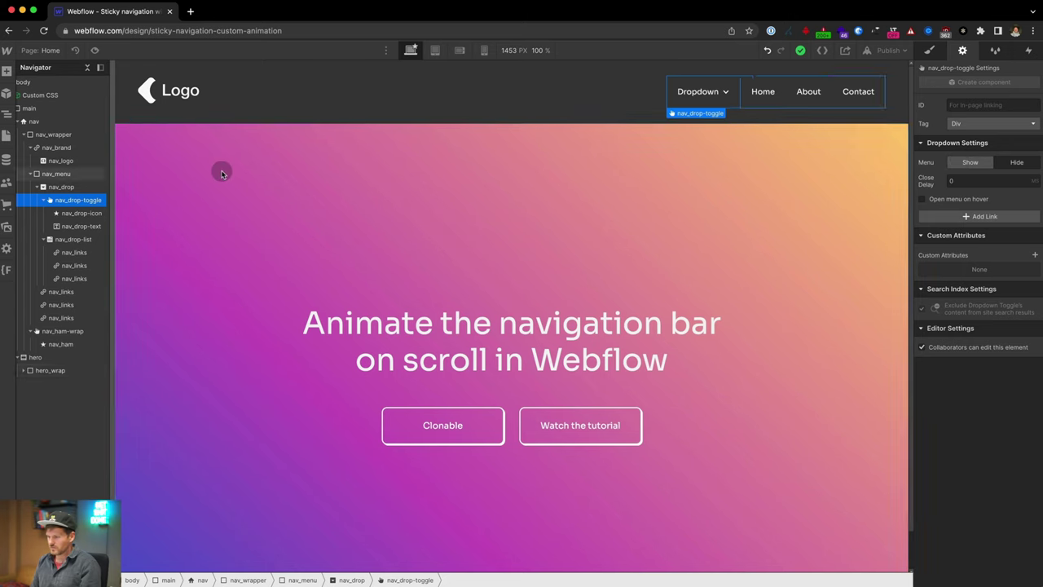
left_click(970, 162)
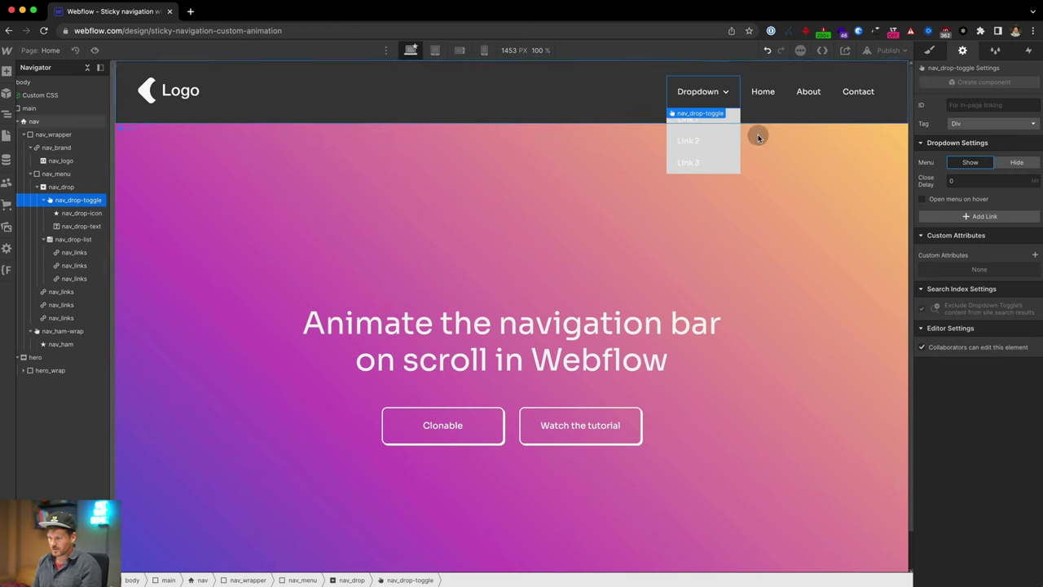
left_click(936, 54)
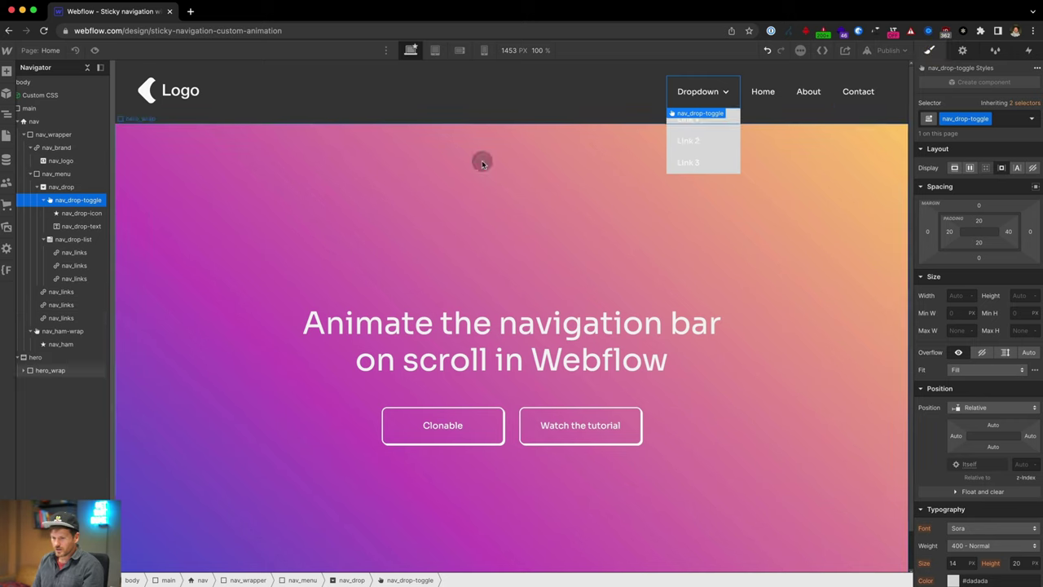
left_click(76, 241)
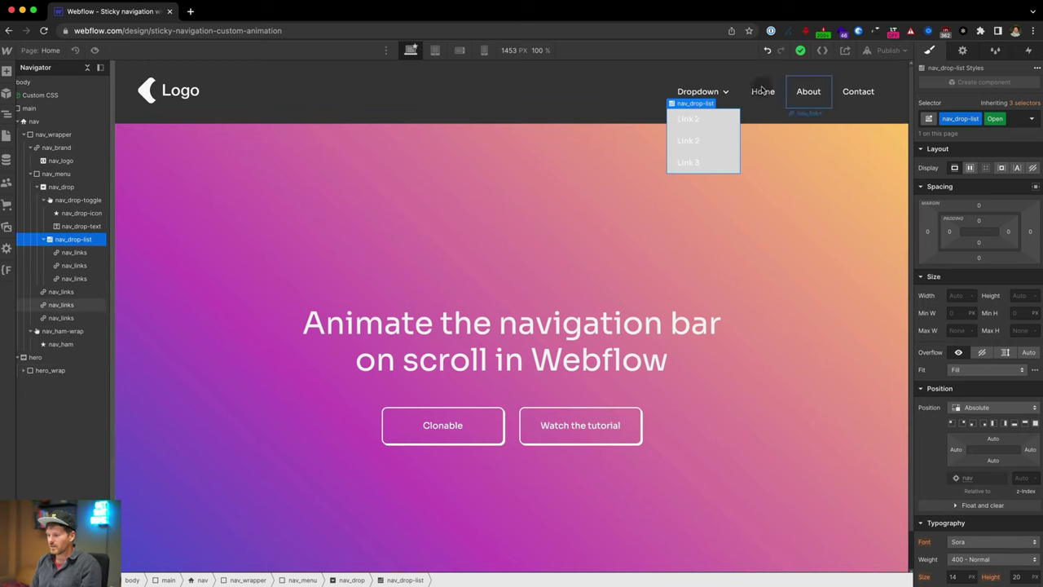
left_click_drag(706, 118, 705, 199)
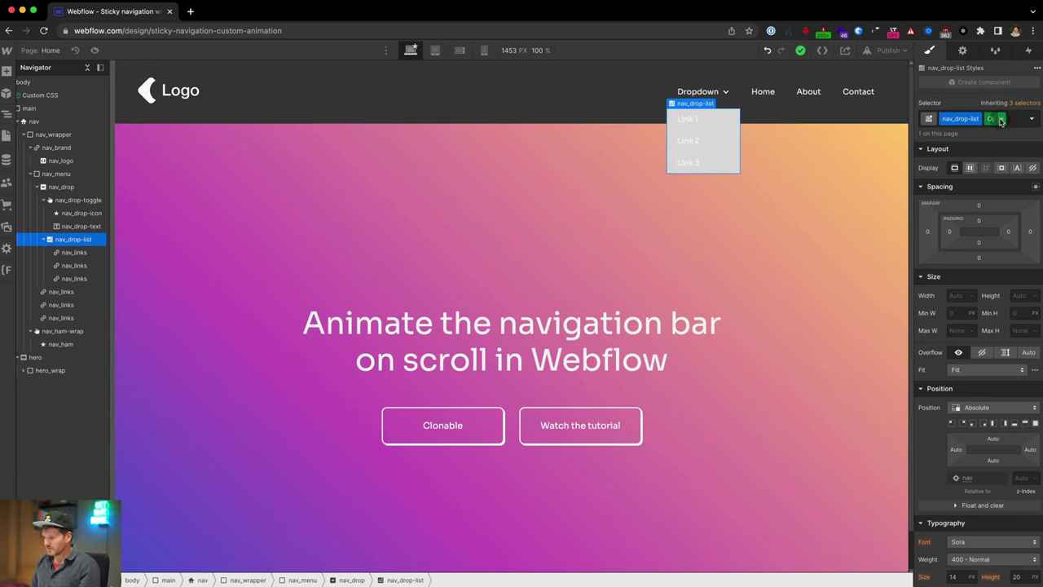
- Set the dropdown Menu back to Hide and check the list's Open combo class
left_click(962, 50)
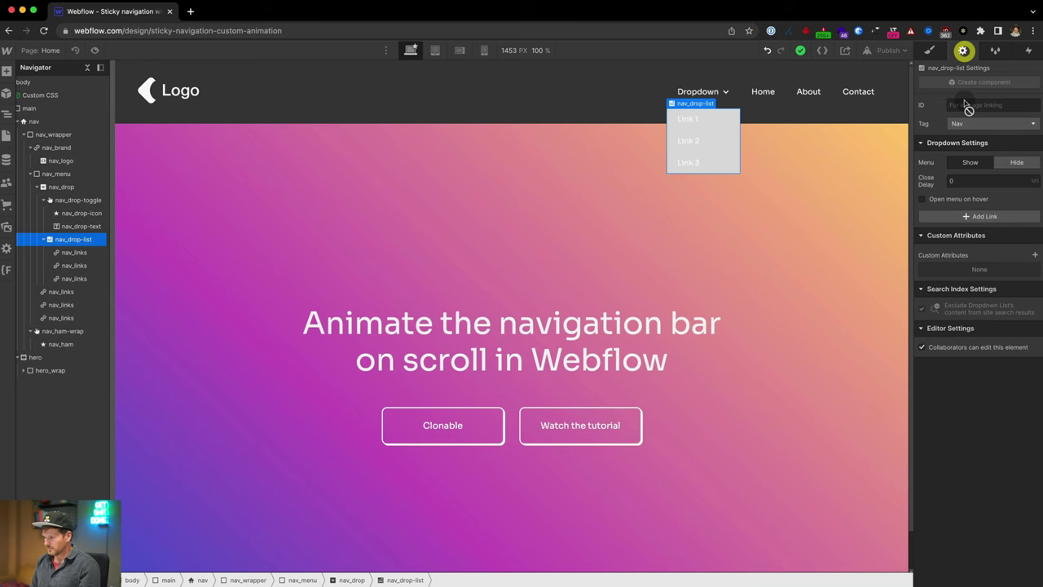
left_click(1017, 162)
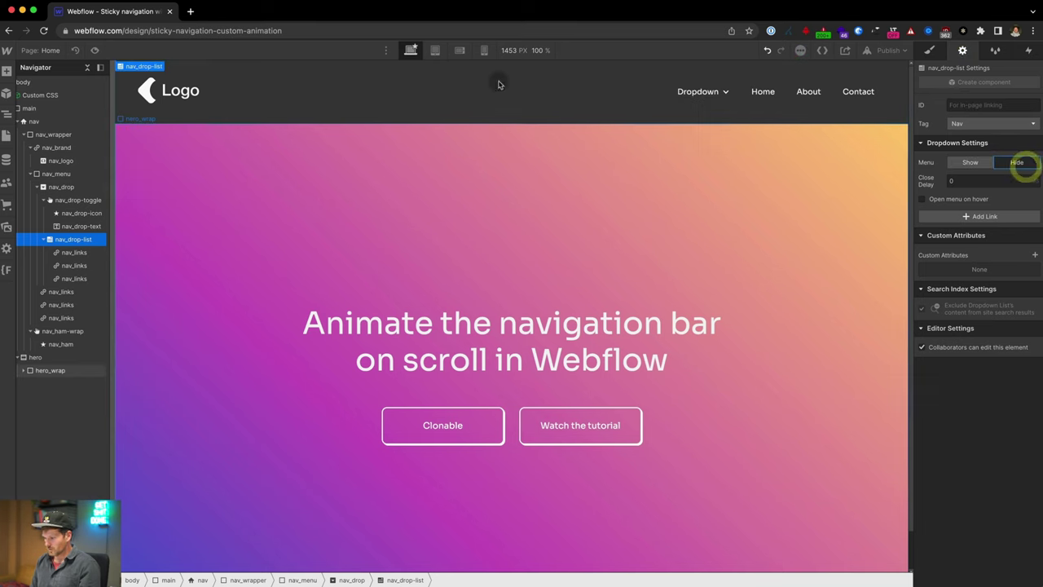
left_click(930, 50)
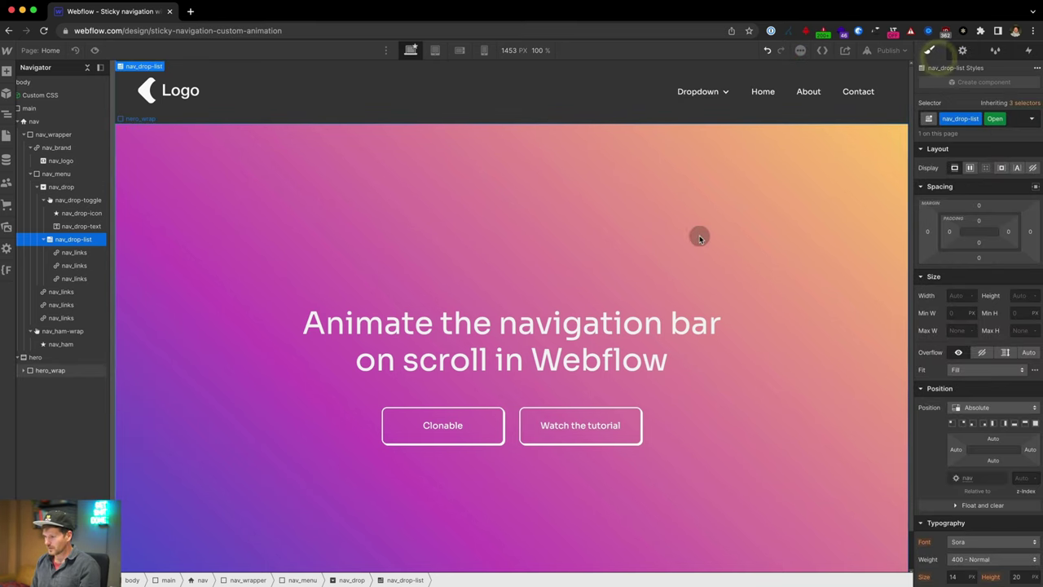
left_click(1000, 120)
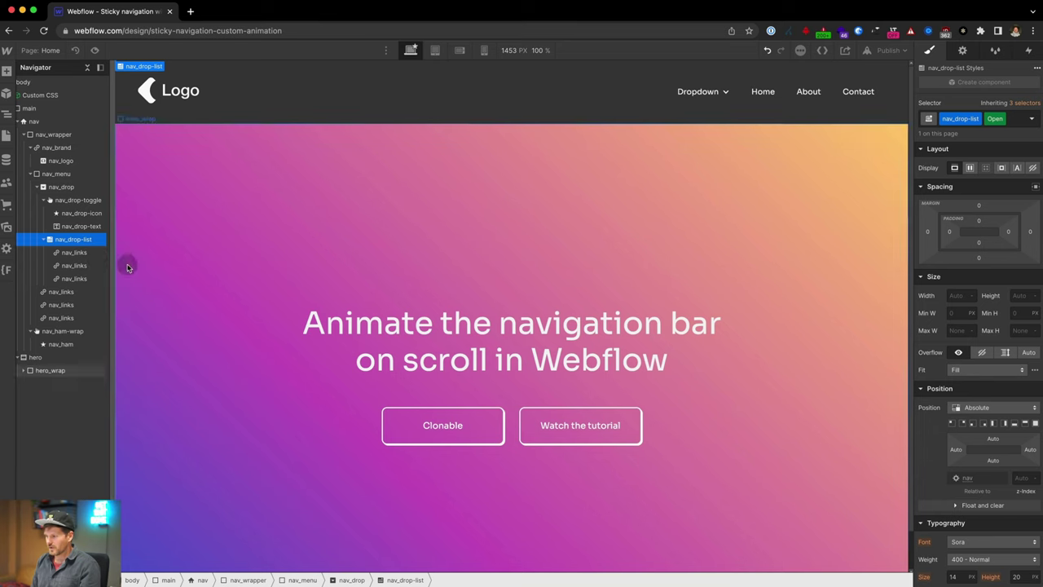
- Give nav_drop-list Block display so Link 1–3 stay visible beneath Dropdown
left_click(57, 227)
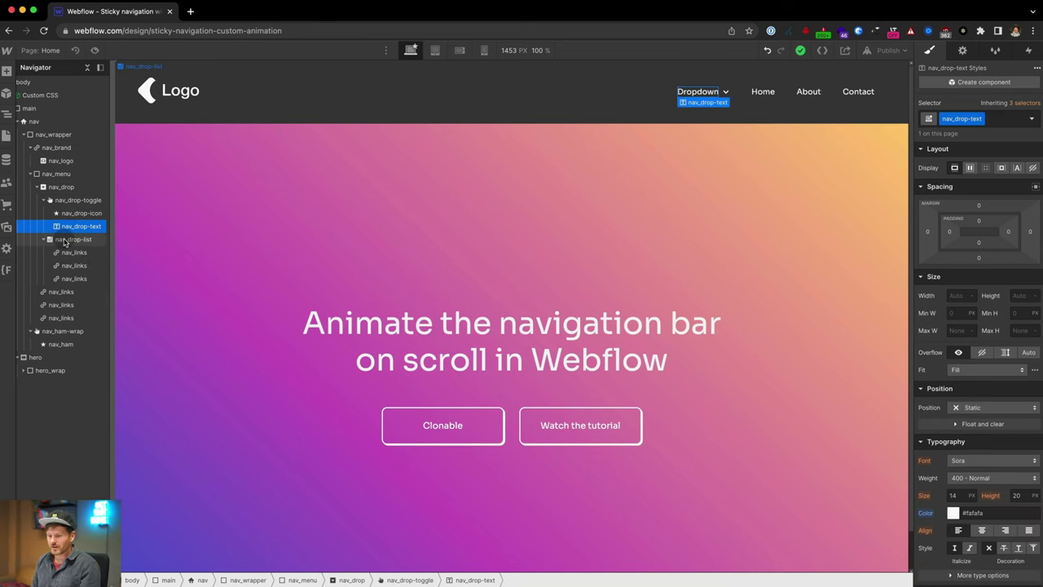
left_click(66, 241)
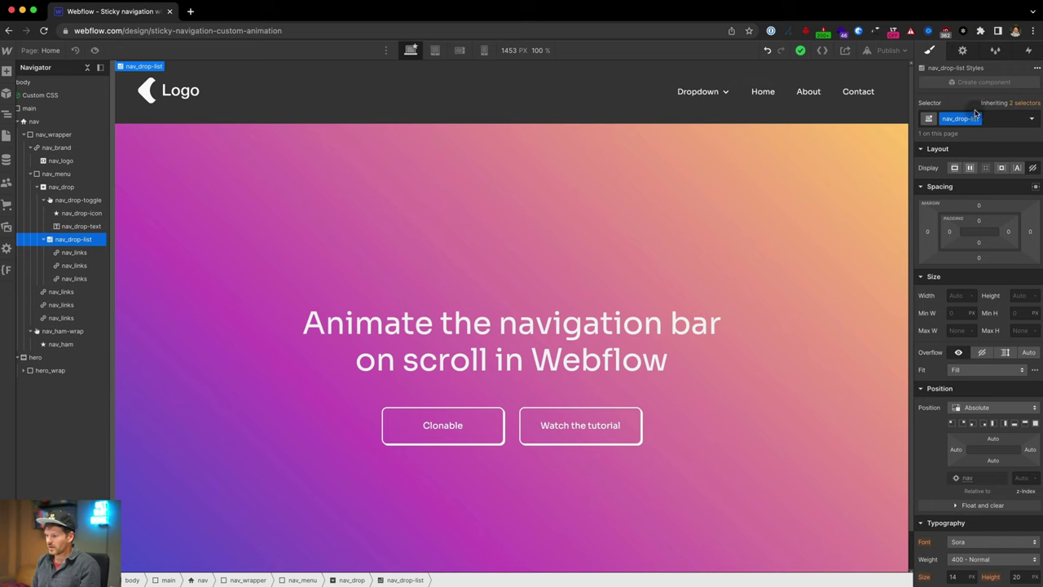
left_click(1008, 121)
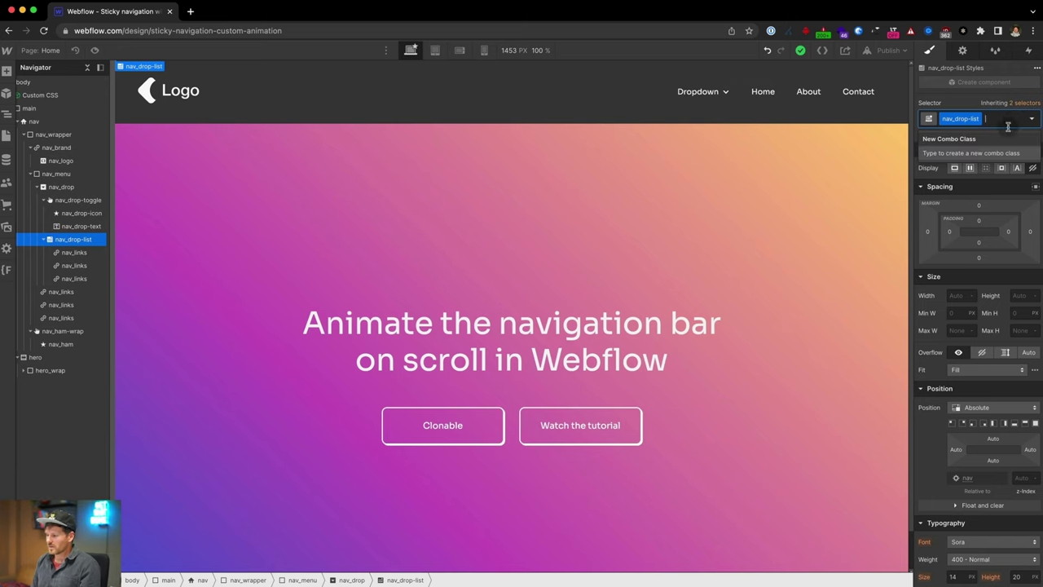
left_click(913, 168)
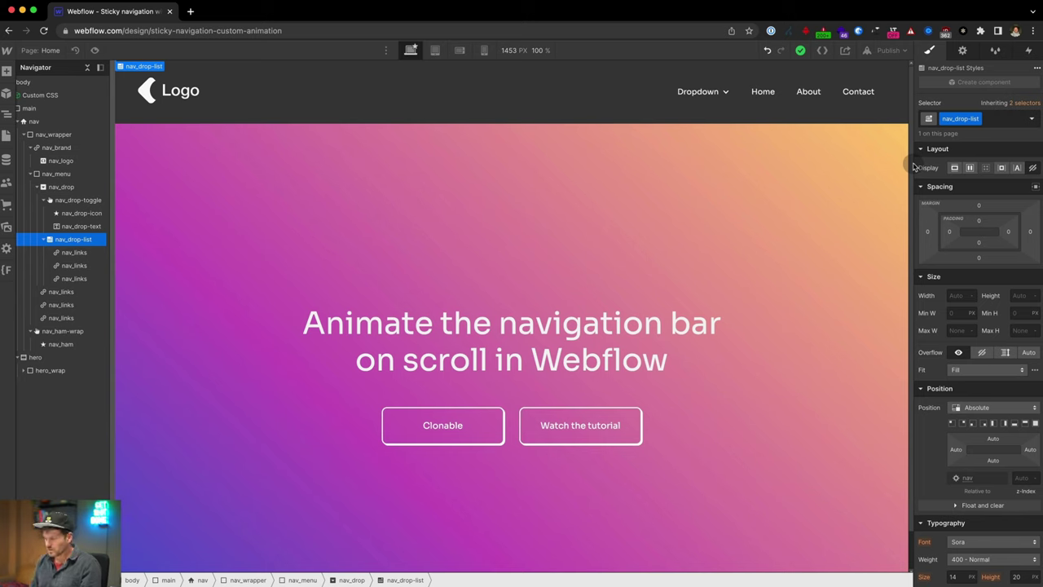
left_click(955, 168)
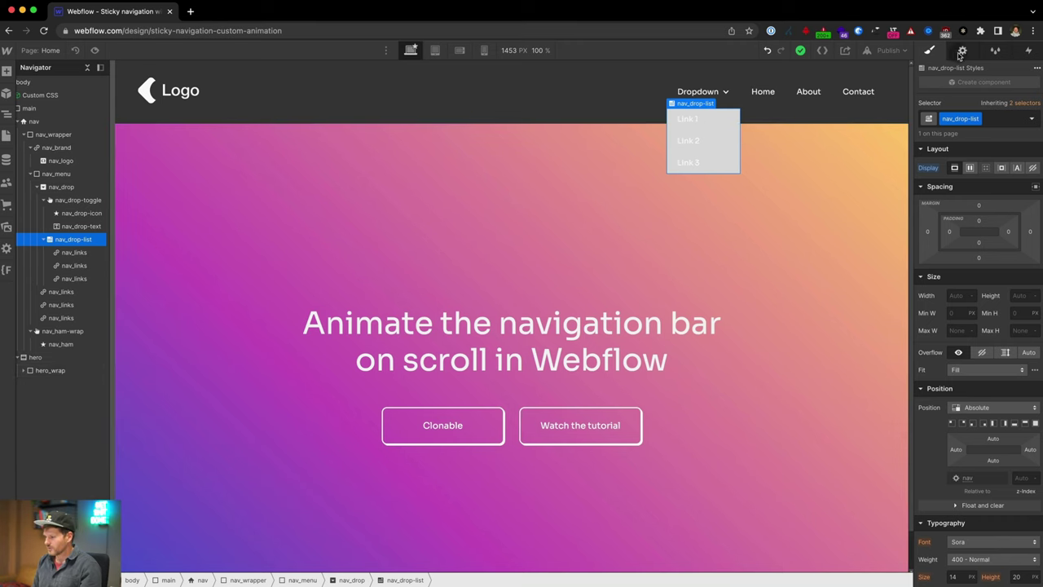
- Give nav_drop-list a #fff background, 0.6 rem corner radius and an overflow setting, matching the Clonable button
scroll(990, 424, "down", 10)
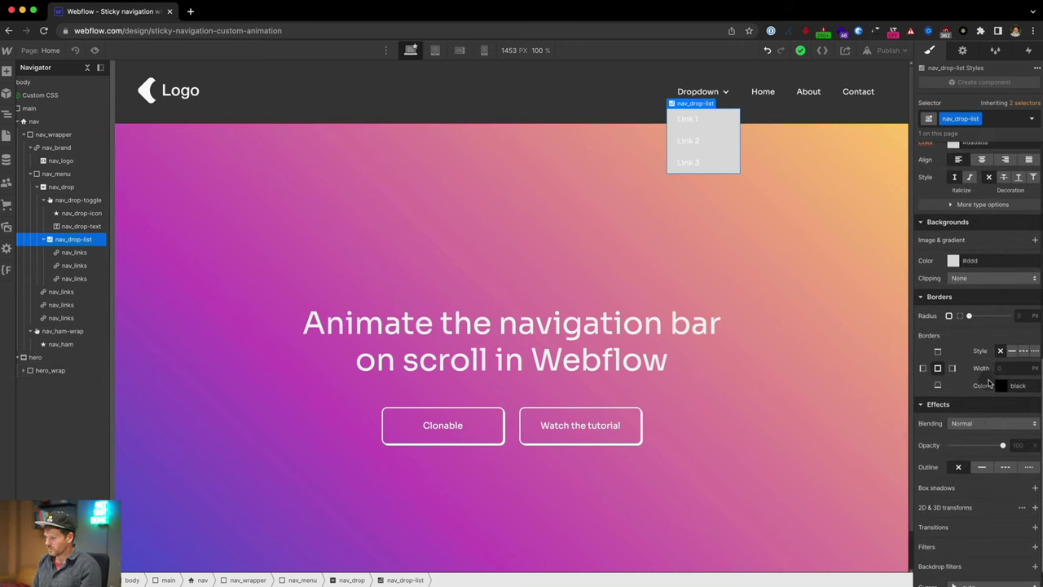
left_click(979, 261)
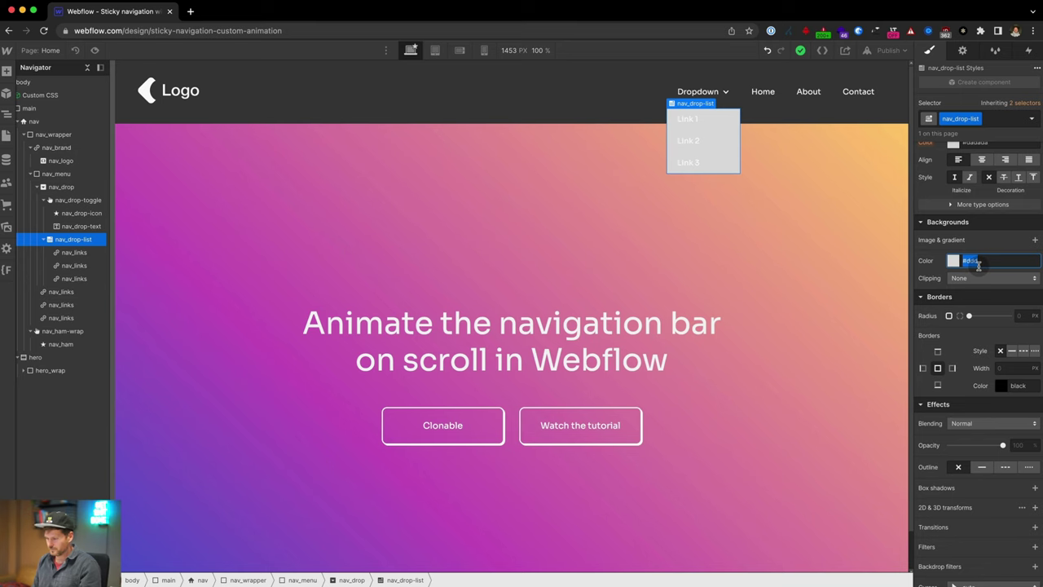
type("fff")
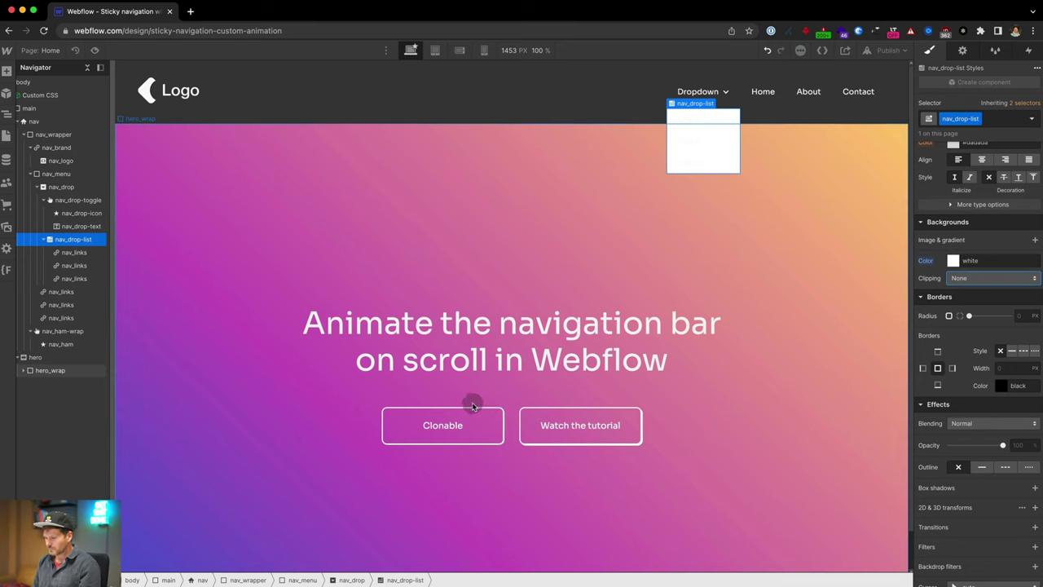
left_click(484, 410)
scroll(1008, 350, "down", 2)
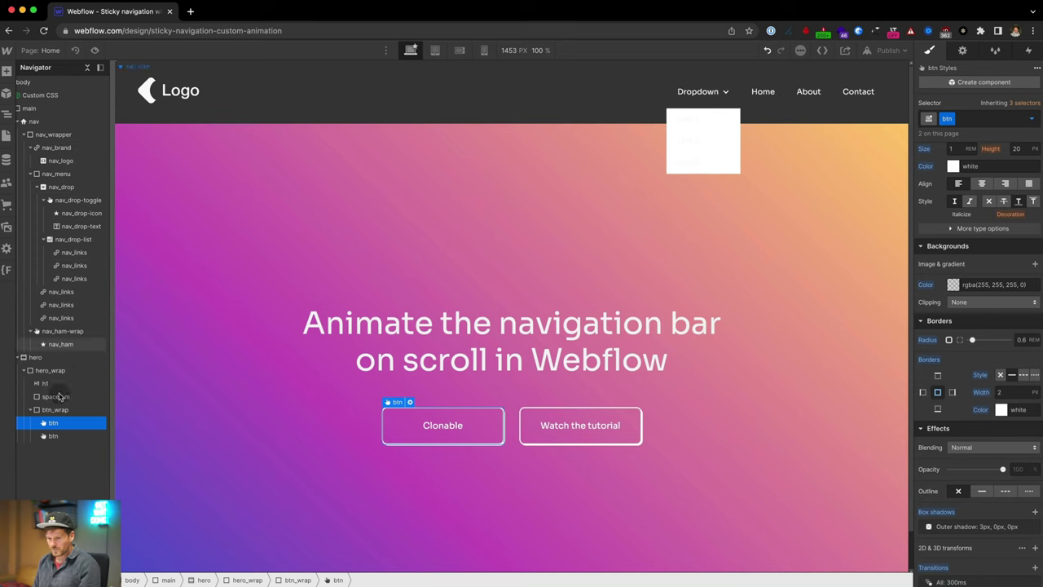
left_click(54, 241)
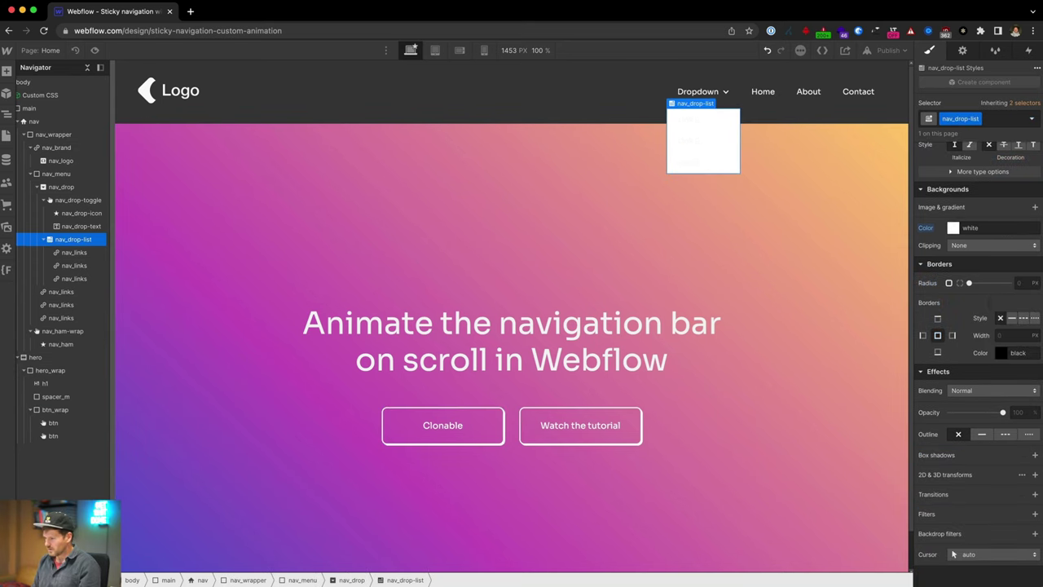
left_click(1017, 284)
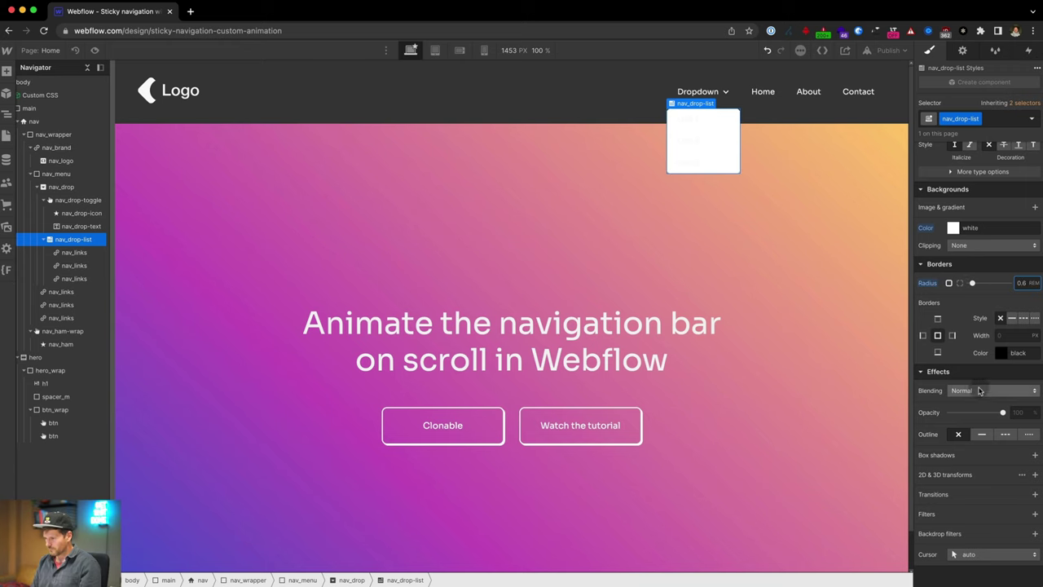
scroll(982, 333, "up", 10)
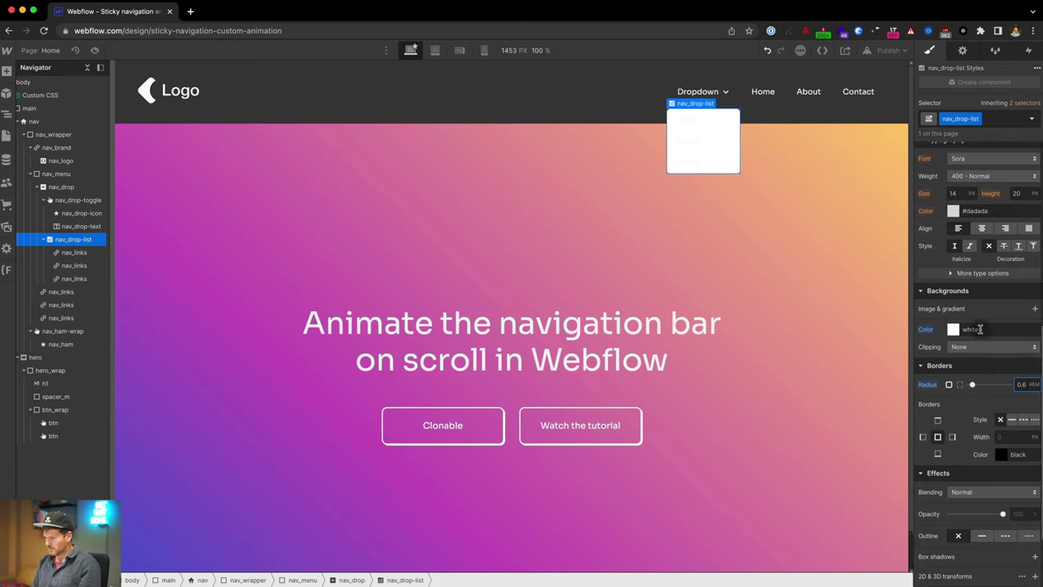
left_click(982, 271)
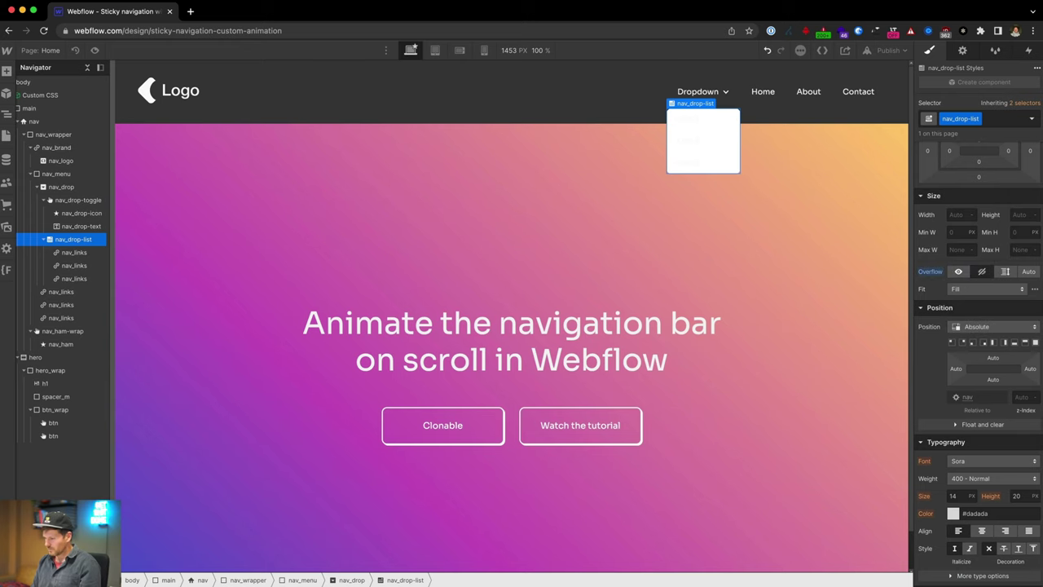
- Inspect the Clonable button's outer shadow settings
left_click(496, 422)
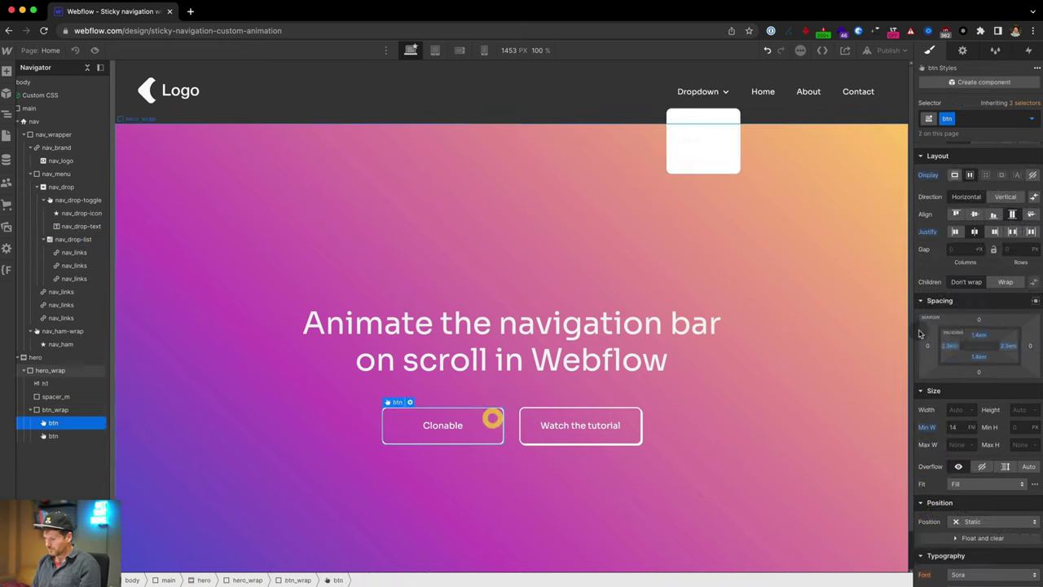
scroll(945, 383, "down", 5)
scroll(970, 343, "down", 3)
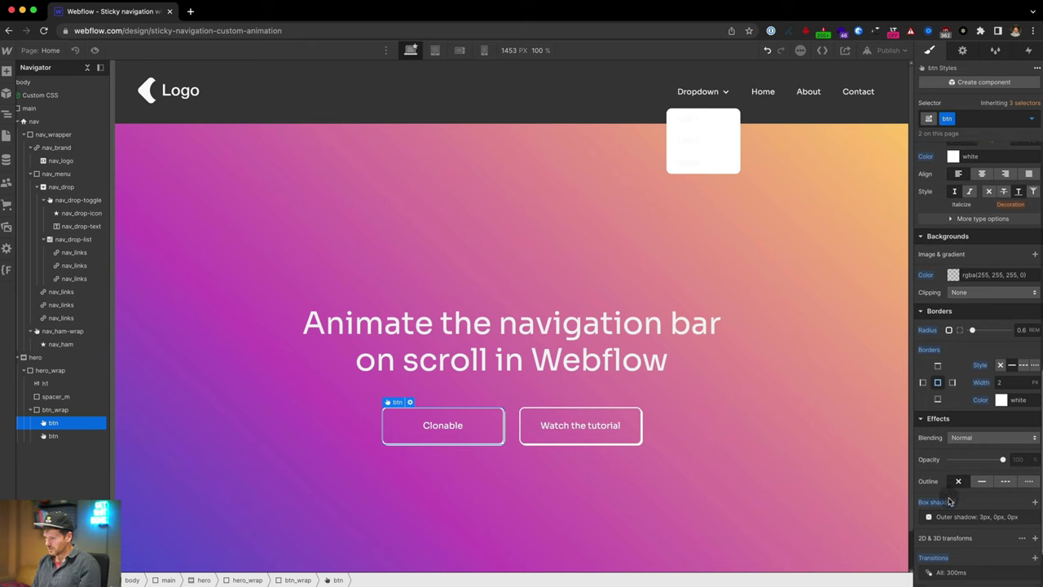
scroll(949, 497, "down", 2)
left_click(962, 439)
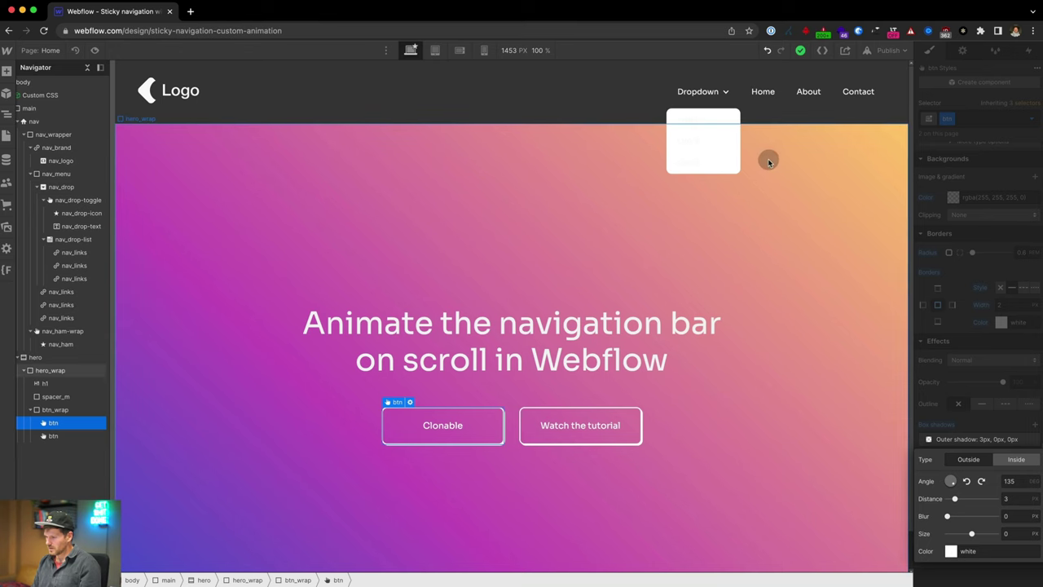
- Add a #343434 box shadow to nav_drop-list with distance 3 and blur 0
left_click(714, 115)
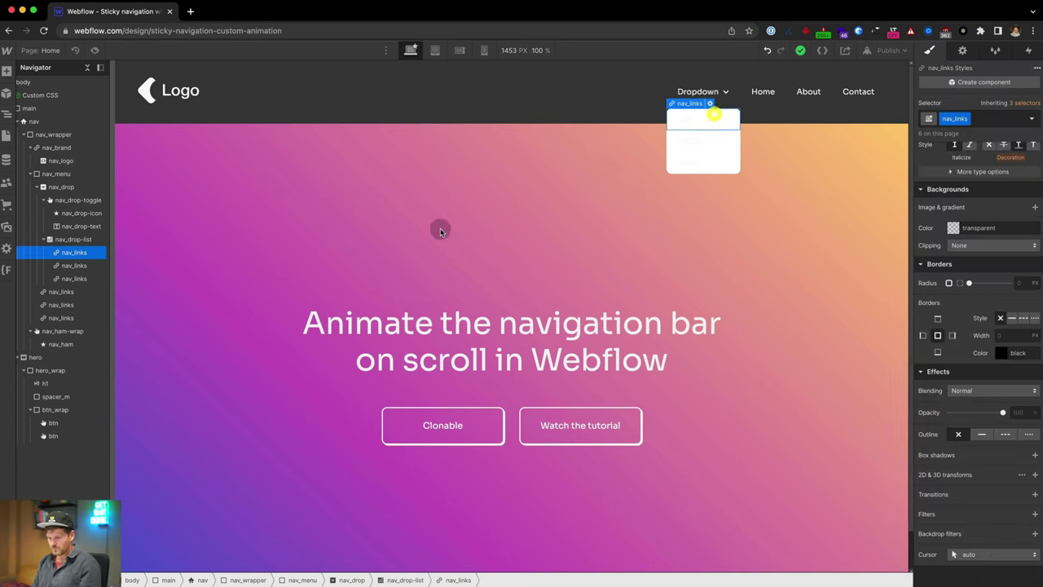
left_click(49, 240)
left_click(1035, 455)
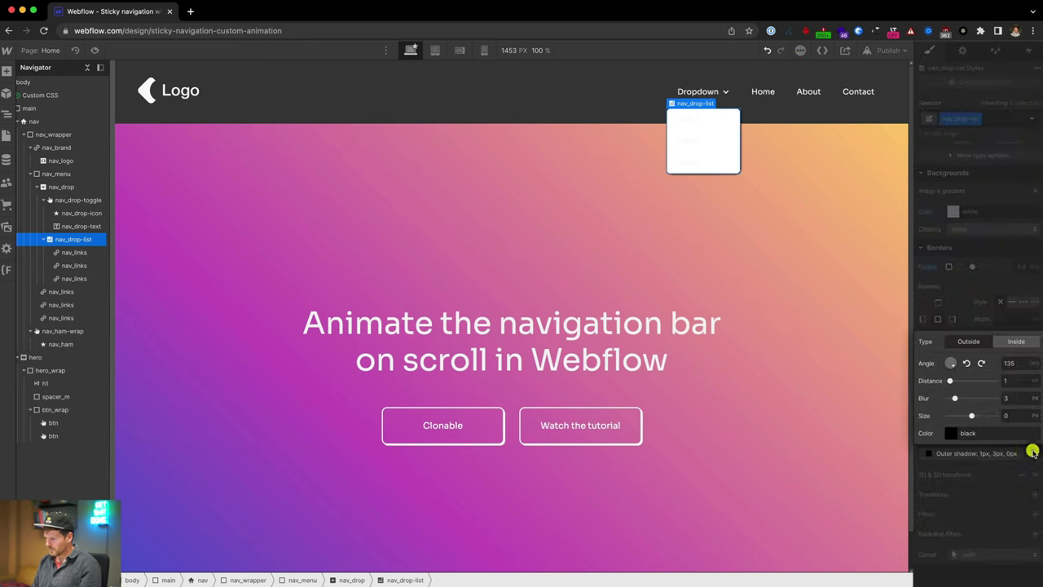
left_click(977, 434)
type("3434")
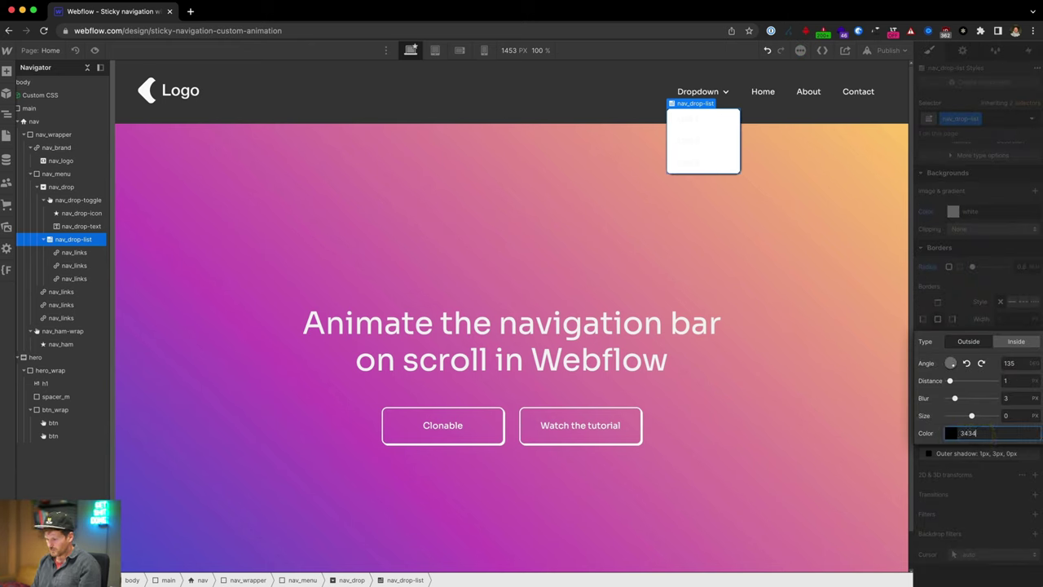
type("34")
key("Tab")
left_click(1012, 382)
type("3")
key("Tab")
type("0")
key("Tab")
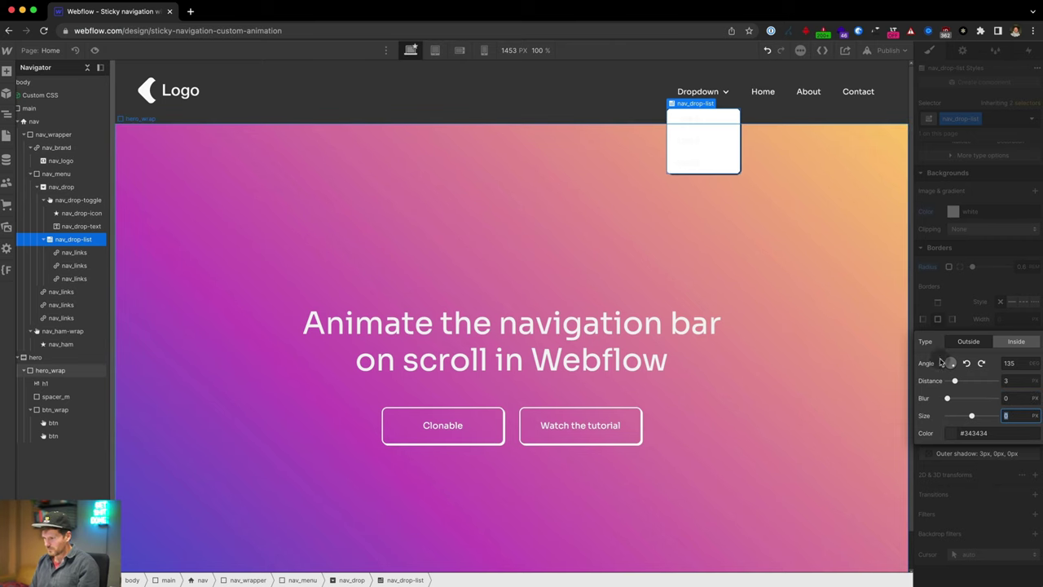
left_click(774, 274)
- Give nav_drop-list a solid 2 px #343434 border
left_click(725, 167)
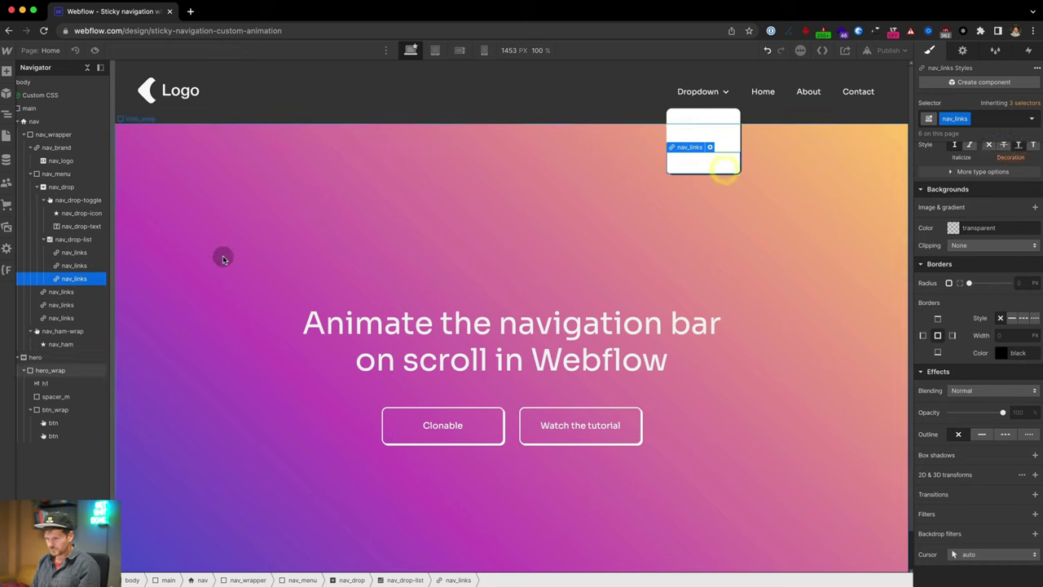
left_click(72, 239)
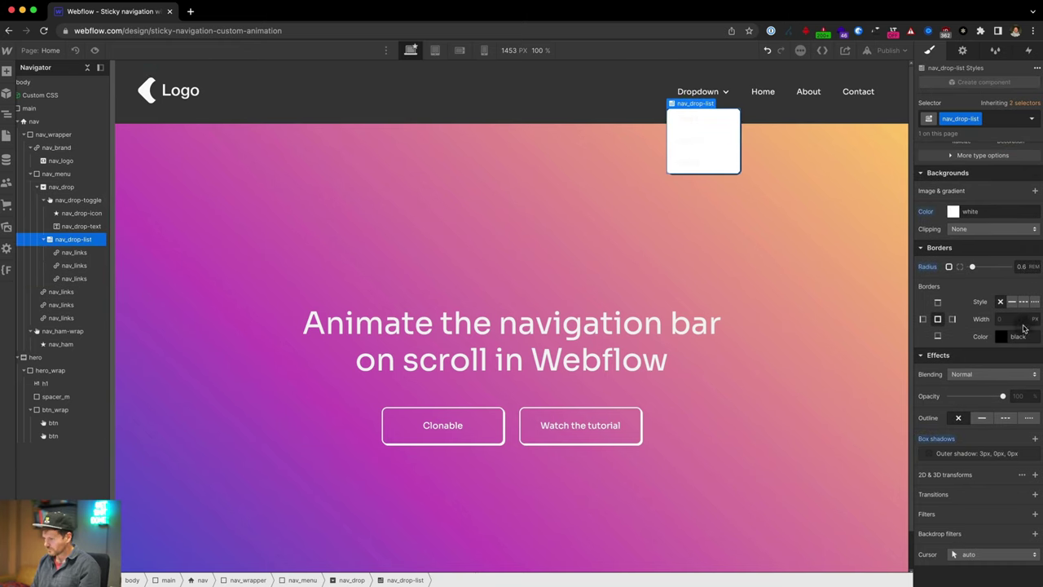
left_click(1011, 302)
left_click(1001, 319)
type("2")
left_click(1019, 336)
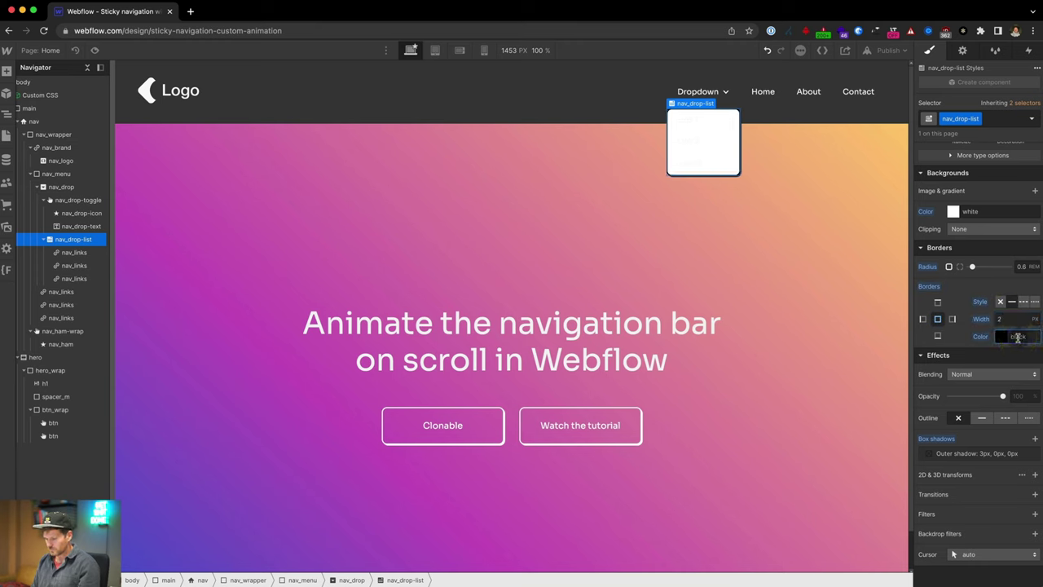
type("343434")
key("Return")
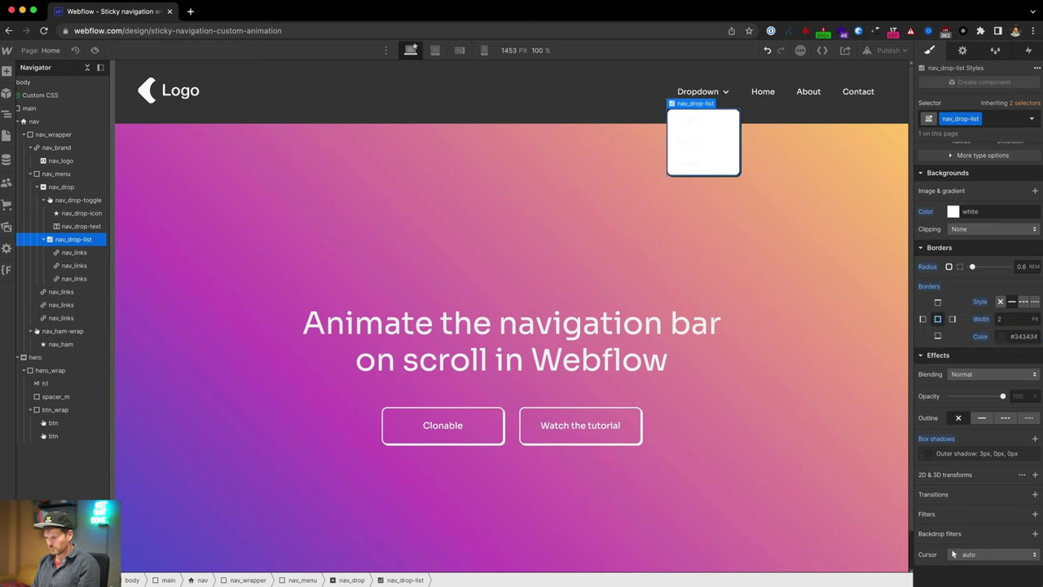
left_click(687, 127)
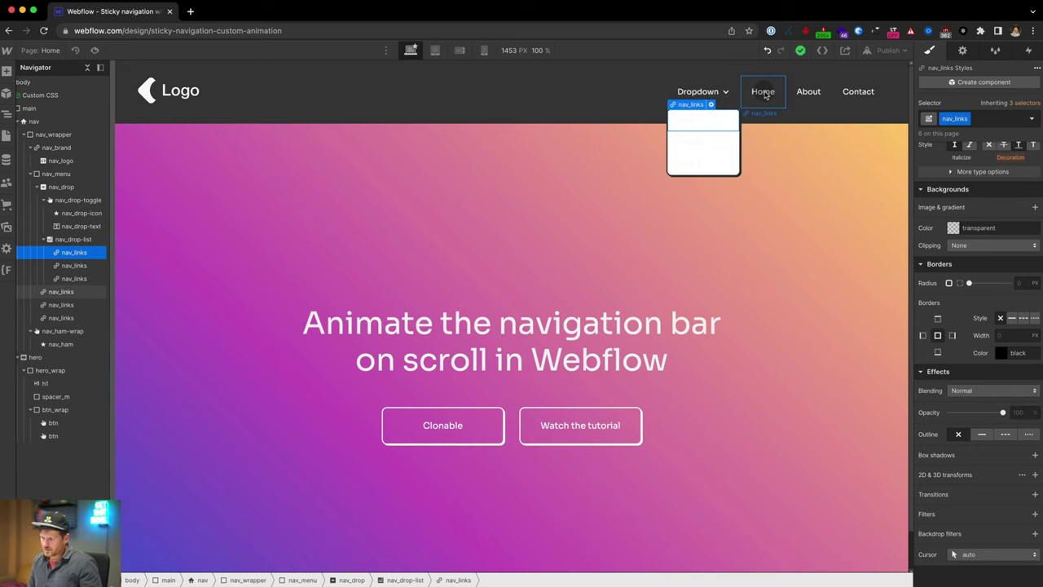
left_click(762, 94)
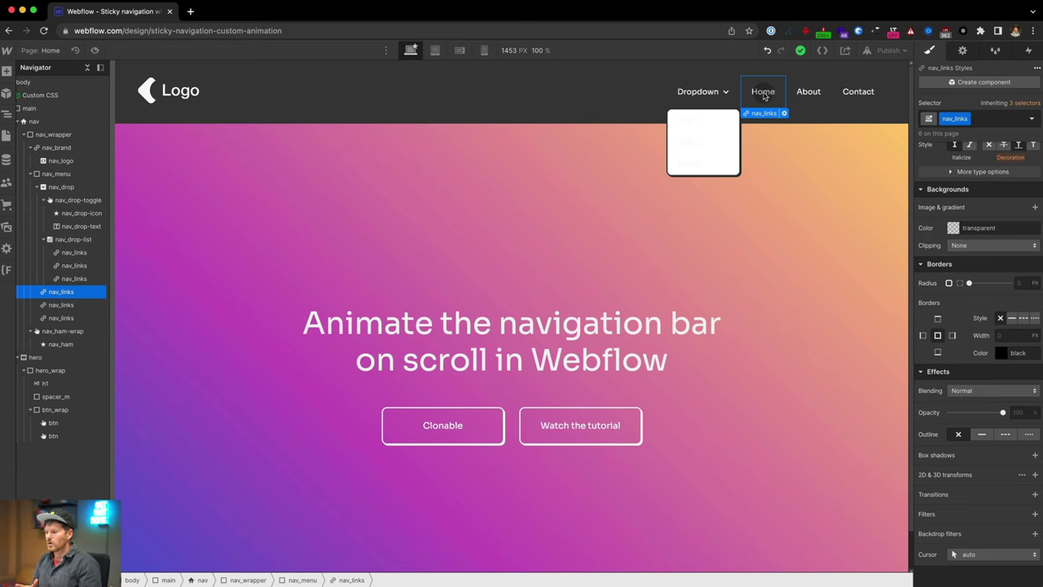
scroll(1003, 245, "up", 10)
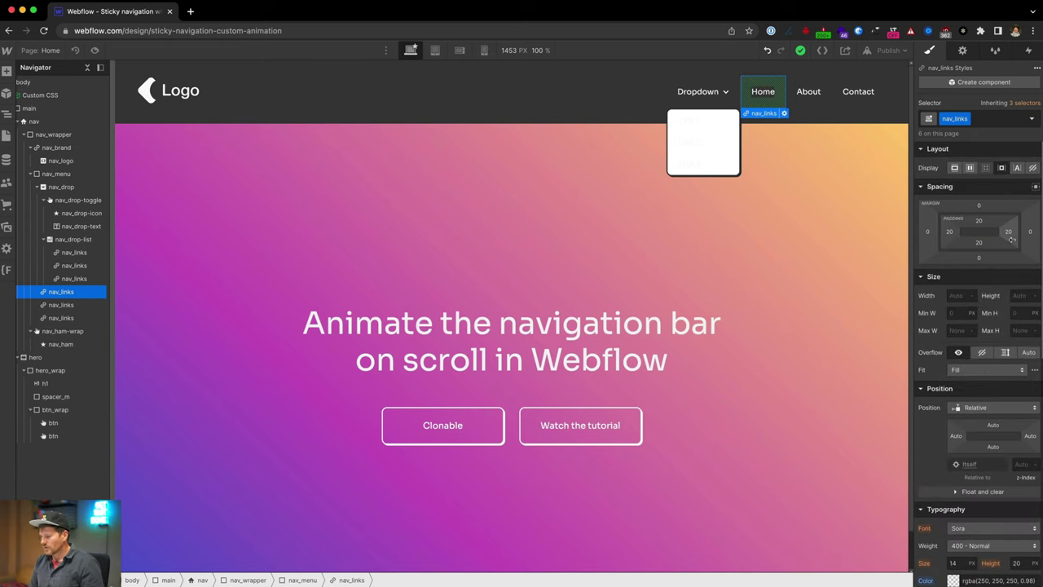
scroll(1011, 238, "down", 1)
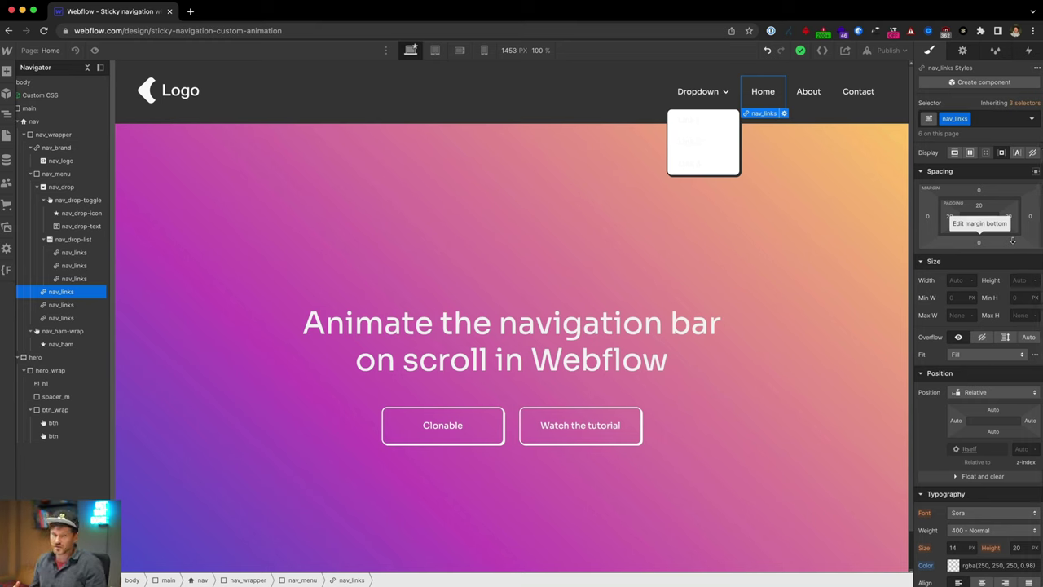
left_click(685, 123)
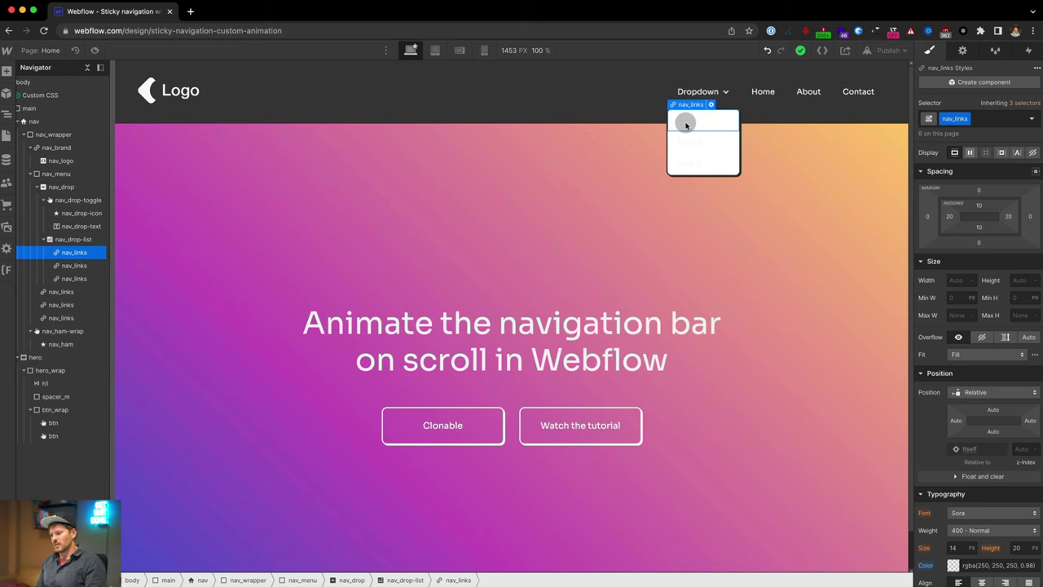
left_click(756, 94)
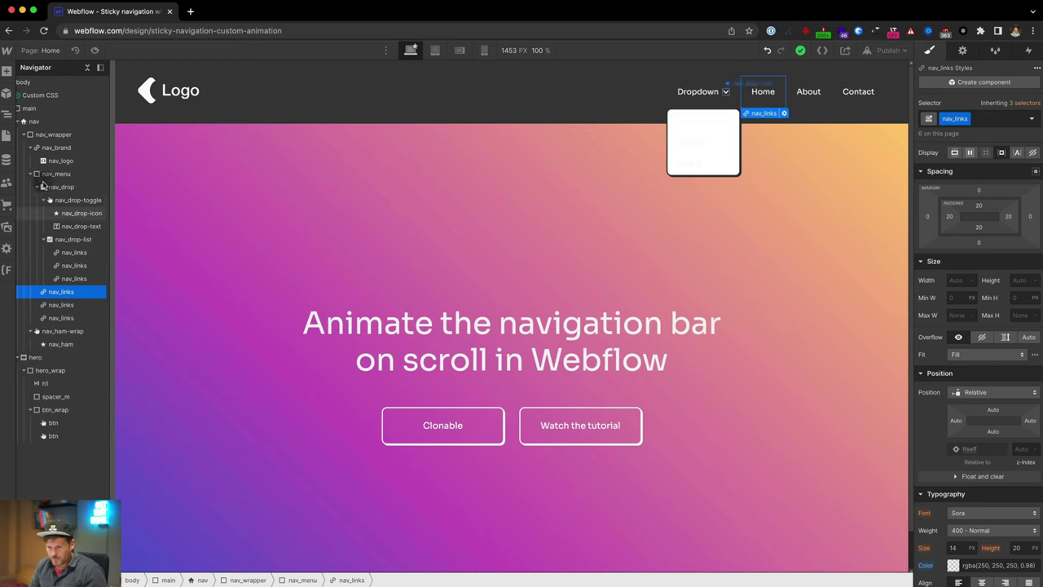
left_click(43, 239)
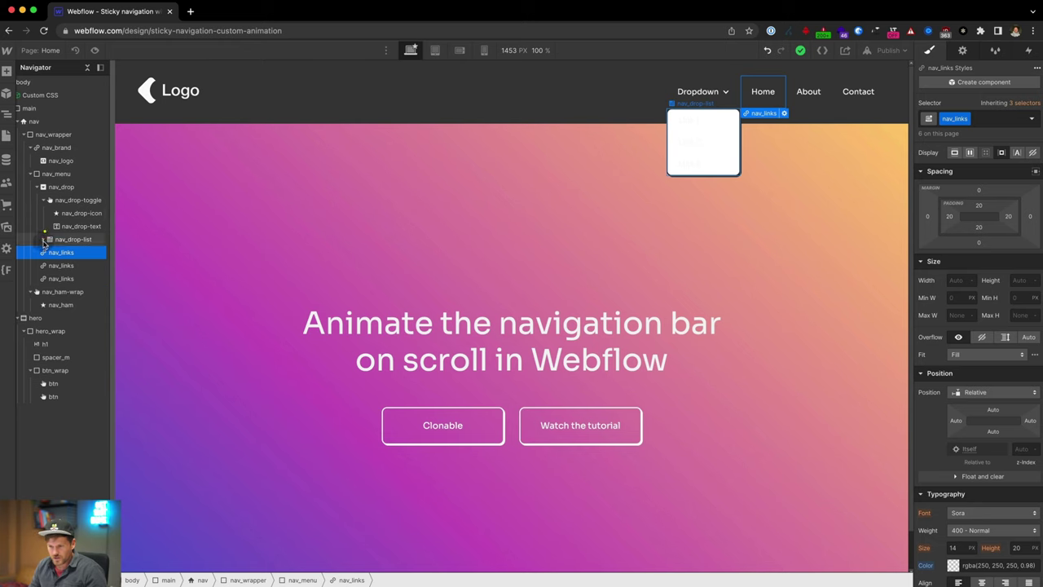
- Add a Div Block classed nav_menu-wrap as the first child of nav_menu
left_click(37, 188)
left_click(51, 174)
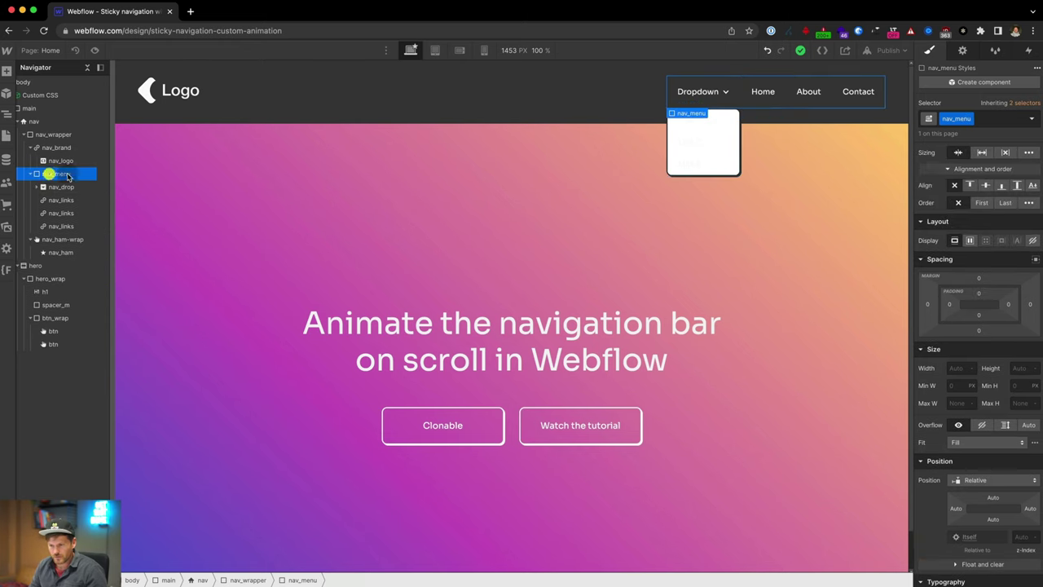
key("super+e")
type("div")
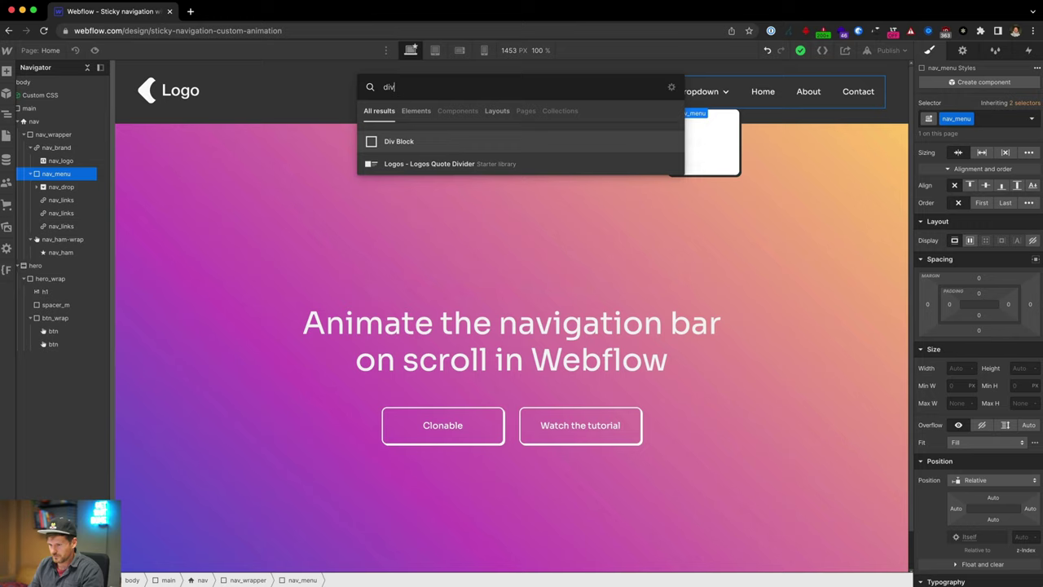
key("Return")
key("super+Return")
type("nav")
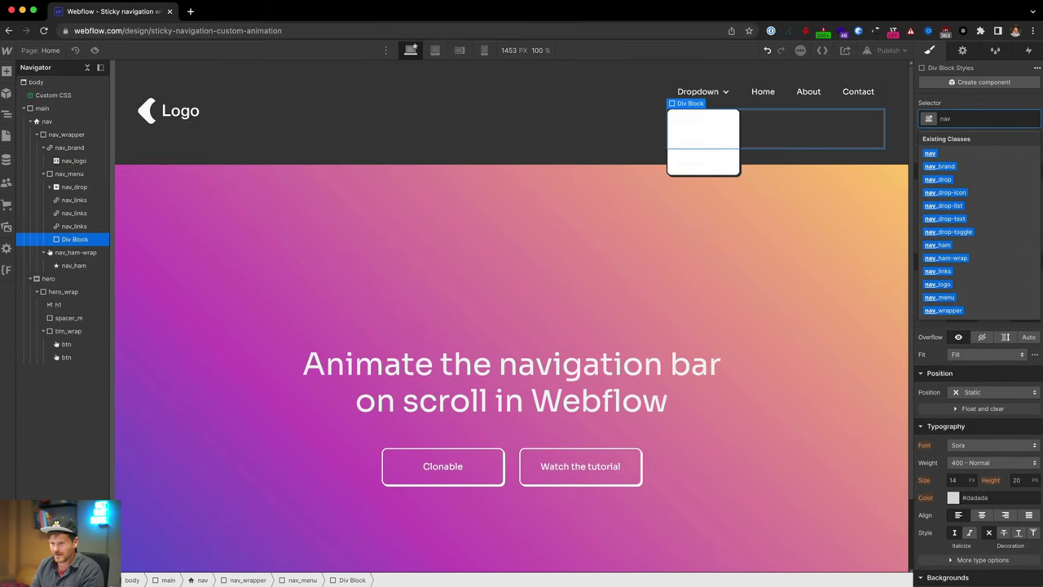
type("_menu-wrap")
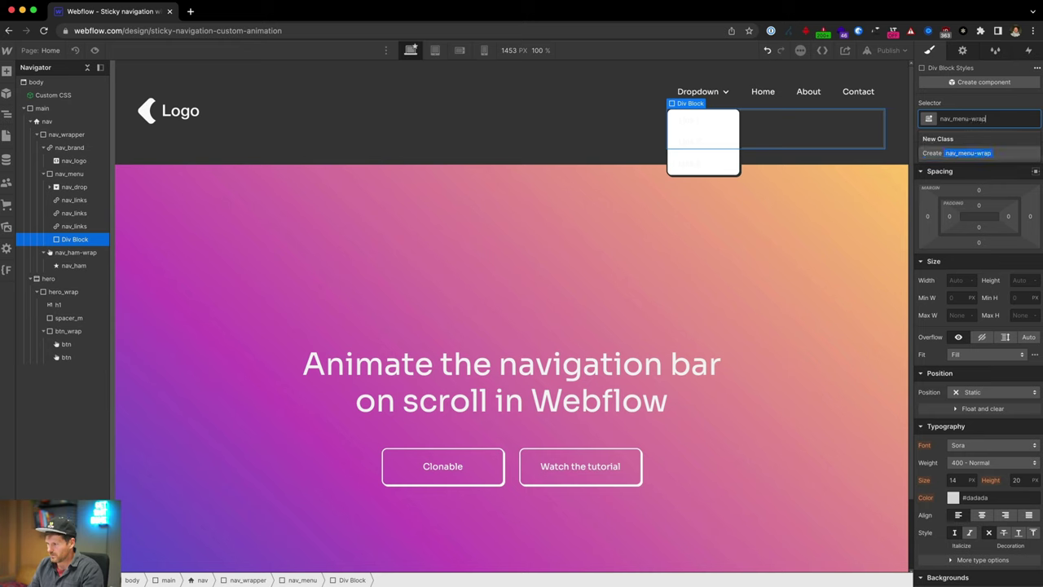
key("Return")
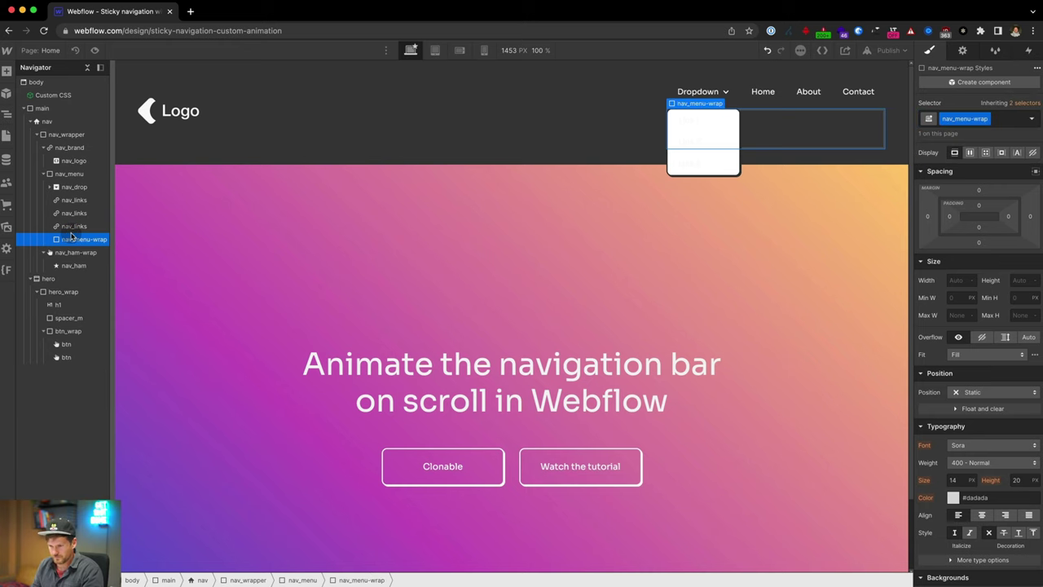
left_click_drag(71, 235, 67, 181)
- Rename the nav_wrapper class to nav_wrap
left_click(64, 135)
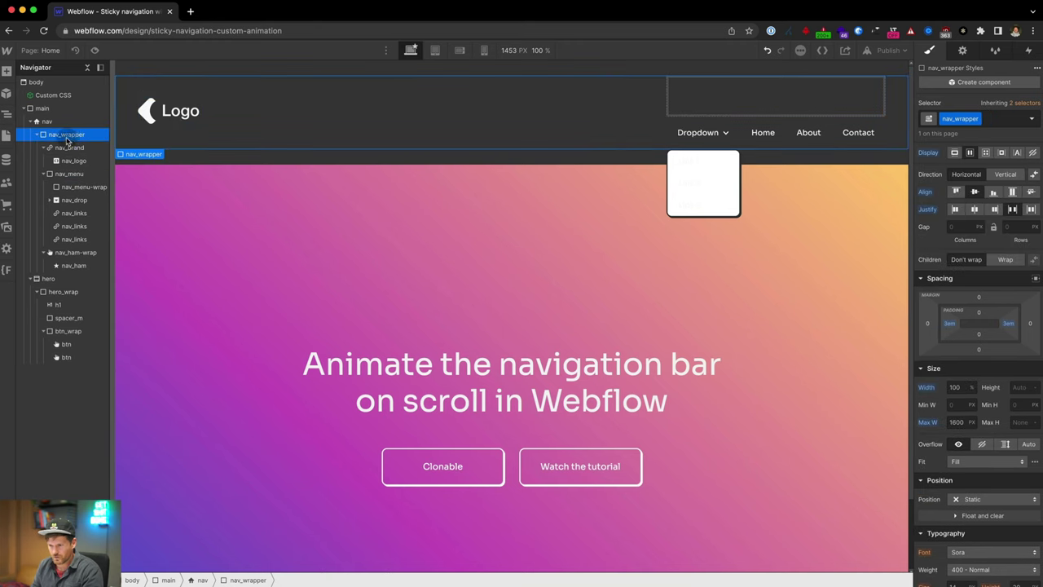
double_click(950, 119)
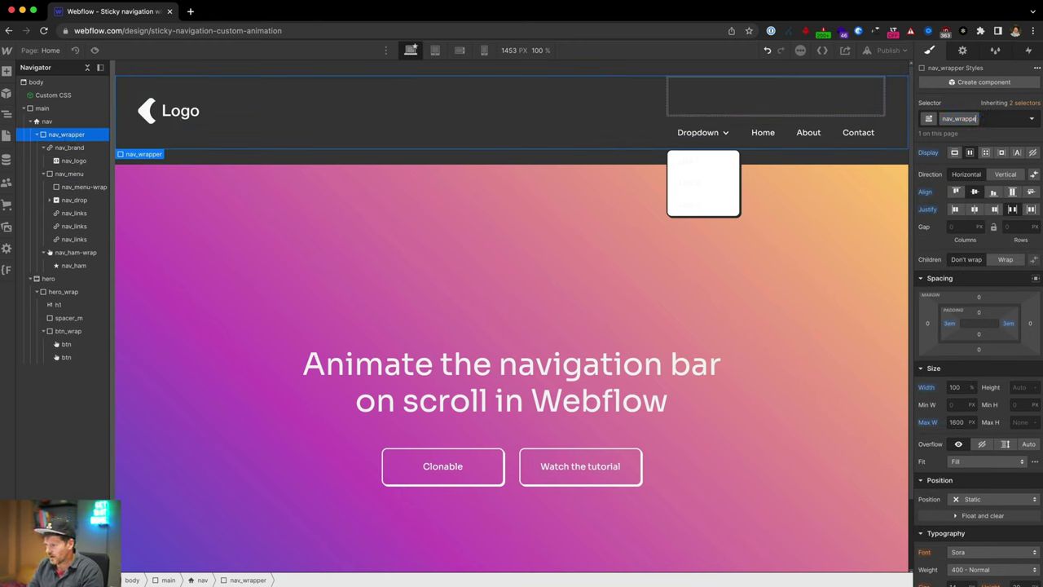
key("Return")
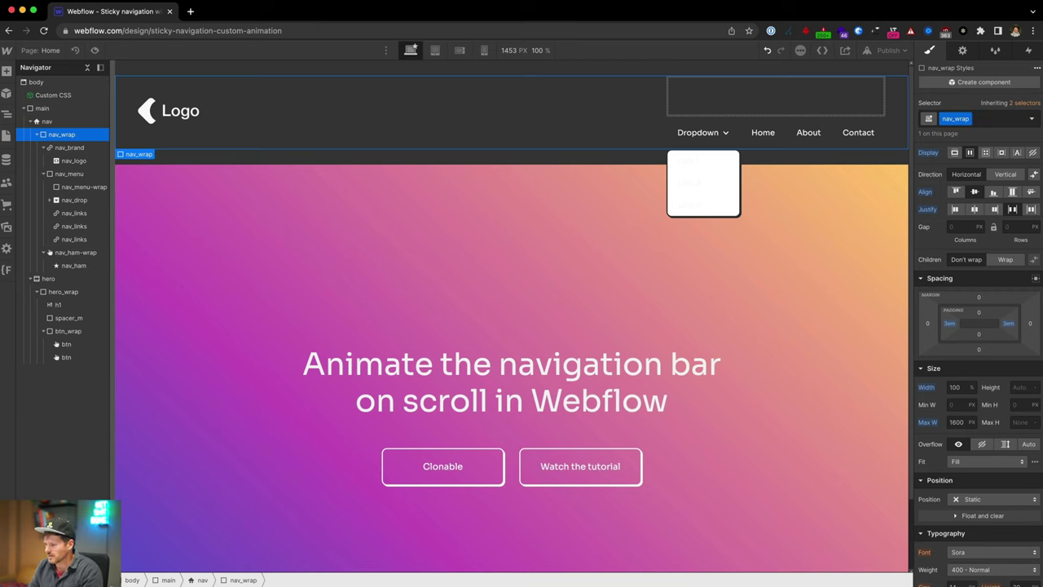
- Move nav_drop and the Home, About and Contact links into nav_menu-wrap
left_click(85, 186)
left_click(84, 200)
left_click_drag(94, 198, 85, 187)
left_click(72, 214)
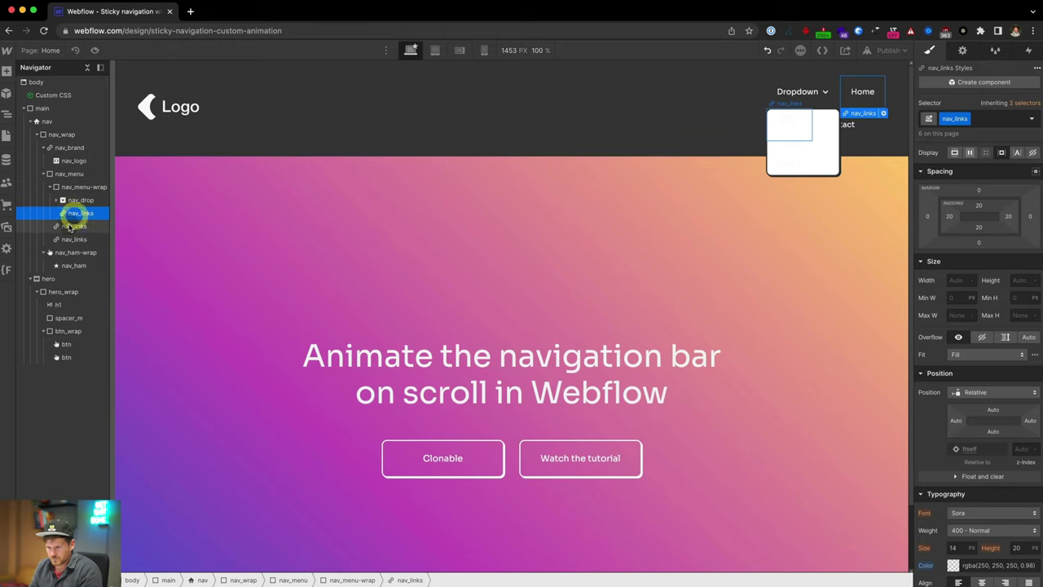
left_click(82, 225)
left_click_drag(83, 241, 86, 239)
left_click(75, 187)
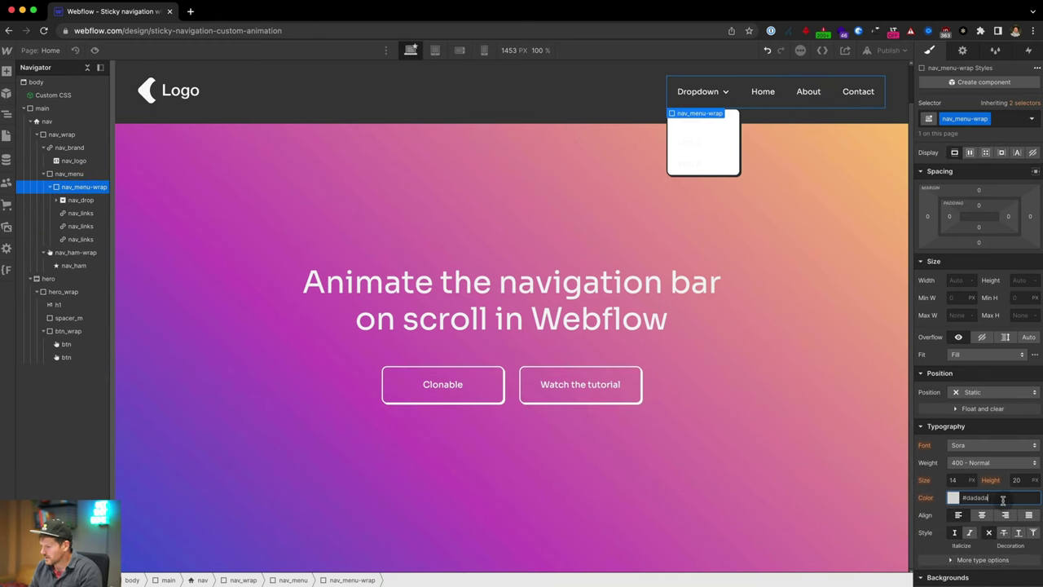
- Set the nav text colour to #fafafa, resetting the Home link and applying it to nav_menu-wrap
triple_click(1003, 499)
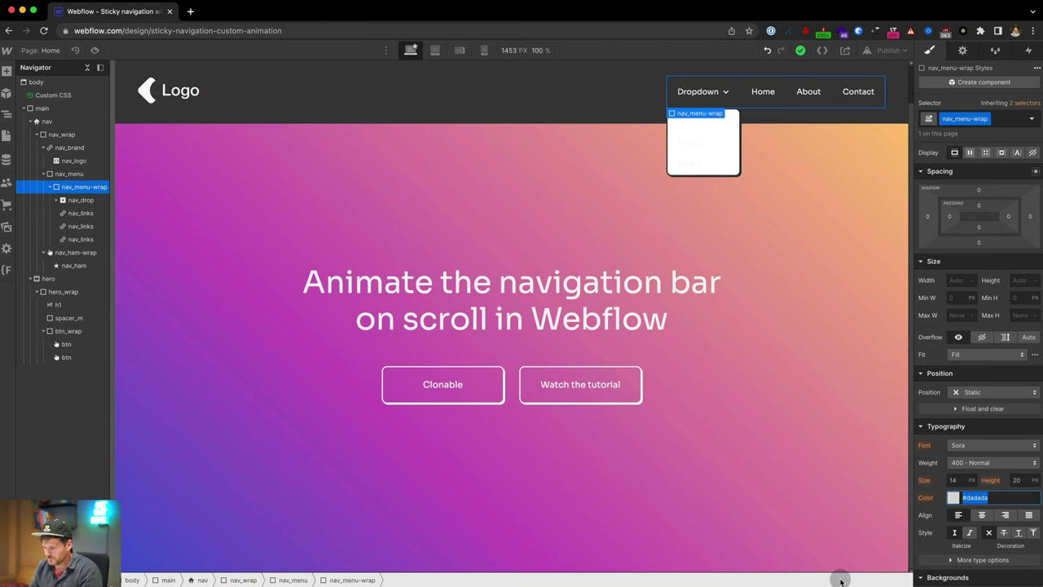
type("fafafa")
key("Return")
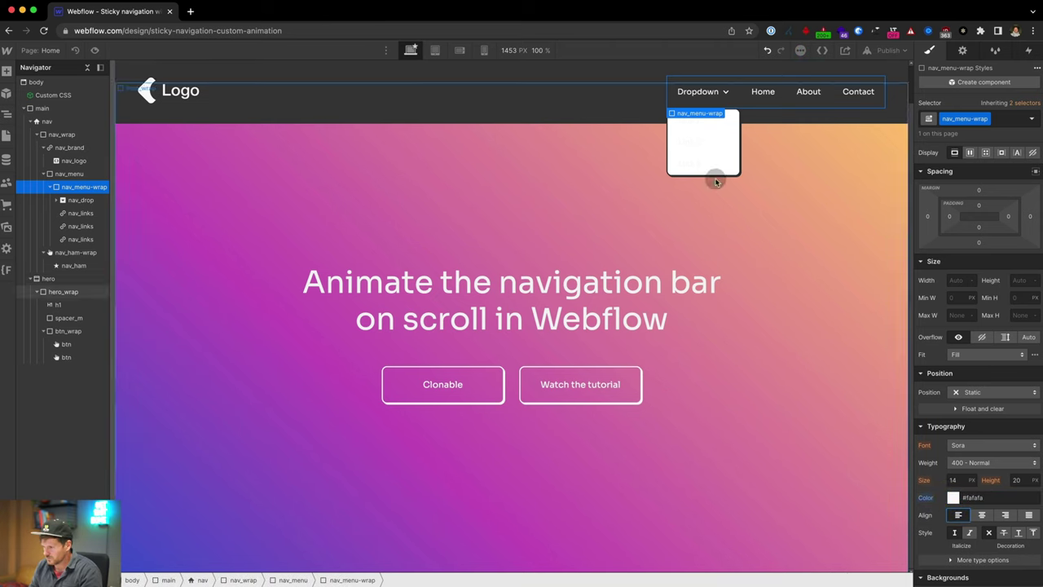
left_click(758, 97)
scroll(938, 440, "down", 3)
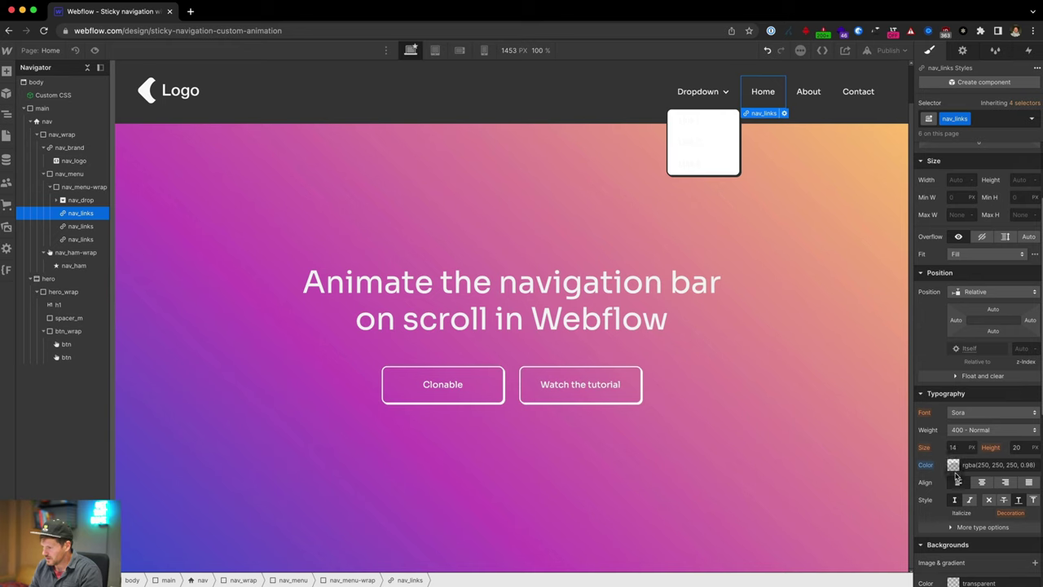
left_click(926, 464, "alt")
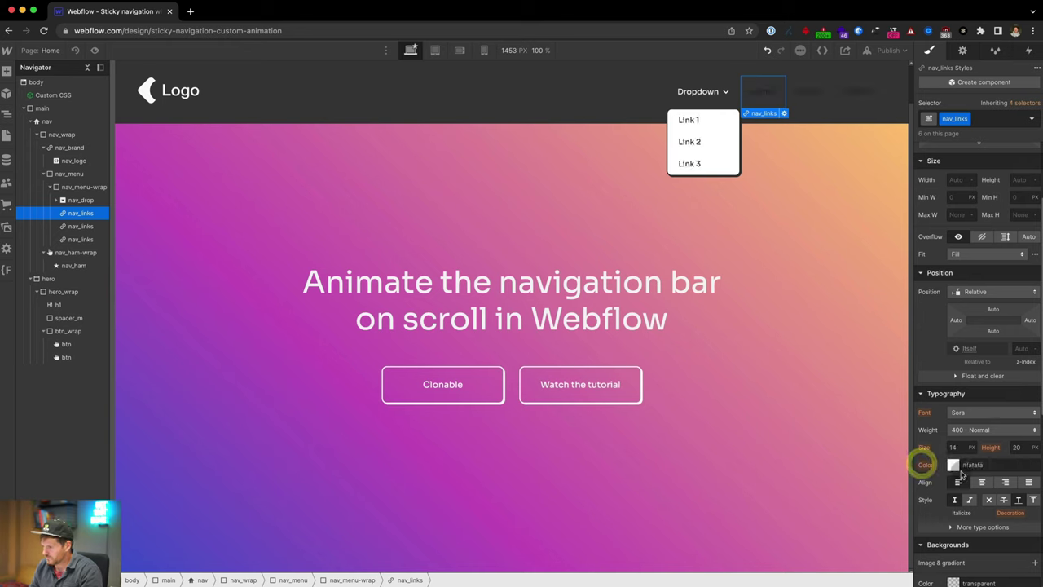
left_click(763, 89)
scroll(938, 443, "down", 5)
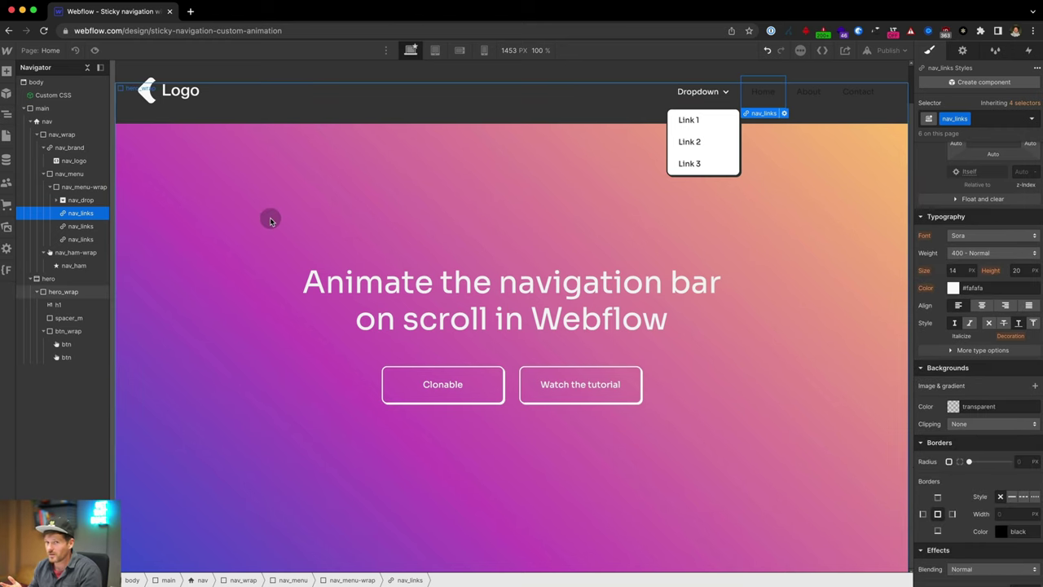
left_click(81, 187)
scroll(976, 213, "up", 2)
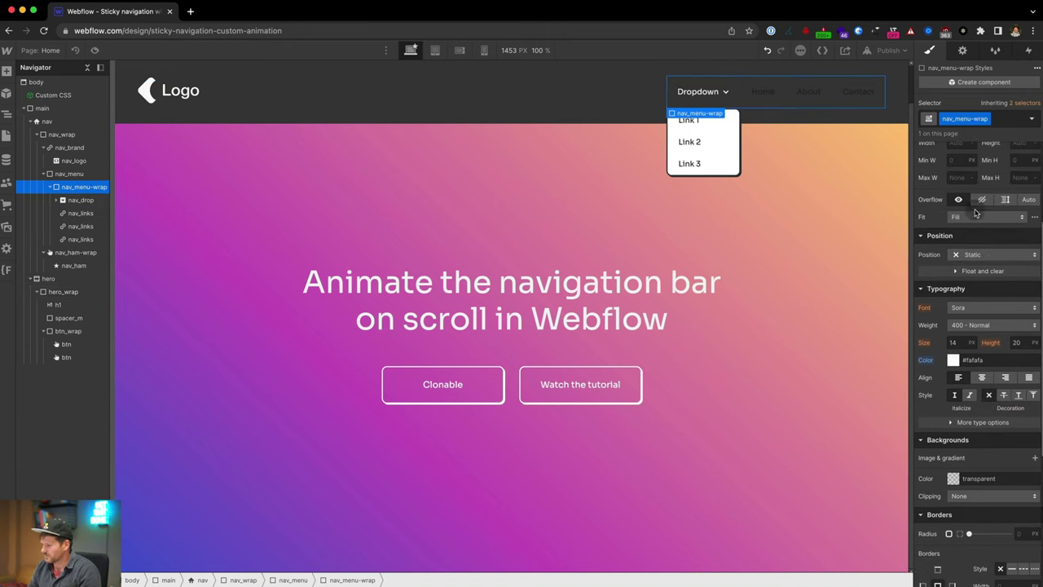
left_click(927, 366)
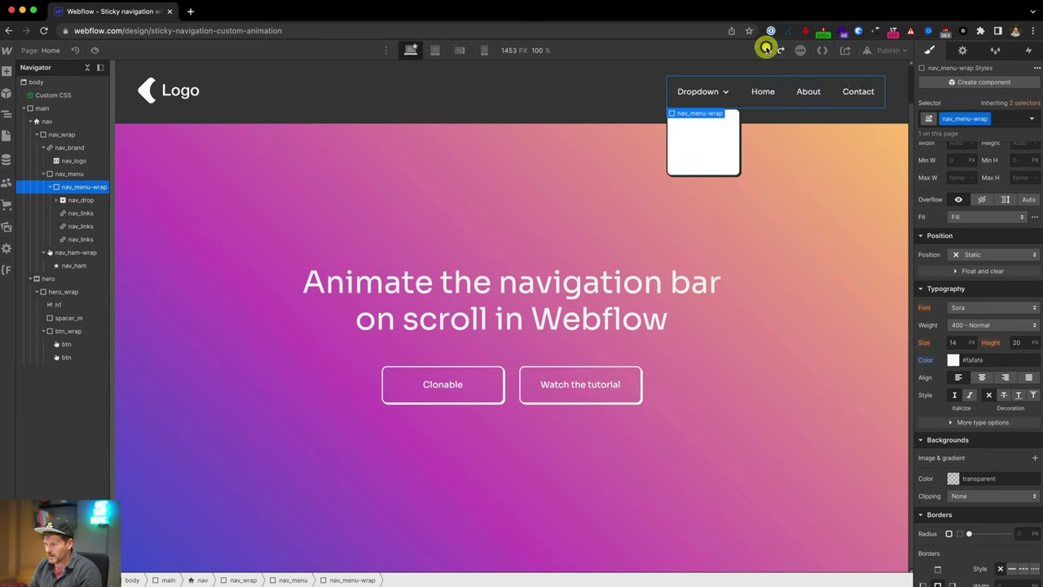
- Undo back to before nav_menu-wrap was added, then rename nav_wrapper's class to nav_wrap
left_click(766, 49)
left_click(767, 48)
left_click(766, 49)
left_click(766, 49)
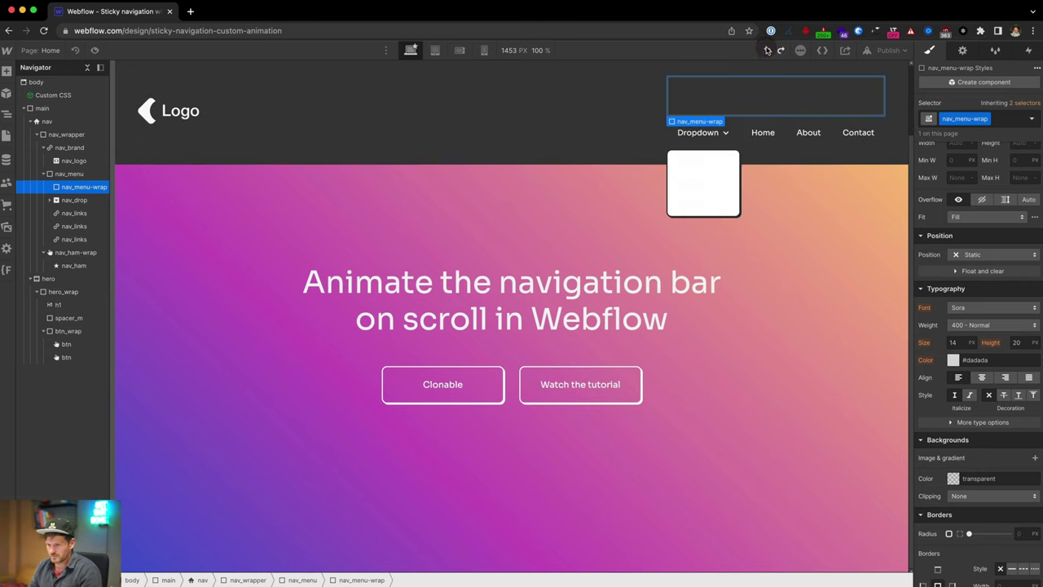
left_click(766, 49)
left_click(766, 50)
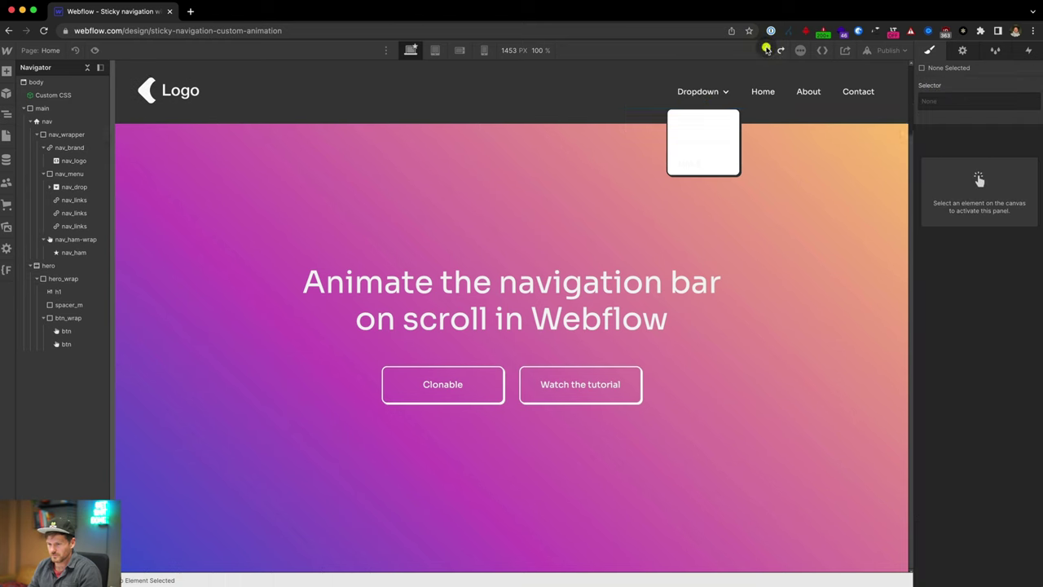
left_click(66, 136)
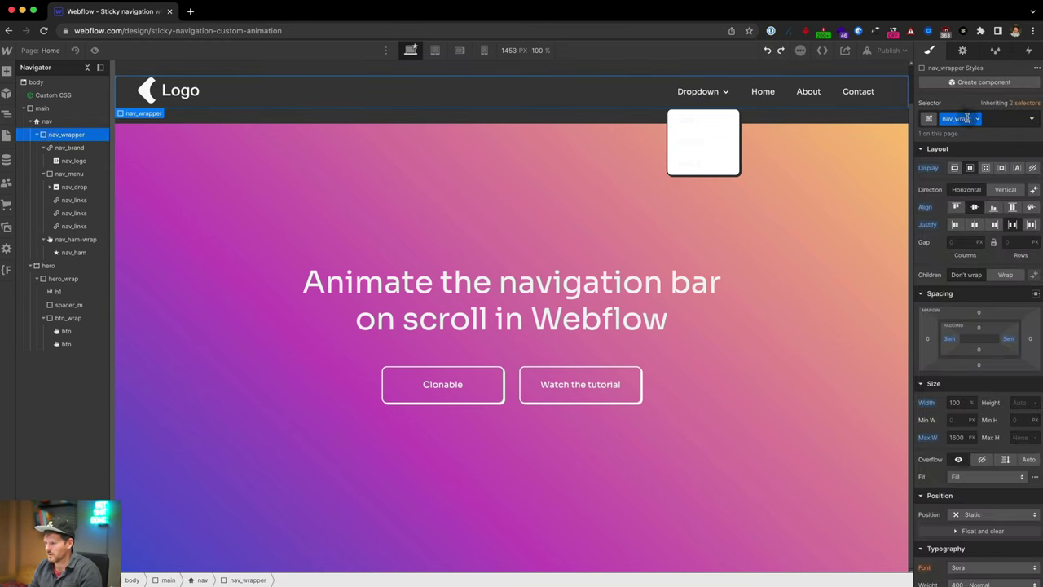
key("Return")
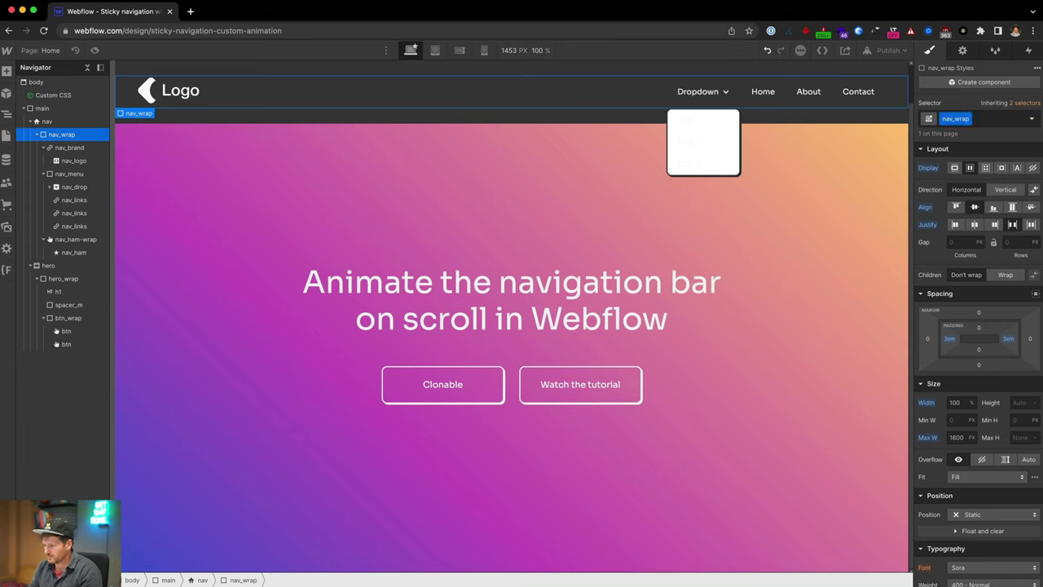
- Give the first dropdown link combo class is-nav-drop with #343434 text colour
left_click(691, 123)
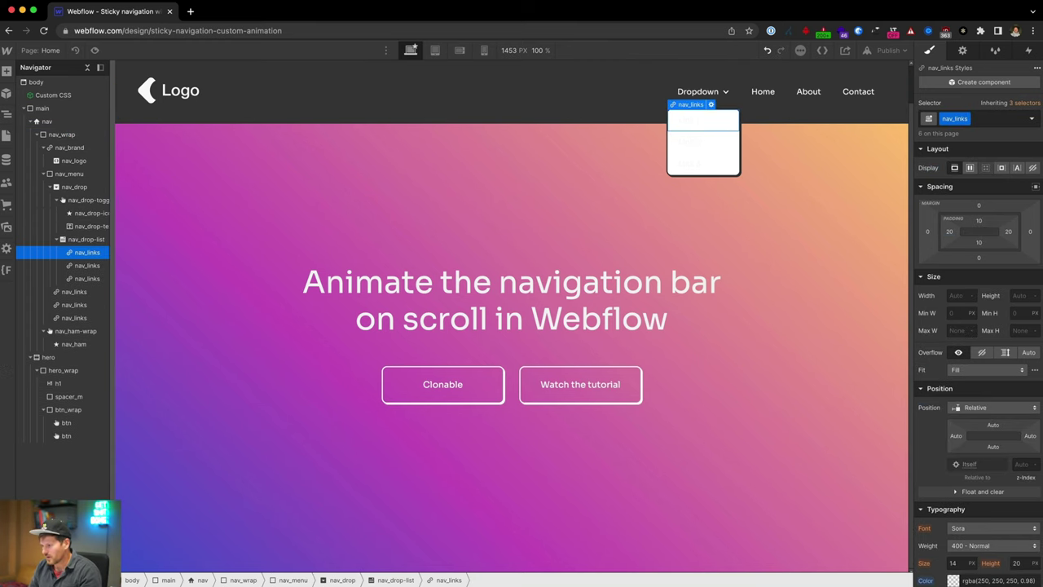
left_click(990, 120)
type("is-nav")
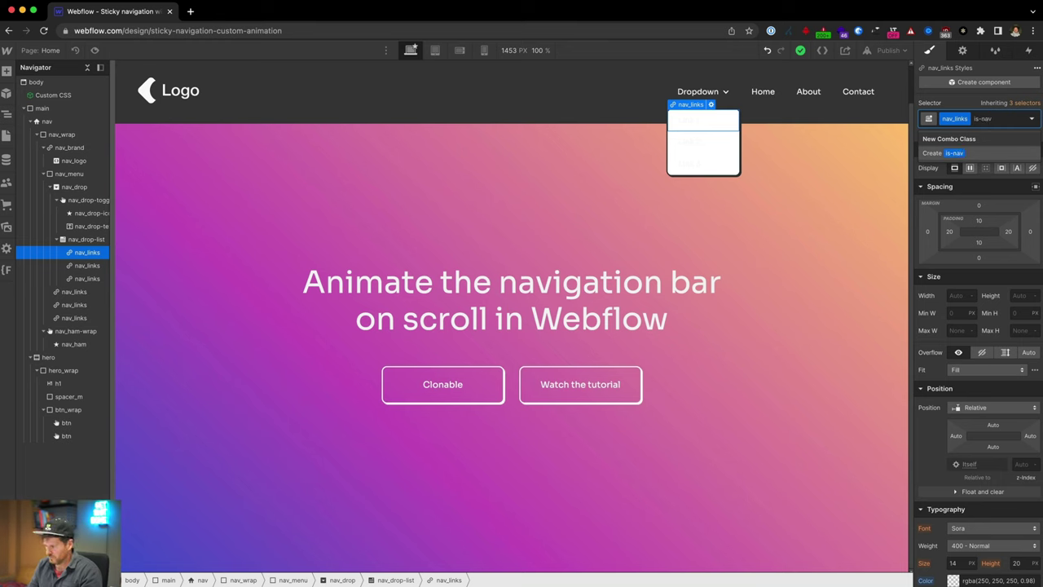
type("-drop")
key("Return")
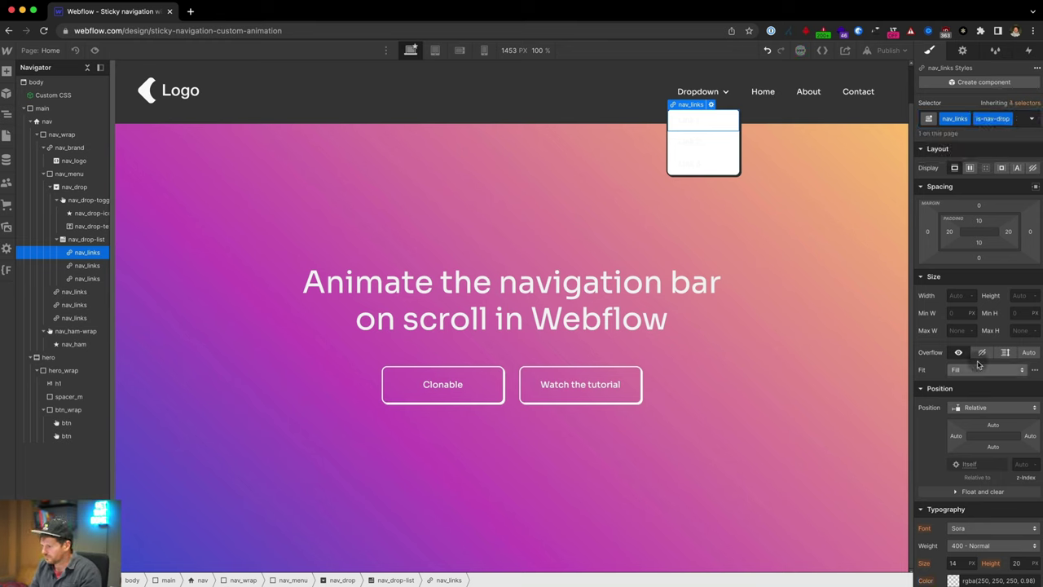
scroll(960, 311, "down", 5)
scroll(960, 310, "down", 1)
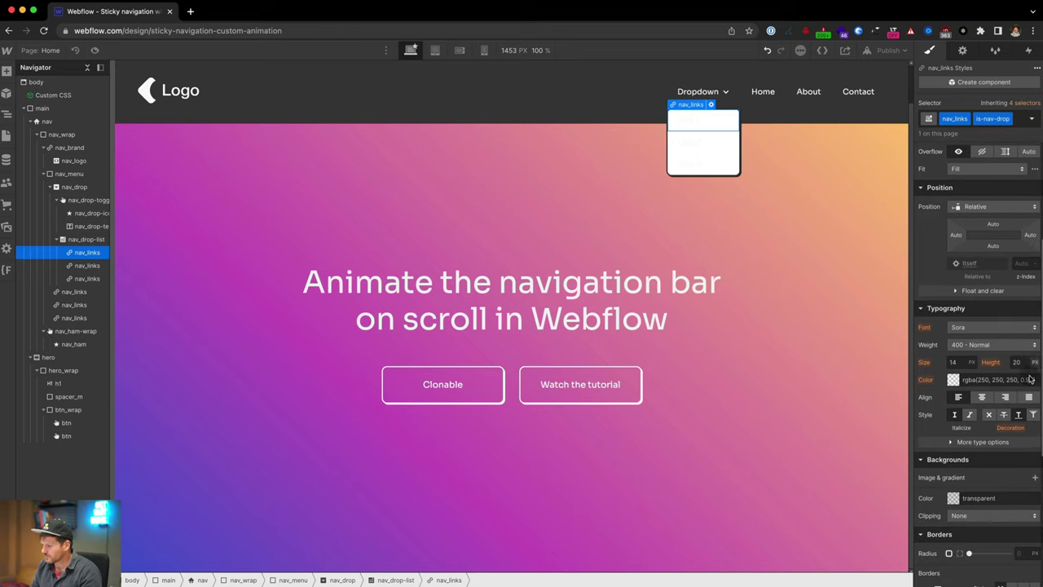
left_click(990, 381)
type("343434")
key("Return")
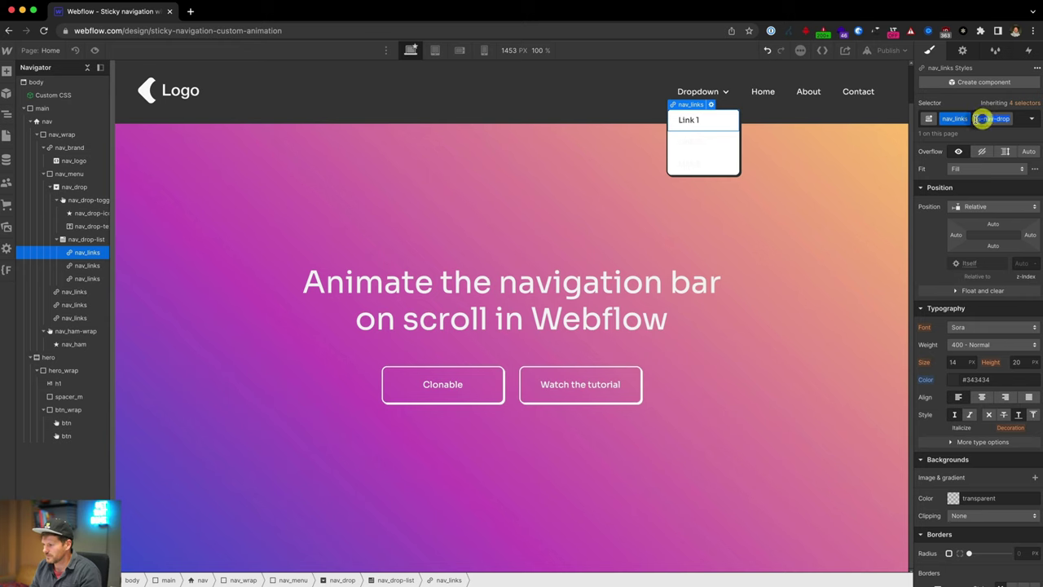
- Apply the is-nav-drop combo class to another dropdown link
left_click(73, 278)
key("super+Return")
type("is-nav-drop")
key("Return")
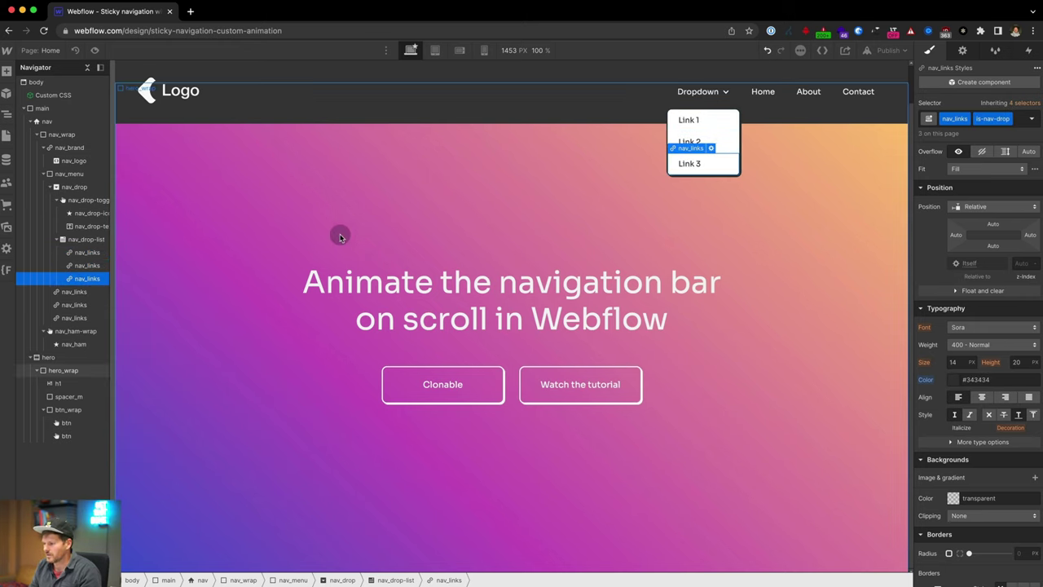
- Set the dropdown links' padding to 0.9em top/bottom and 1.4em left/right
left_click(477, 196)
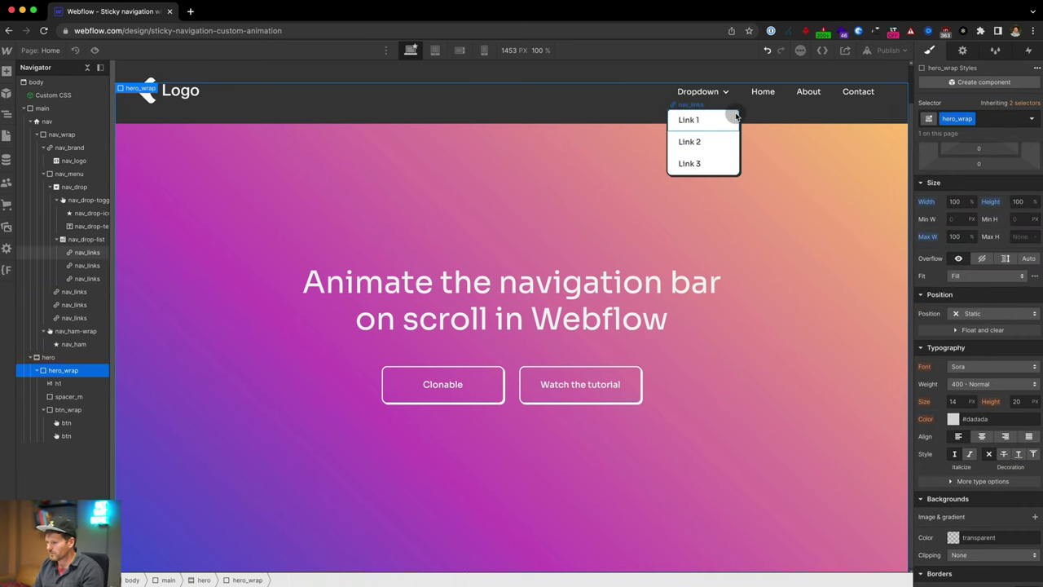
left_click(733, 120)
scroll(924, 281, "down", 5)
scroll(924, 280, "up", 5)
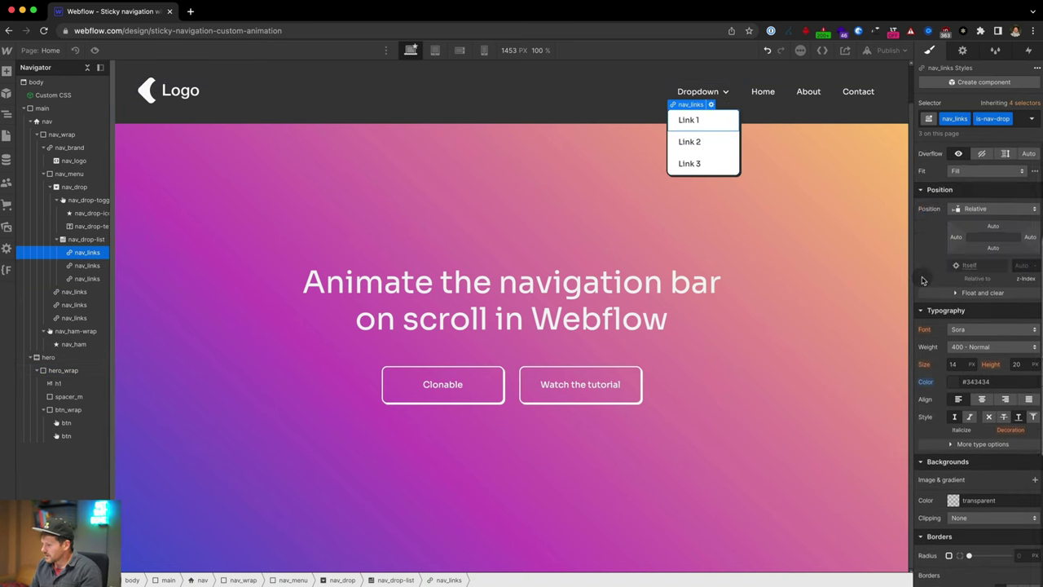
scroll(967, 234, "up", 1)
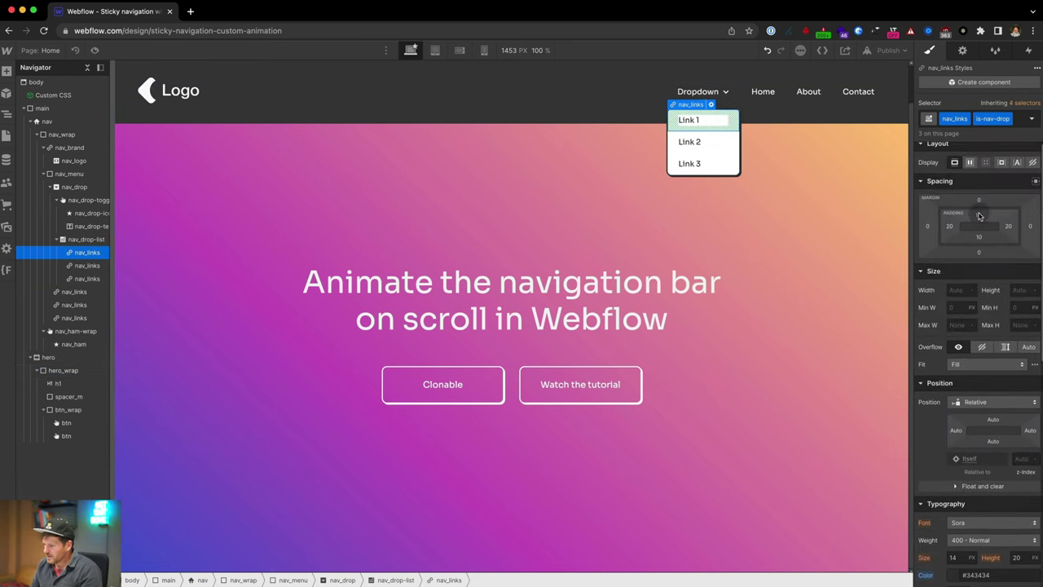
left_click(979, 214)
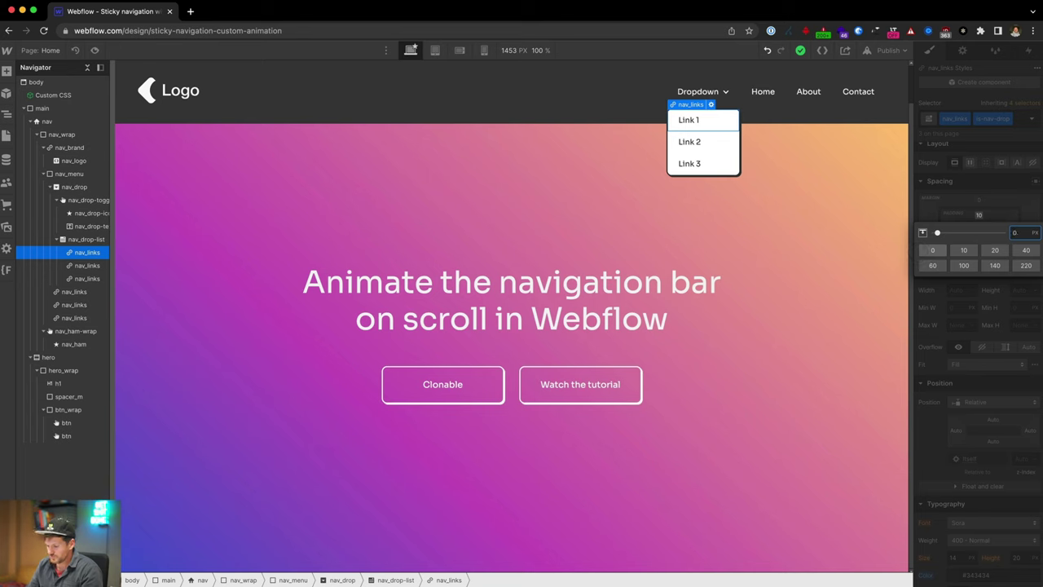
key("Return")
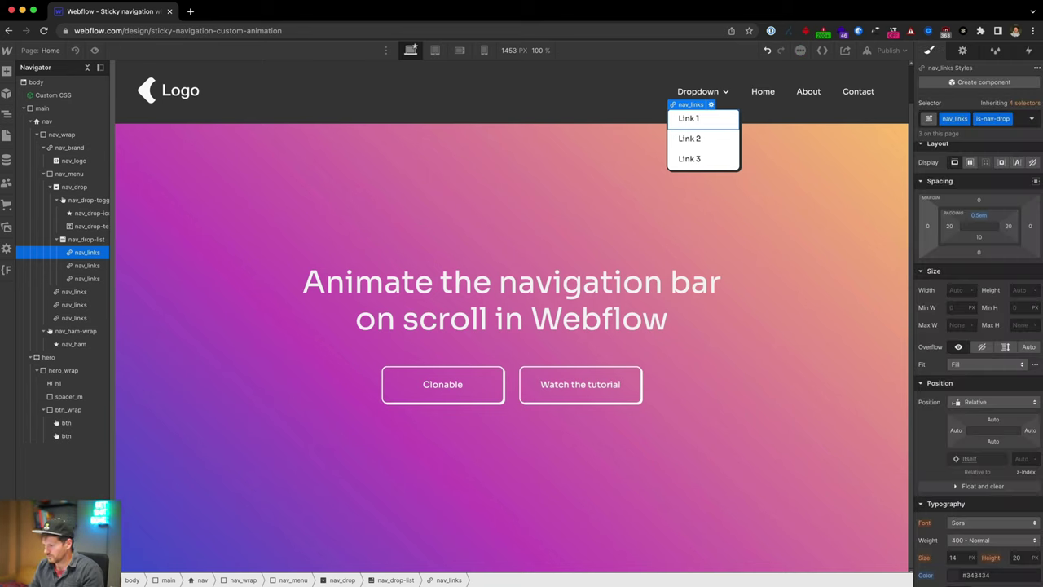
left_click_drag(980, 214, 947, 227)
left_click(948, 227)
type("1em")
key("Return")
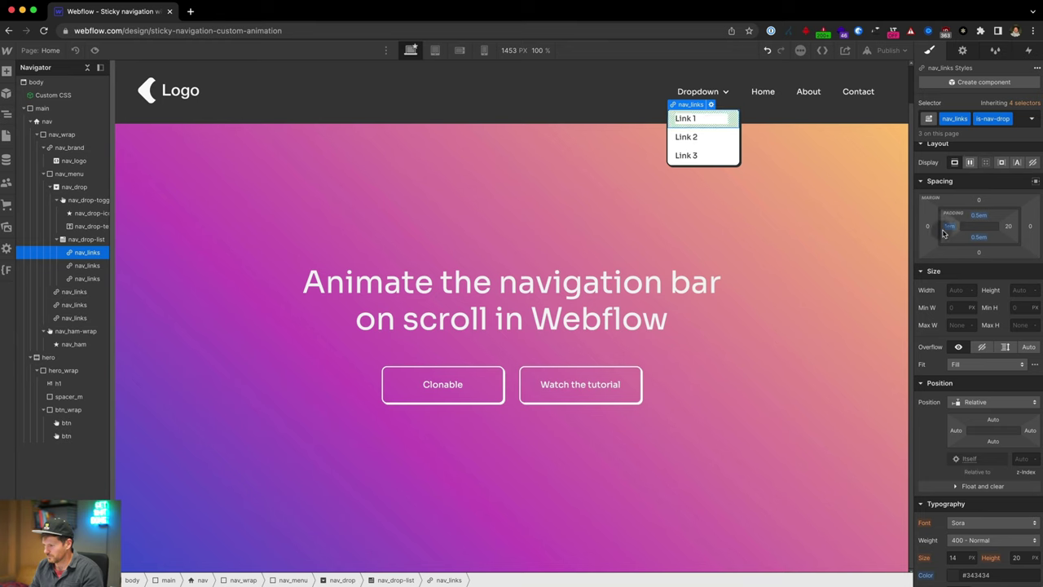
left_click_drag(945, 232, 947, 229)
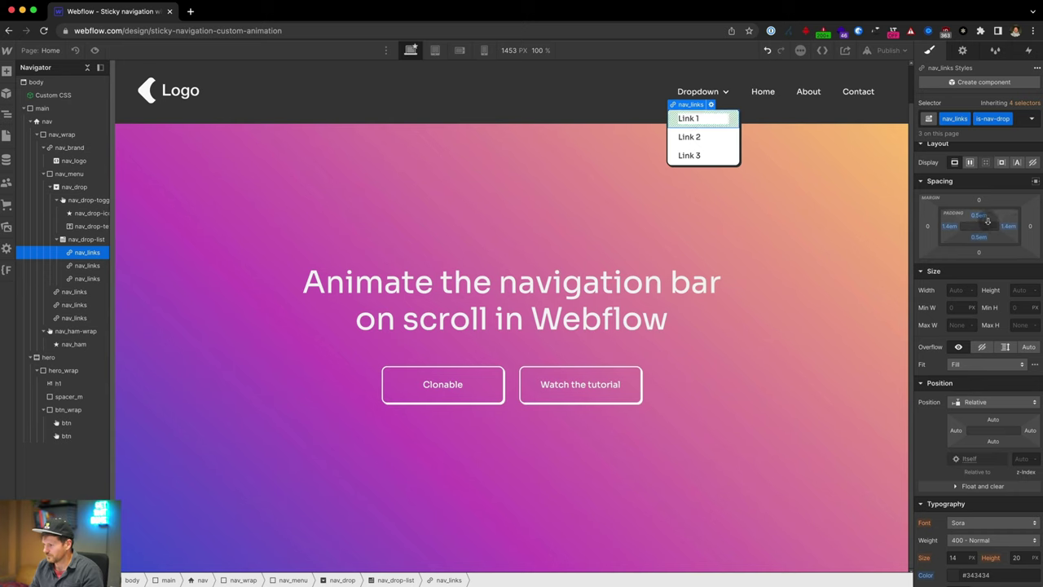
left_click_drag(985, 217, 984, 219)
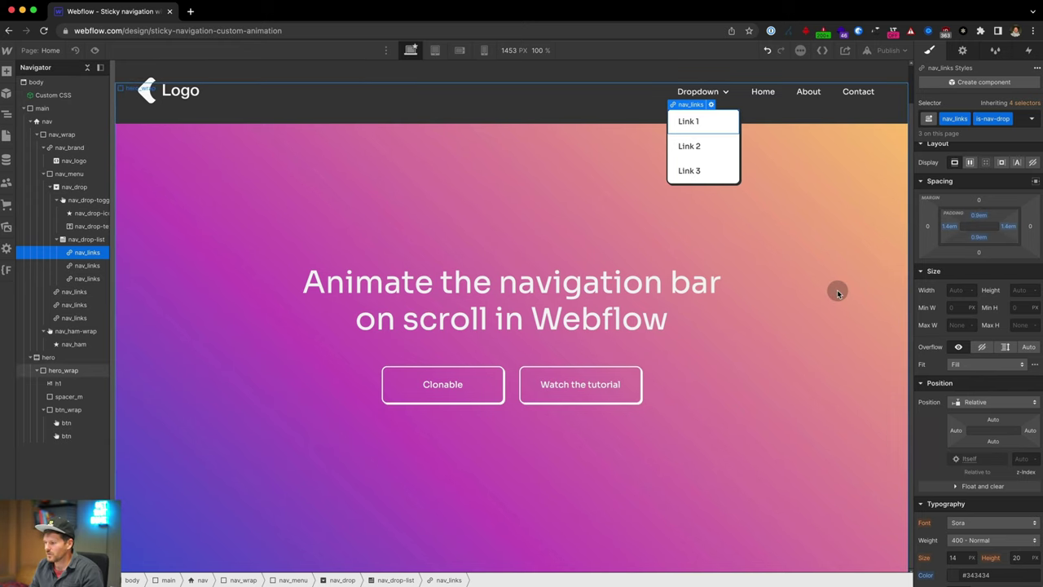
- Give the dropdown links a 13em minimum width
left_click(960, 307)
type("16em")
key("Return")
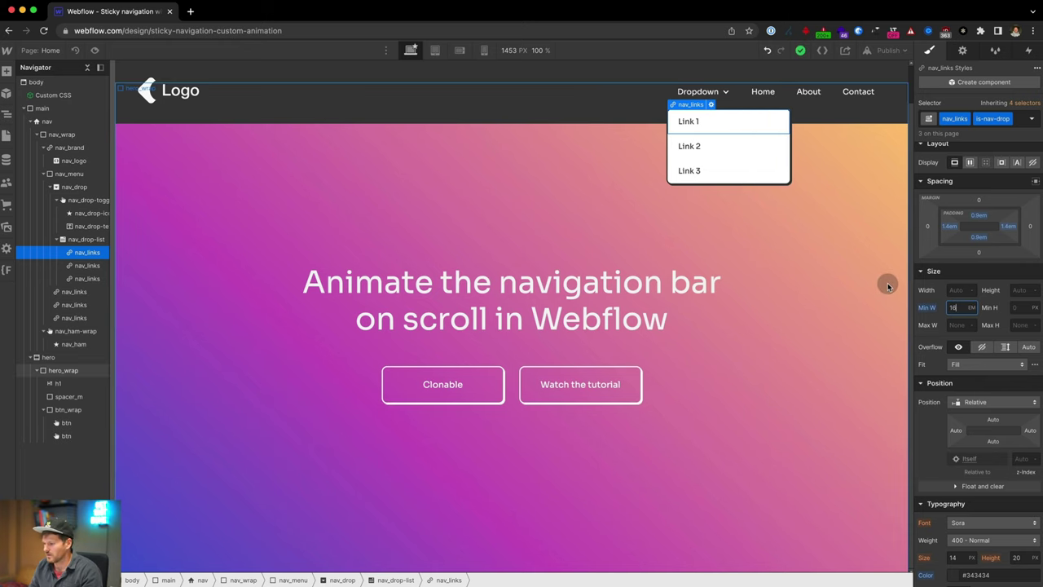
key("Down")
key("Down")
key("Down")
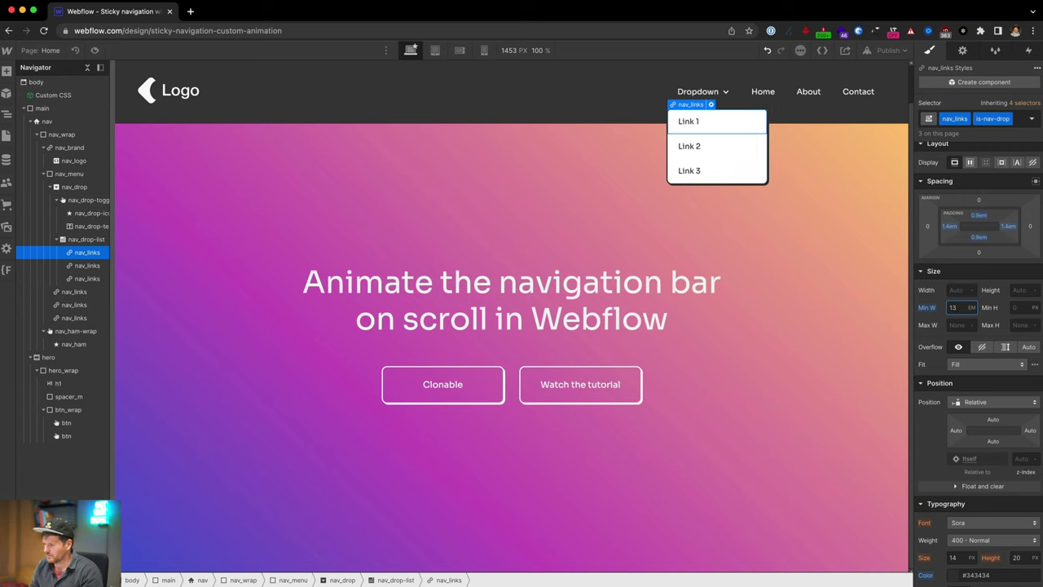
- Change the second dropdown link's text to Subpage
left_click(683, 121)
double_click(684, 120)
type("Subl")
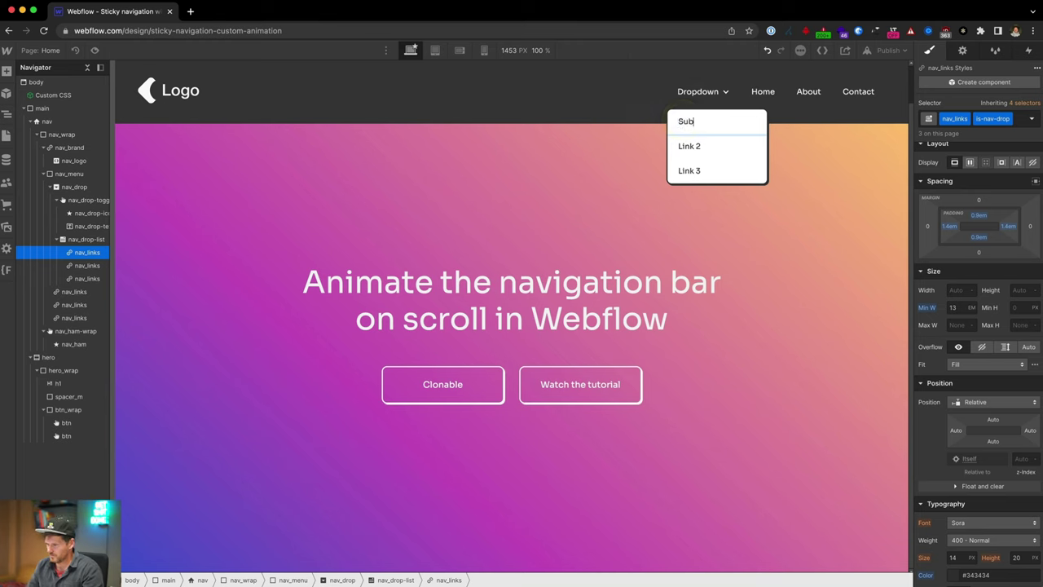
double_click(695, 148)
type("Sublink")
key("super+a")
type("Sub")
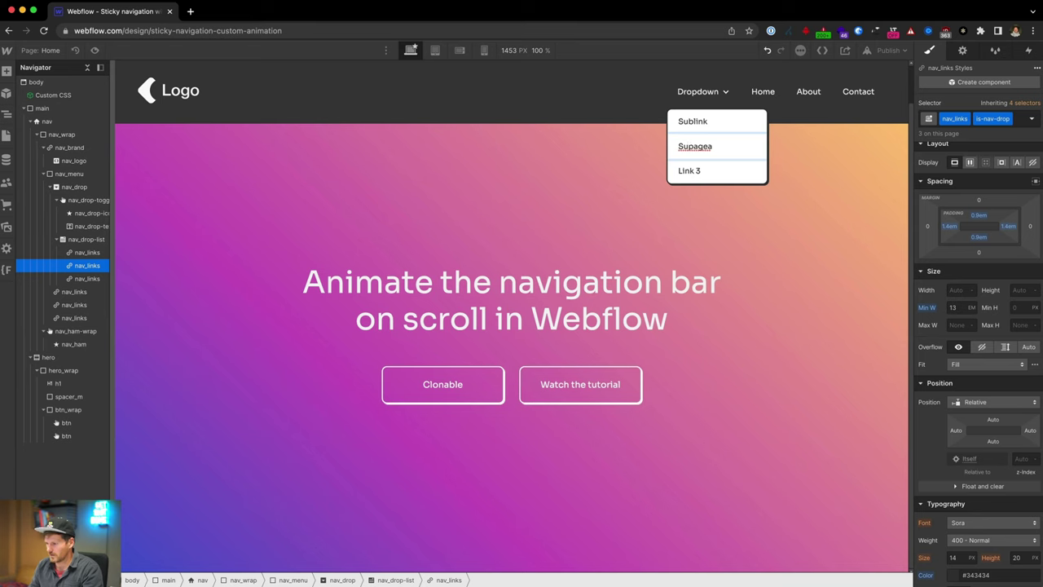
double_click(694, 145)
type("Subpag")
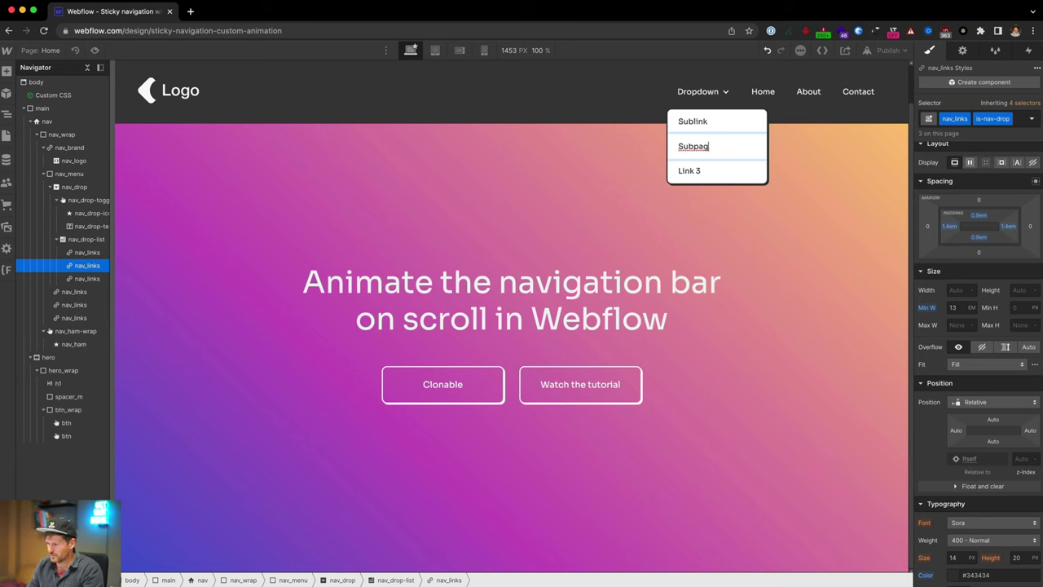
type("e")
key("super+a")
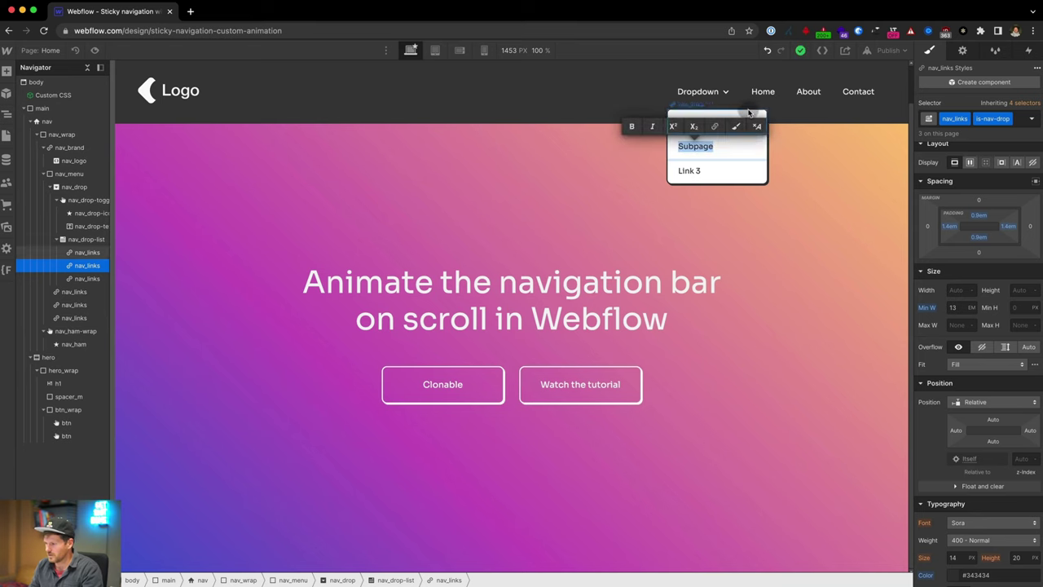
- Retype the third link as Another Subpage and the first as First Subpage
left_click(689, 171)
double_click(694, 170)
type("Another Subpage")
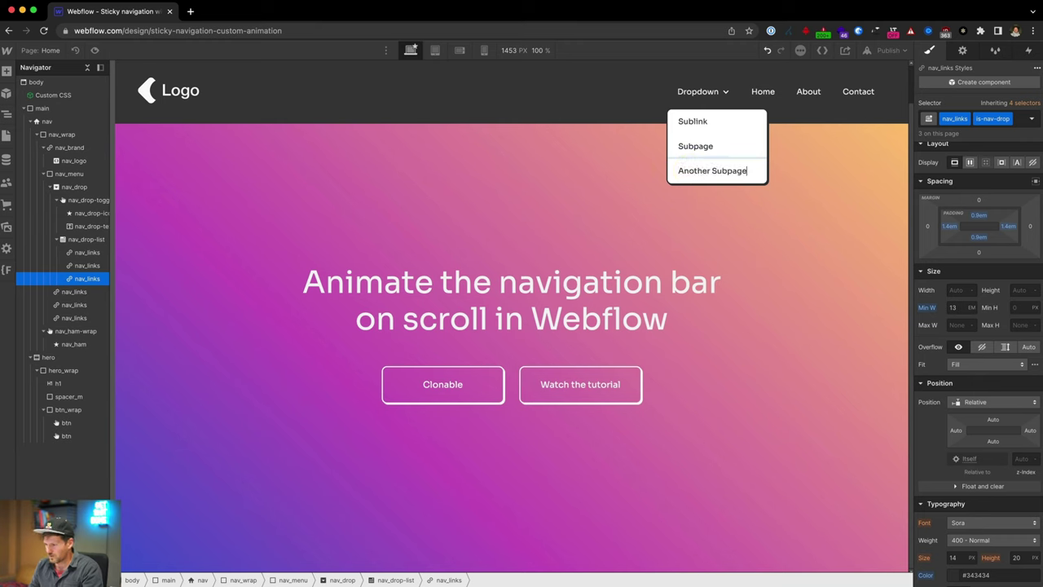
left_click(681, 121)
double_click(681, 121)
type("T")
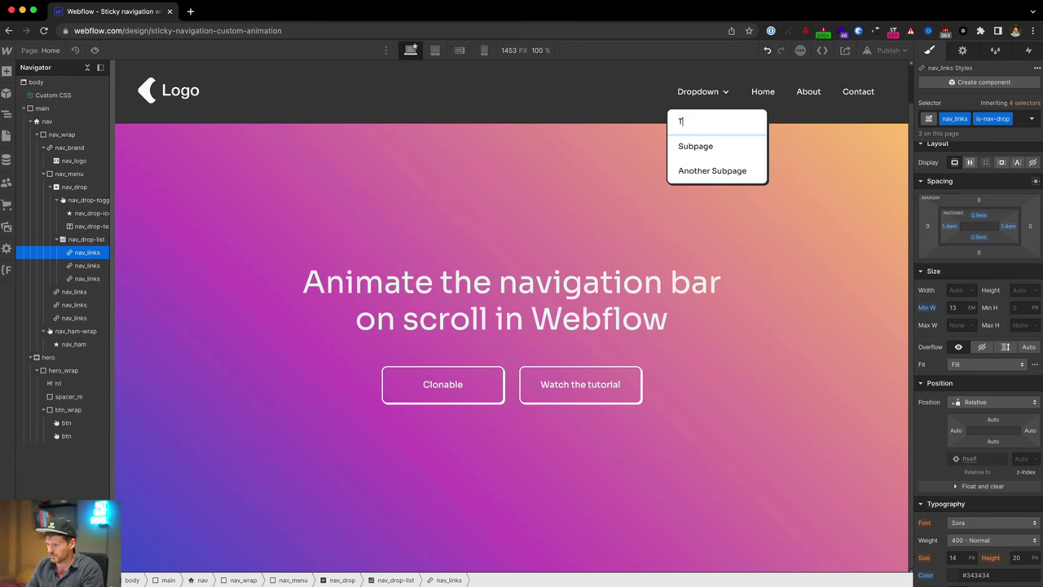
type("hrst Subpage")
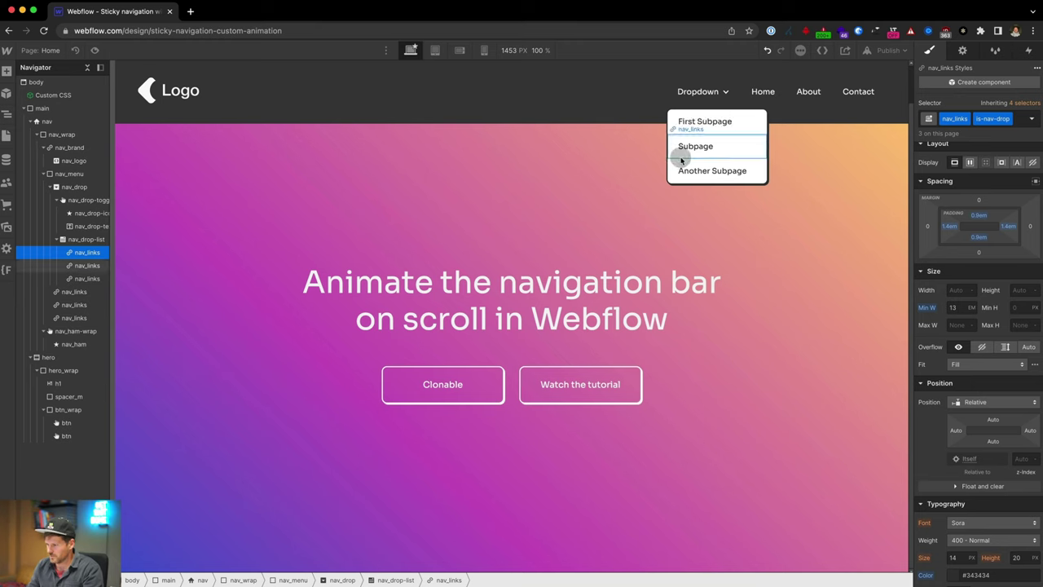
left_click(605, 196)
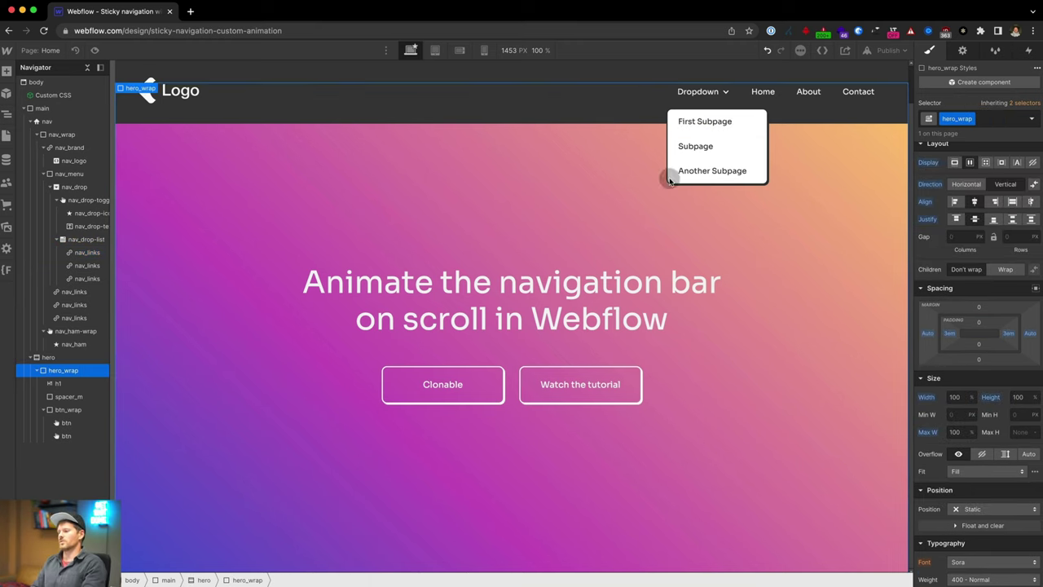
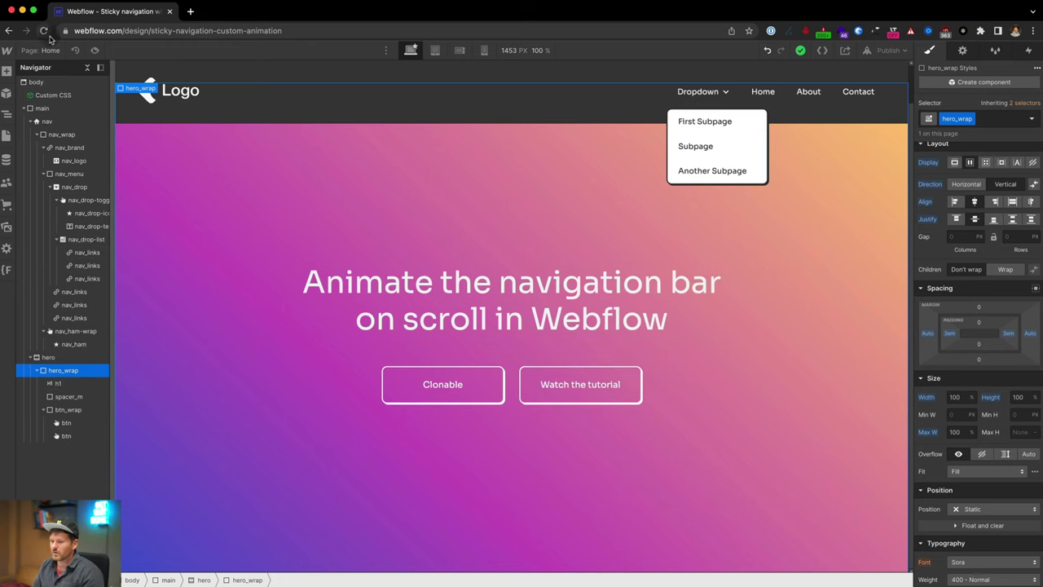
- Reset nav_drop-list's Display setting so the subpage list stays hidden
left_click(95, 51)
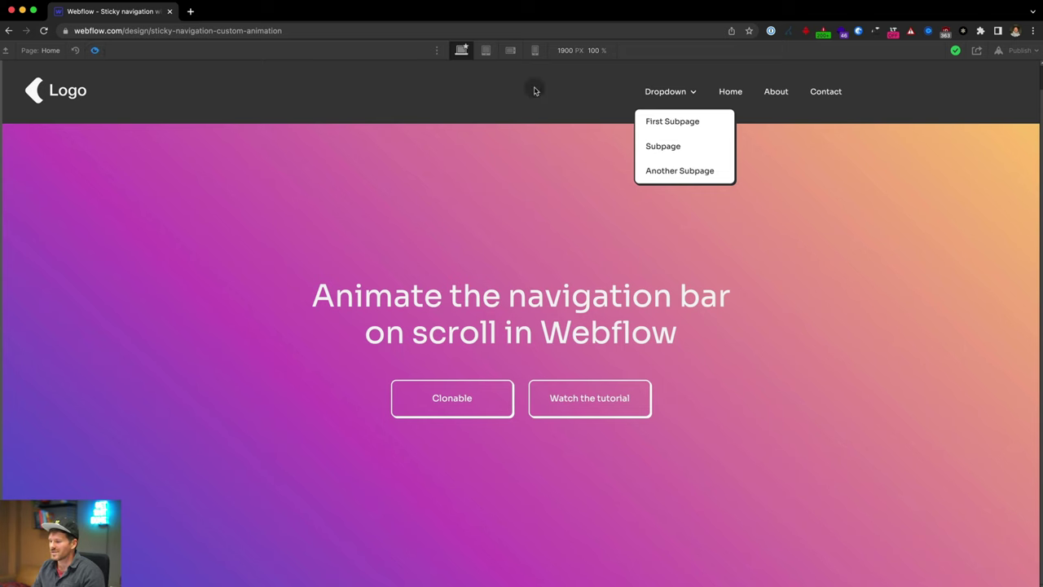
left_click(90, 50)
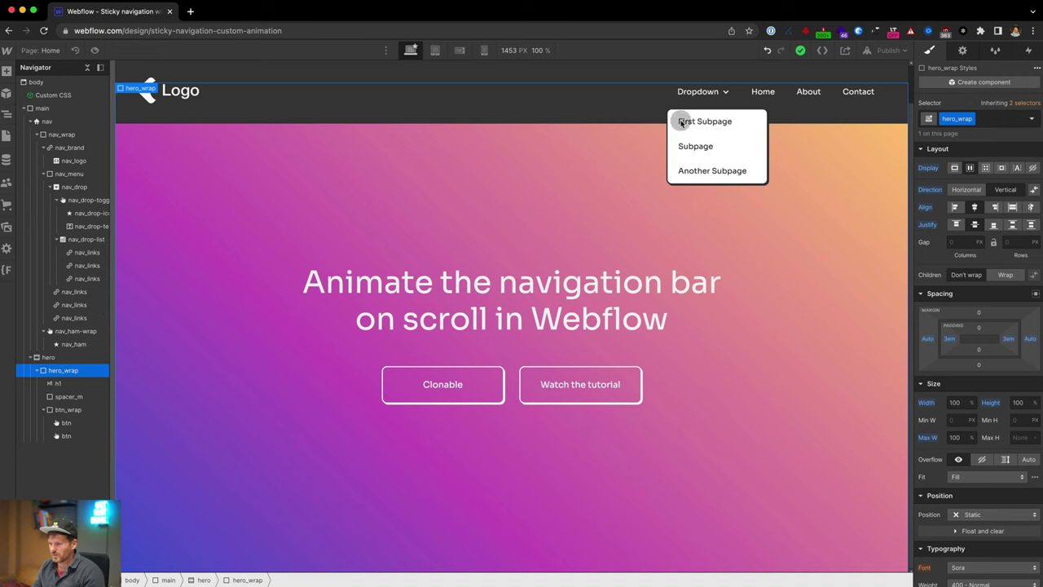
left_click(754, 119)
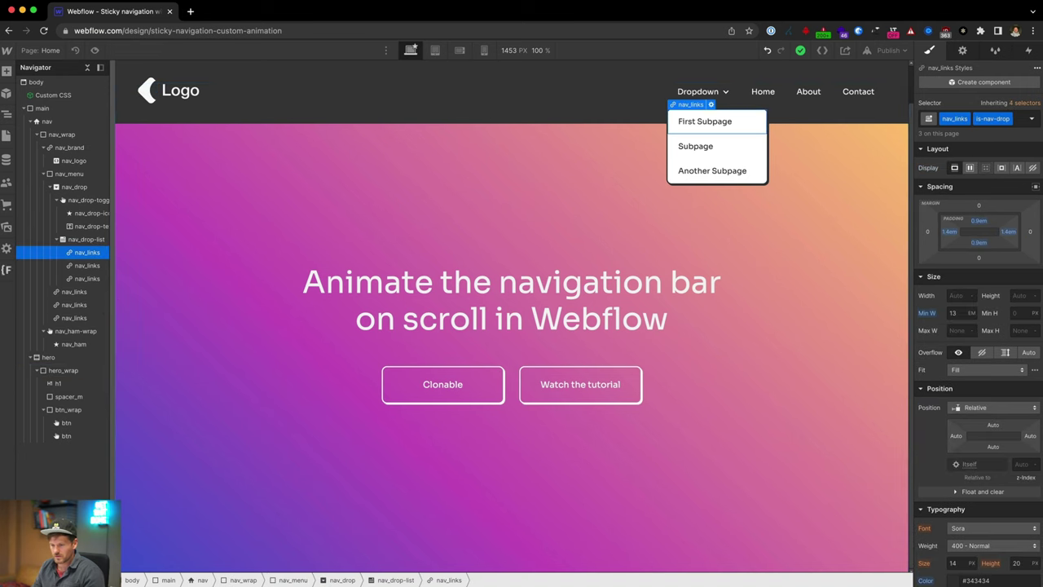
left_click(87, 238)
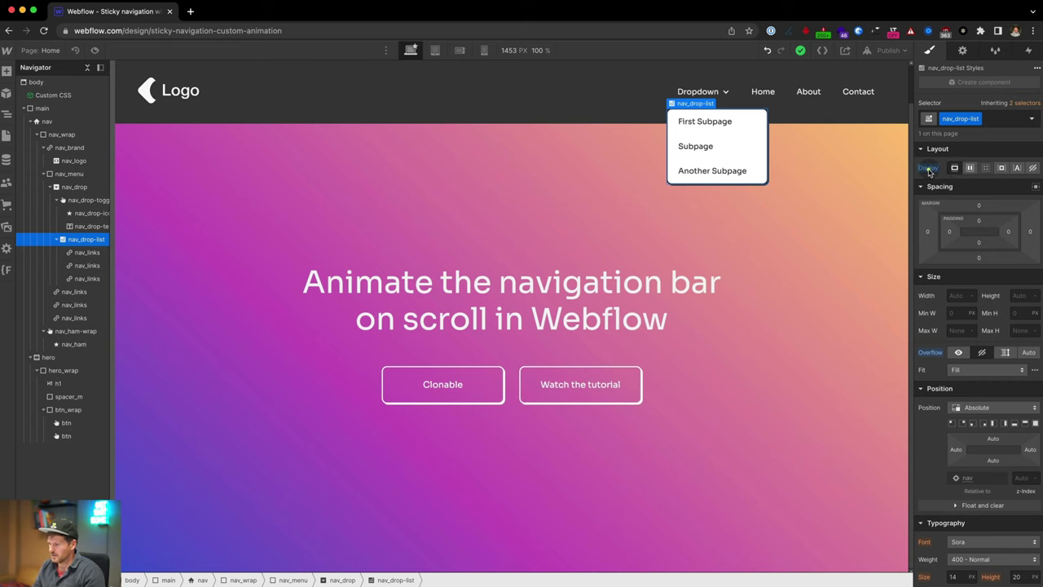
left_click(94, 50)
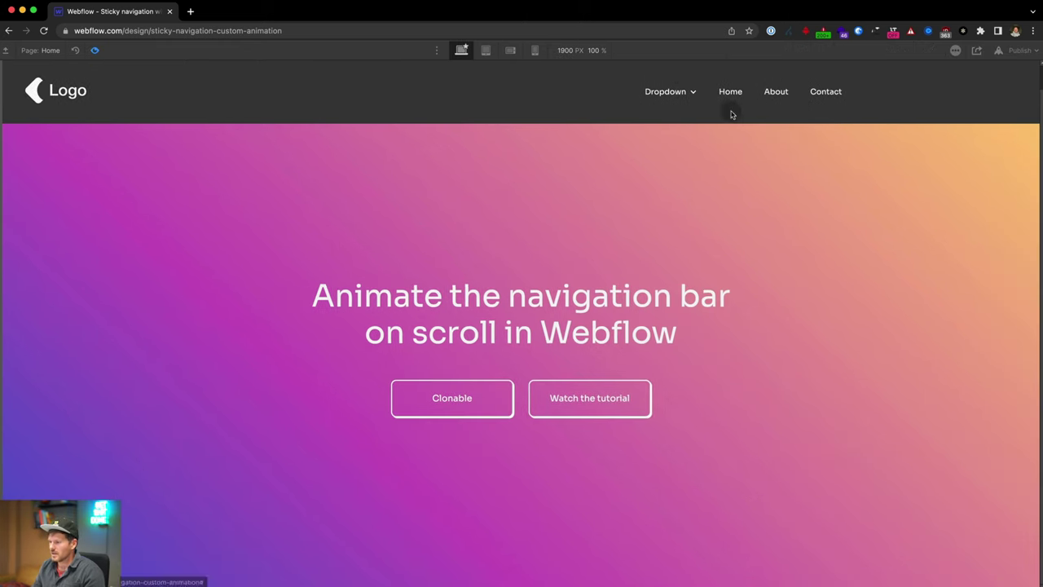
- Test in preview that clicking Dropdown opens and closes the subpage list
left_click(678, 90)
left_click(678, 91)
left_click(679, 92)
left_click(679, 91)
left_click(679, 92)
left_click(679, 91)
left_click(679, 92)
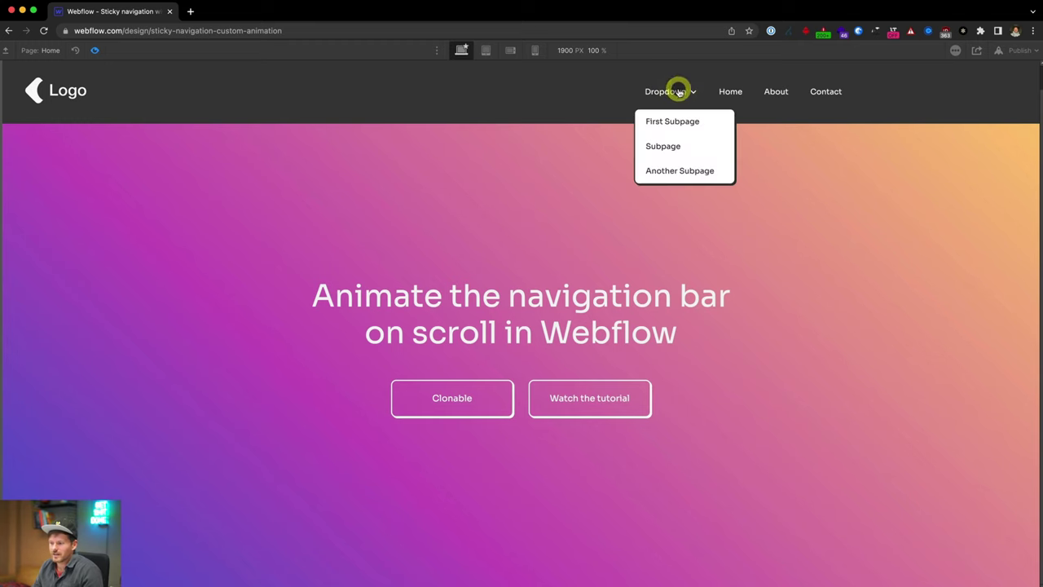
left_click(677, 121)
left_click(678, 92)
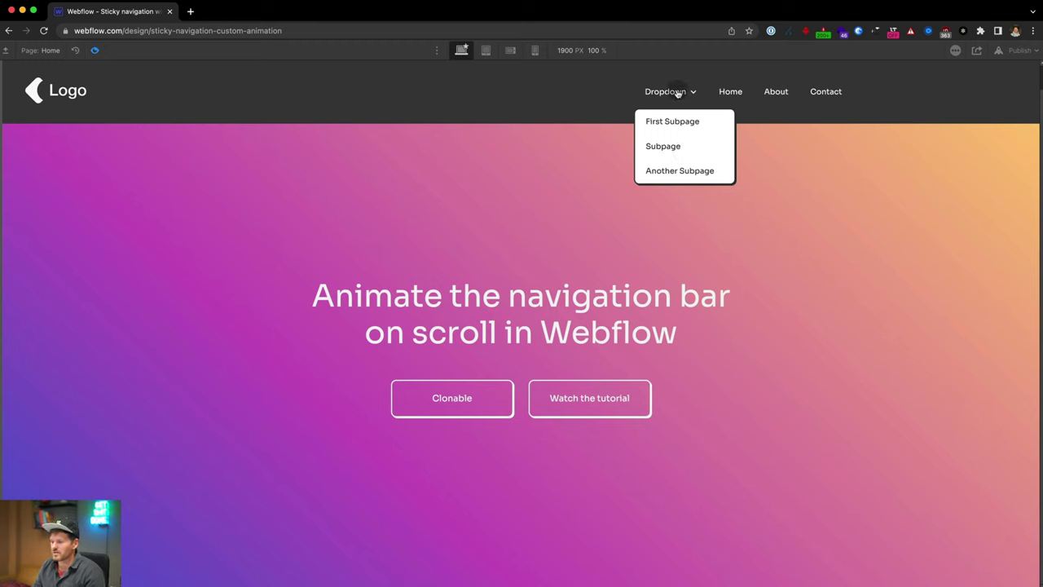
left_click(678, 92)
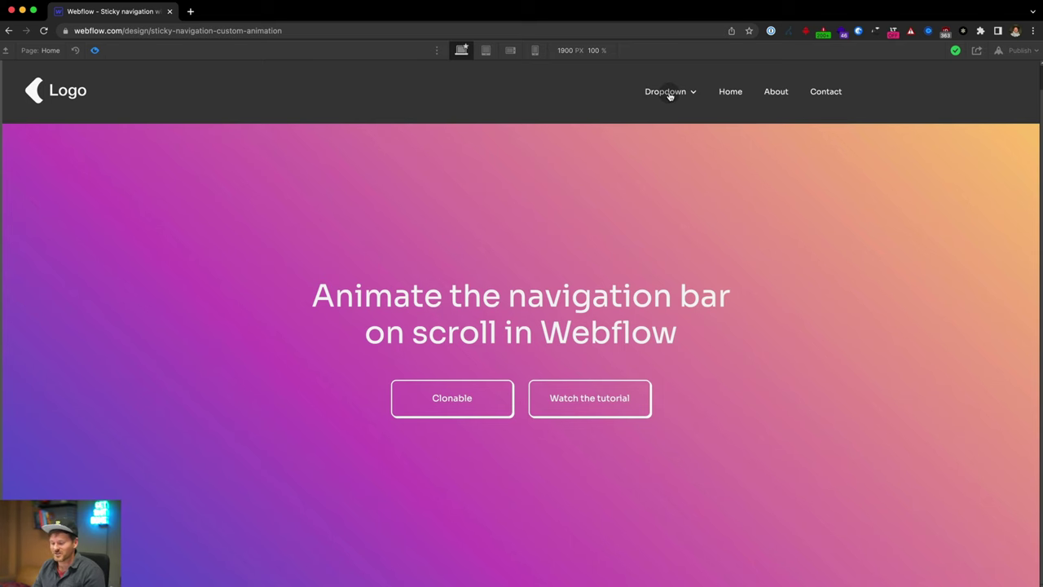
key("super+shift+p")
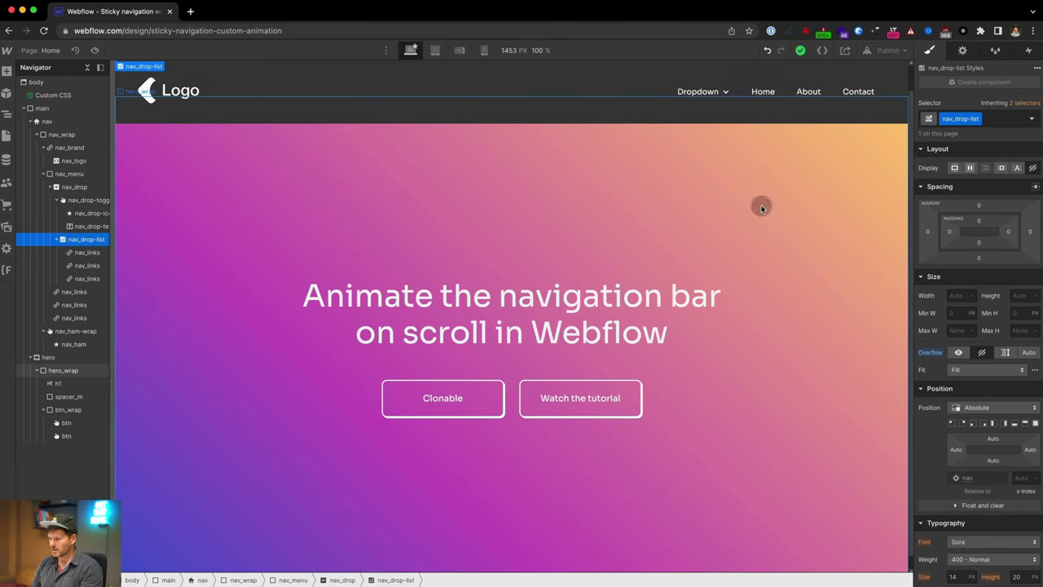
- Show nav_drop-list as block and set the links' Hover text color to #a653c4
left_click(952, 168)
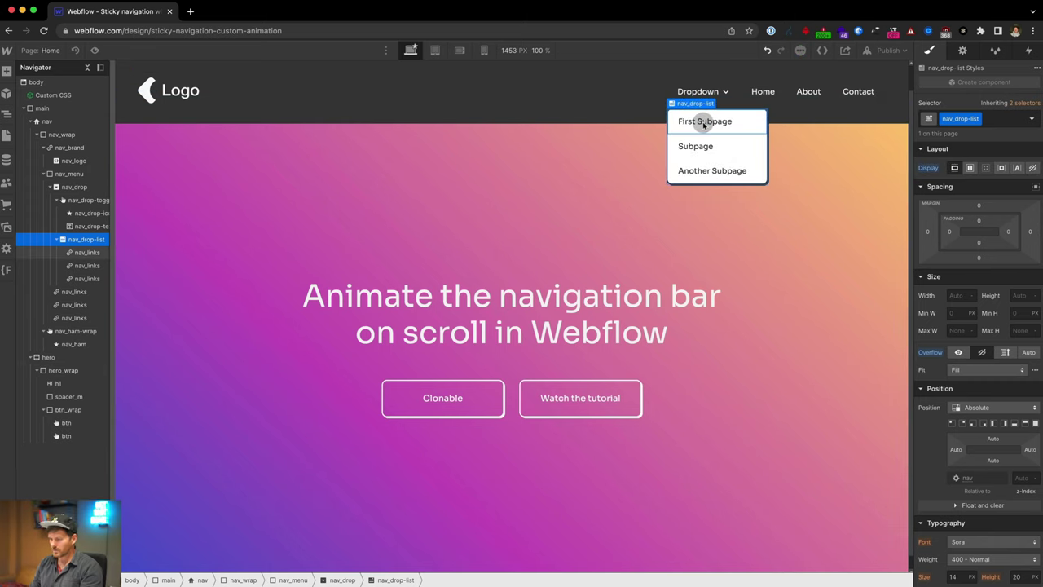
left_click(704, 124)
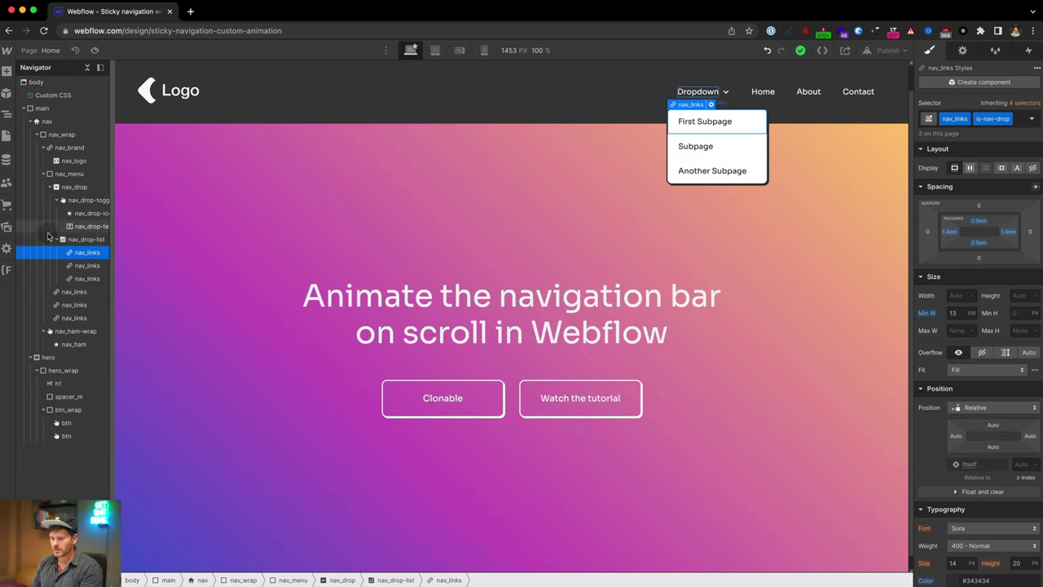
left_click(1032, 119)
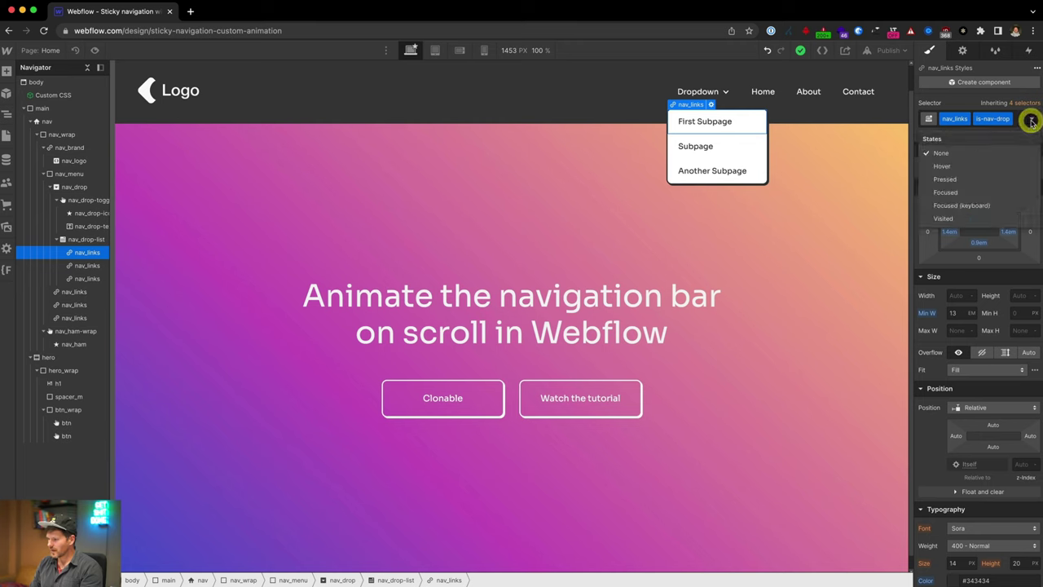
left_click(945, 166)
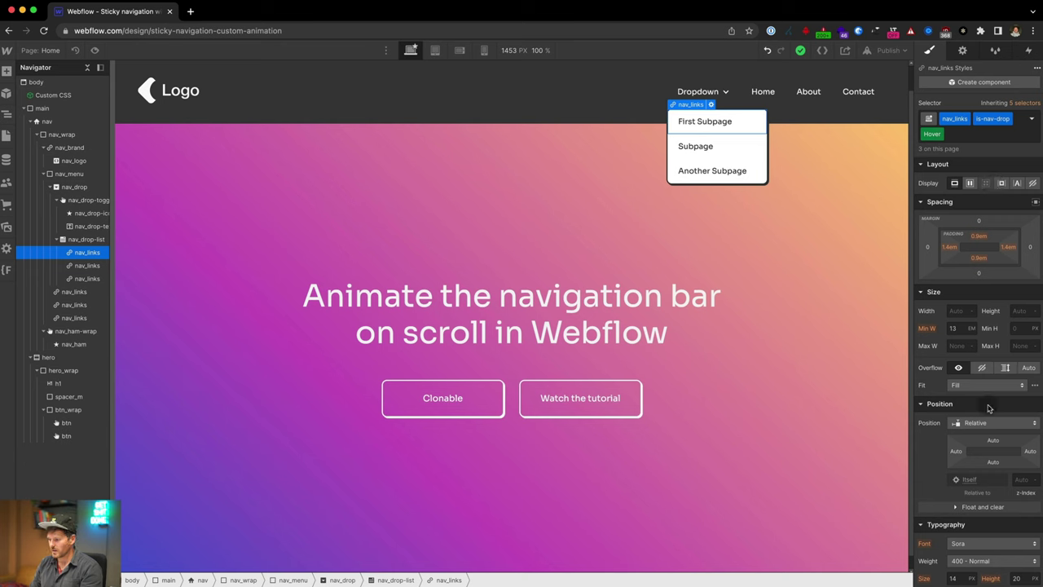
scroll(989, 408, "down", 5)
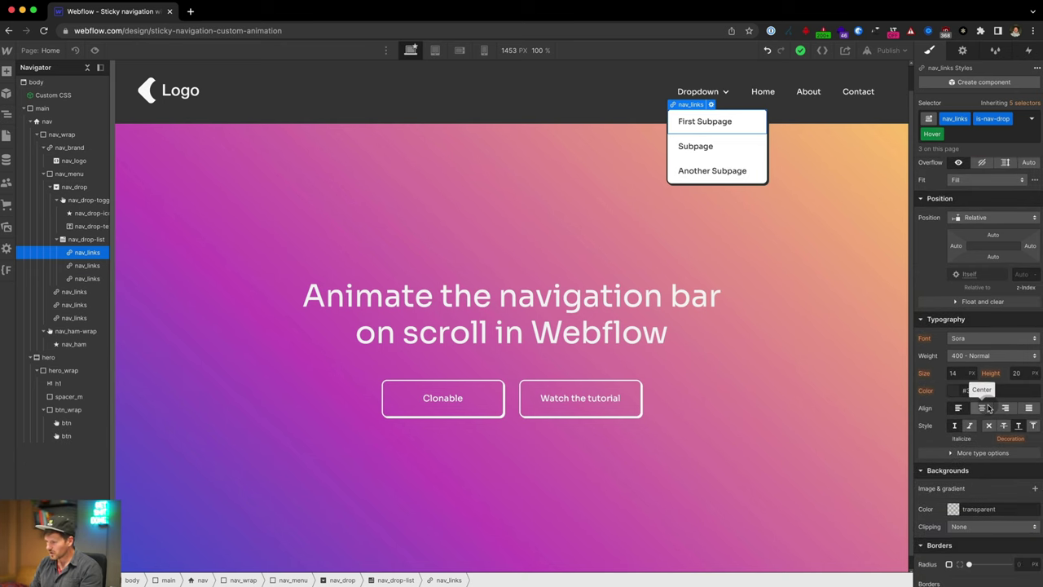
scroll(989, 407, "up", 3)
scroll(993, 416, "down", 2)
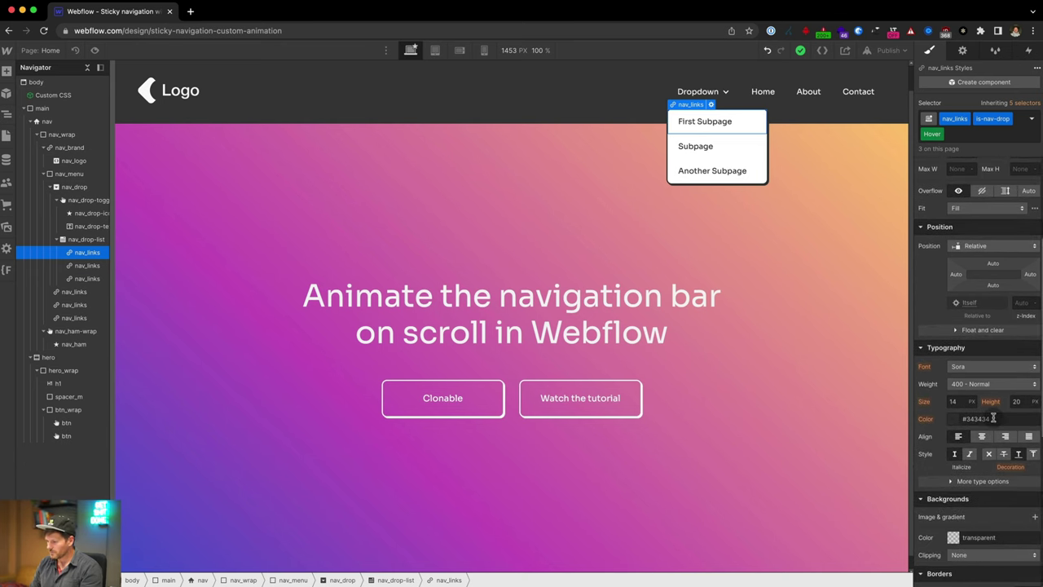
left_click(953, 419)
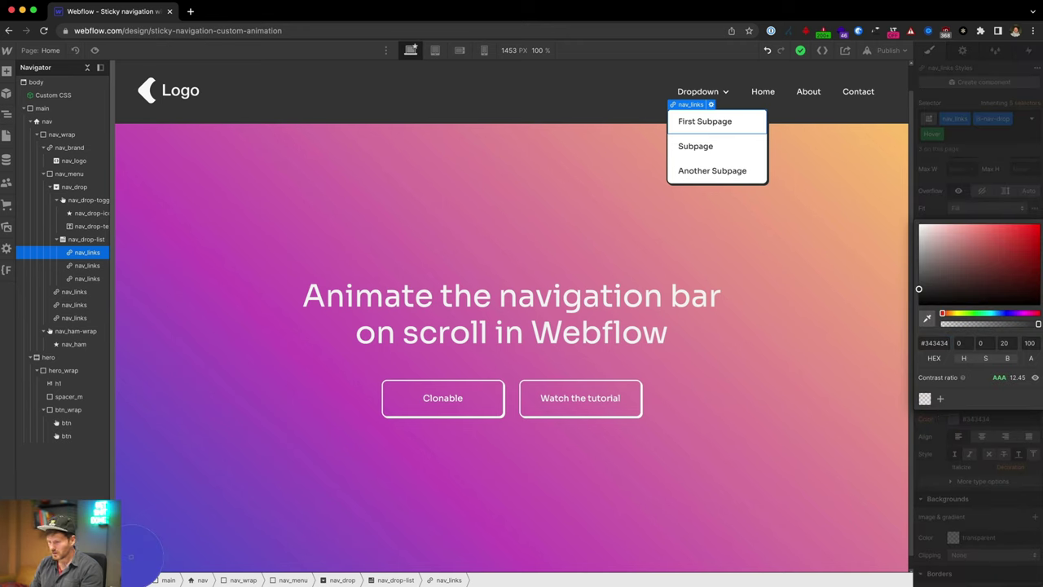
left_click(131, 556)
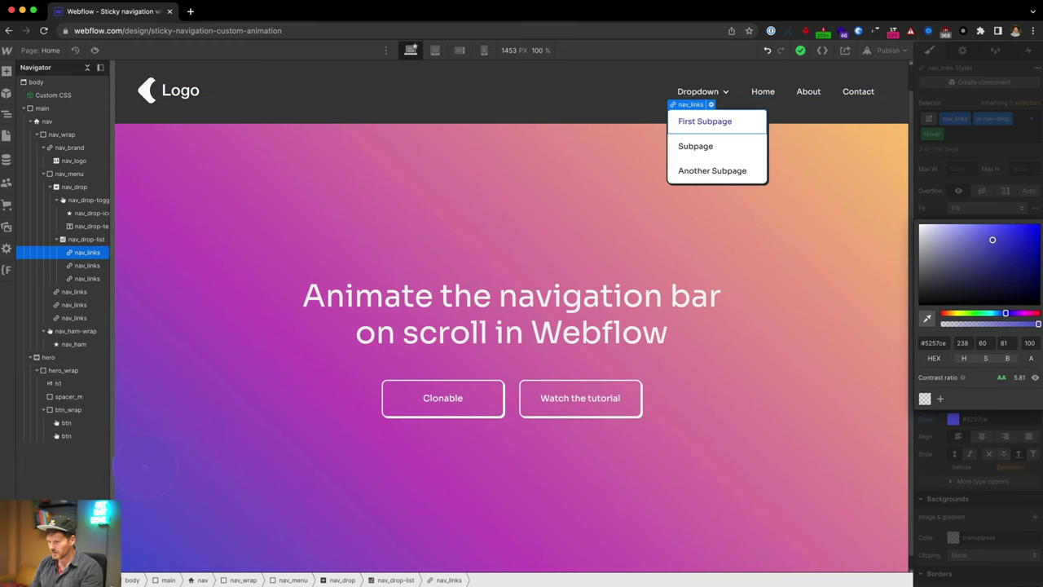
left_click(248, 416)
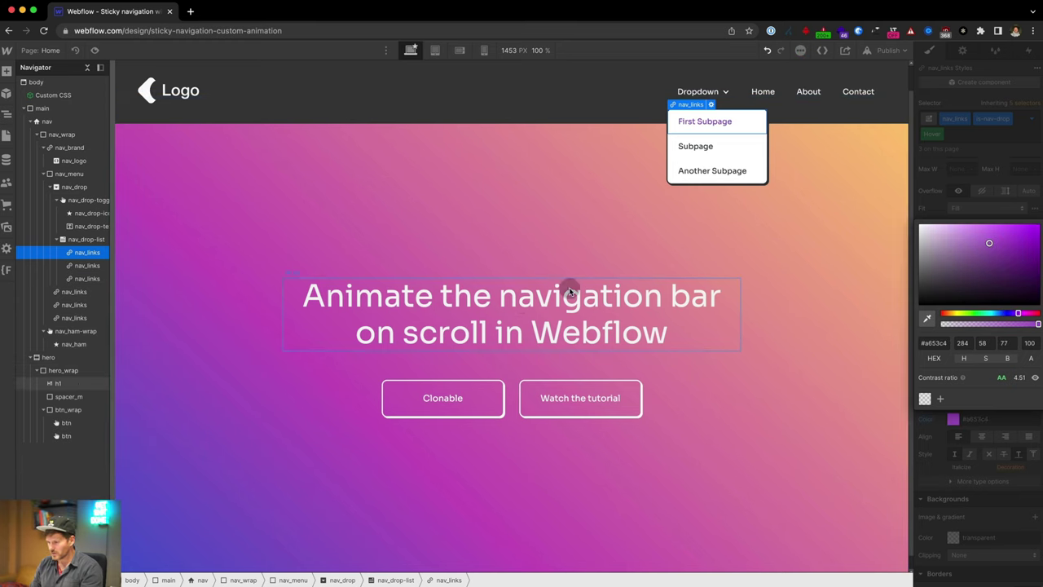
left_click(939, 211)
- Return to the None state and delete the links' Color 300ms transition
left_click(1032, 122)
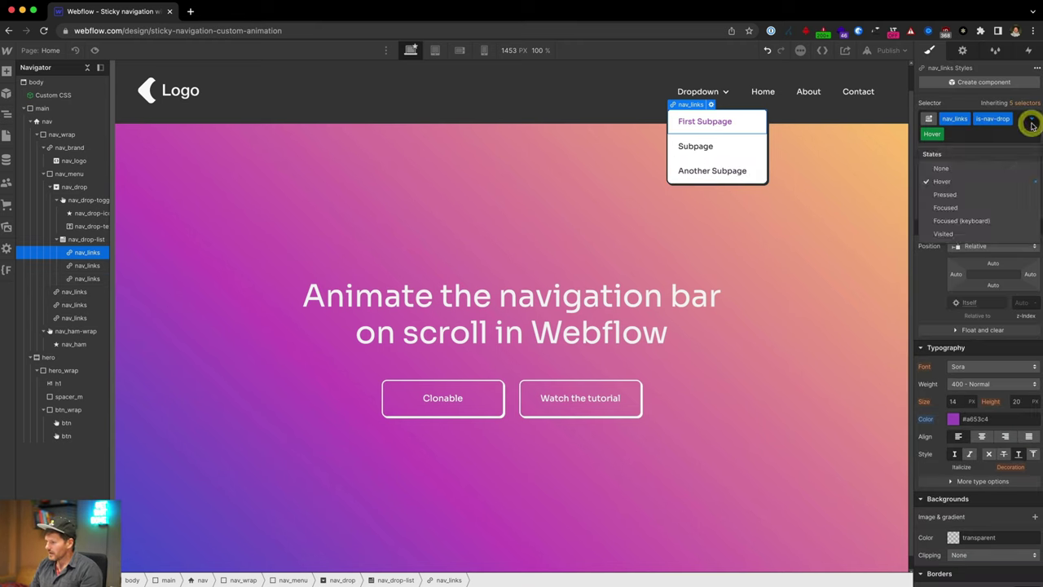
left_click(958, 168)
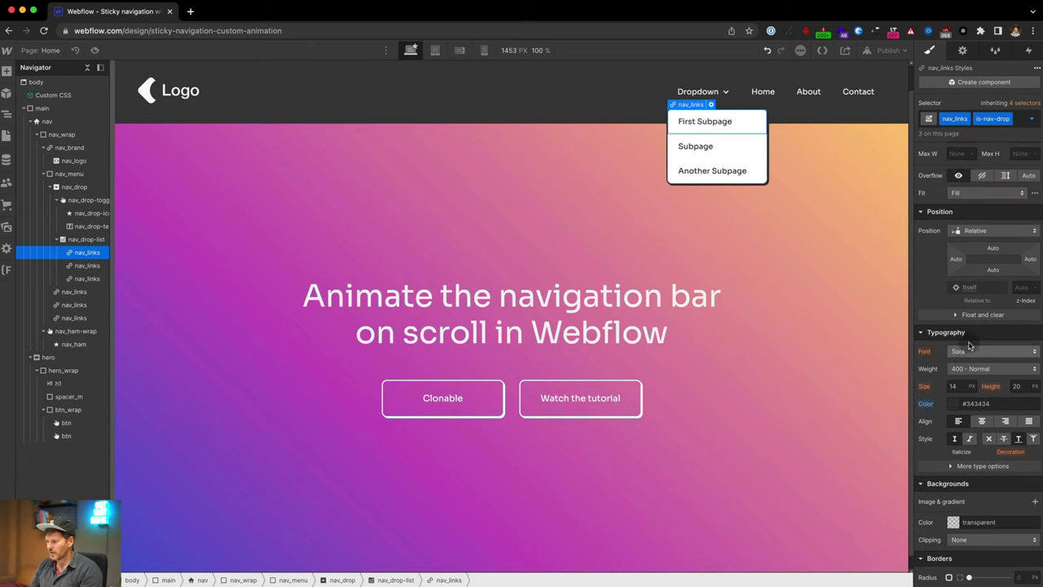
scroll(951, 355, "down", 5)
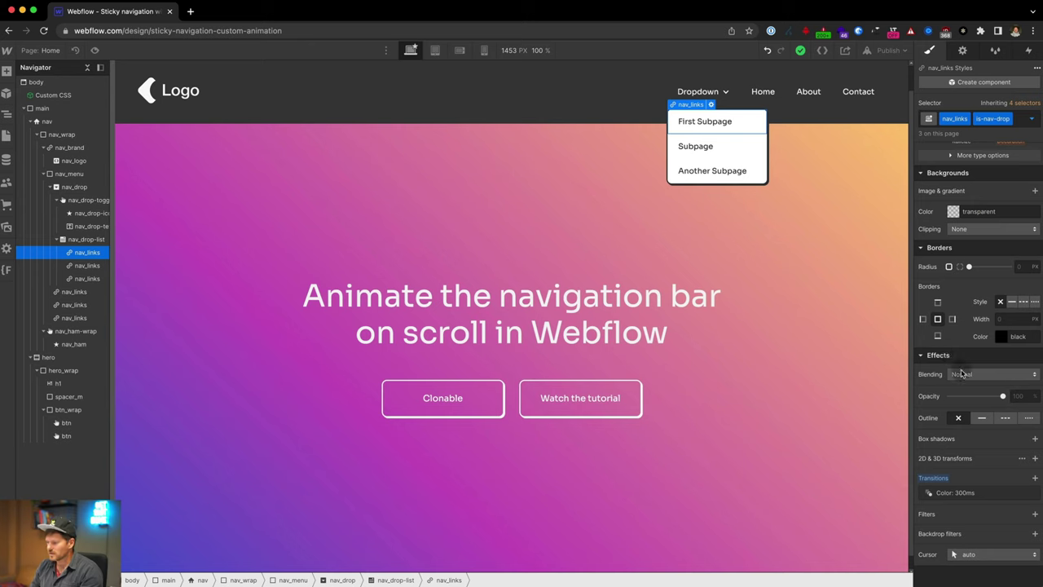
left_click(1030, 493)
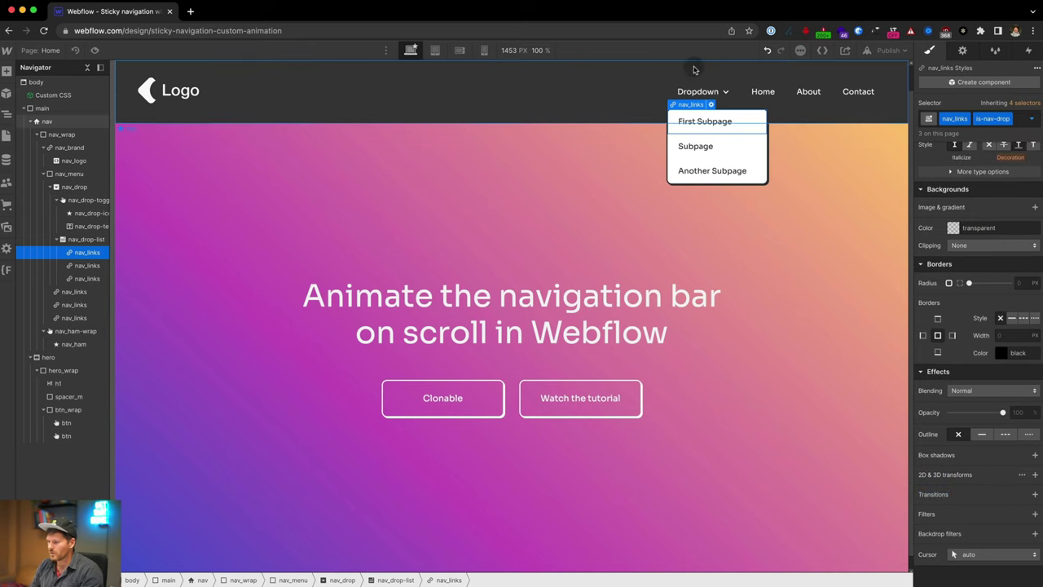
- Add a 300 ms Font Color transition to the subpage links and preview the hover
left_click(1032, 497)
left_click(966, 512)
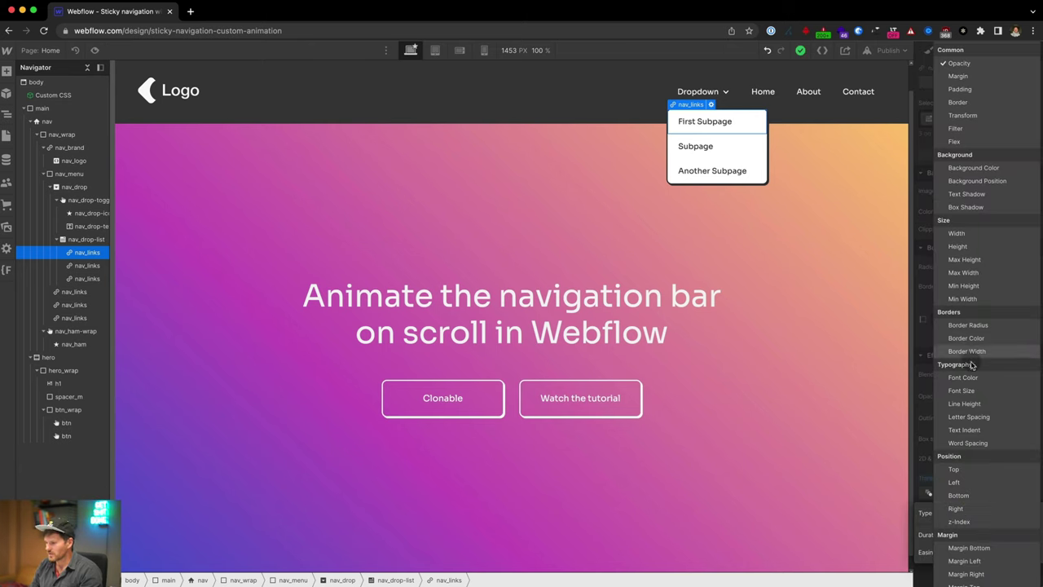
scroll(972, 364, "down", 4)
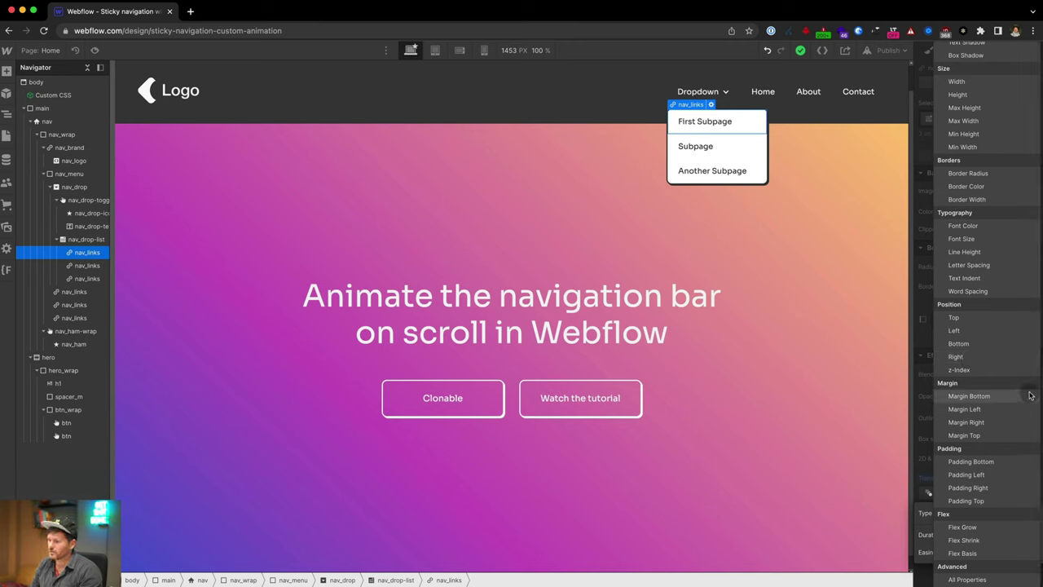
left_click(964, 225)
left_click(1011, 535)
type("300")
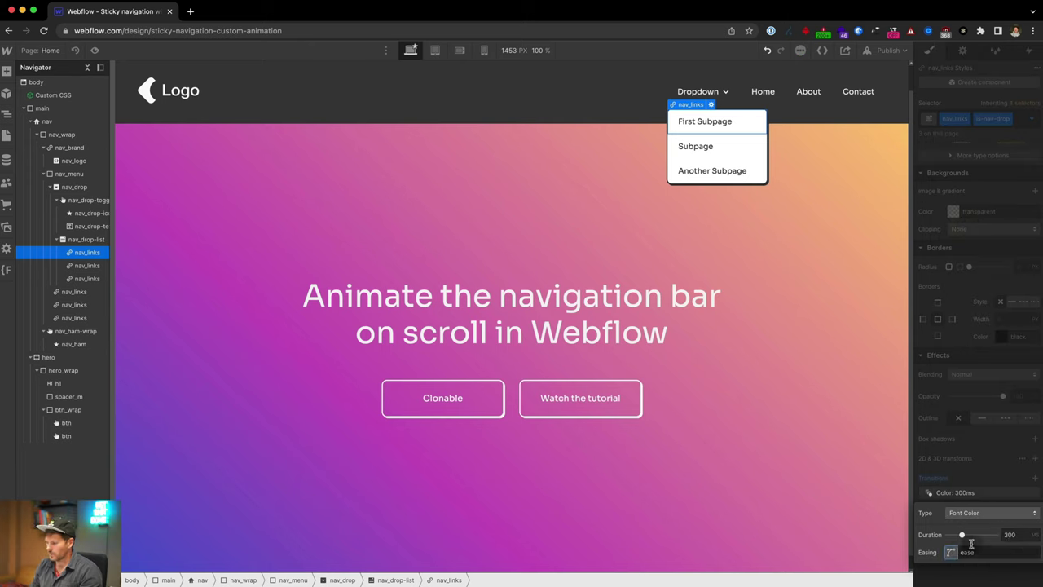
left_click(1006, 472)
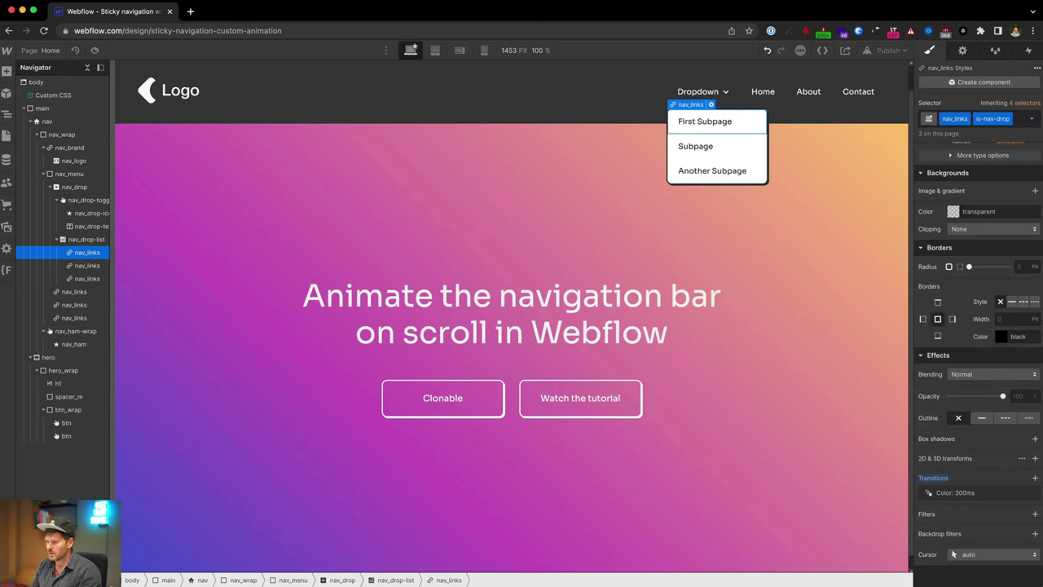
left_click(95, 50)
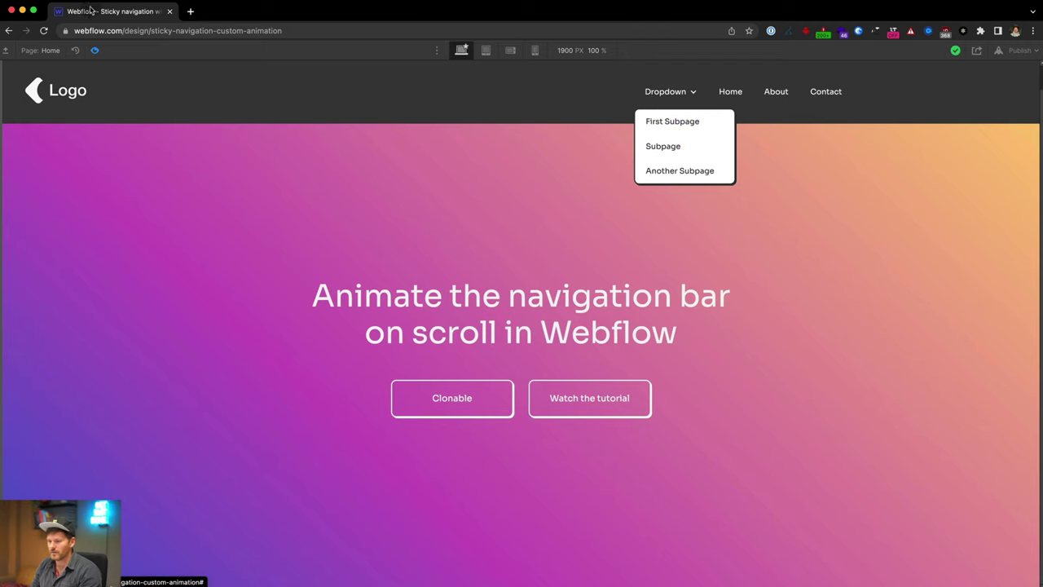
- Exit Preview mode back to the Designer
left_click(95, 51)
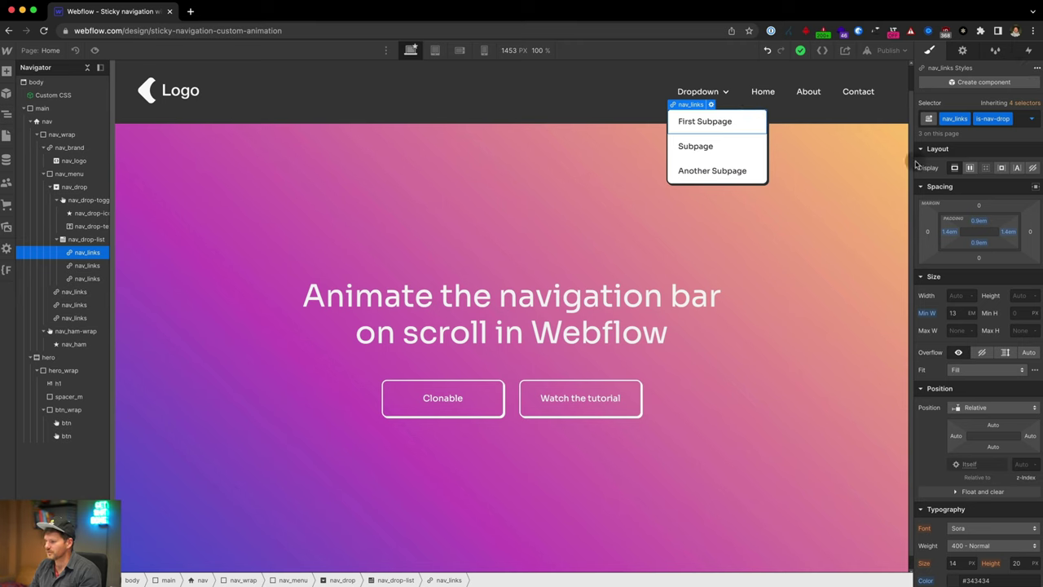
- Clear nav_drop-list's display to hide it, then select the nav_drop element
left_click(78, 240)
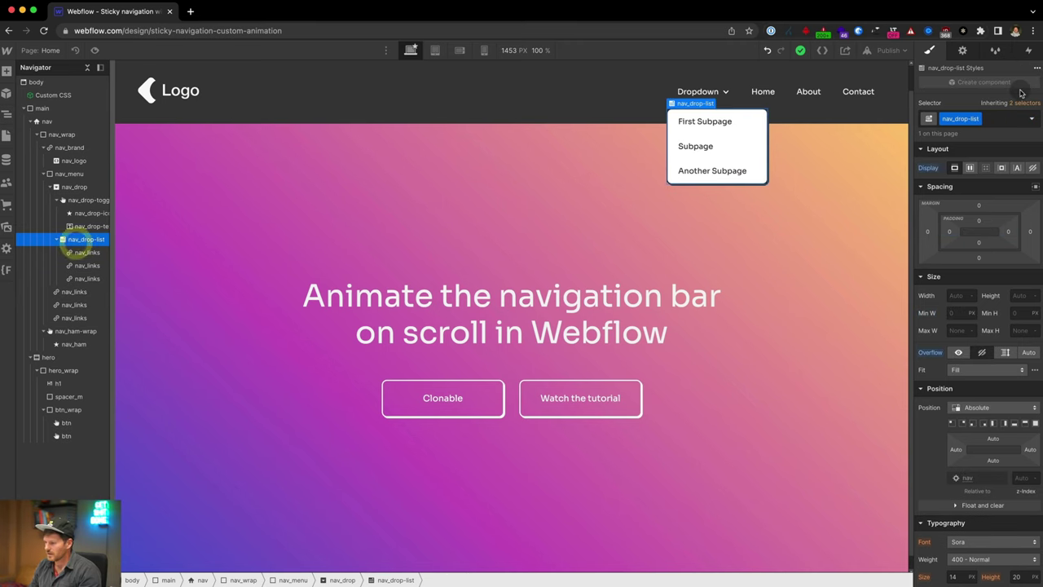
left_click(925, 169, "alt")
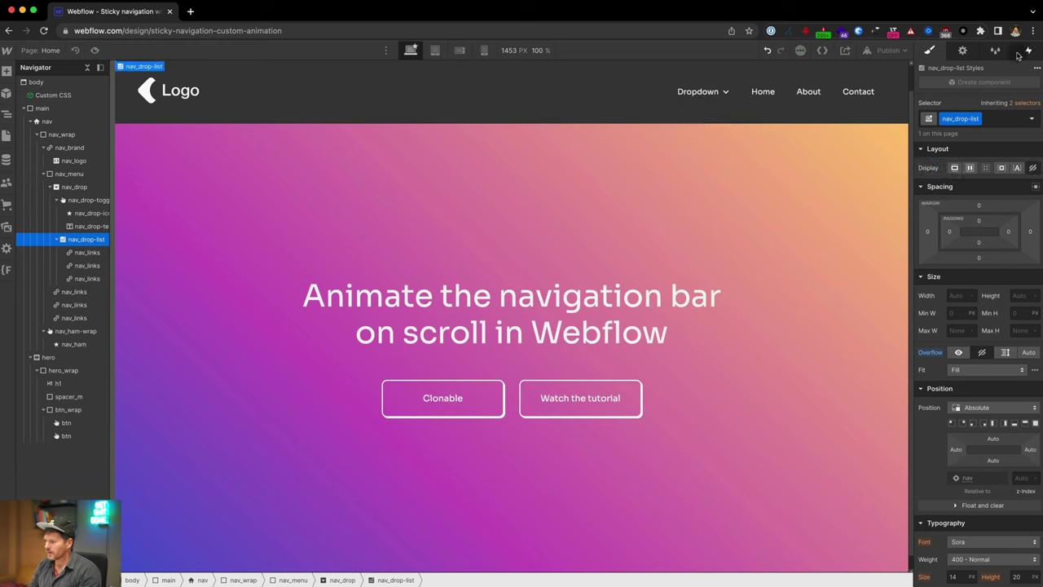
left_click(718, 106)
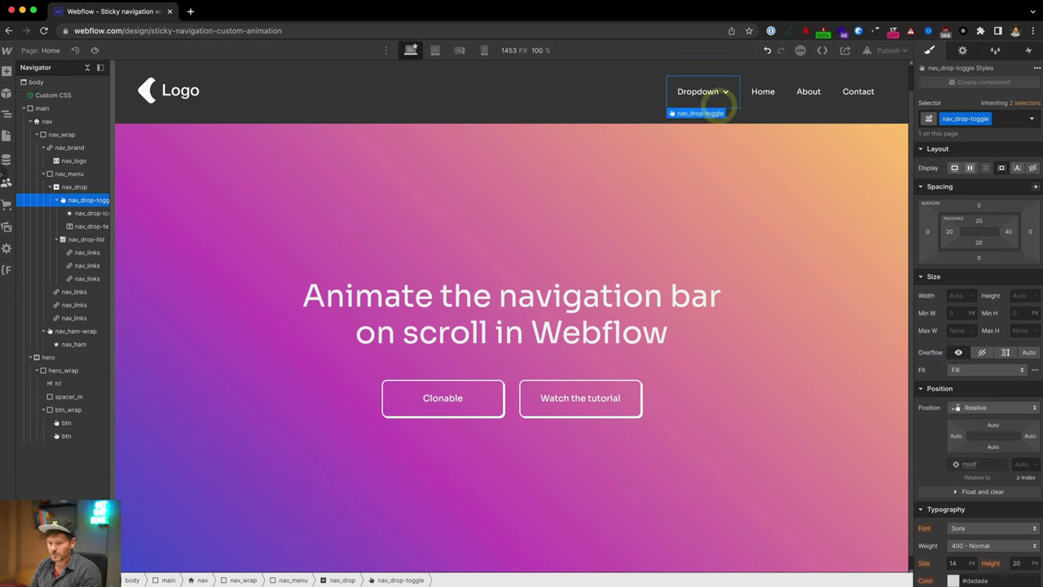
left_click(59, 189)
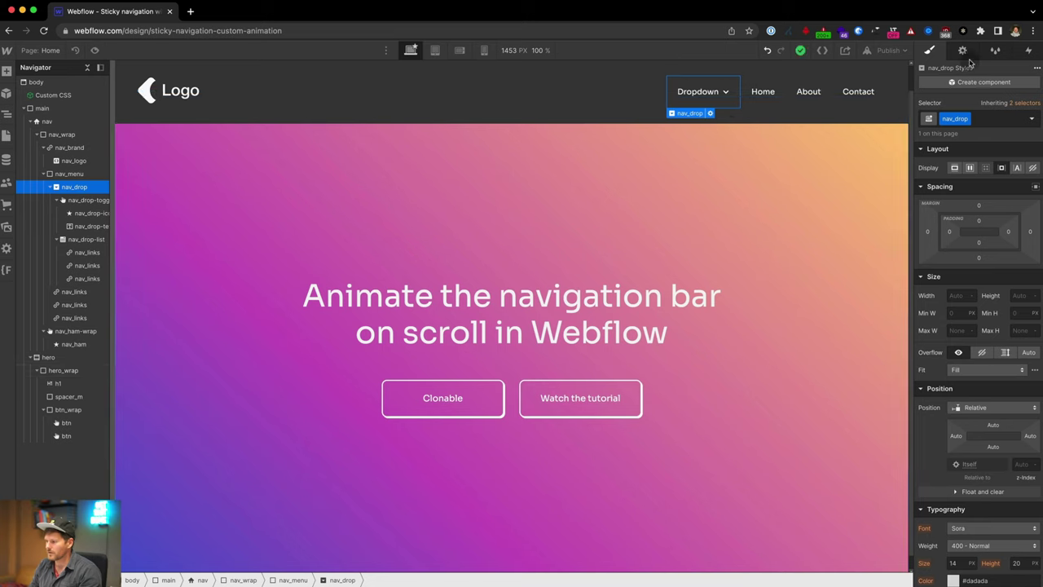
- Add a desktop-only Dropdown opens trigger whose menu-open action starts a new timed animation
left_click(1029, 50)
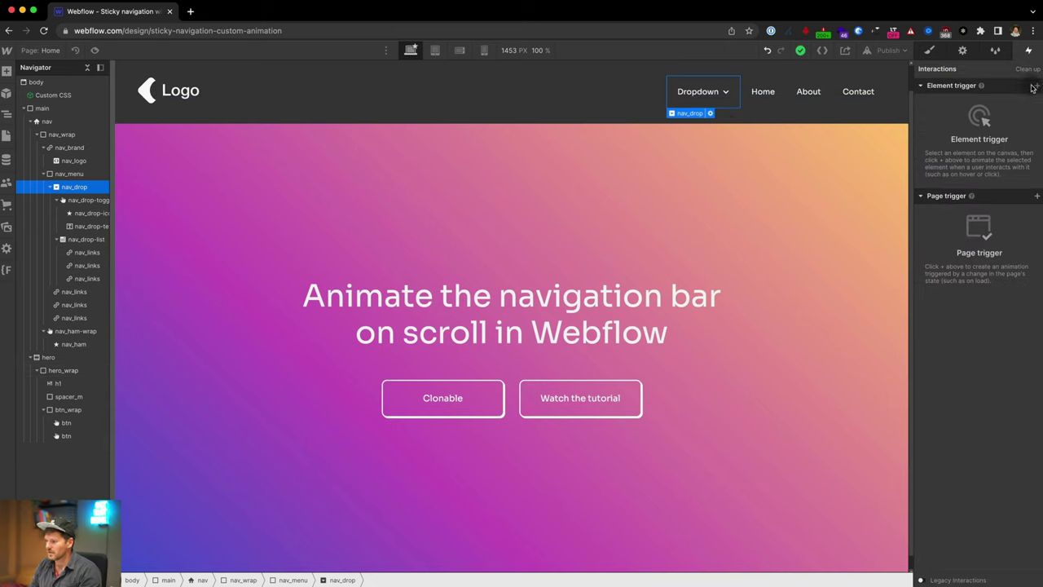
left_click(1037, 87)
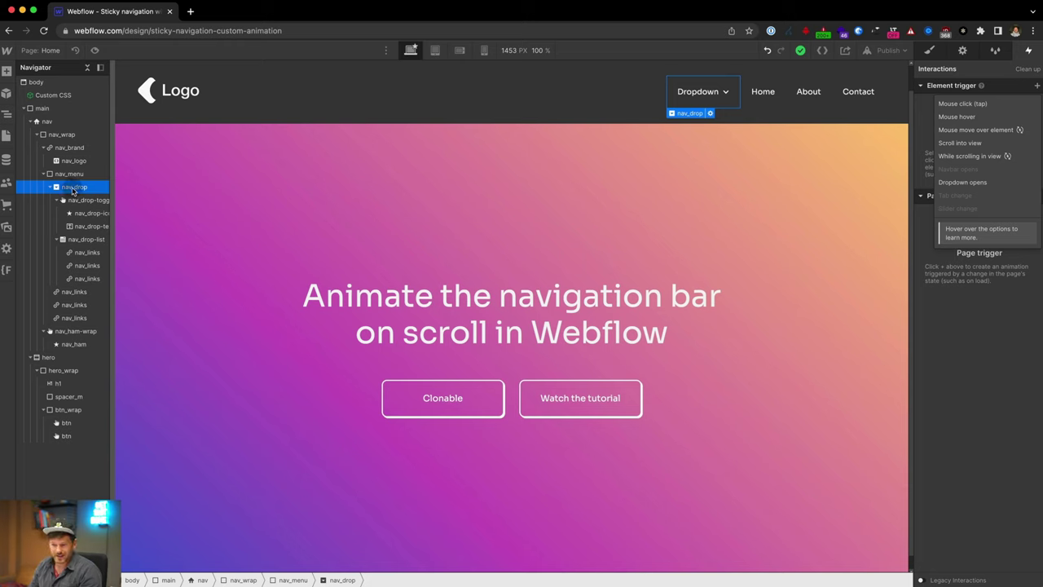
left_click(984, 183)
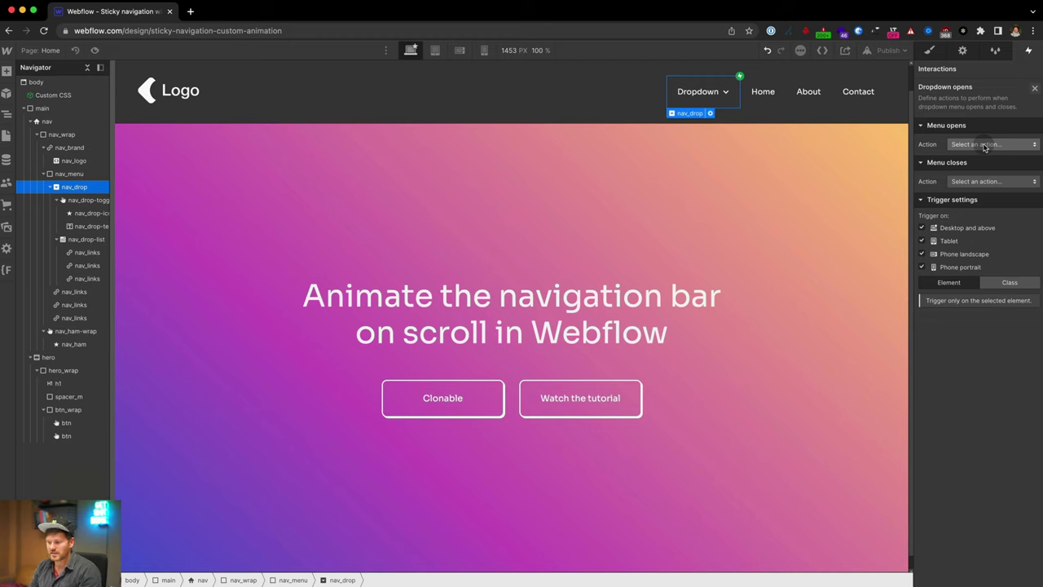
left_click(921, 242)
left_click(920, 254)
left_click(922, 267)
left_click(981, 145)
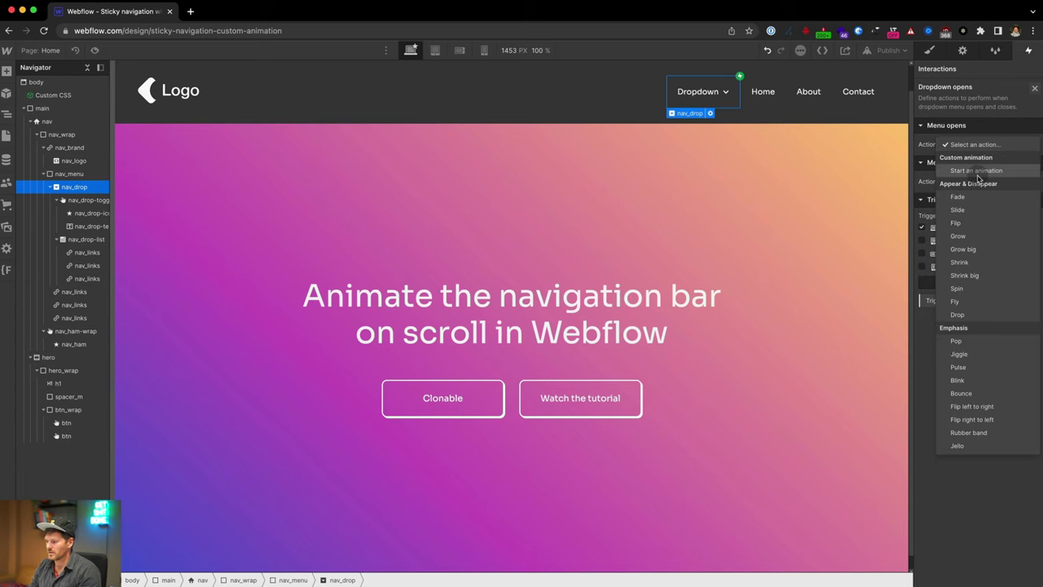
left_click(978, 170)
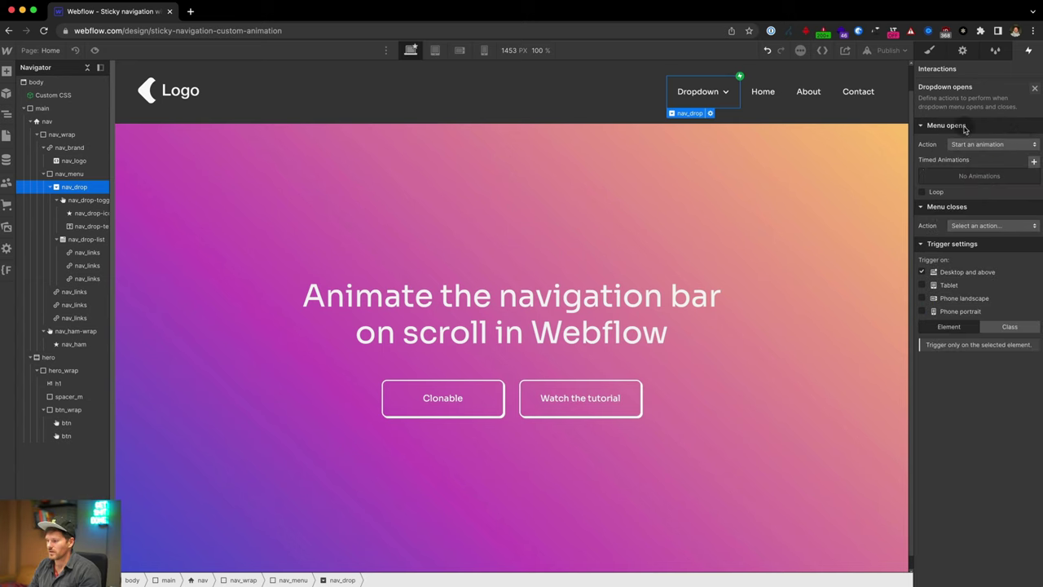
left_click(1032, 162)
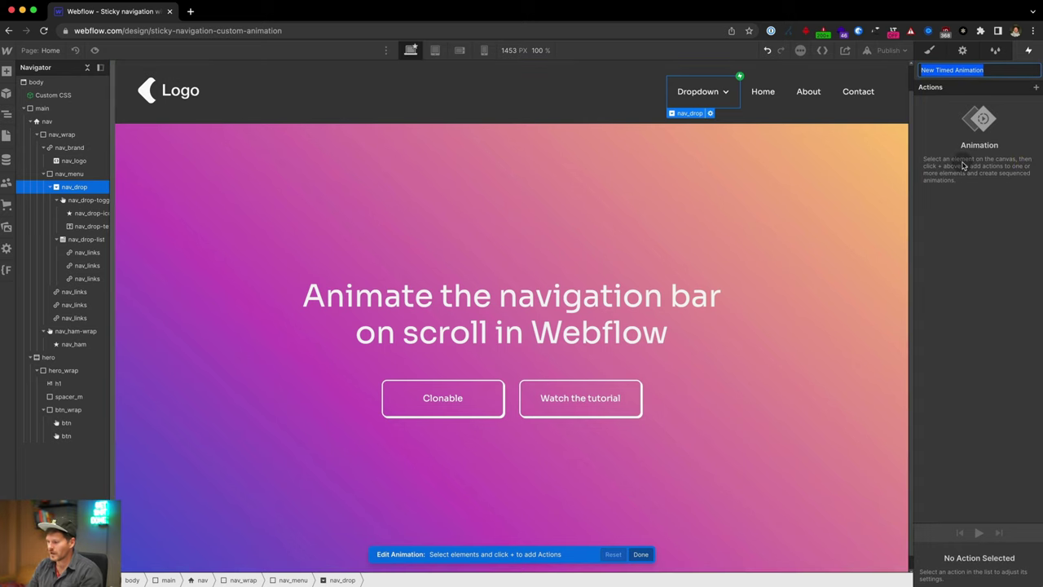
- Name the new timed animation 'Nav Drop → Open (D)'
type("Nav Drop → Open (D")
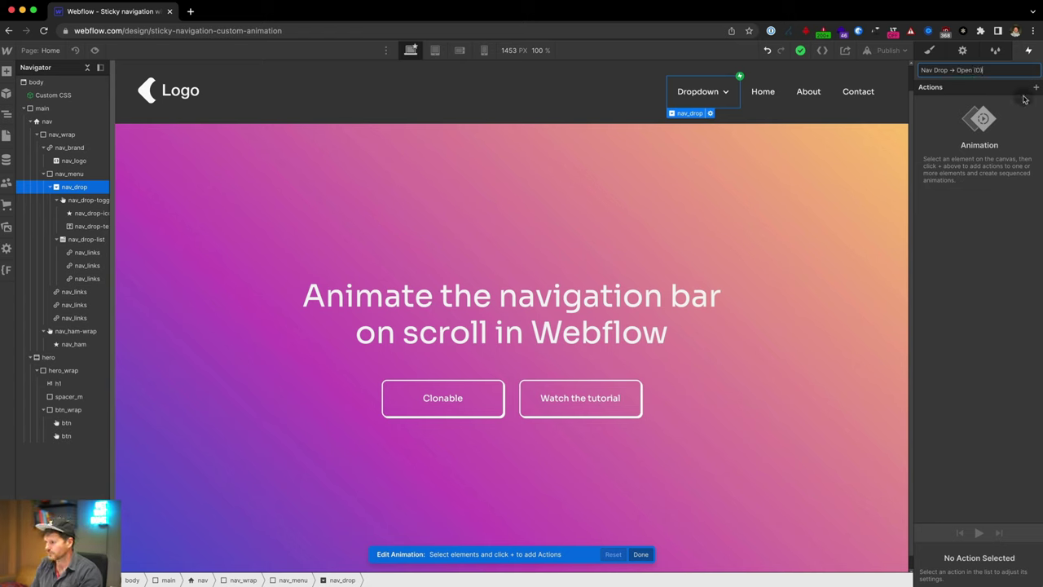
key("Return")
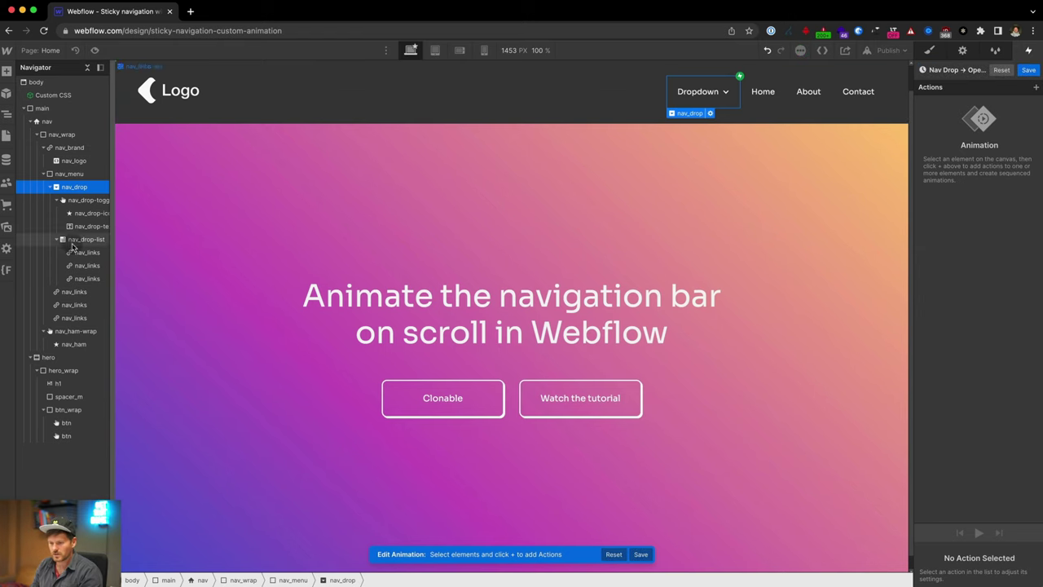
- Add a Hide/Show action setting nav_drop-list to Display Block
left_click(87, 241)
left_click(1037, 88)
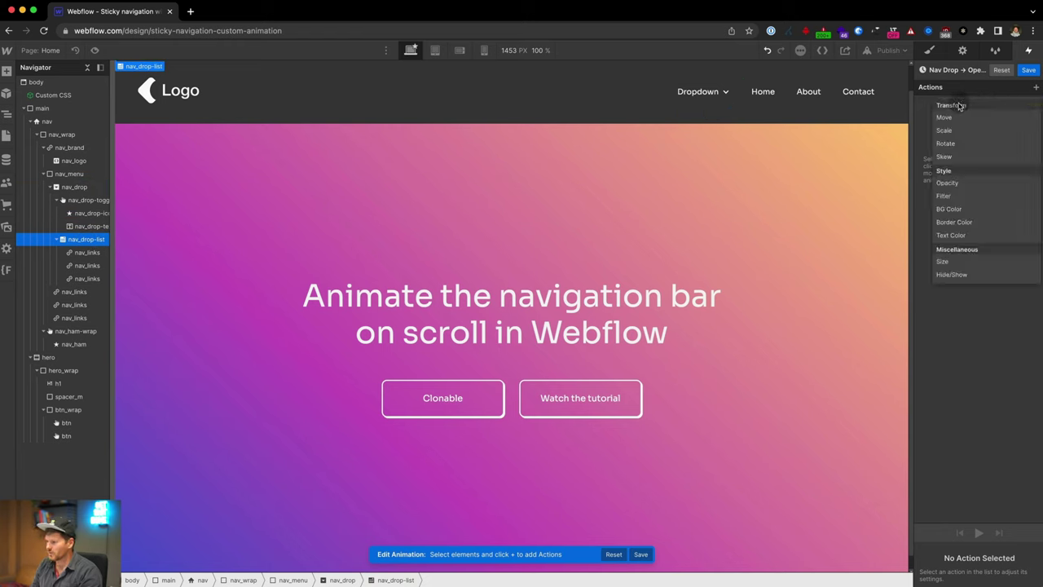
left_click(951, 275)
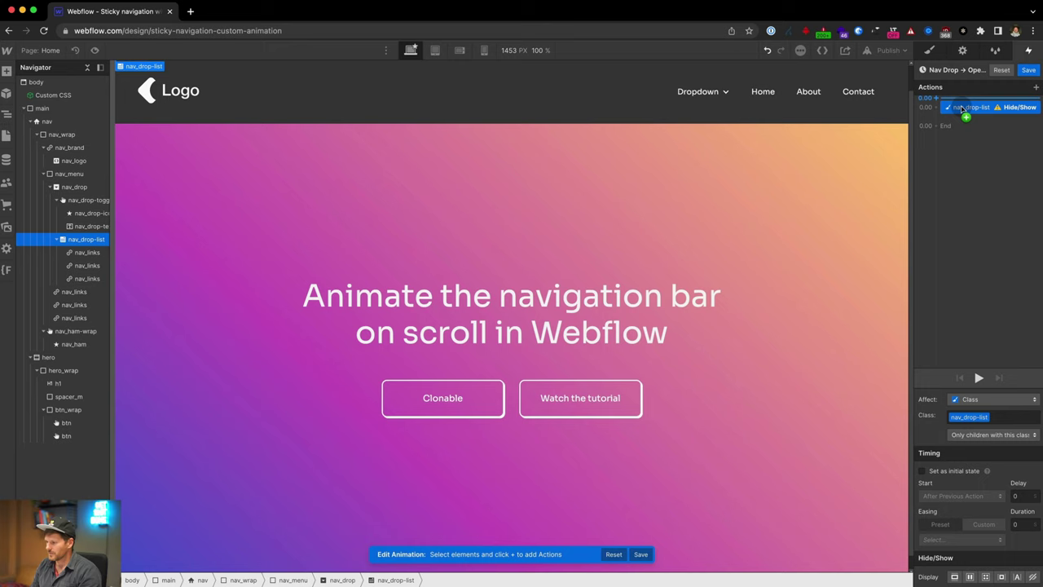
left_click(955, 578)
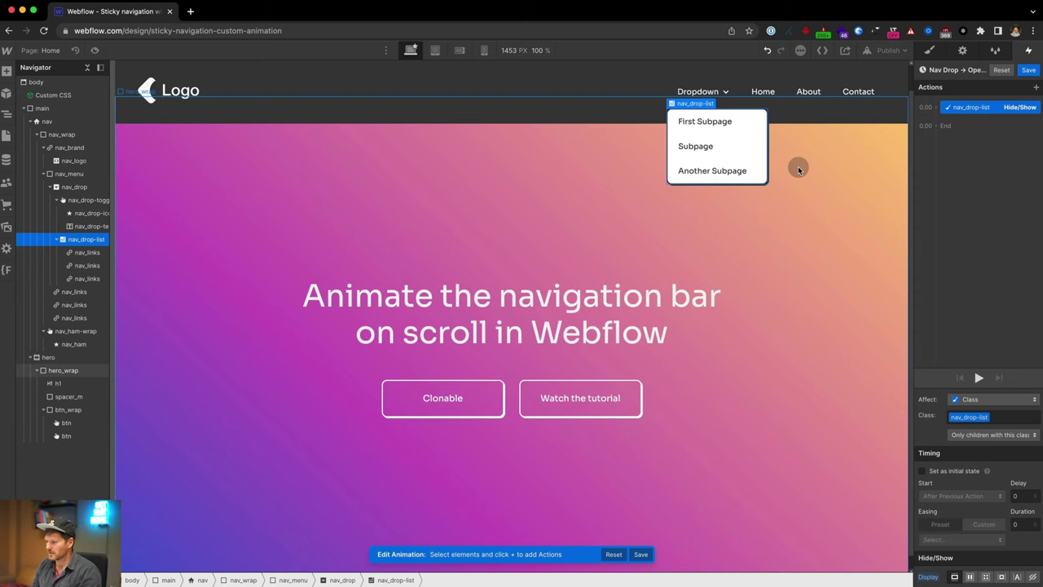
- Preview the page to confirm Dropdown now reveals its subpage list
left_click(95, 52)
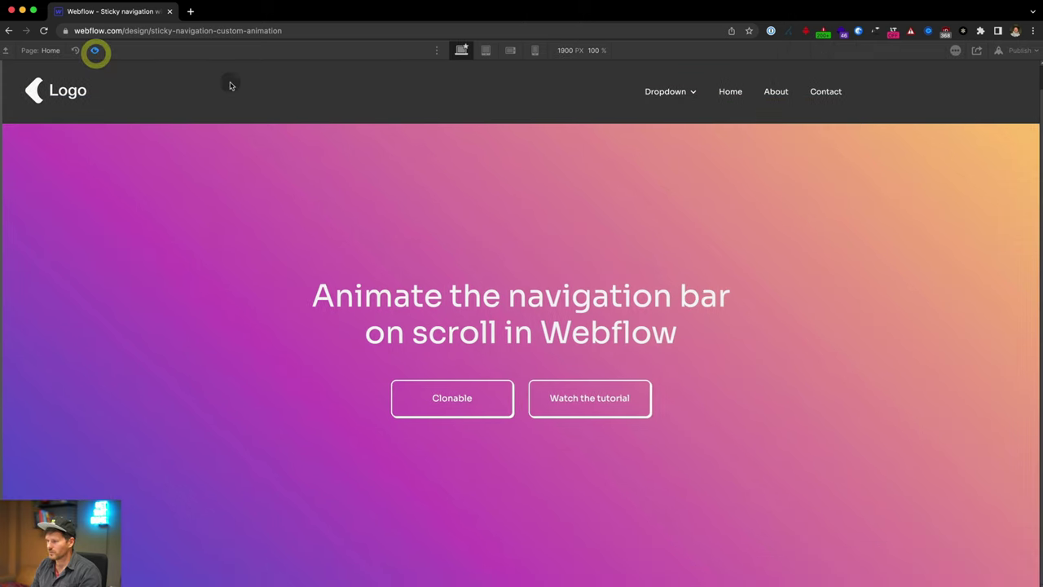
left_click(680, 92)
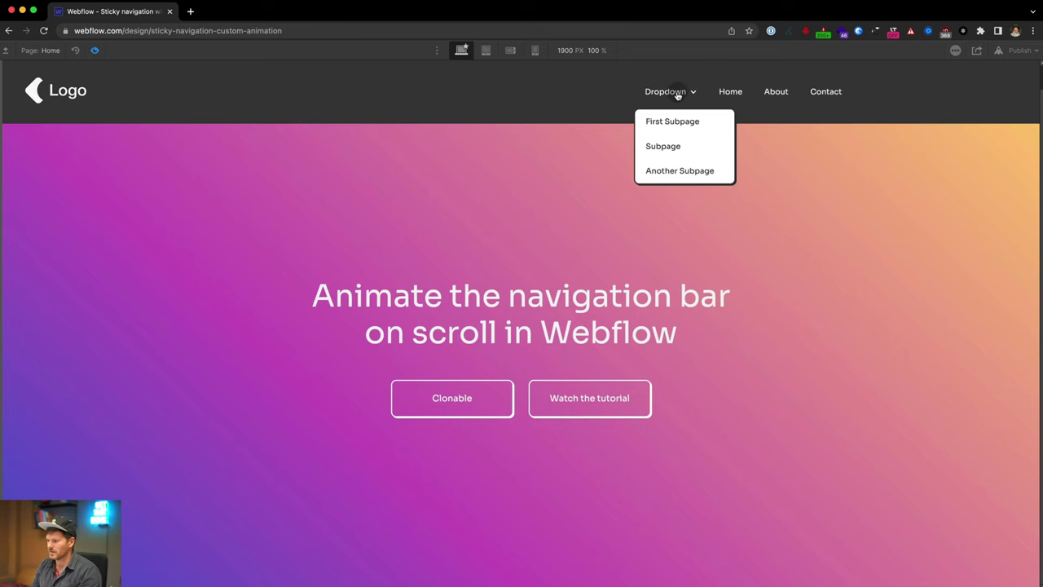
left_click(94, 51)
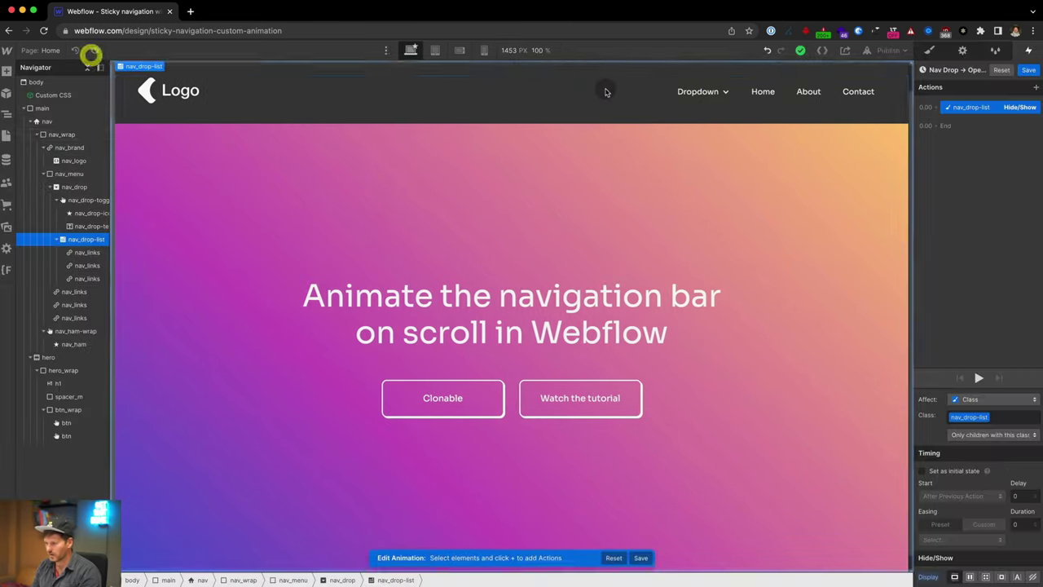
left_click(1035, 89)
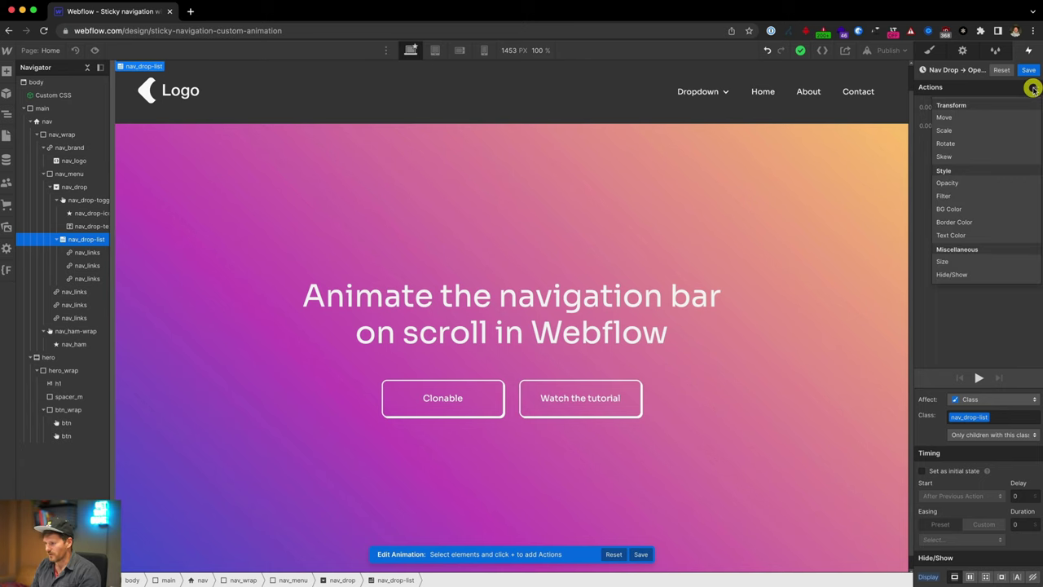
- Add an Opacity 0 step before Hide/Show, duplicate it after Hide/Show, and save
left_click(946, 183)
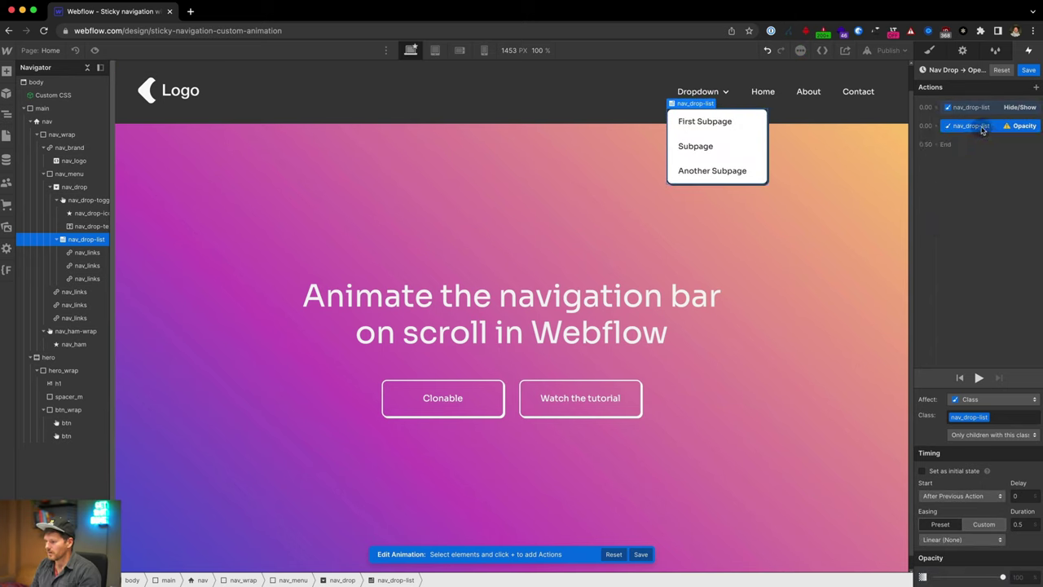
left_click_drag(983, 129, 991, 107)
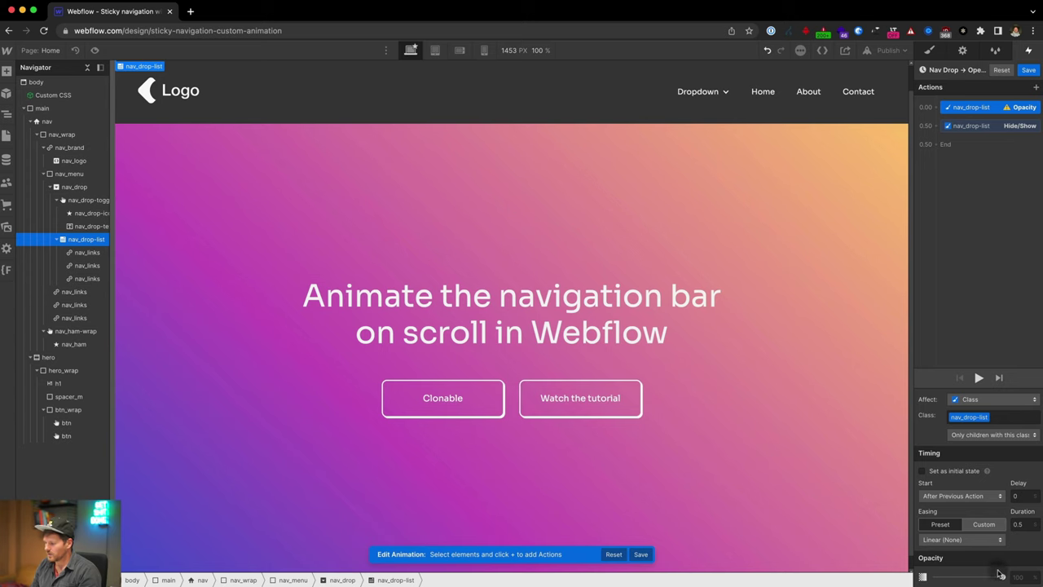
left_click_drag(1006, 576, 884, 565)
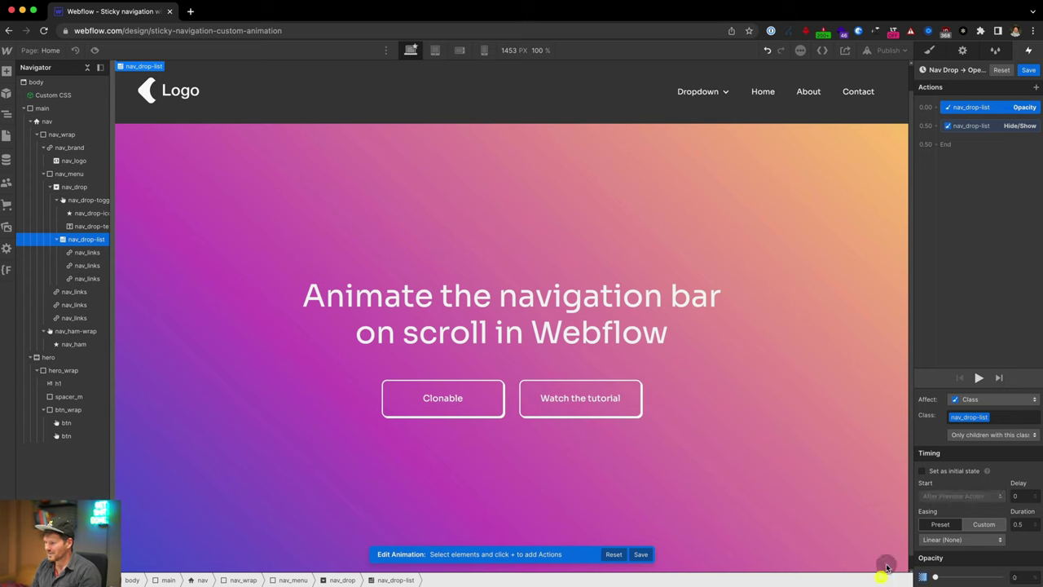
right_click(992, 111)
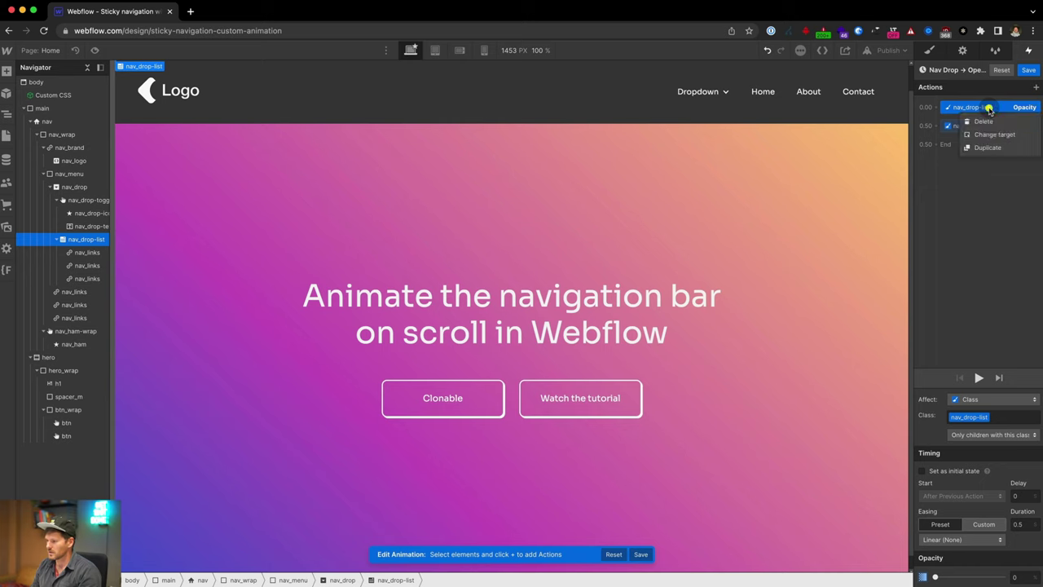
left_click(992, 148)
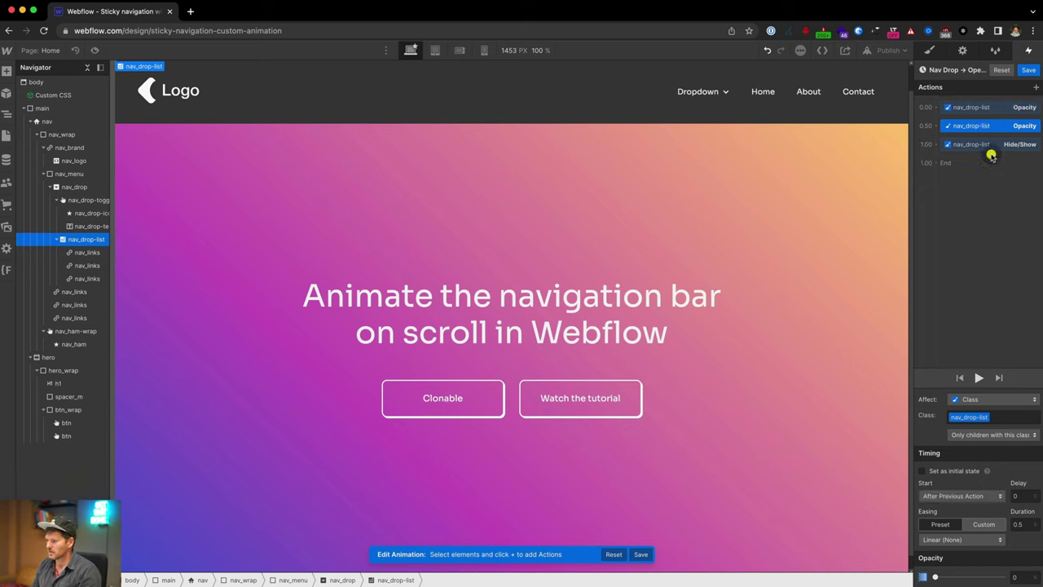
left_click_drag(995, 127, 993, 158)
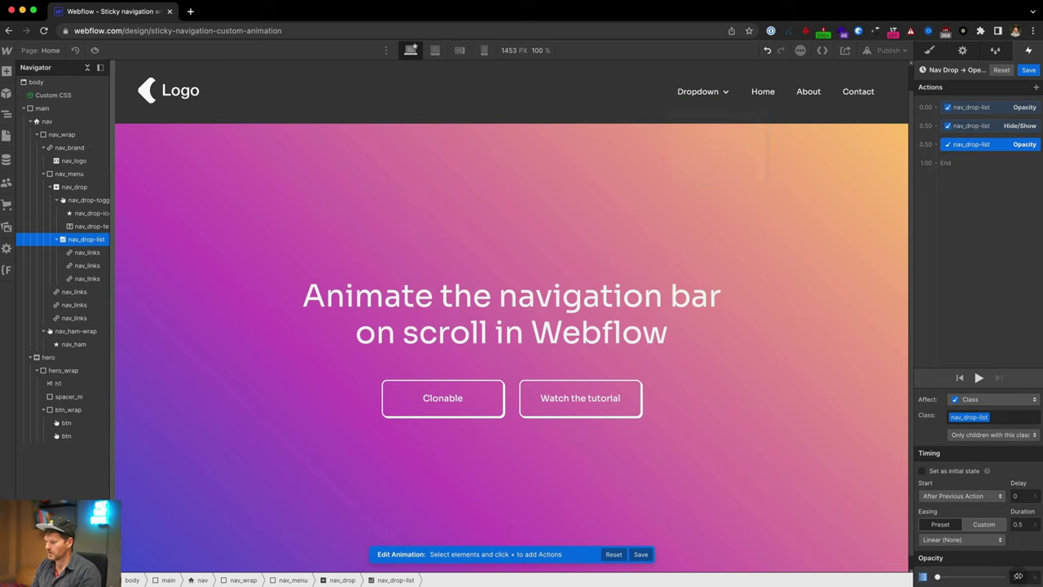
left_click(1027, 70)
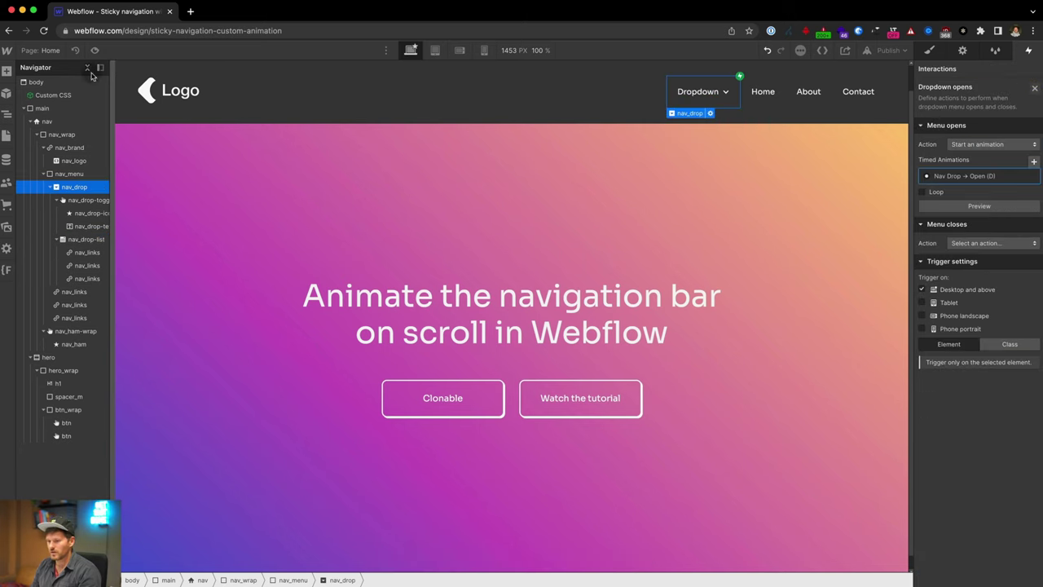
- Preview the page and test the Dropdown menu
left_click(95, 50)
left_click(667, 92)
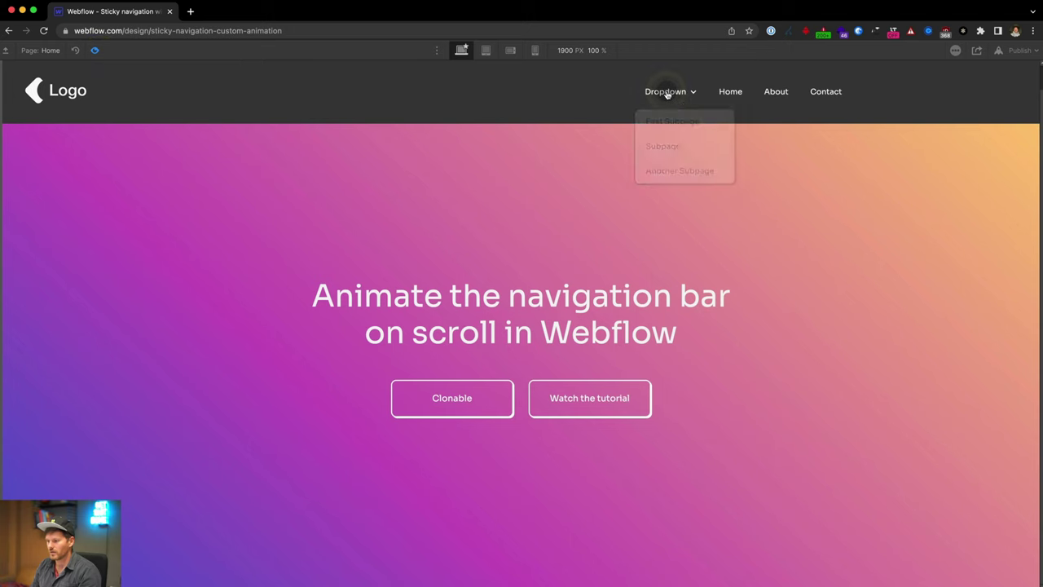
left_click(94, 49)
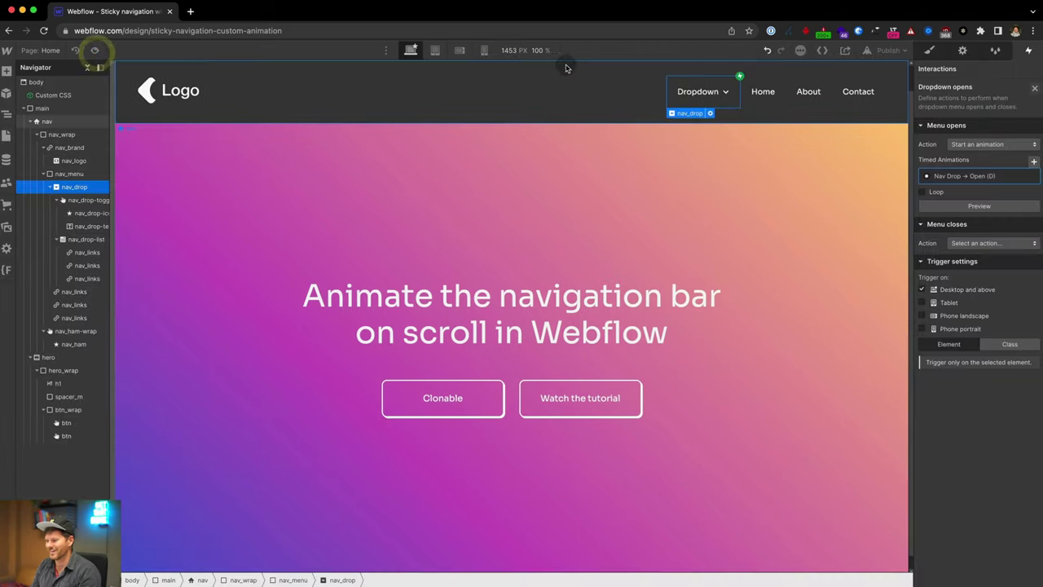
- Move Hide/Show ahead of the first Opacity step in Nav Drop → Open (D) and save
left_click(970, 176)
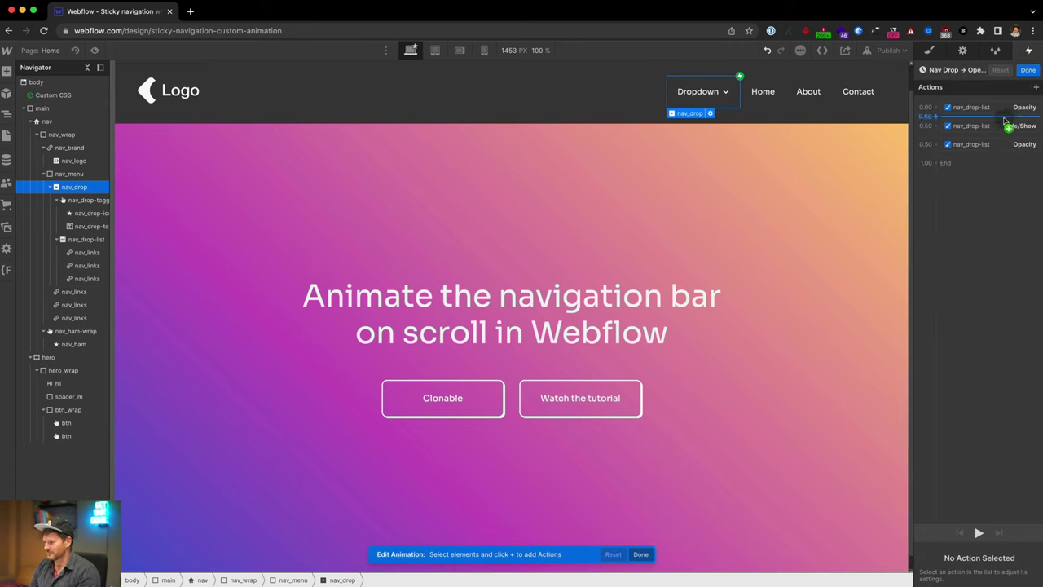
left_click(1001, 110)
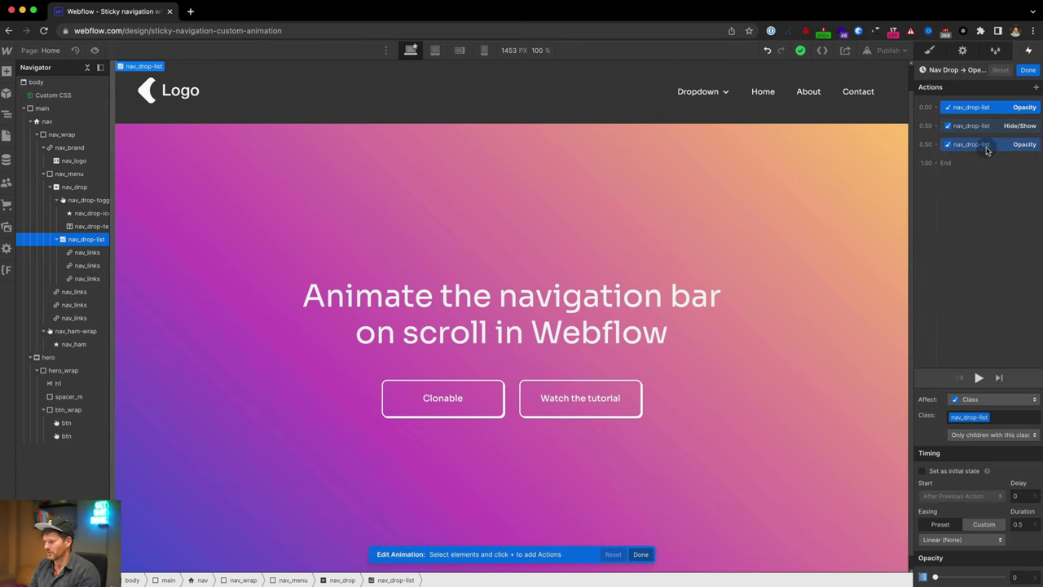
left_click(974, 144)
left_click_drag(981, 108, 987, 135)
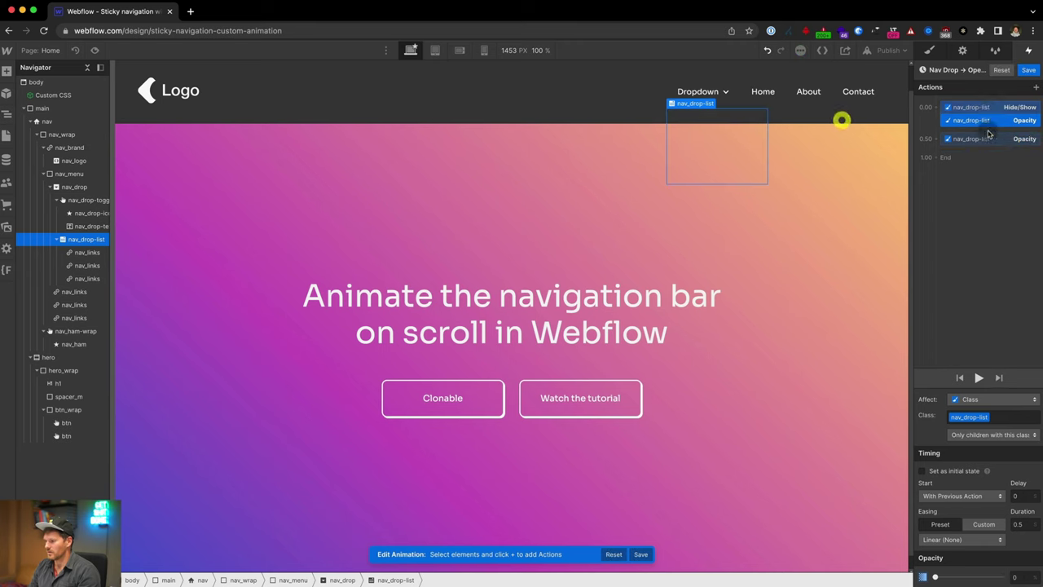
left_click(1028, 71)
- Retest in preview that Dropdown opens onto its three subpages
left_click(94, 50)
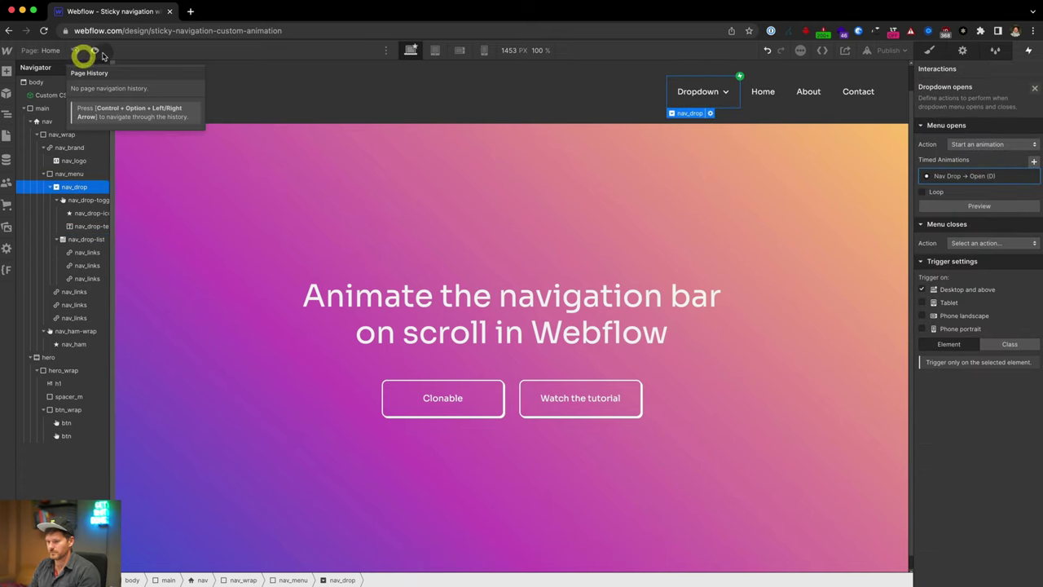
left_click(667, 92)
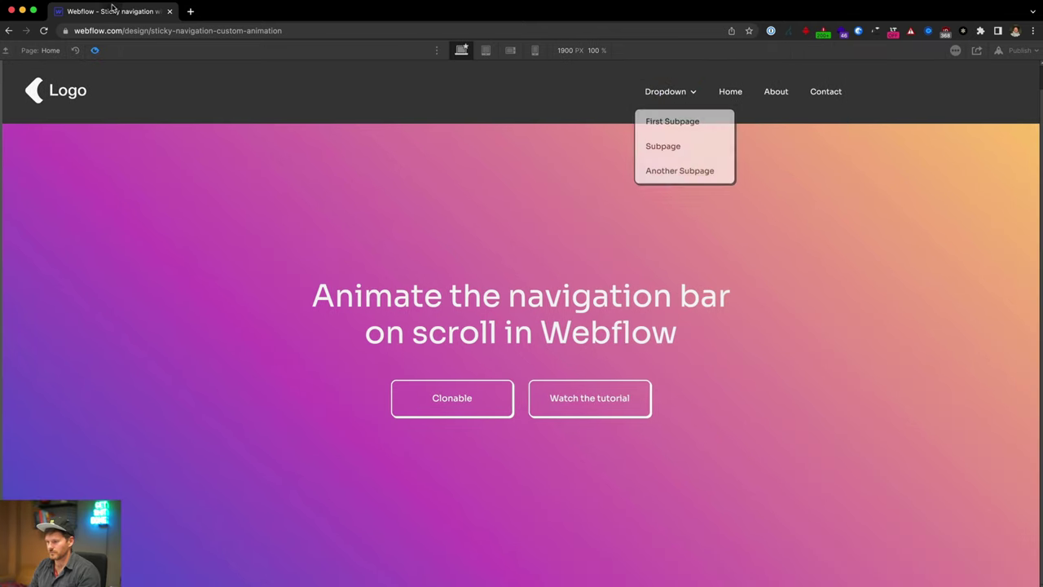
left_click(95, 51)
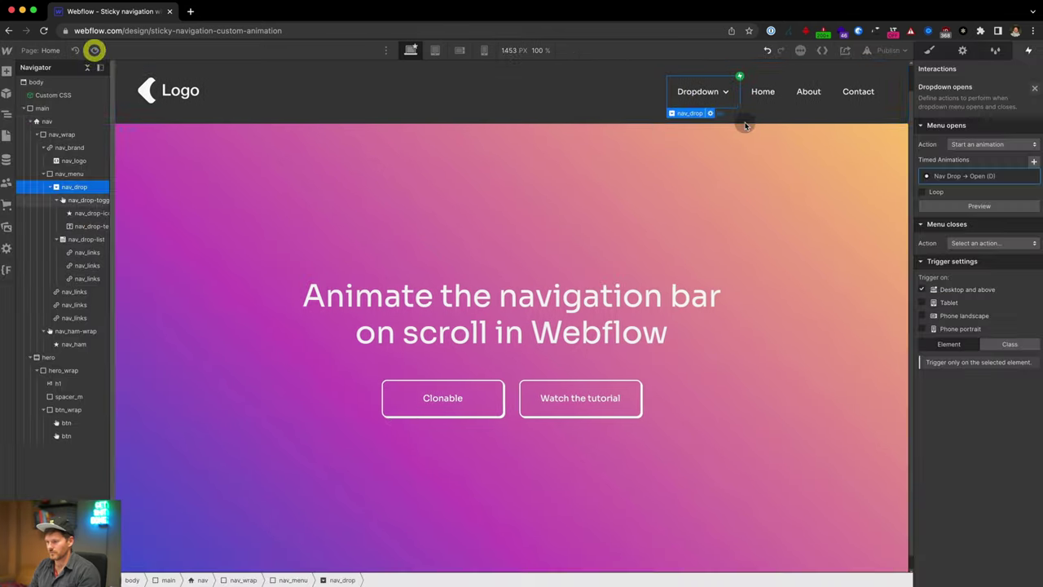
- Set the starting zero-opacity step's duration to 0 and save the animation
left_click(978, 176)
left_click(995, 139)
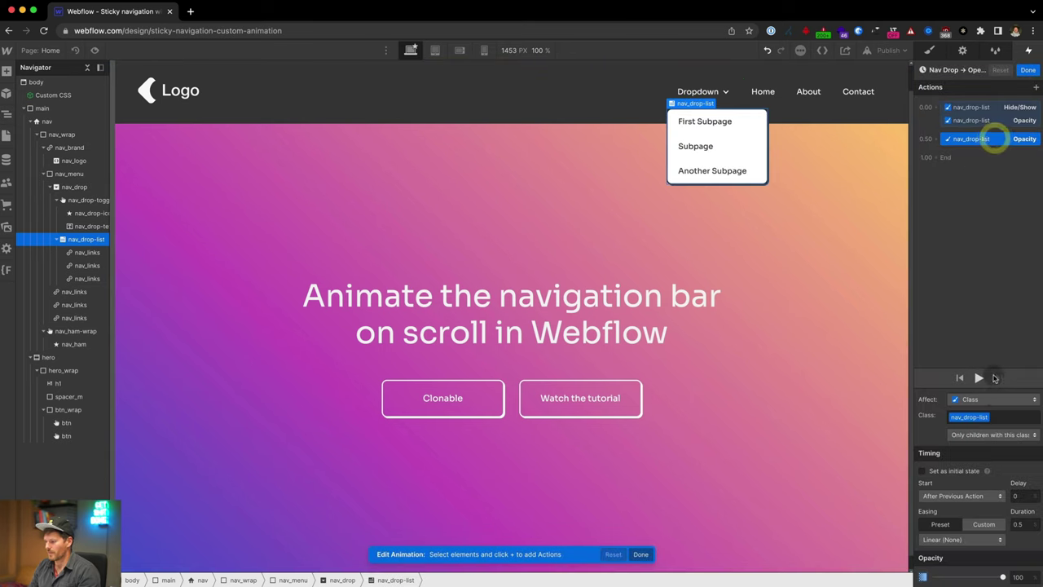
left_click(1007, 119)
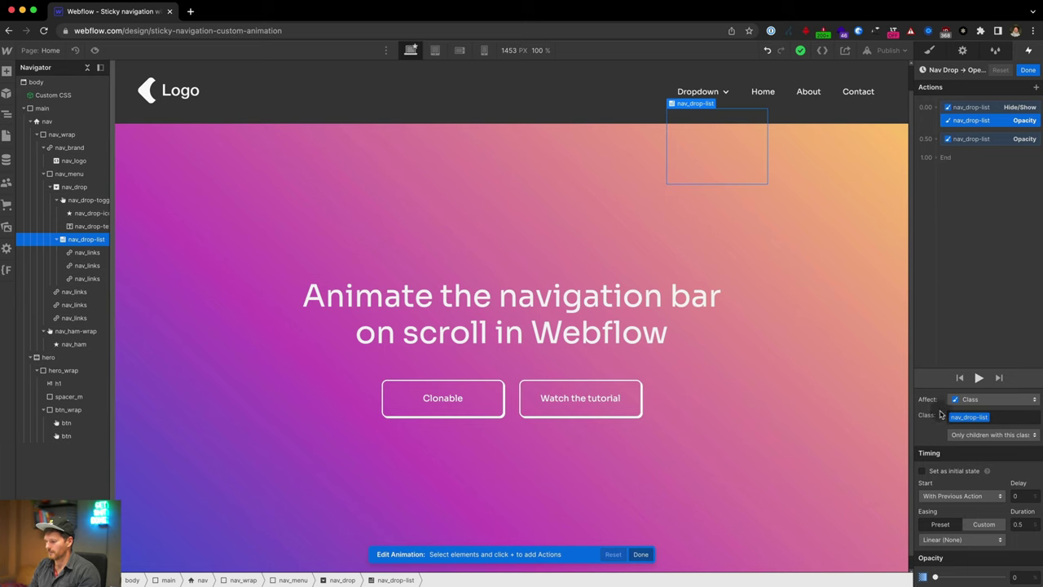
double_click(1022, 524)
key("BackSpace")
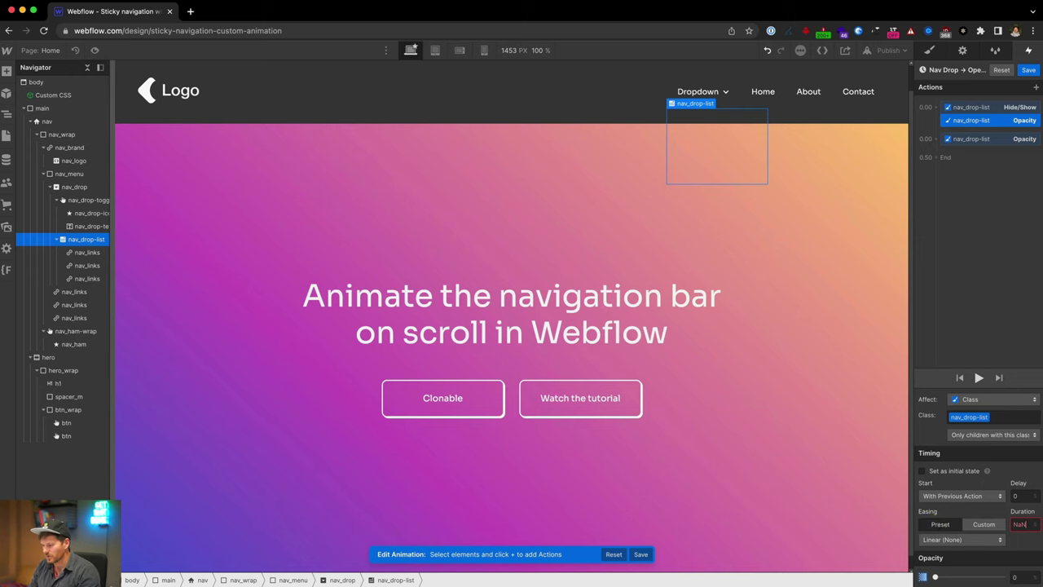
type("0")
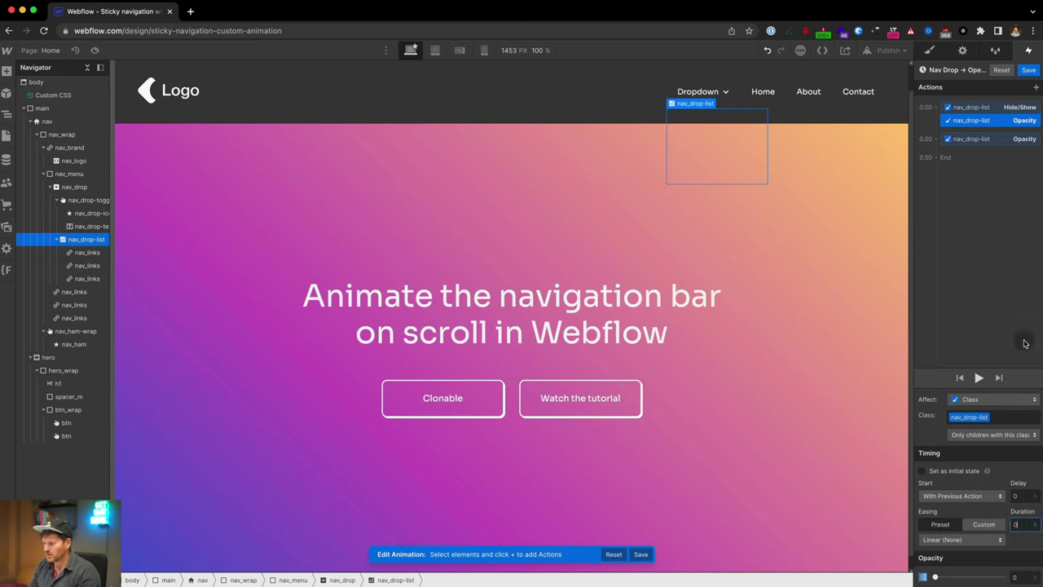
left_click(1027, 70)
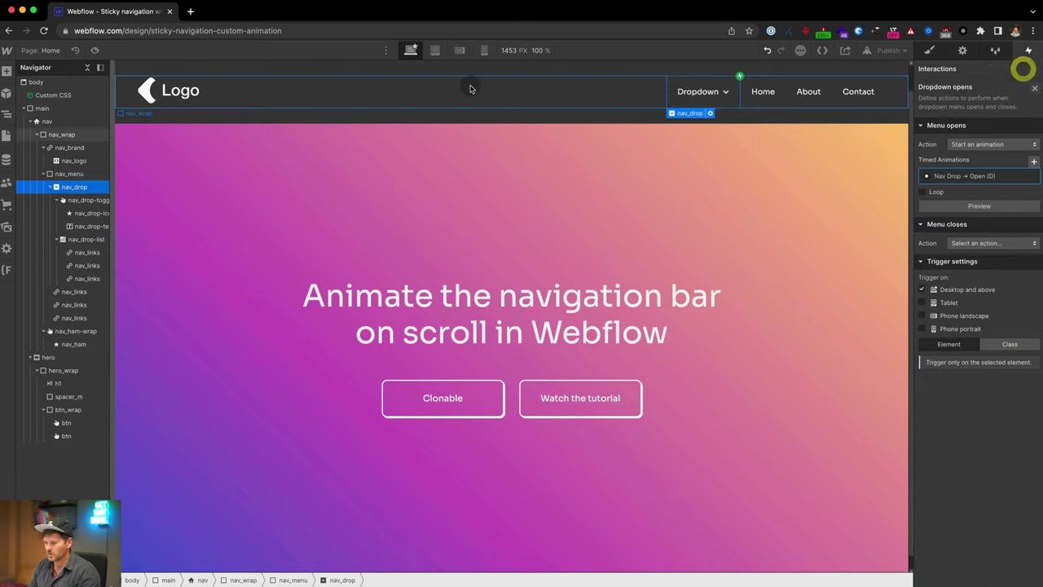
- Test the Dropdown fade twice in preview, then reopen the Nav Drop → Open (D) animation
left_click(95, 50)
left_click(670, 102)
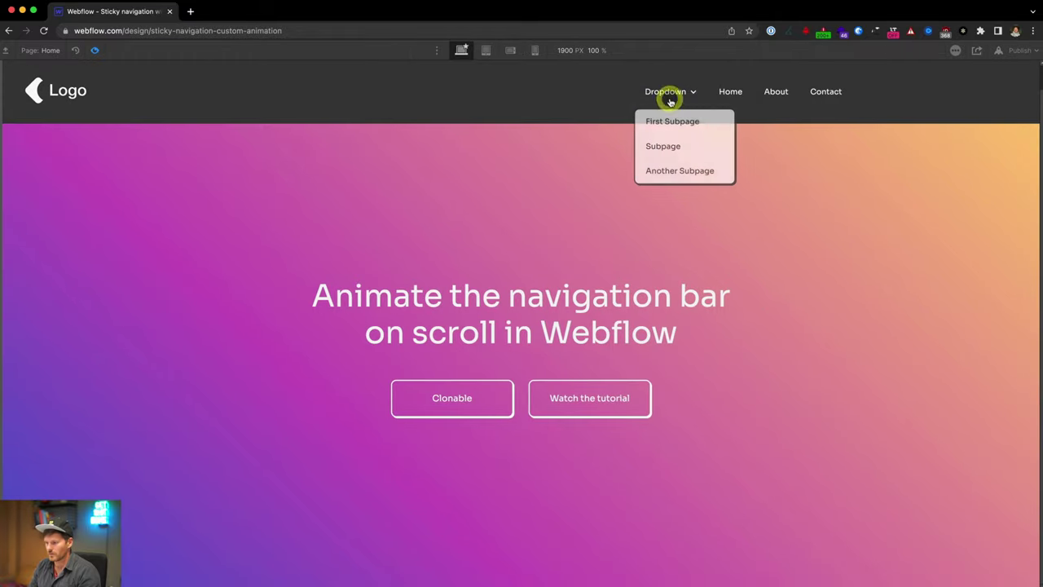
left_click(94, 50)
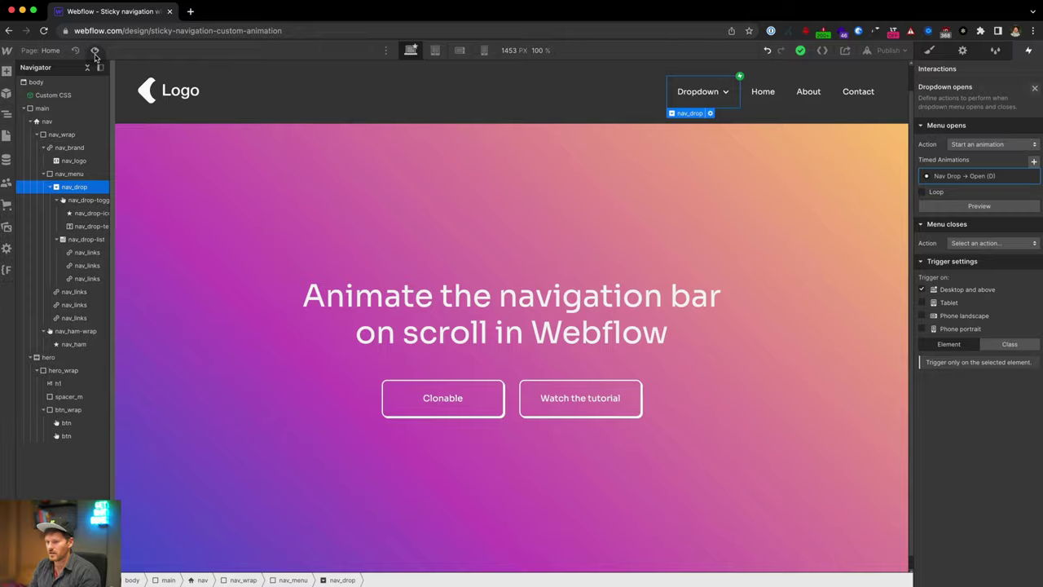
left_click(95, 51)
left_click(678, 93)
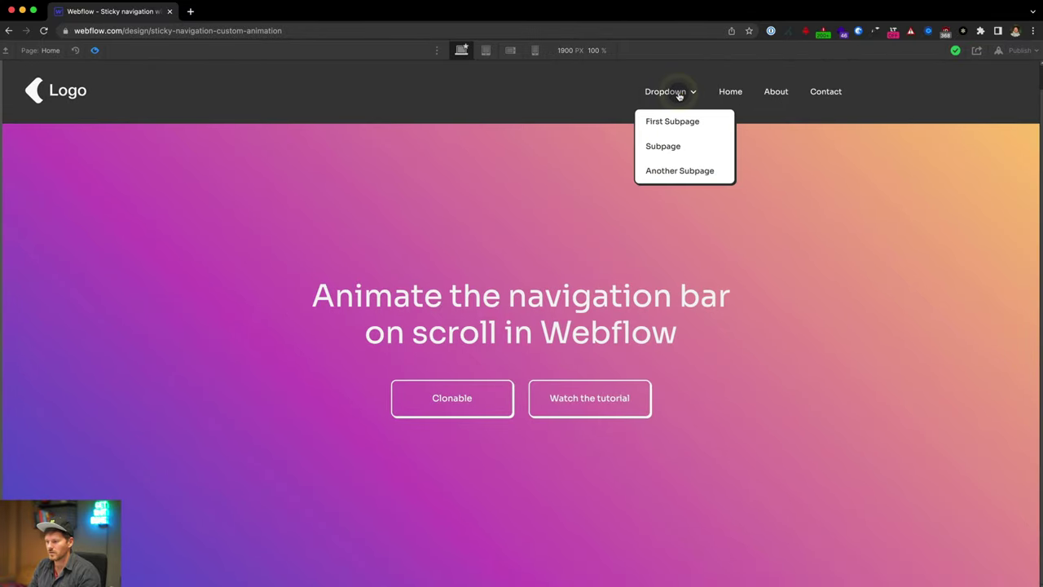
left_click(95, 50)
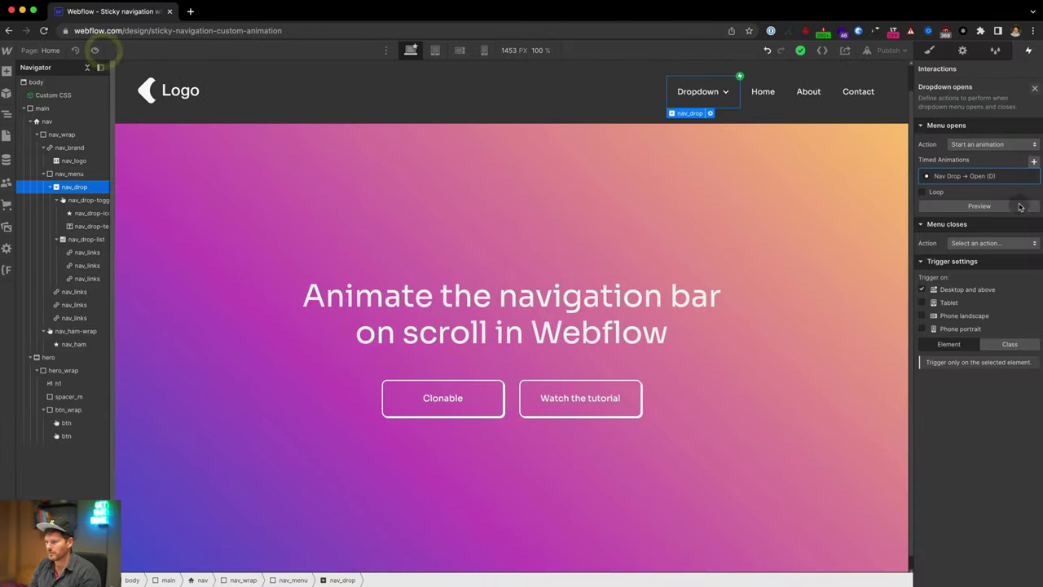
left_click(1018, 174)
- Give the dropdown's fade-in Opacity step Out Expo easing and preview it
left_click(1007, 139)
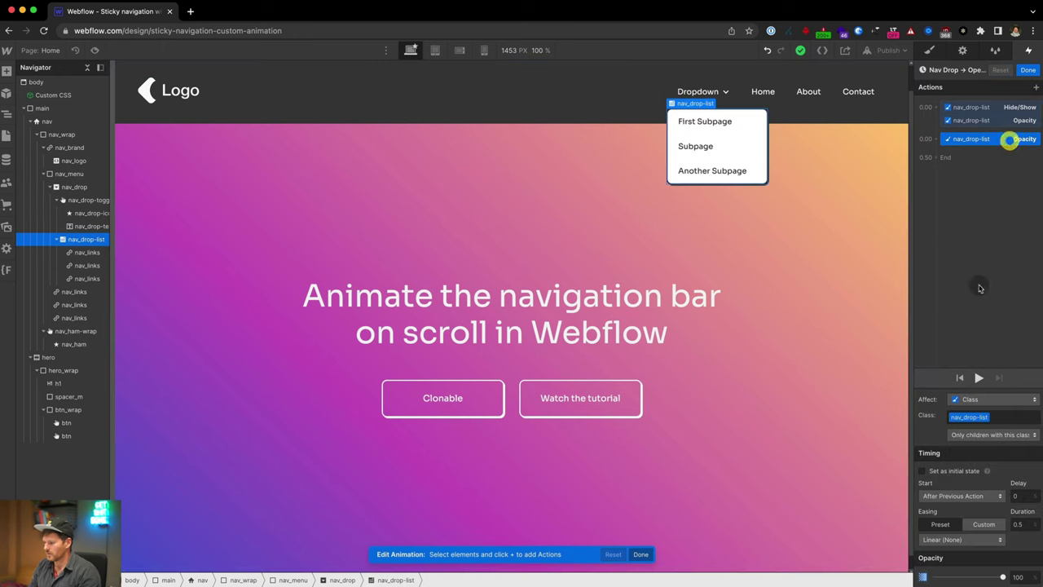
left_click(964, 541)
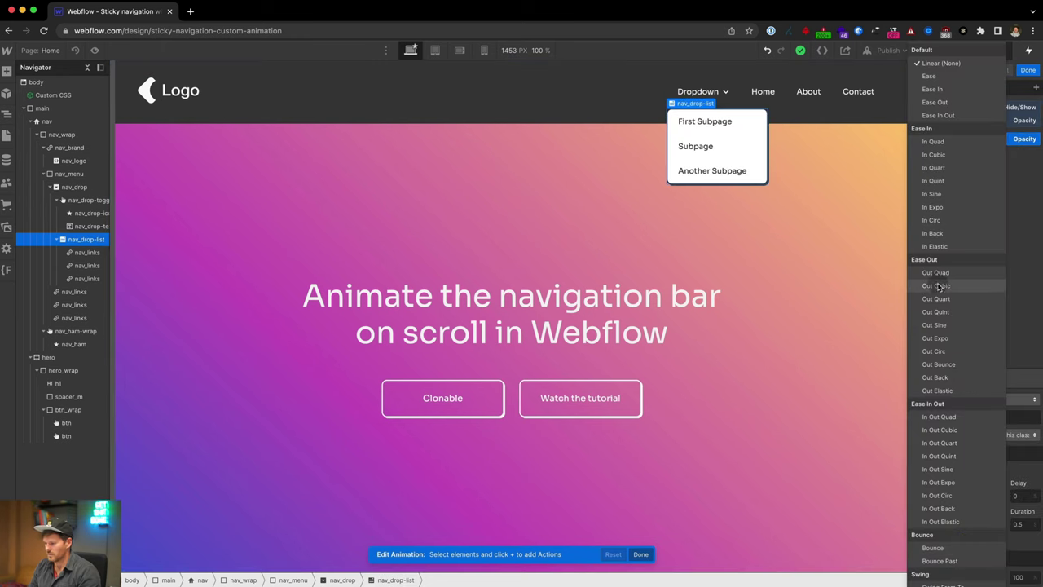
left_click(935, 339)
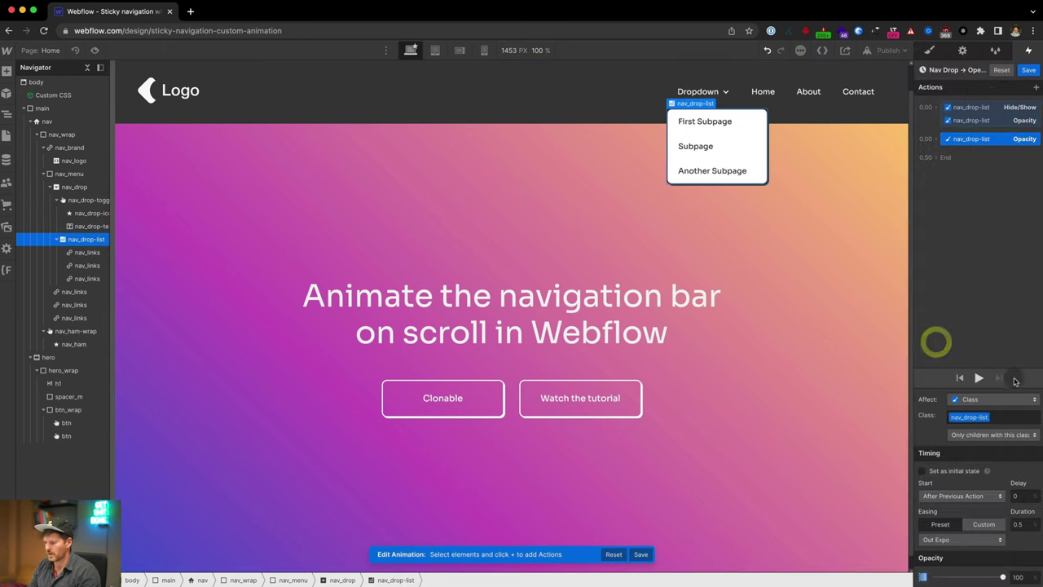
left_click(978, 377)
left_click(978, 377)
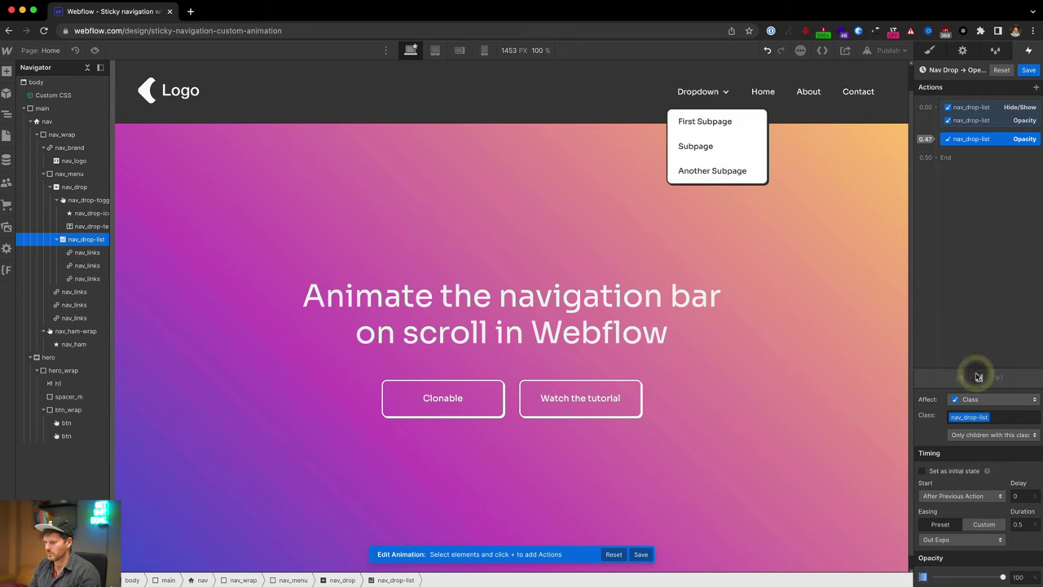
left_click(977, 373)
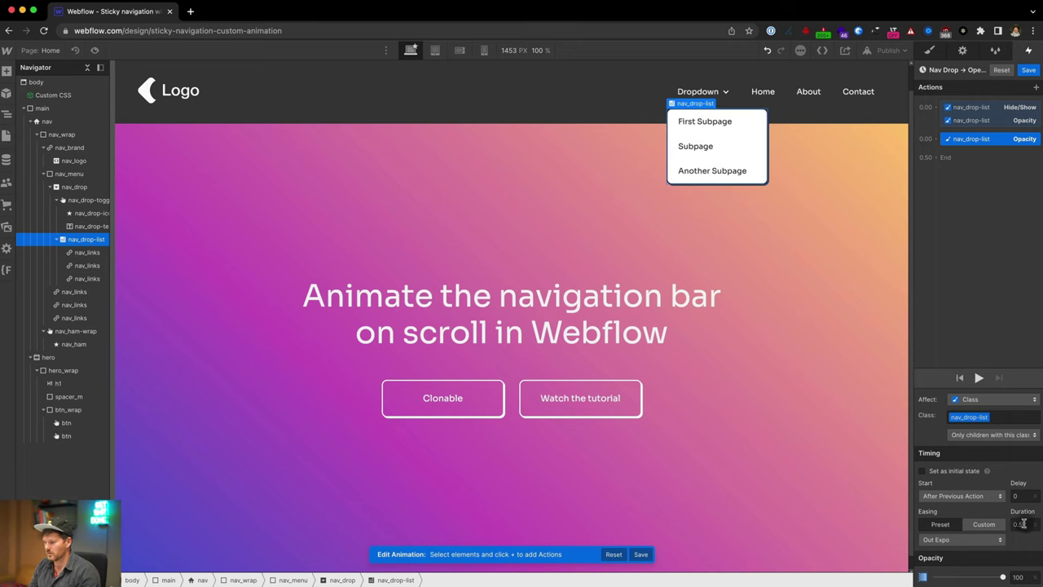
- Lengthen the fade-in to 0.8 seconds and replay the animation to check it
type("0.8")
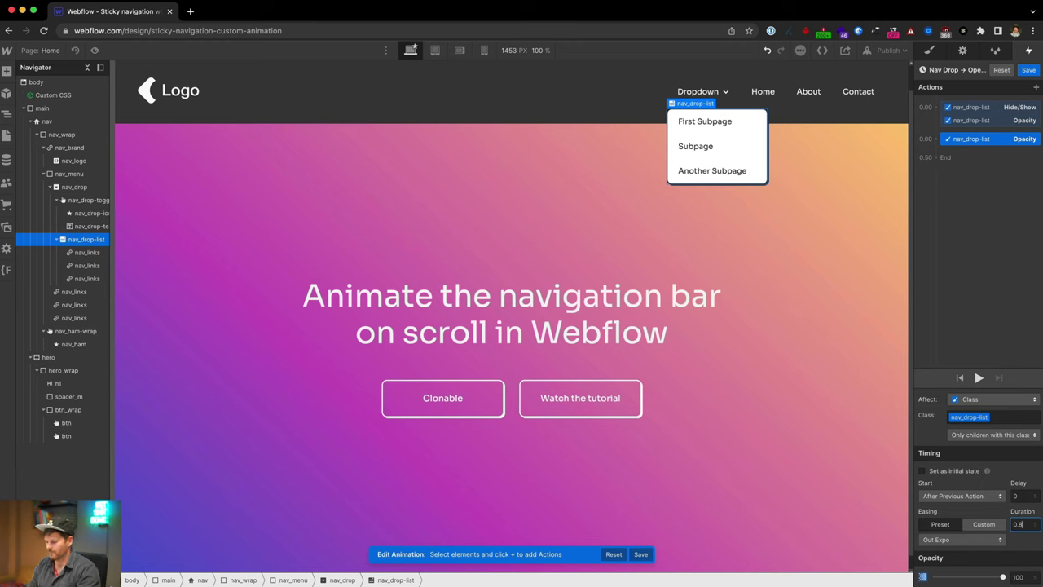
left_click(977, 377)
left_click(976, 378)
left_click(976, 378)
left_click(977, 378)
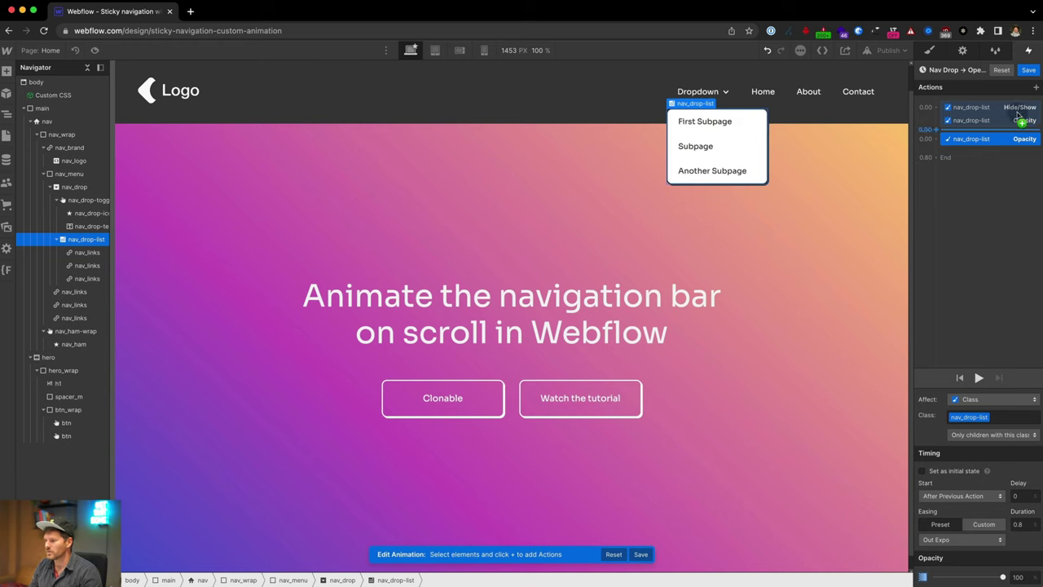
- Add a Move action at the animation start that offsets the list 1.5em down
left_click(1036, 91)
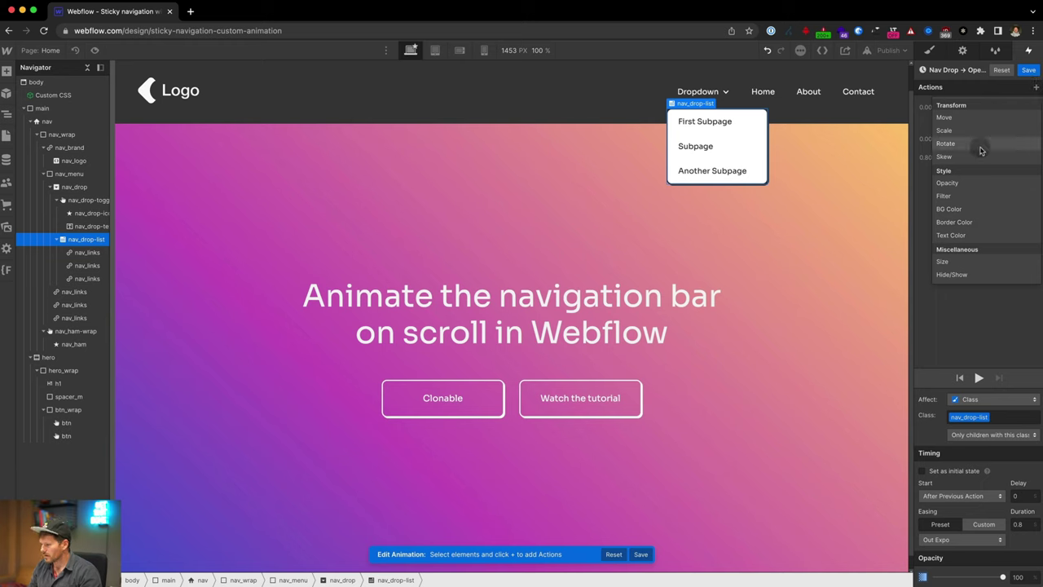
left_click(972, 116)
mouse_move(981, 158)
left_mouse_down()
mouse_move(987, 110)
mouse_move(983, 138)
left_mouse_up()
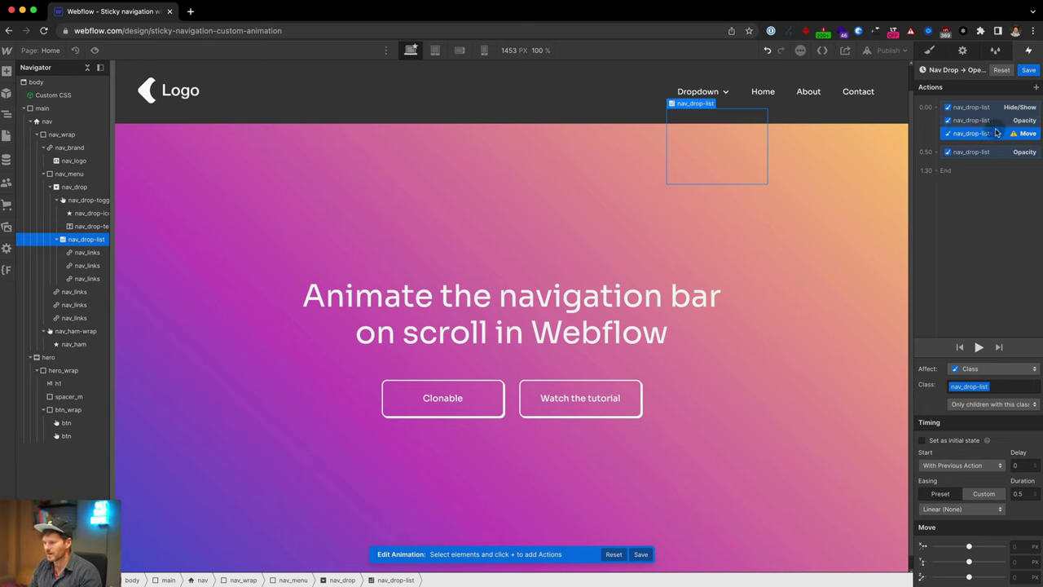
left_click(1020, 561)
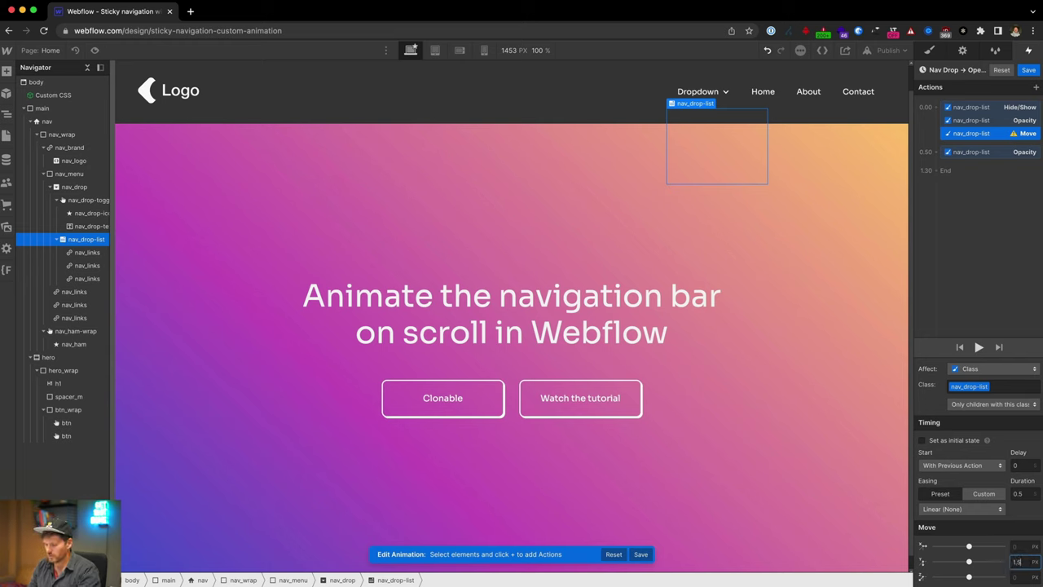
type("1.5em")
key("Return")
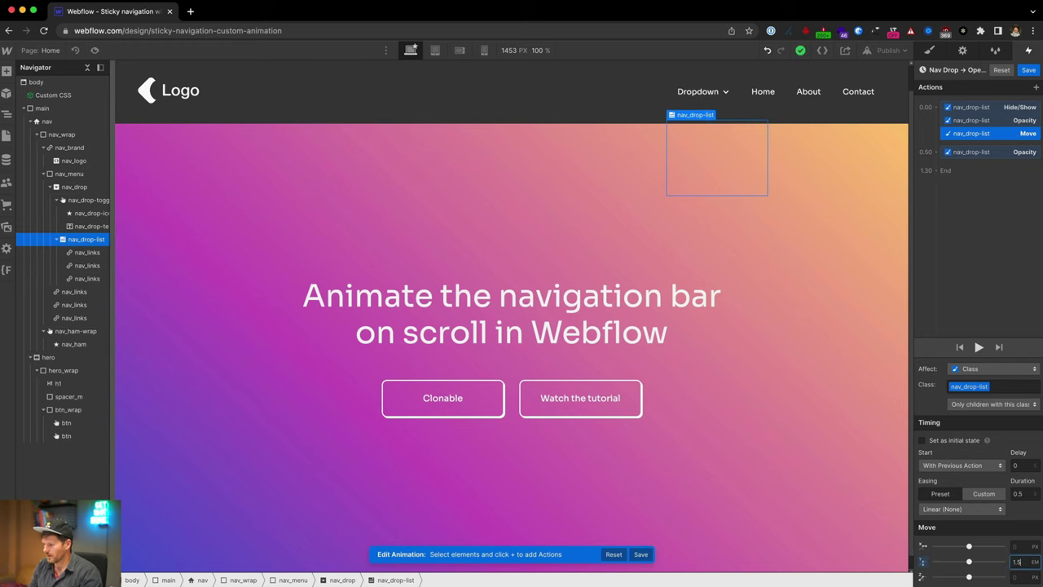
- Add a second Move returning the list to Y 0 over 0.8 s with Out Expo easing, then preview
left_click_drag(973, 135, 974, 173)
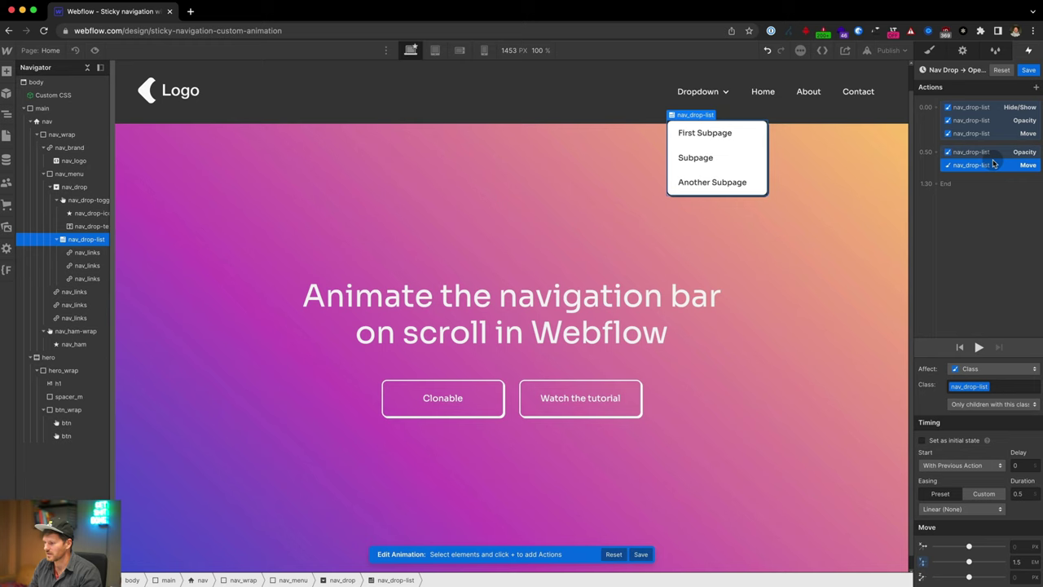
left_click(995, 215)
left_click(996, 165)
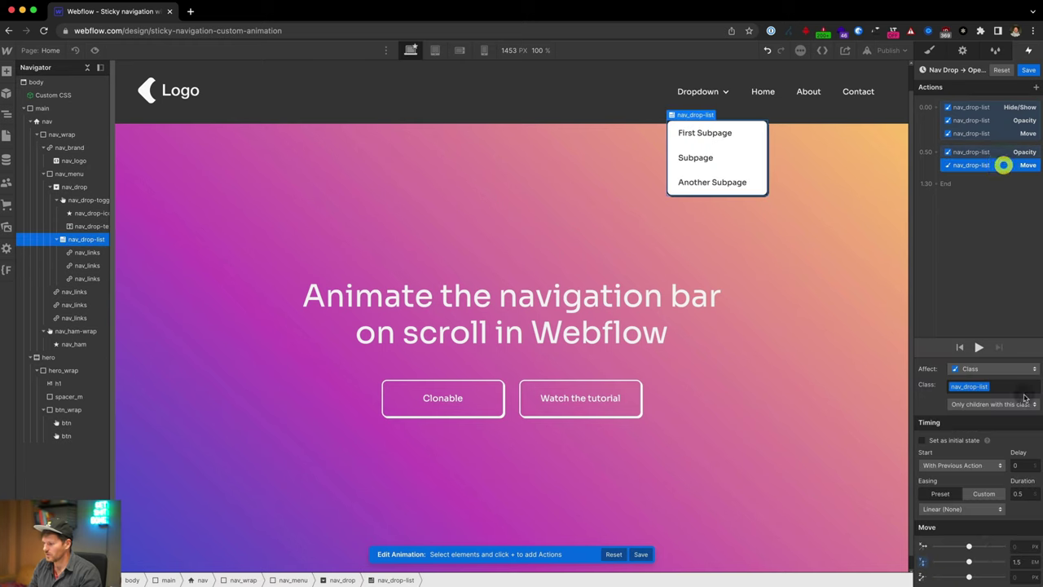
type("0")
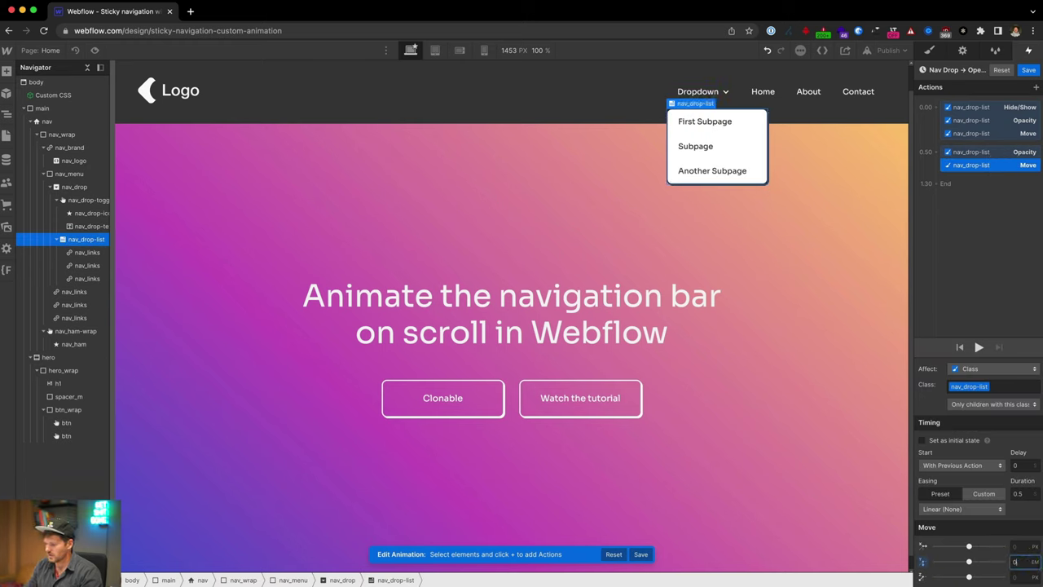
left_click(1025, 494)
type("0.8")
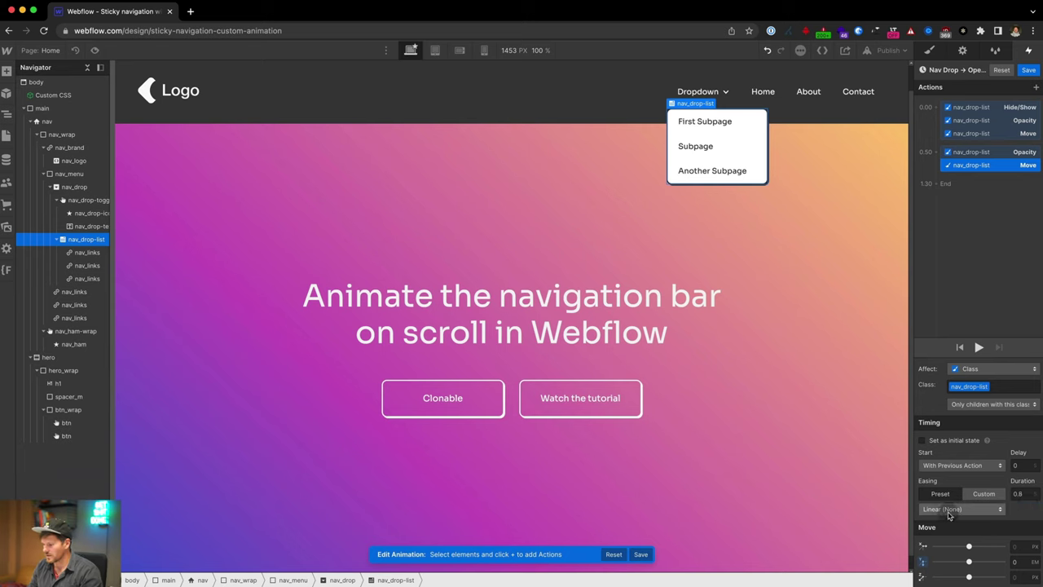
left_click(949, 510)
left_click(955, 339)
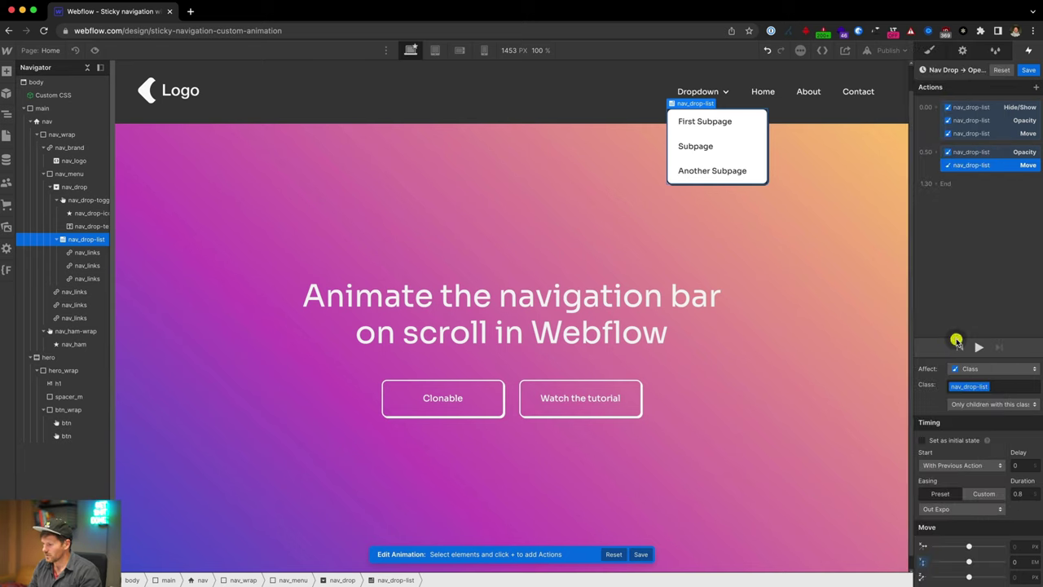
left_click(88, 50)
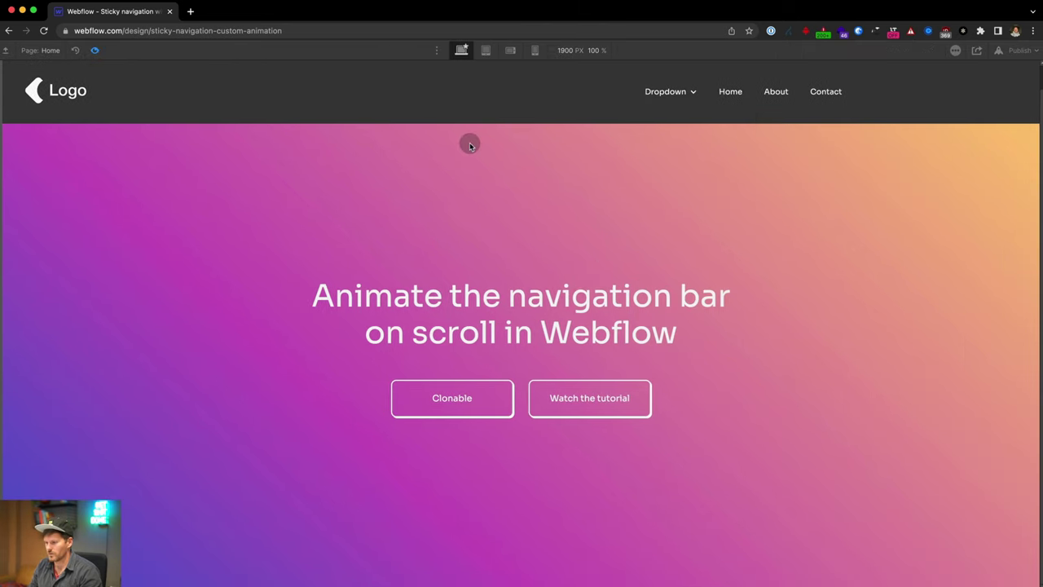
- Test the dropdown's opening animation in preview, then return to the designer
left_click(680, 95)
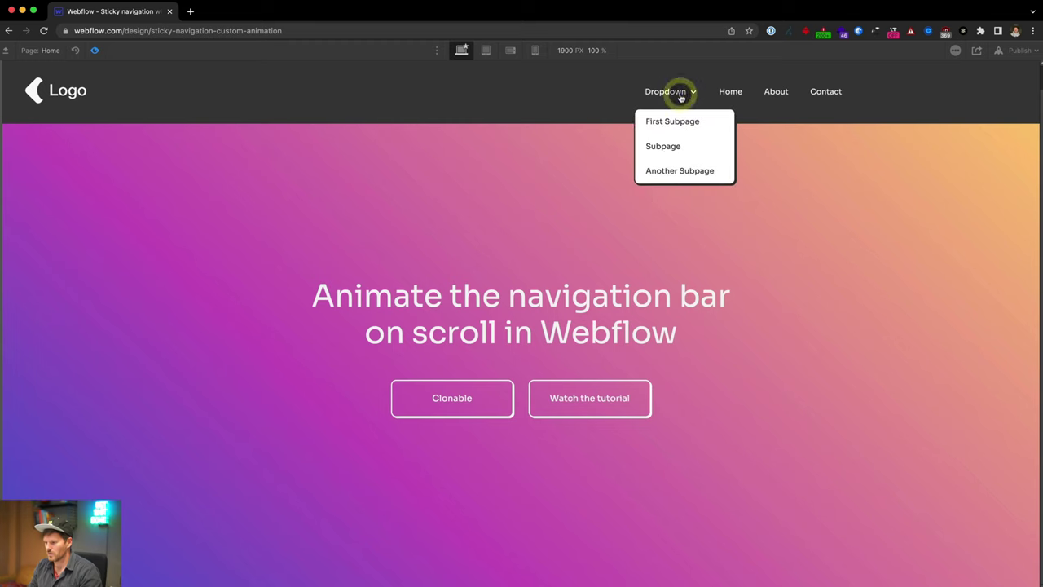
left_click(688, 93)
left_click(662, 92)
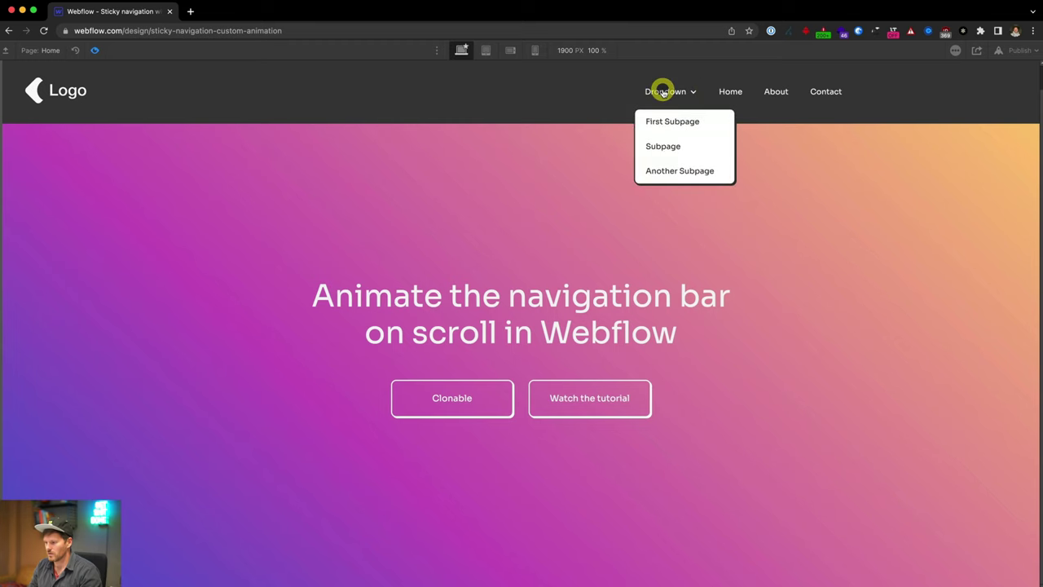
left_click(683, 93)
left_click(683, 92)
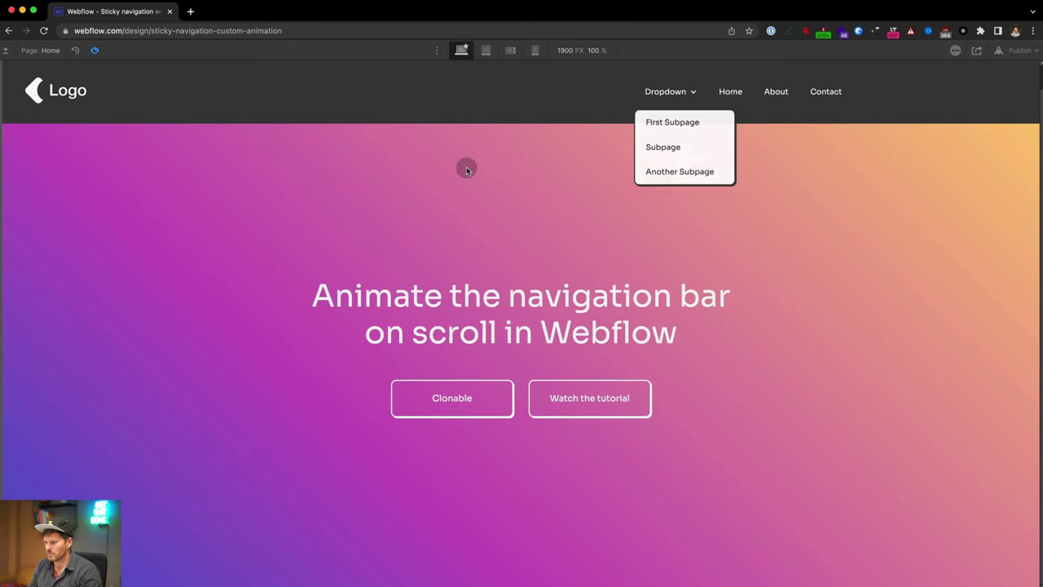
left_click(94, 50)
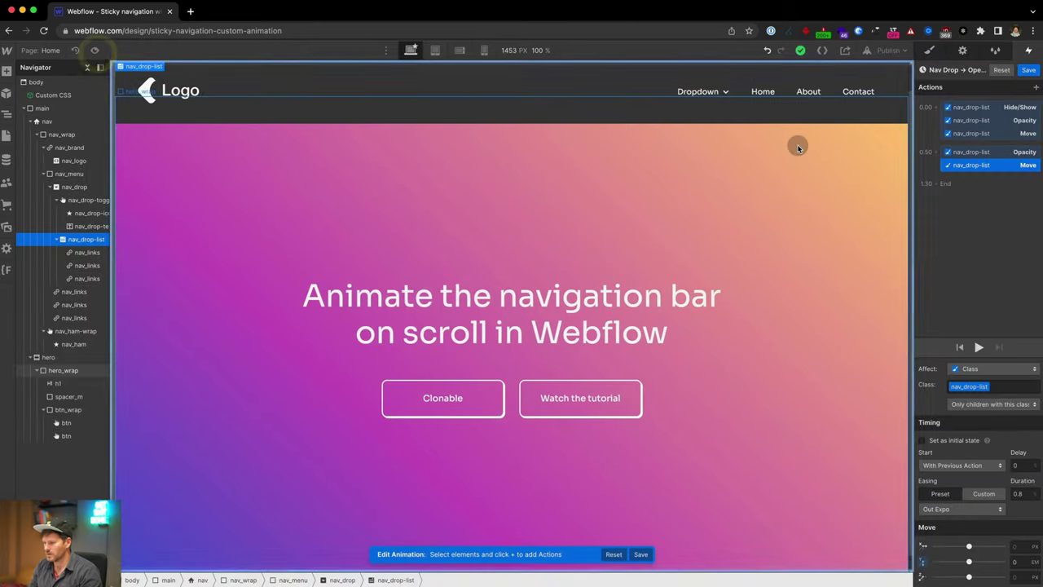
- Zero the starting steps' durations, save, and retest the dropdown in preview
left_click(1029, 134)
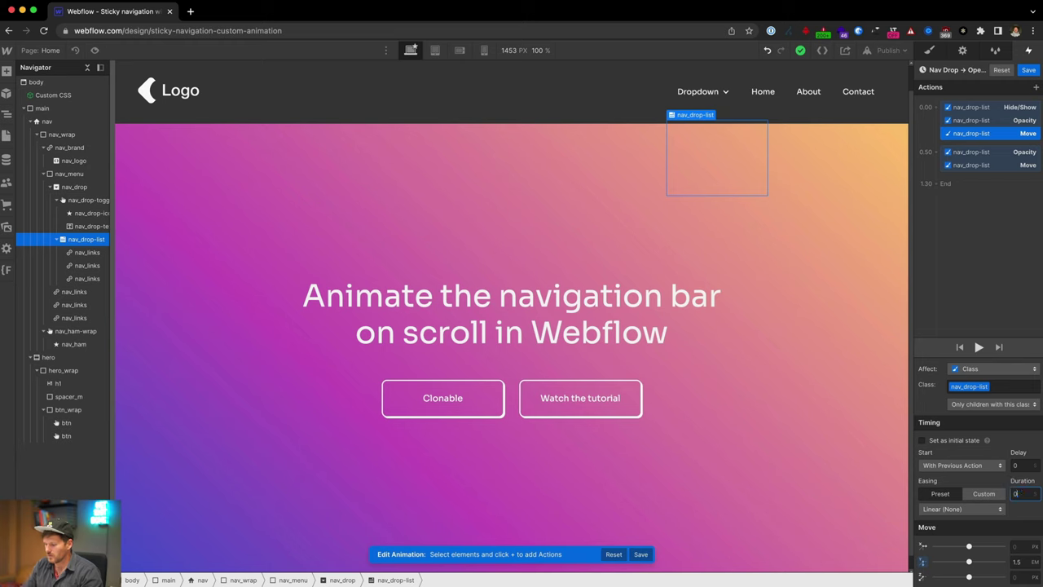
left_click(970, 198)
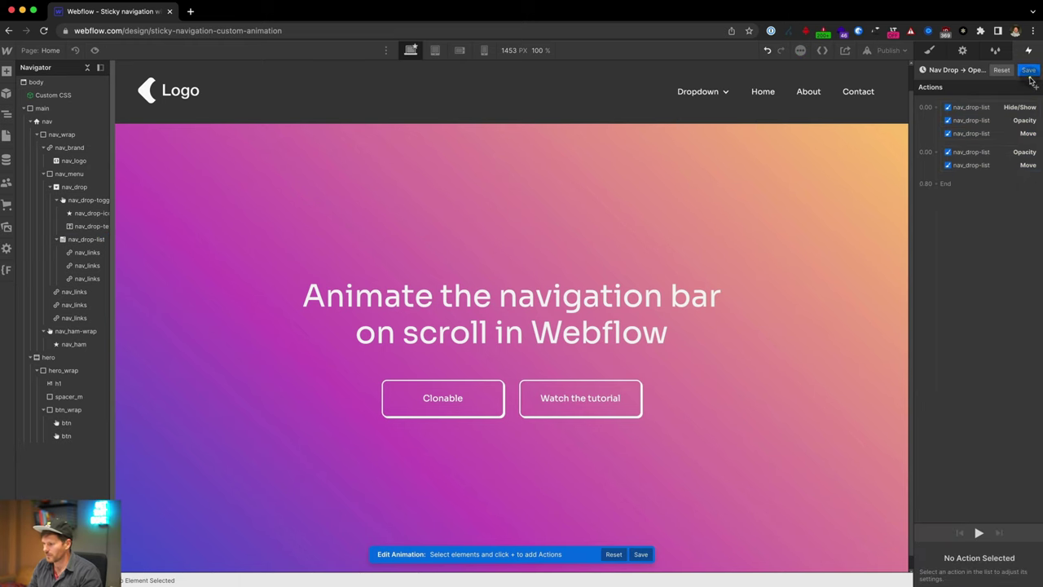
left_click(1028, 70)
left_click(95, 51)
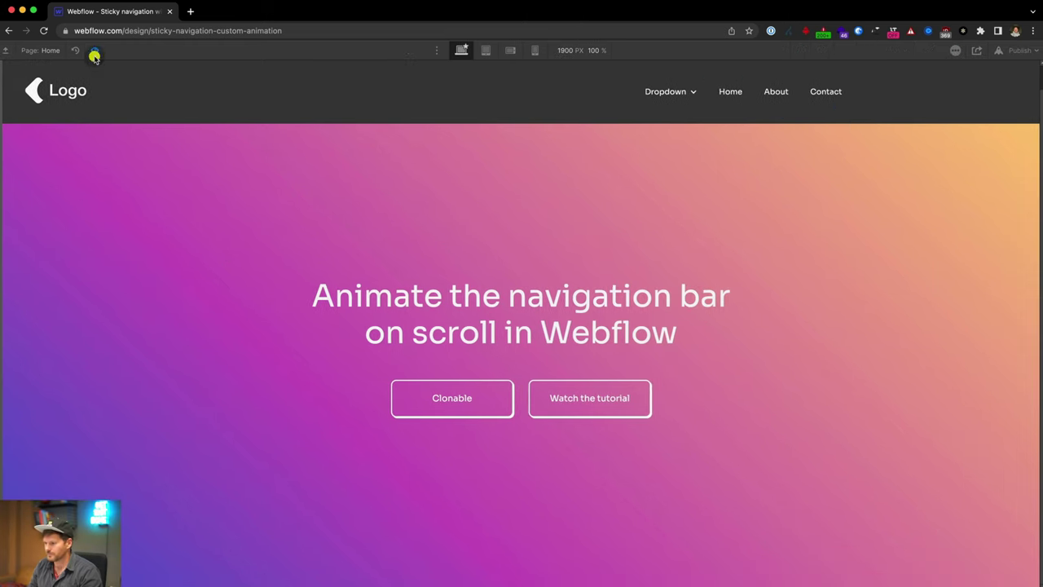
left_click(669, 87)
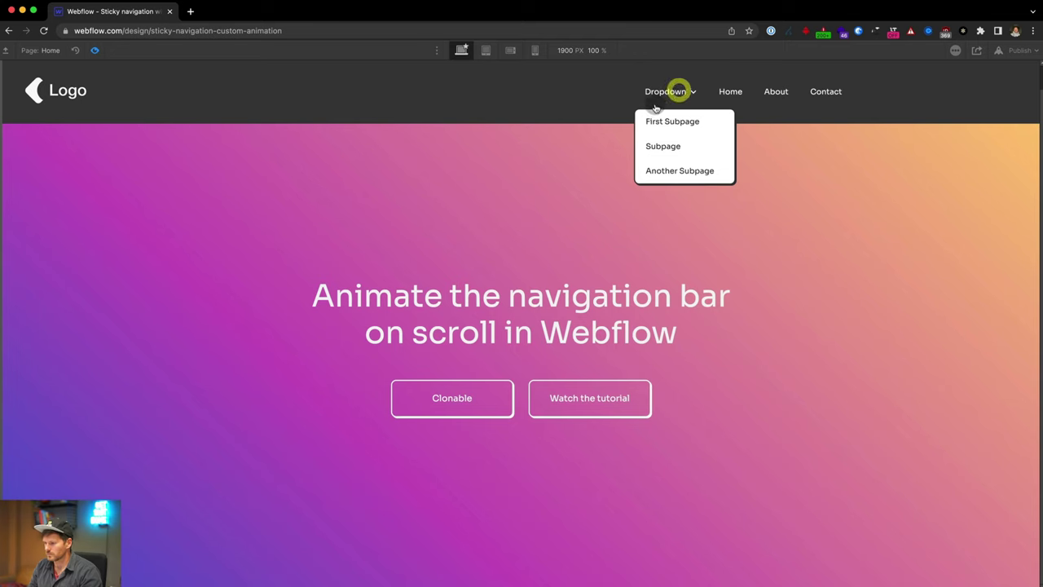
left_click(652, 98)
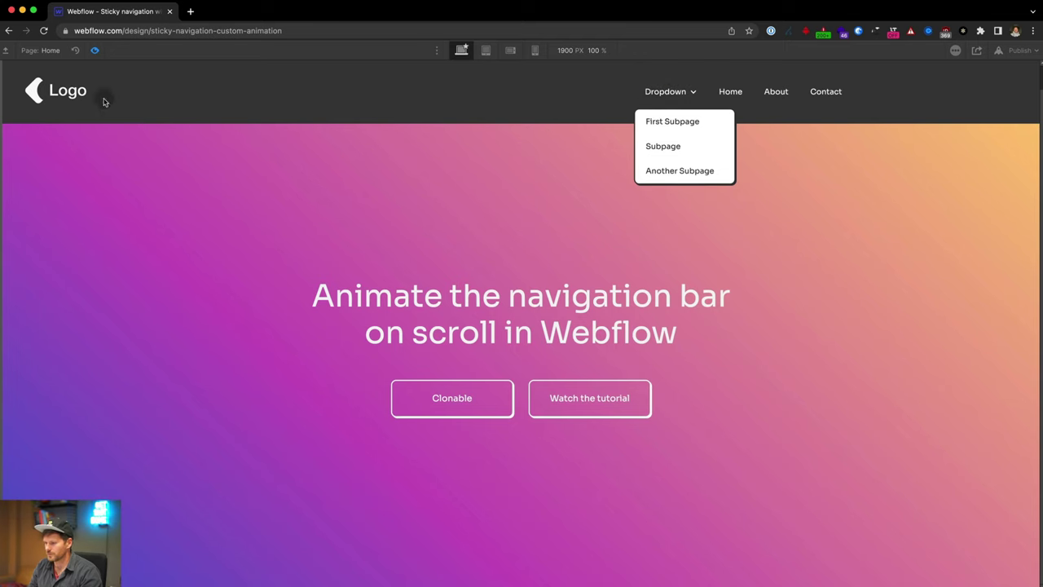
left_click(95, 50)
- Reposition the Move step so the second group starts at 0.00, save, and preview the dropdown
left_click(981, 175)
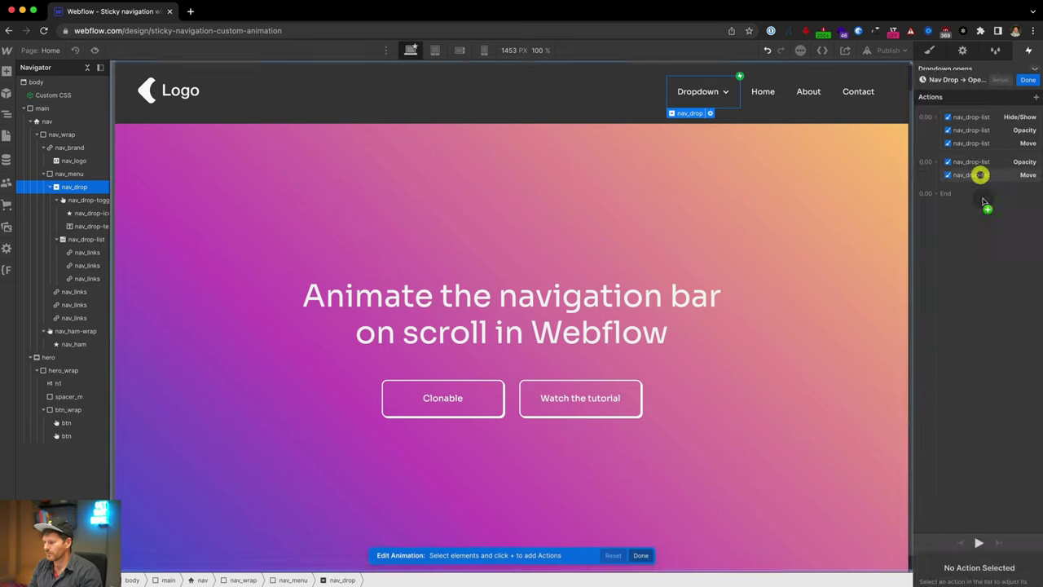
left_click(974, 109)
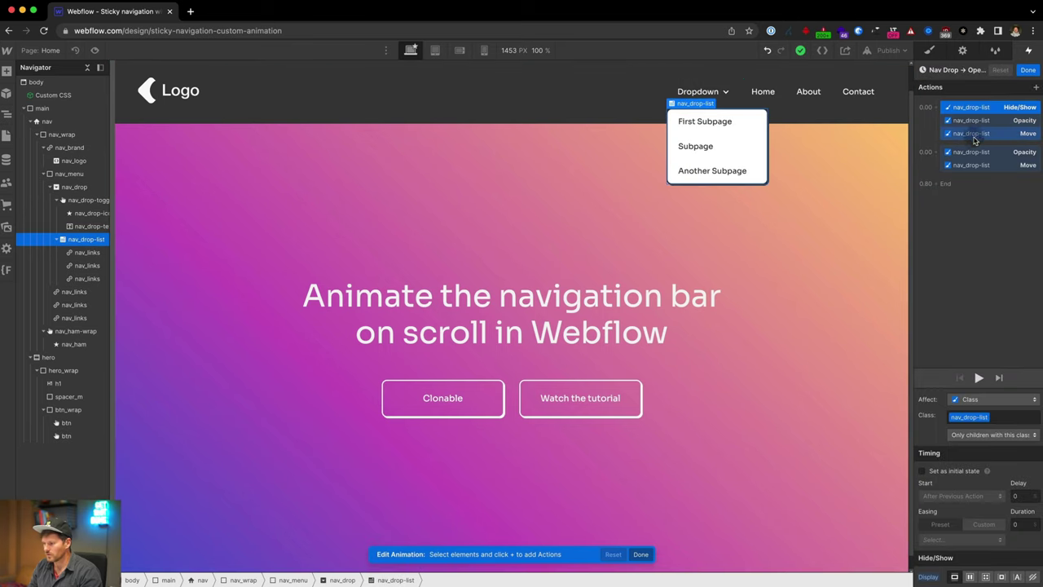
left_click(979, 134, "shift")
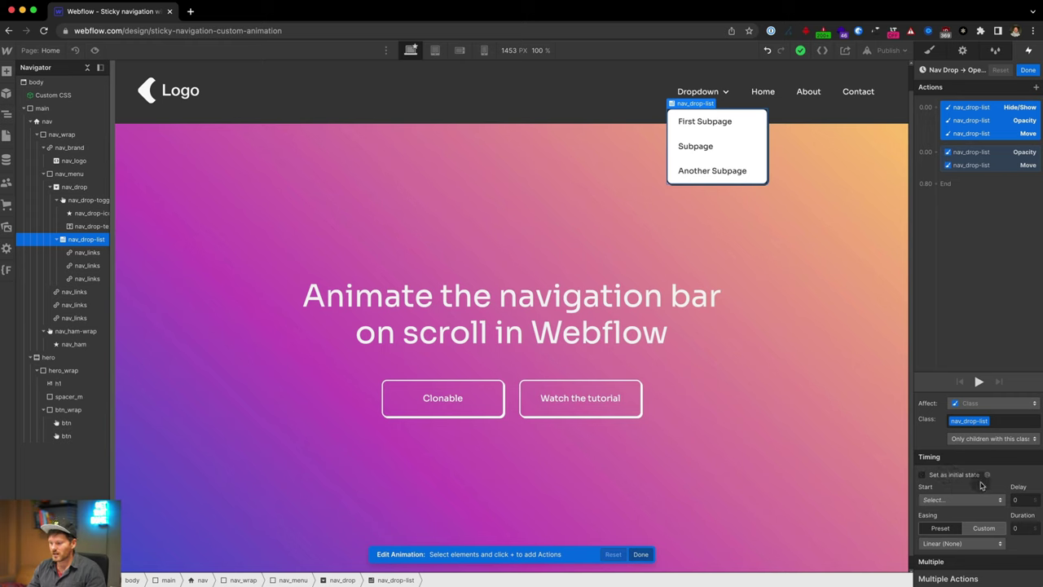
left_click_drag(972, 133, 985, 145)
left_click(1028, 71)
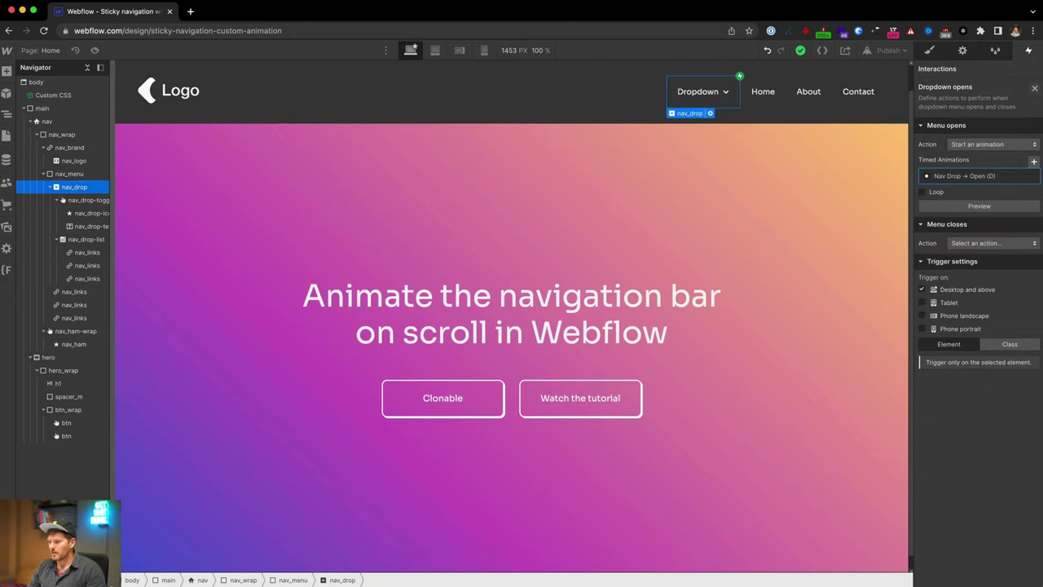
key("ctrl+shift+p")
left_click(690, 93)
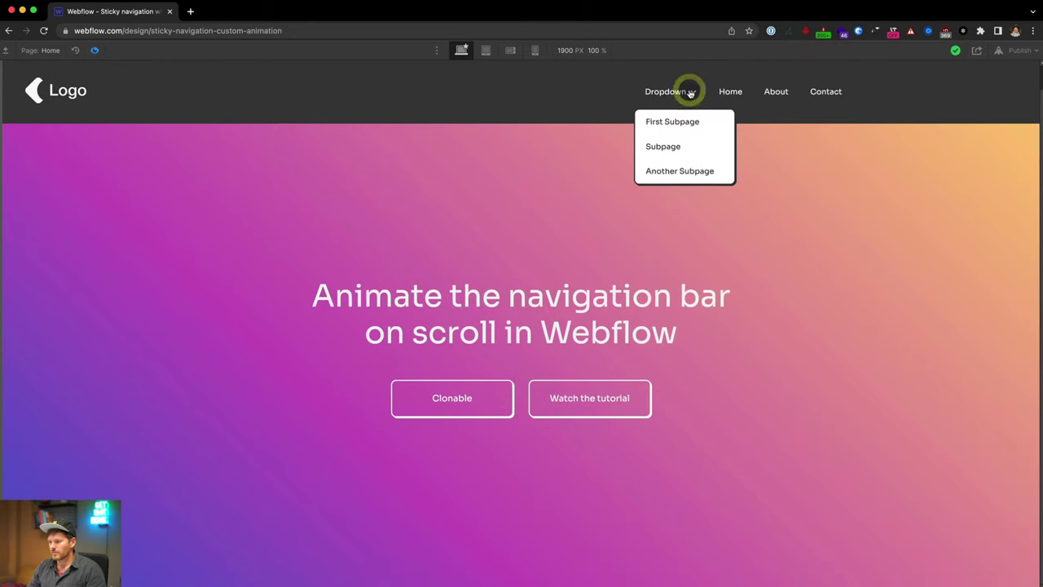
left_click(94, 50)
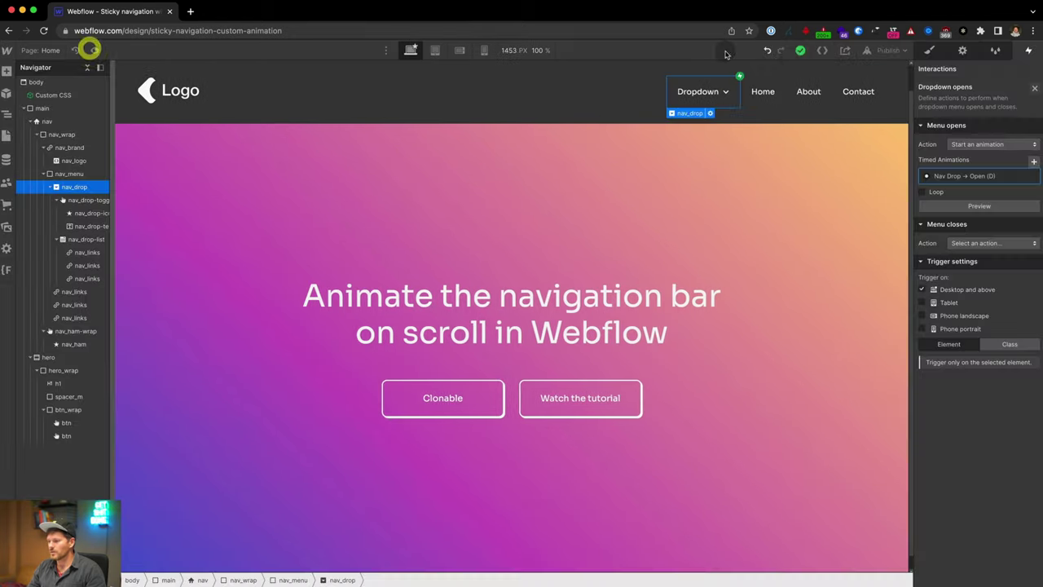
- Adjust the three starting steps' duration again, save, and check the dropdown in preview
left_click(962, 169)
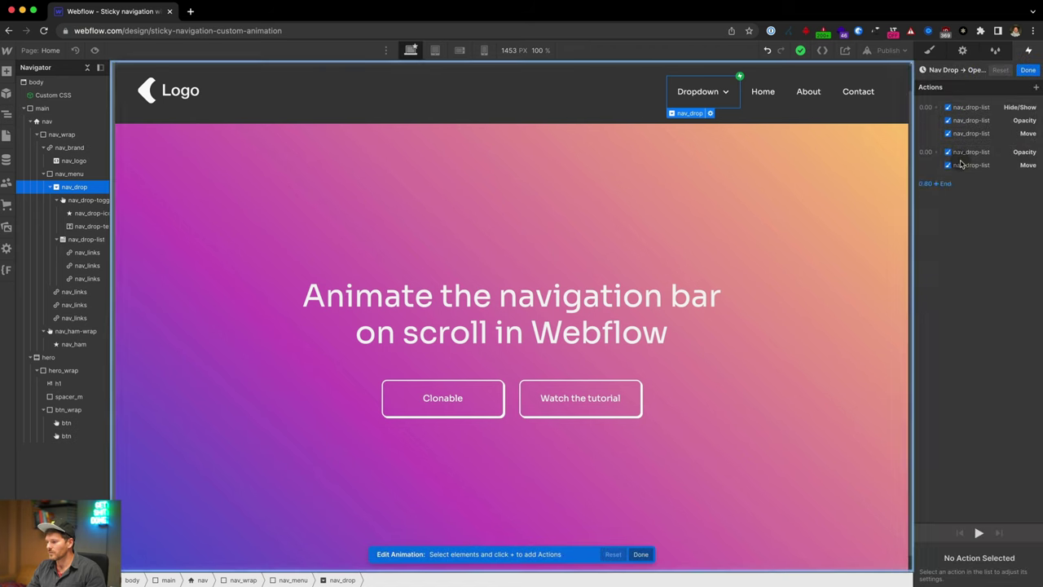
left_click(978, 107)
left_click(979, 133, "shift")
left_click(1021, 528)
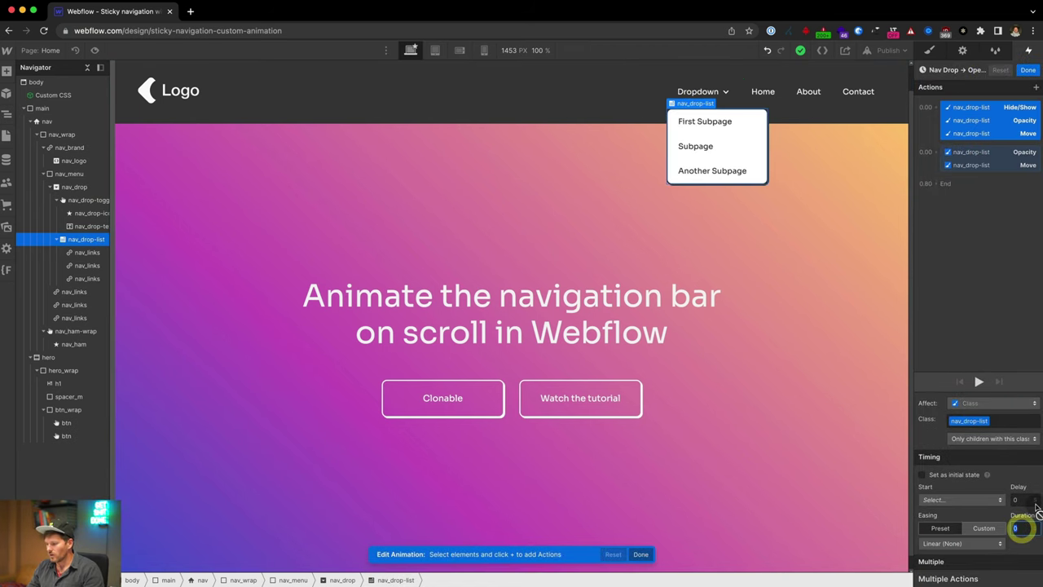
left_click(983, 245)
left_click(1028, 69)
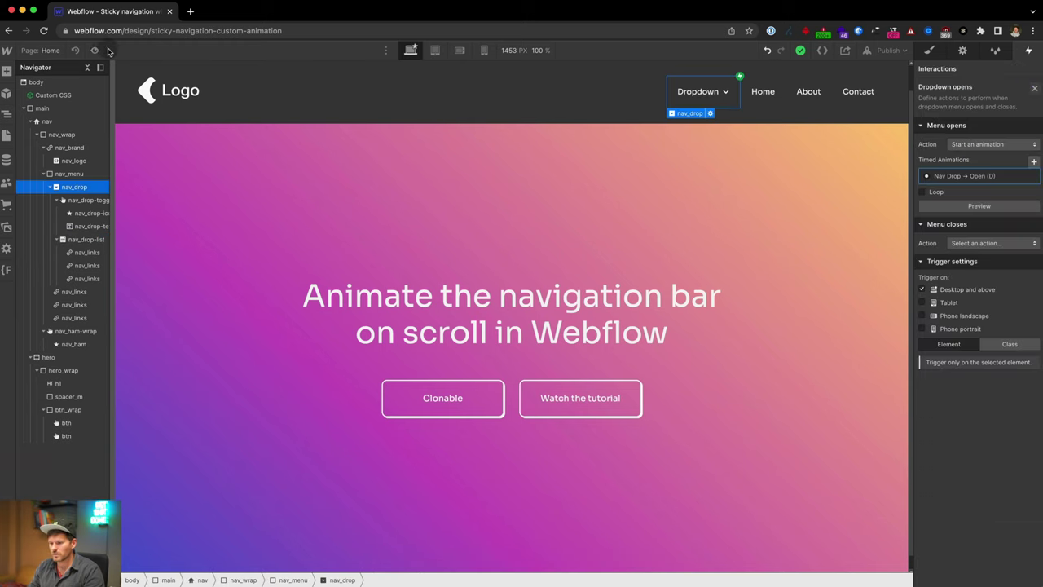
left_click(95, 50)
left_click(675, 88)
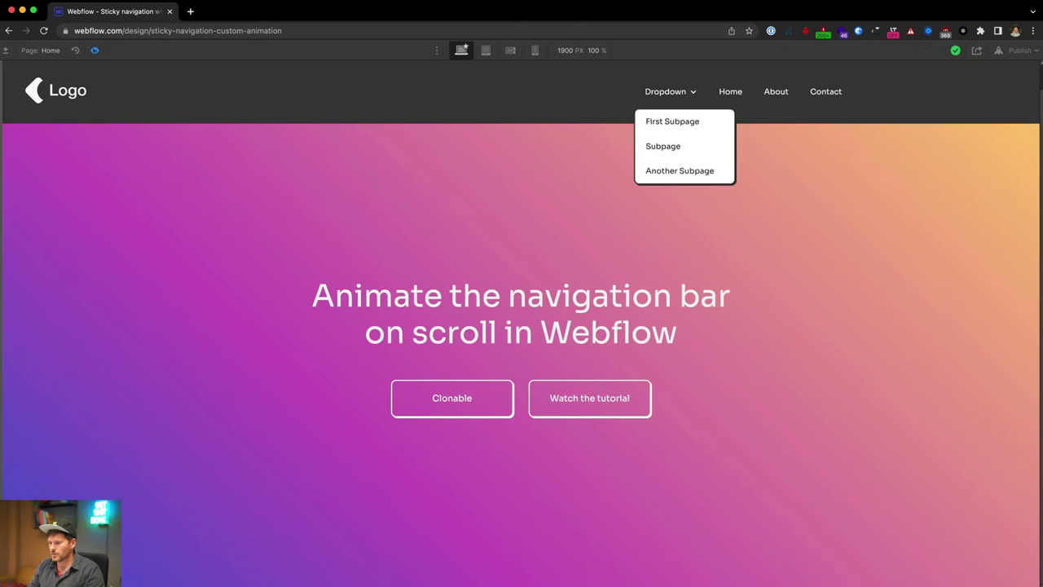
left_click(94, 52)
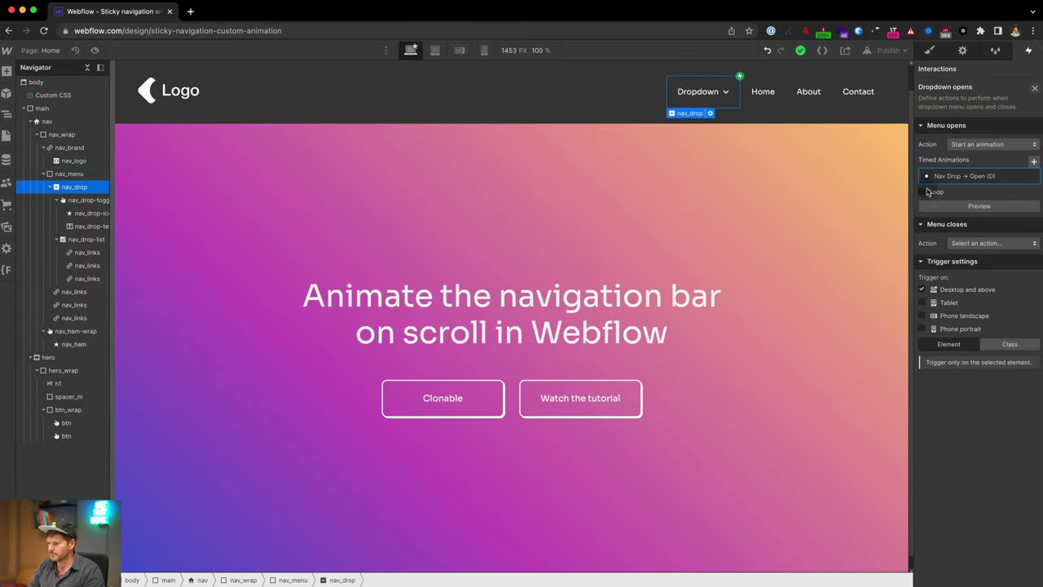
- Set the final Move step's duration to 0.8, save, and verify the dropdown in preview
left_click(967, 183)
left_click(989, 165)
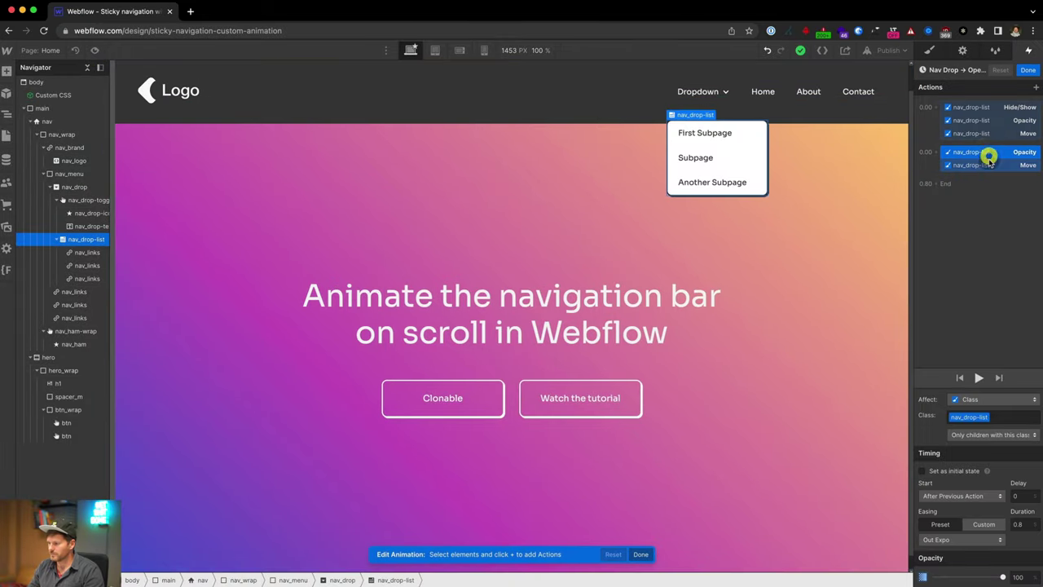
type("0.8")
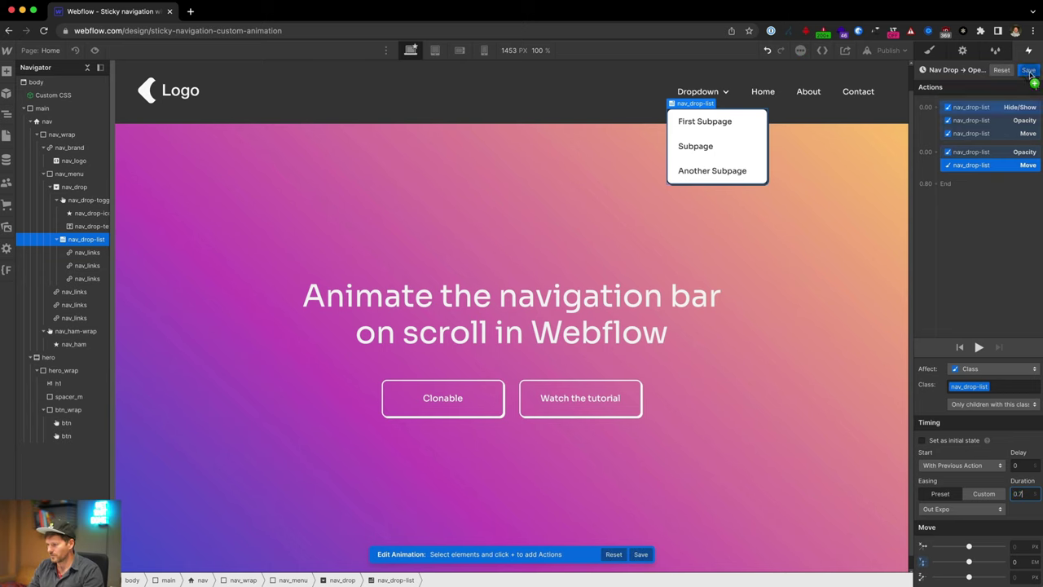
left_click(1028, 69)
left_click(95, 50)
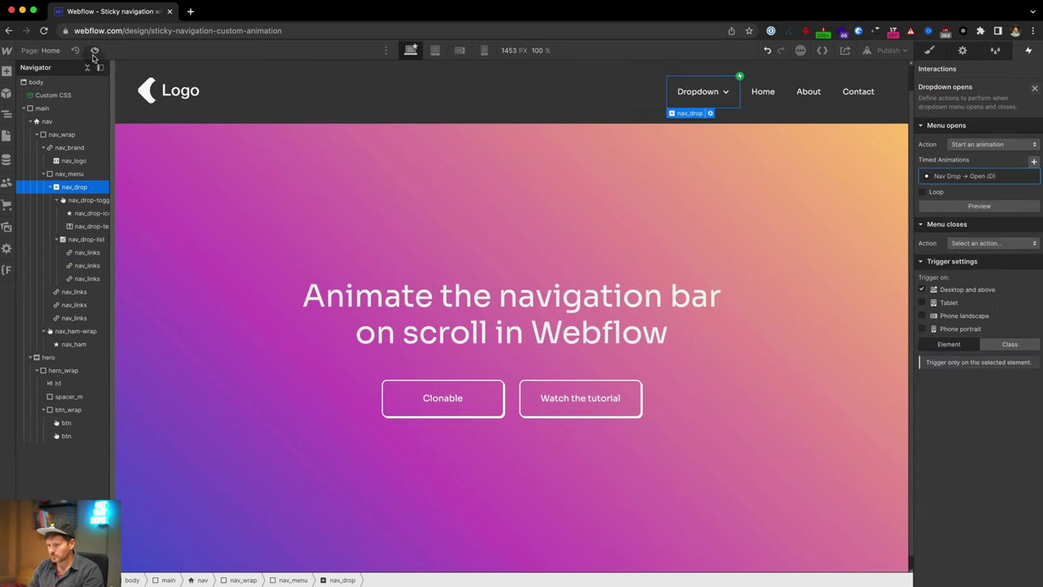
left_click(672, 96)
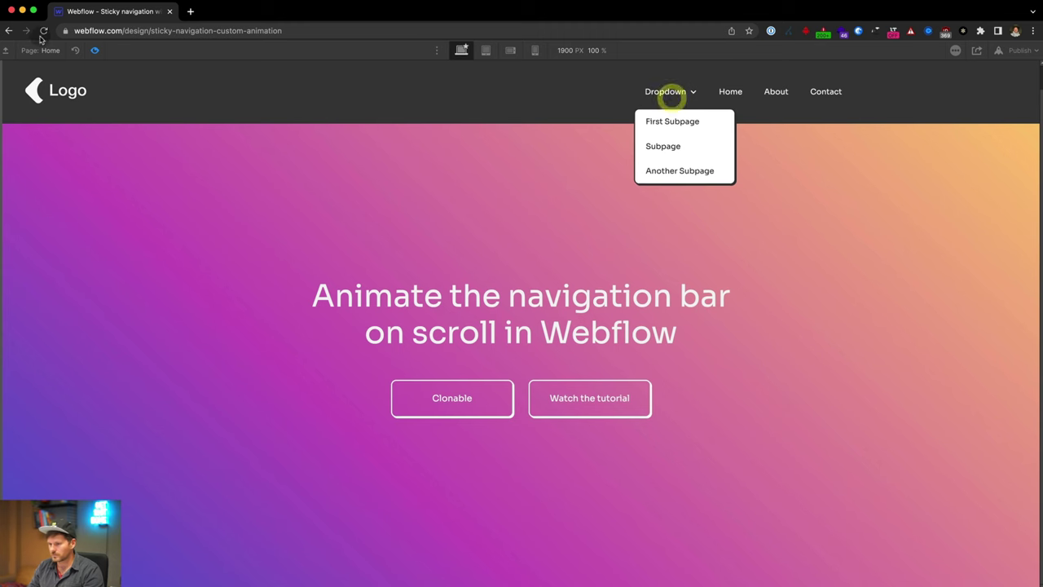
left_click(99, 51)
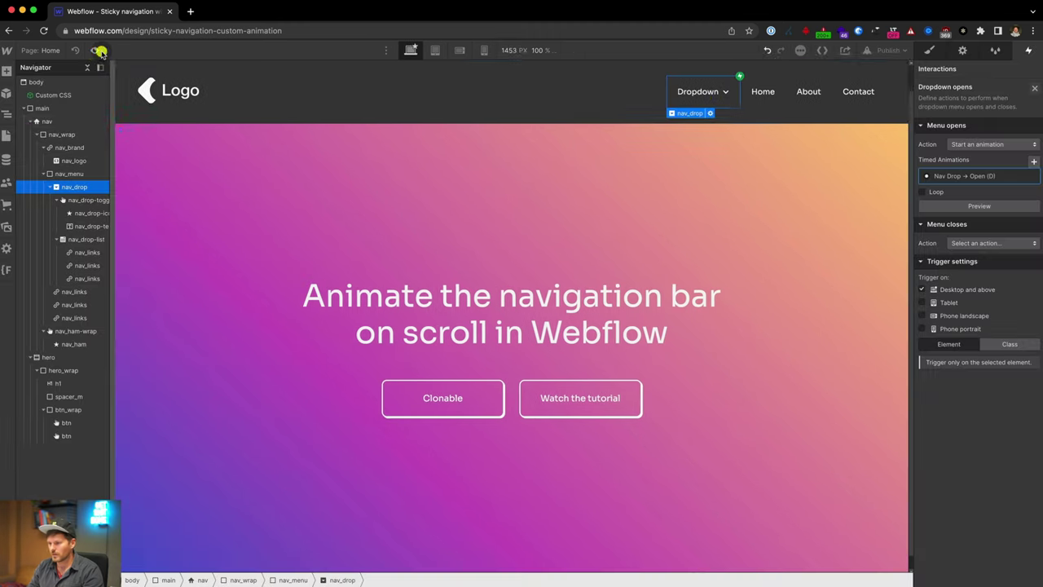
left_click(967, 174)
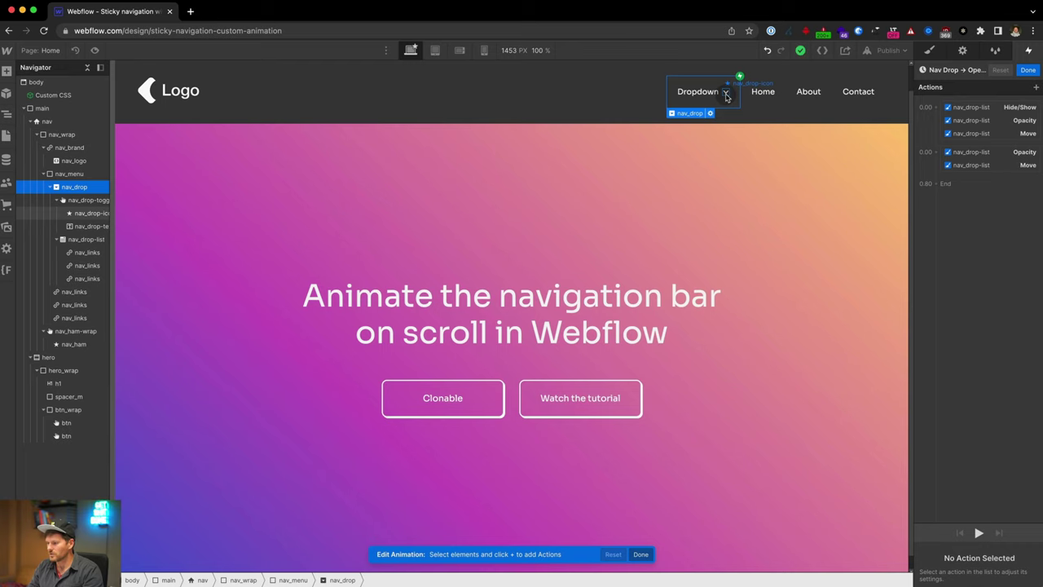
- Add a Rotate action for the dropdown's chevron icon to the opening animation
left_click(728, 95)
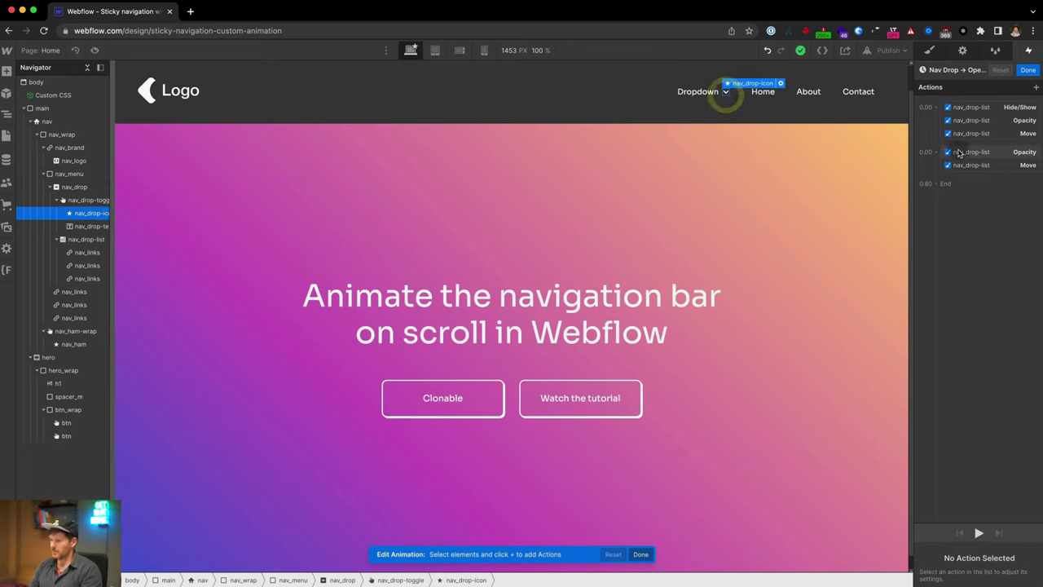
left_click(1033, 89)
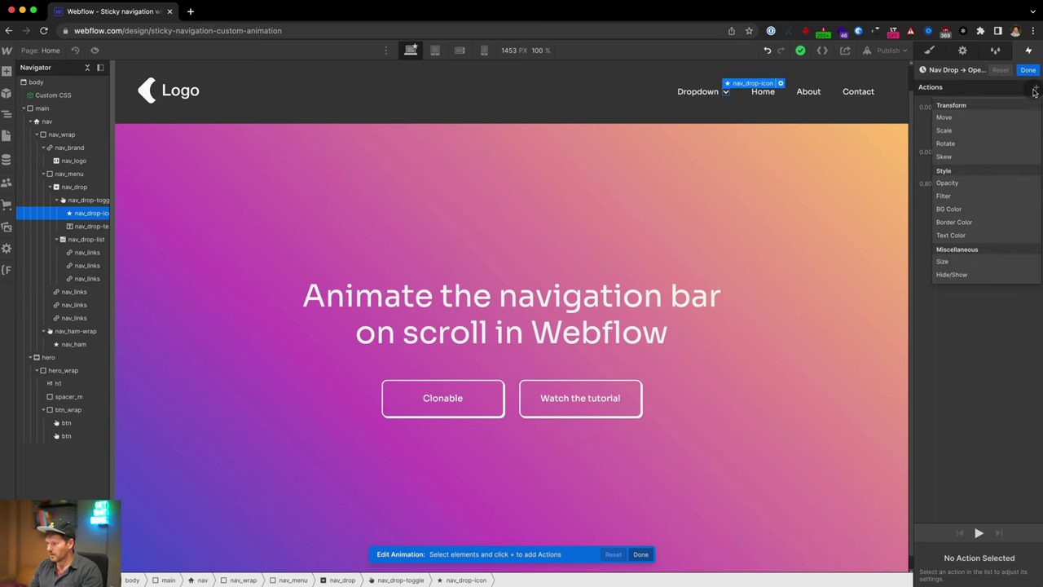
left_click(966, 145)
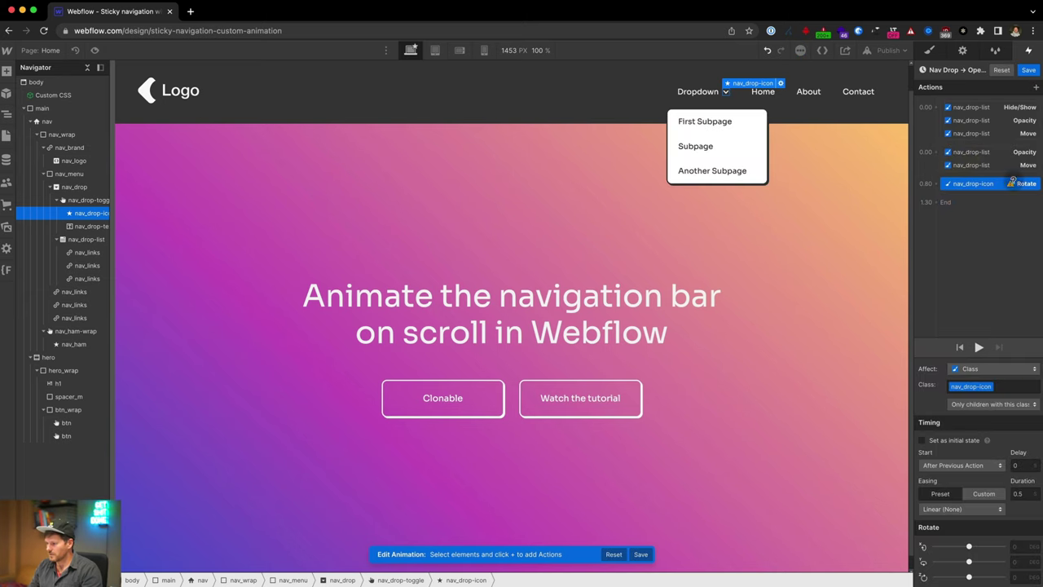
left_click_drag(992, 187, 990, 140)
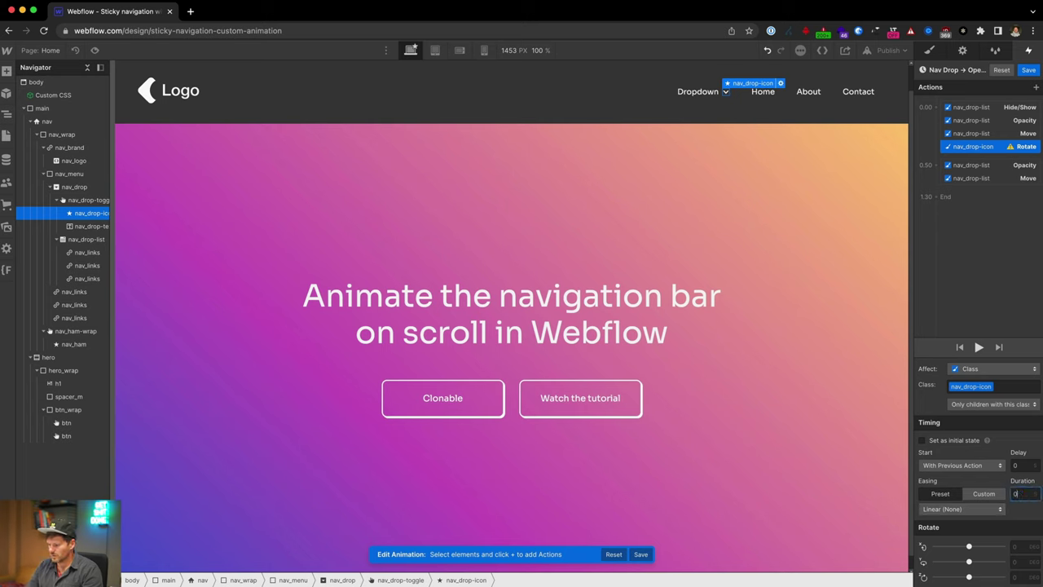
left_click(1015, 576)
- Make a later rotation step turning the arrow 180° over 0.7 s with Out Expo easing
left_click_drag(988, 147, 1002, 193)
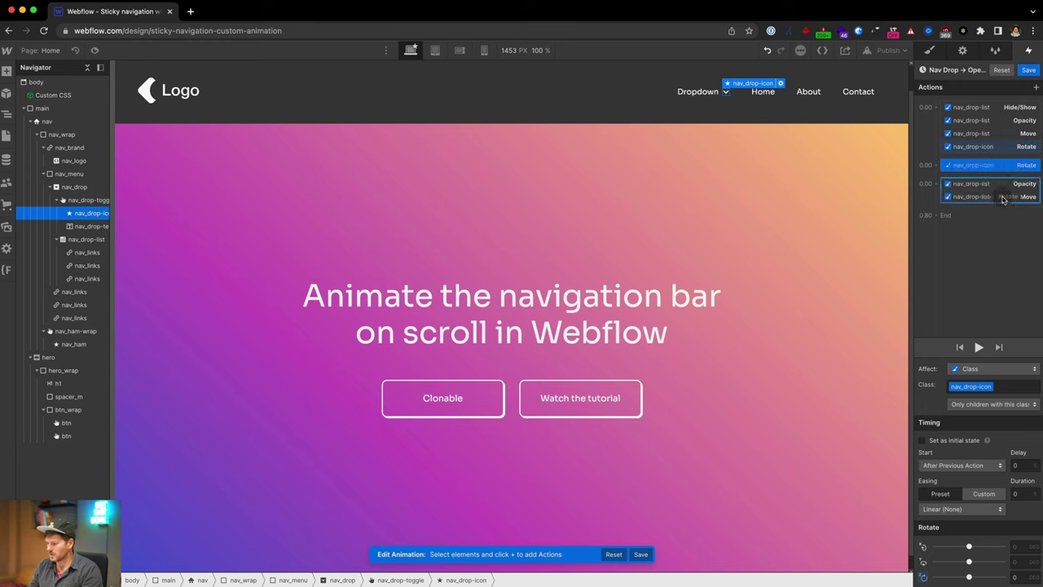
left_click(1020, 576)
type("180")
key("Return")
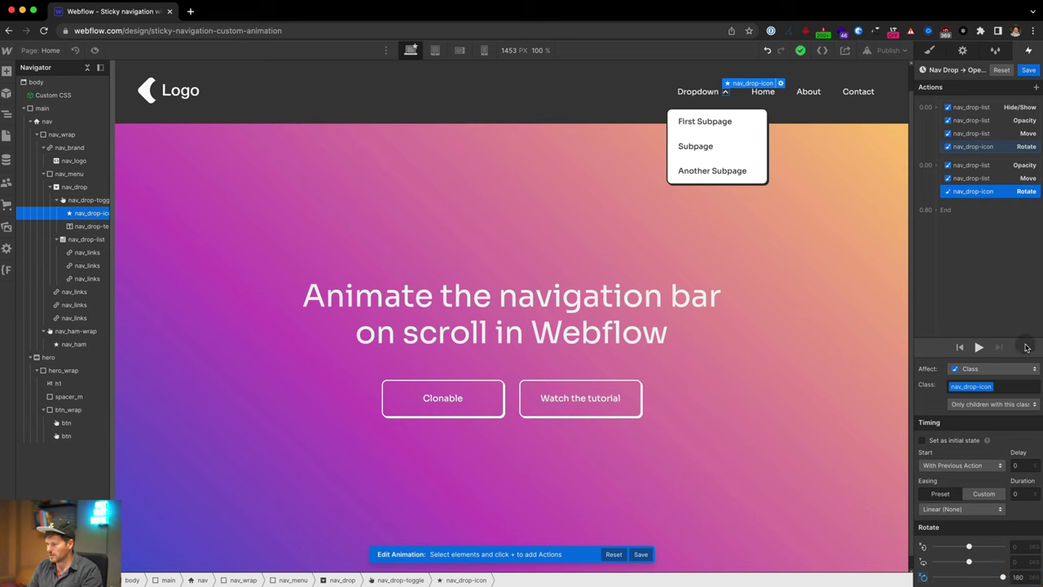
left_click(1017, 492)
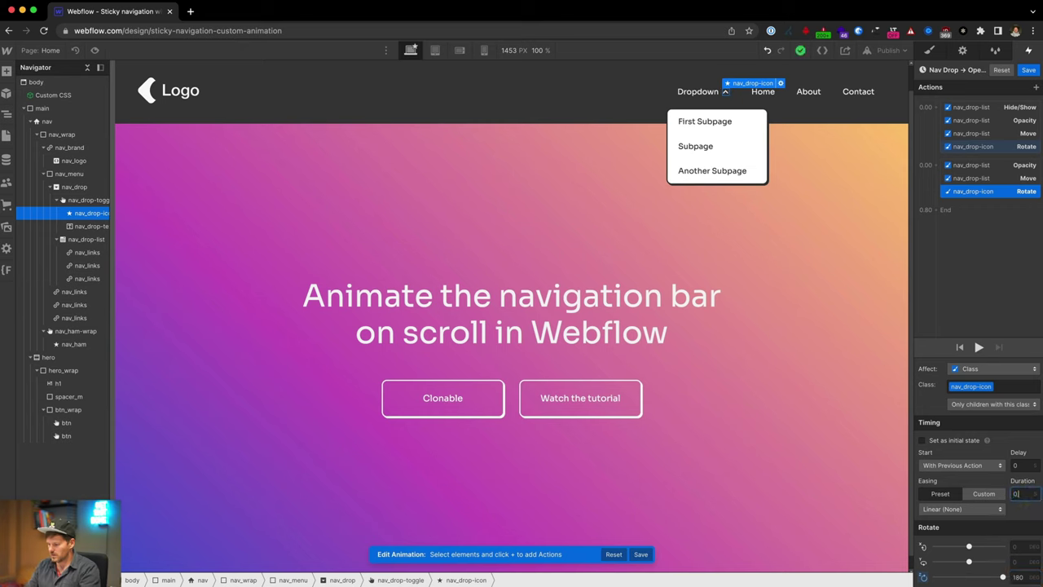
left_click(952, 509)
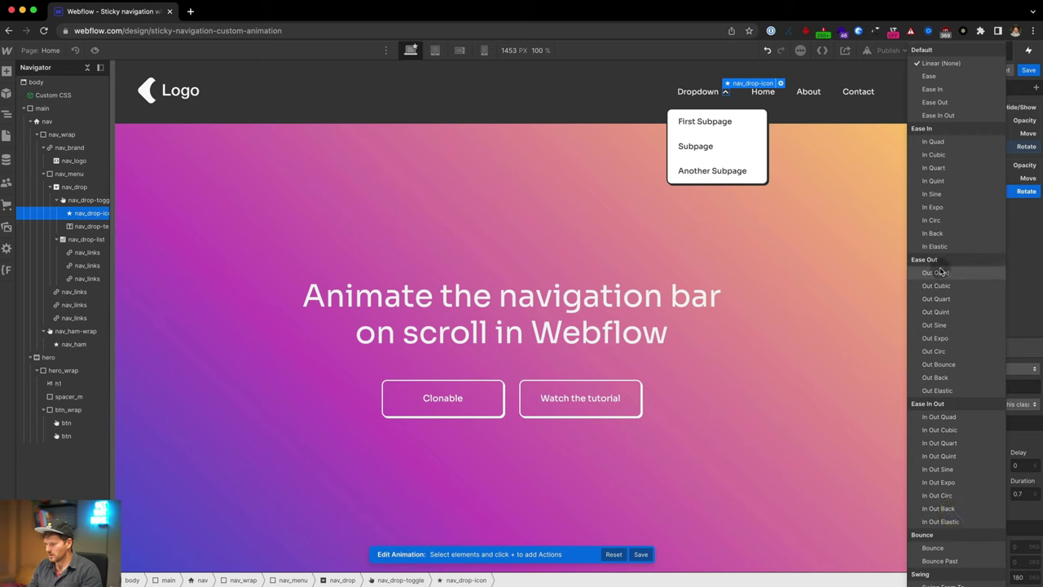
left_click(935, 338)
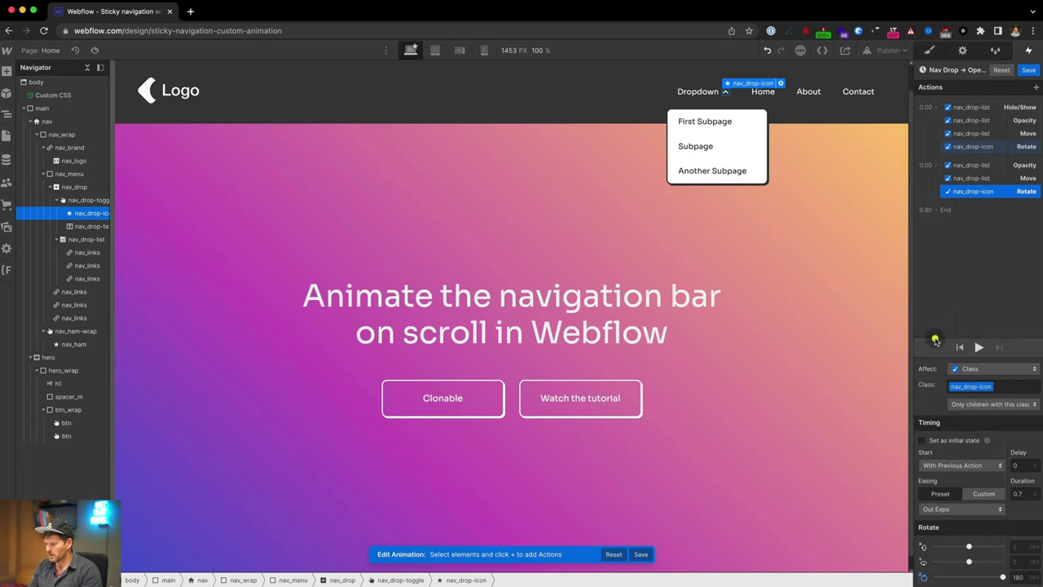
- Save the open animation and test the flipping arrow in preview
left_click(1031, 72)
left_click(94, 50)
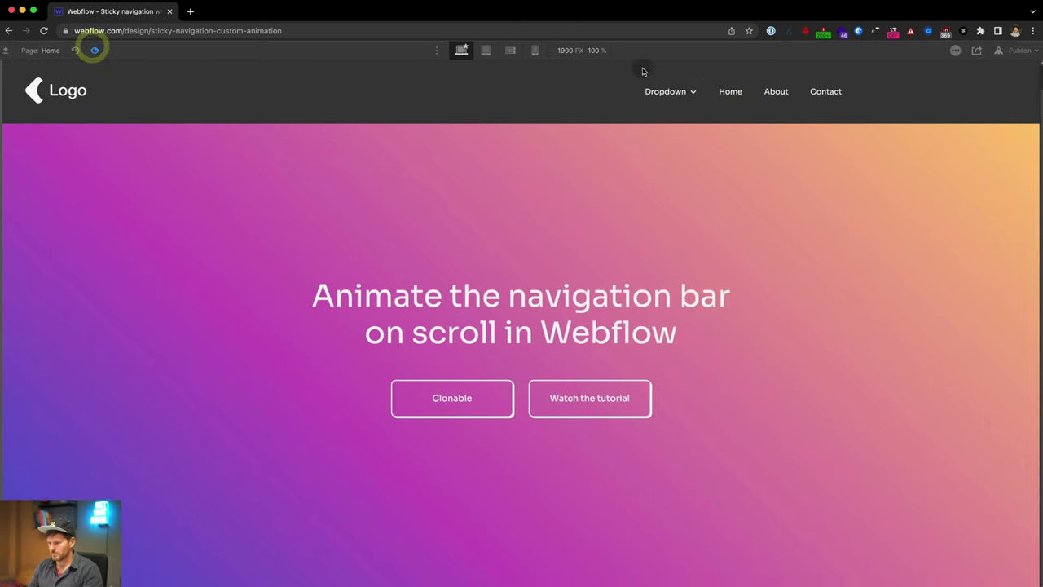
left_click(659, 88)
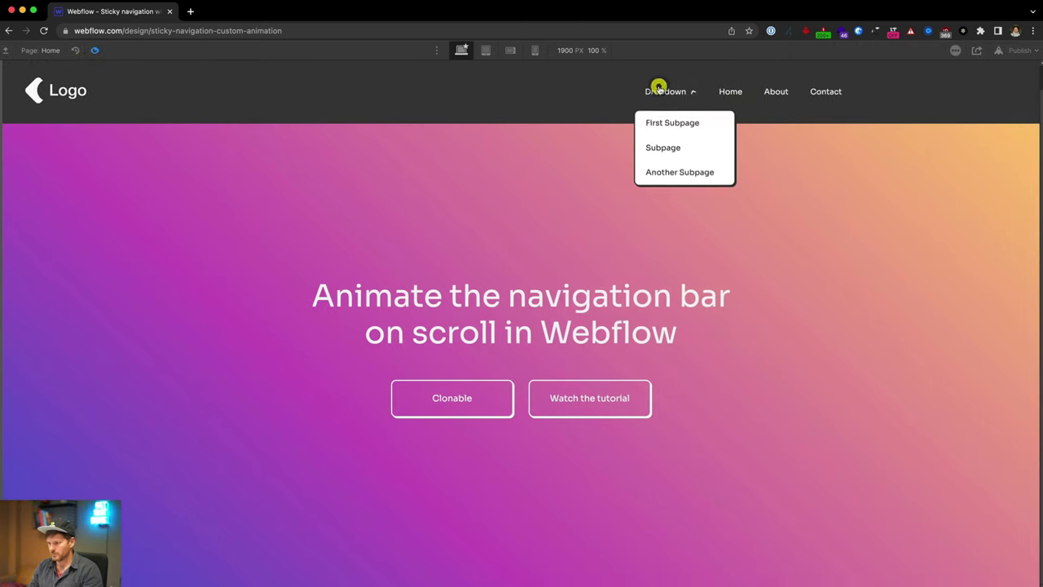
left_click(95, 51)
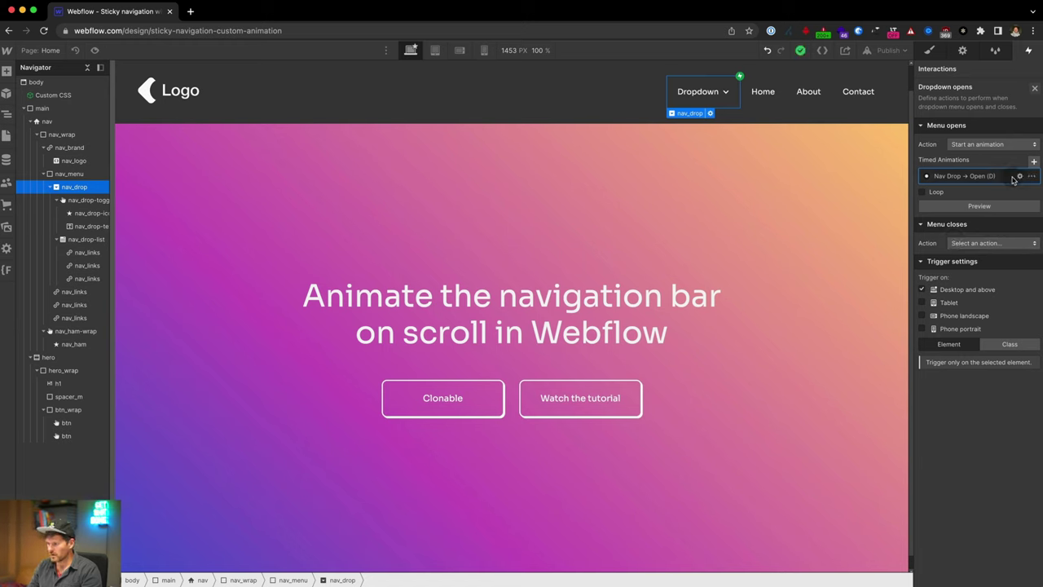
left_click(1018, 177)
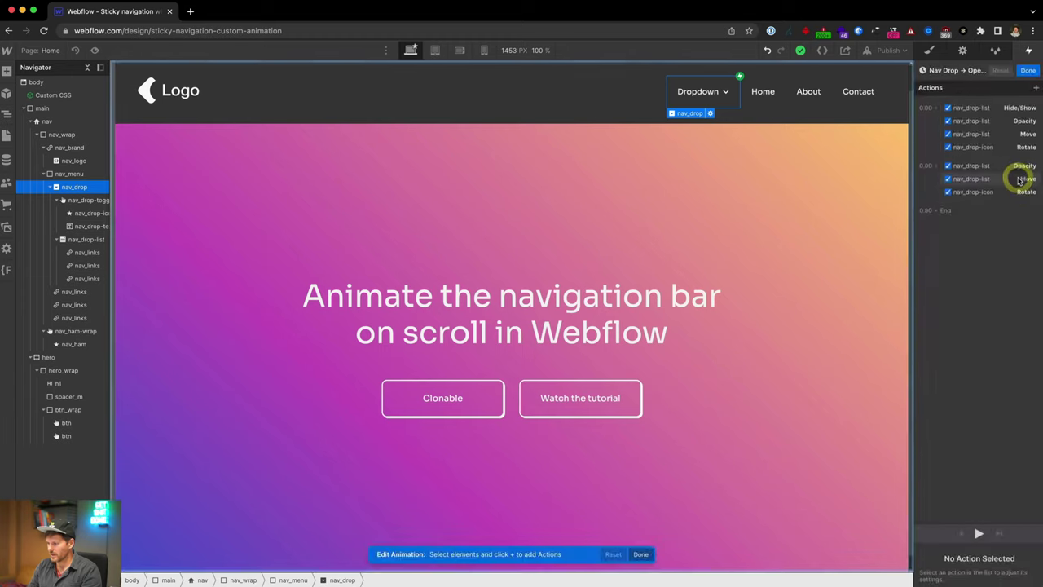
- Duplicate the Nav Drop → Open (D) animation
left_click(1029, 70)
left_click(1031, 177)
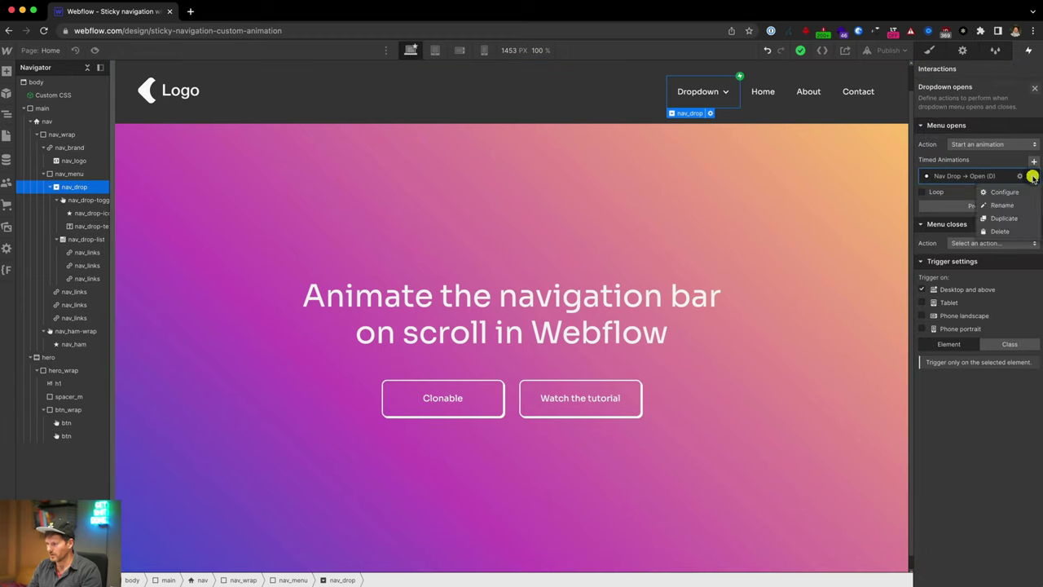
left_click(1010, 222)
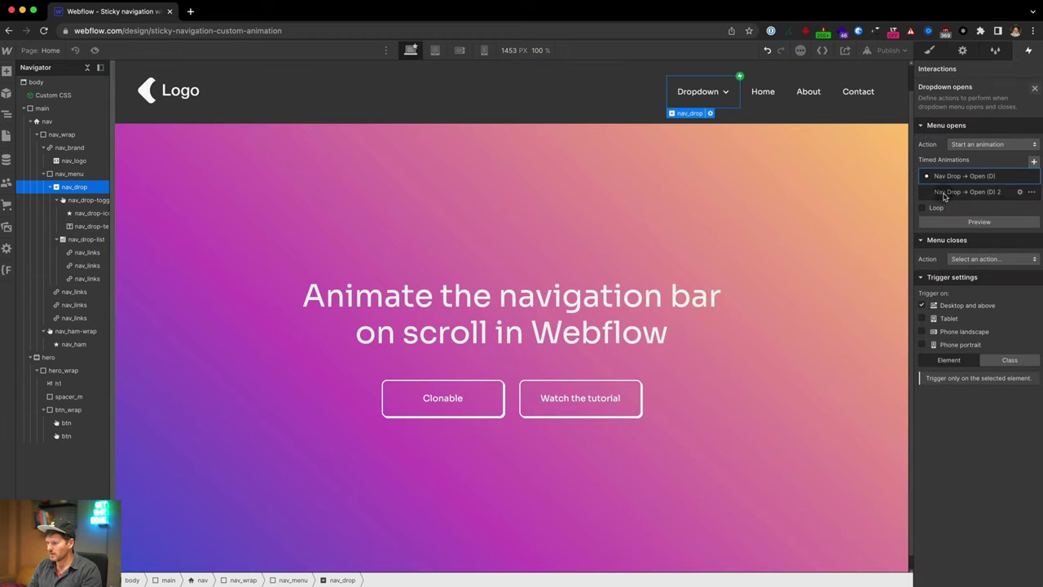
- Have the dropdown's Menu closes trigger start the copied animation, and begin renaming it
left_click(1008, 259)
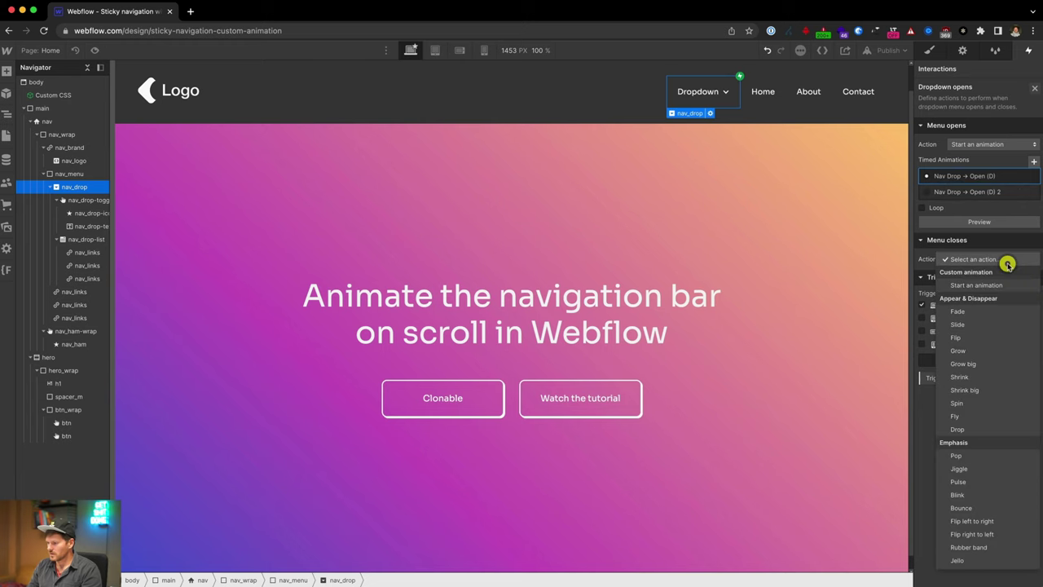
left_click(966, 286)
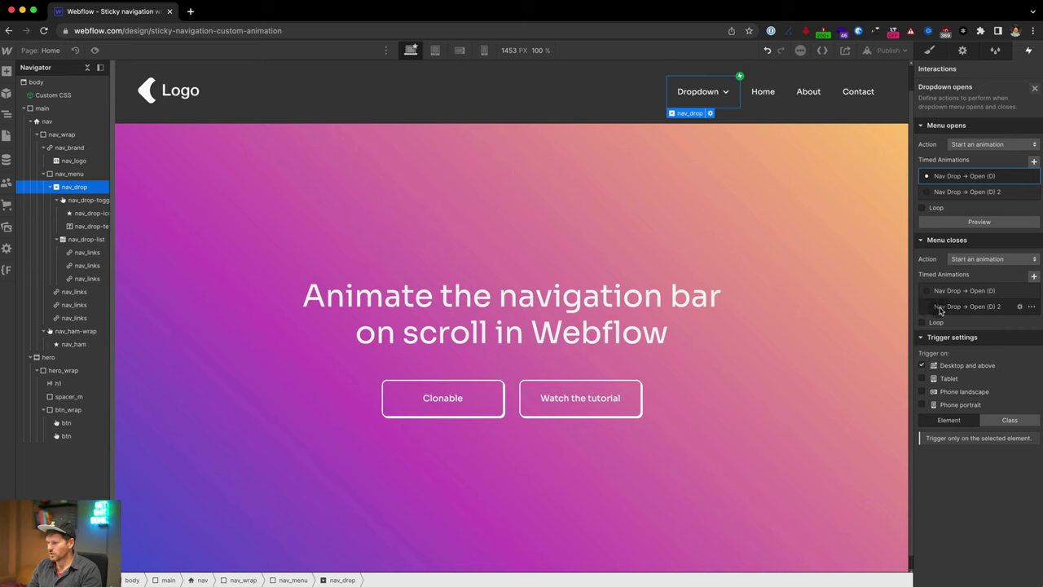
left_click(942, 308)
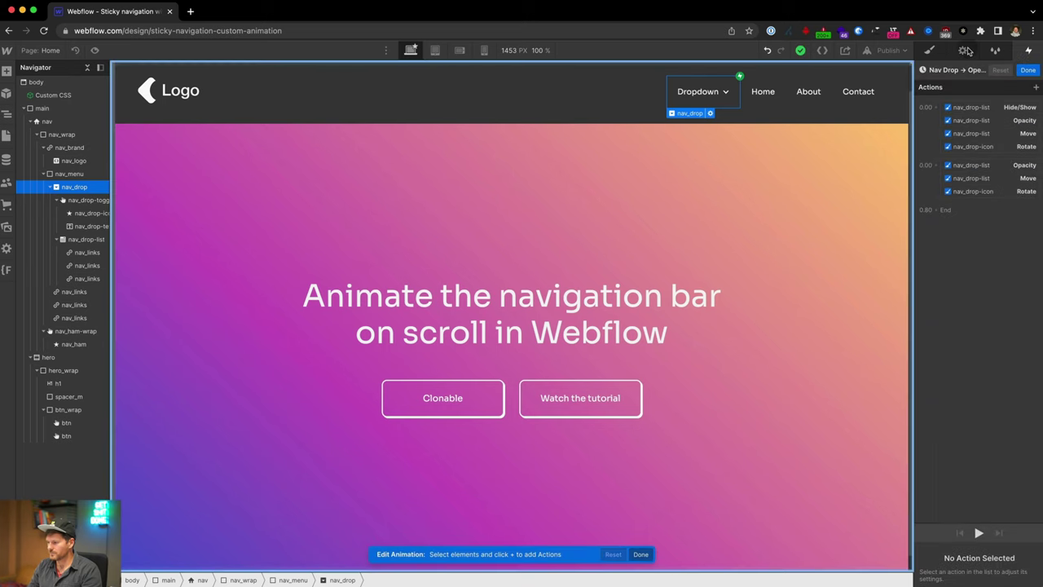
left_click(949, 70)
key("Right")
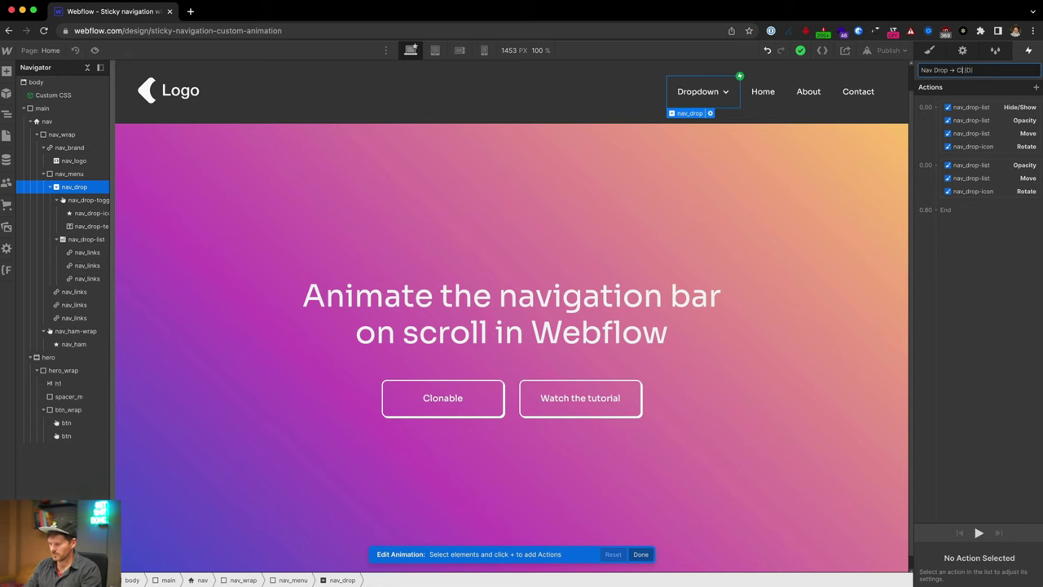
- Rename the copy to 'Nav Drop → Close (D)' and delete the duplicated second-stage actions
type("Close")
left_click(991, 237)
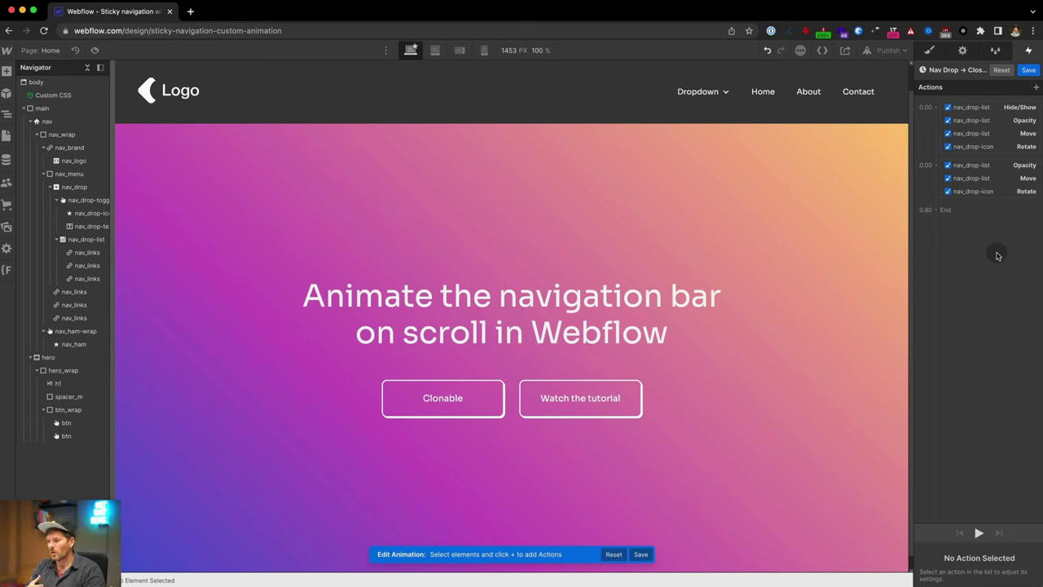
left_click(985, 111)
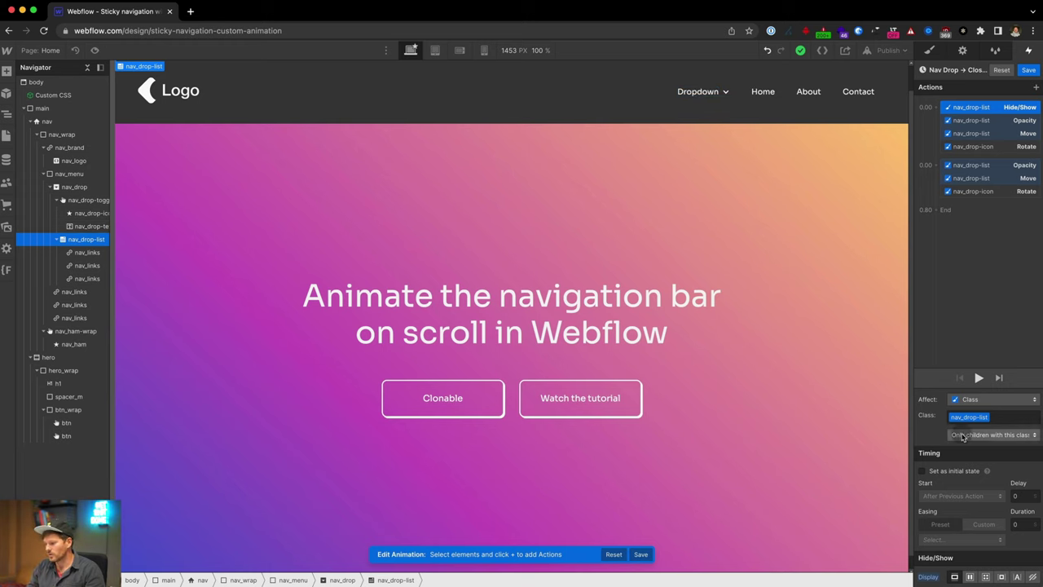
left_click_drag(975, 190, 994, 218)
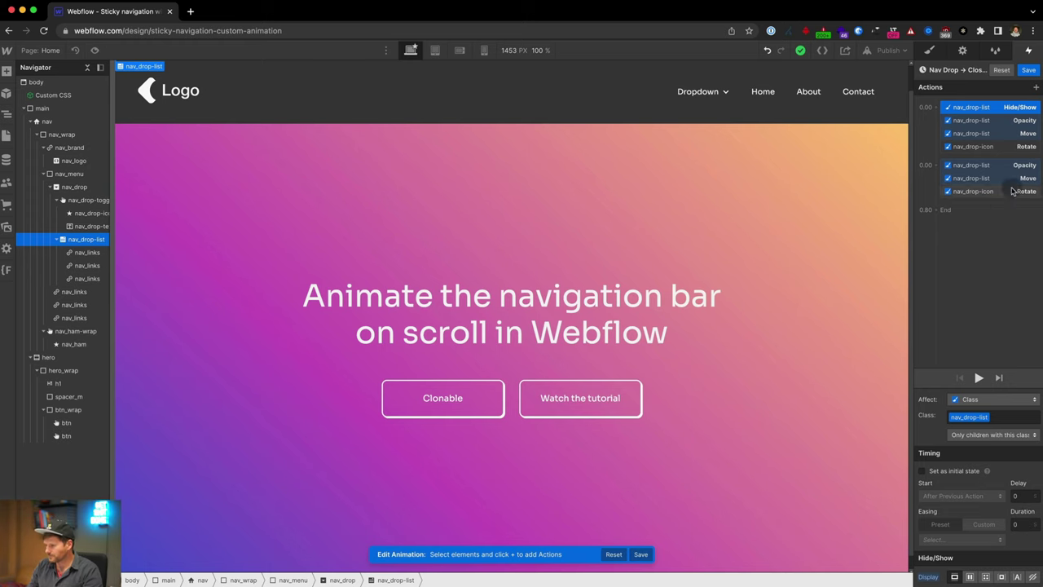
left_click(971, 166)
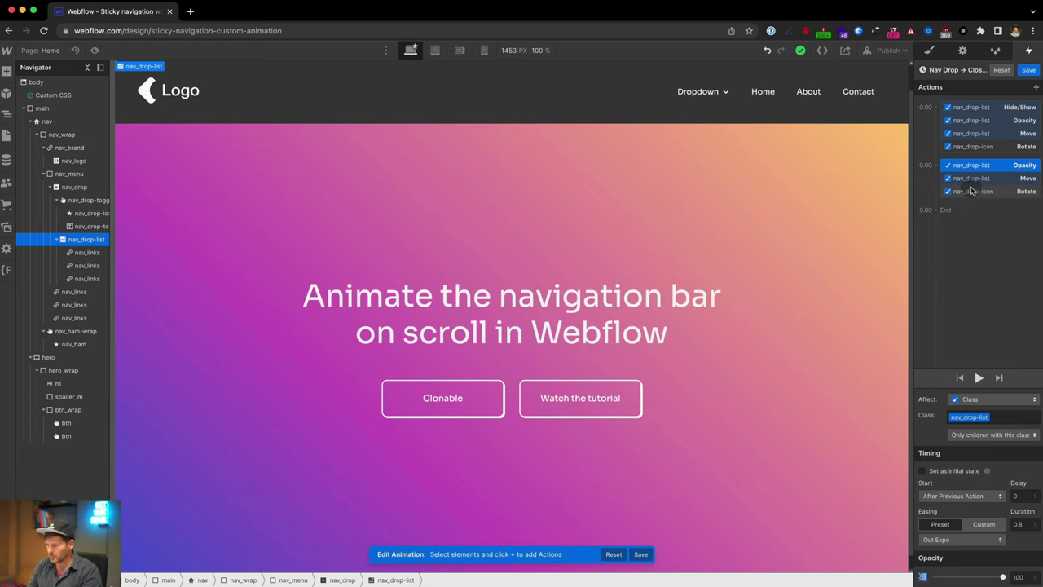
left_click(972, 191)
key("Delete")
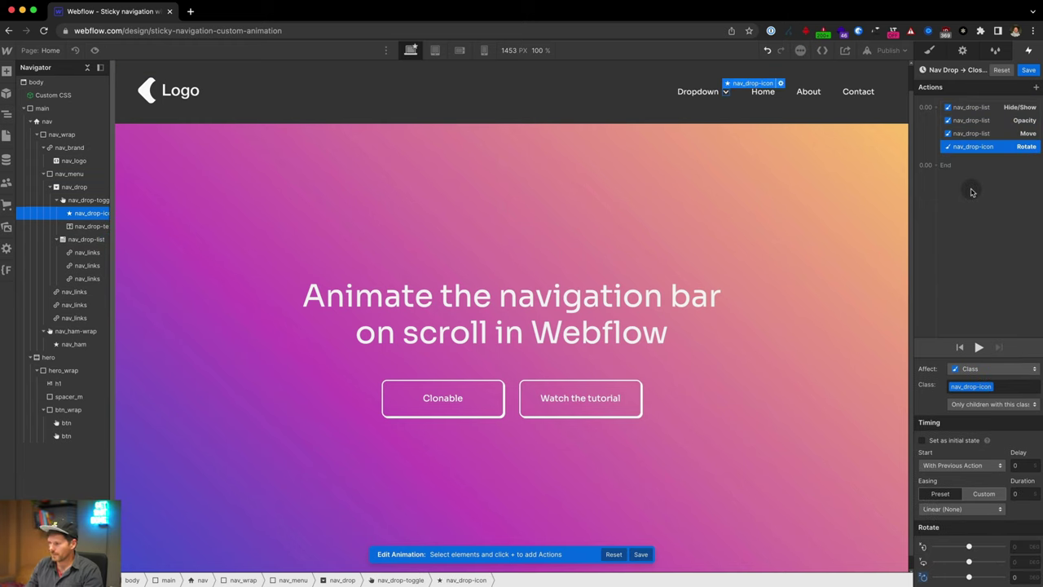
- Move the Hide/Show action into its own step after the other actions
left_click_drag(991, 110, 1004, 109)
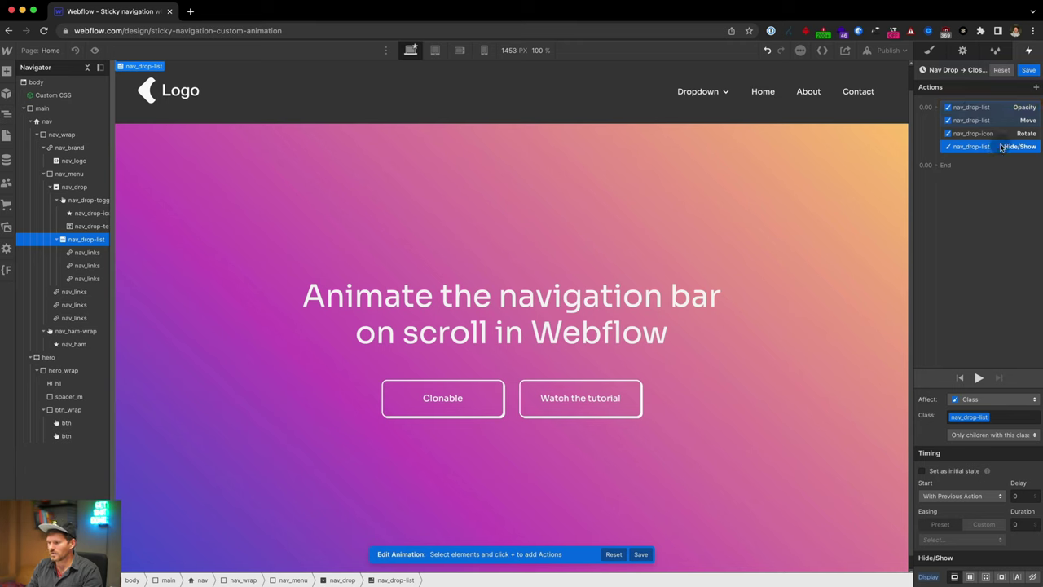
mouse_move(1002, 148)
left_mouse_down()
mouse_move(1002, 175)
mouse_move(1001, 160)
mouse_move(1029, 162)
mouse_move(1001, 160)
left_mouse_up()
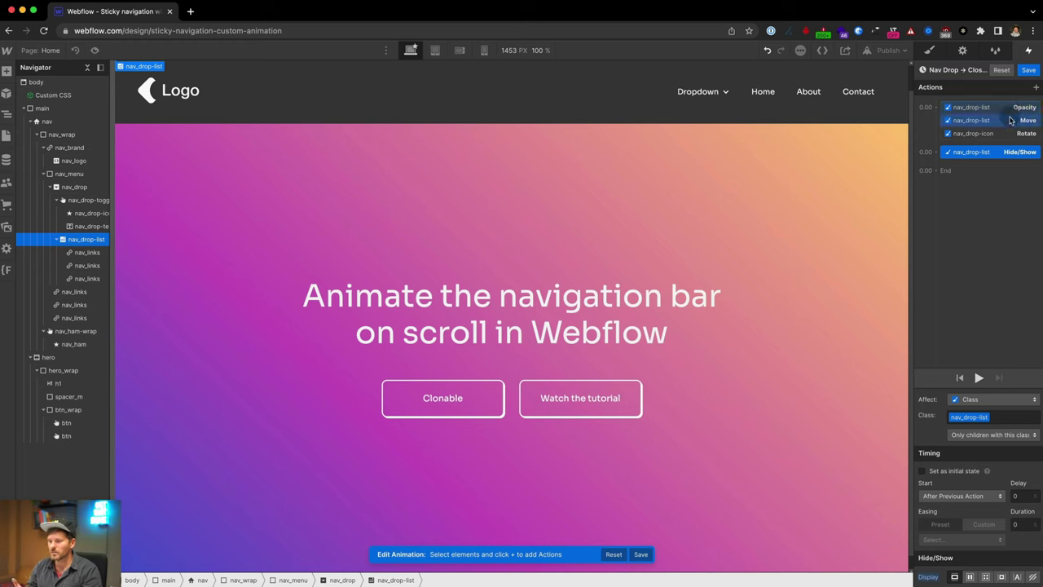
left_click_drag(1011, 120, 1007, 576)
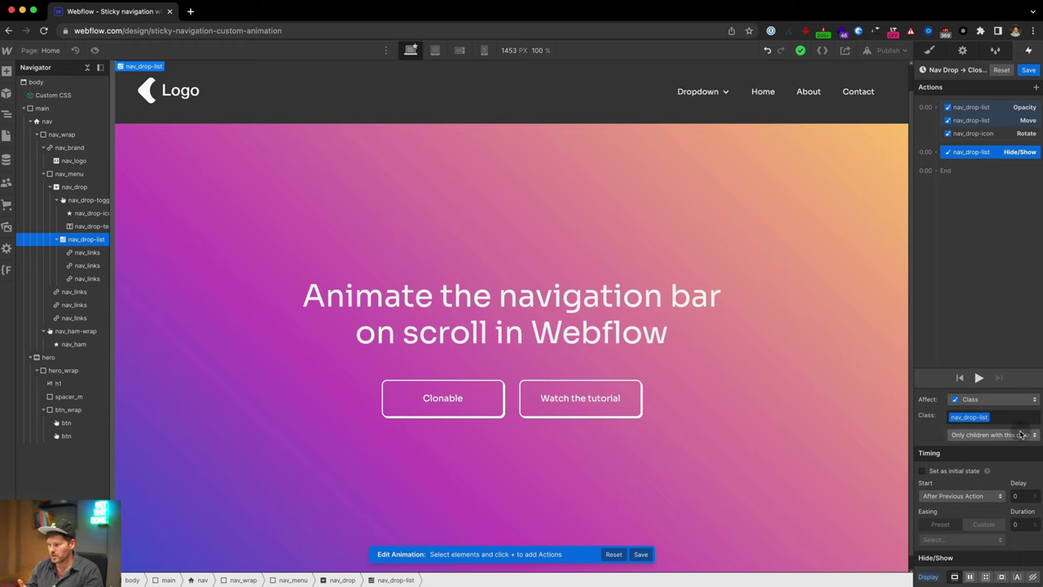
- Set the Opacity, Move and arrow Rotate actions to 0.4 s durations
left_click(1010, 107)
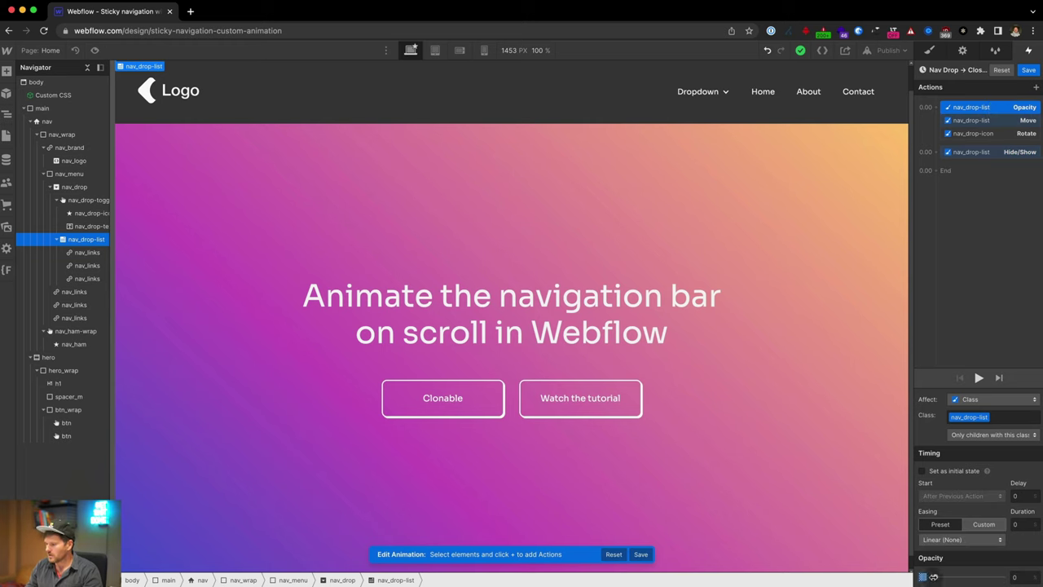
left_click(1023, 524)
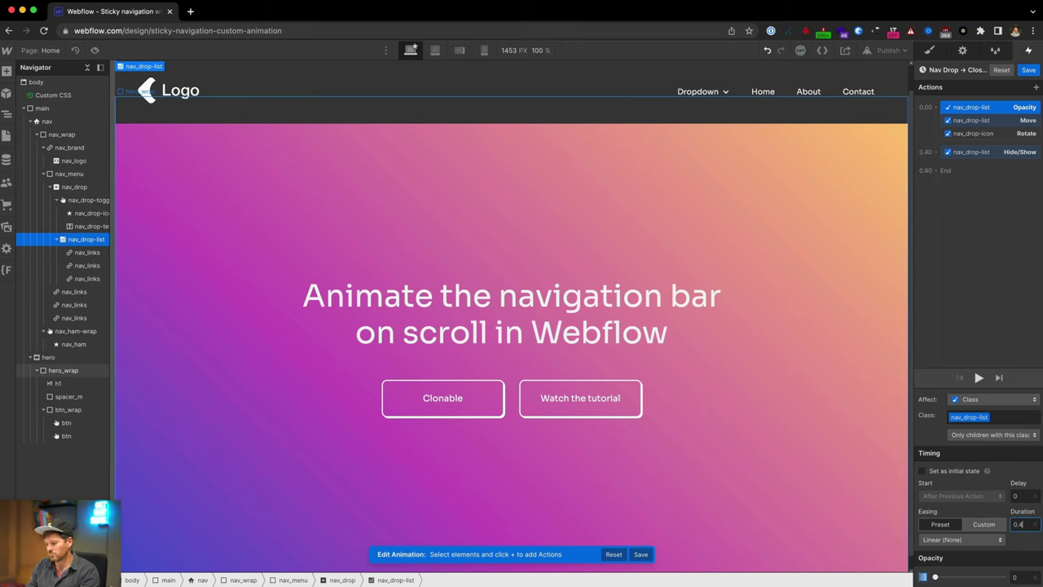
left_click(982, 120)
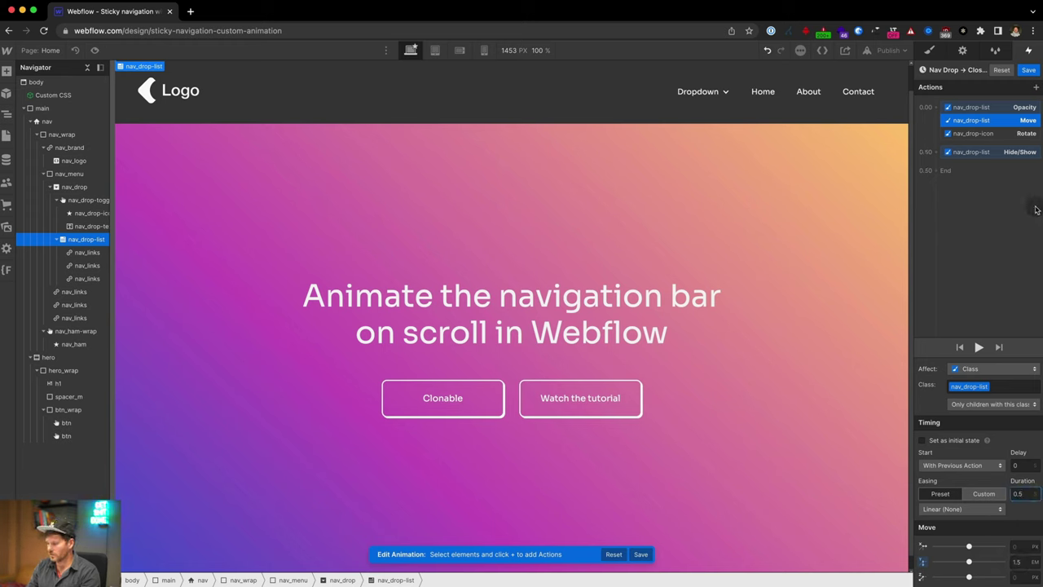
type("4")
key("Return")
left_click(1004, 114)
left_click(999, 133)
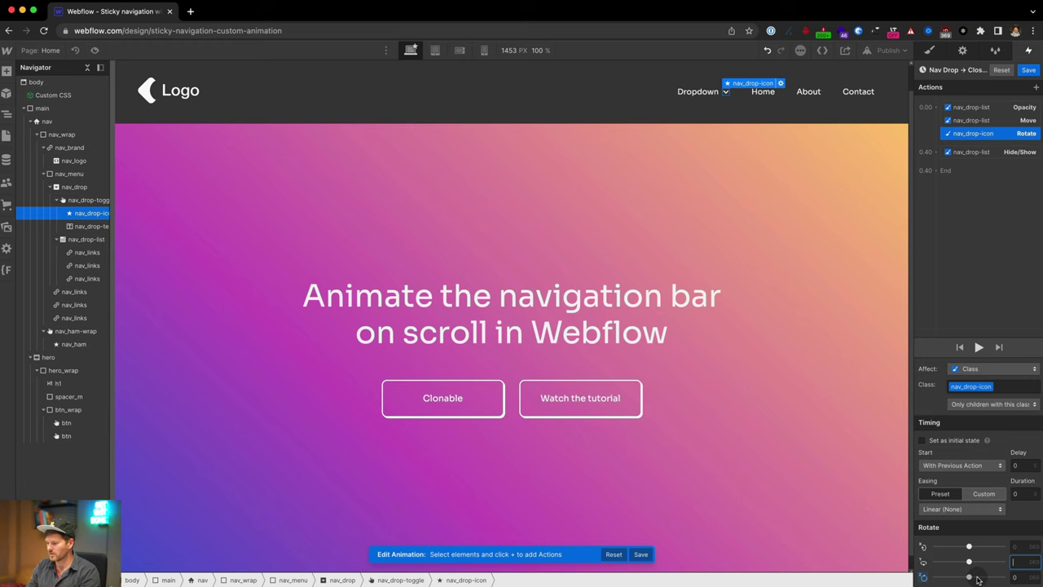
left_click(1020, 495)
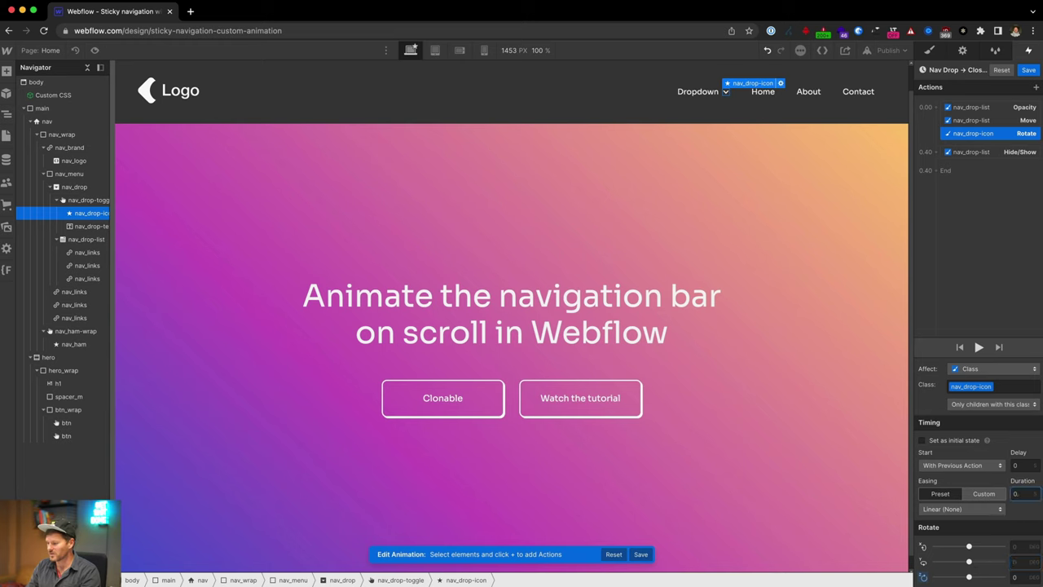
- Give the opacity, move and rotate actions Out Expo easing and save the close animation
left_click(993, 106, "shift")
left_click(962, 545)
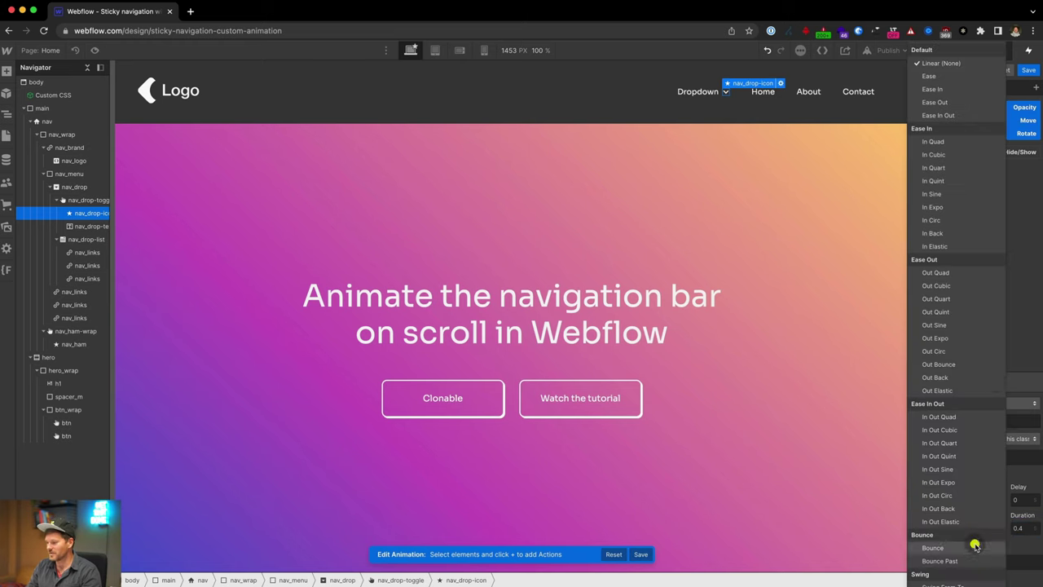
left_click(951, 342)
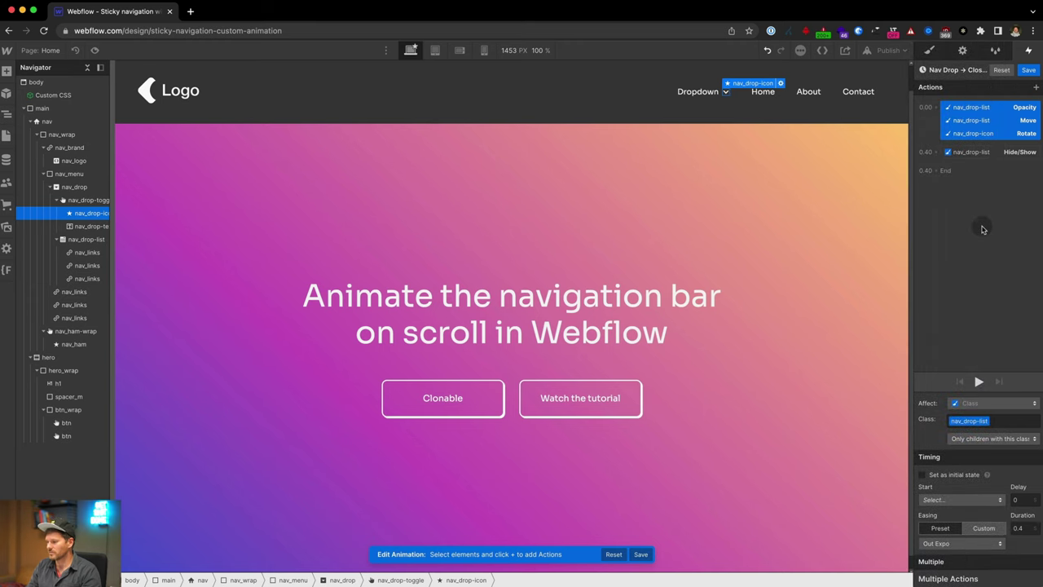
left_click(1028, 71)
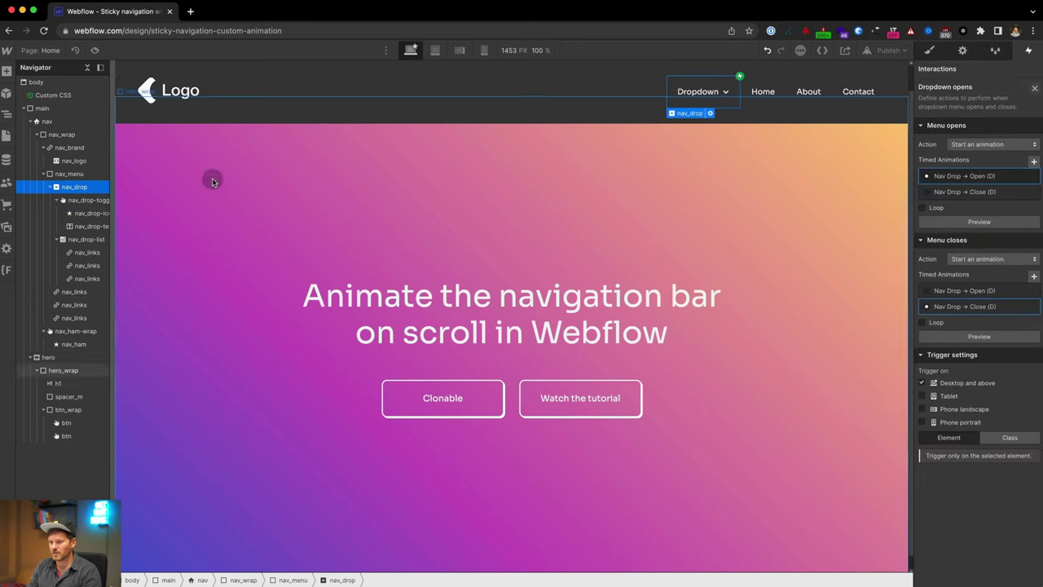
- Preview the page and repeatedly open and close the desktop Dropdown to test its animations
left_click(96, 52)
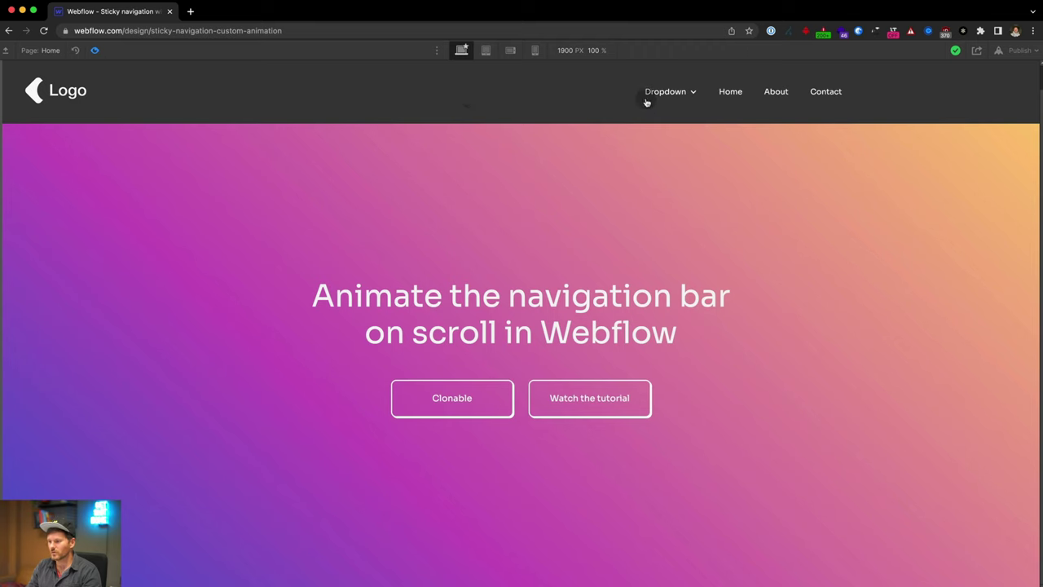
left_click(679, 92)
left_click(679, 92)
left_click(679, 92)
left_click(679, 92)
left_click(679, 92)
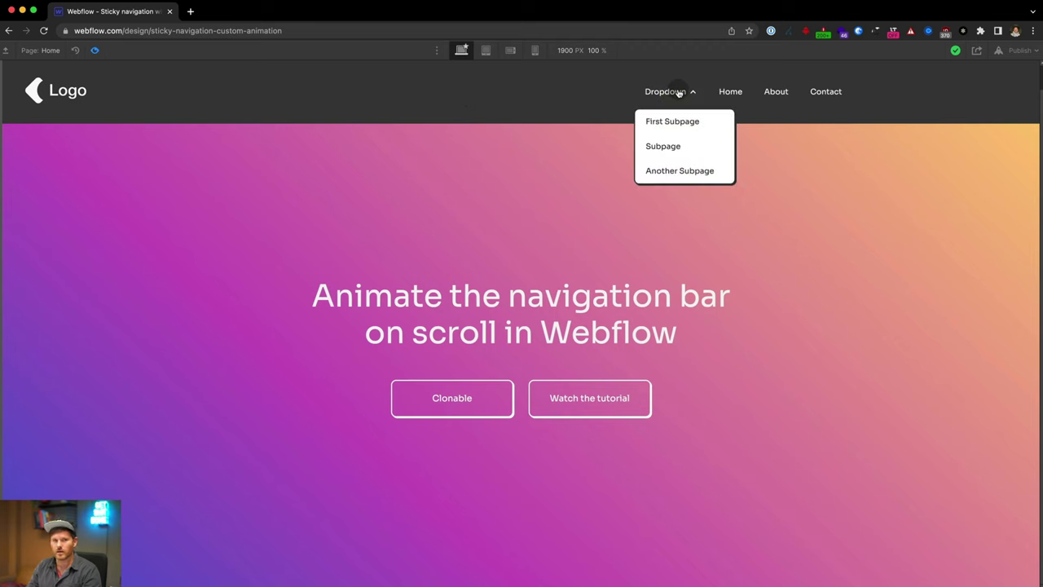
left_click(679, 92)
left_click(679, 92)
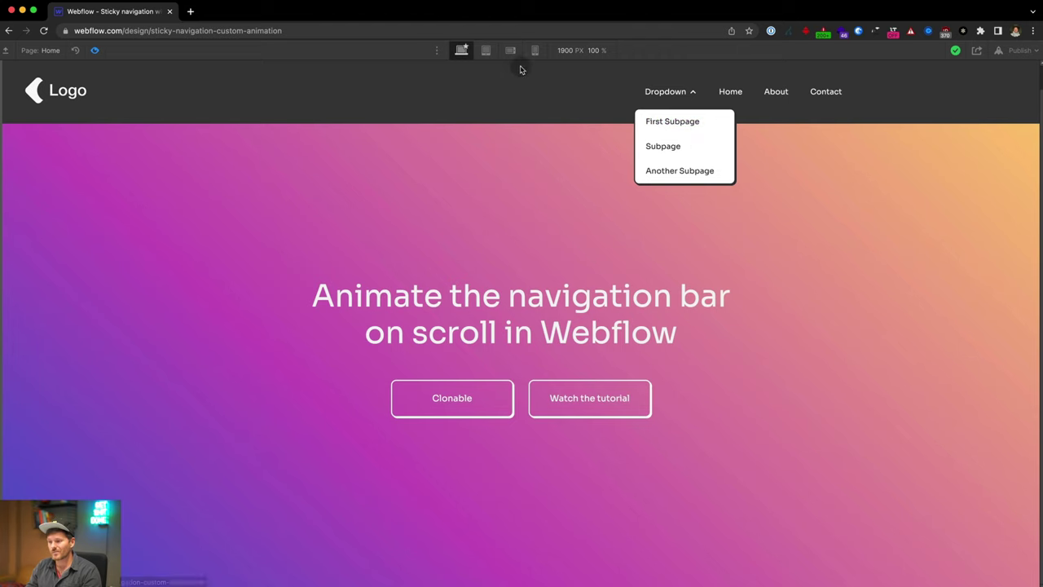
- At the 768 px tablet view, test the dropdown inside the hamburger menu, then exit preview
left_click(487, 52)
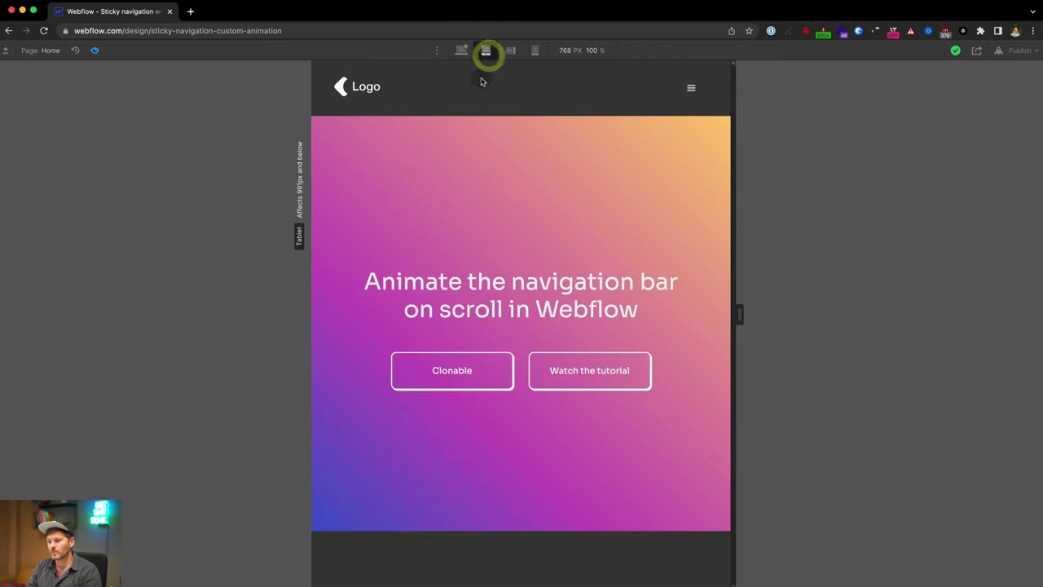
left_click(690, 90)
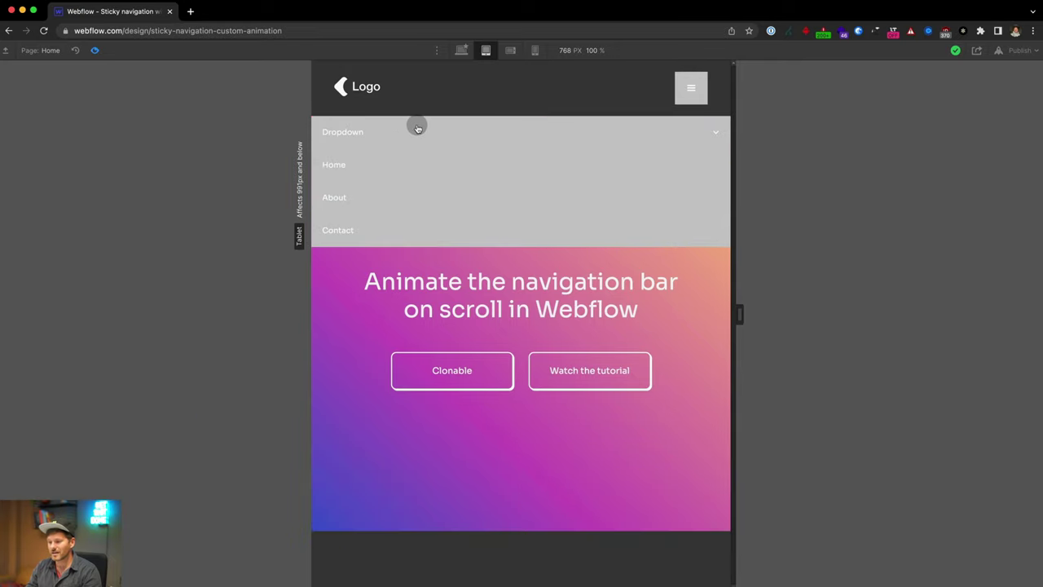
left_click(353, 131)
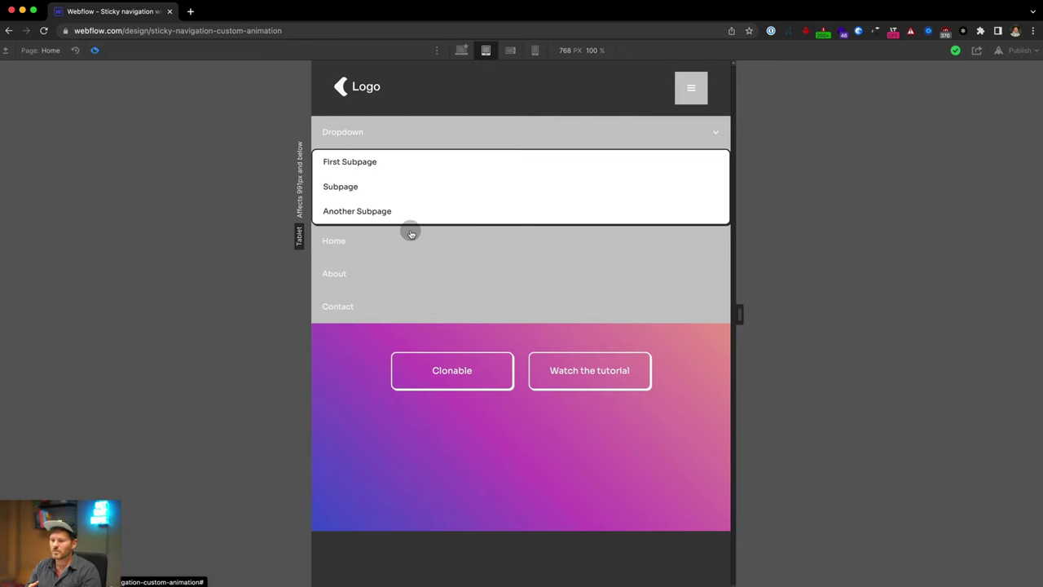
left_click(524, 133)
left_click(524, 133)
left_click(524, 133)
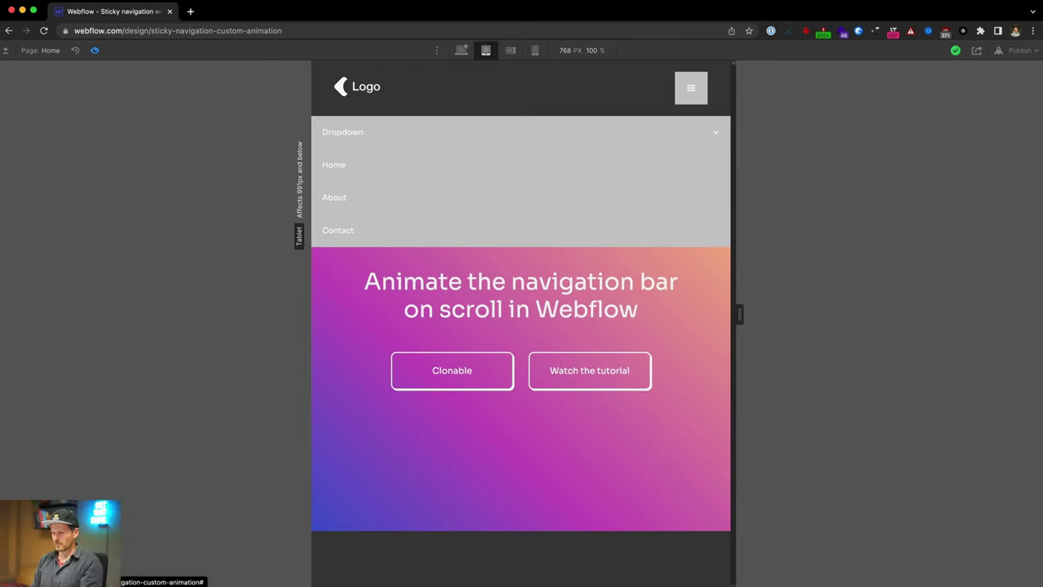
left_click(95, 50)
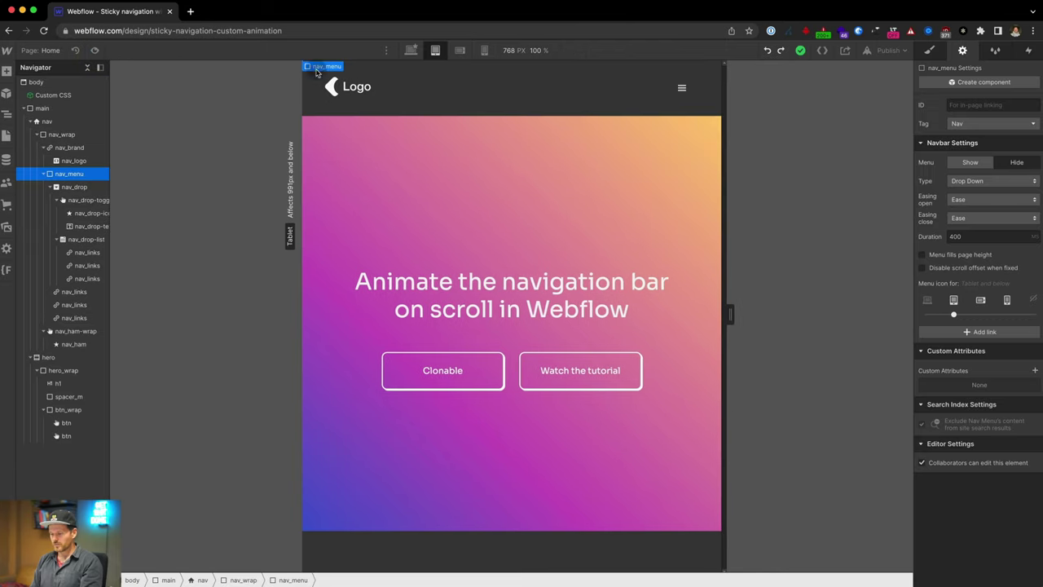
- Set the navbar menu to Show so the tablet nav menu stays open on the canvas
left_click(669, 99)
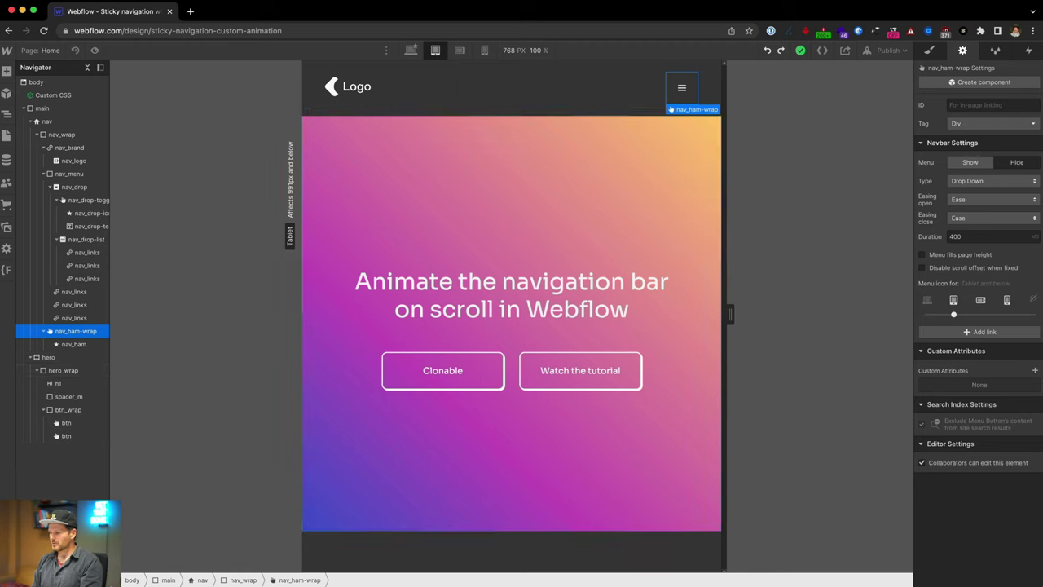
left_click(955, 166)
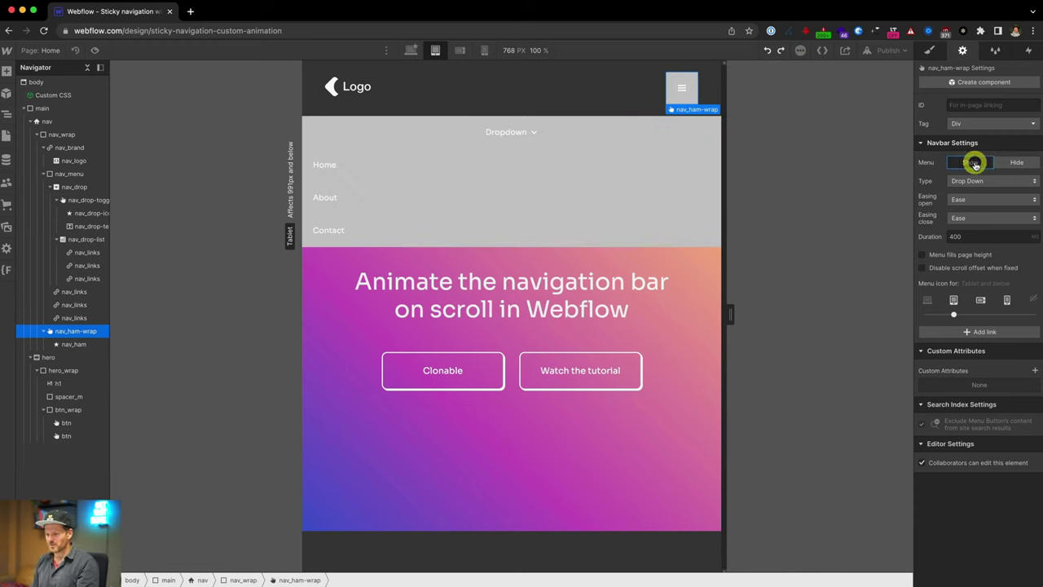
left_click(347, 128)
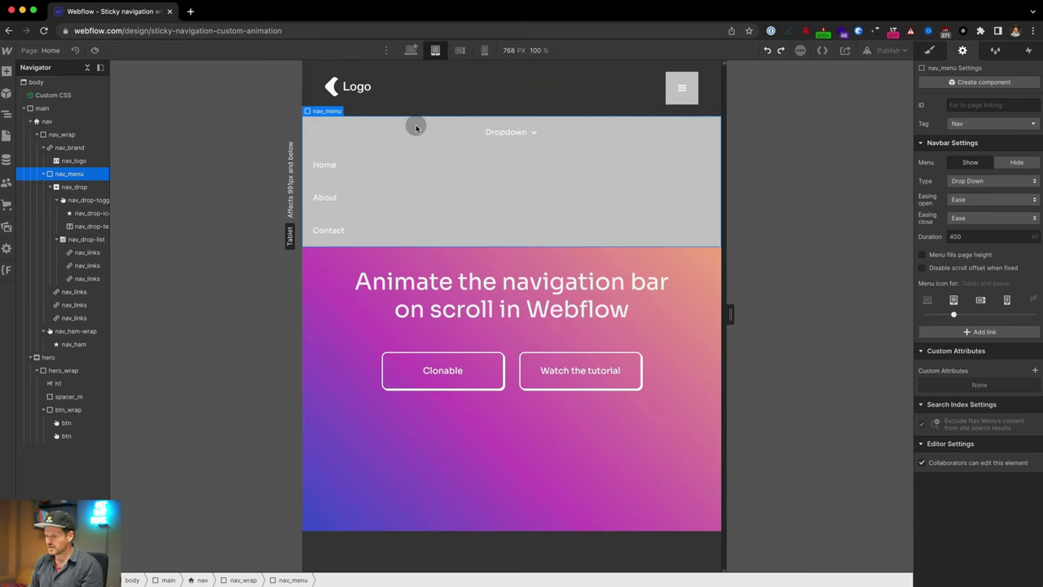
- Try a flex display with start justification on nav_menu, then reset the justify setting
left_click(933, 51)
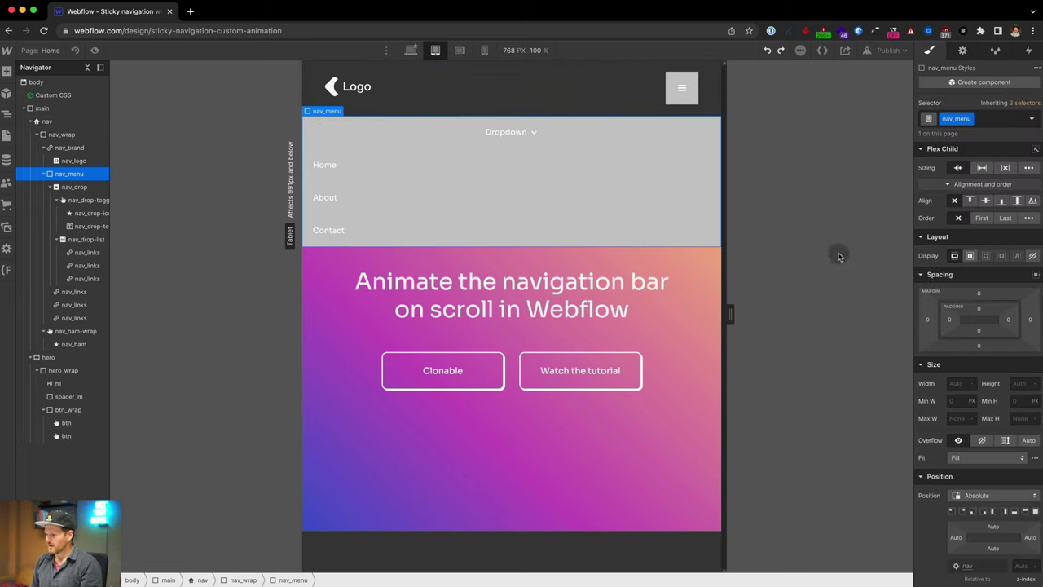
left_click(970, 256)
left_click(956, 312)
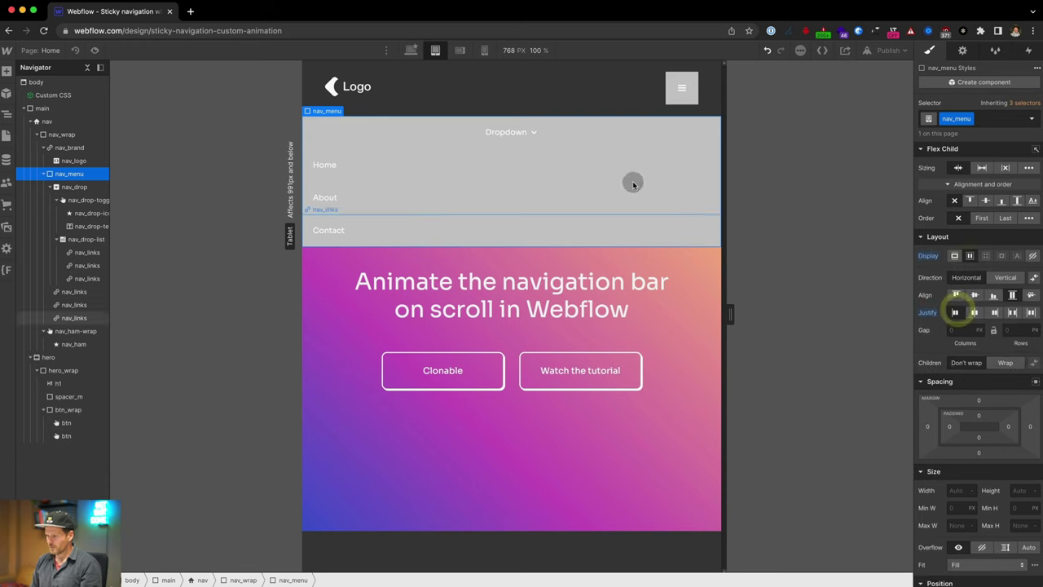
left_click(486, 143)
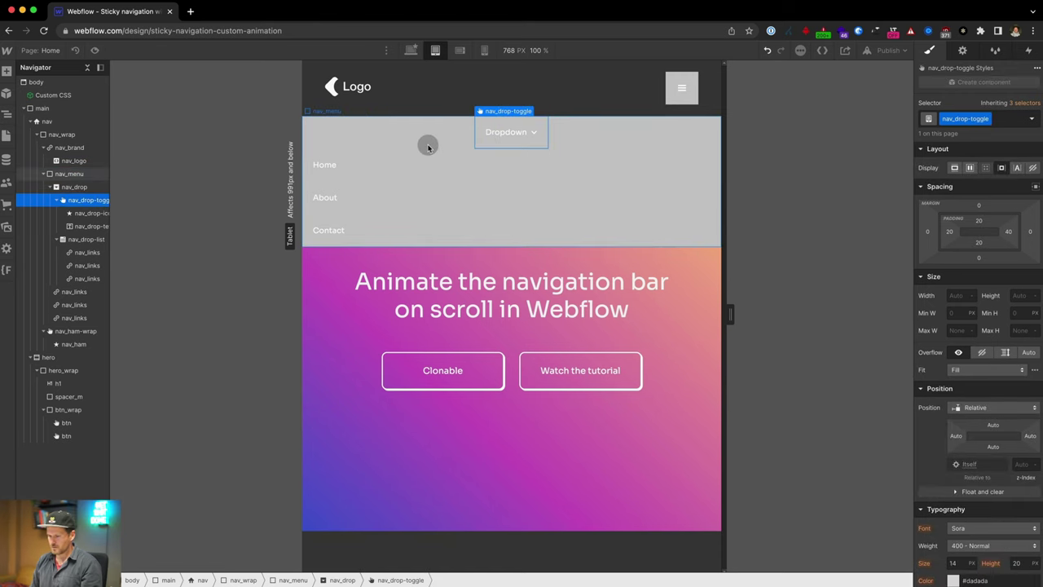
left_click(386, 145)
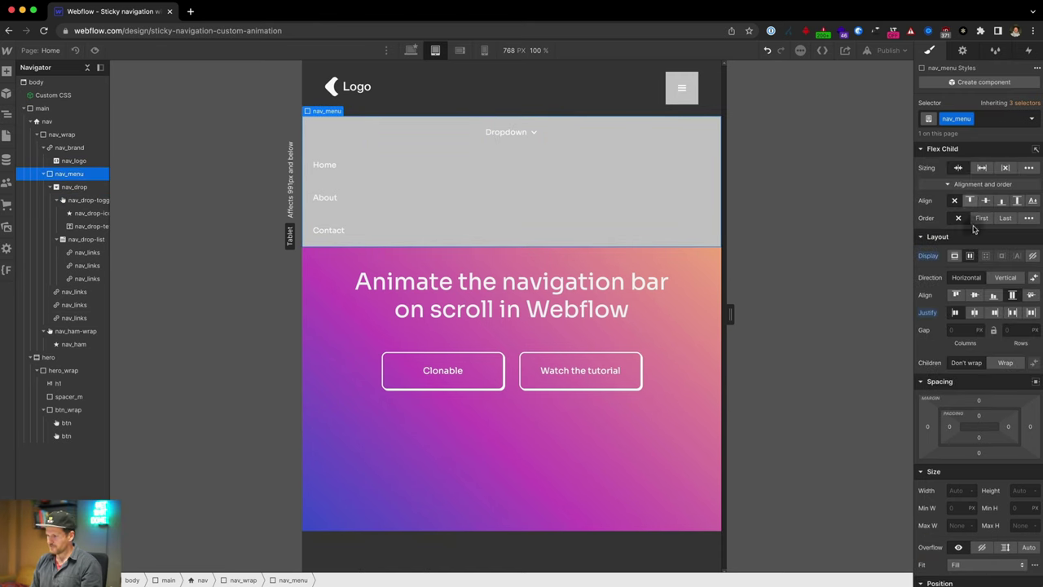
left_click(955, 314)
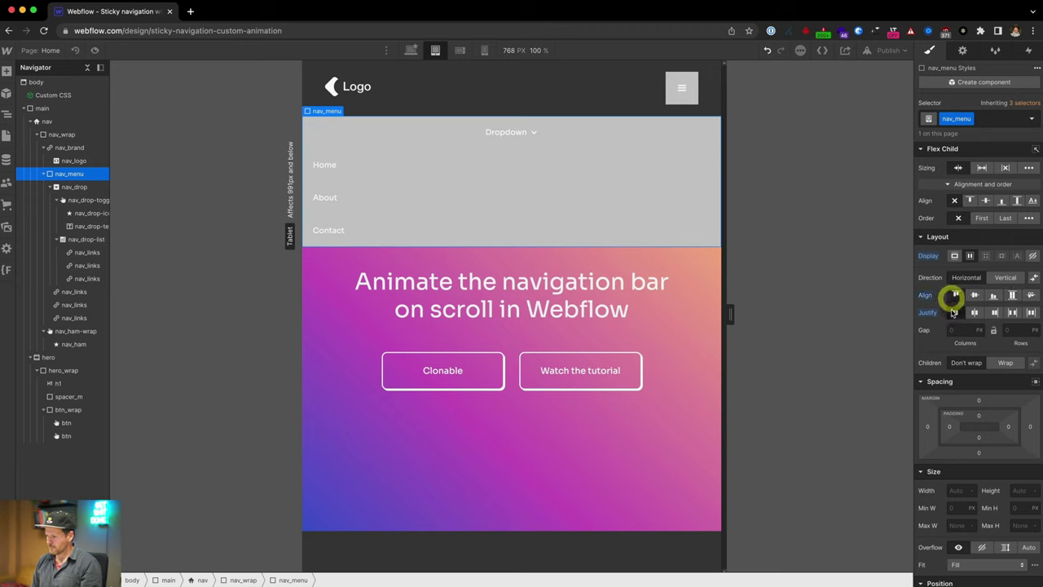
left_click(927, 313, "alt")
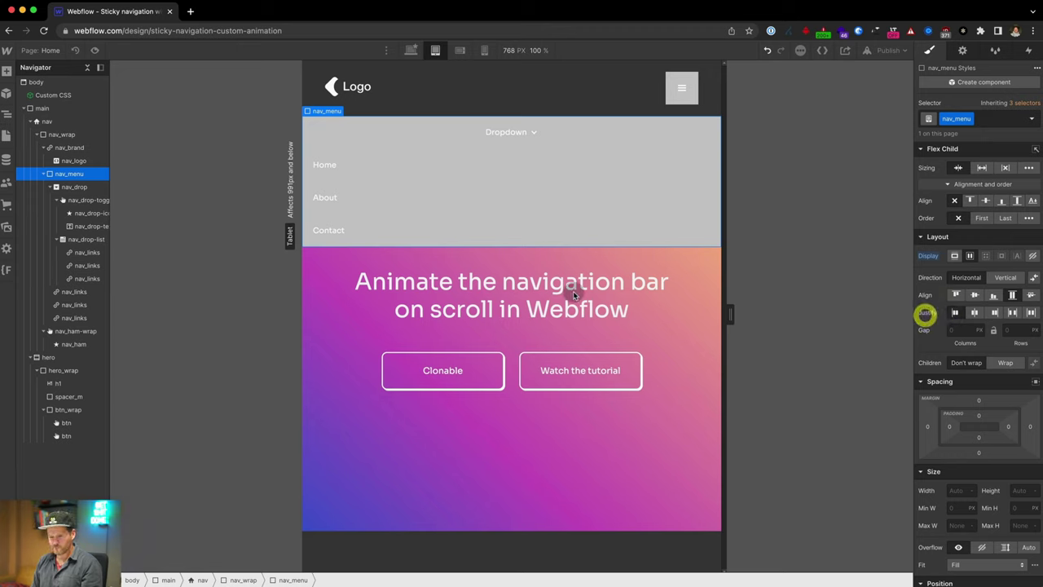
- Try 100% width on nav_menu, then reset its width to auto and its display to default
left_click(52, 186)
left_click(65, 189)
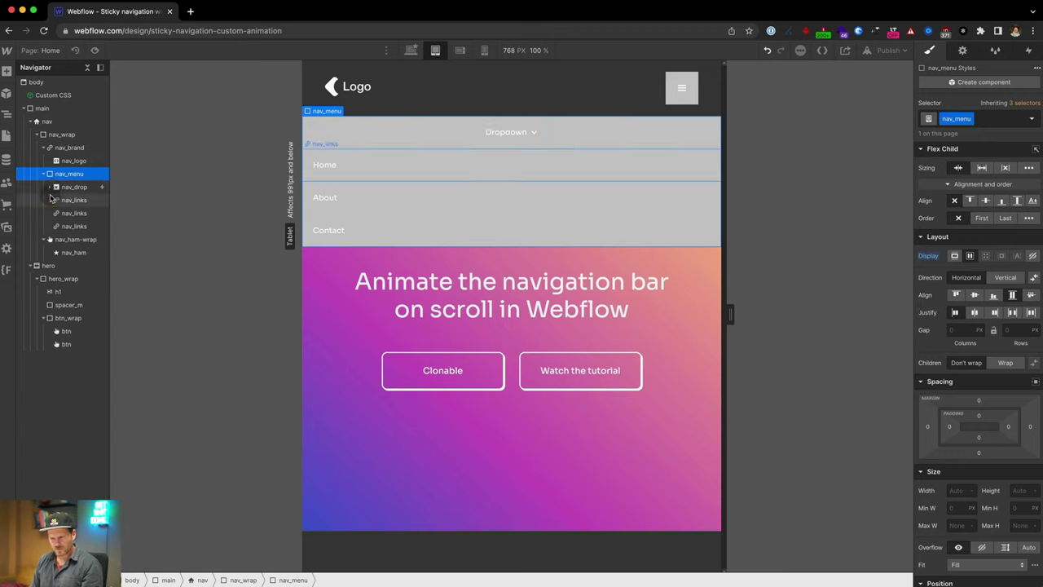
left_click(60, 239)
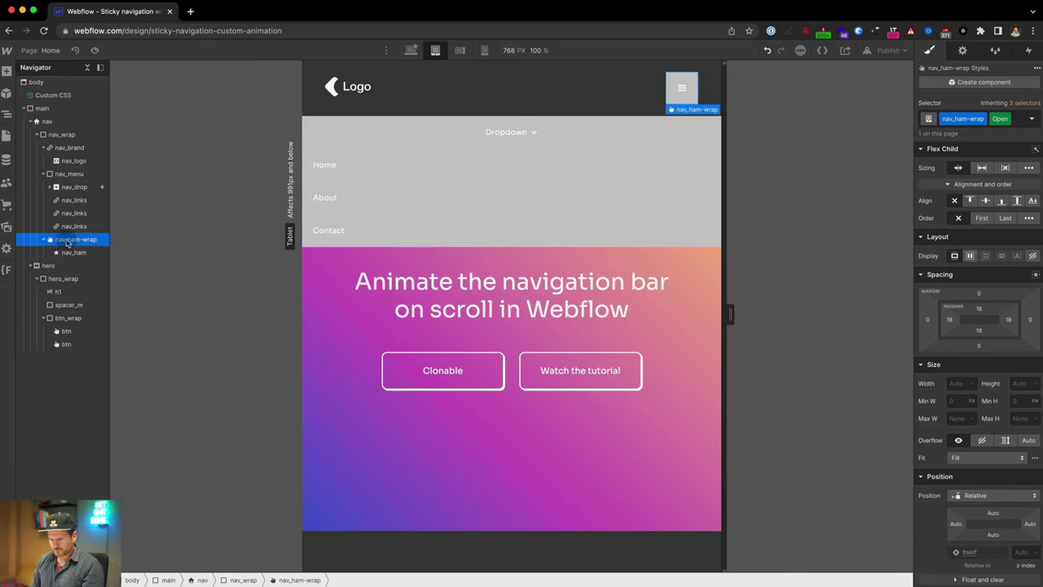
left_click(72, 174)
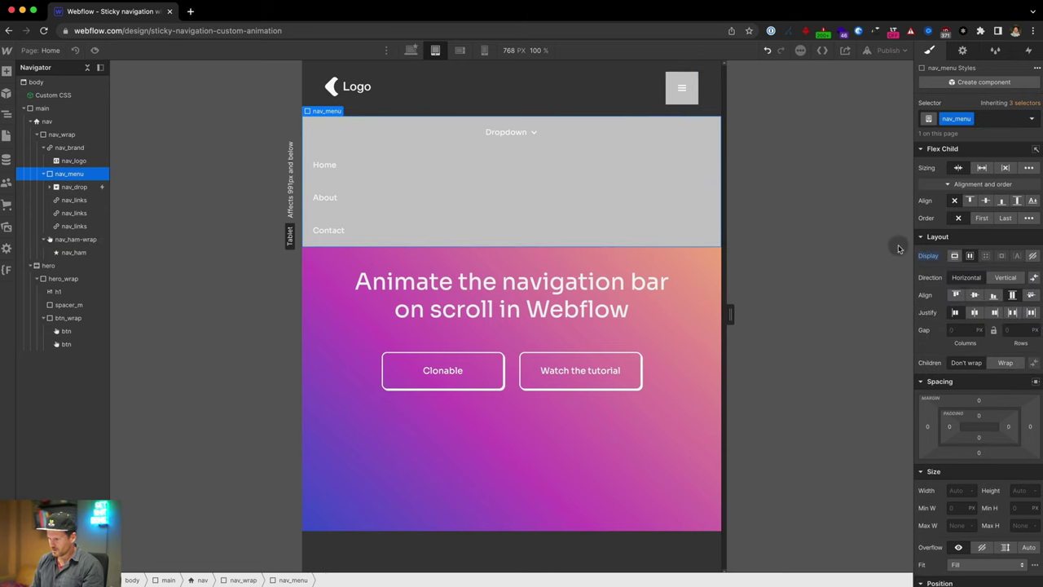
scroll(965, 369, "down", 1)
left_click(959, 483)
type("100")
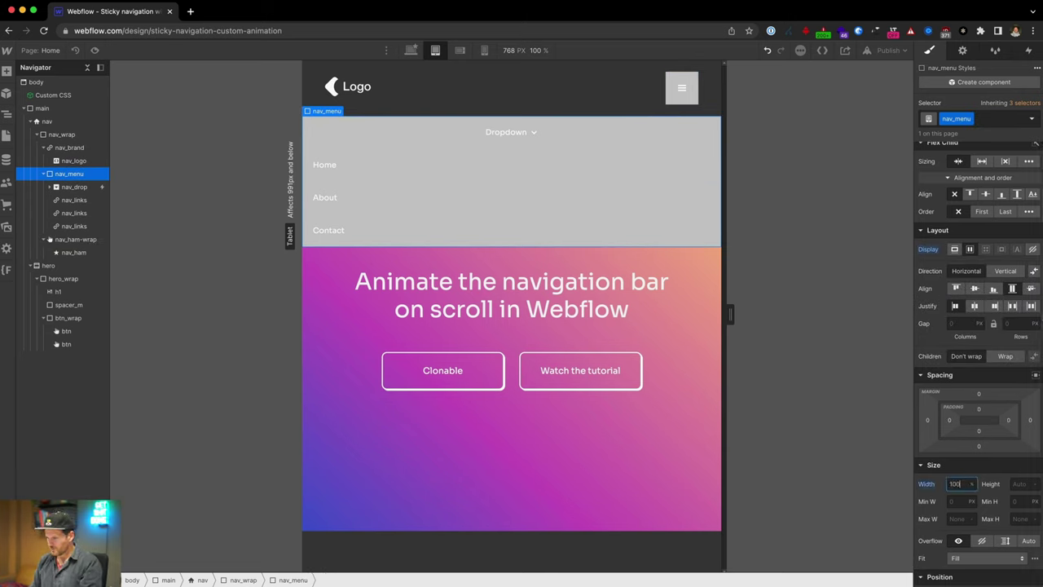
left_click(959, 306)
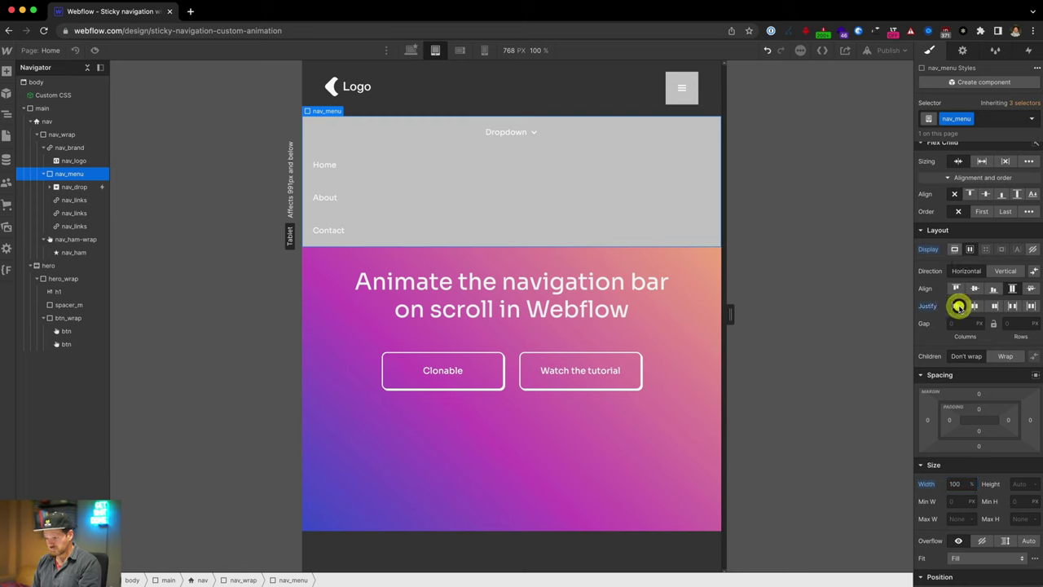
left_click(923, 484, "alt")
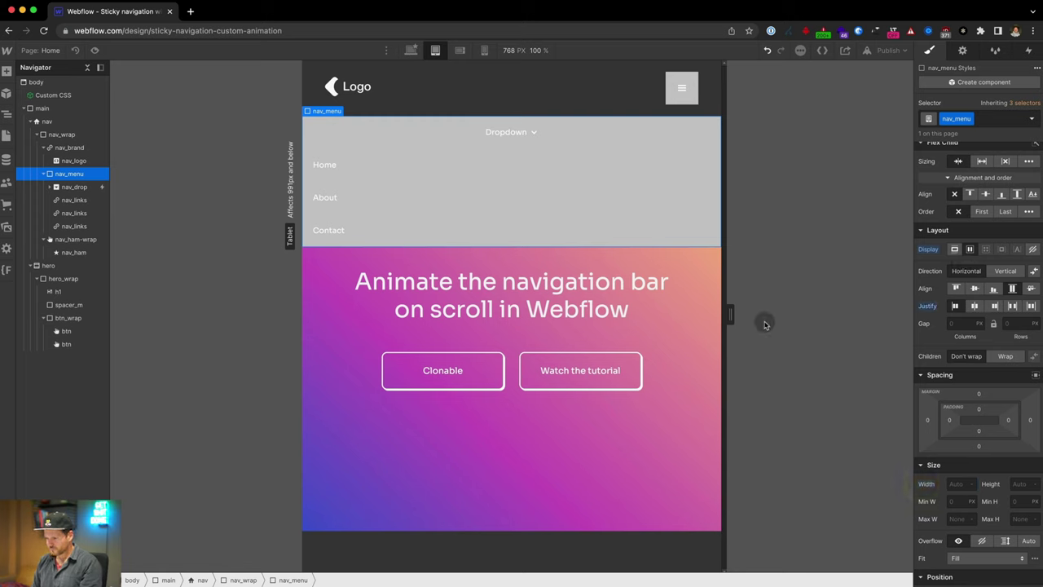
left_click(921, 248, "alt")
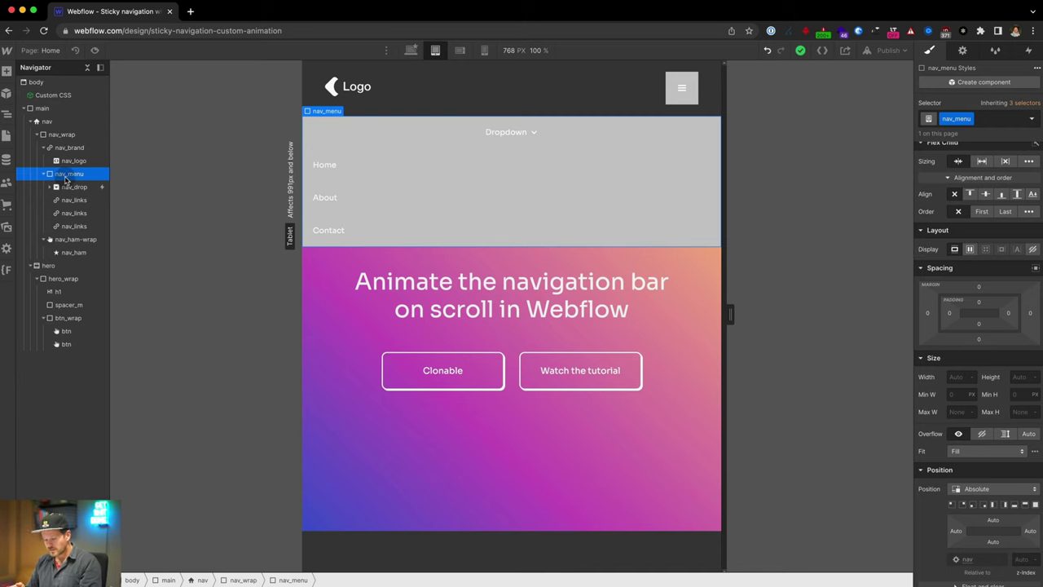
- Add a Div Block classed nav_menu-wrap at the top of nav_menu and move nav_drop into it
key("super+e")
type("div")
key("Return")
key("super+Return")
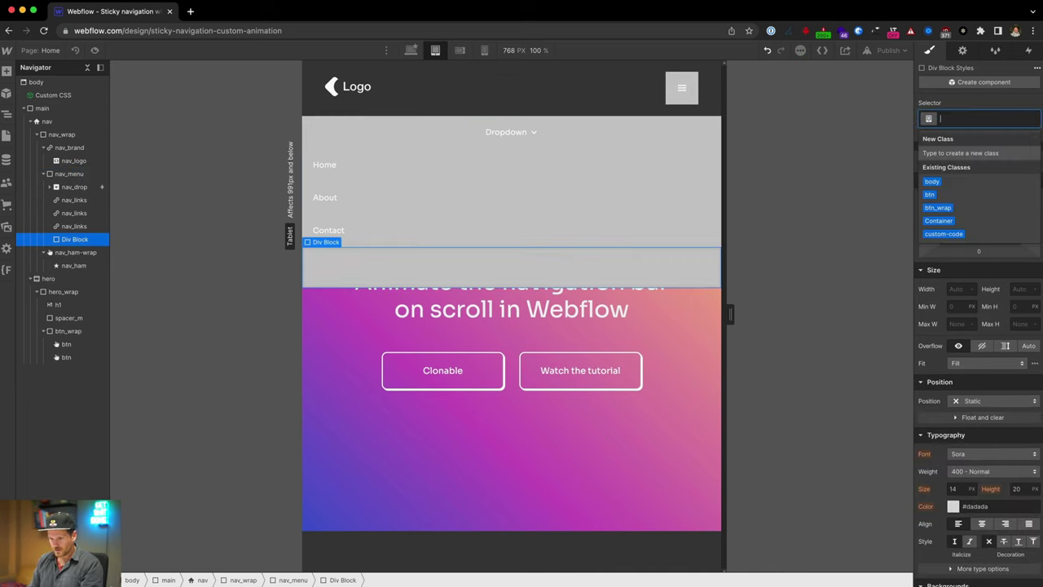
type("nav_m")
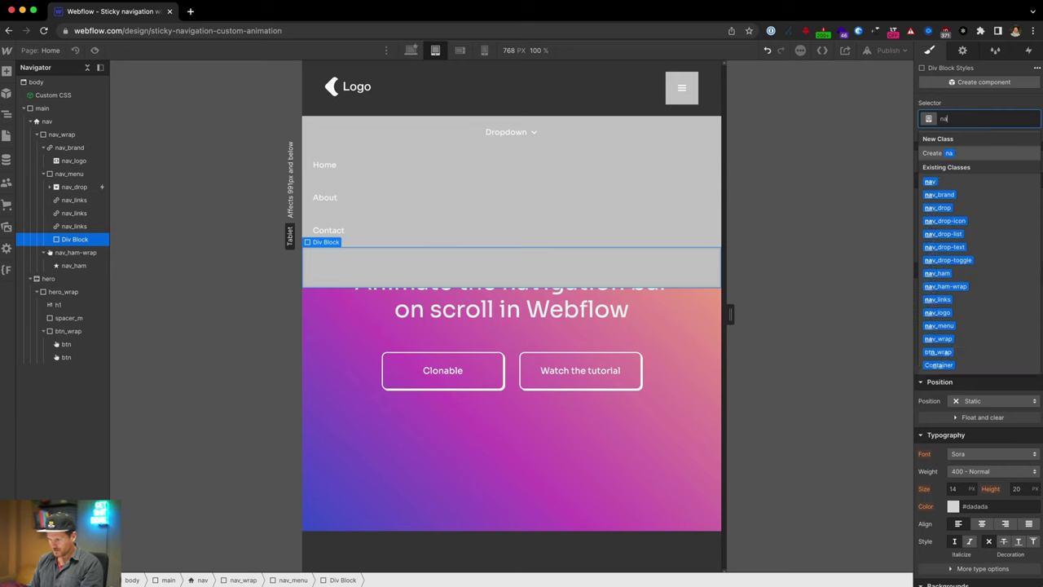
type("-")
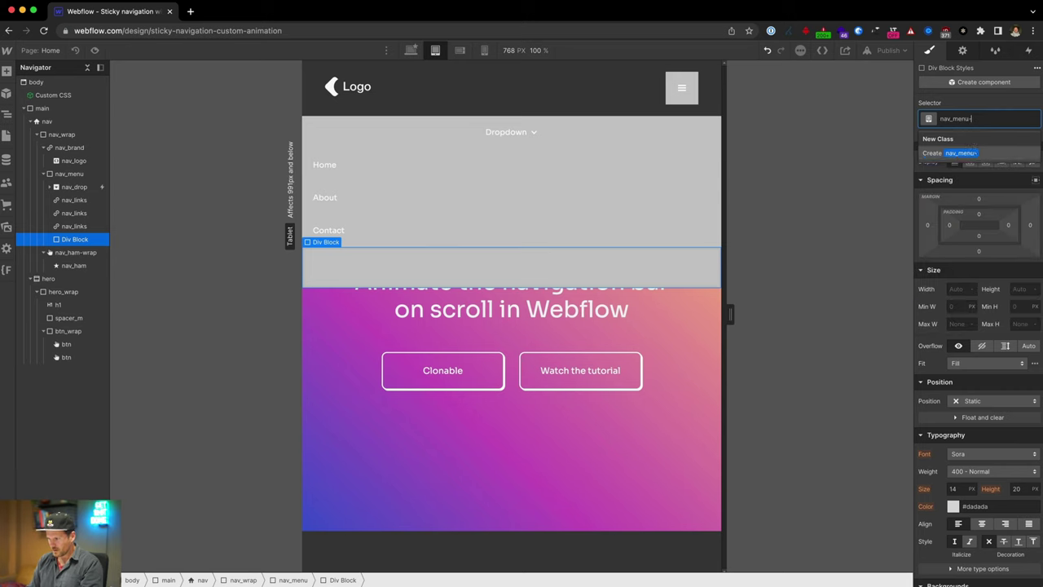
key("Return")
left_click_drag(76, 242, 105, 247)
left_click(92, 199)
left_click(92, 213)
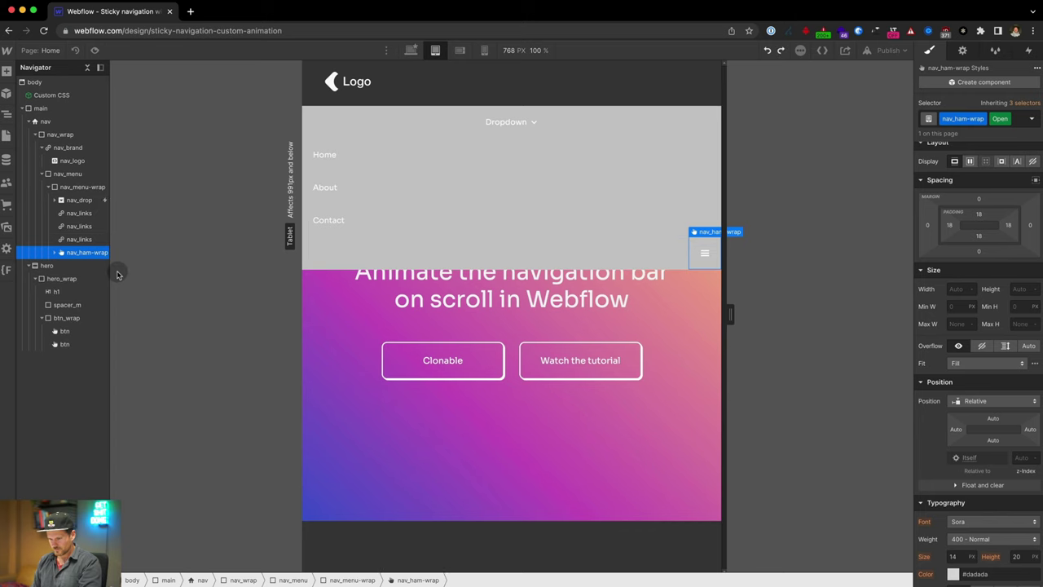
- Make nav_menu-wrap 100% wide with a vertical flex layout
left_click(86, 187)
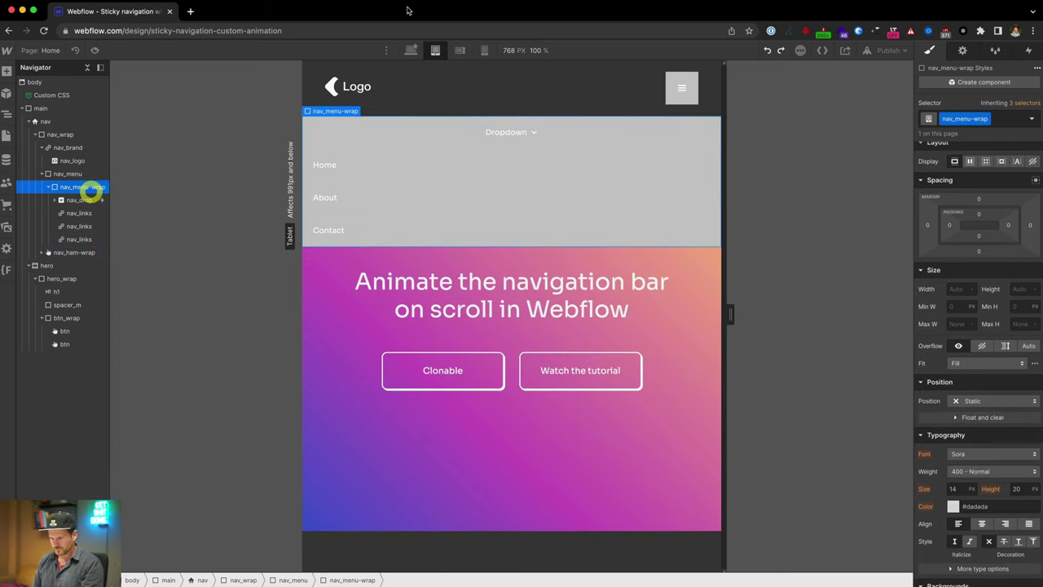
left_click(959, 291)
type("100")
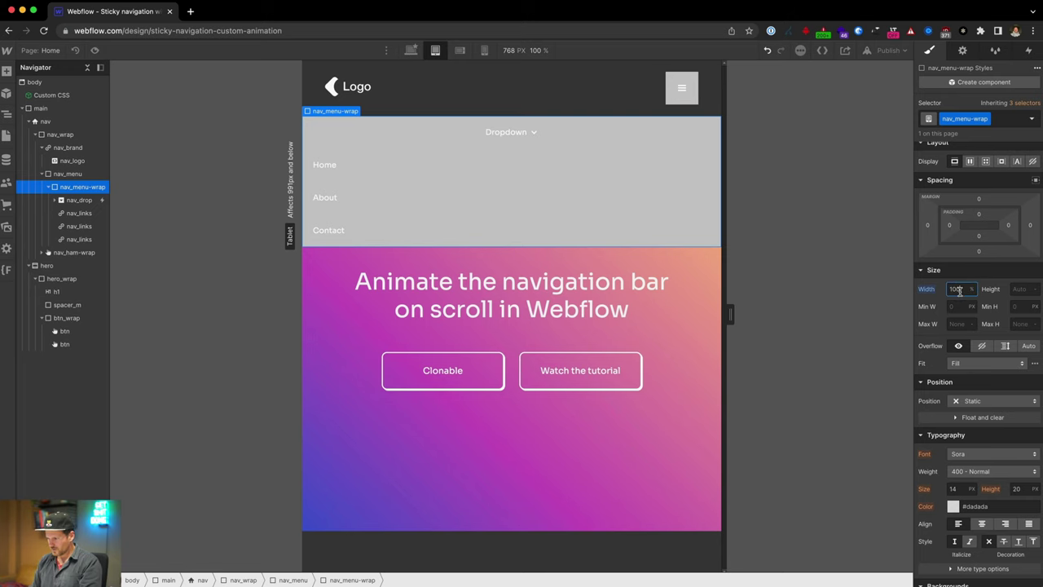
left_click(969, 162)
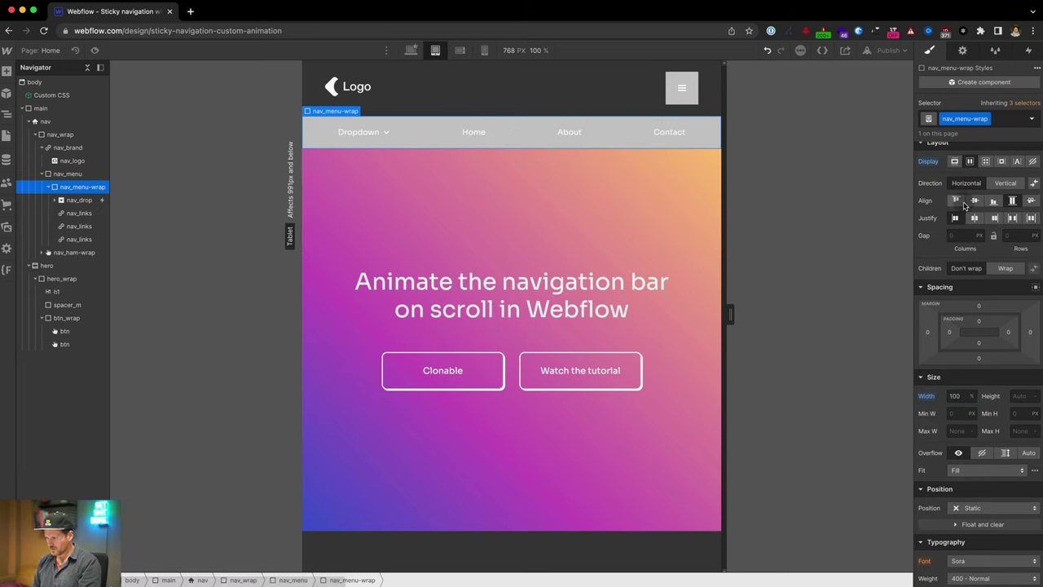
left_click(1005, 183)
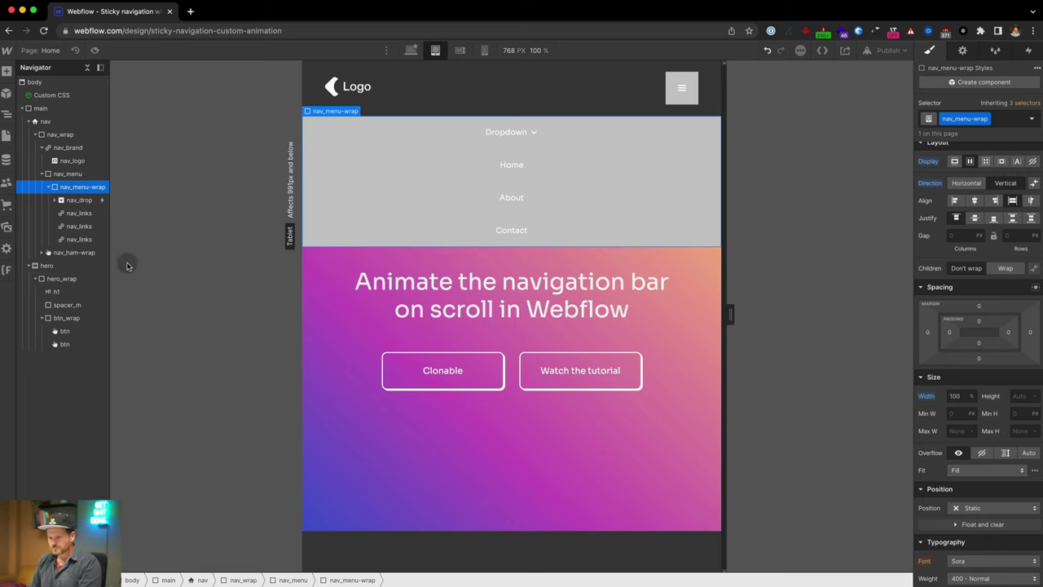
- Set nav_menu's height to 100vh
left_click(55, 175)
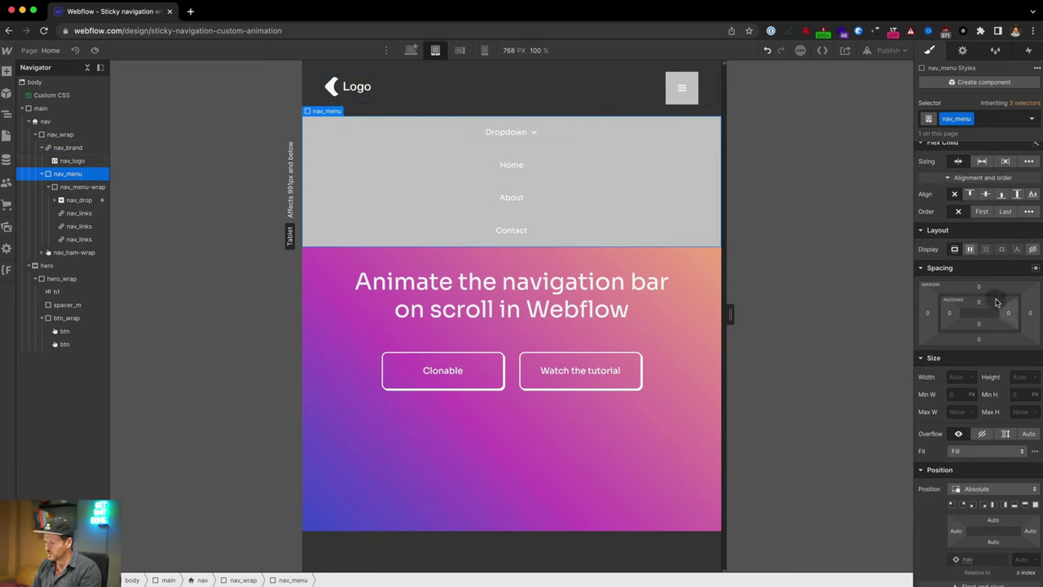
left_click(1017, 380)
type("100")
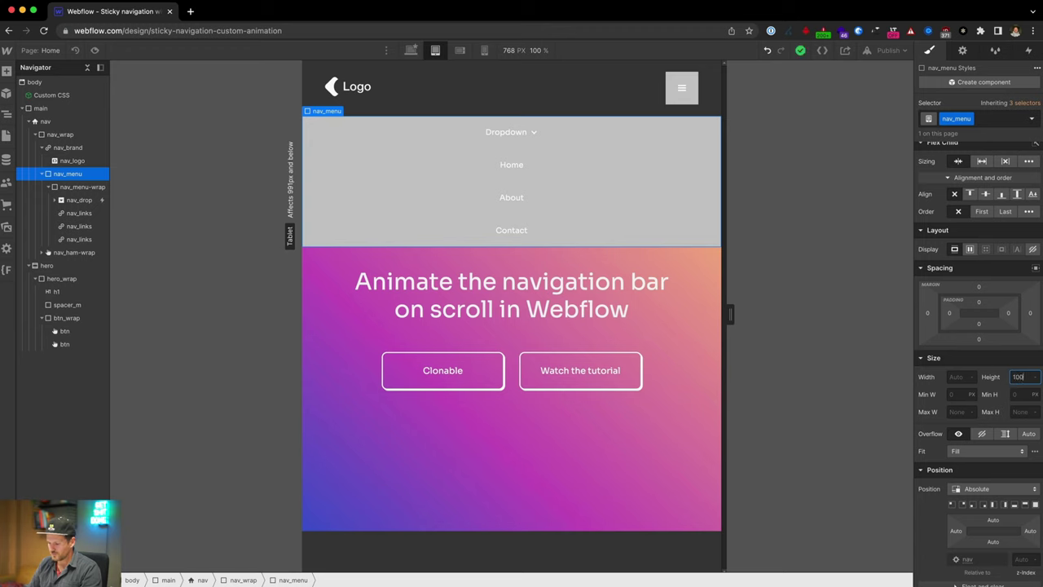
key("Return")
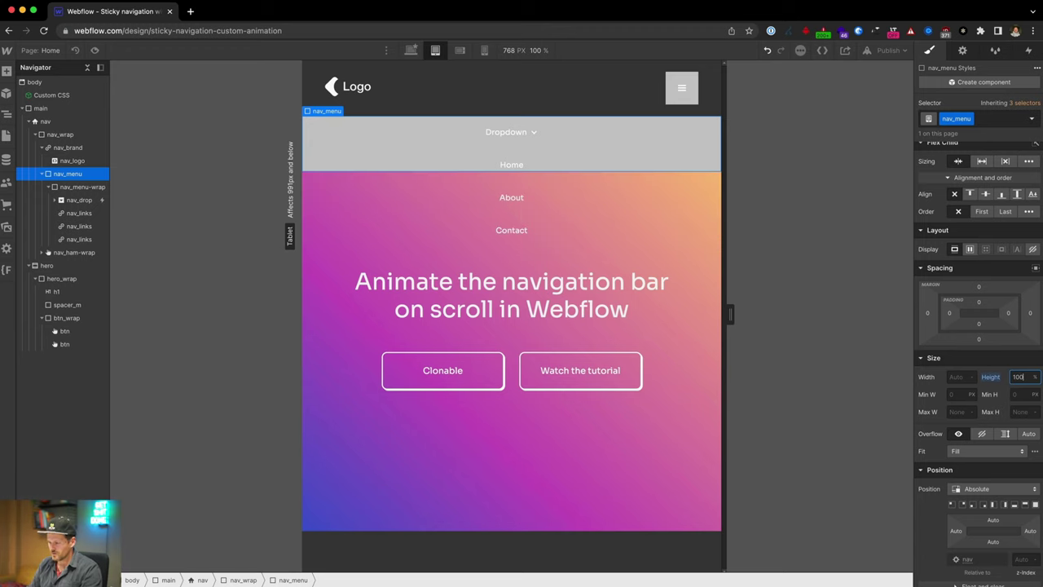
type("vh")
key("Return")
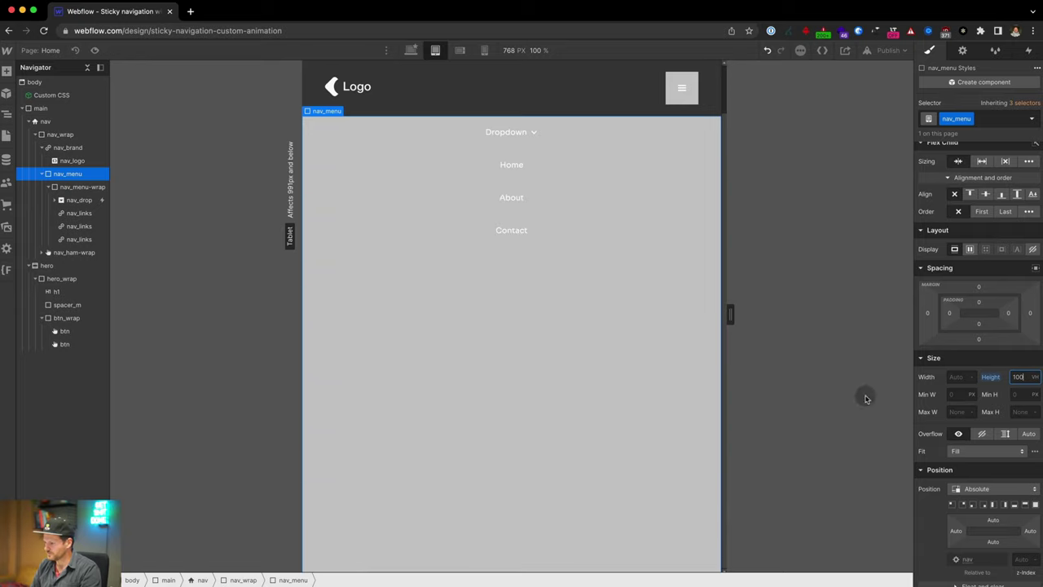
- Give nav_menu-wrap 100% height and centre its links horizontally and vertically
left_click(83, 188)
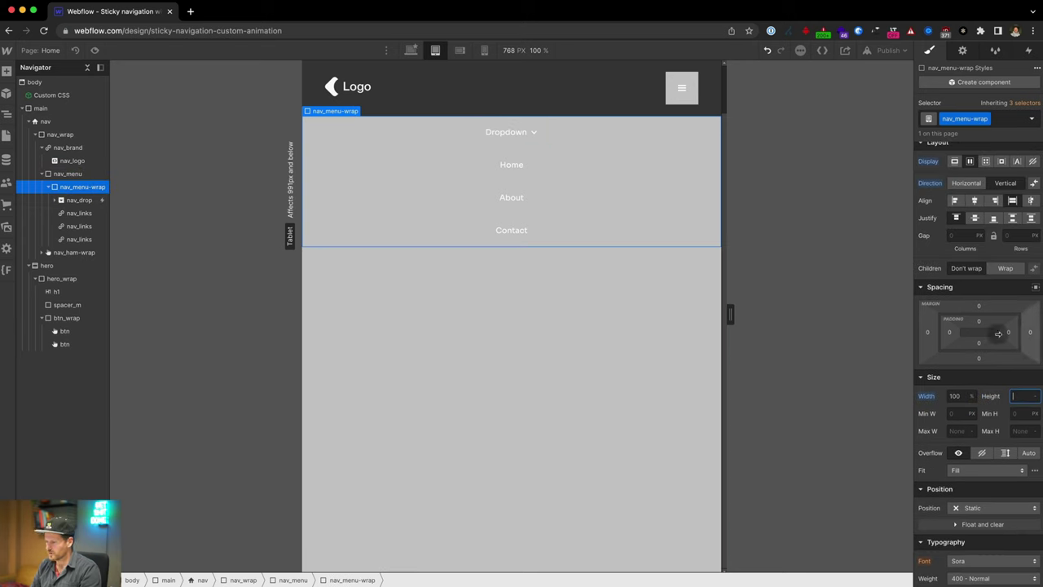
key("Return")
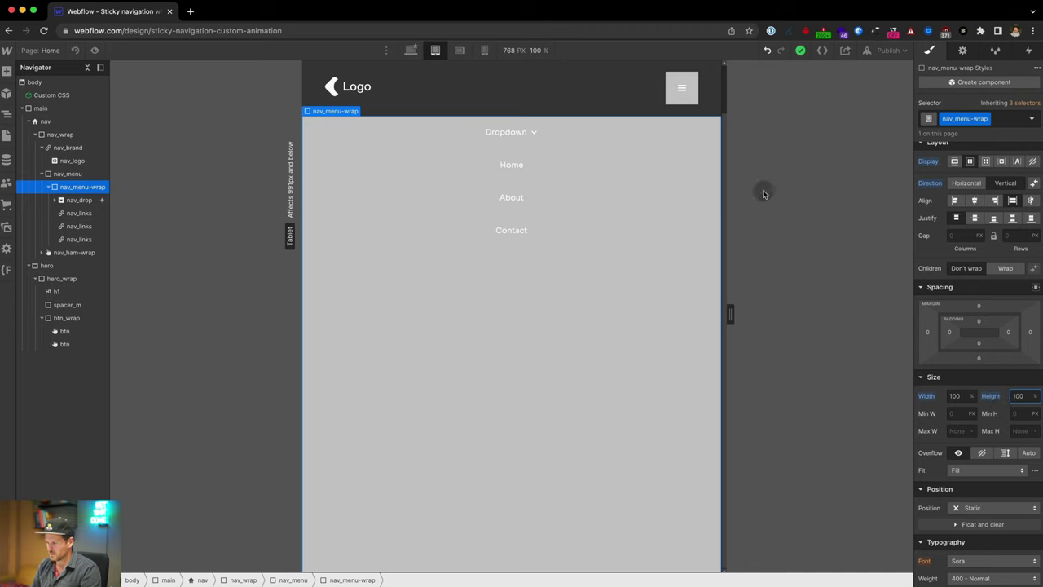
left_click(975, 202)
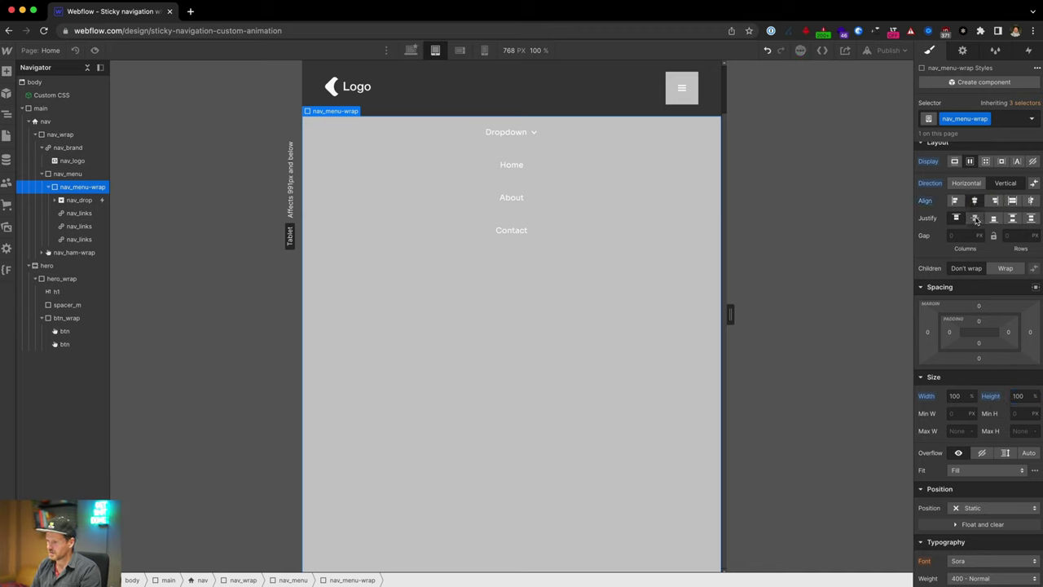
left_click(976, 218)
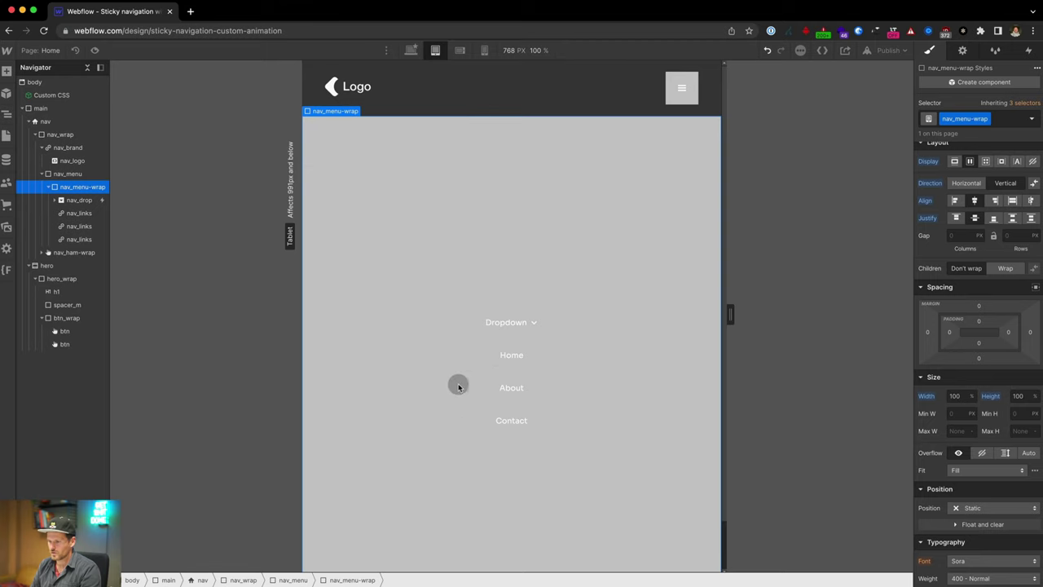
left_click(346, 128)
scroll(978, 367, "down", 5)
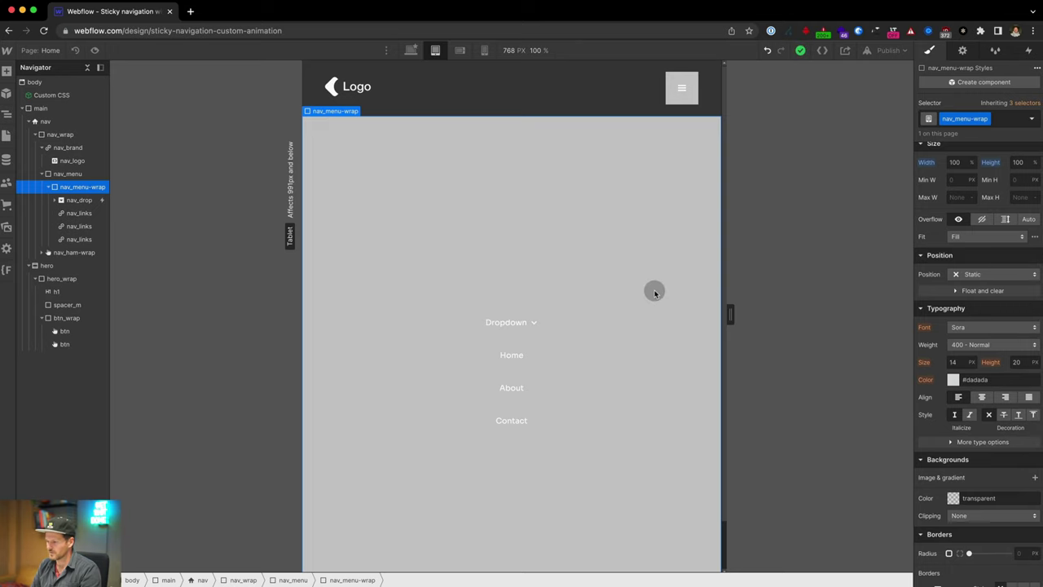
- Give nav_menu-wrap the nav bar's dark background colour, sampled with the eyedropper and slightly darkened
left_click(952, 498)
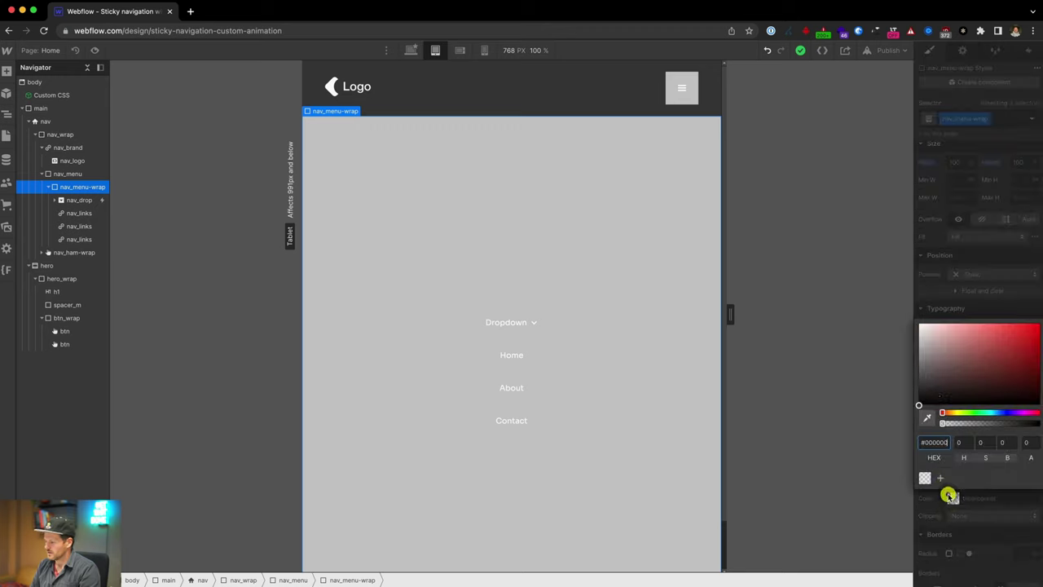
left_click(927, 417)
left_click(522, 97)
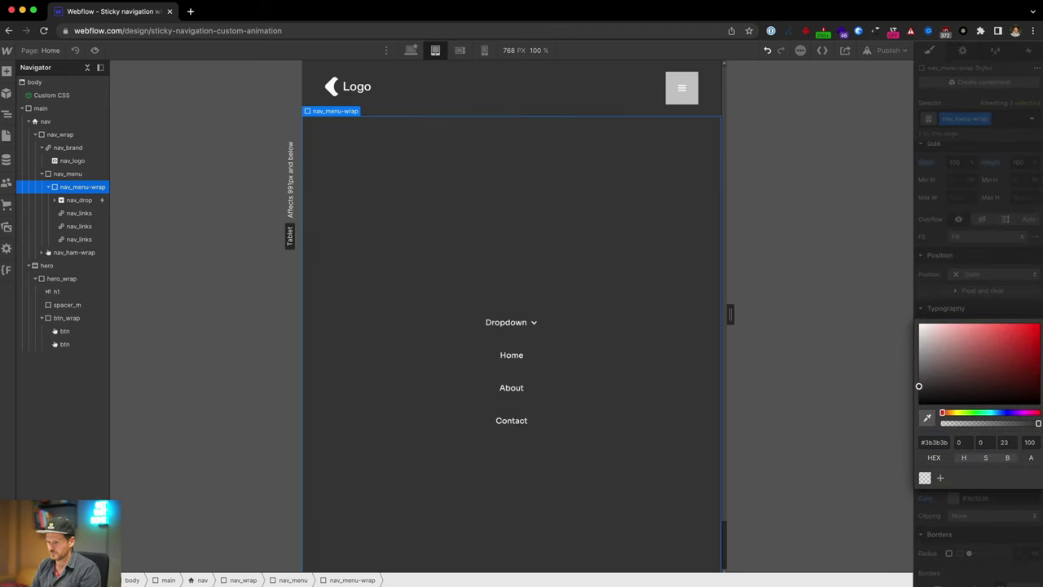
left_click_drag(921, 386, 919, 389)
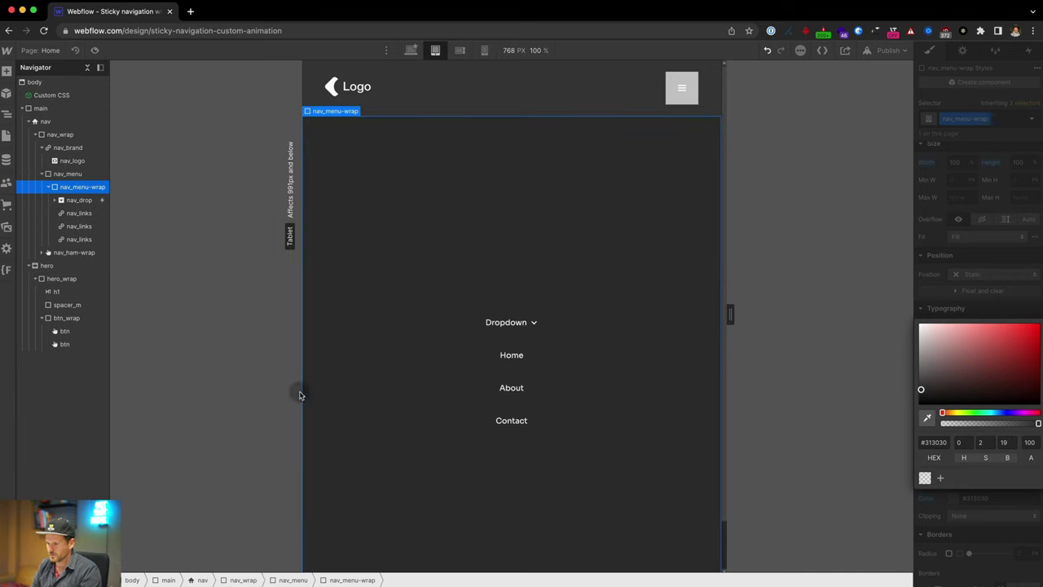
- Change the hamburger button's background to dark grey #3b3b3b
left_click(679, 81)
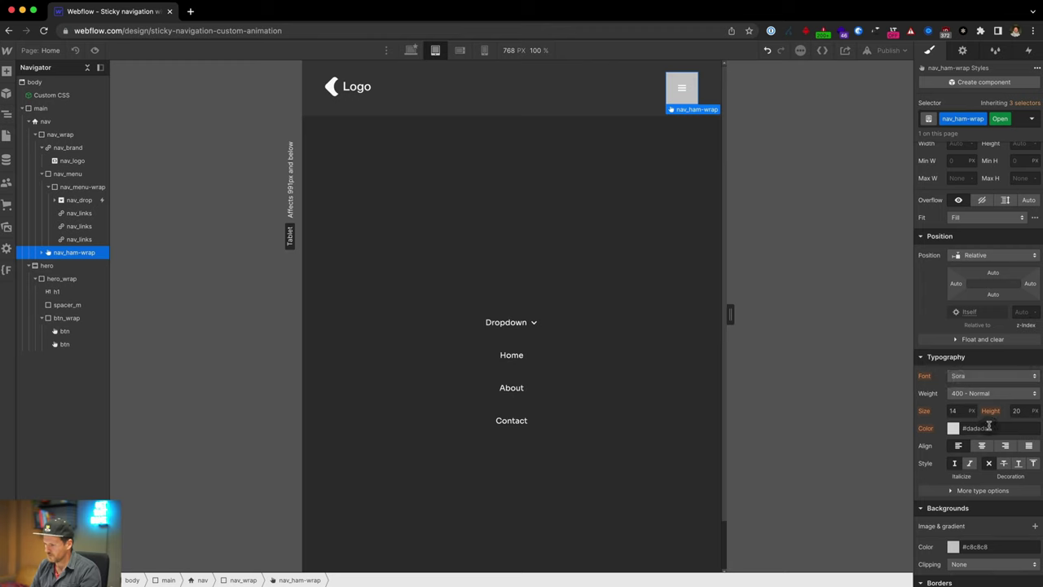
scroll(989, 427, "down", 3)
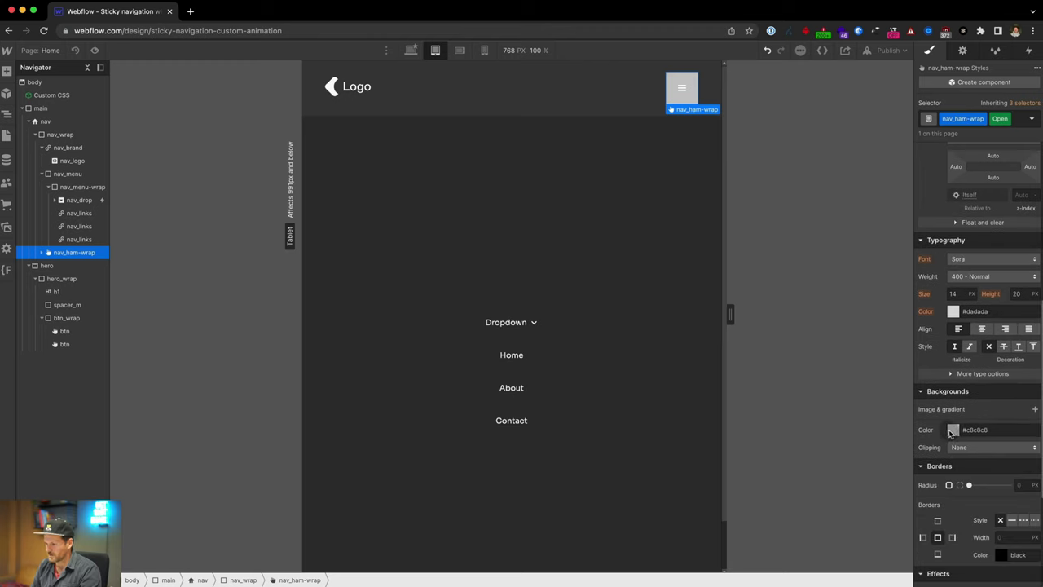
left_click(953, 431)
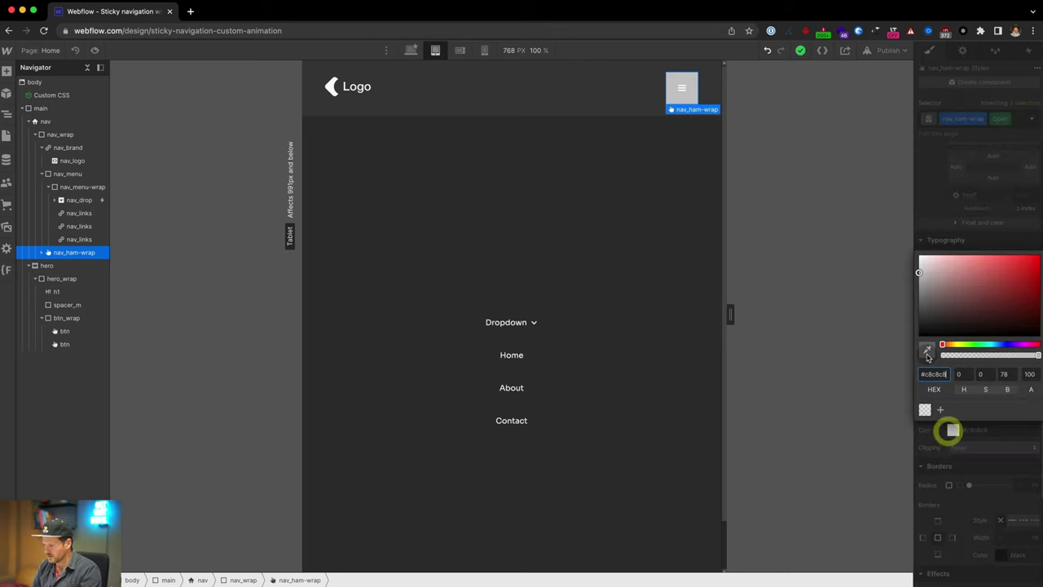
left_click(623, 88)
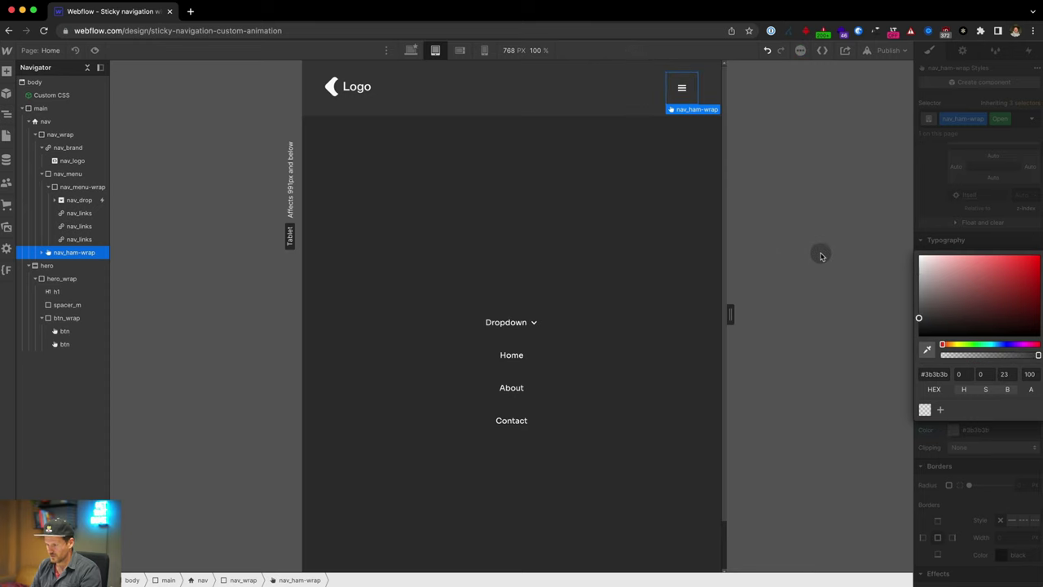
left_click(511, 355)
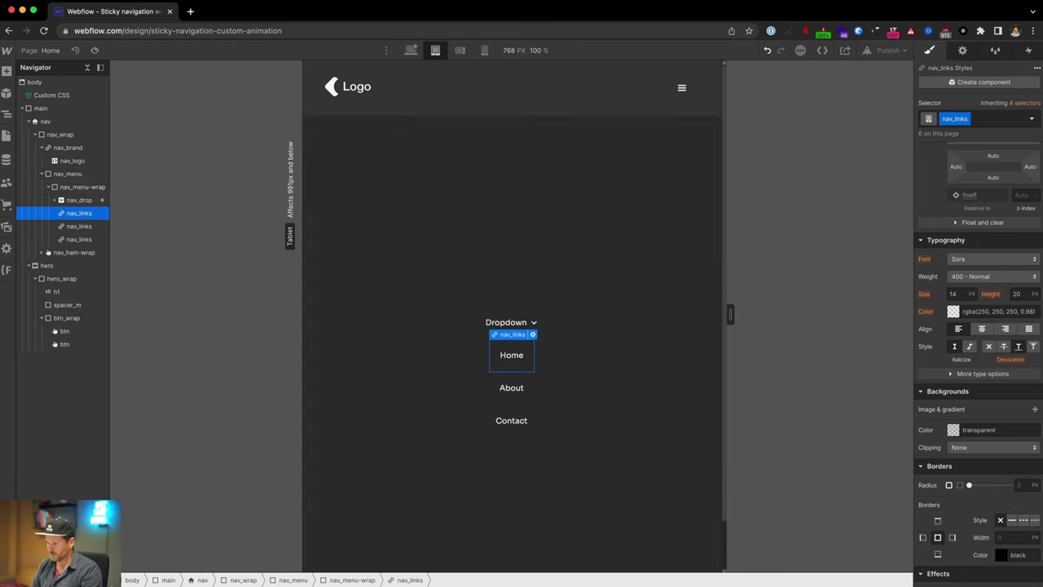
- Set the nav_links and the Dropdown label text size to 2em
type("2em")
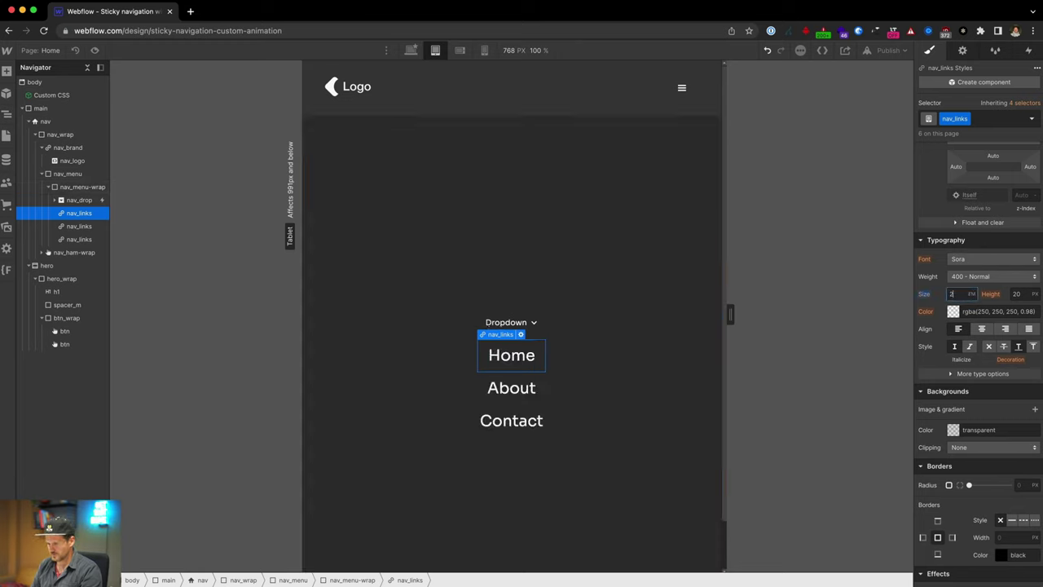
left_click(503, 321)
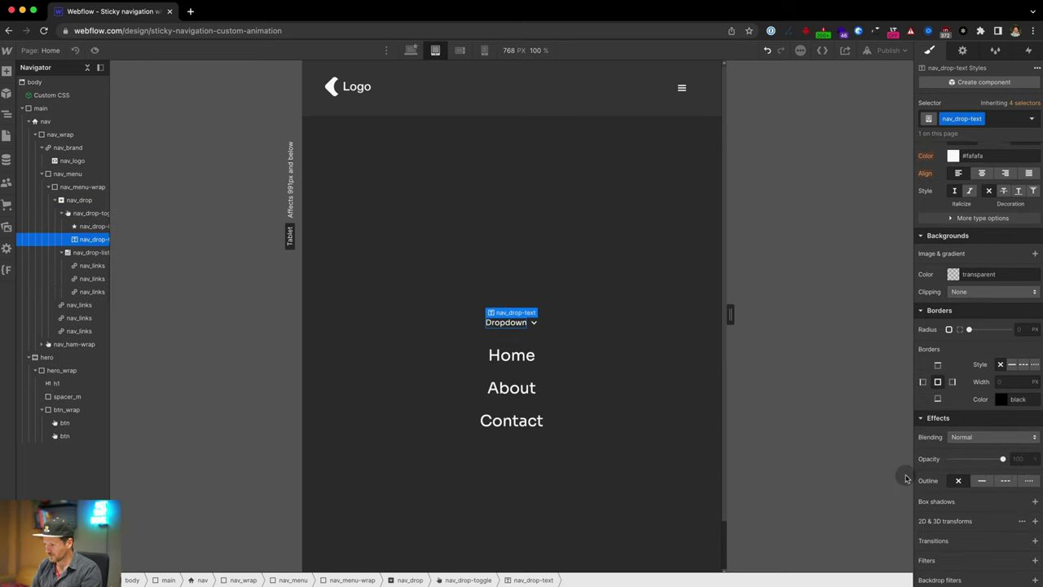
scroll(954, 422, "up", 5)
type("2em")
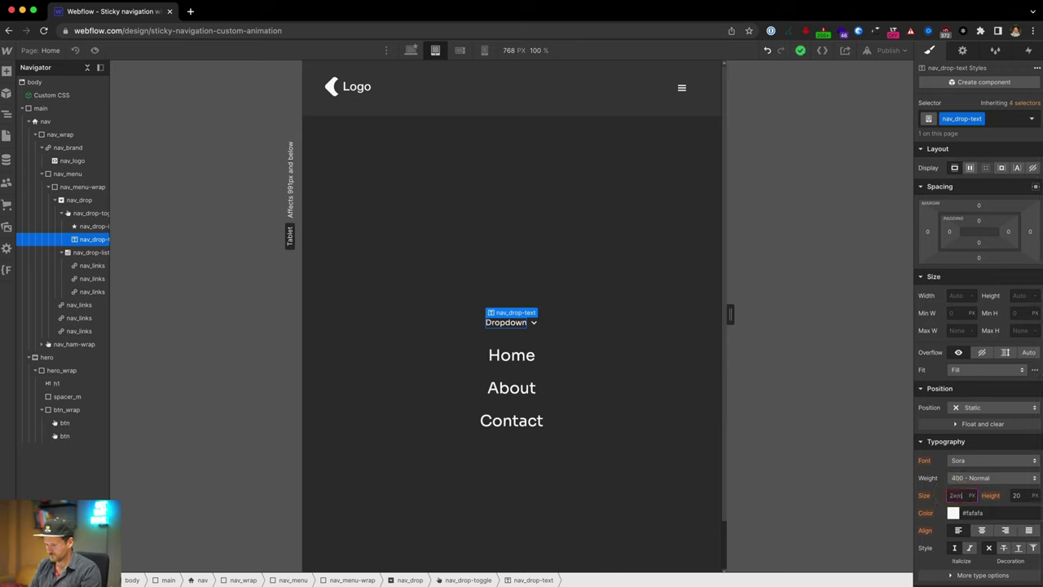
key("Return")
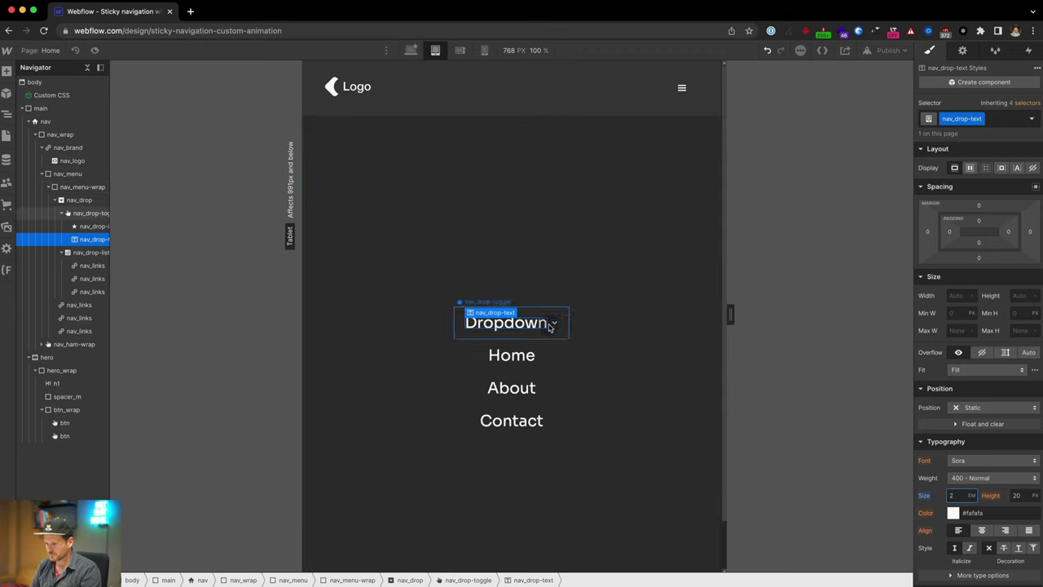
- Give the nav_links 1.5em padding on top and bottom
left_click(528, 366)
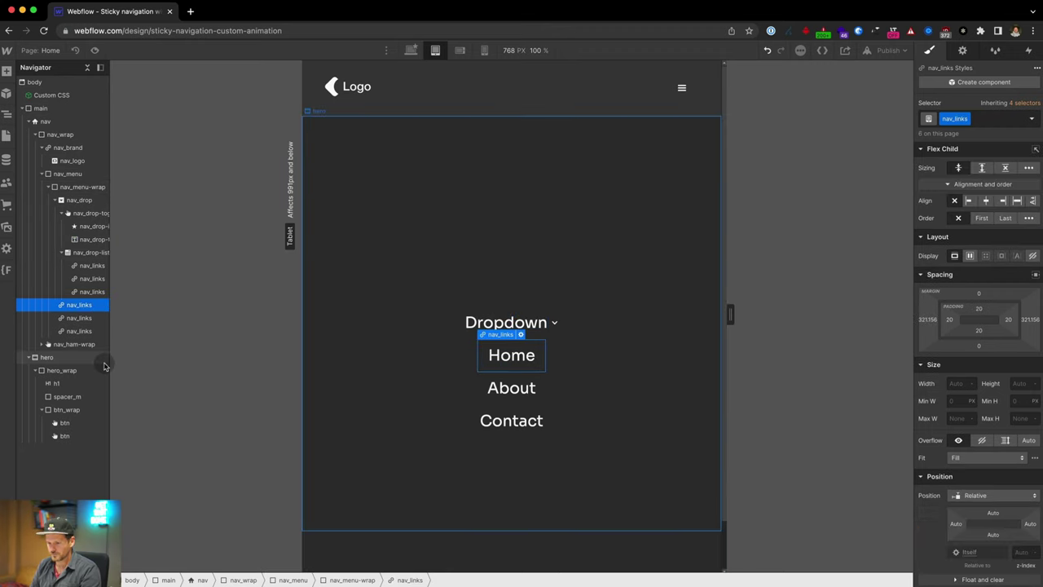
left_click(979, 306)
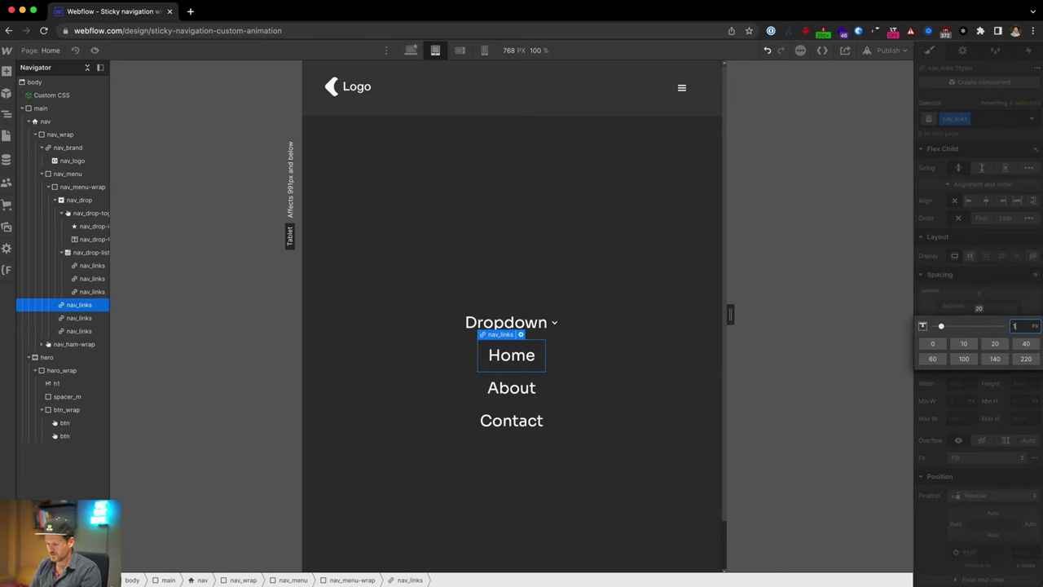
type("1.5em")
key("Return")
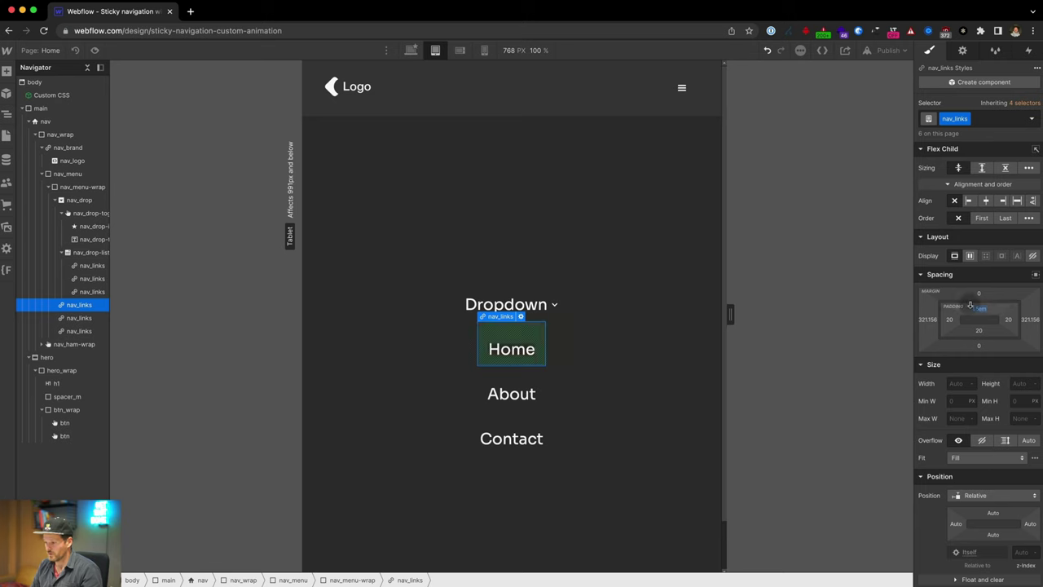
left_click_drag(975, 307, 978, 305)
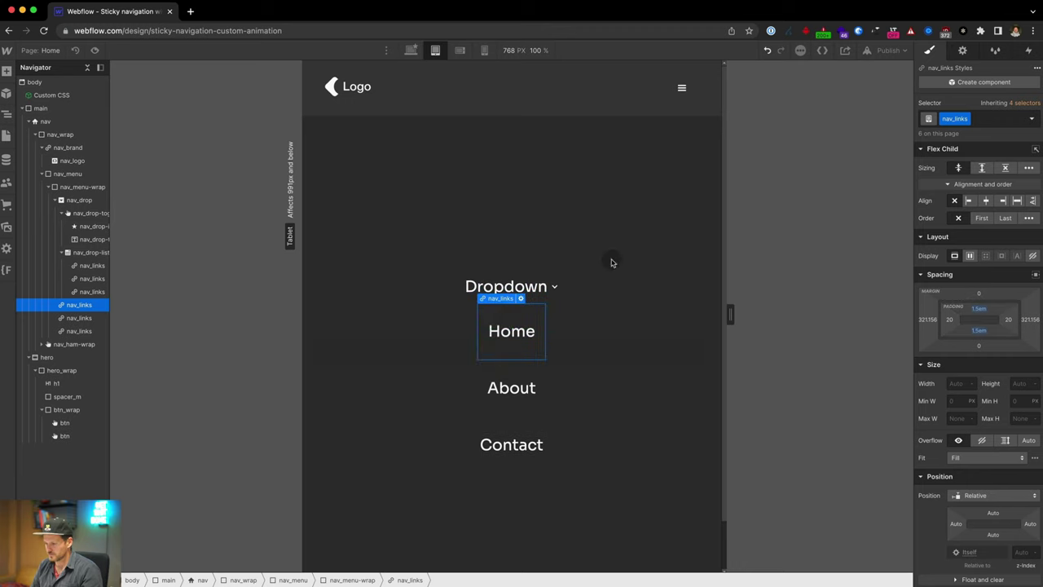
left_click(719, 280)
left_click(608, 372)
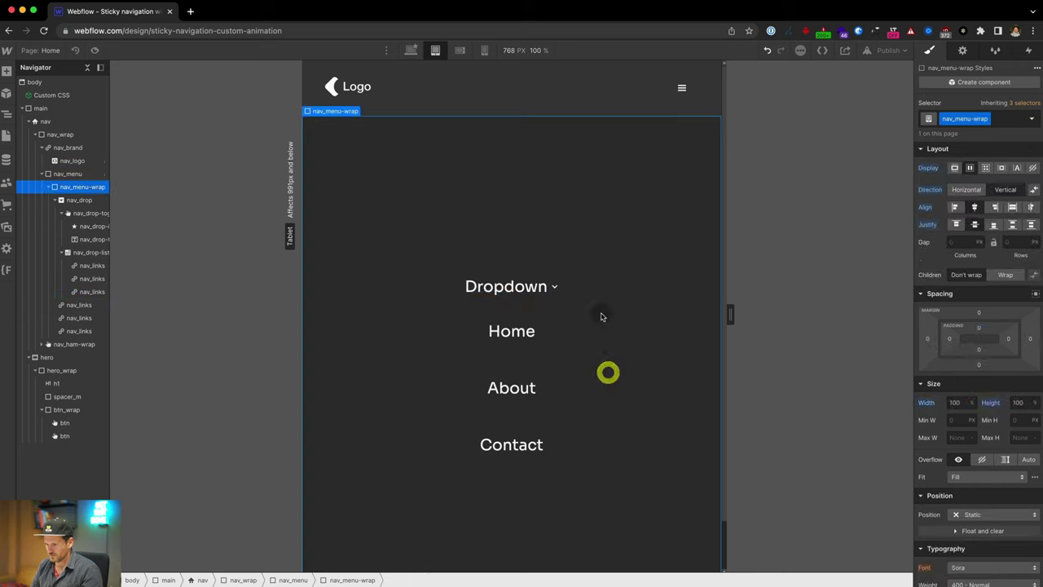
- Give the Dropdown 1.5em top and bottom padding
left_click(544, 305)
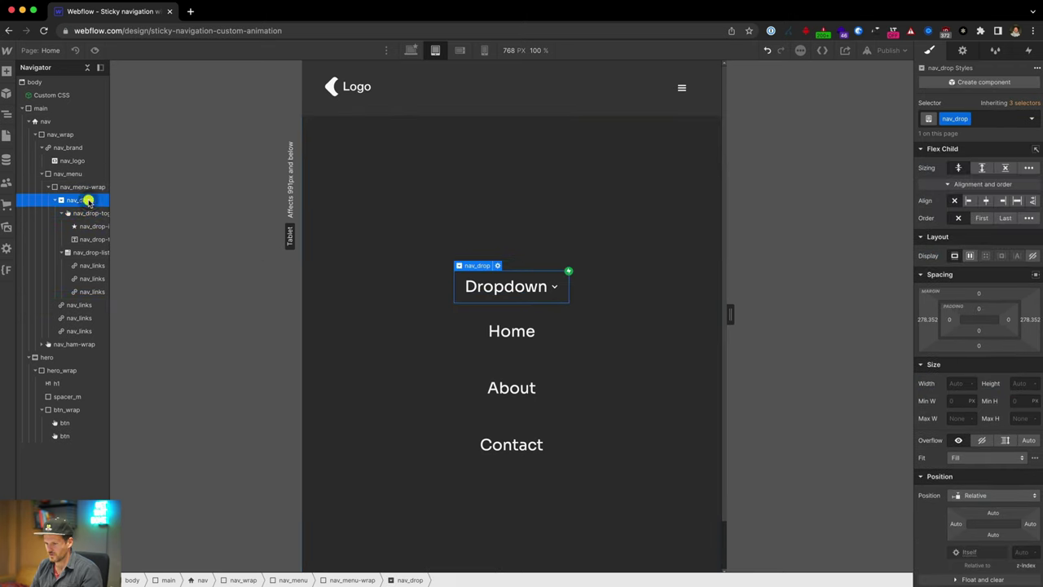
left_click(979, 308)
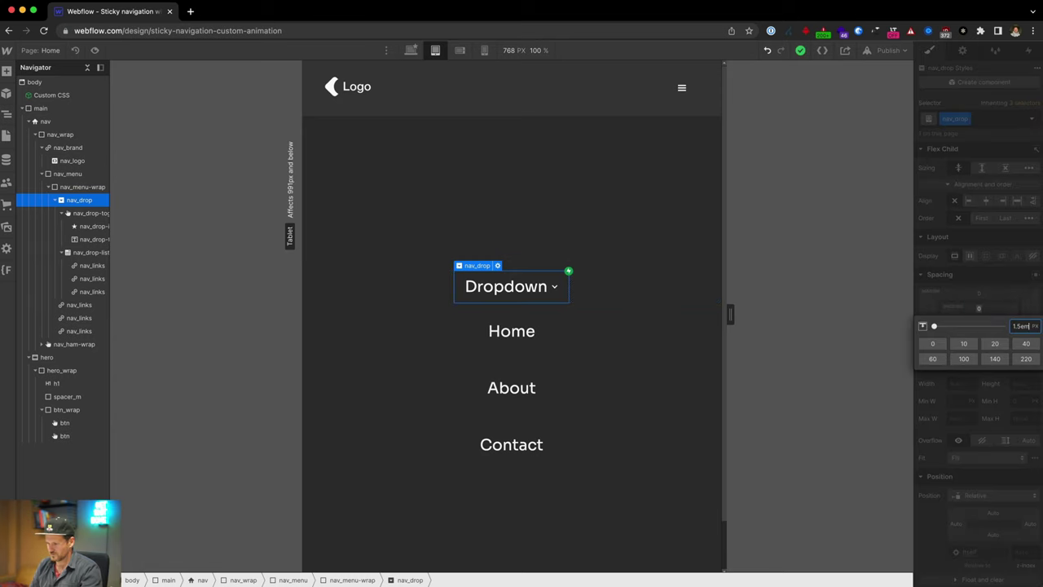
type("1.5em")
key("Return")
left_click_drag(979, 308, 979, 310)
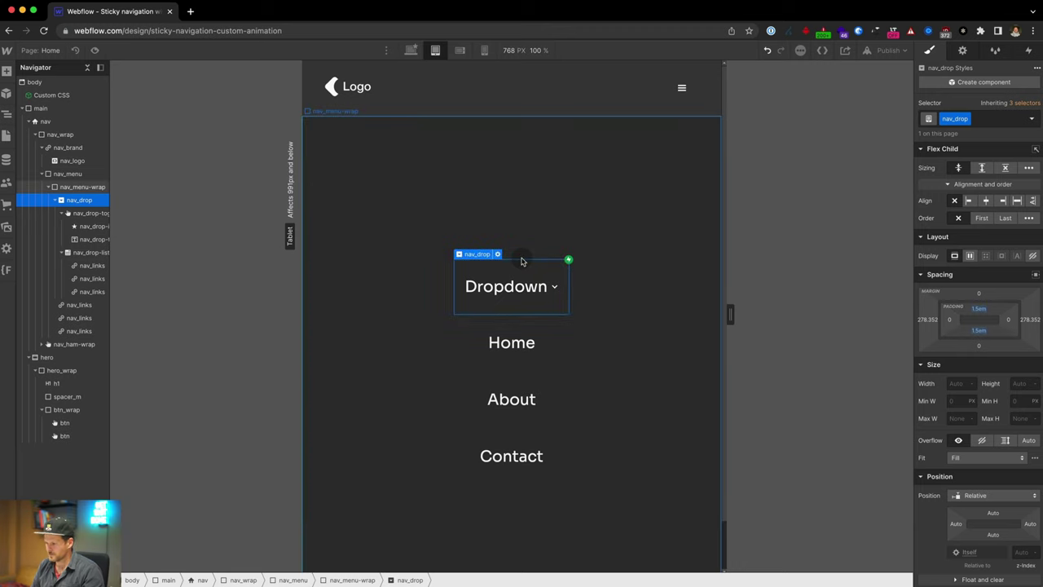
- Make the Dropdown 100% wide as a flex box with its label centred
left_click(959, 385)
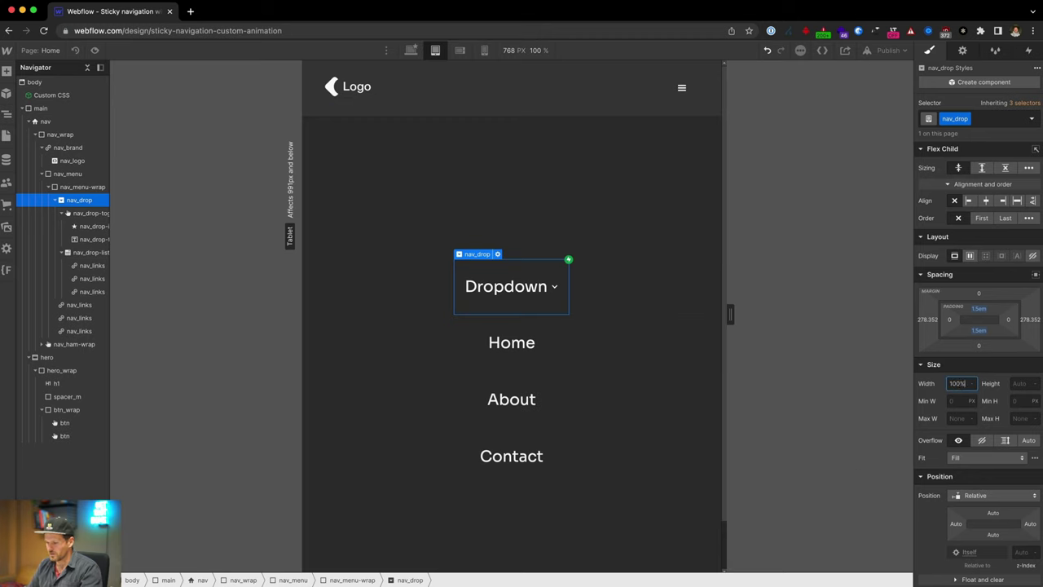
type("100%")
key("Return")
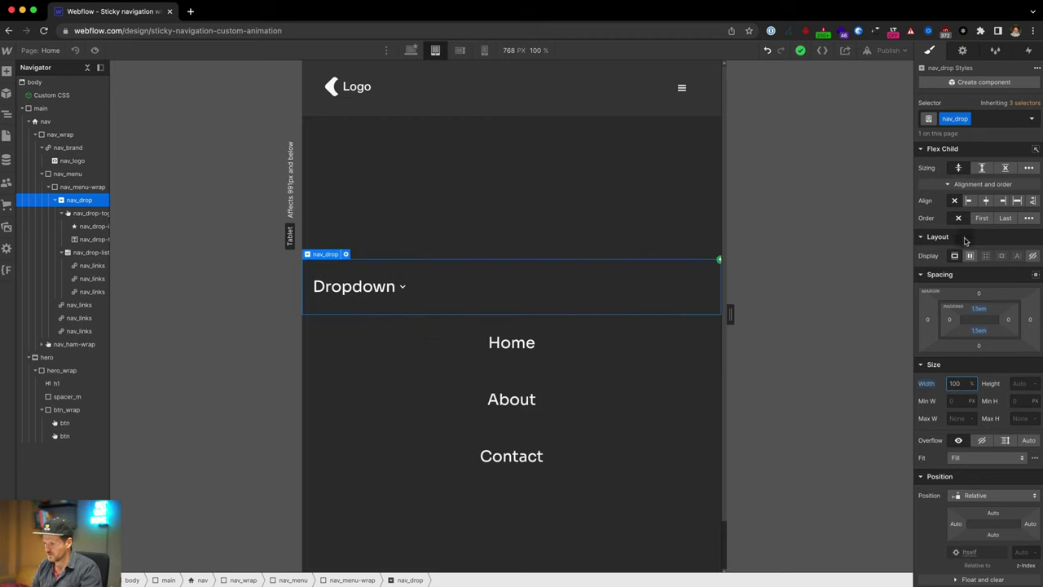
left_click(970, 256)
left_click(974, 315)
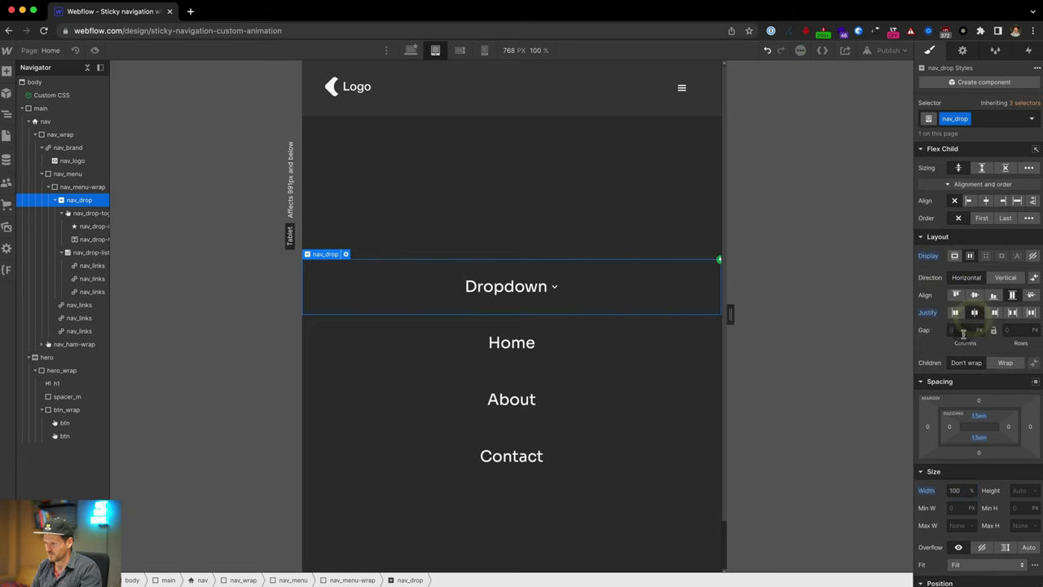
- Make the nav links 100% wide as flex boxes with centred text
left_click(515, 364)
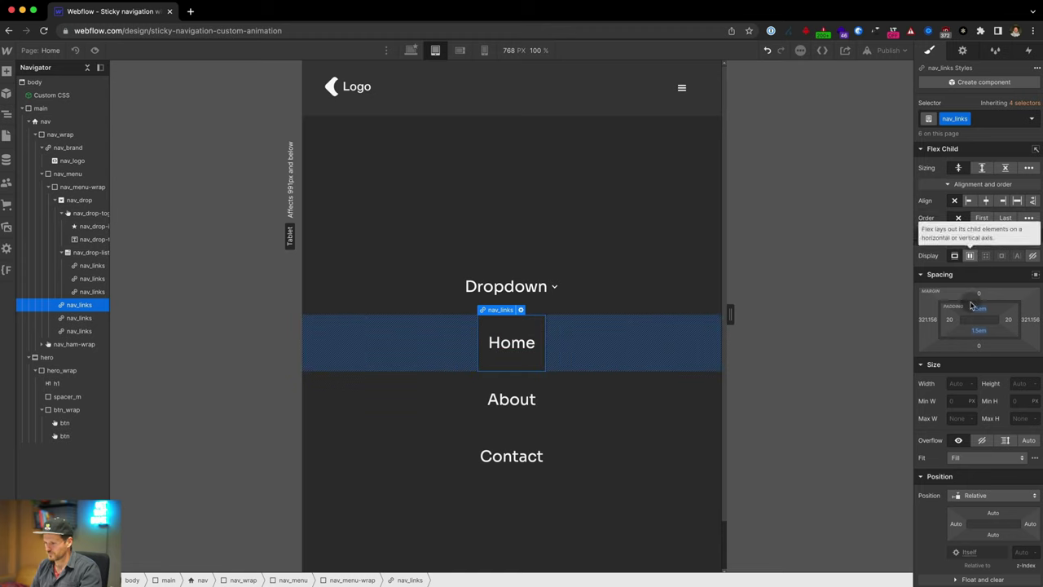
left_click(955, 383)
type("100%")
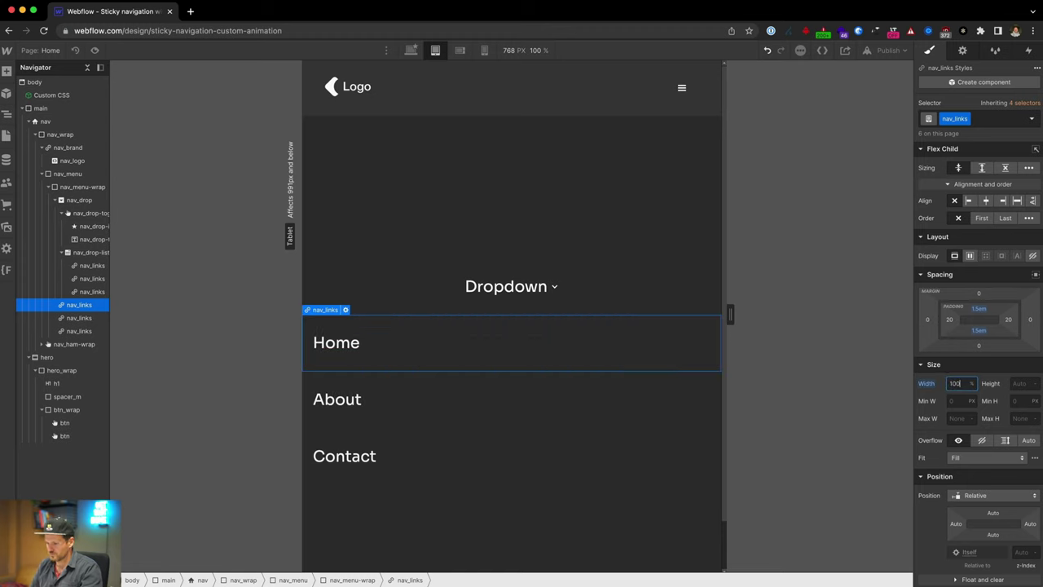
left_click(969, 256)
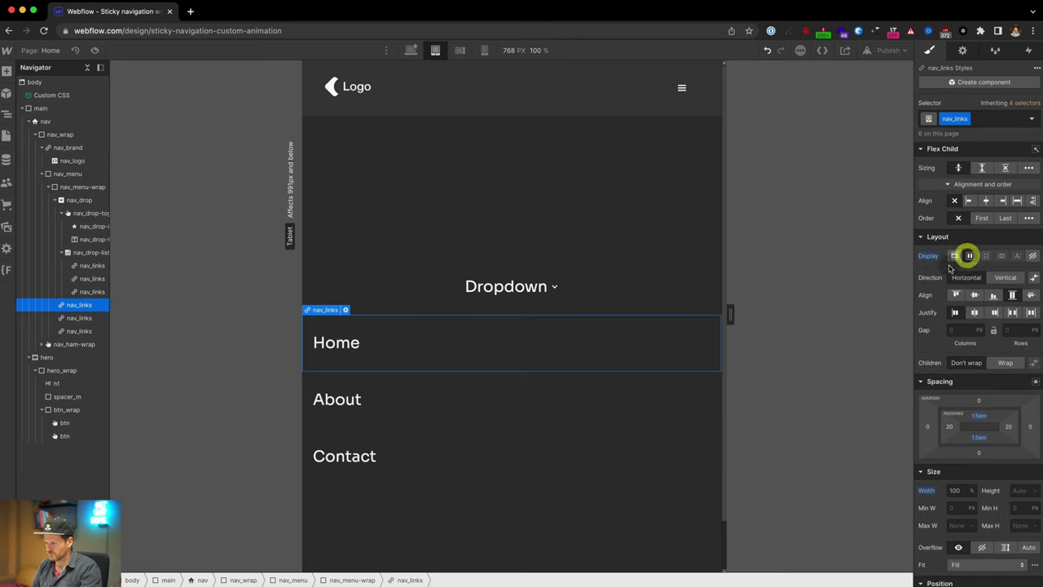
left_click(975, 313)
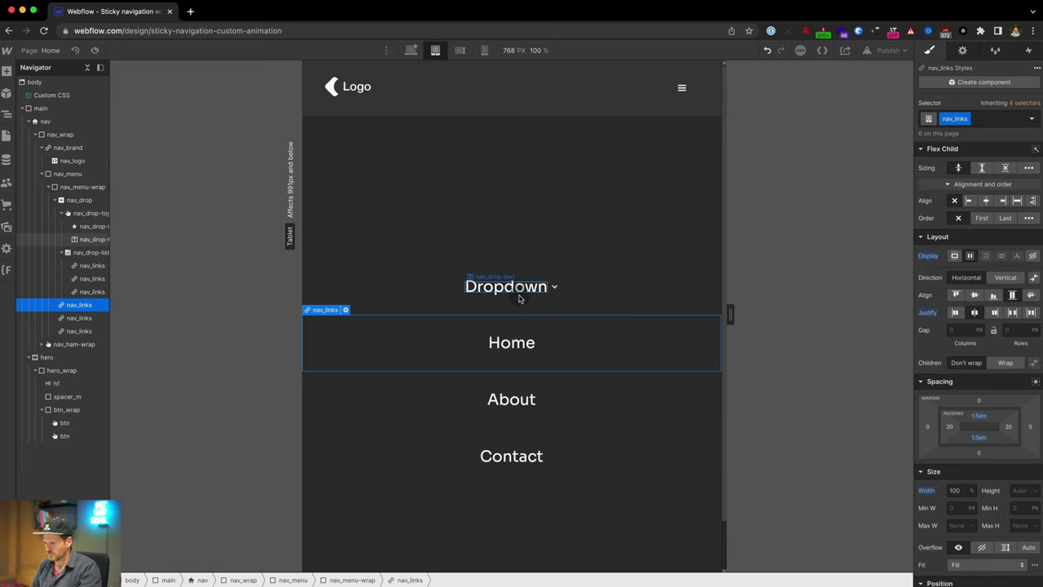
left_click(96, 52)
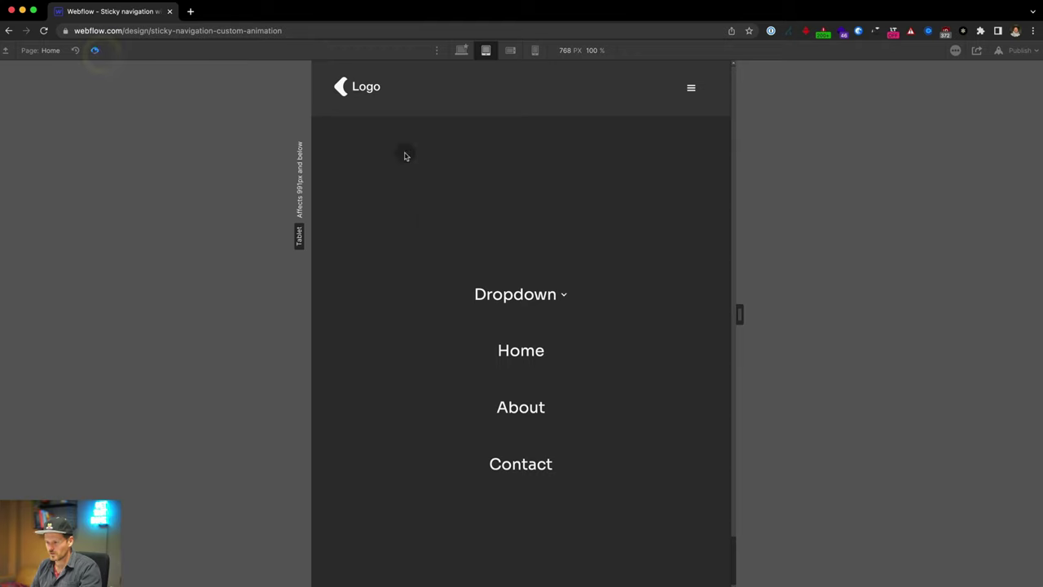
left_click(687, 90)
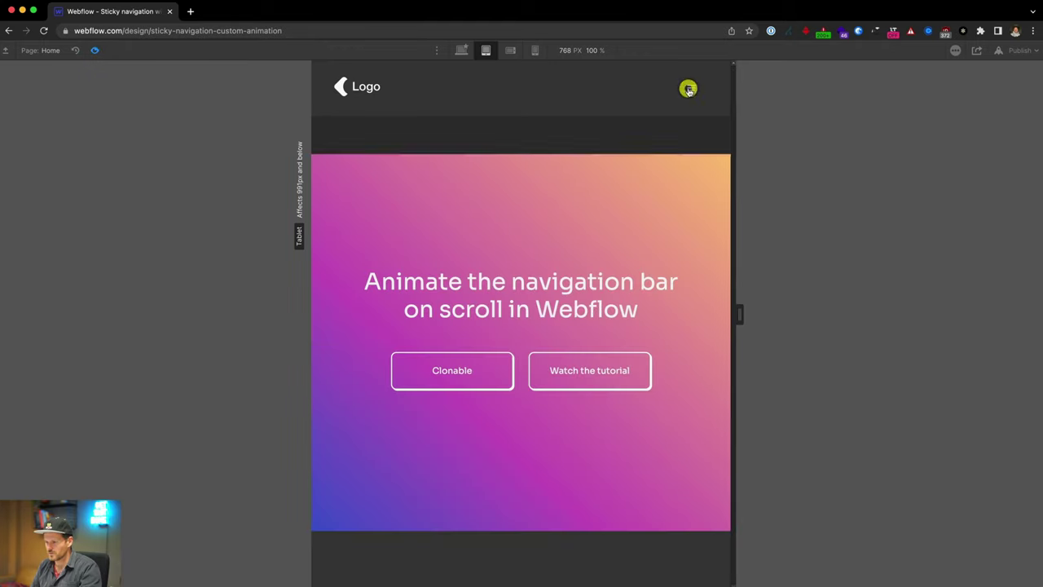
left_click(688, 90)
left_click(688, 89)
left_click(688, 88)
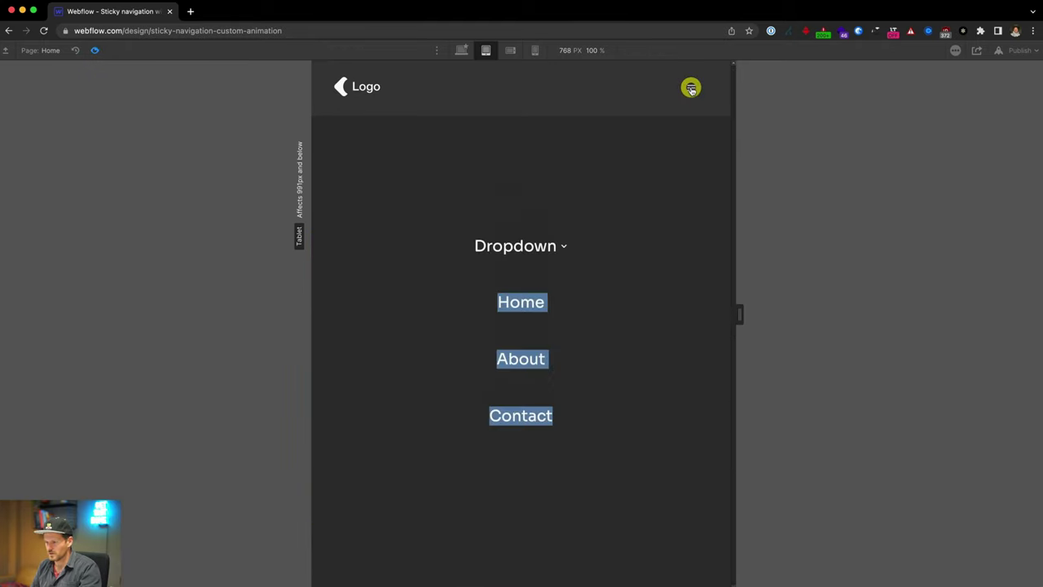
left_click(691, 87)
left_click(691, 87)
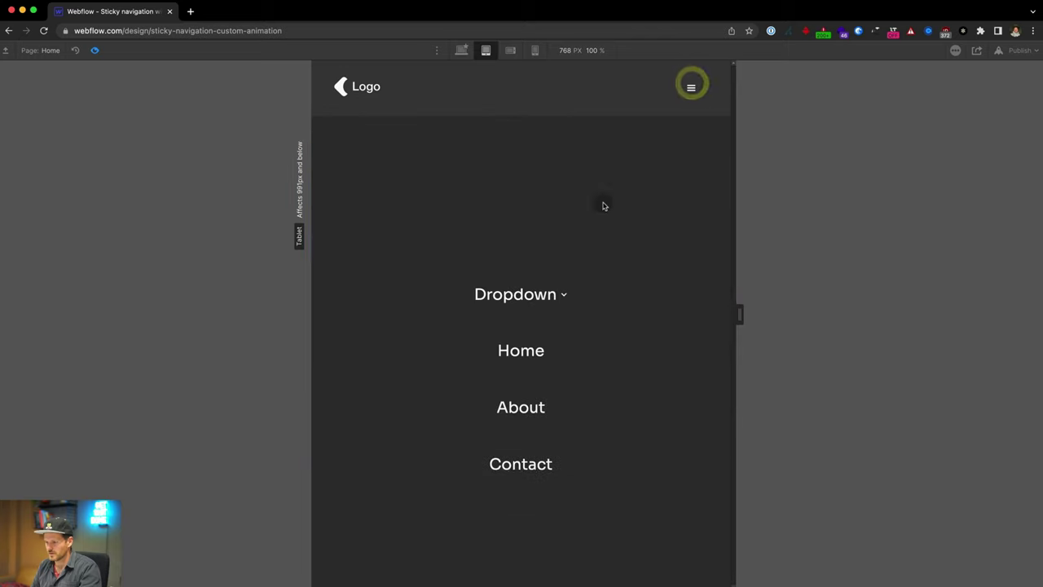
left_click(529, 296)
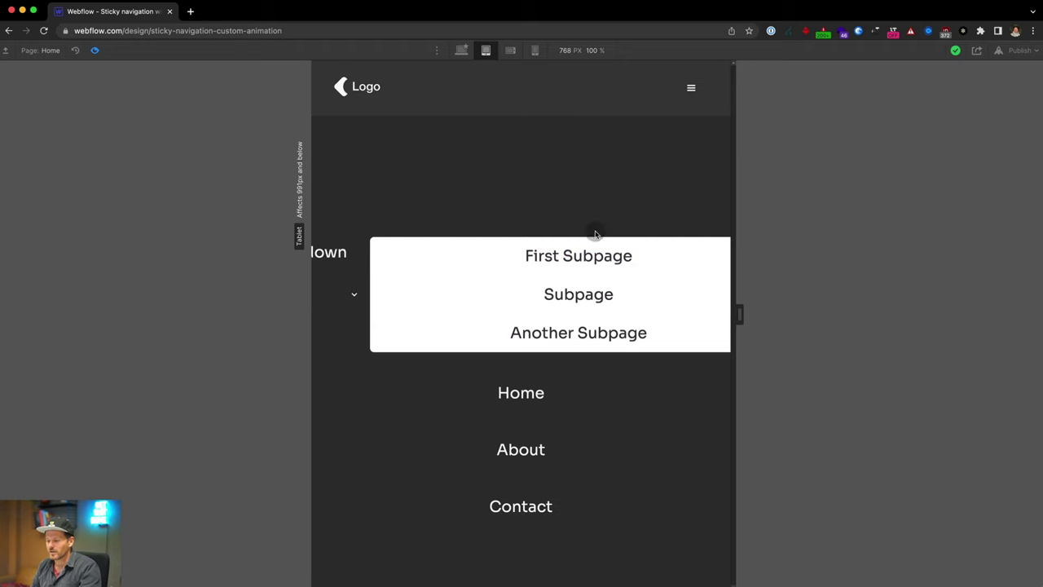
left_click(325, 263)
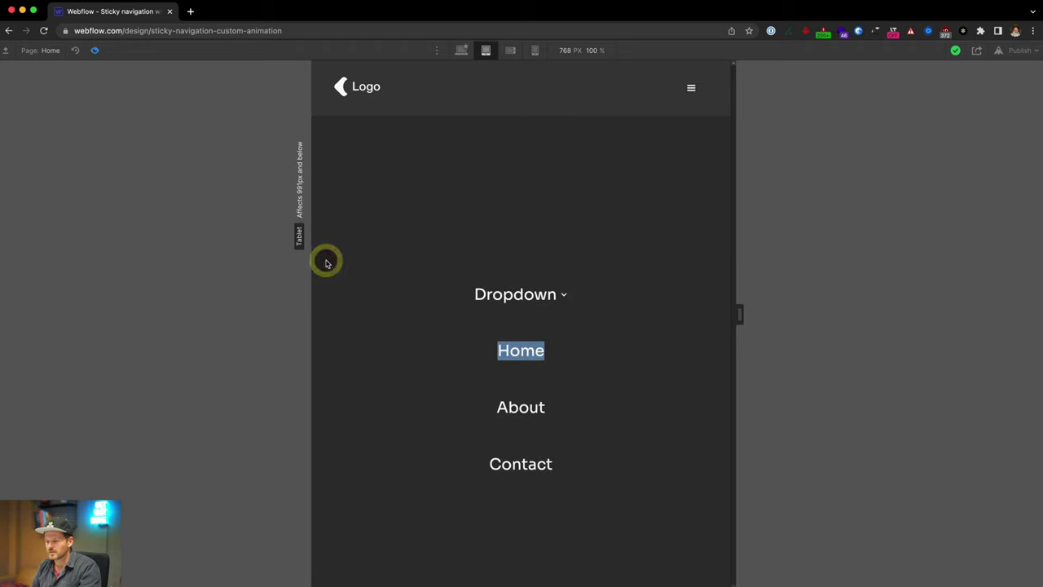
left_click(515, 277)
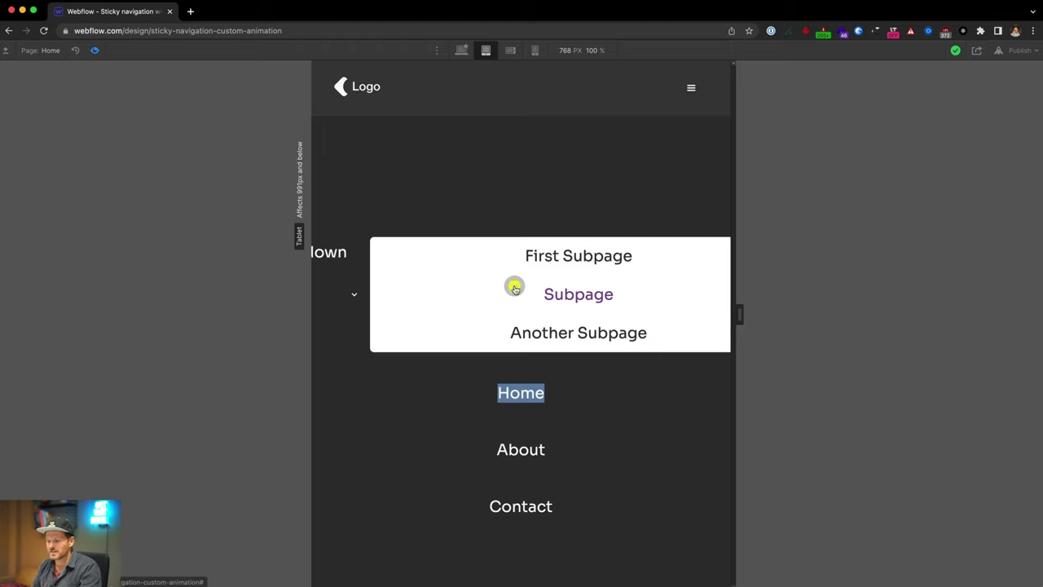
left_click(337, 253)
left_click(555, 307)
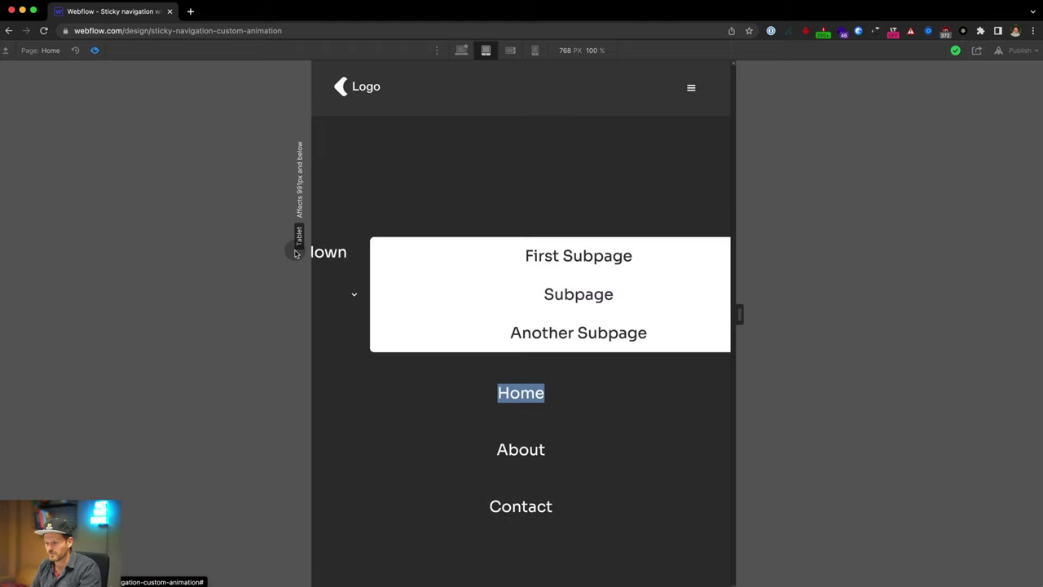
left_click(324, 244)
left_click(92, 51)
left_click(597, 300)
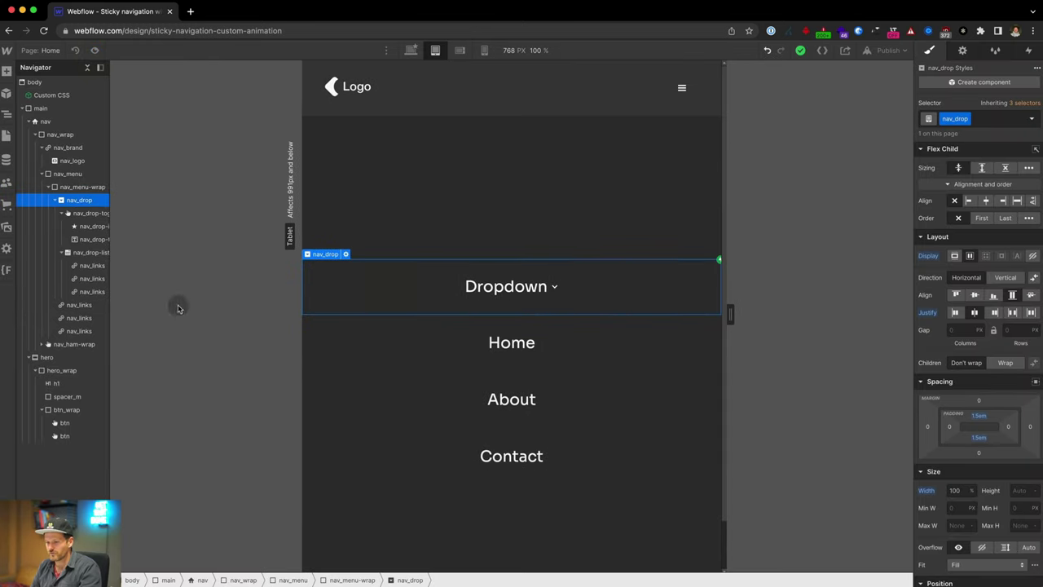
- Set nav_drop-list's display to Block so the subpage list shows on the canvas
left_click(92, 252)
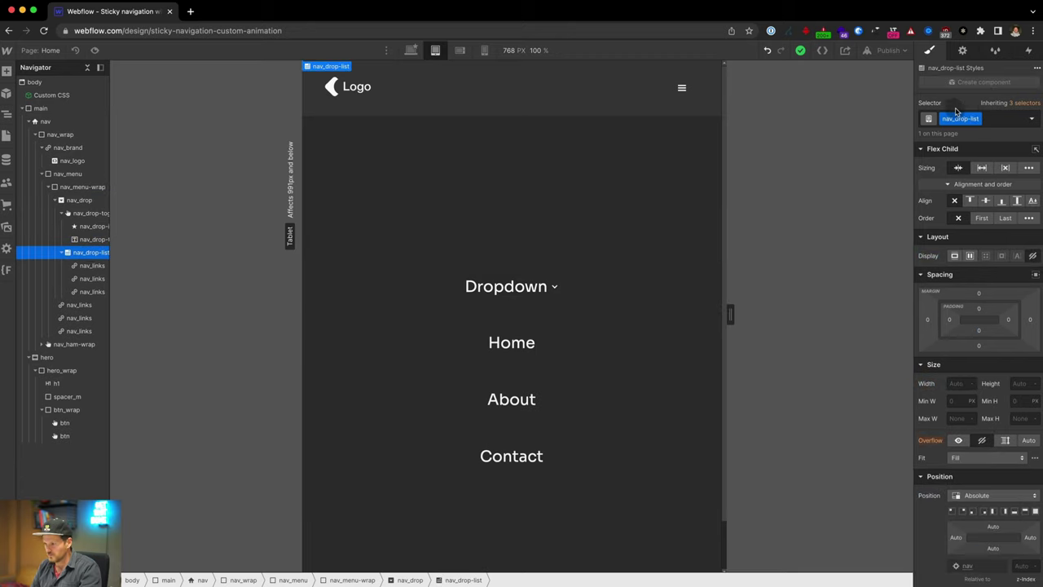
left_click(963, 50)
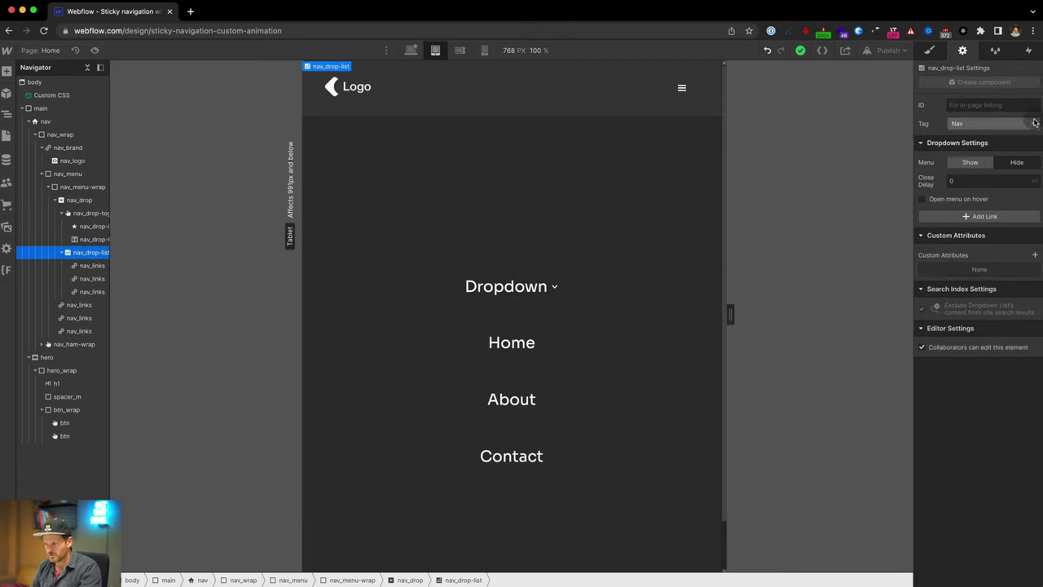
left_click(929, 49)
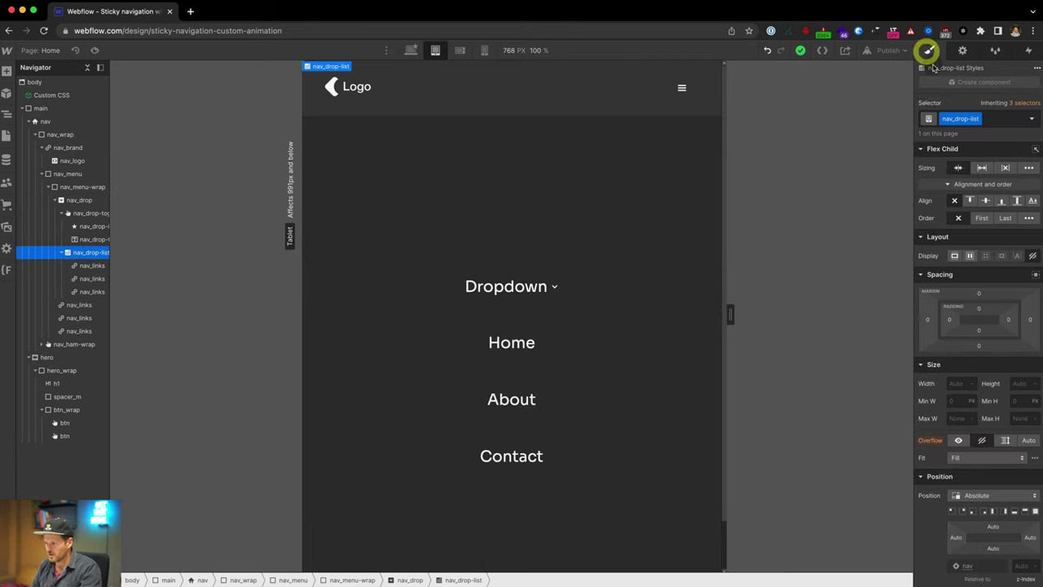
left_click(955, 255)
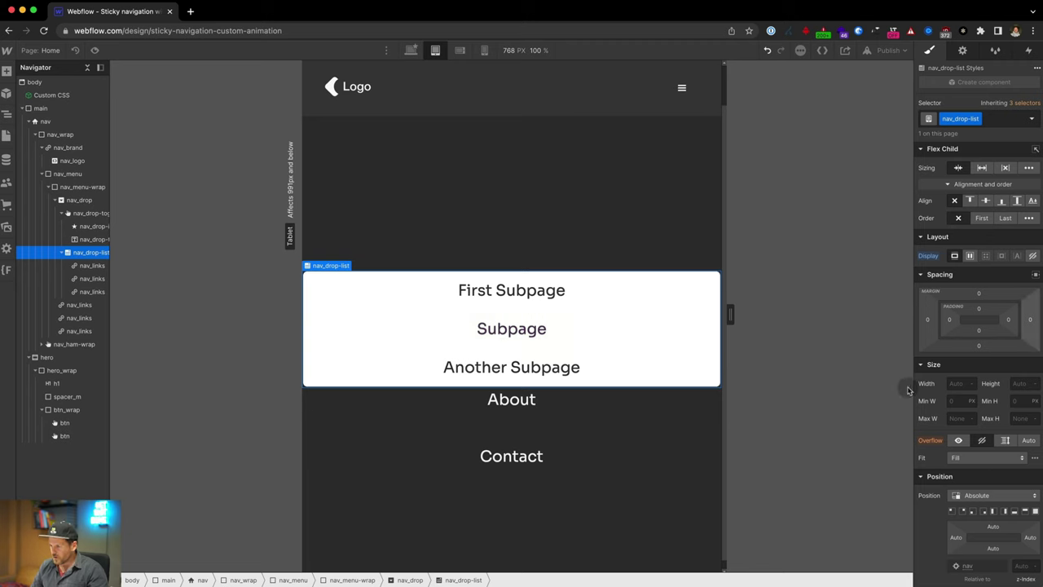
- Set the subpage list's border radius to 0 and its border style to None
scroll(976, 384, "down", 10)
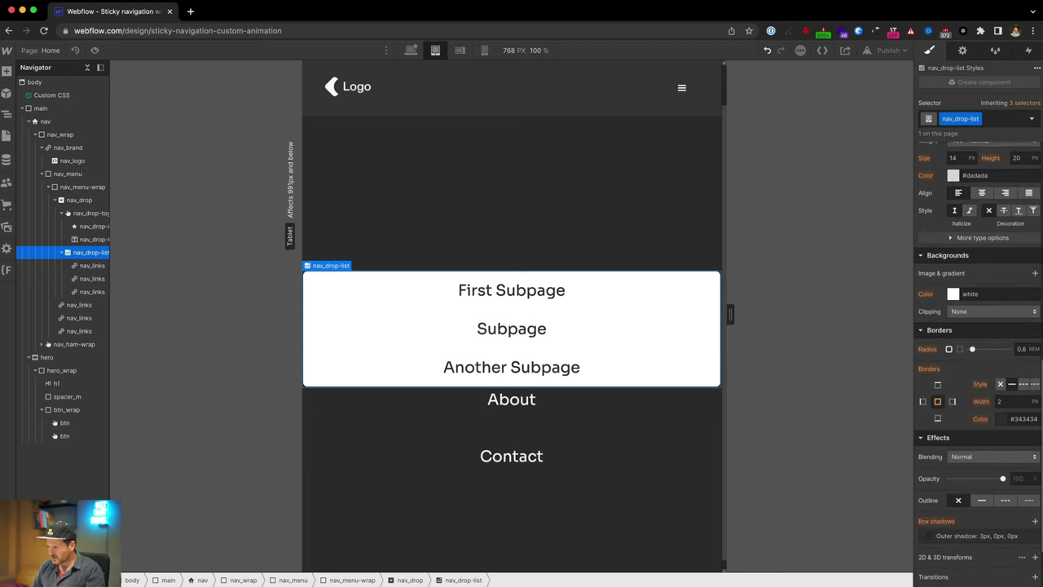
left_click(1021, 349)
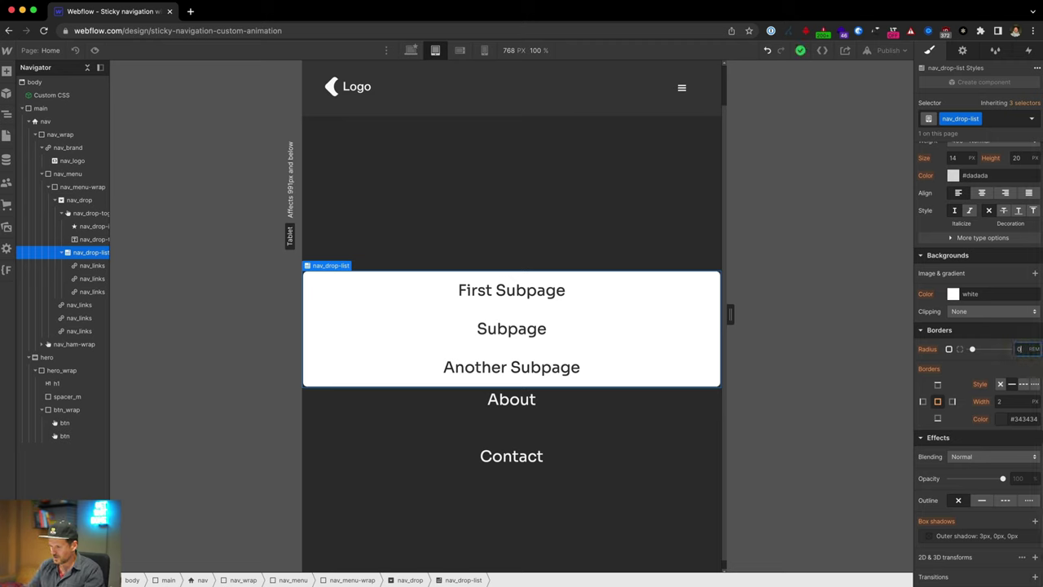
left_click(1001, 385)
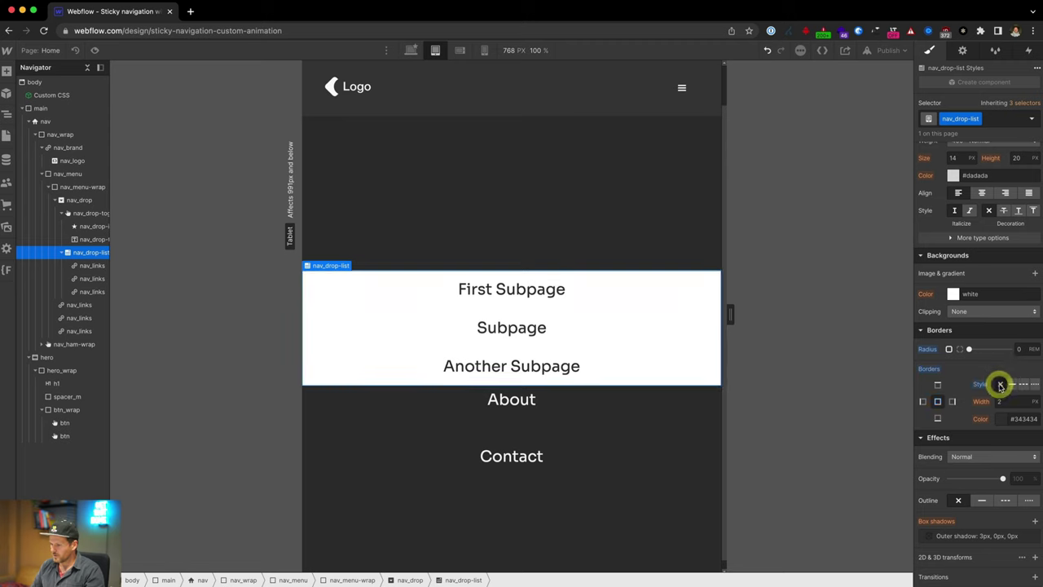
scroll(987, 409, "up", 4)
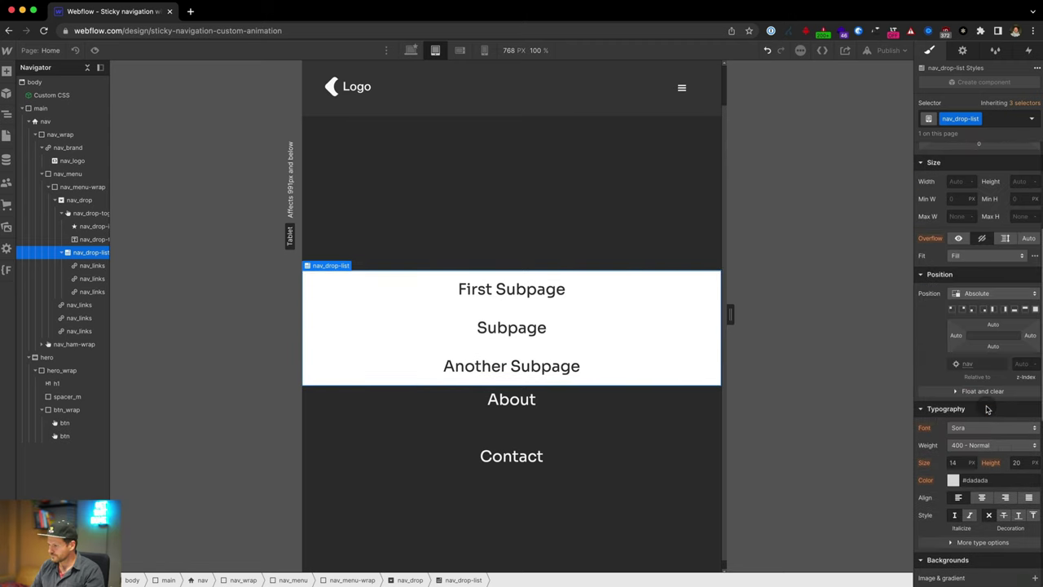
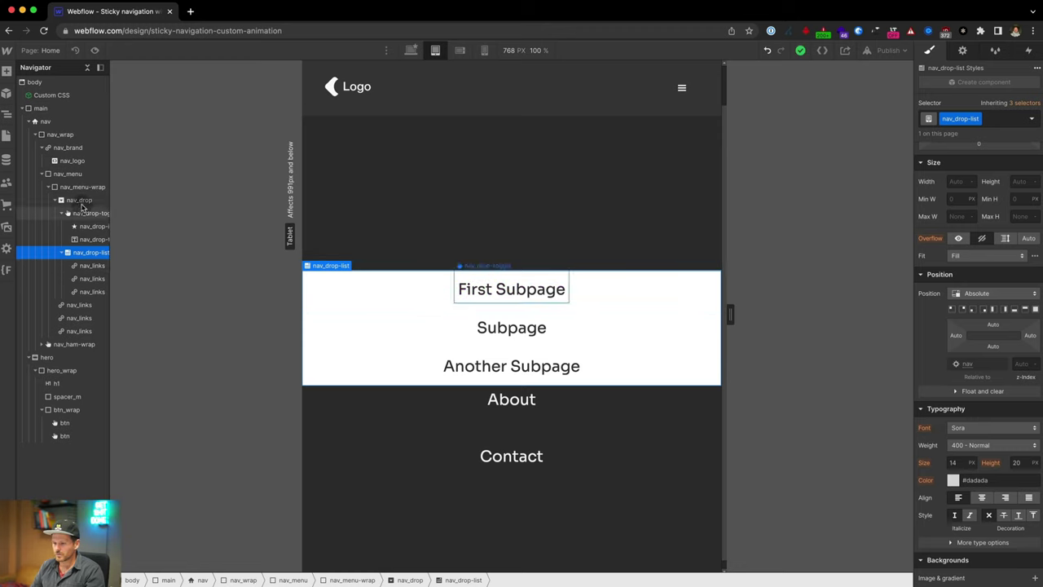
- Switch nav_drop-list's Position from Absolute to Relative, then select the nav_drop wrapper
left_click(988, 293)
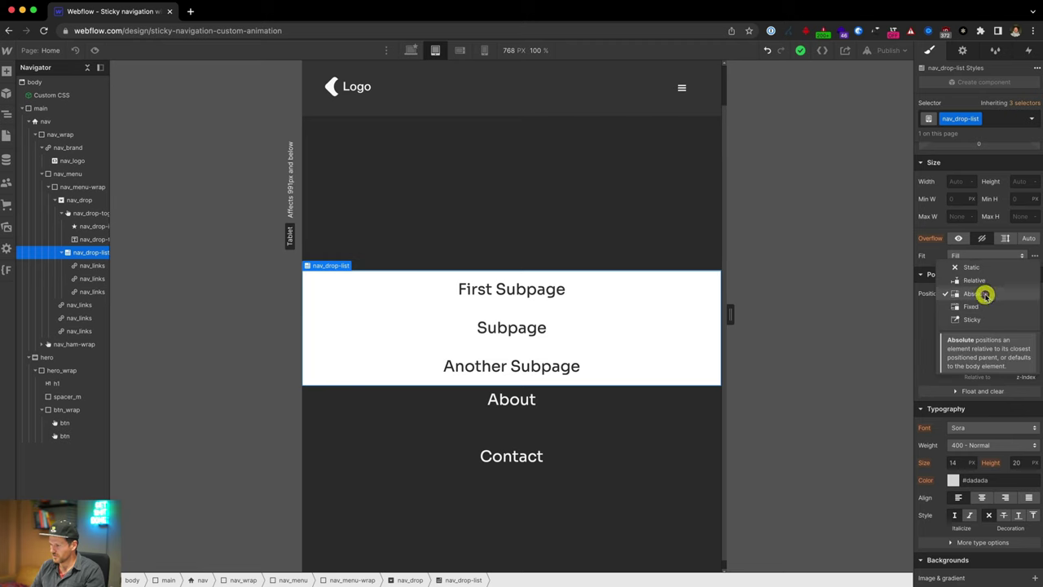
left_click(975, 280)
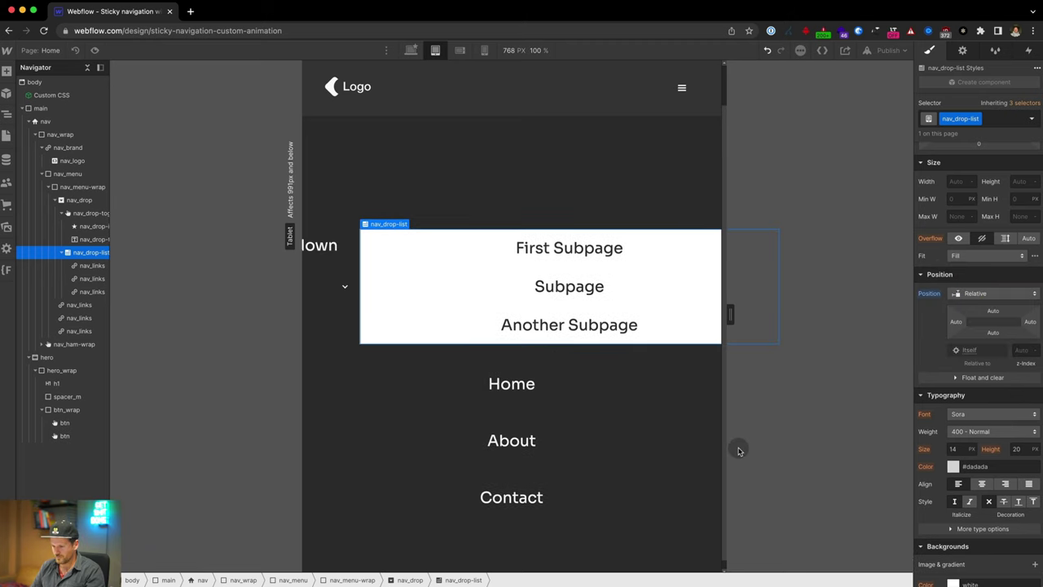
left_click(316, 332)
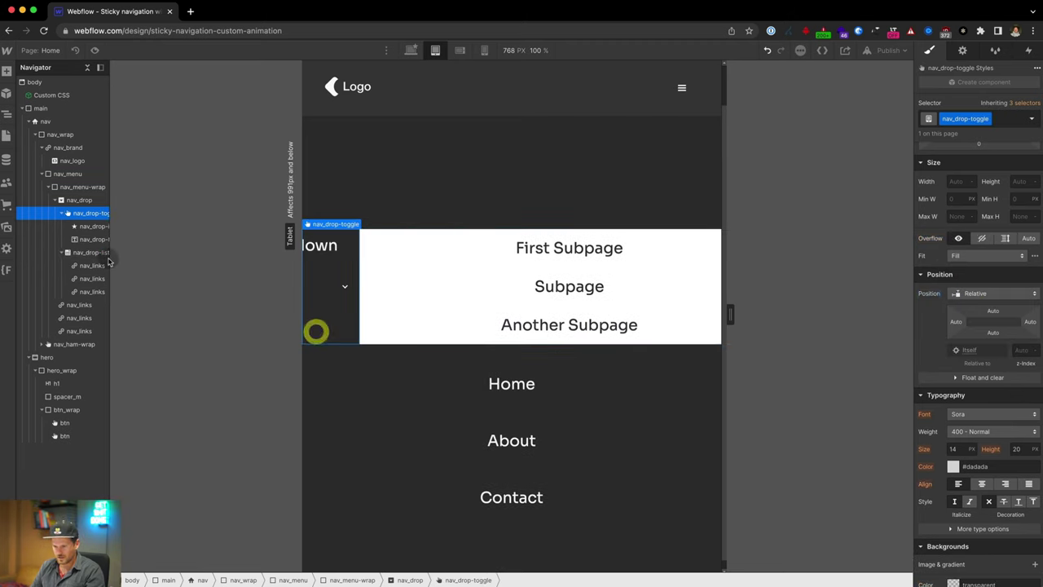
left_click(79, 199)
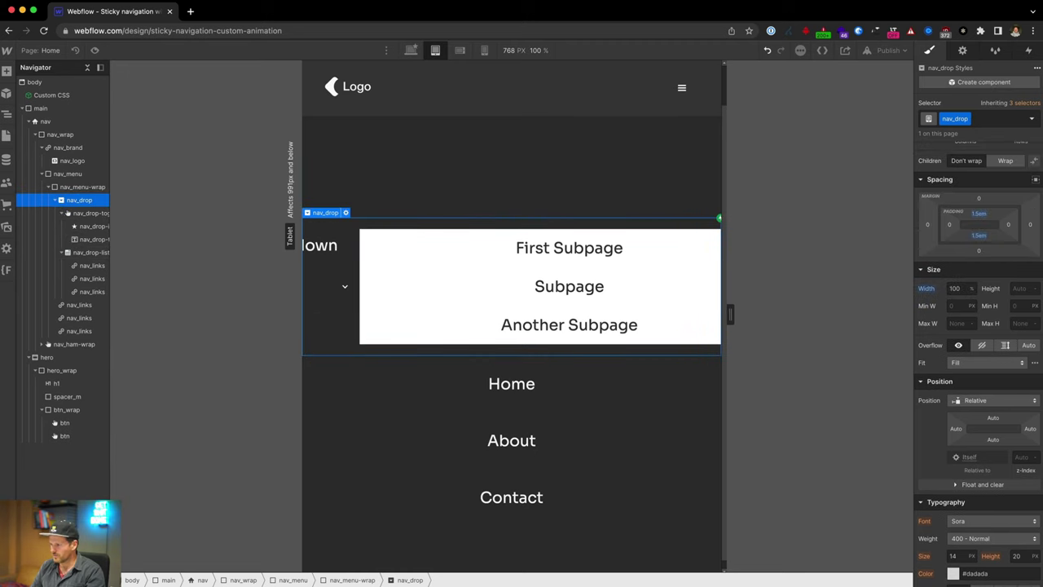
scroll(981, 274, "up", 3)
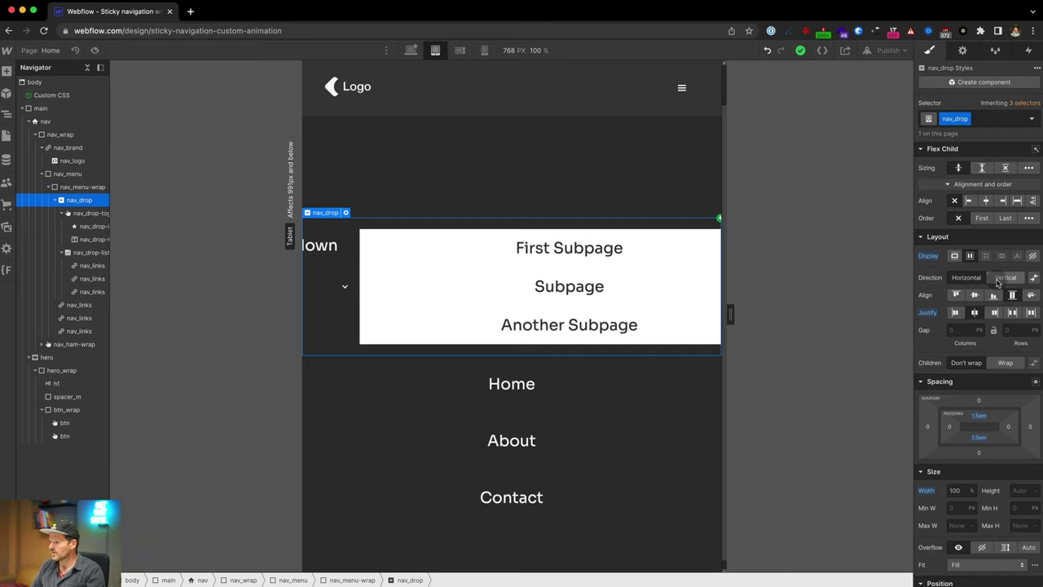
- Set nav_drop's direction to Vertical, give nav_drop-toggle a 1.5em bottom margin, and preview
left_click(998, 282)
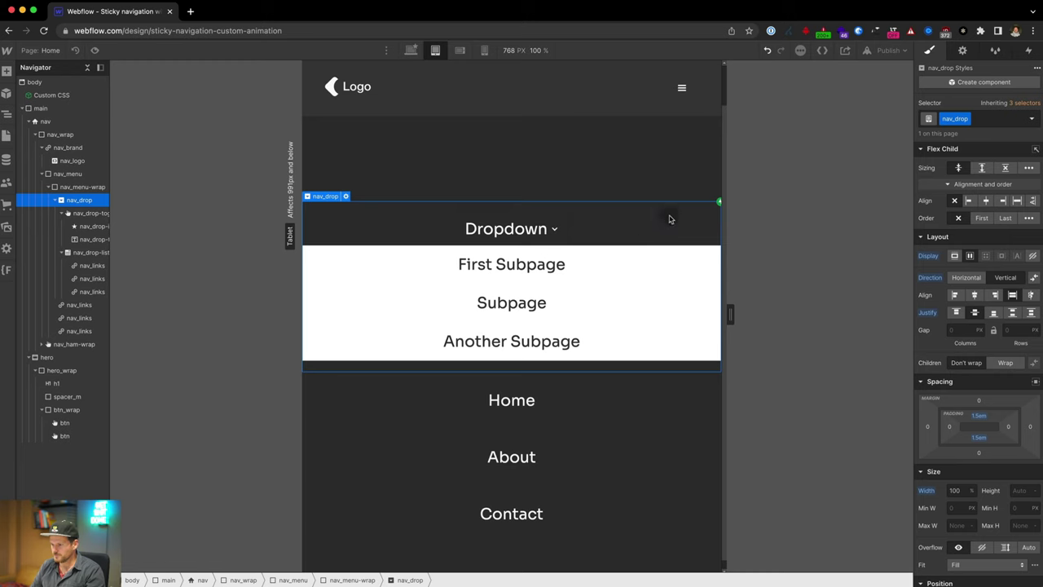
left_click(542, 230)
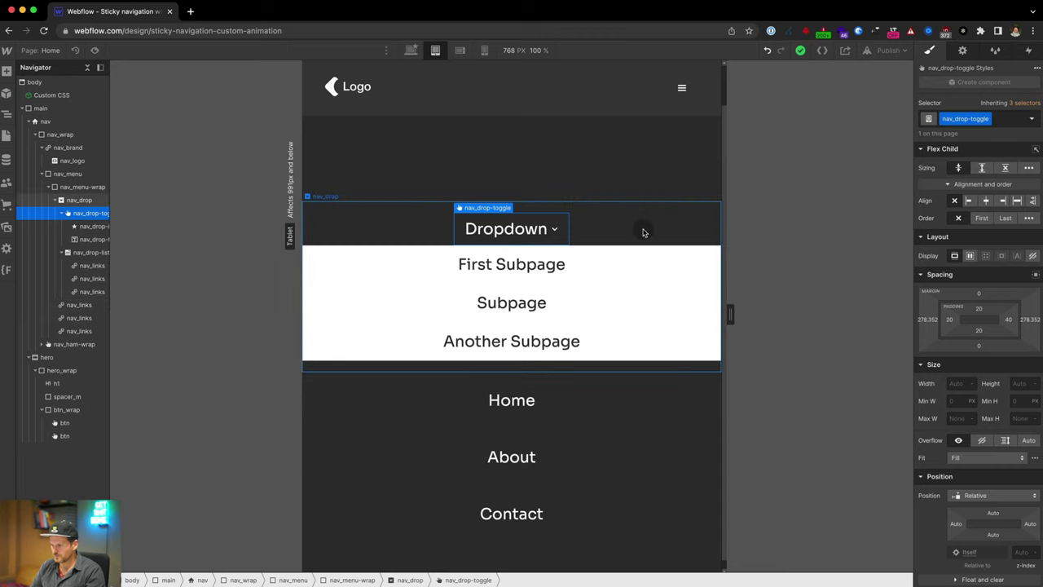
left_click(978, 347)
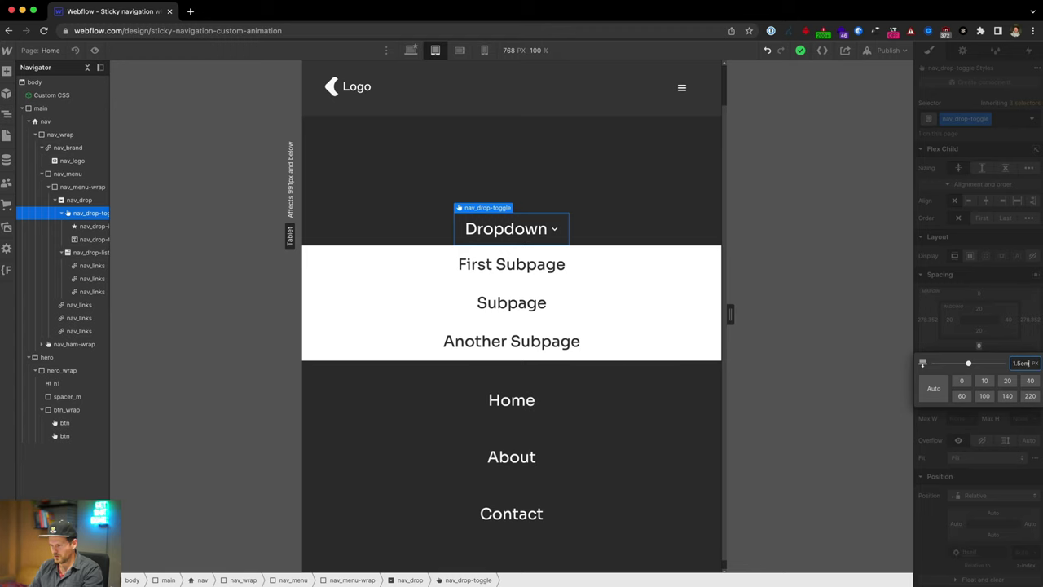
type("1.5em")
key("Return")
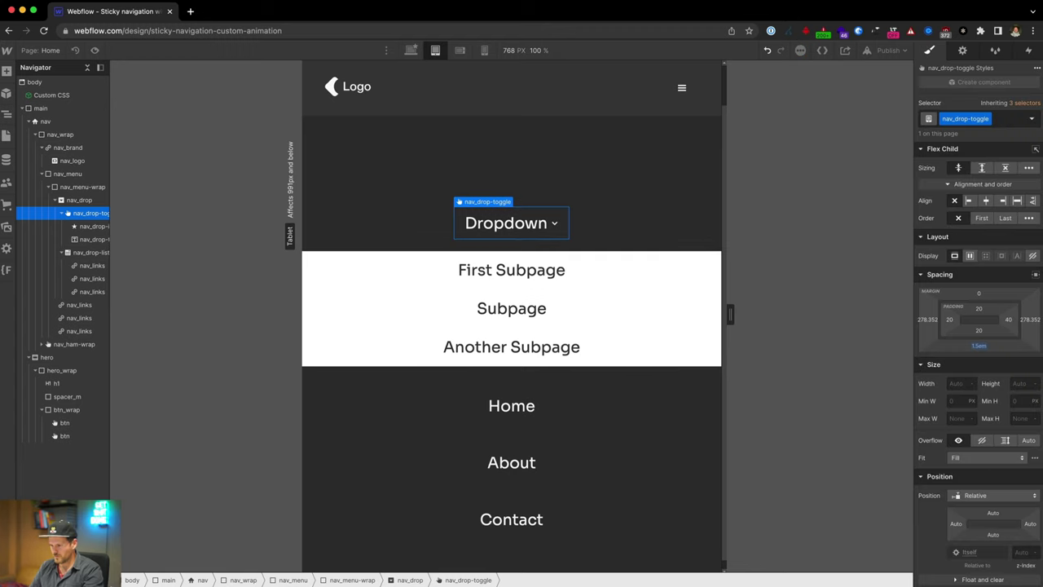
left_click(97, 50)
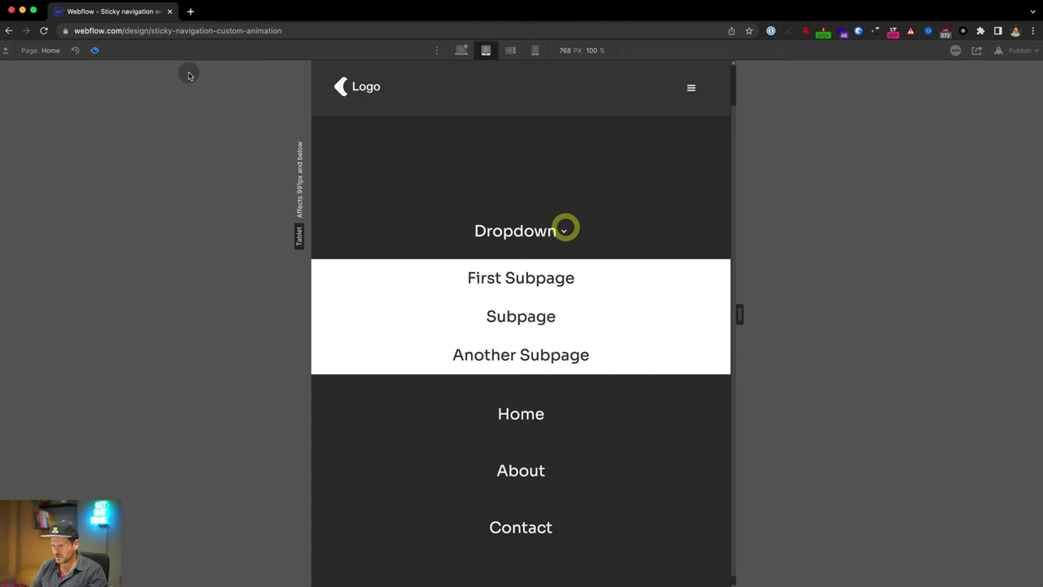
- Back in the designer, set nav_drop-list's Display to None
left_click(95, 50)
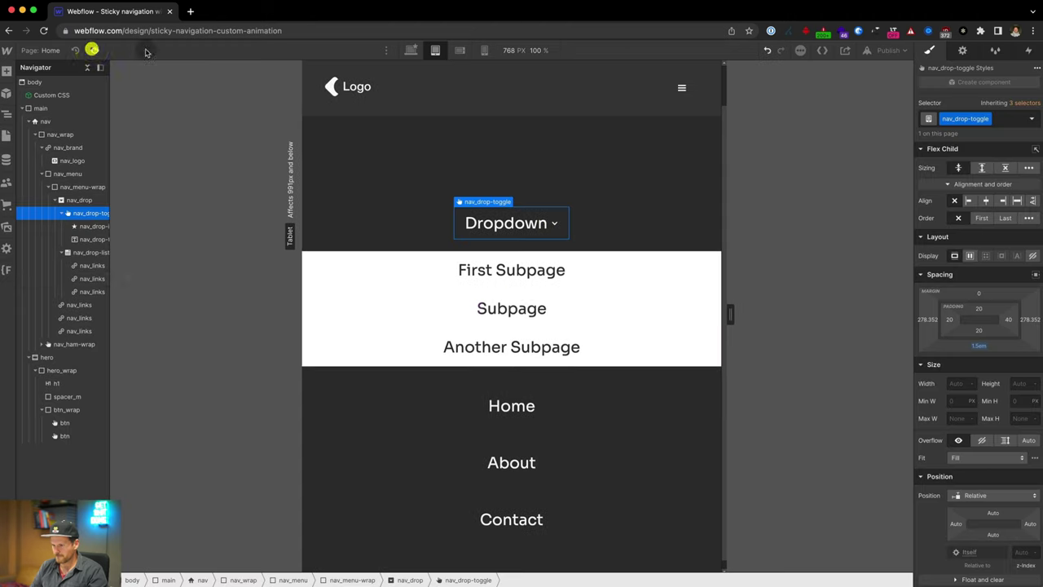
left_click(92, 253)
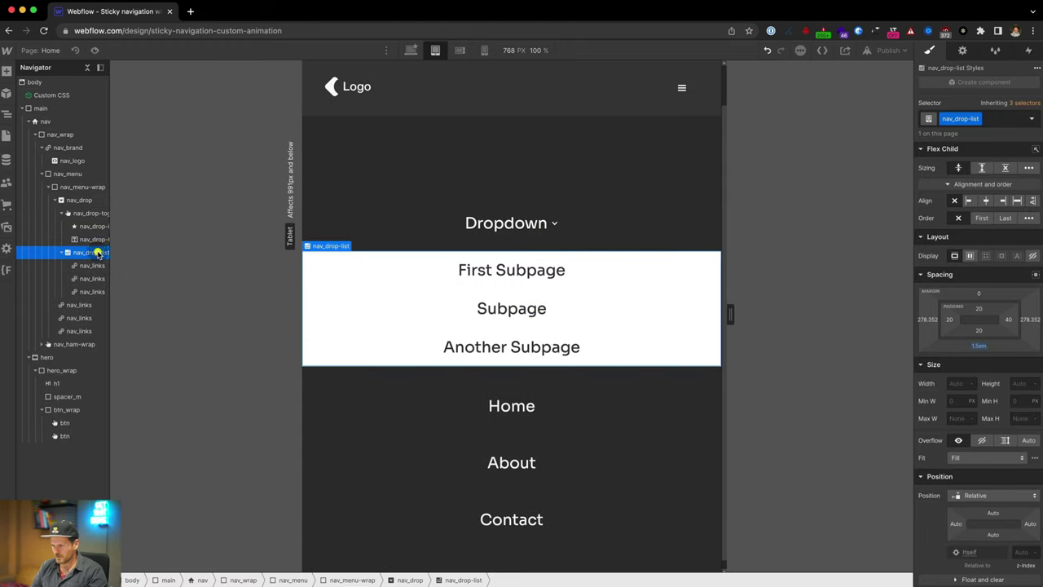
left_click(929, 256, "alt")
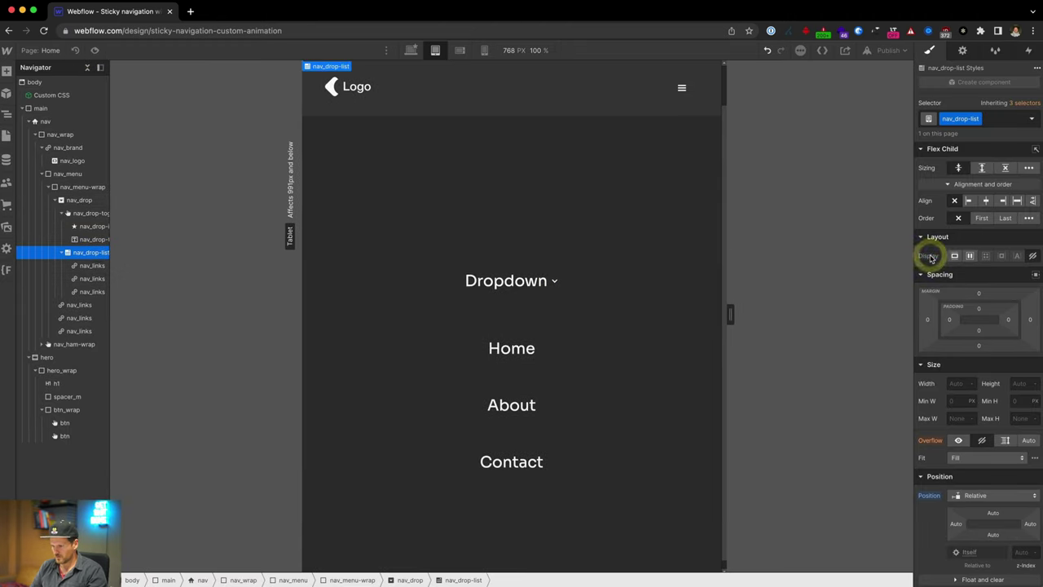
- Set the nav_drop wrapper's bottom padding to 0
left_click(535, 304)
left_click(979, 437)
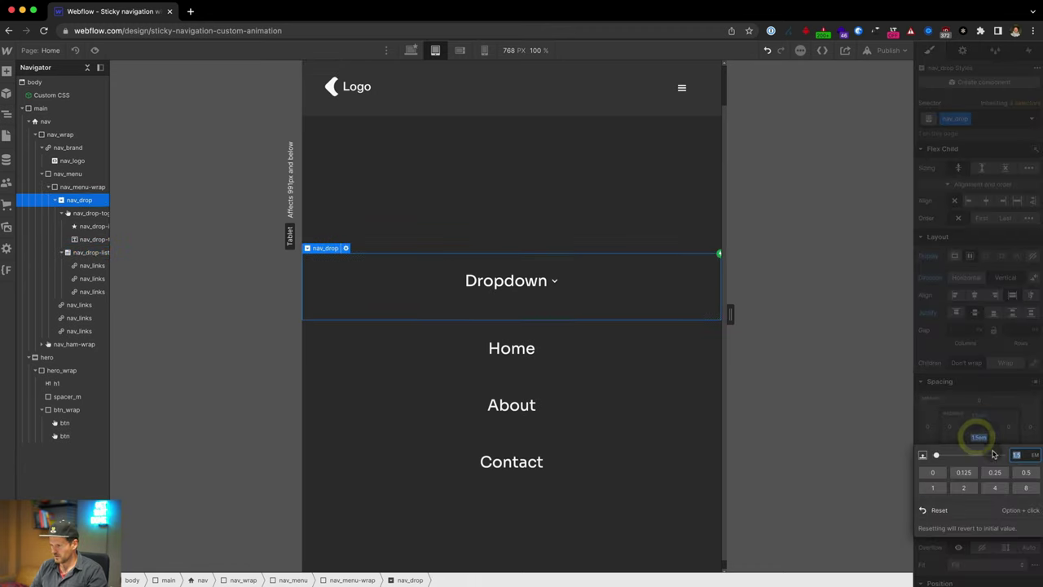
left_click(934, 472)
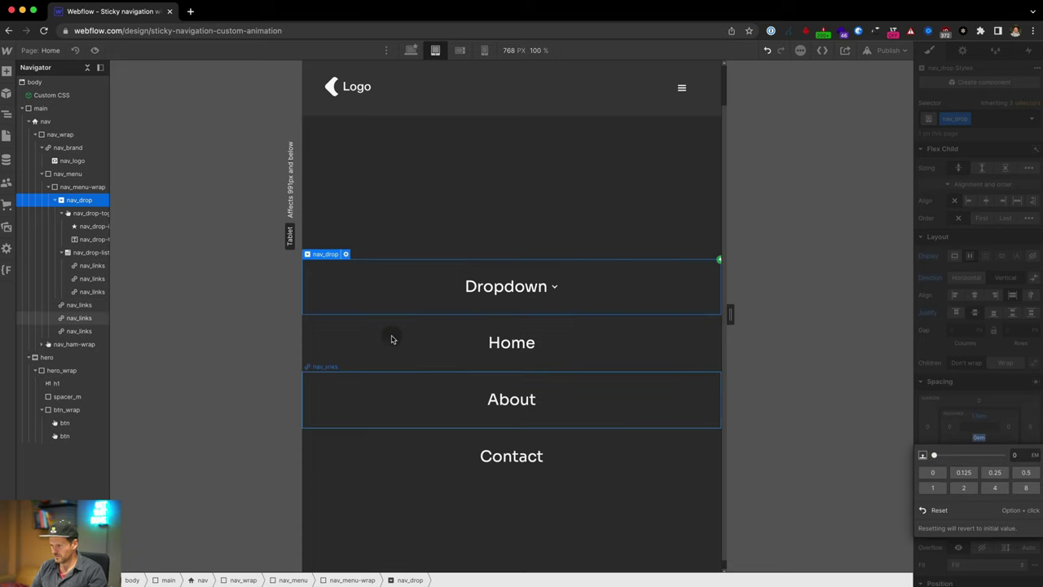
- Preview the page and open the Dropdown to confirm its subpages appear
left_click(95, 50)
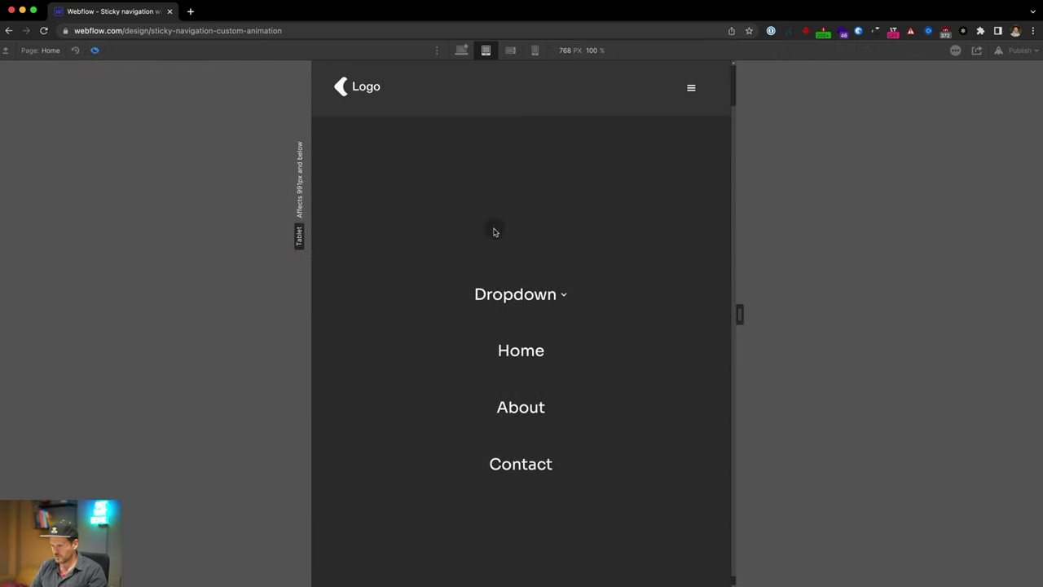
left_click(503, 296)
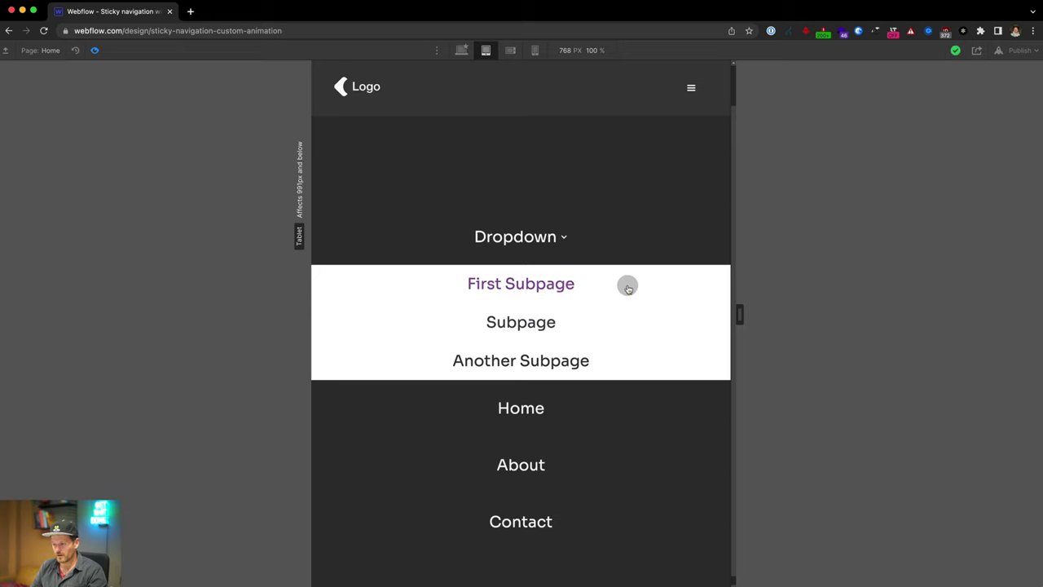
left_click(95, 51)
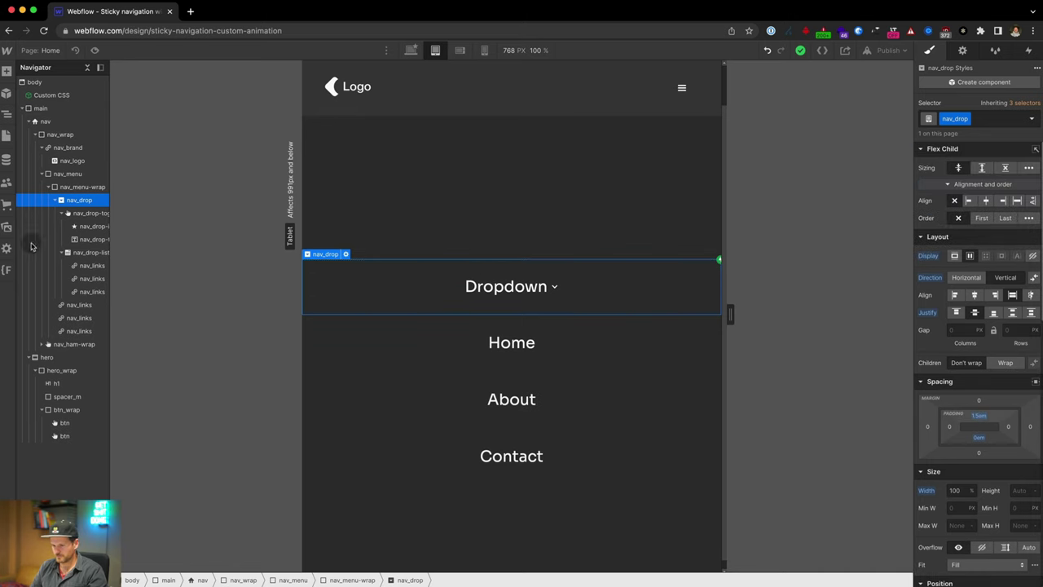
- Set nav_drop-list to Display Block with 1.5em top and bottom padding
left_click(91, 252)
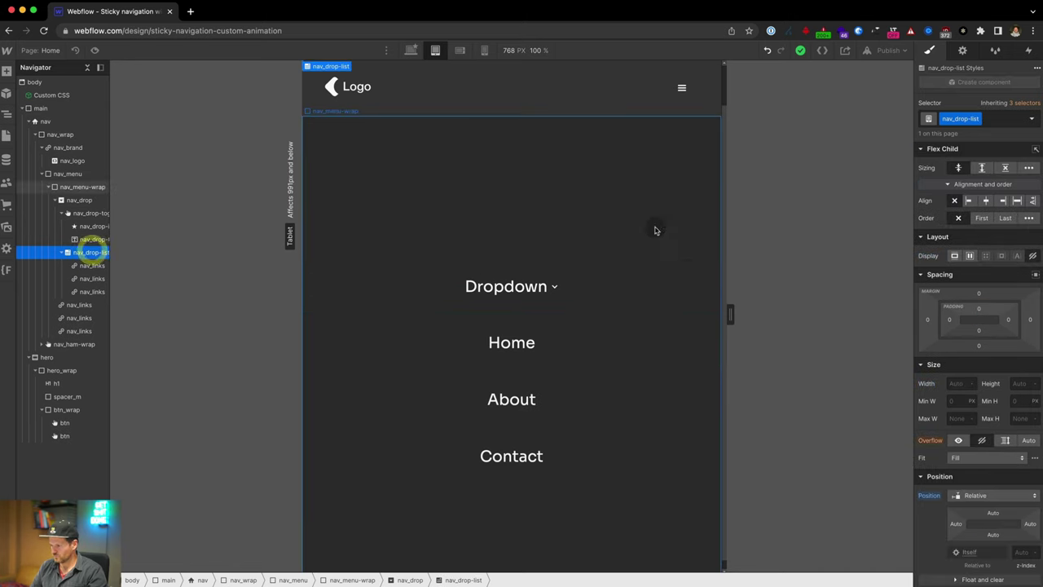
left_click(954, 256)
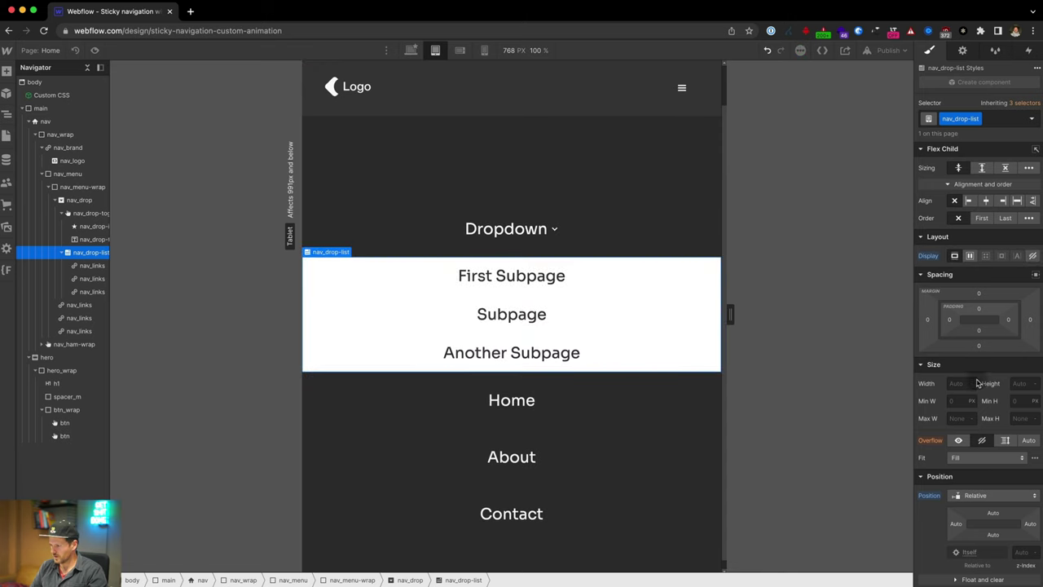
left_click(979, 308)
type("1")
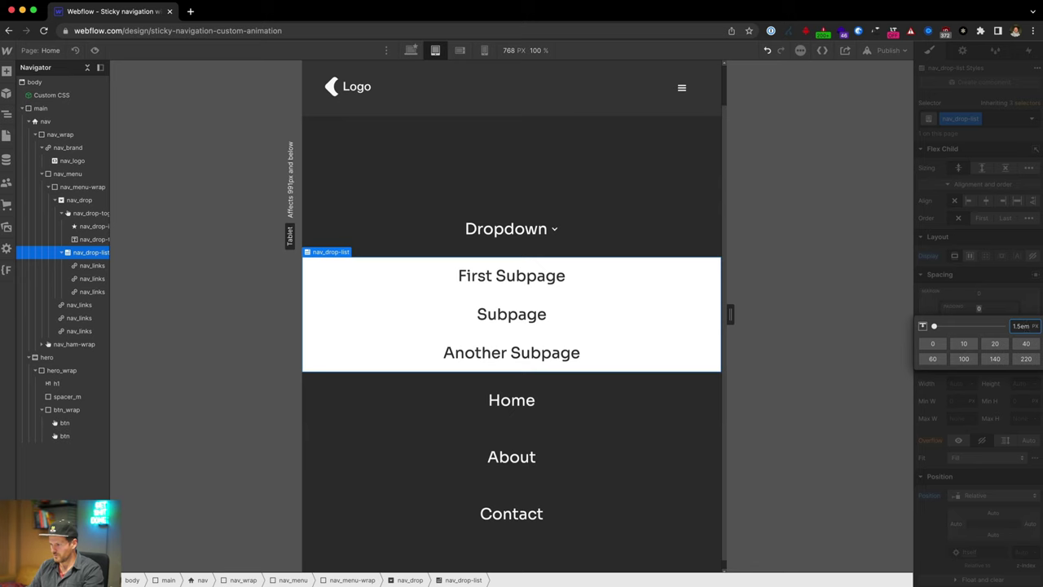
type(".5em")
key("Return")
left_click(977, 331)
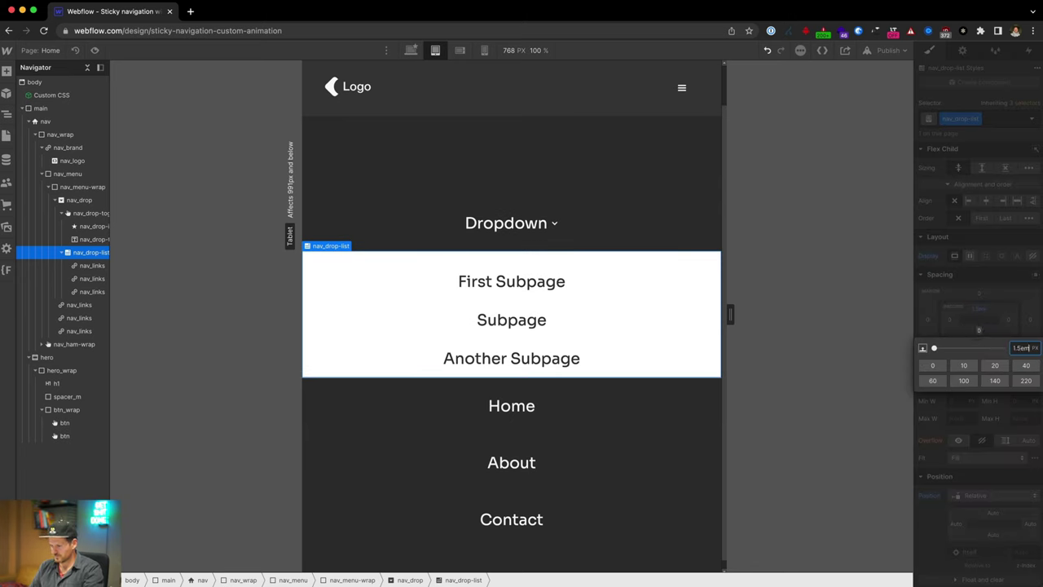
type("1.5em")
key("Return")
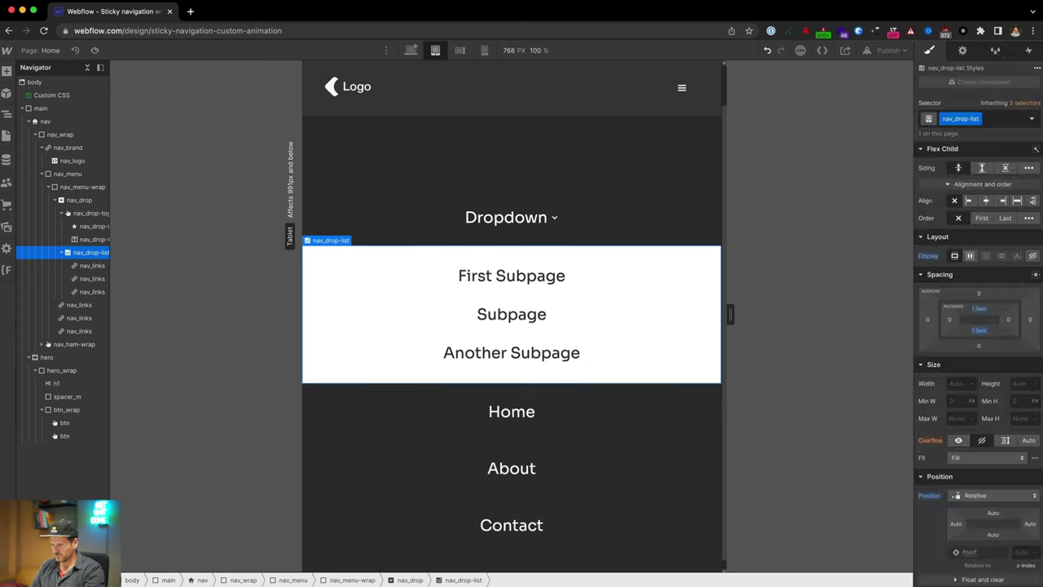
- Reselect the subpage list via nav_menu-wrap and scroll the style panel
left_click(584, 180)
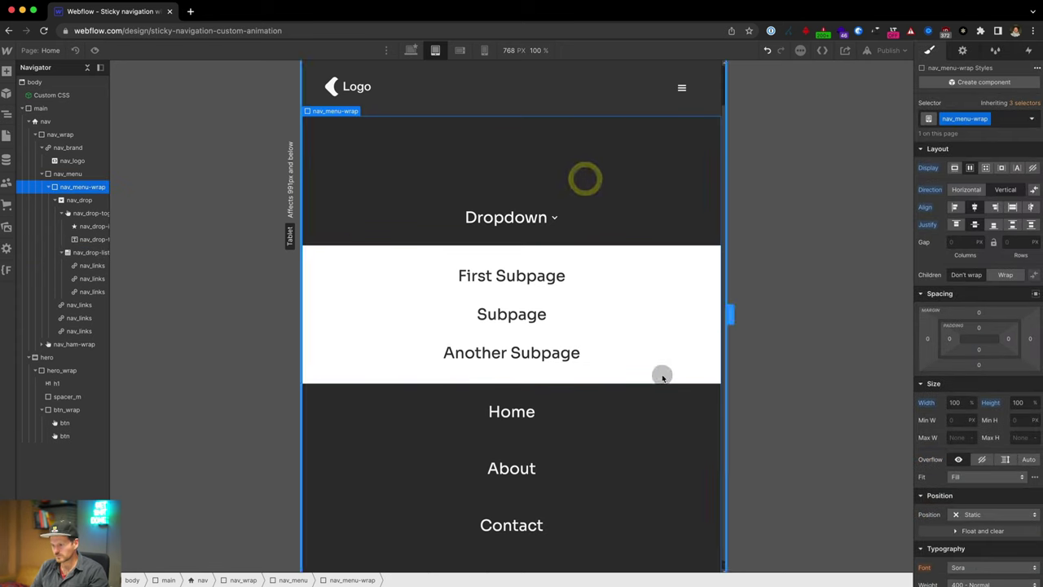
left_click(681, 258)
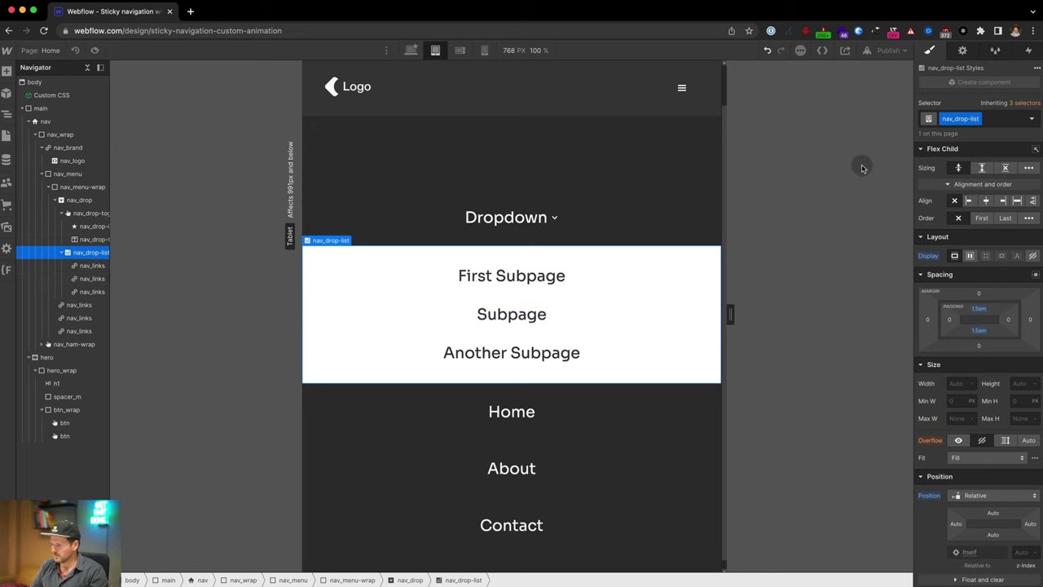
scroll(950, 400, "down", 5)
scroll(950, 400, "up", 5)
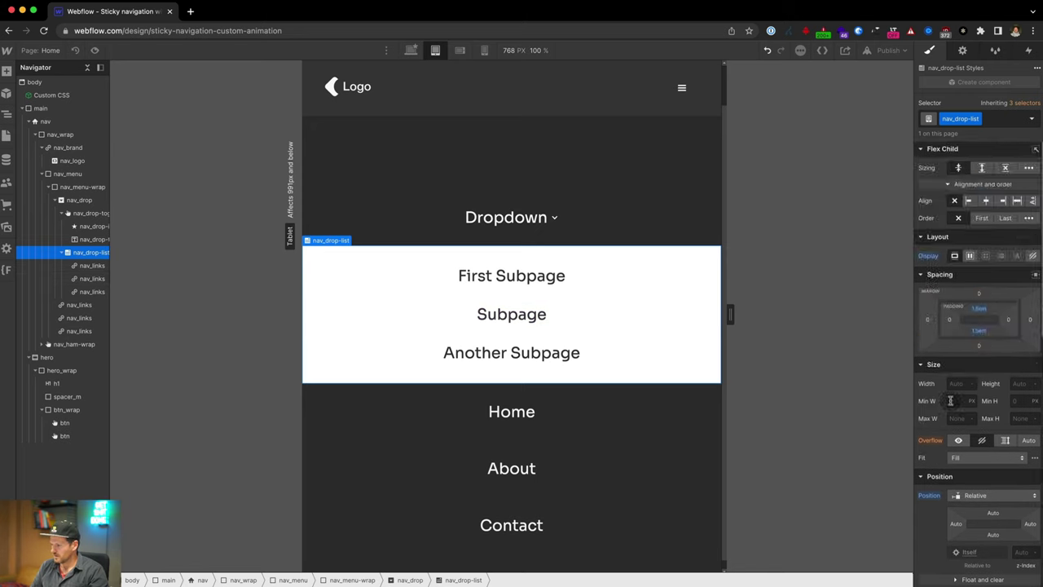
scroll(950, 400, "down", 5)
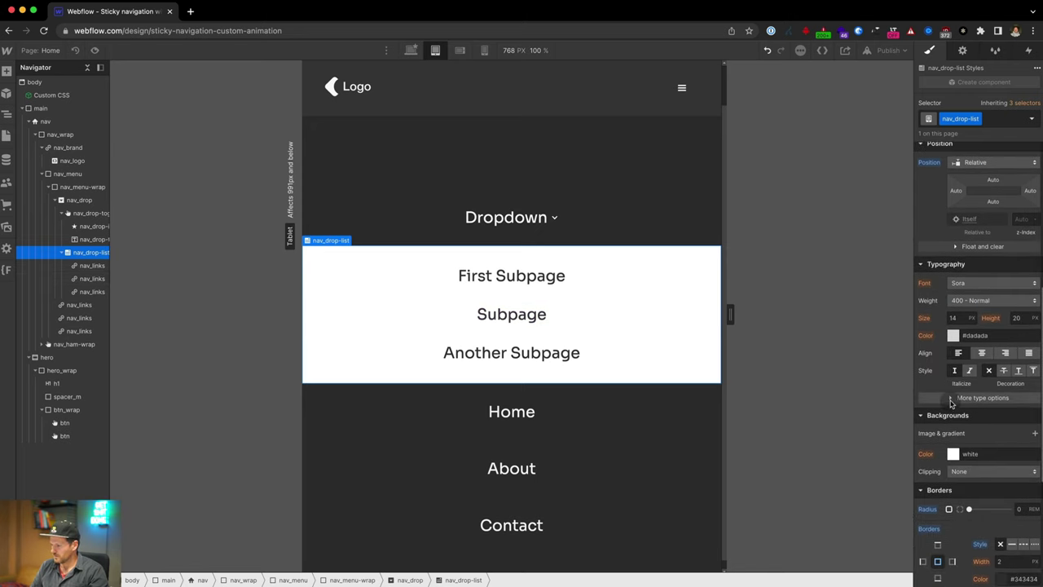
- Eyedrop the dark menu colour for the subpage list background, adjusted to #2c2b2b
left_click(952, 453)
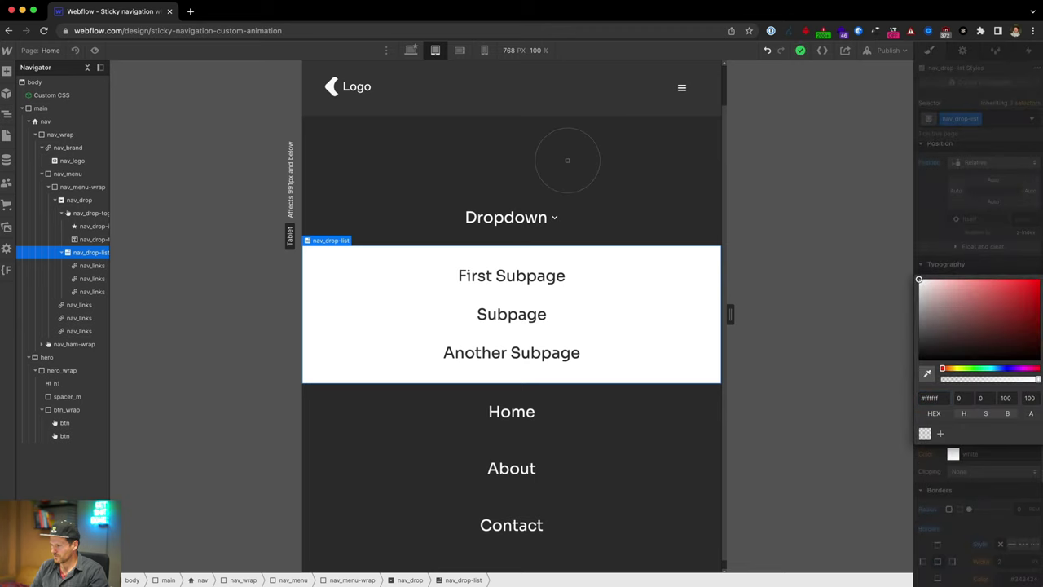
left_click(567, 160)
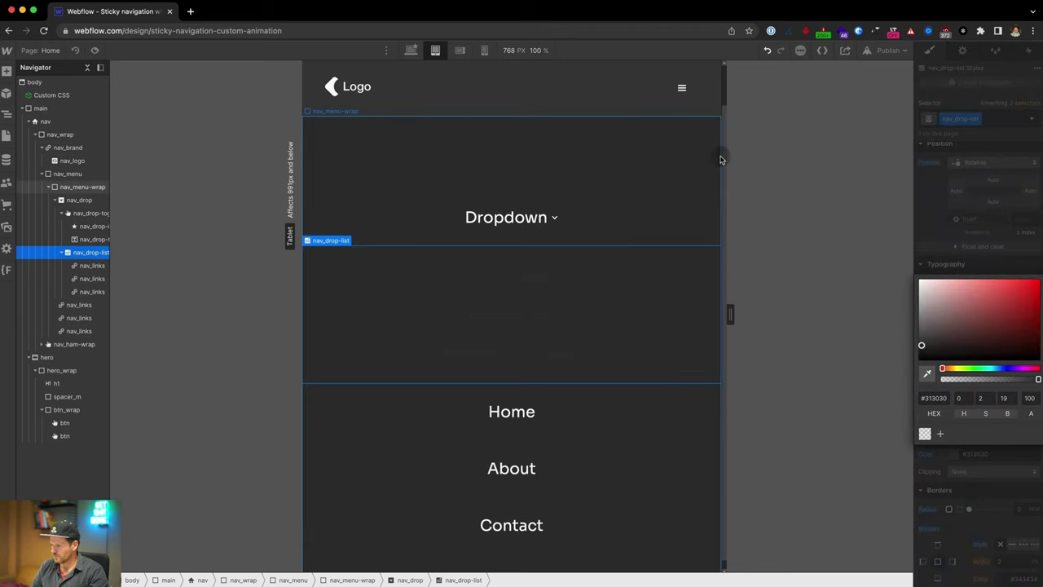
left_click(921, 346)
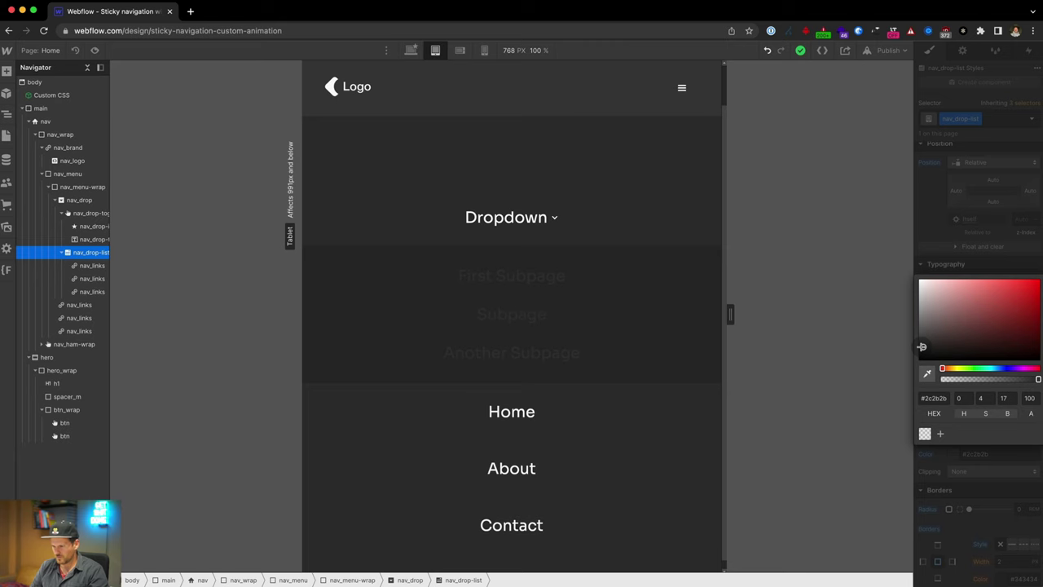
left_click(465, 270)
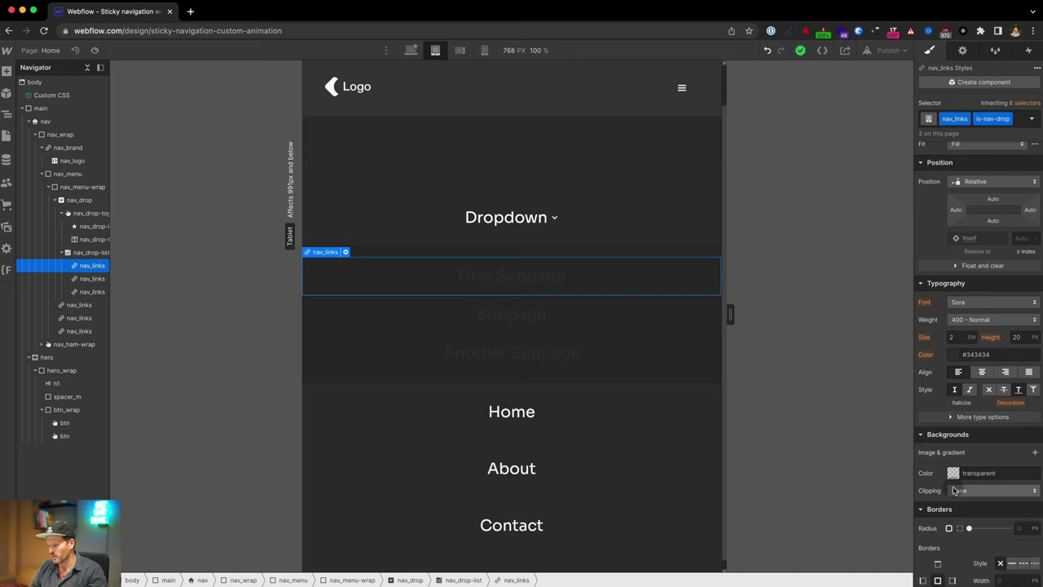
- Try a grey background on the subpage links, then undo it
left_click(954, 473)
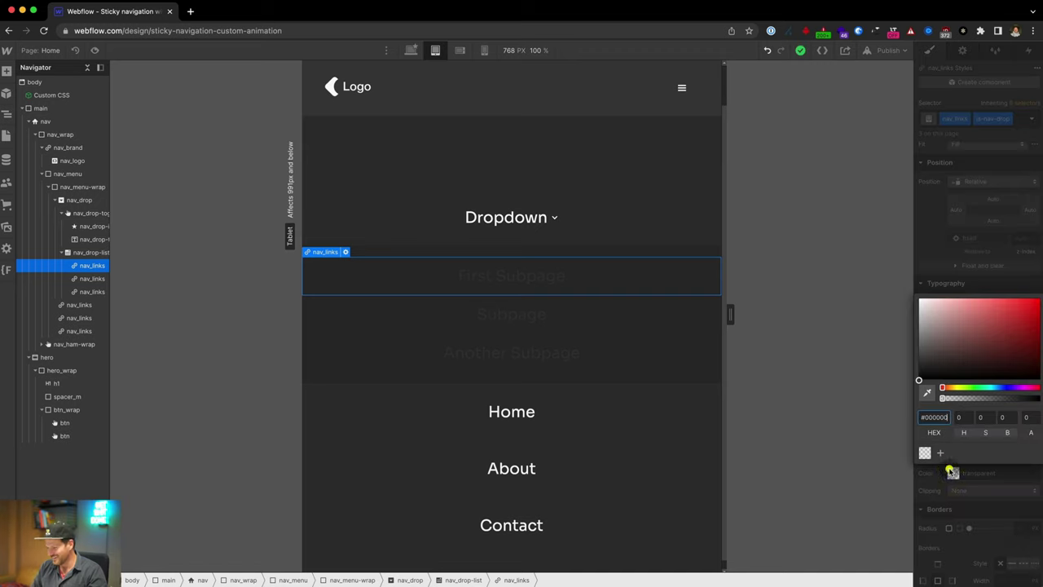
left_click(924, 348)
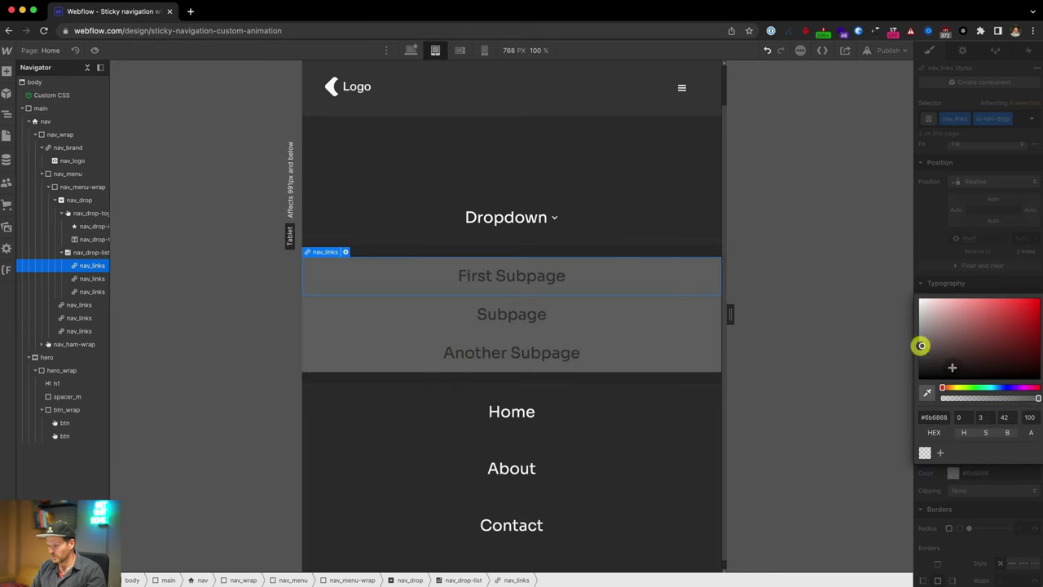
key("super+z")
left_click(920, 218)
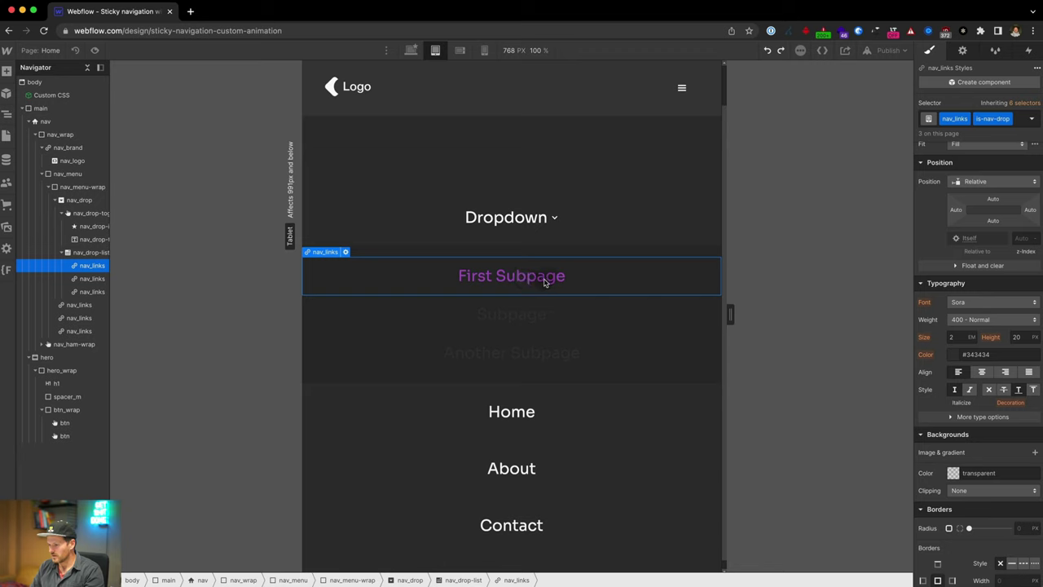
- Set the subpage links' text colour to #fafafa, then select nav_drop-list
left_click(990, 359)
type("fafafa")
key("Return")
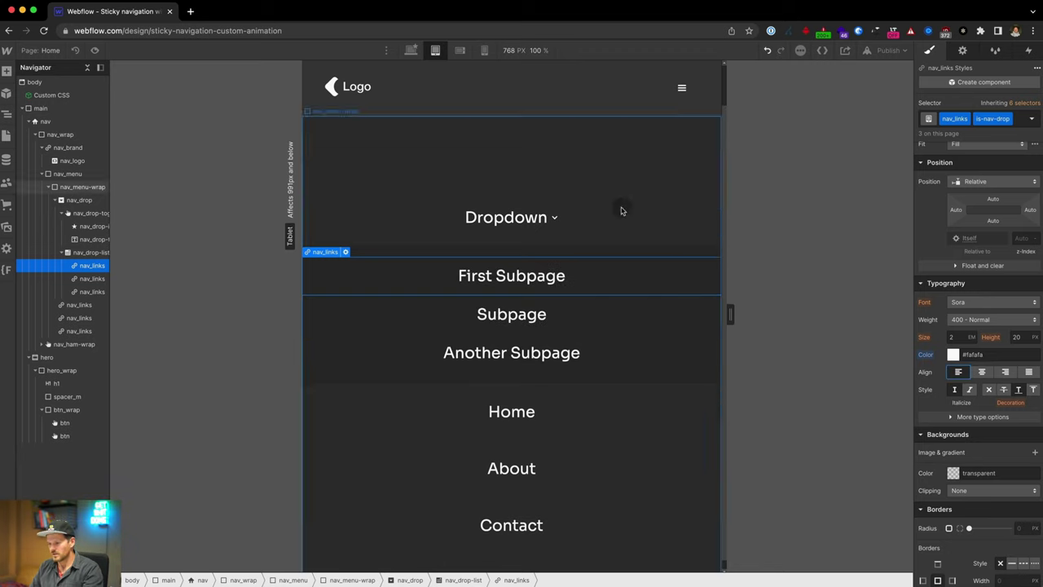
left_click(89, 252)
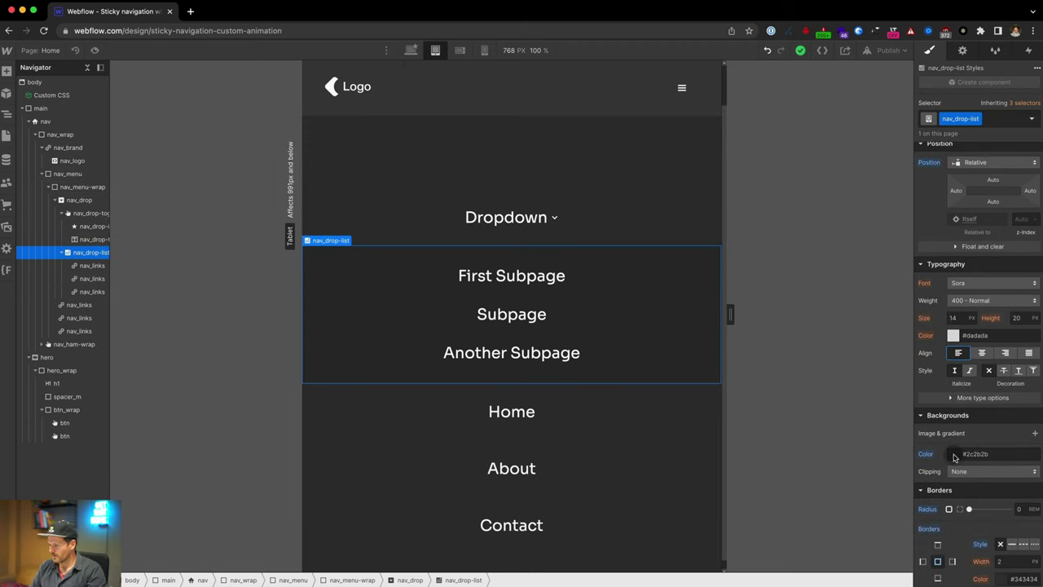
scroll(969, 404, "up", 5)
scroll(970, 406, "up", 2)
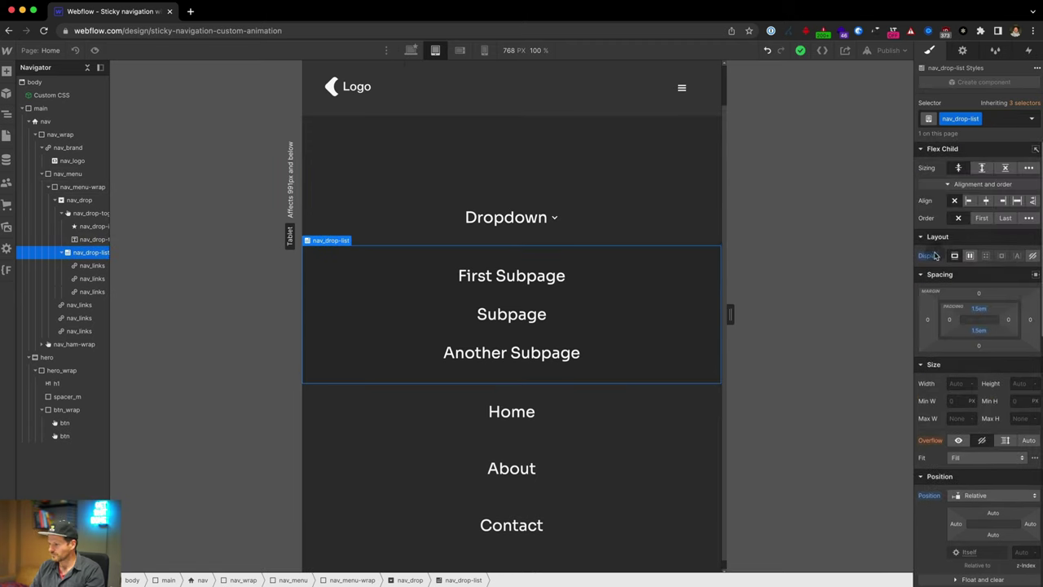
left_click(94, 49)
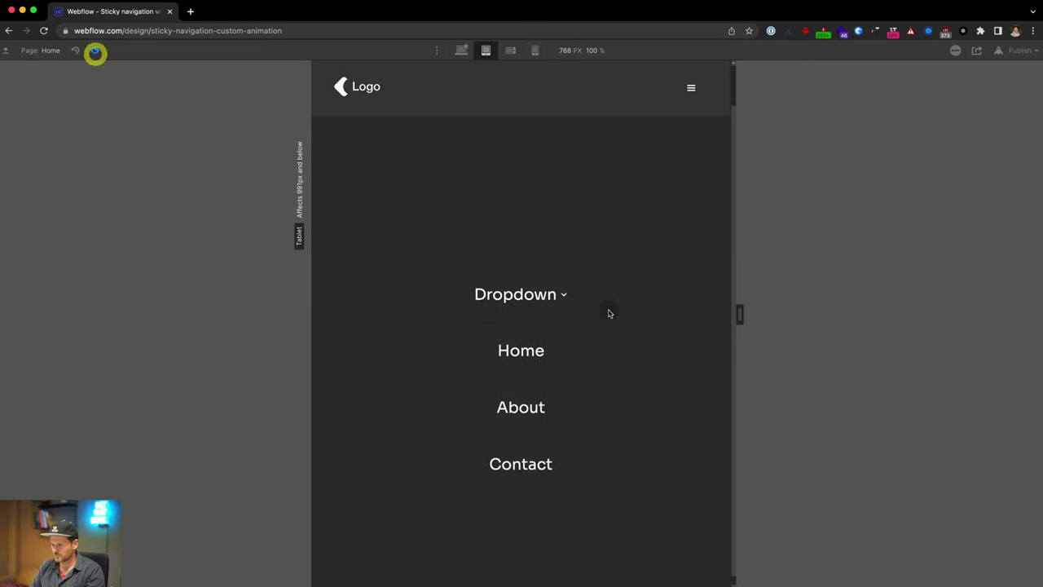
left_click(534, 293)
left_click(526, 227)
left_click(529, 287)
left_click(544, 244)
left_click(691, 88)
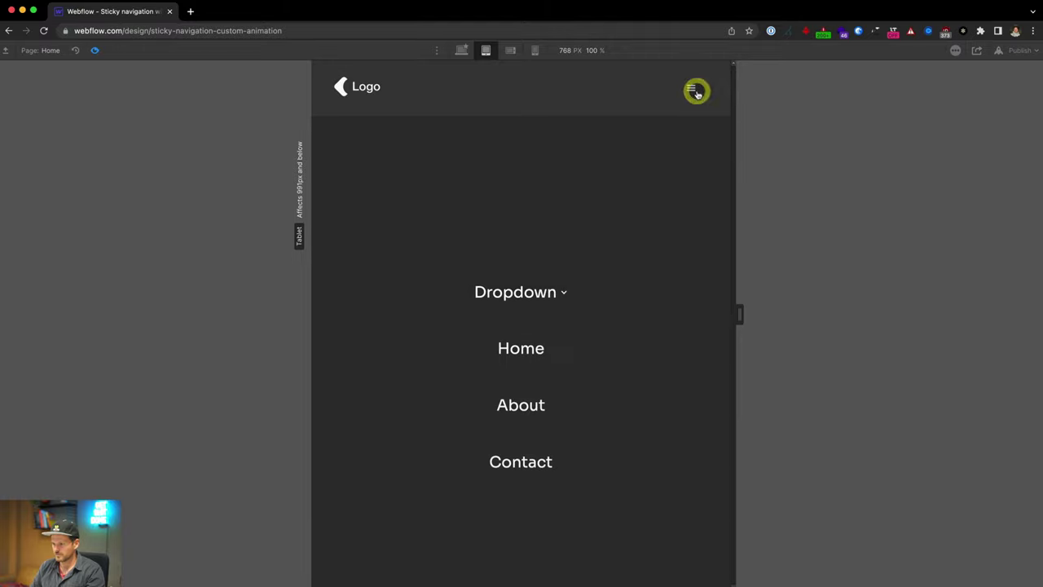
left_click(691, 90)
left_click(514, 290)
left_click(547, 228)
left_click(515, 294)
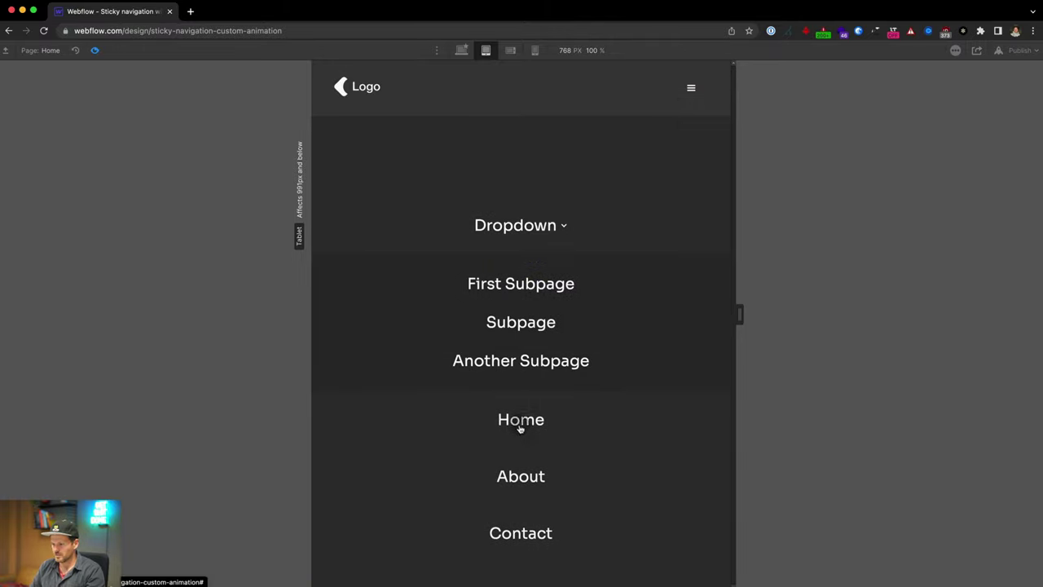
left_click(541, 229)
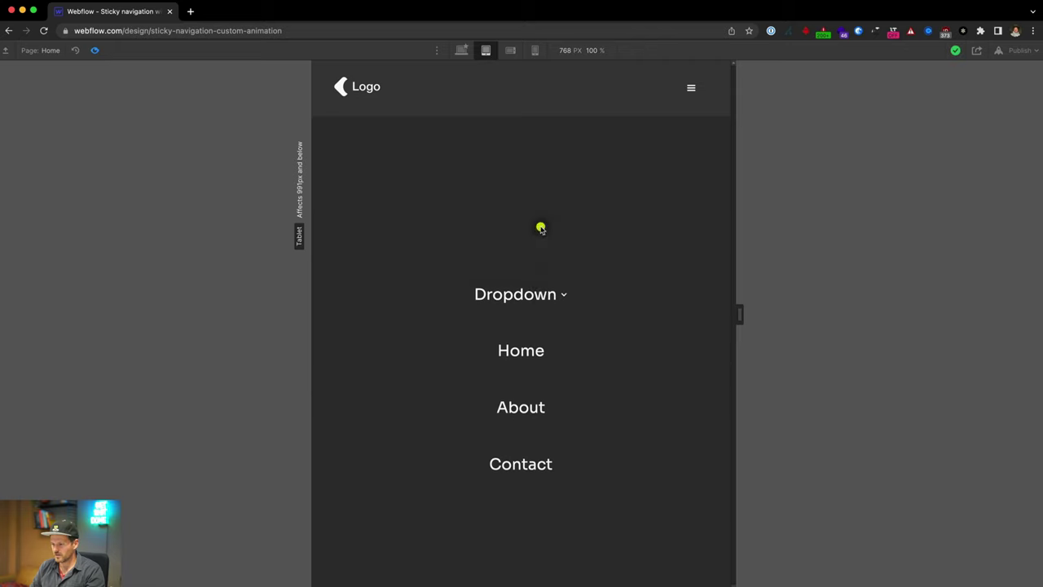
left_click(543, 295)
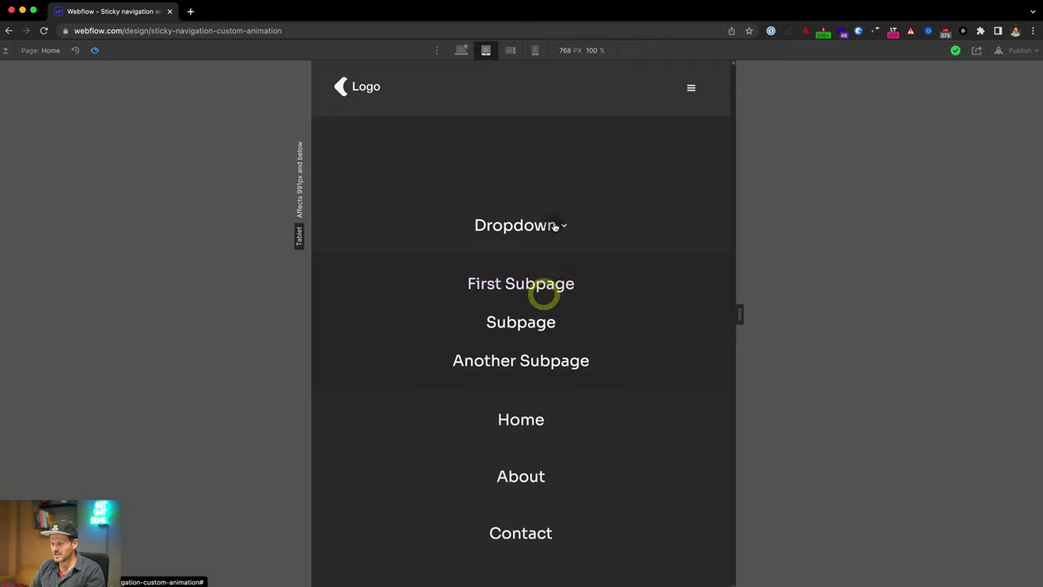
left_click(511, 239)
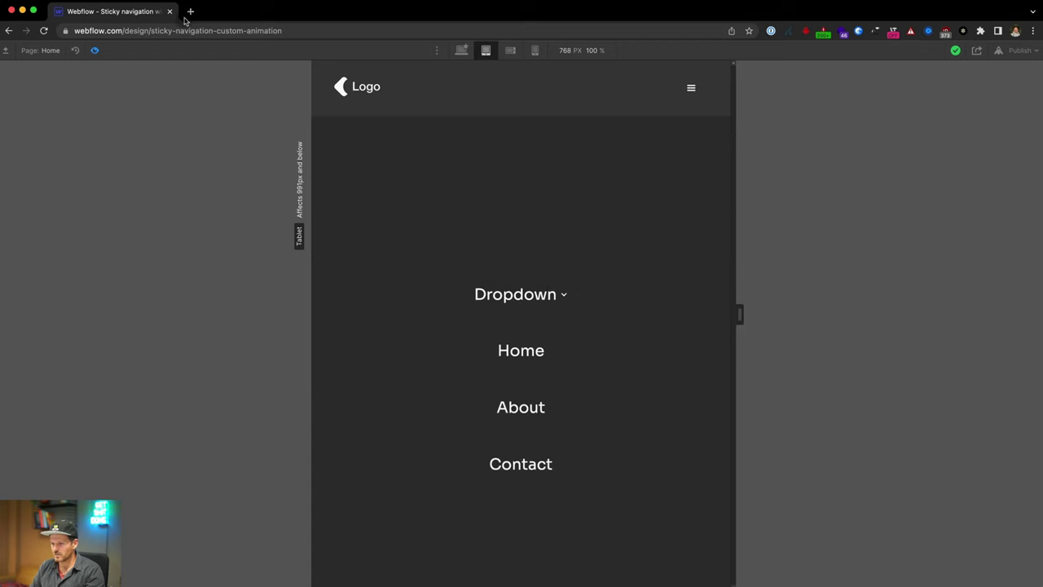
left_click(93, 51)
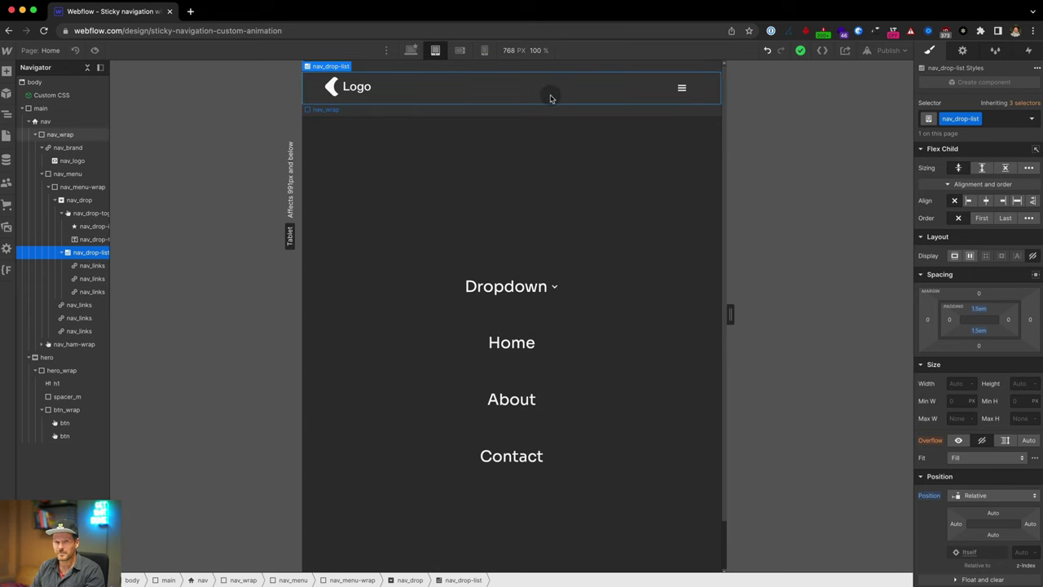
left_click(701, 300)
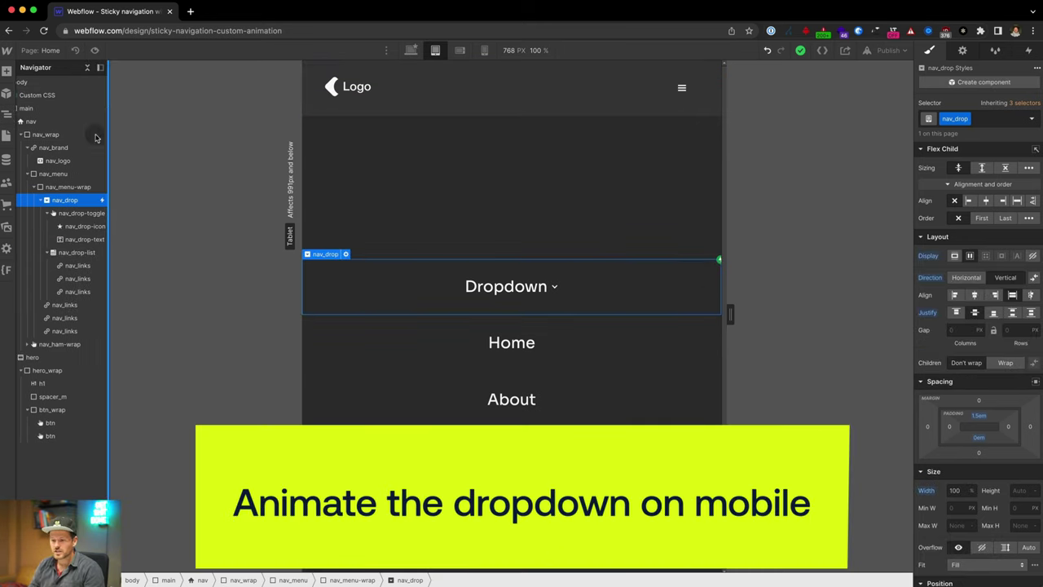
left_click(59, 189)
left_click(56, 201)
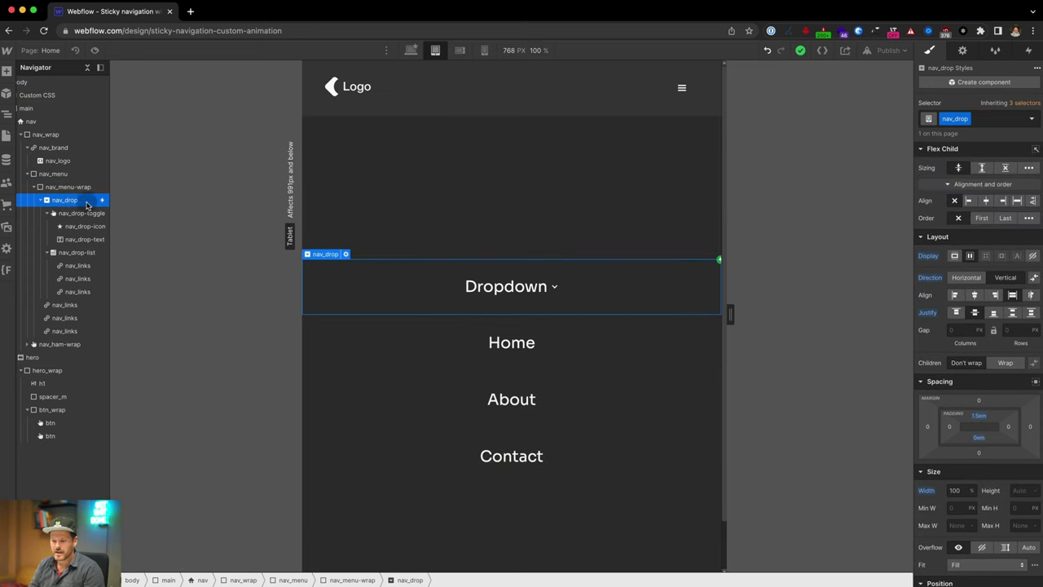
- Add a Dropdown opens trigger to nav_drop for tablet and below, starting an animation on menu open
left_click(1027, 50)
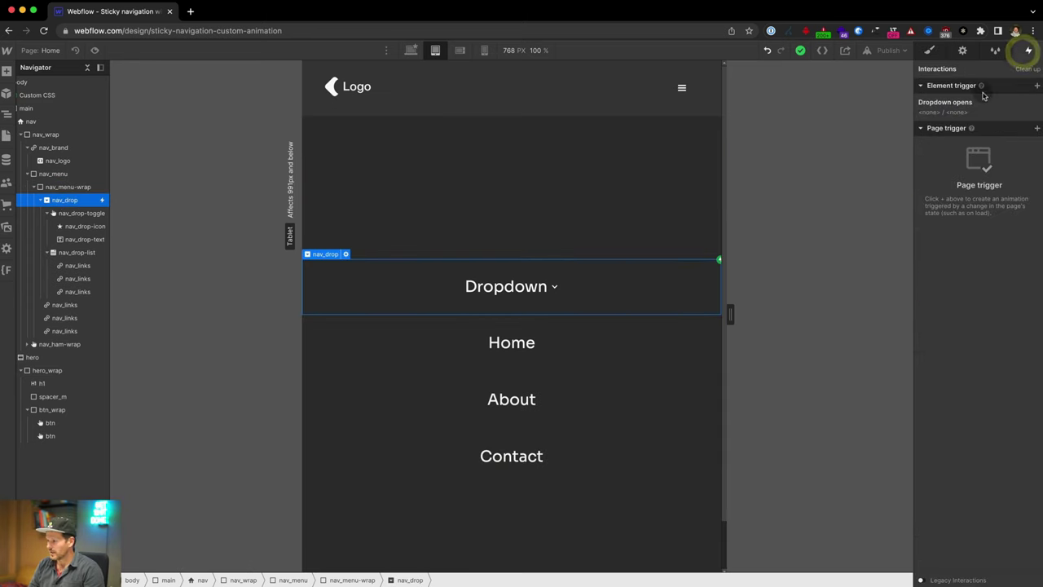
left_click(1037, 85)
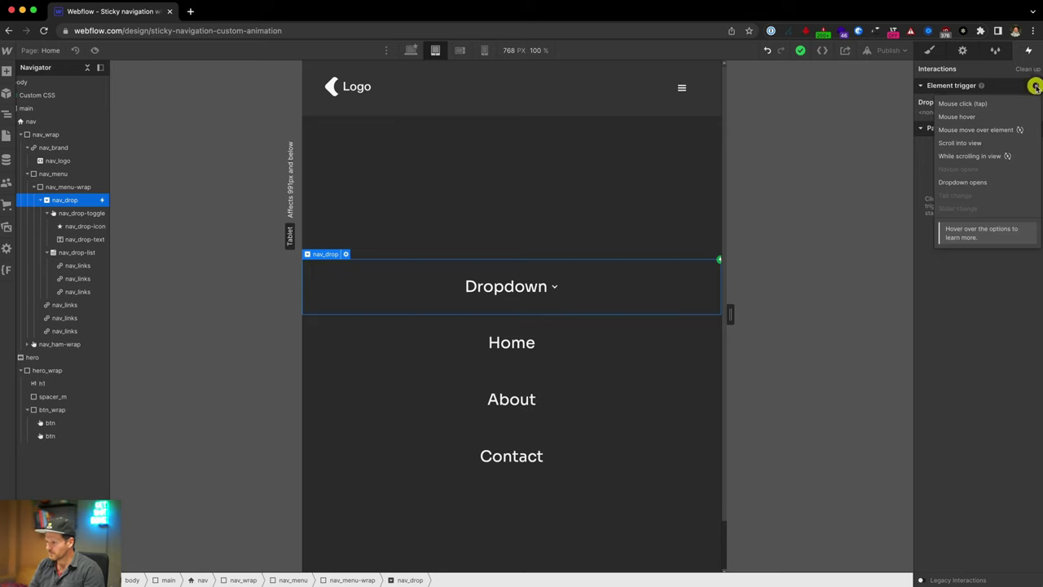
left_click(962, 183)
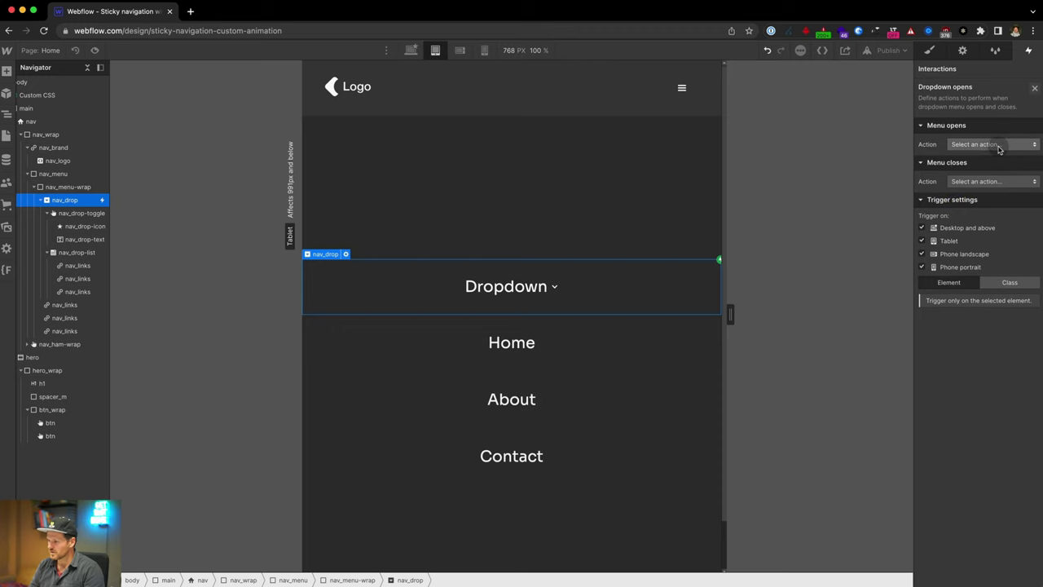
left_click(920, 240)
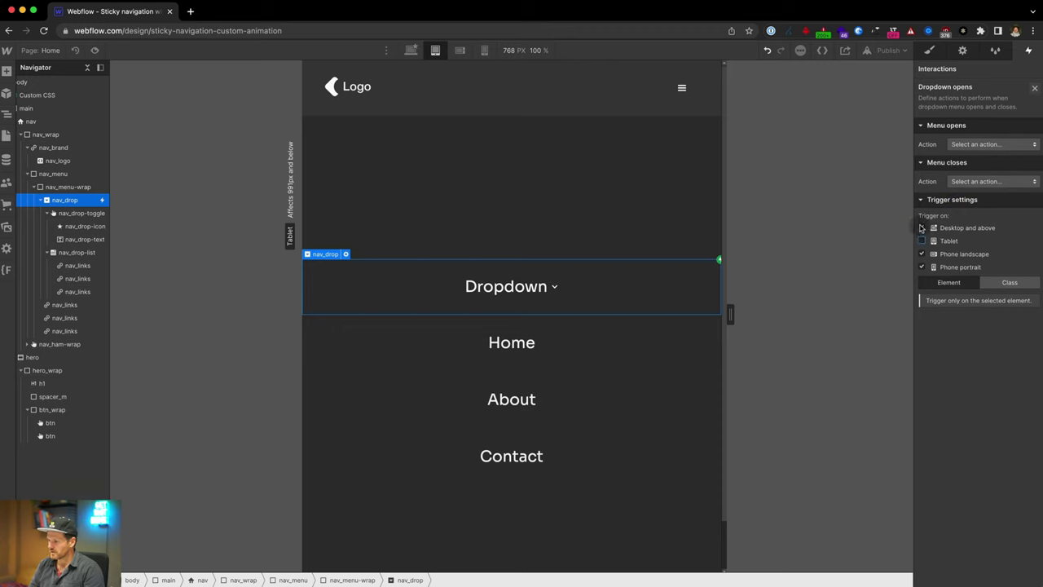
left_click(921, 240)
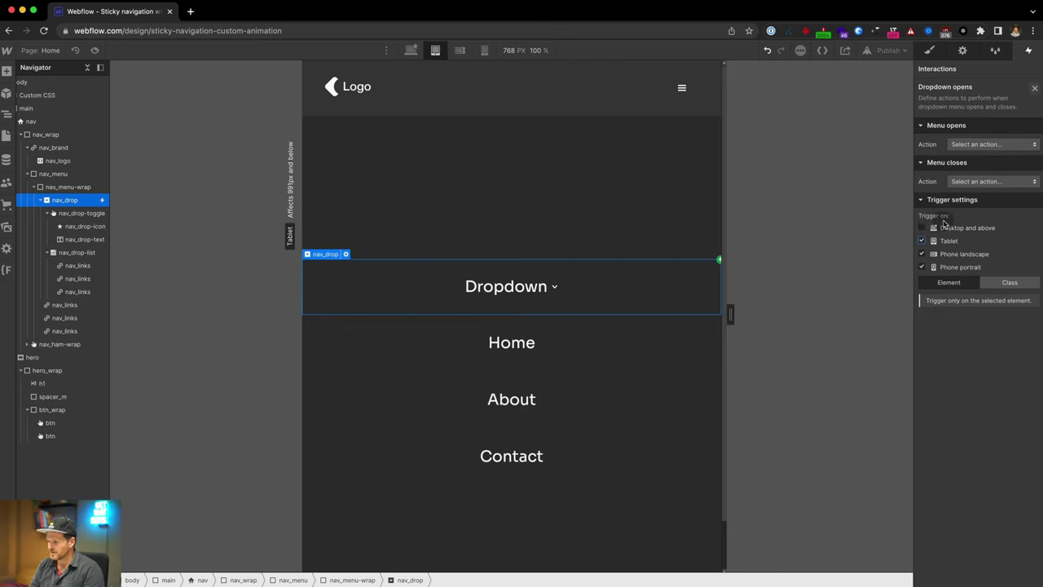
left_click(1003, 146)
left_click(978, 168)
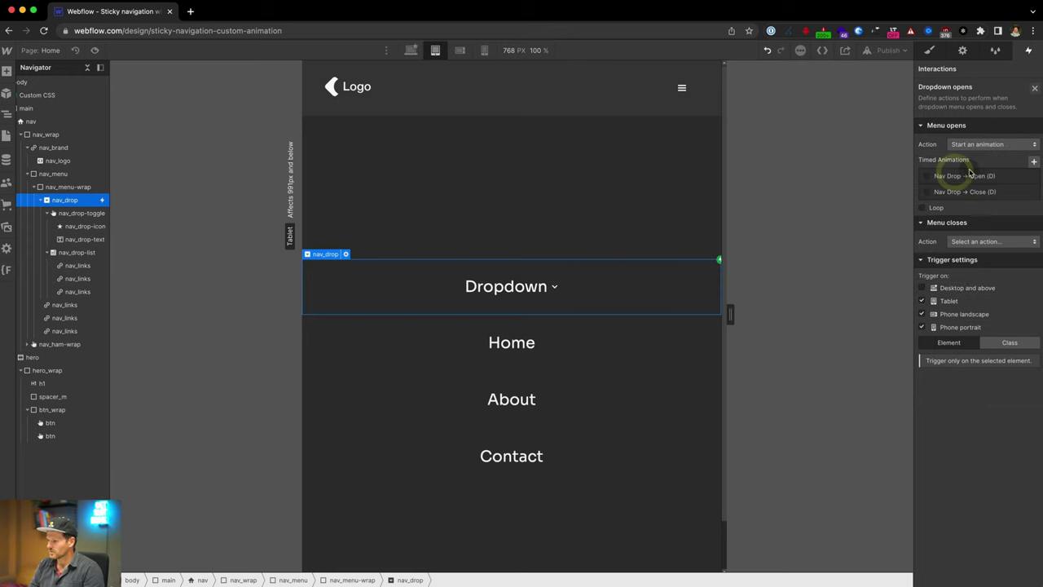
- Create the 'Nav' open animation with a Hide/Show action setting nav_drop-list to block
left_click(1034, 163)
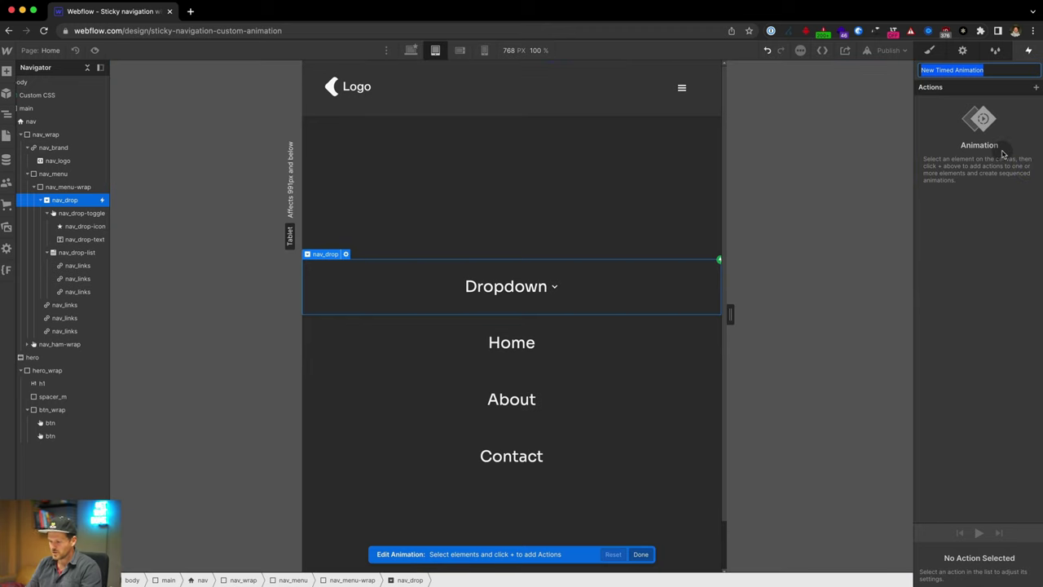
type("Nav Drop → Open (Ti")
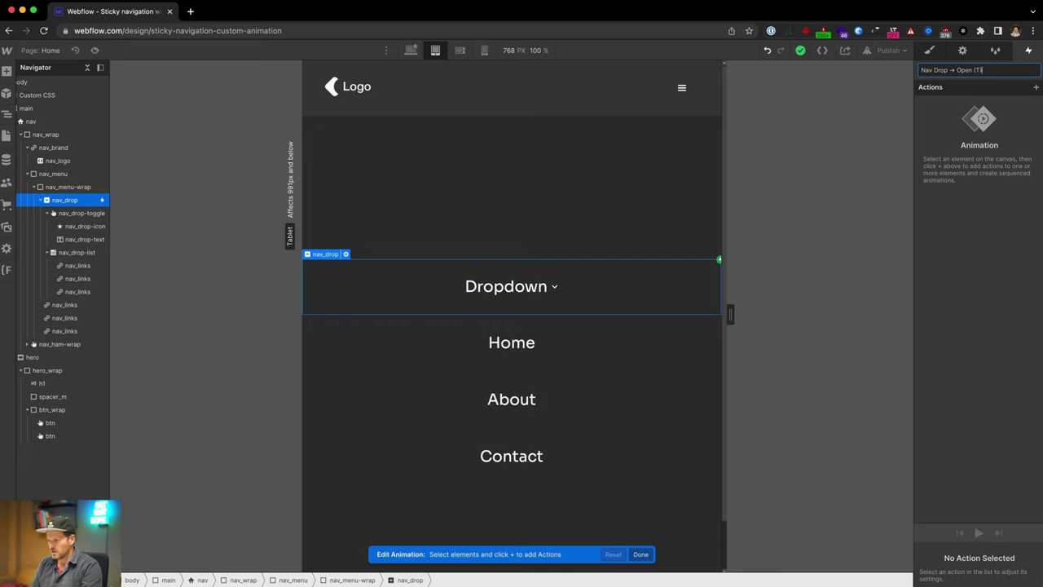
left_click(1036, 92)
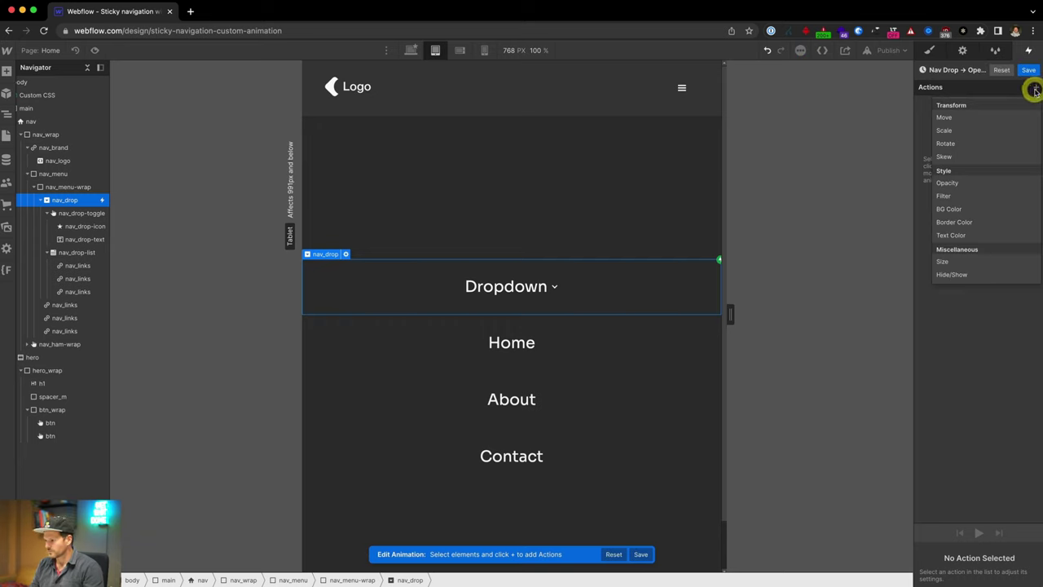
left_click(986, 381)
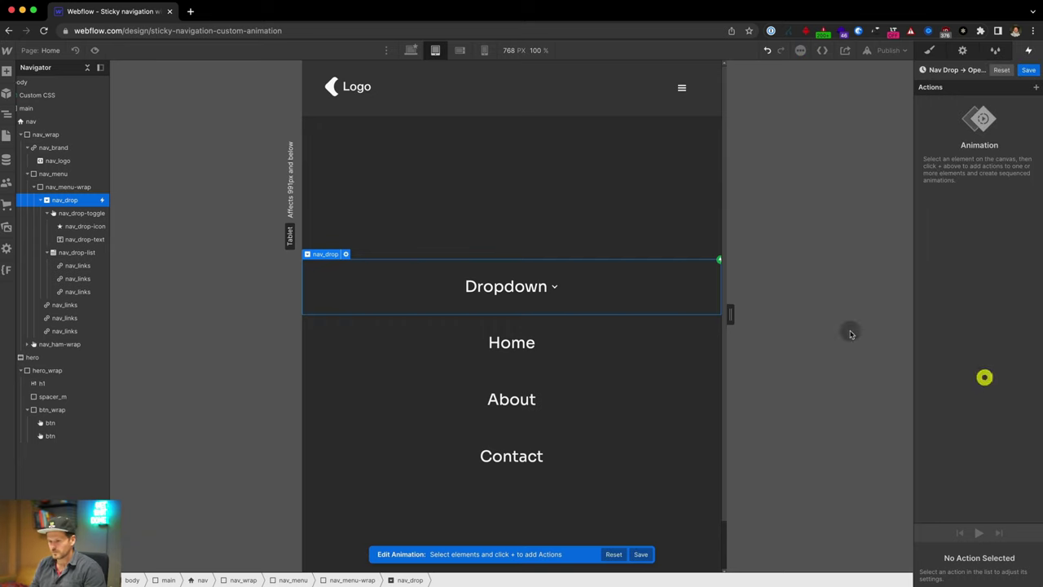
left_click(76, 255)
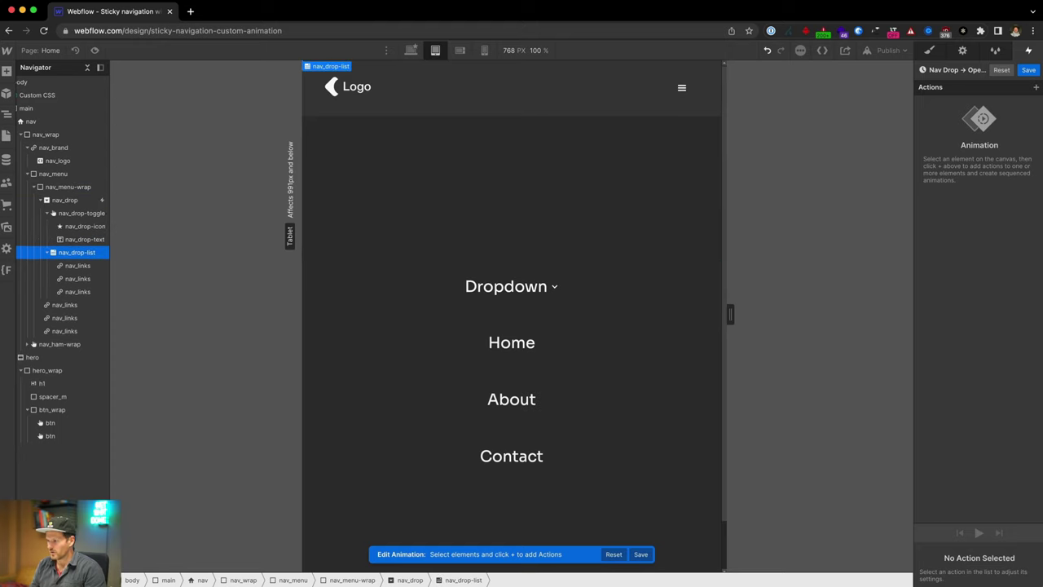
left_click(1035, 90)
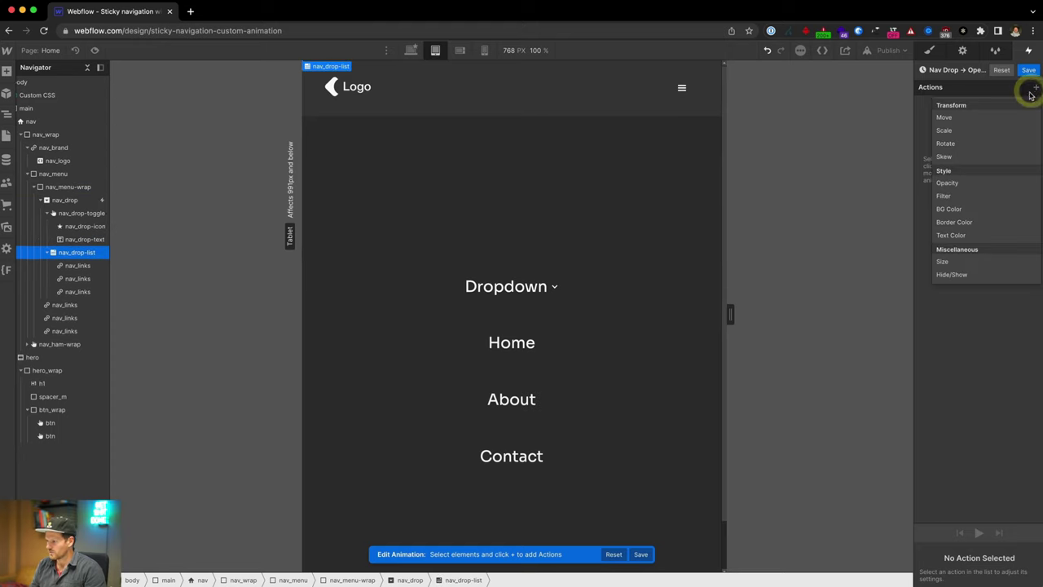
left_click(953, 275)
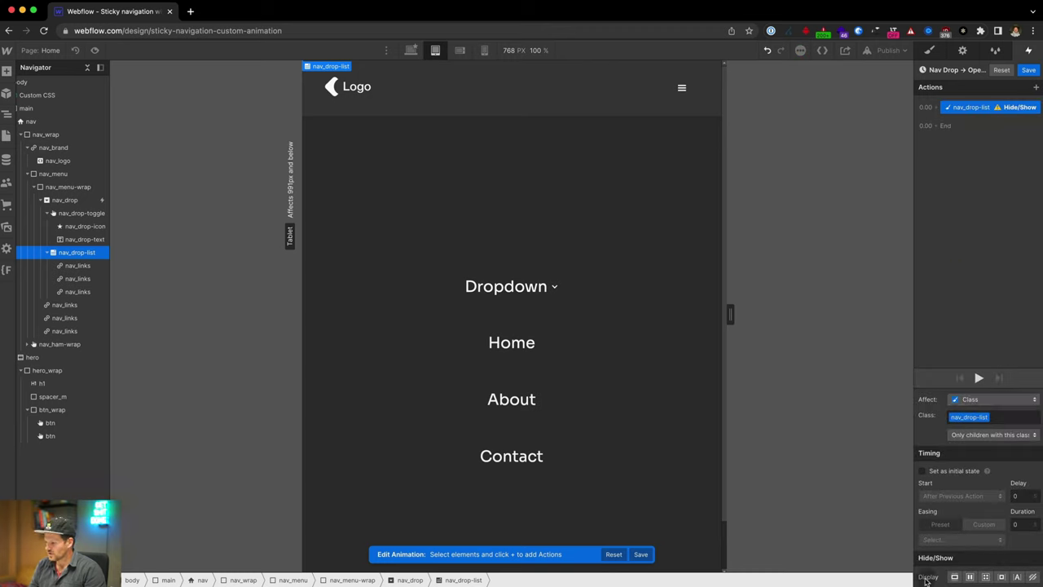
left_click(953, 577)
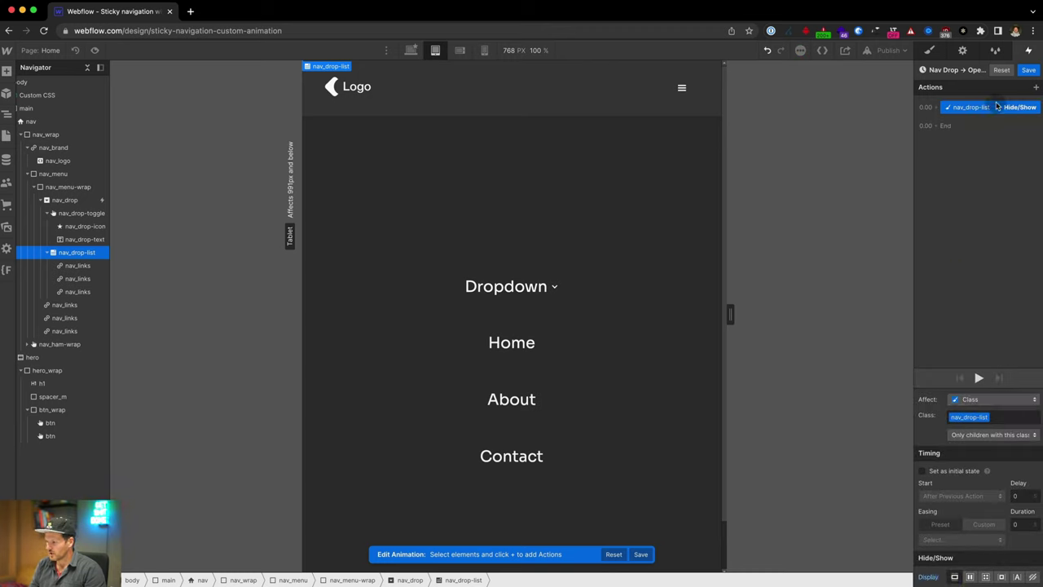
- Add a Size action at height 0 and duration 0, running alongside Hide/Show
left_click(1035, 91)
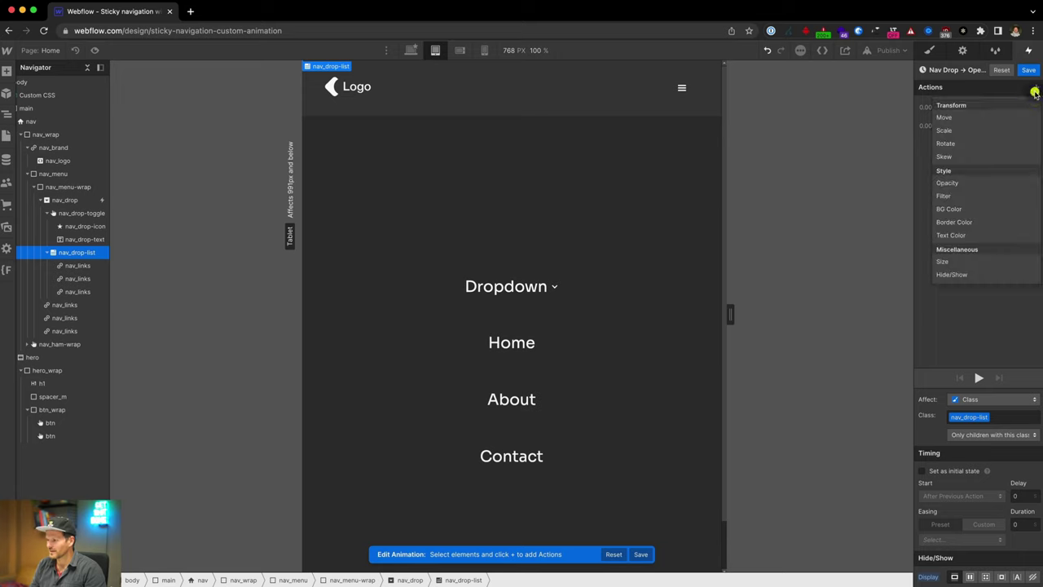
left_click(948, 261)
left_click_drag(983, 127, 989, 125)
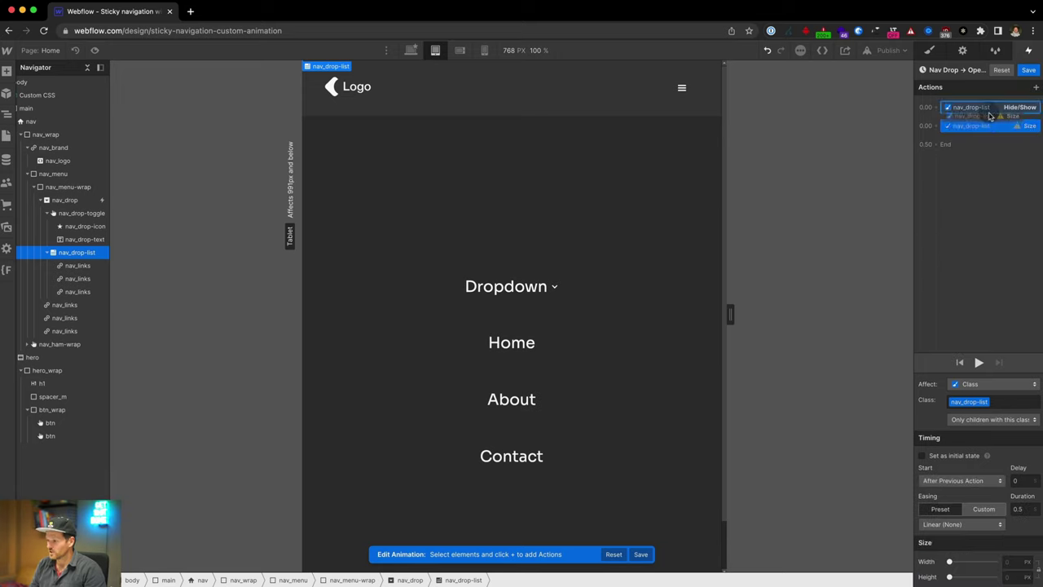
left_click(989, 127)
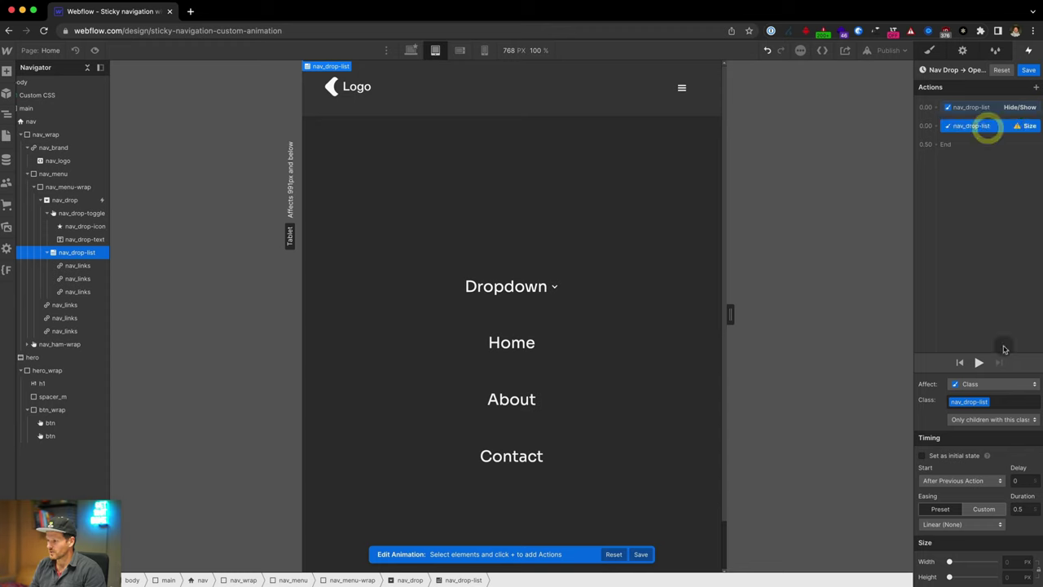
left_click(1009, 575)
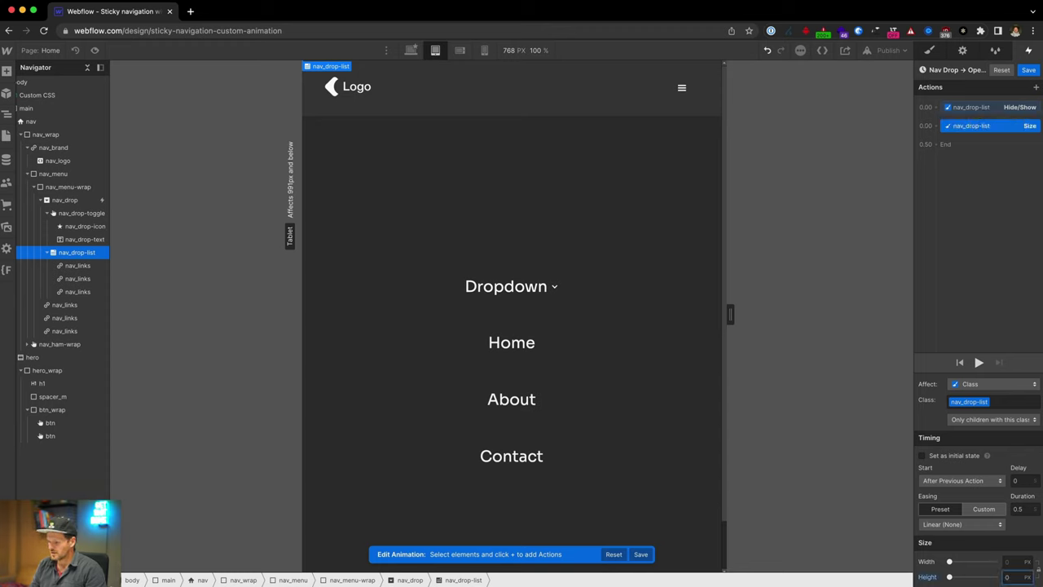
left_click(1019, 511)
type("0")
left_click_drag(998, 132, 997, 106)
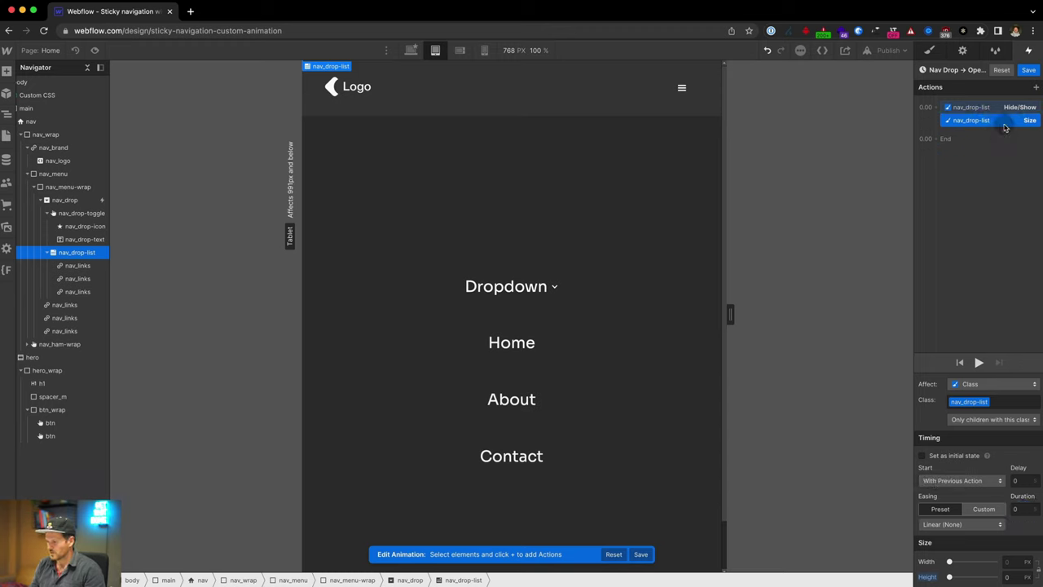
- Duplicate the Size action as height Auto over 0.8 s with Out Expo, then save
right_click(999, 123)
left_click(995, 157)
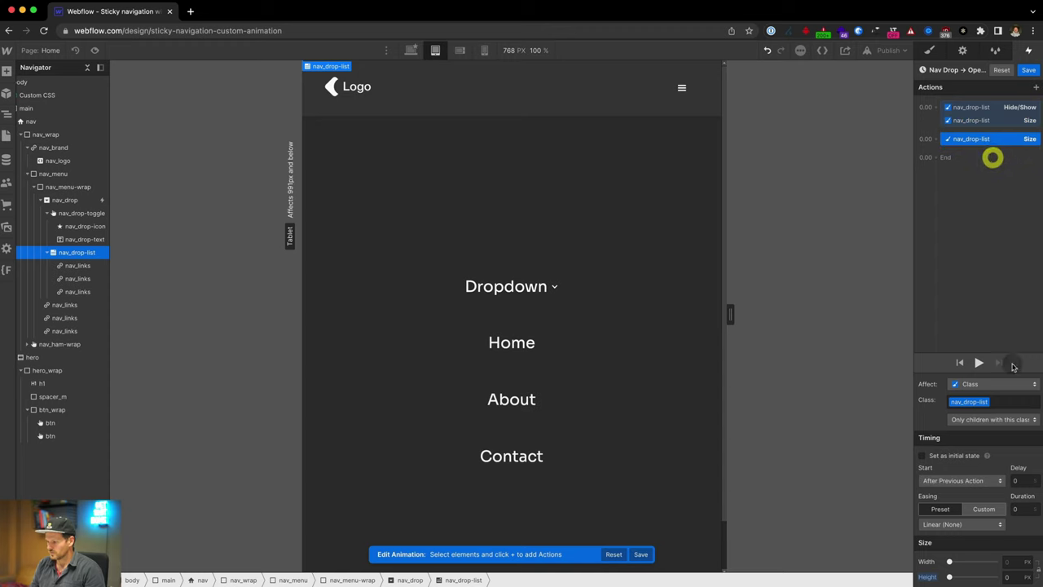
left_click(1027, 577)
left_click(1027, 507)
left_click(1027, 507)
type(".8")
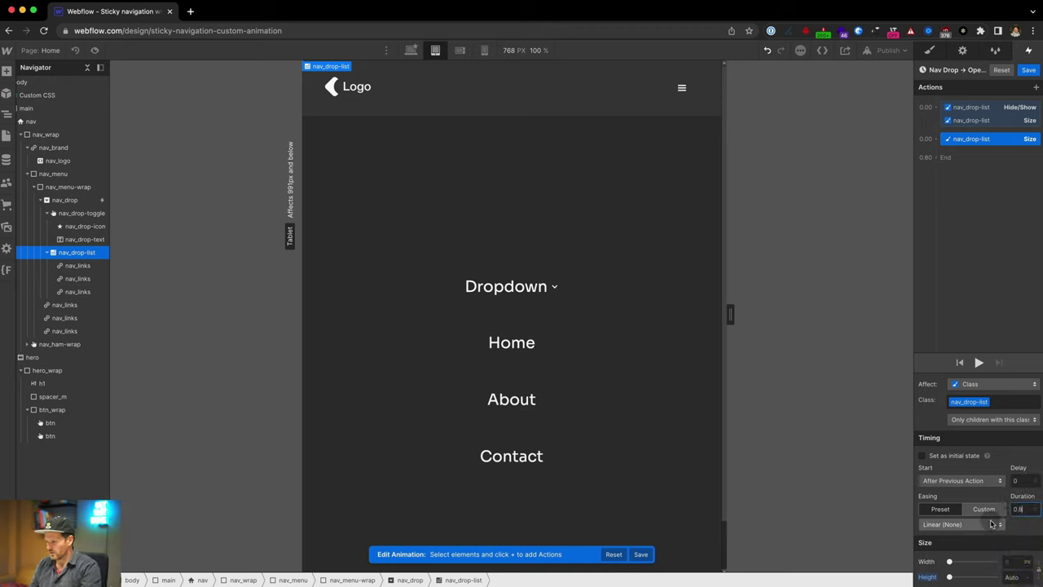
left_click(960, 524)
left_click(952, 343)
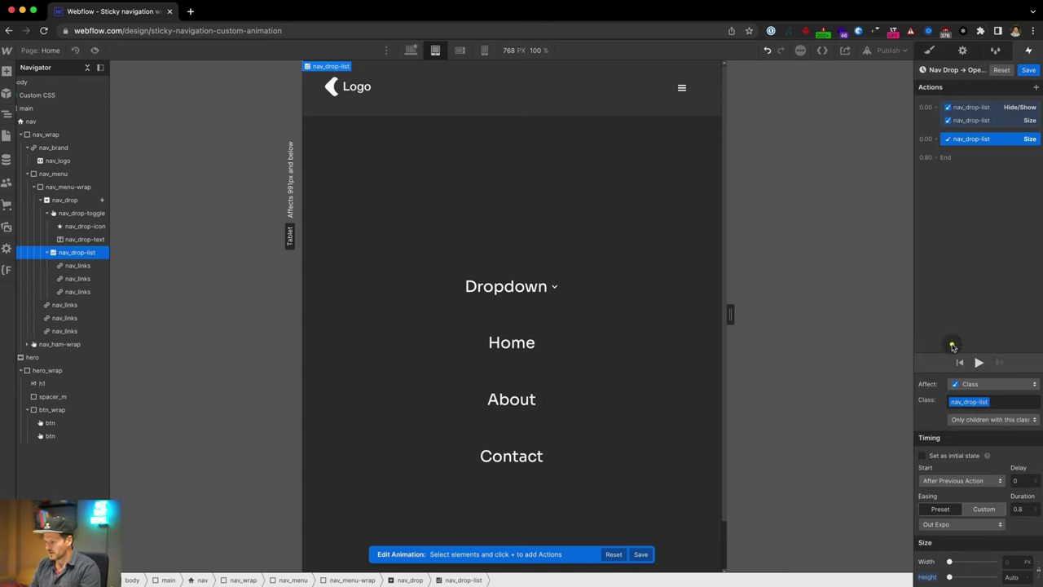
left_click(979, 365)
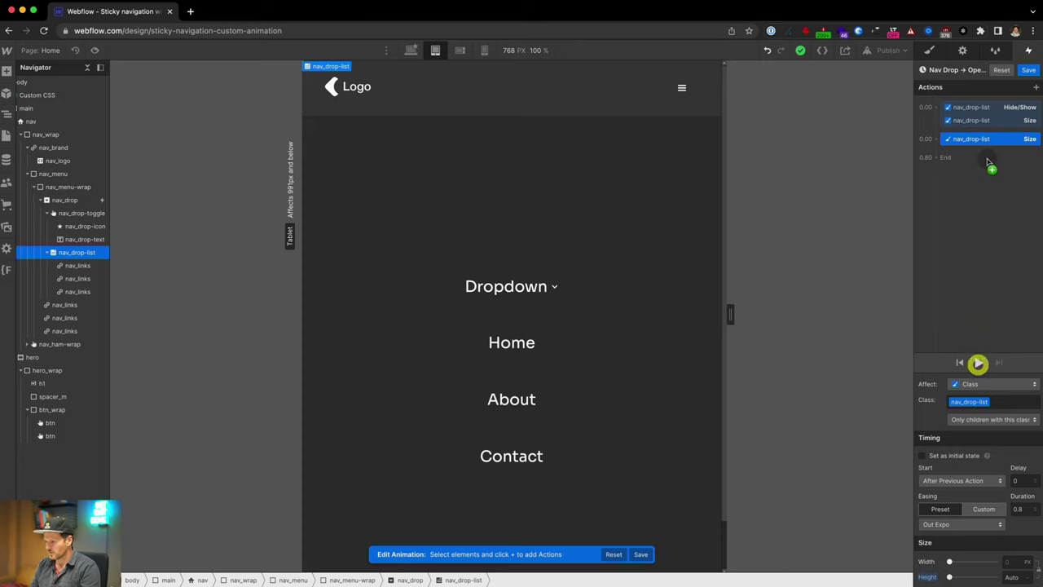
left_click(1025, 72)
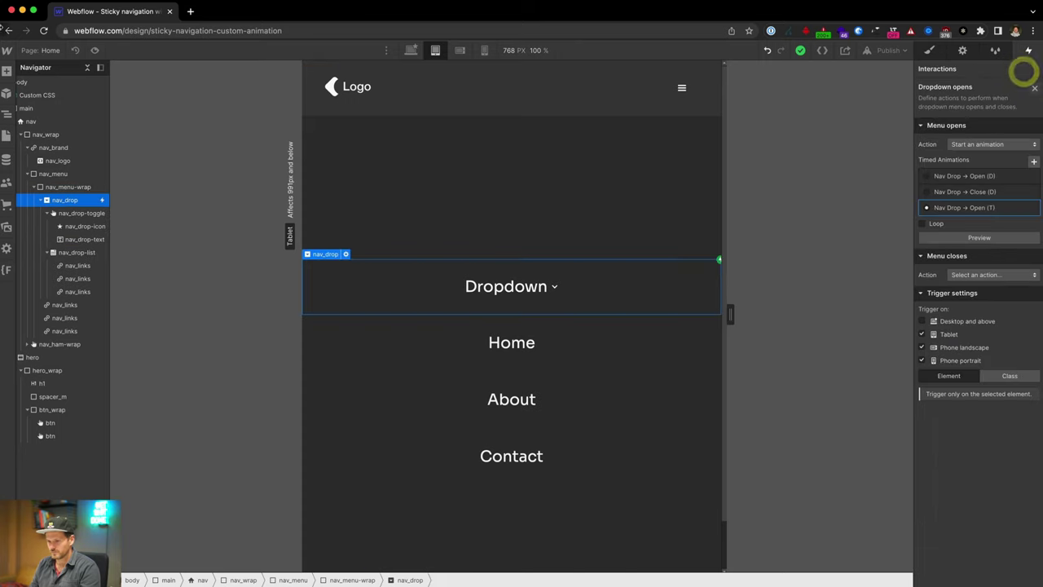
left_click(90, 50)
- Duplicate Nav Drop → Open (T) and assign the copy to start on Menu closes
left_click(532, 296)
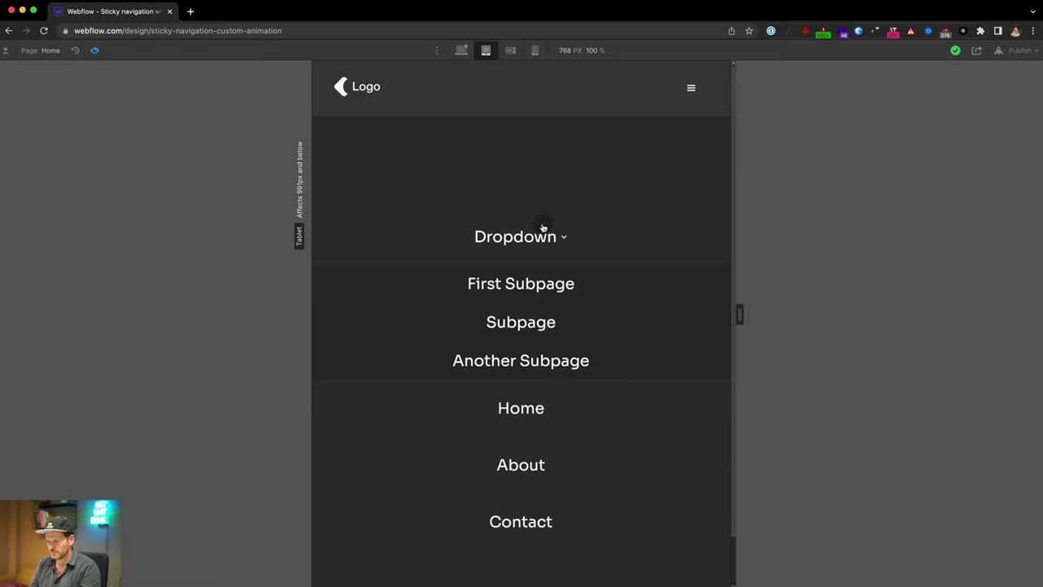
left_click(95, 50)
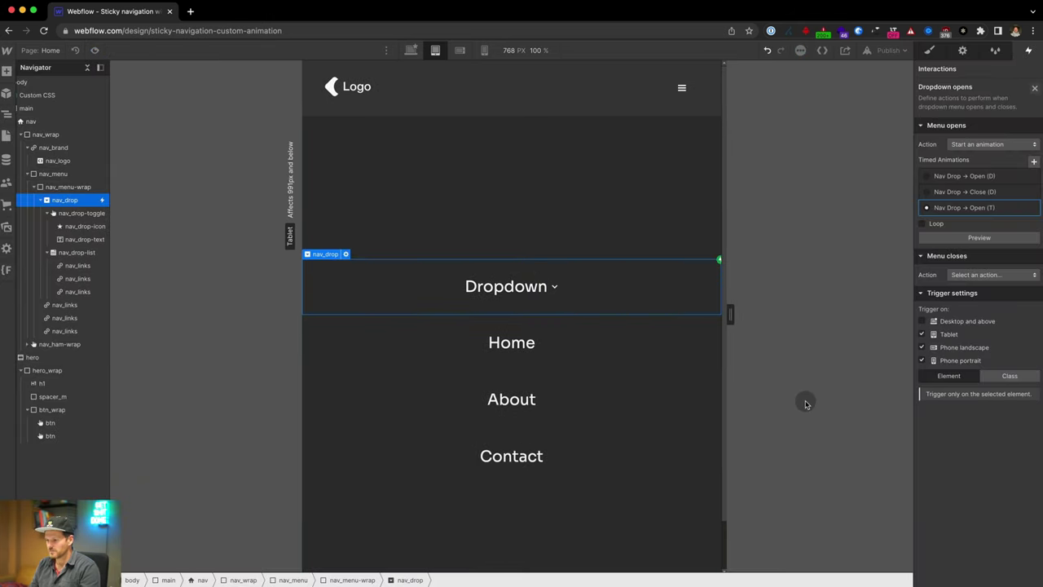
mouse_move(1019, 214)
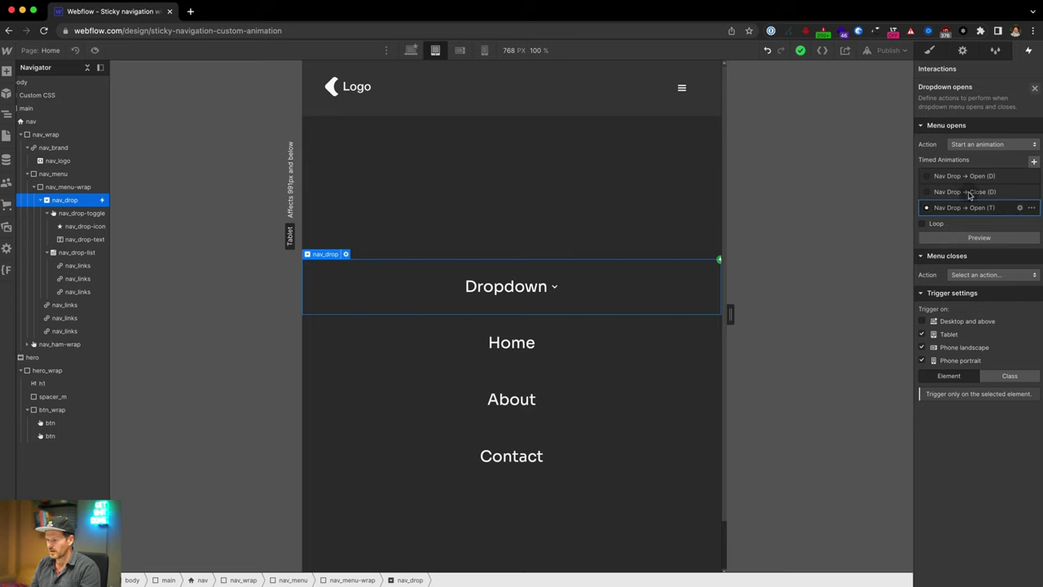
left_click(1031, 210)
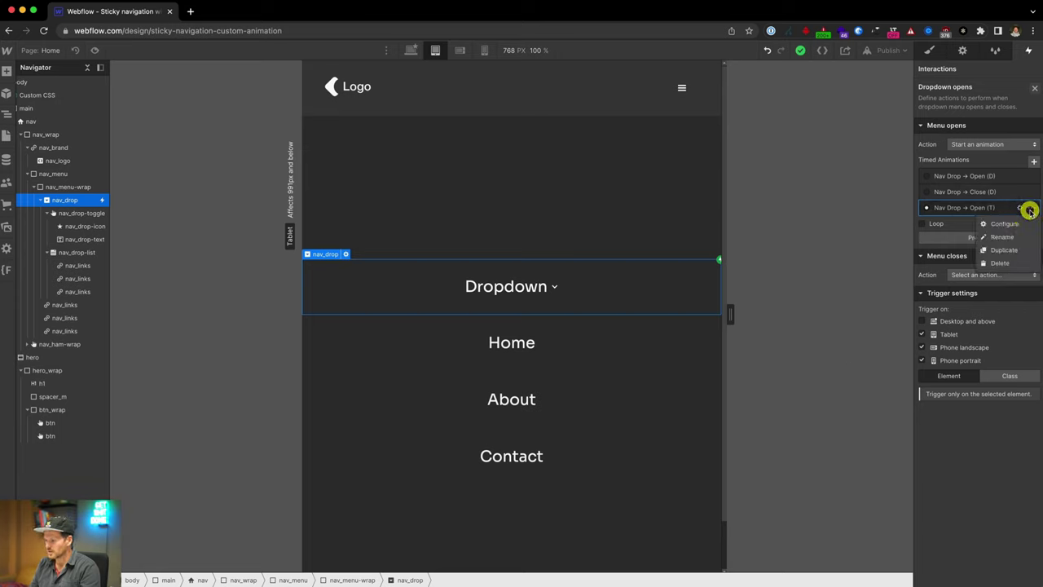
left_click(996, 251)
left_click(974, 290)
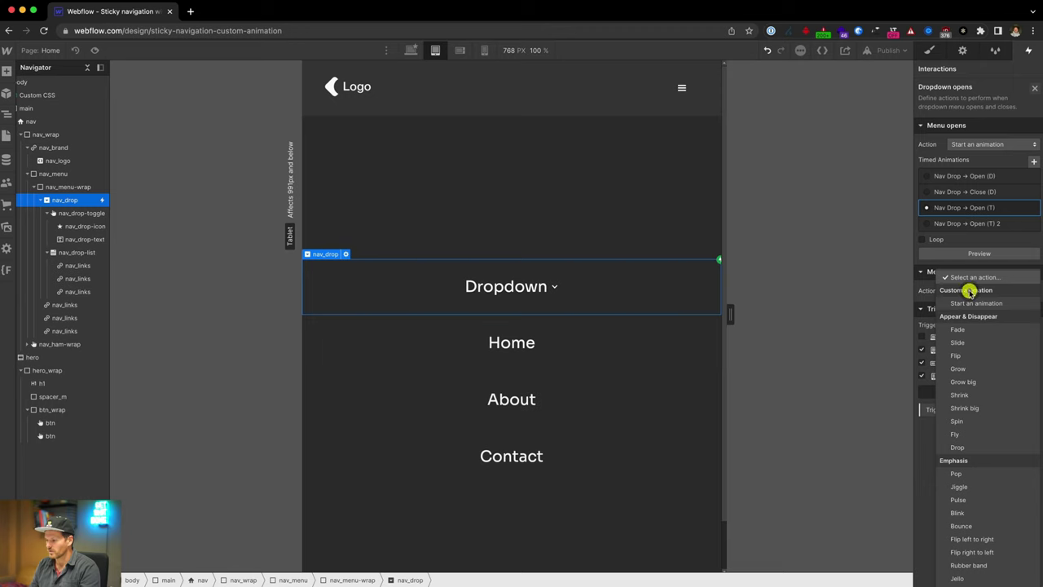
left_click(962, 300)
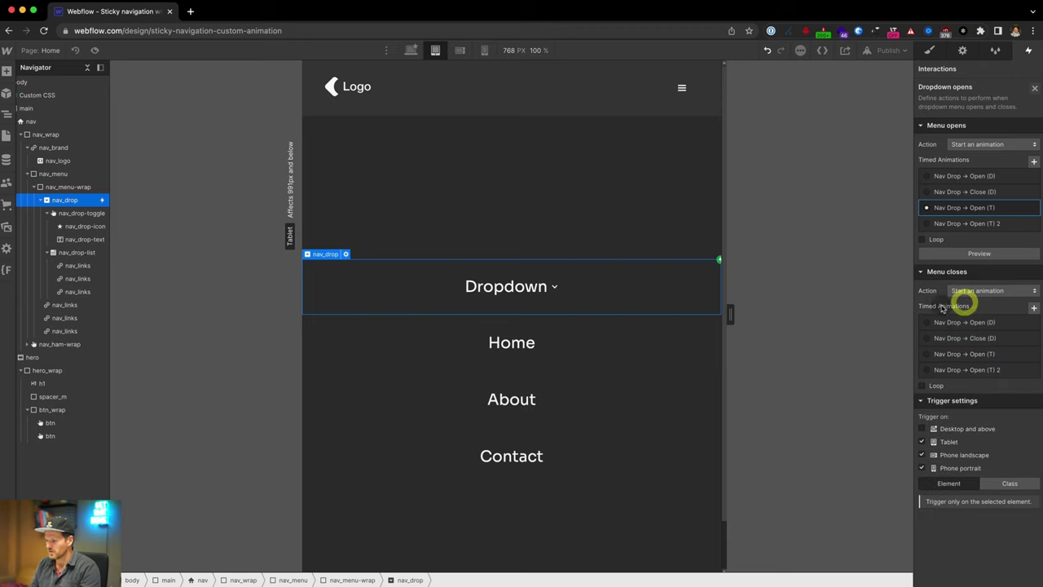
left_click(943, 374)
left_click(978, 373)
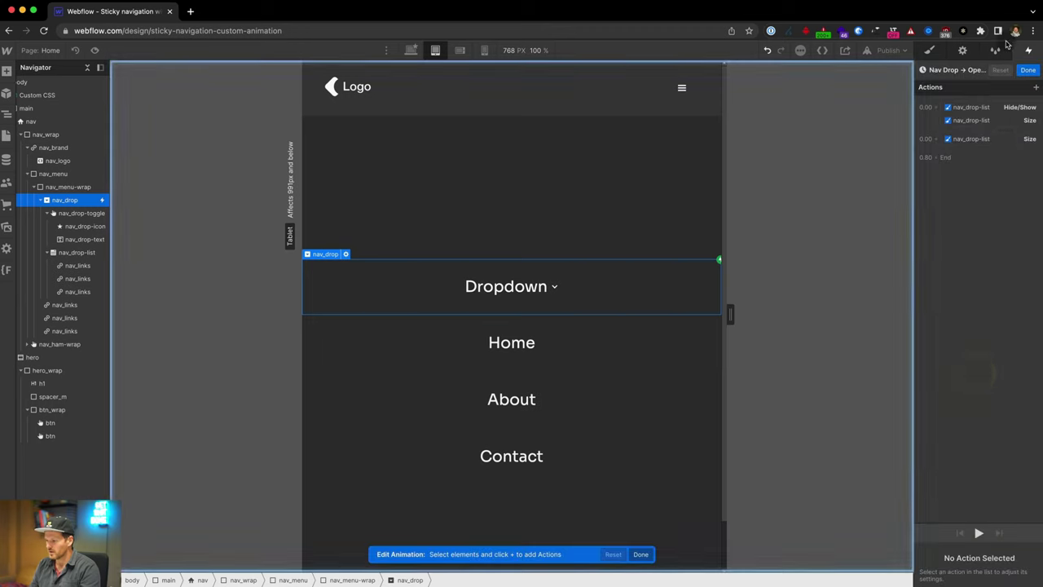
- Rename it Close (T), delete Hide/Show, set heights Auto then 0, and save
left_click(952, 70)
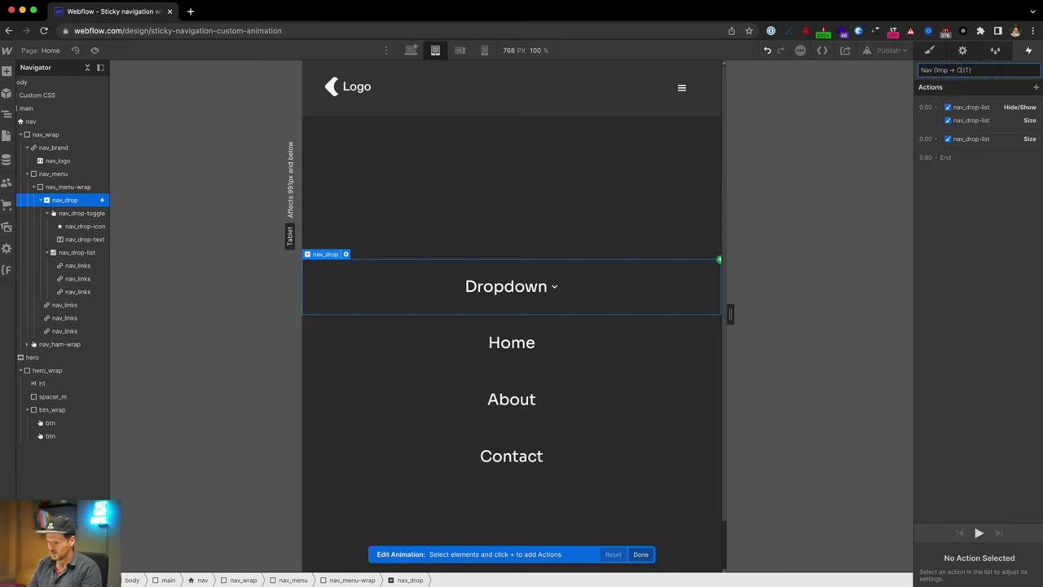
key("Return")
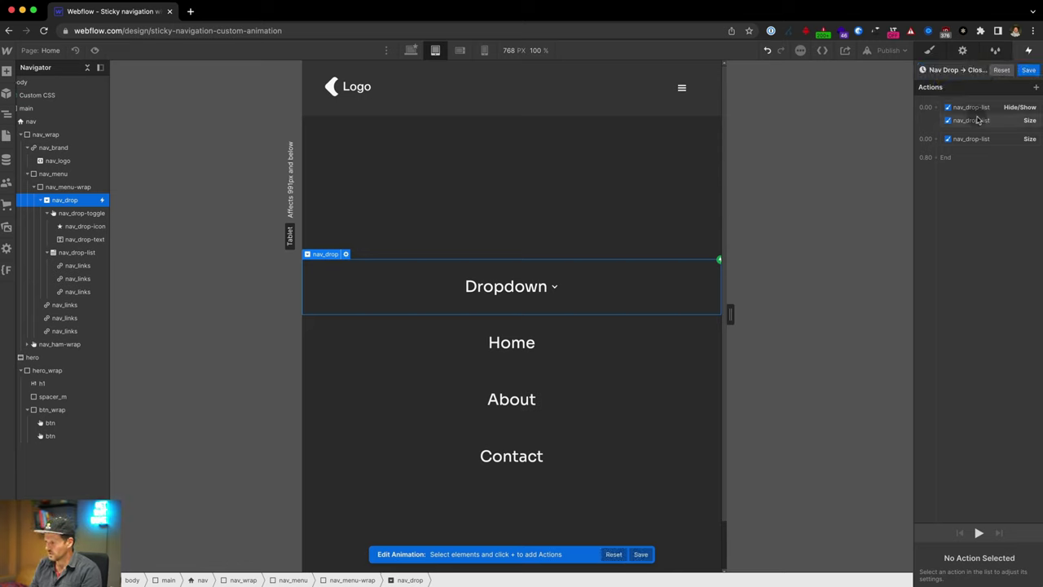
left_click(994, 108)
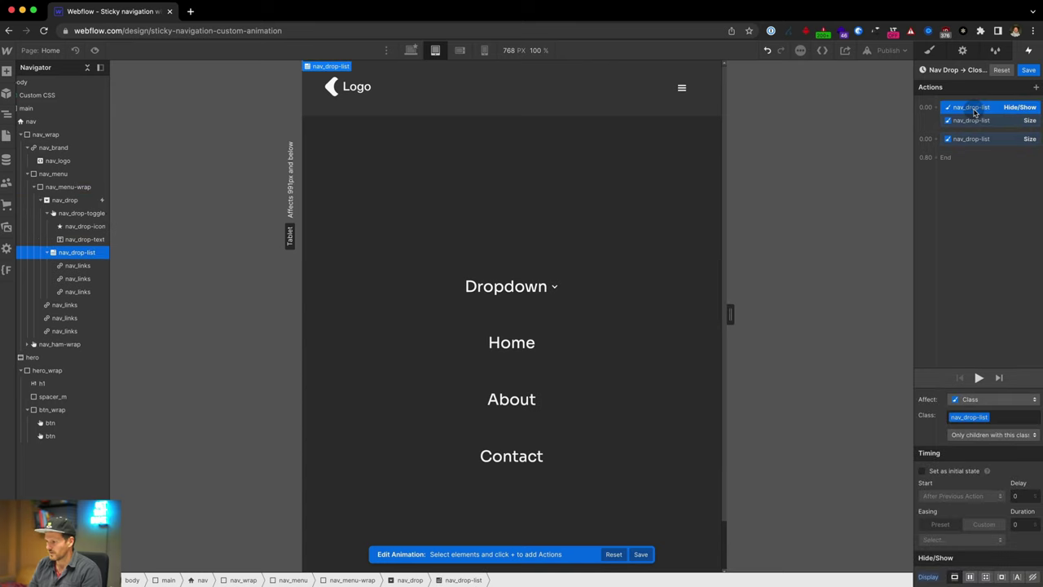
key("BackSpace")
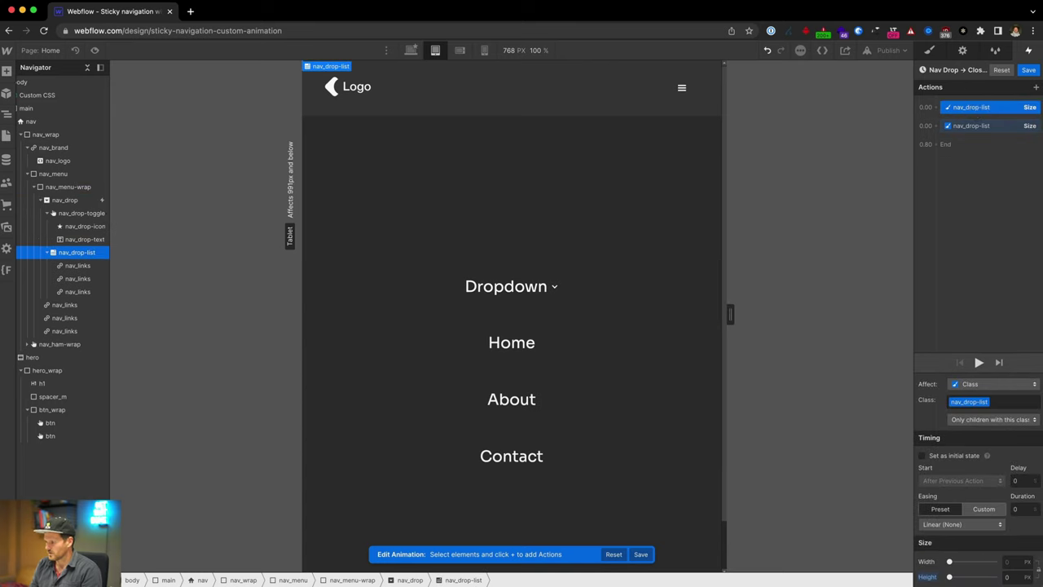
left_click(1024, 577)
left_click(1021, 499)
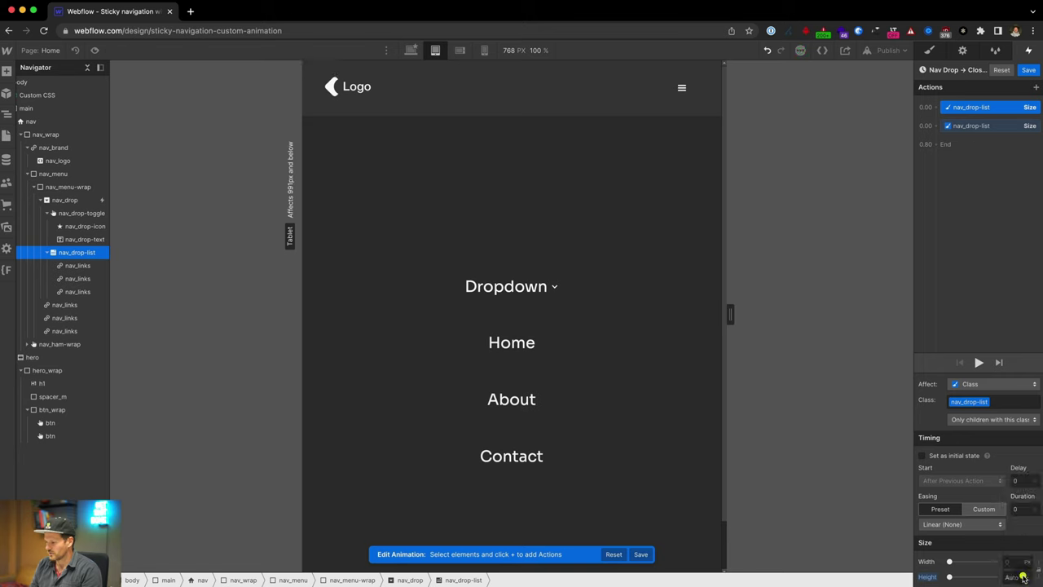
left_click(1034, 127)
type("0")
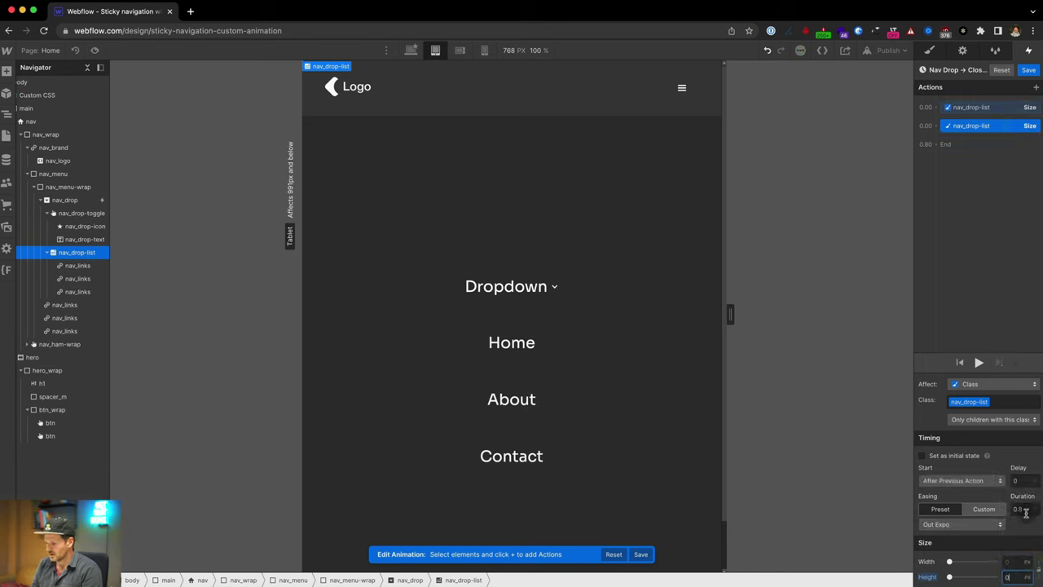
left_click(989, 293)
left_click(1024, 70)
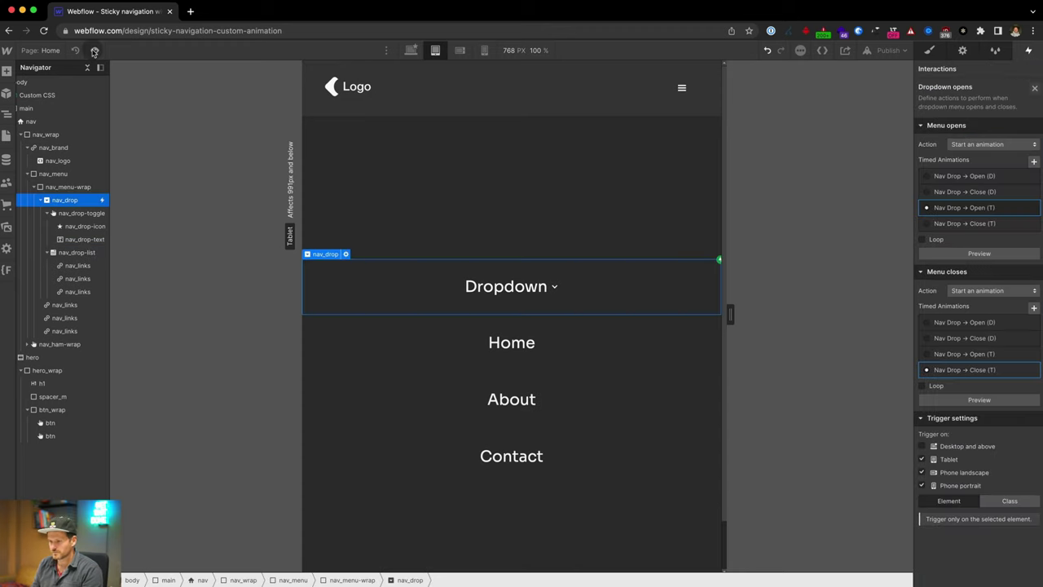
left_click(94, 50)
- Open and close the Dropdown repeatedly in preview to test both animations
left_click(561, 291)
left_click(589, 248)
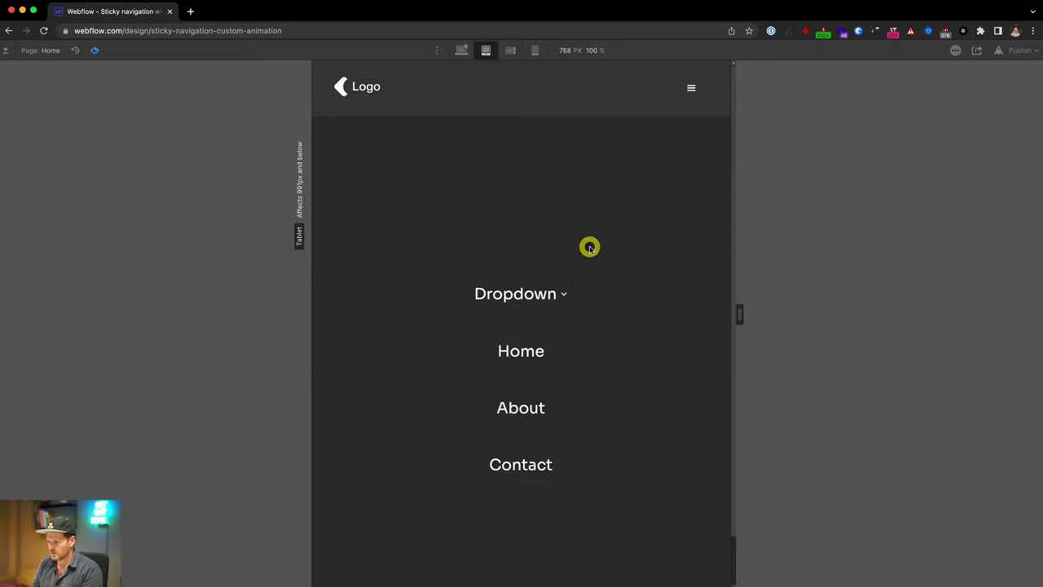
left_click(596, 293)
left_click(511, 236)
left_click(520, 292)
left_click(497, 234)
left_click(487, 303)
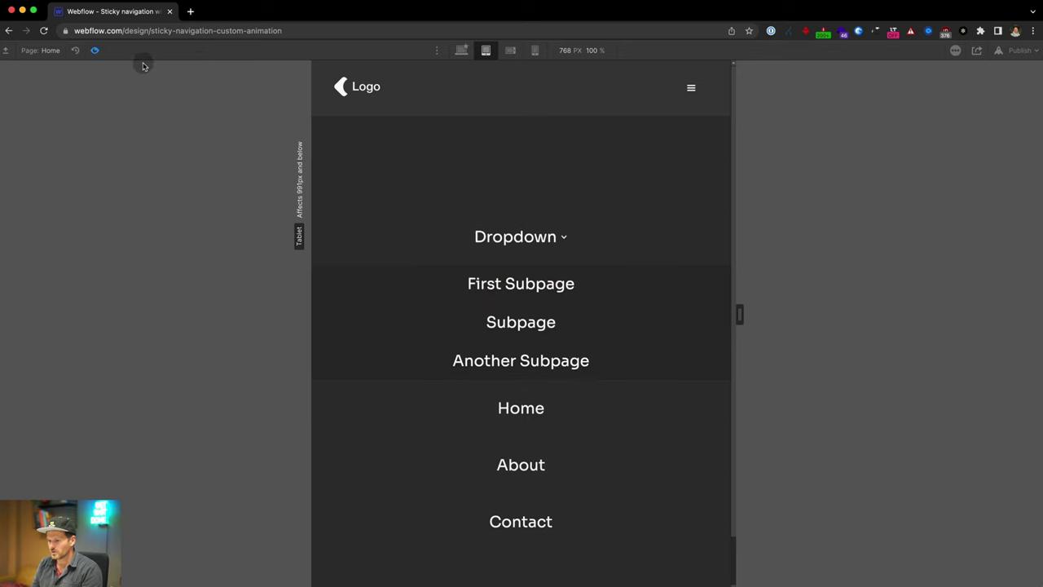
left_click(281, 159)
left_click(94, 50)
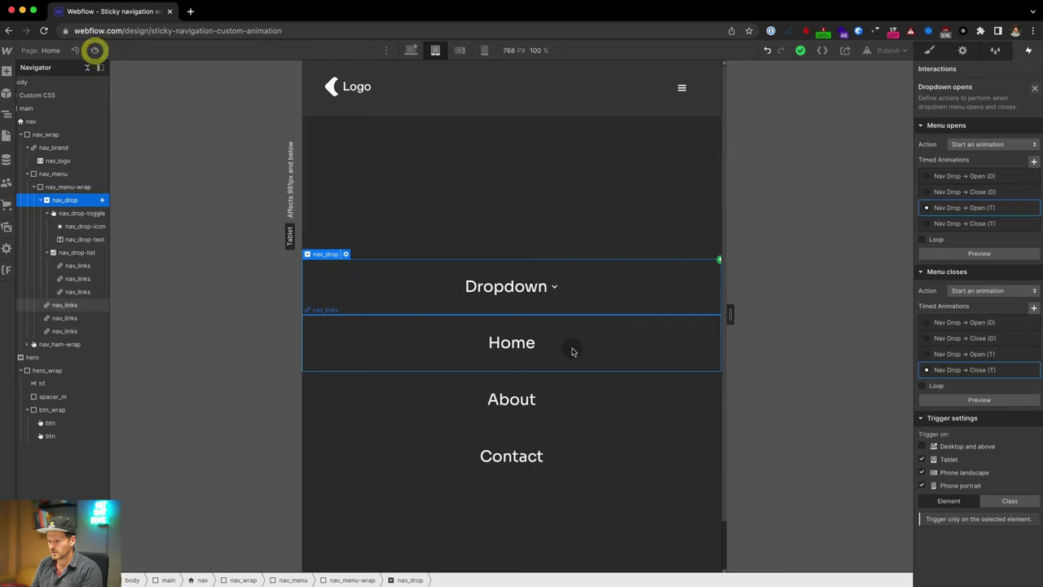
- Give nav_drop-list 1.6em top and bottom padding and check it in preview
left_click(931, 52)
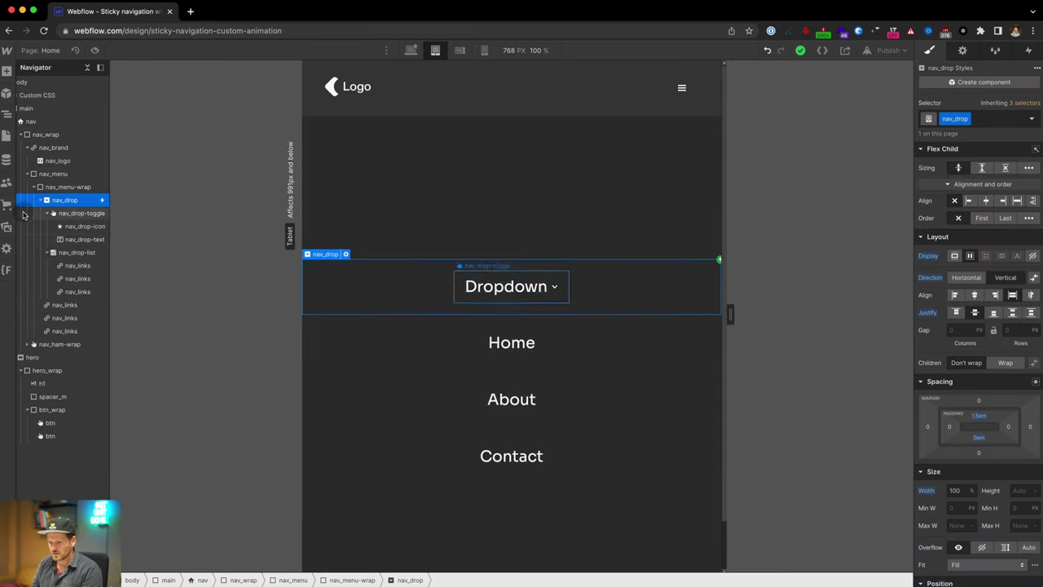
left_click(72, 253)
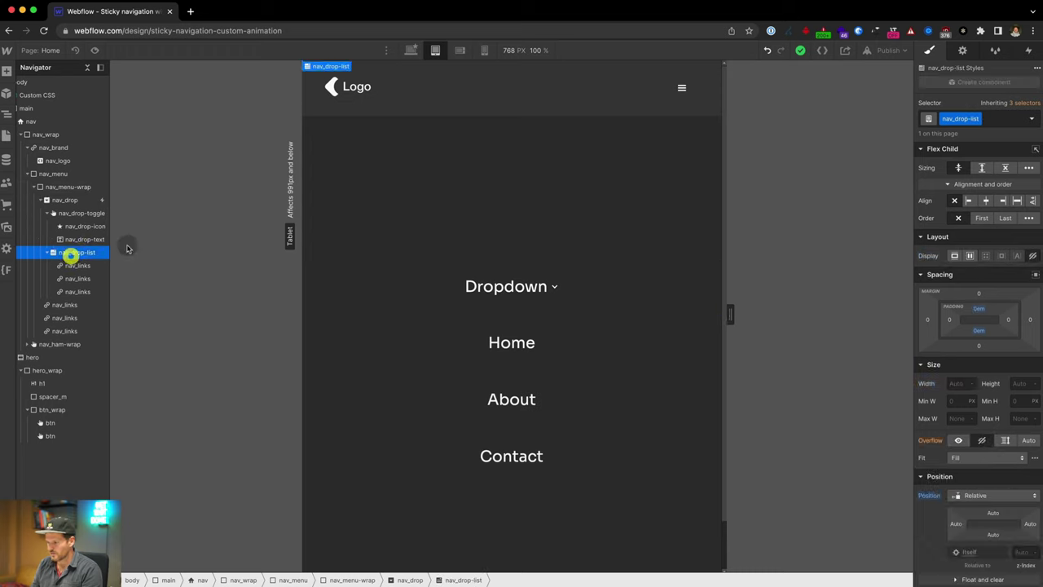
left_click(980, 304)
left_click_drag(981, 312, 982, 320)
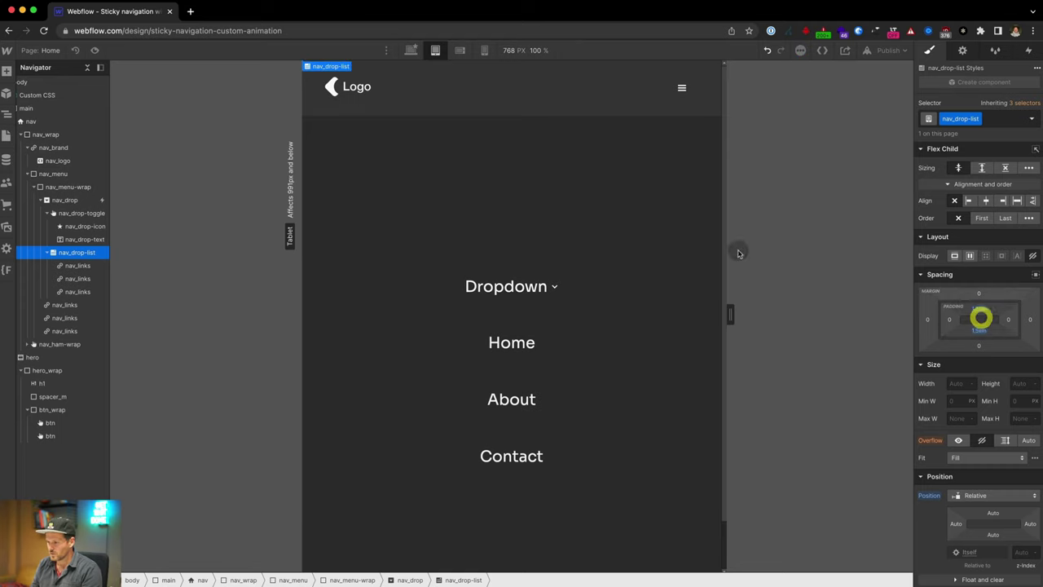
left_click(94, 50)
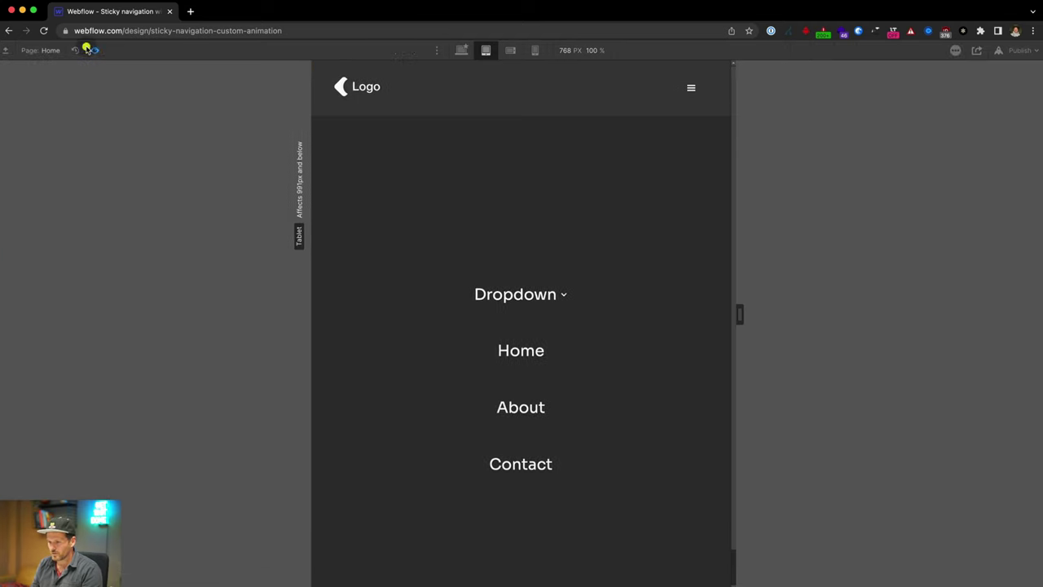
left_click(530, 299)
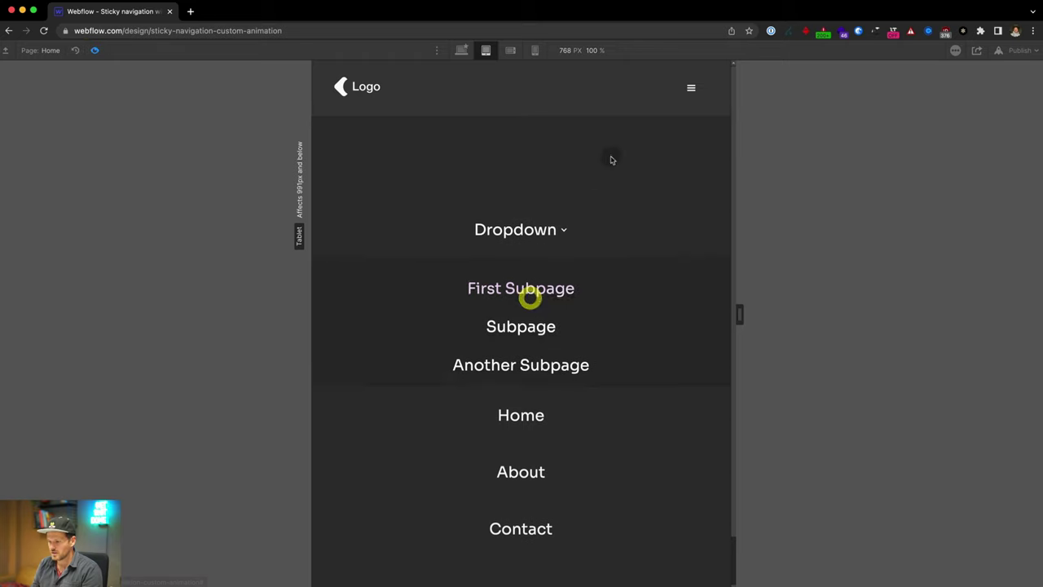
left_click(561, 228)
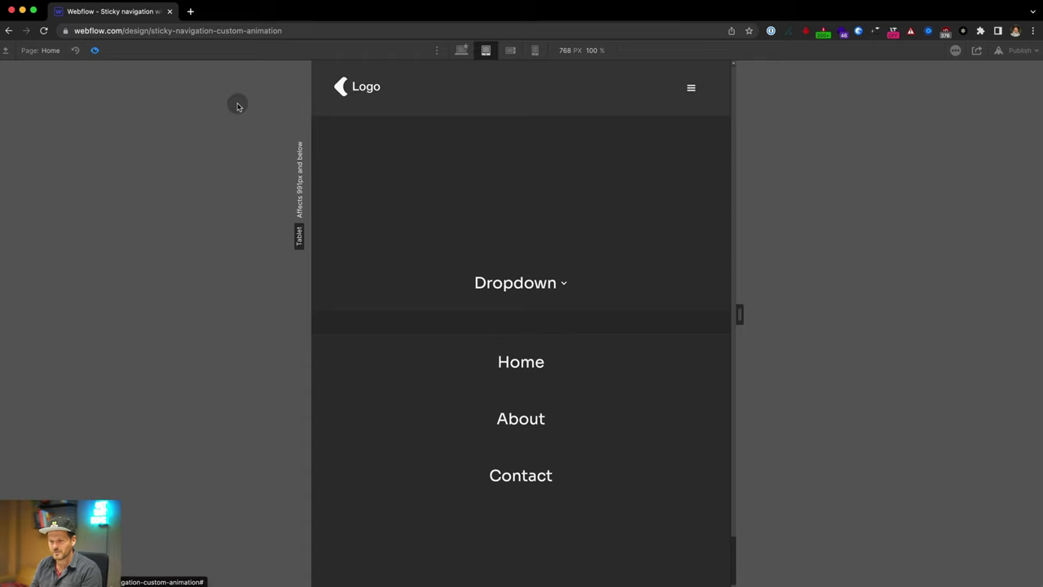
left_click(95, 53)
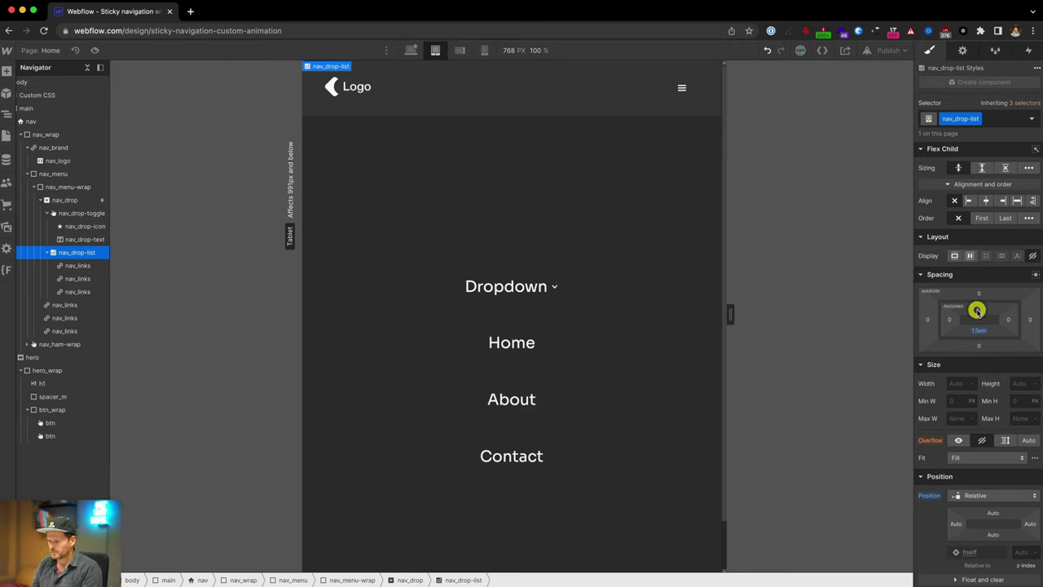
- Reset nav_drop-list's bottom padding to 0, retest the Dropdown, then select the first subpage link
left_click(979, 329, "alt")
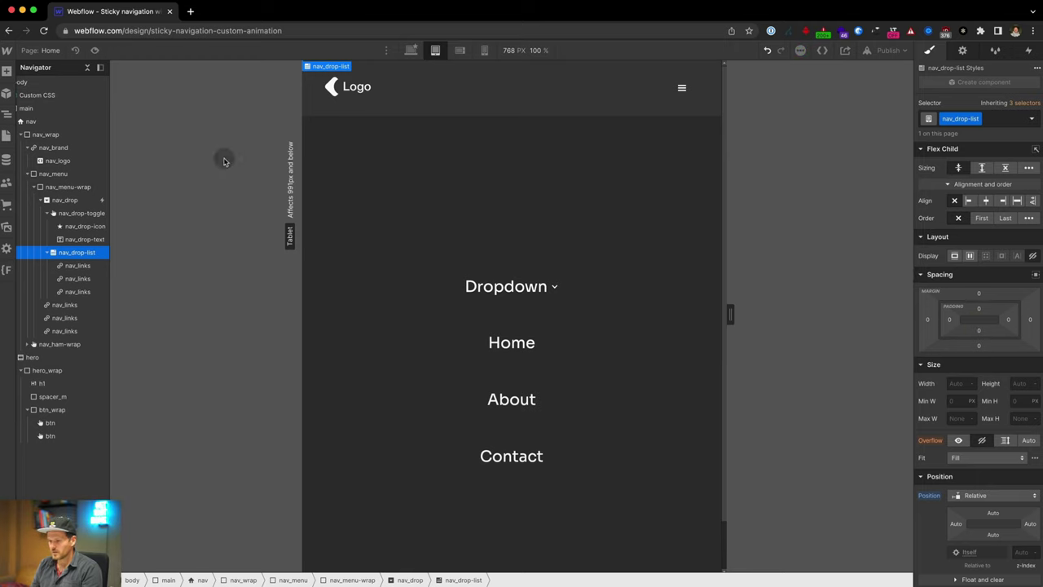
left_click(94, 51)
left_click(501, 300)
left_click(494, 241)
left_click(92, 51)
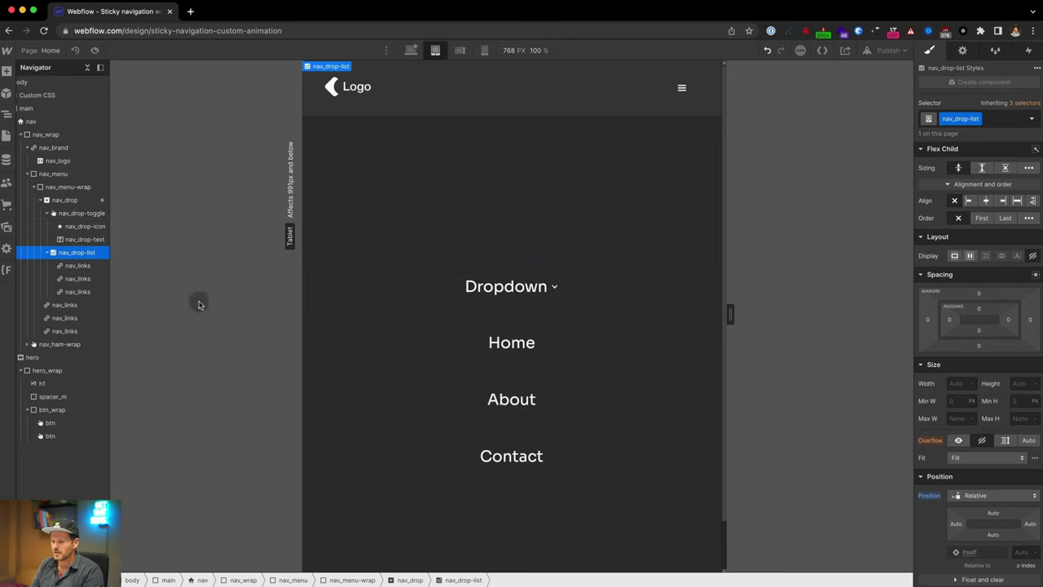
left_click(62, 270)
left_click(987, 120)
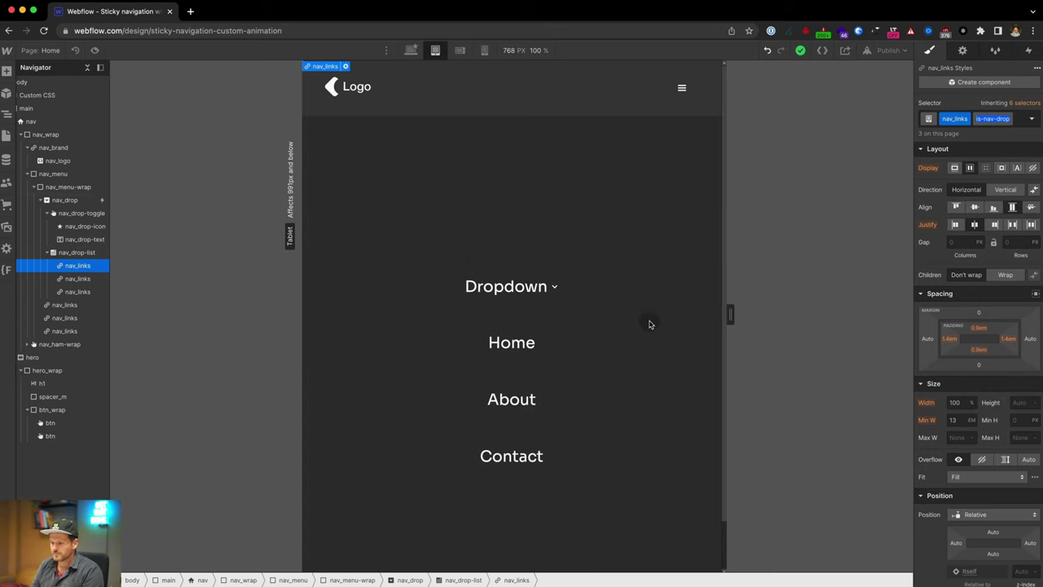
- Duplicate the nav_drop dropdown with Cmd+D to make a second Dropdown
left_click(389, 286)
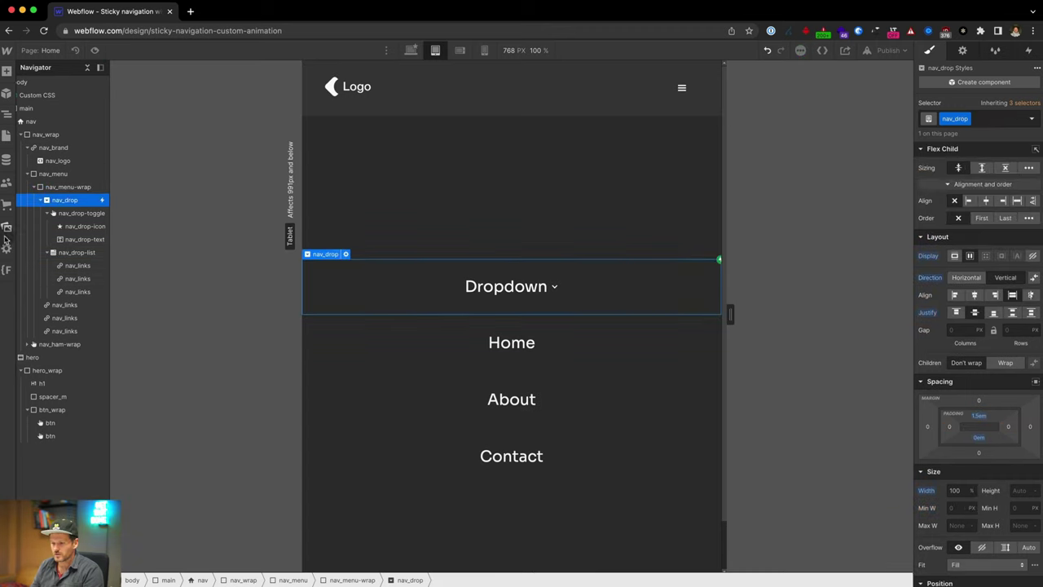
left_click(39, 202)
key("super+d")
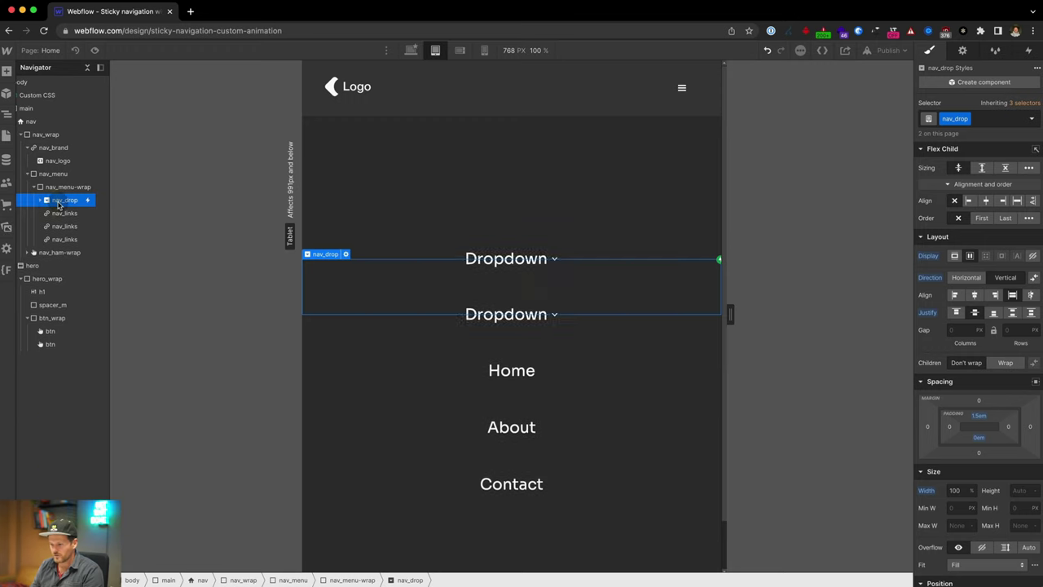
- In preview, open each Dropdown in turn to check its three subpages
left_click(95, 49)
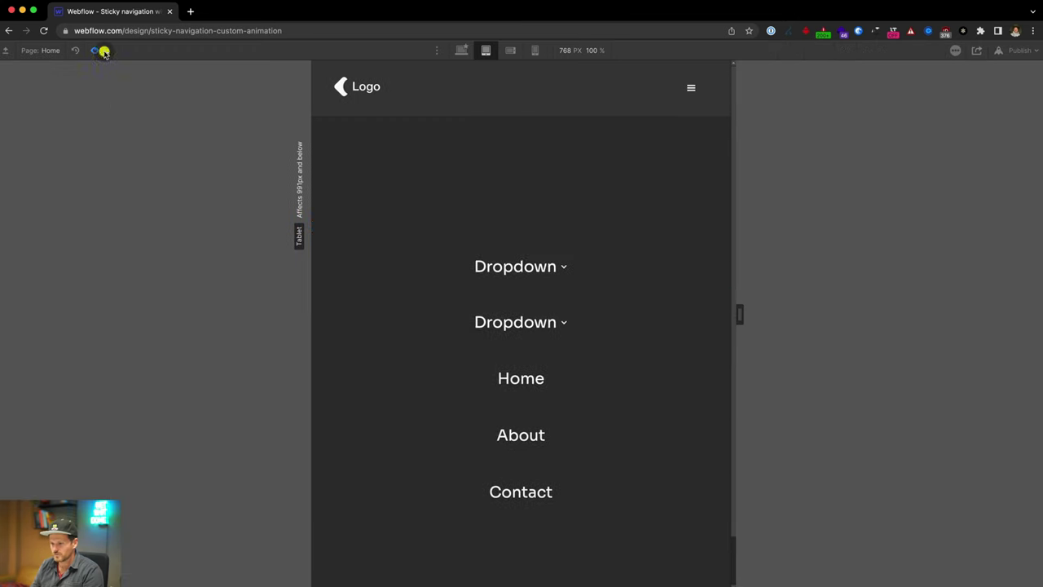
left_click(514, 260)
left_click(532, 391)
left_click(513, 210)
left_click(525, 379)
left_click(521, 209)
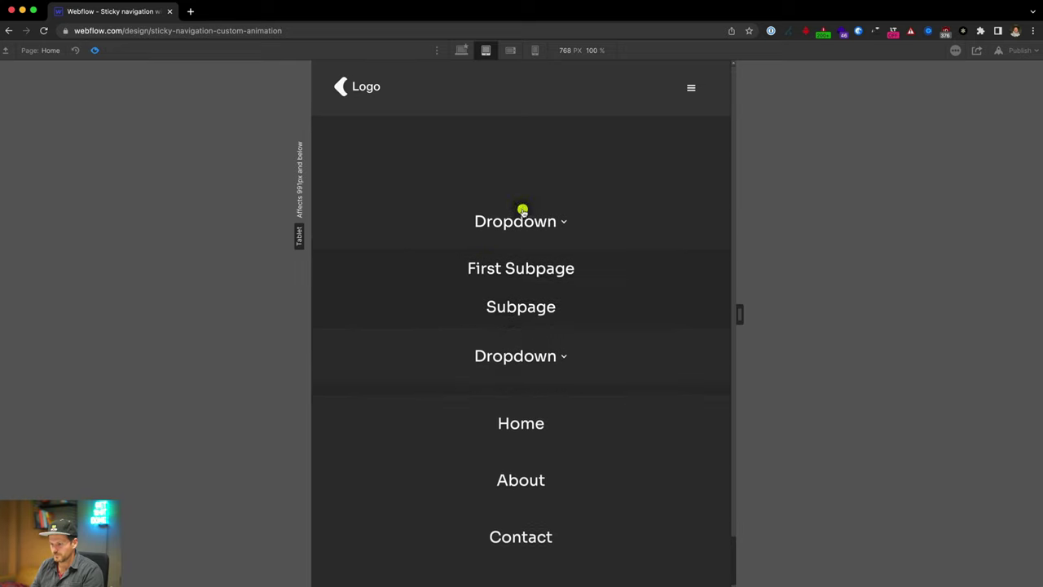
left_click(95, 50)
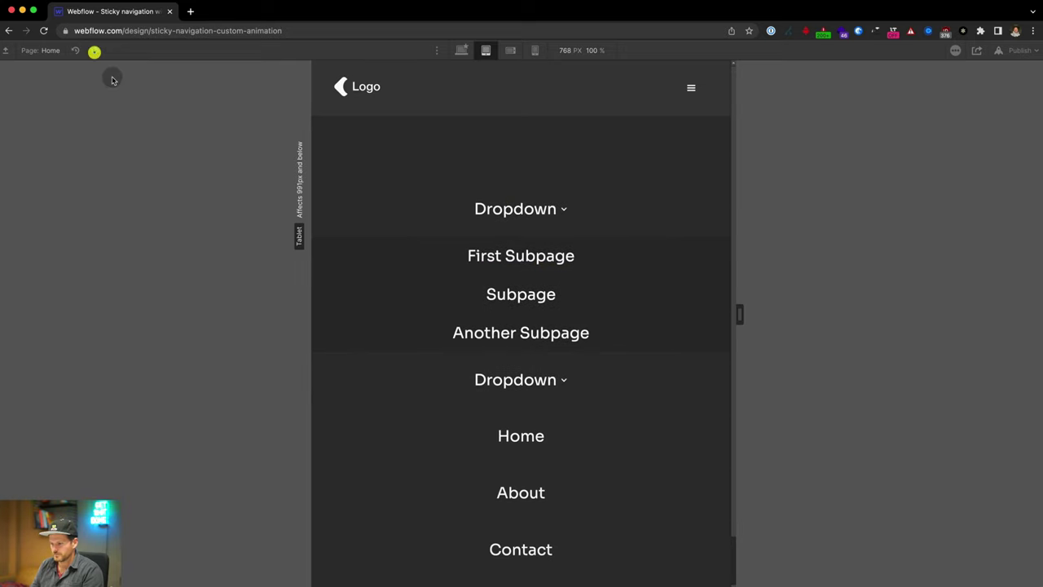
- Delete the duplicate Dropdown, then browse the LottieFiles 'hamburger icon' results to page 2
key("Delete")
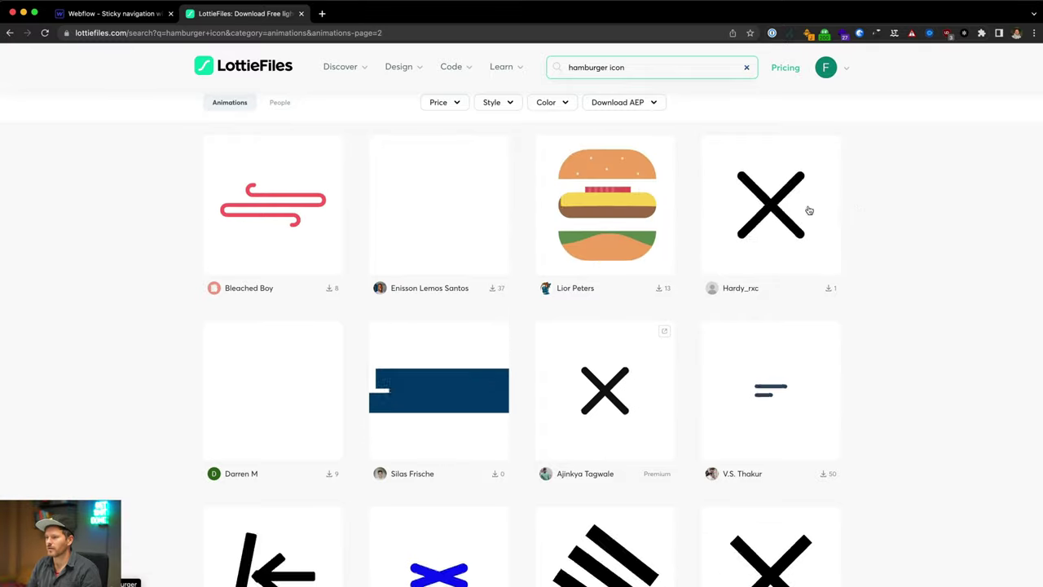
scroll(731, 269, "down", 4)
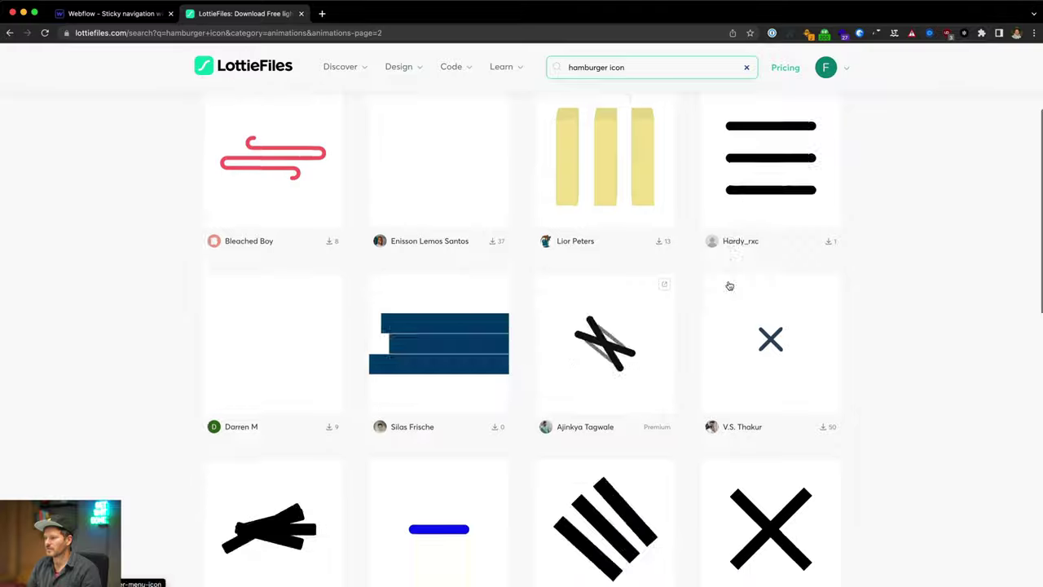
scroll(729, 284, "up", 2)
scroll(729, 285, "down", 2)
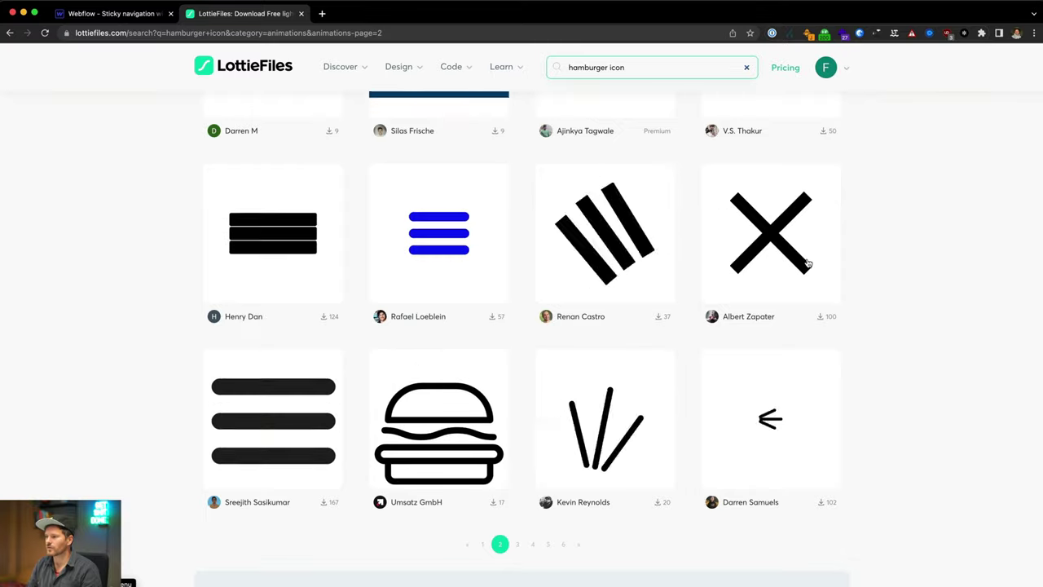
scroll(808, 262, "up", 6)
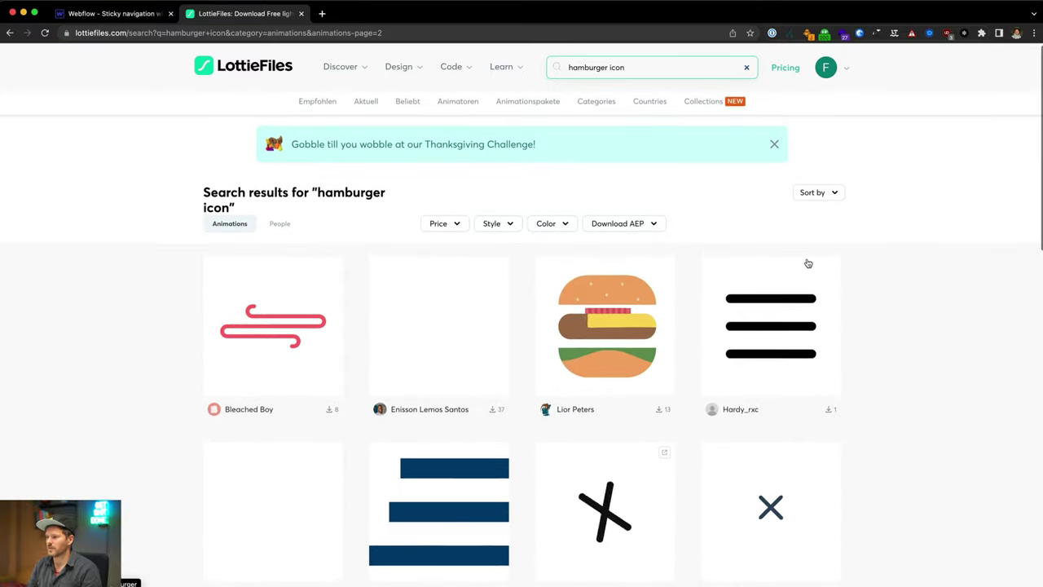
scroll(801, 310, "down", 2)
scroll(802, 312, "down", 1)
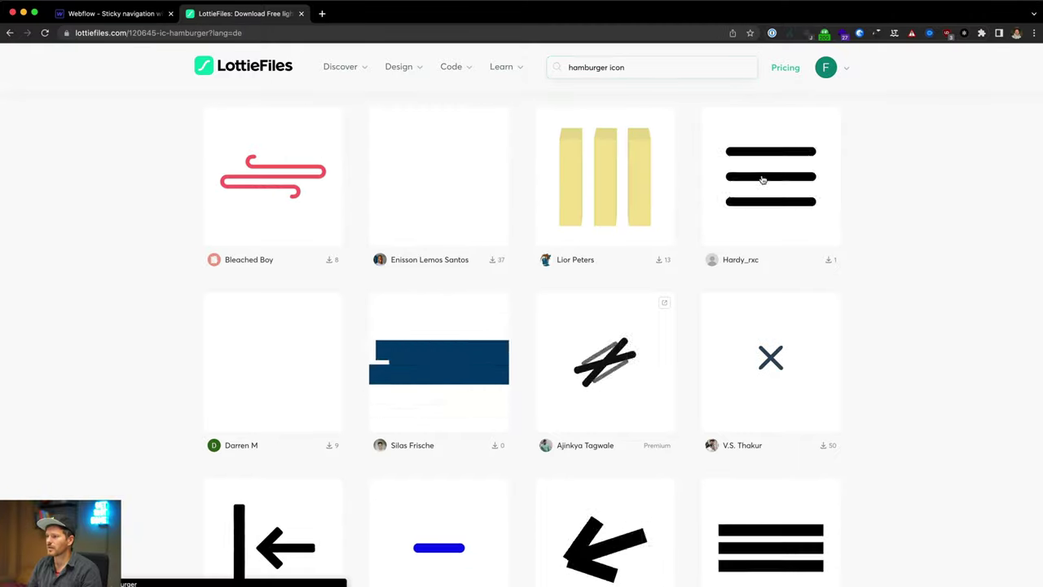
- Open the ic_hamburger animation and launch its Edit Layer Colors editor
left_click(764, 175)
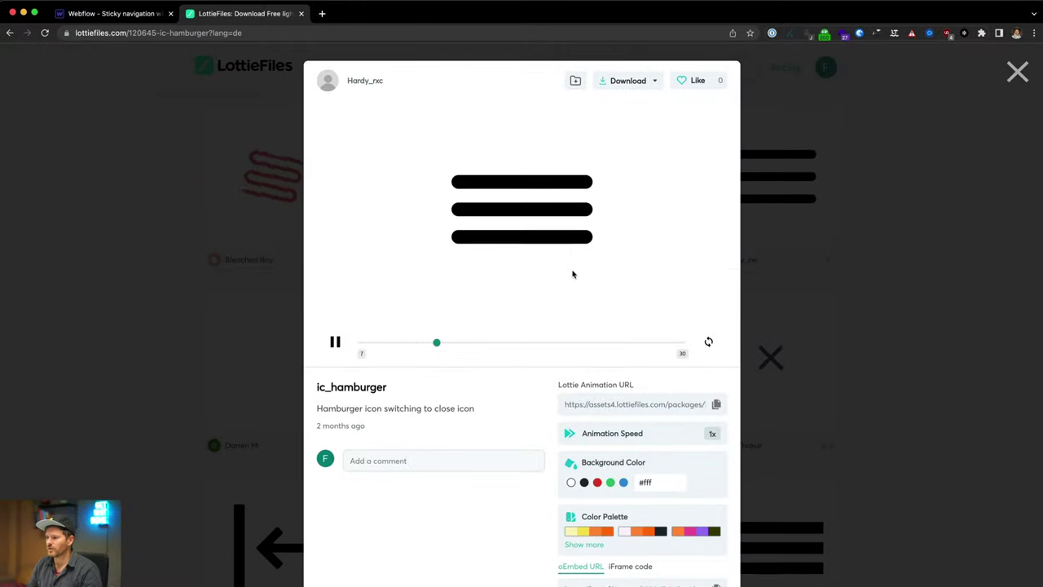
scroll(573, 273, "down", 4)
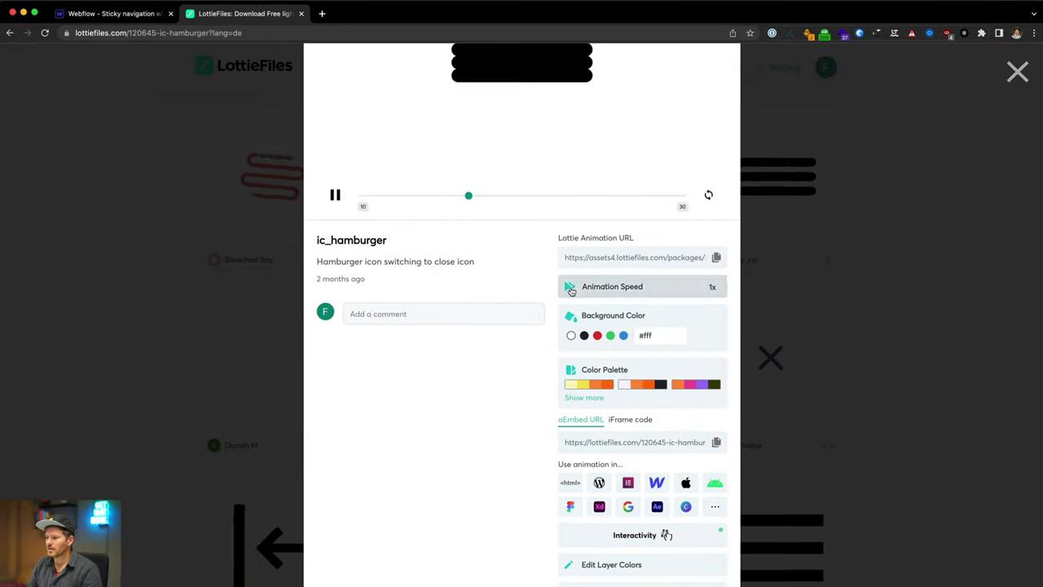
scroll(594, 367, "down", 2)
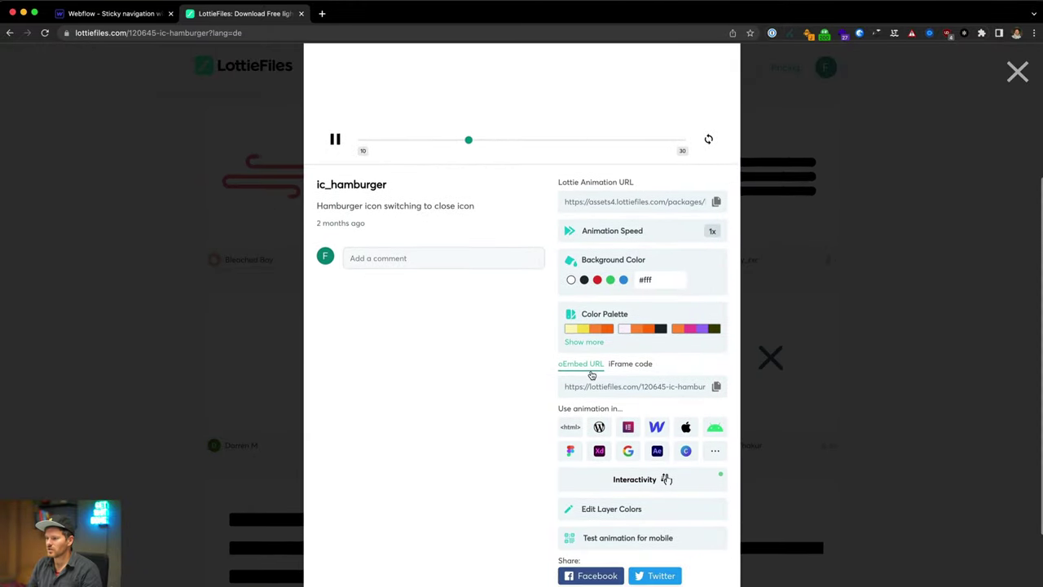
left_click(590, 508)
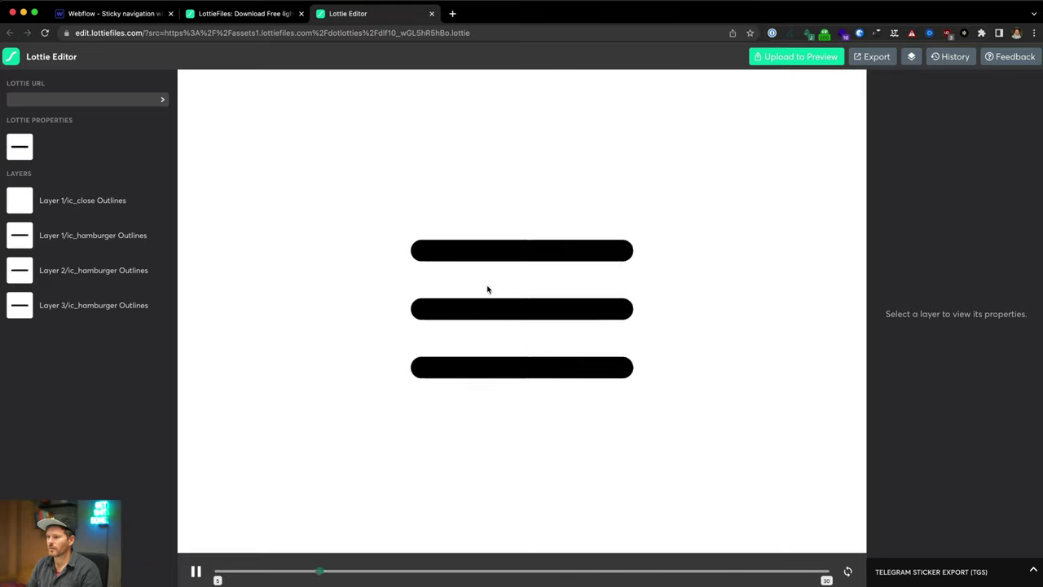
- Set the first layer's colour to hex fff, apply the update, and close the editor tab
left_click(91, 235)
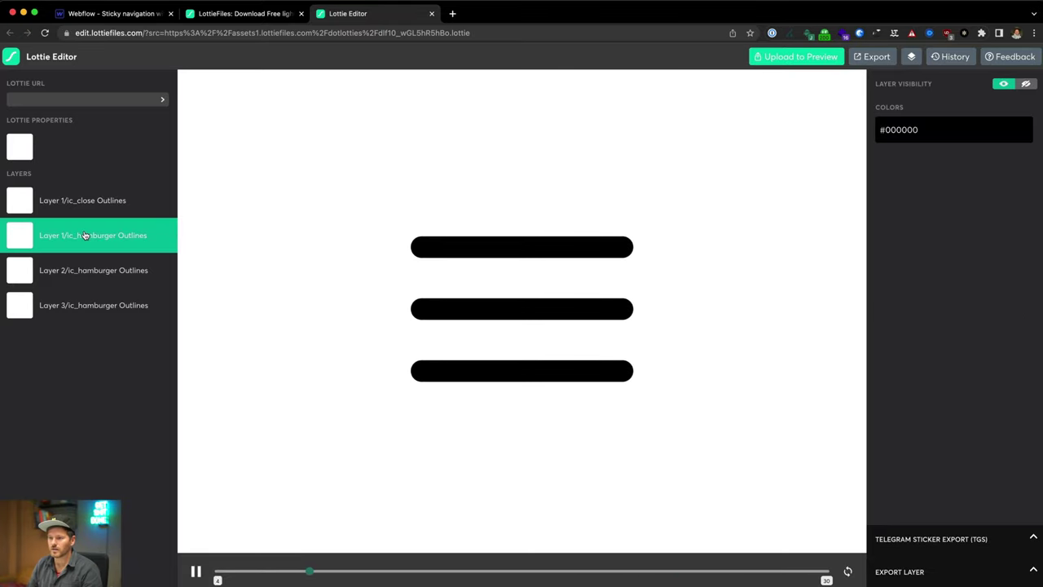
left_click(917, 132)
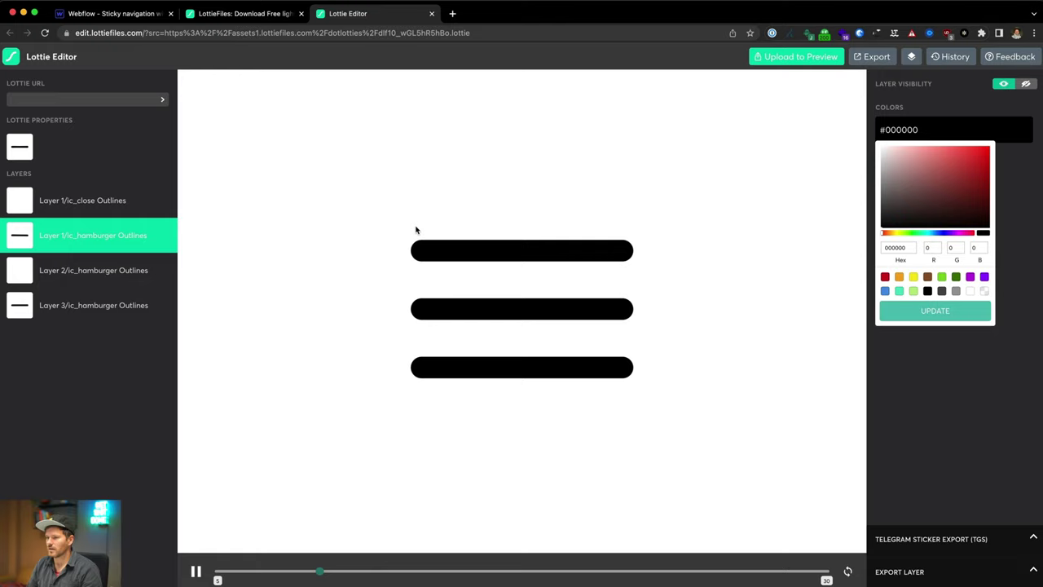
double_click(895, 247)
type("fff")
key("Tab")
left_click(921, 315)
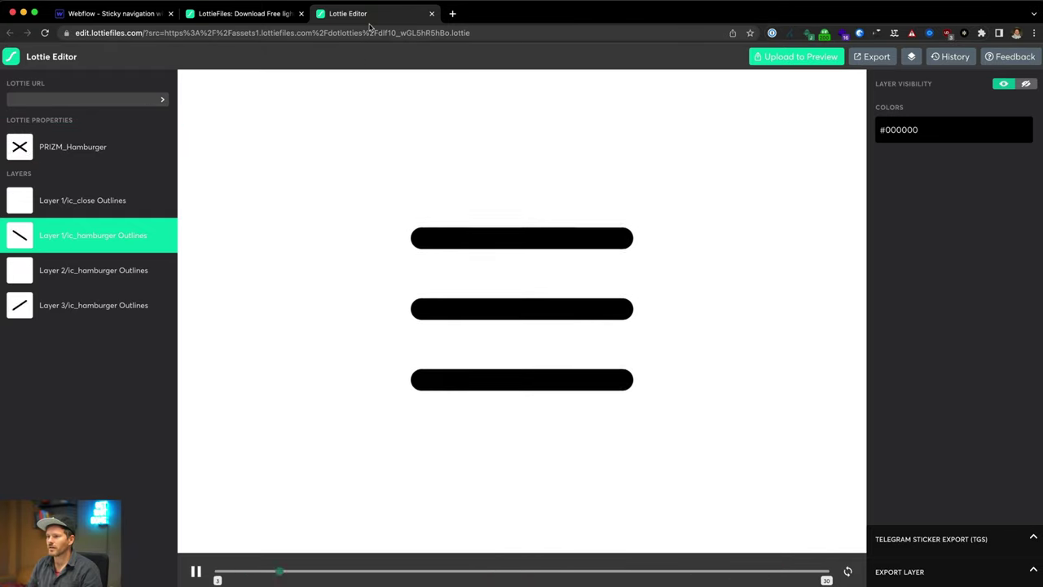
left_click(431, 13)
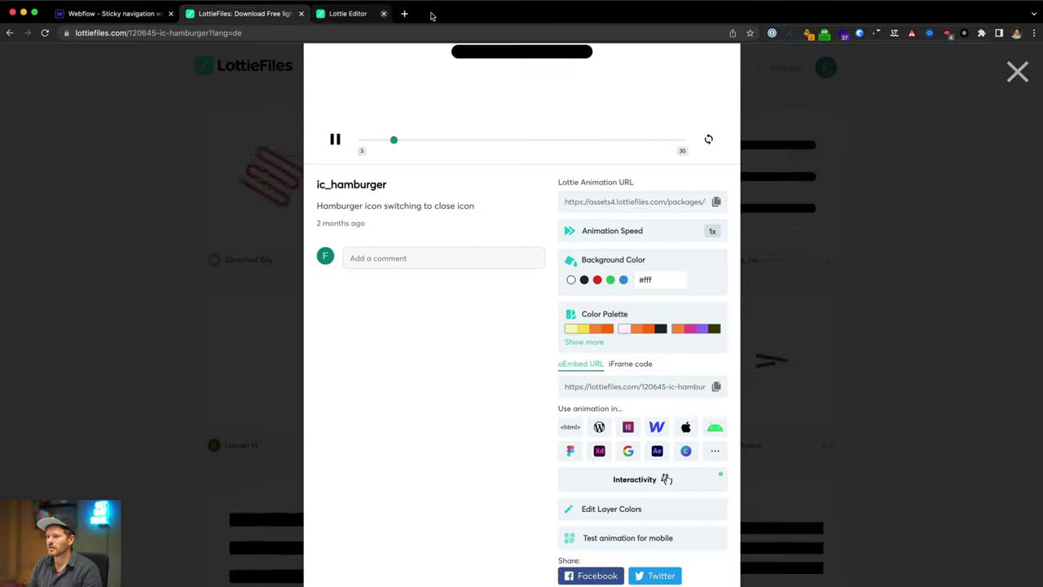
- Back in Webflow, insert a Lottie Animation element inside nav_ham-wrap
left_click(301, 13)
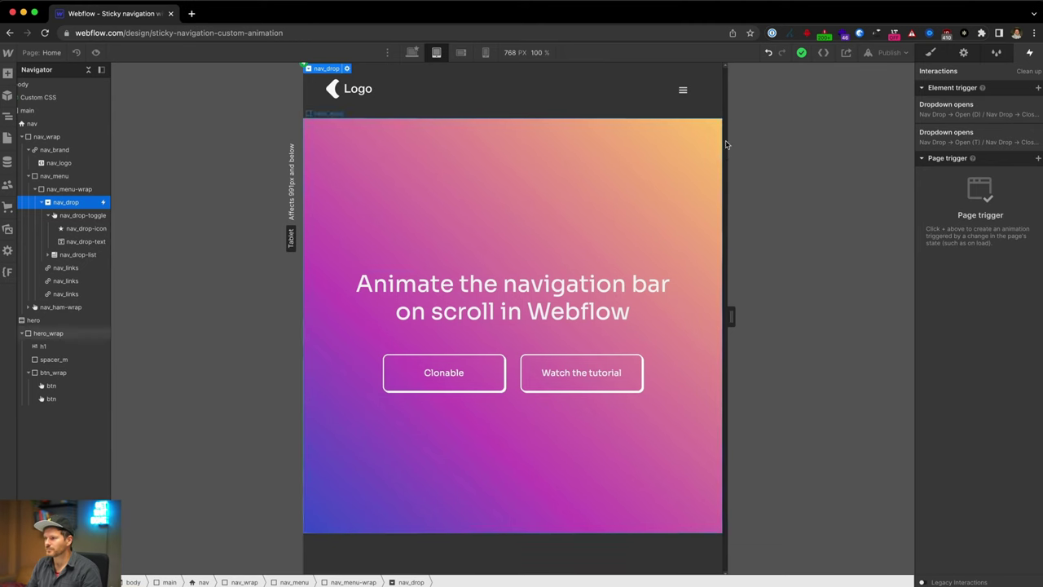
left_click(683, 90)
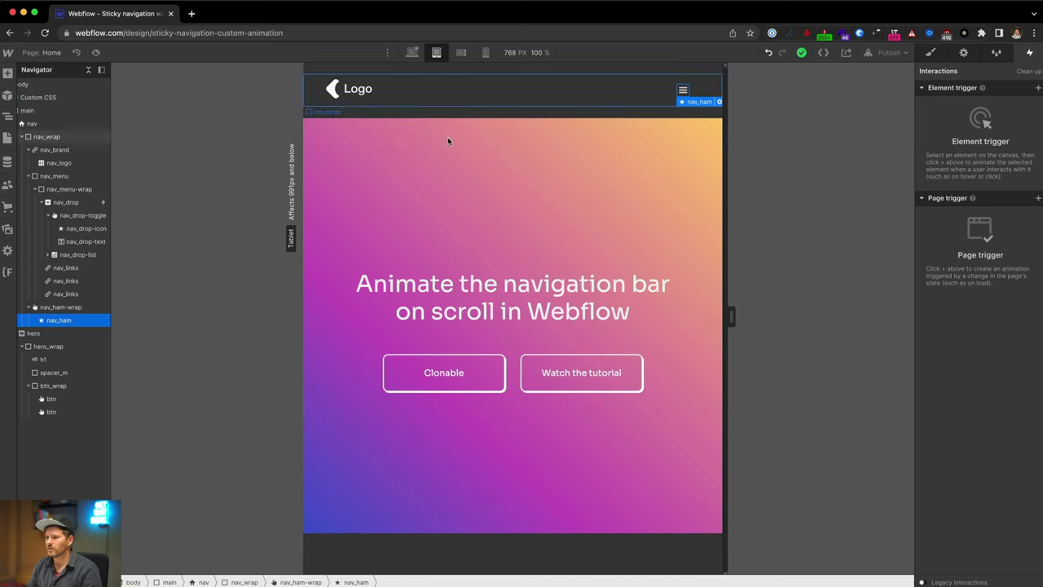
left_click(72, 307)
key("super+e")
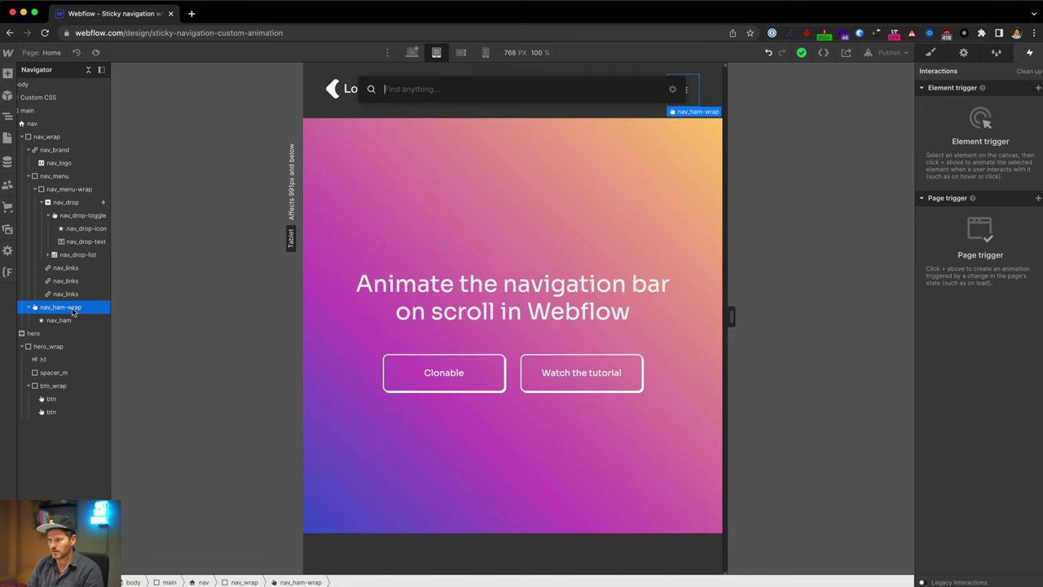
type("lott")
key("Return")
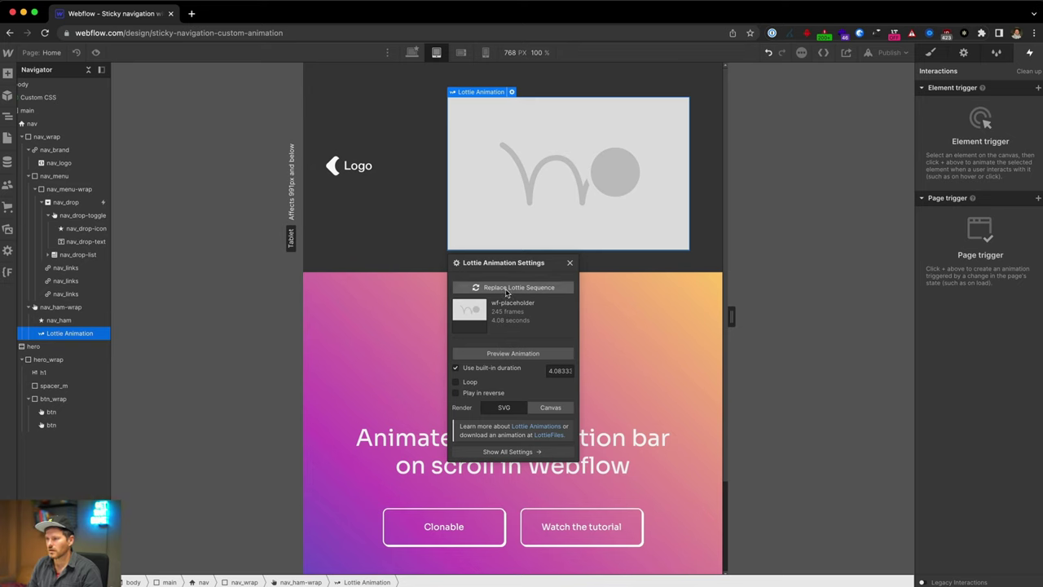
- Replace the placeholder animation with an uploaded nav_ham.json Lottie file
left_click(507, 290)
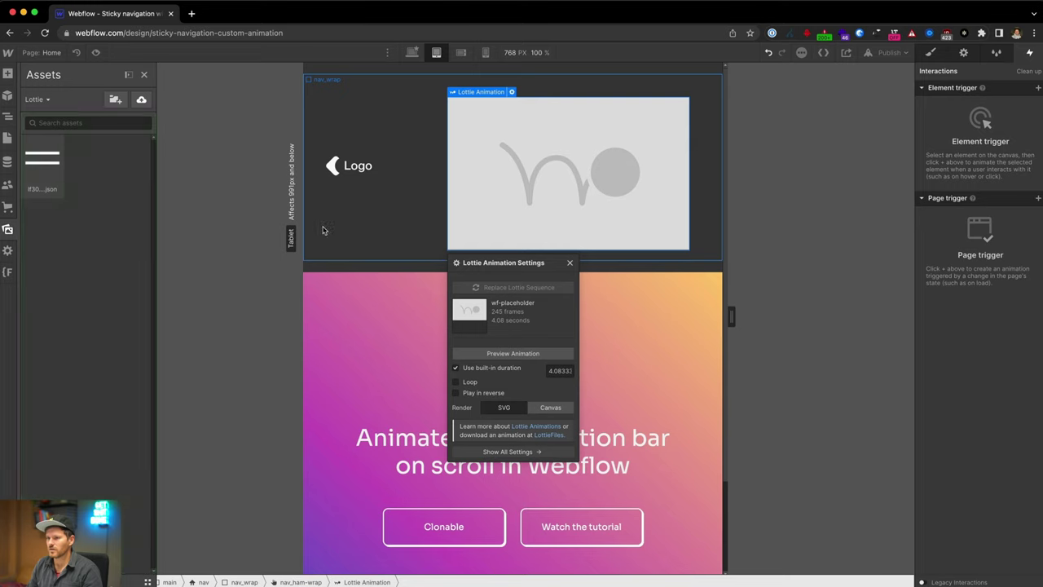
left_click(141, 99)
left_click(449, 231)
double_click(449, 232)
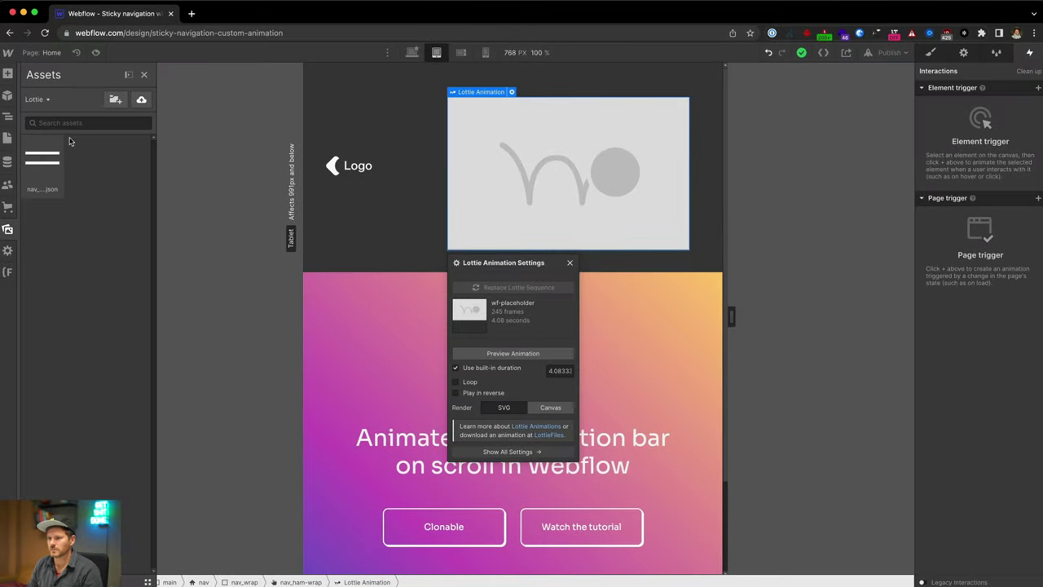
left_click(48, 154)
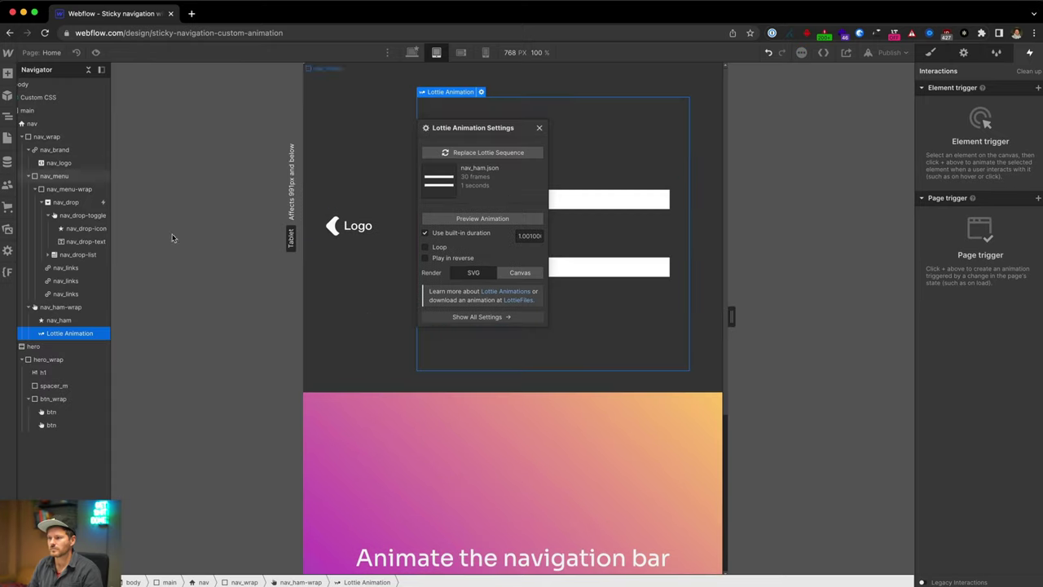
left_click(539, 128)
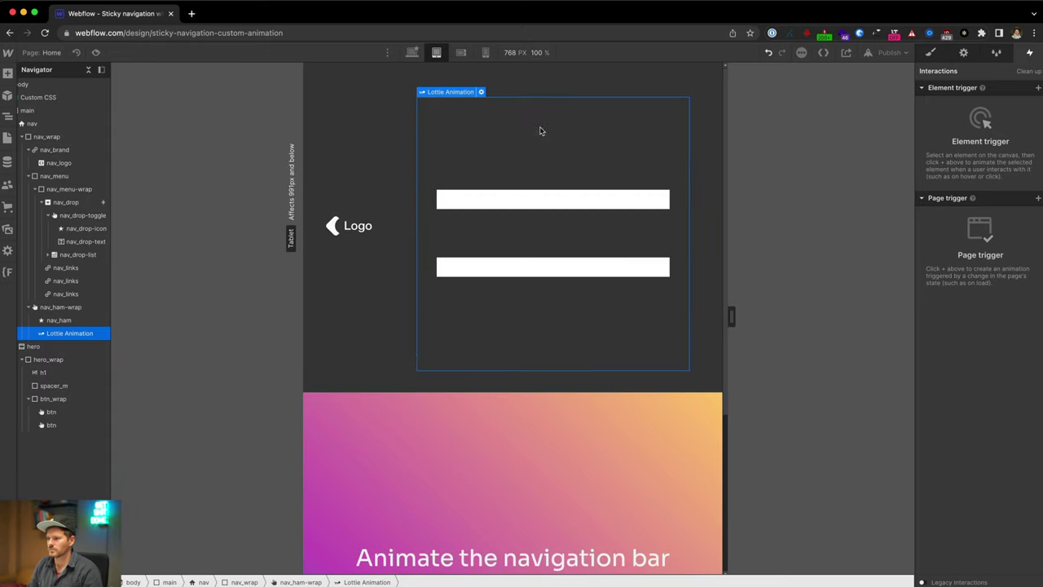
- Delete the old nav_ham hamburger element, checking desktop then tablet layouts
left_click(59, 320)
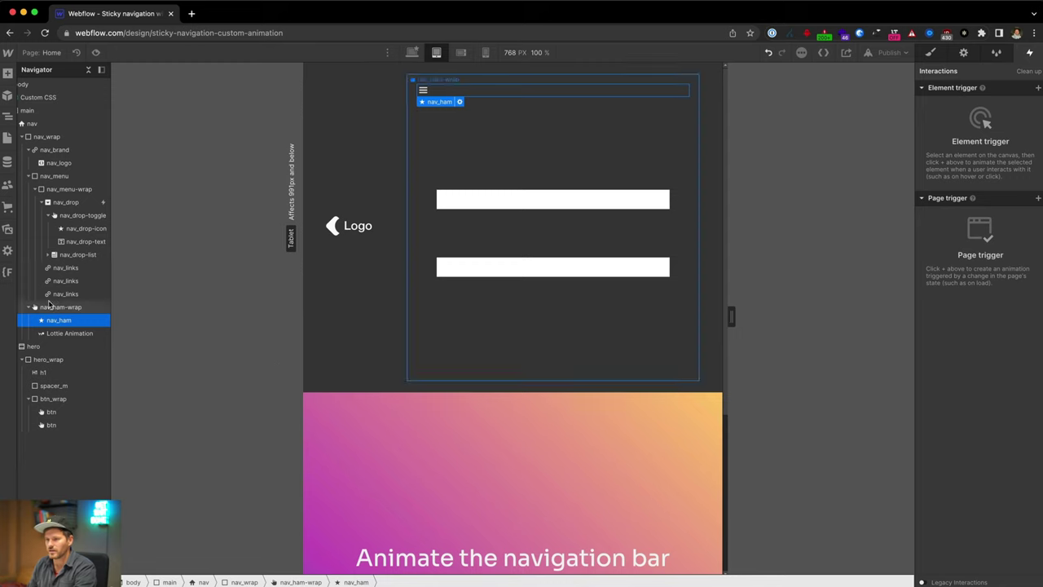
key("Delete")
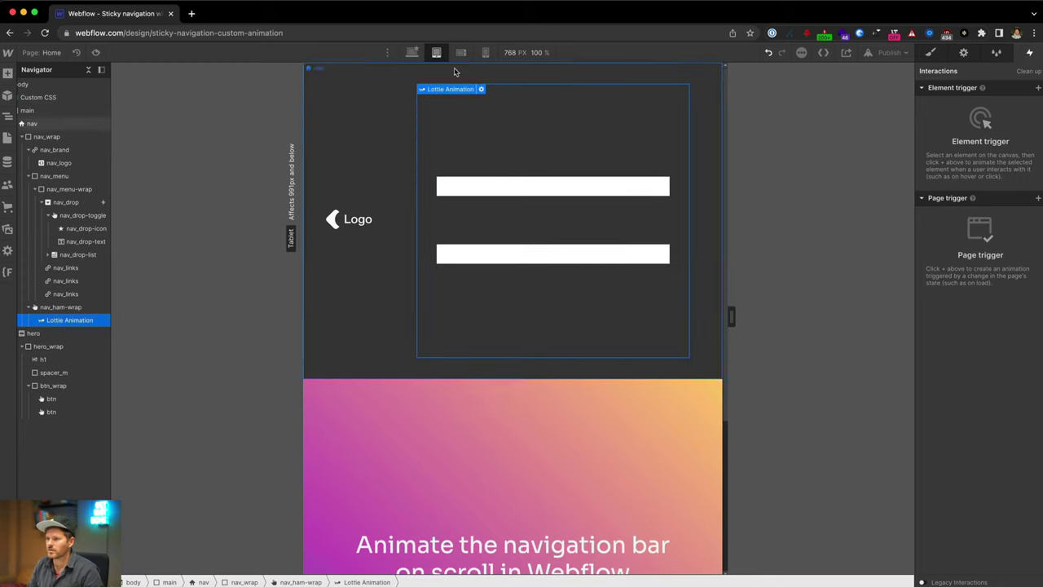
left_click(412, 52)
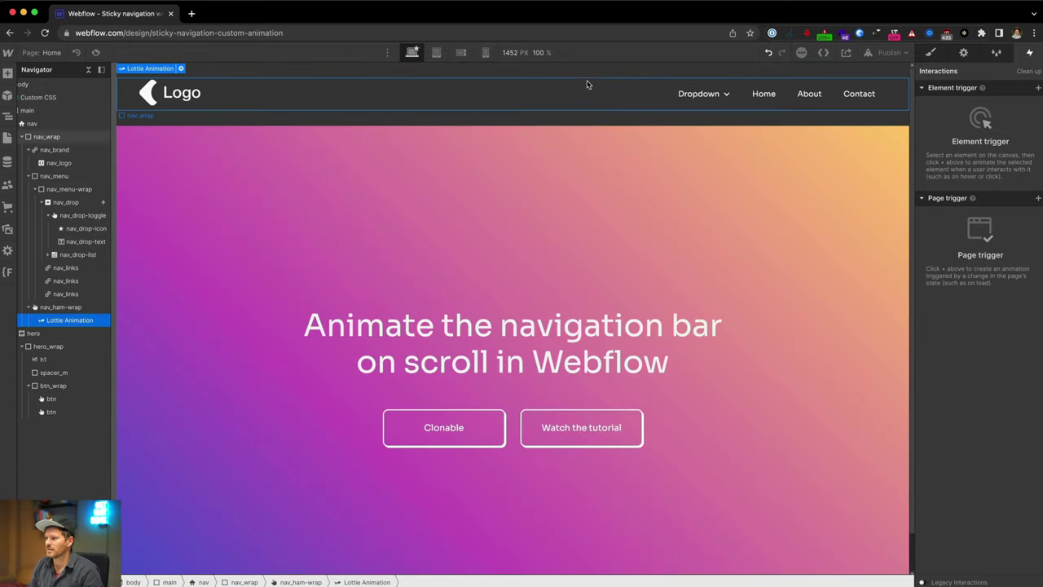
left_click(437, 52)
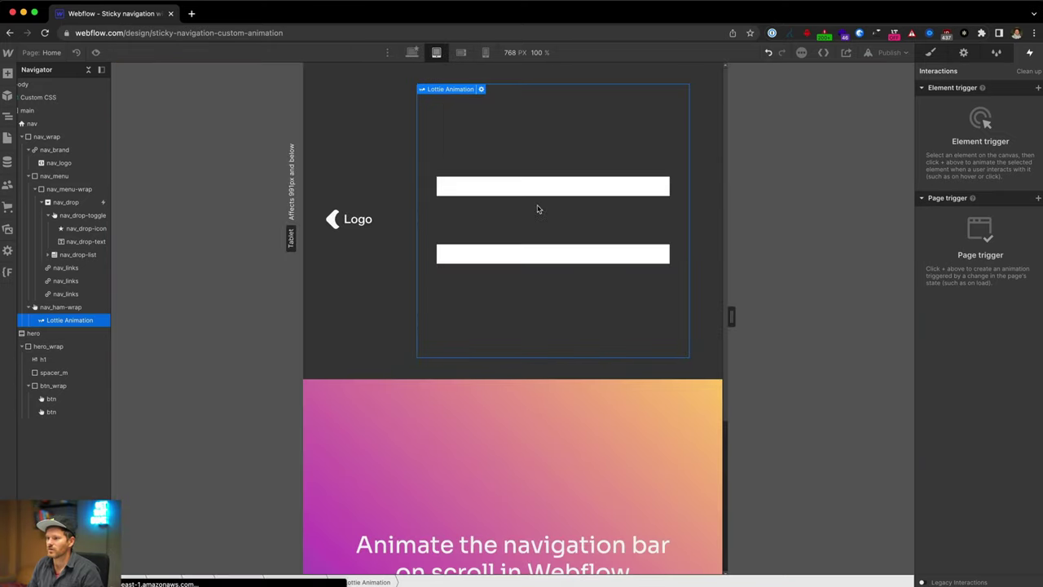
- Give the Lottie animation the class nav_ham
left_click(930, 54)
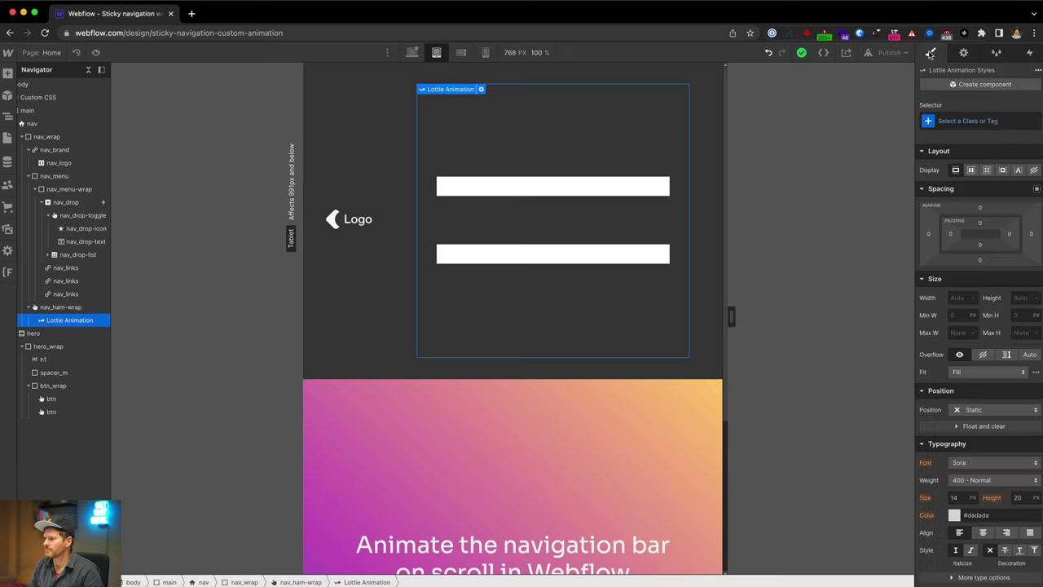
left_click(1010, 137)
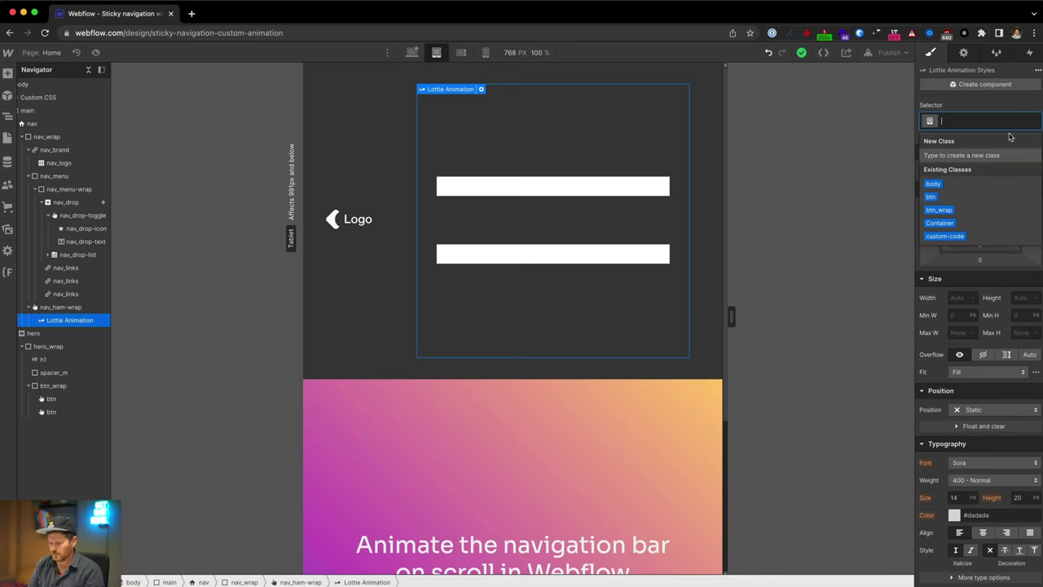
type("nav_ham")
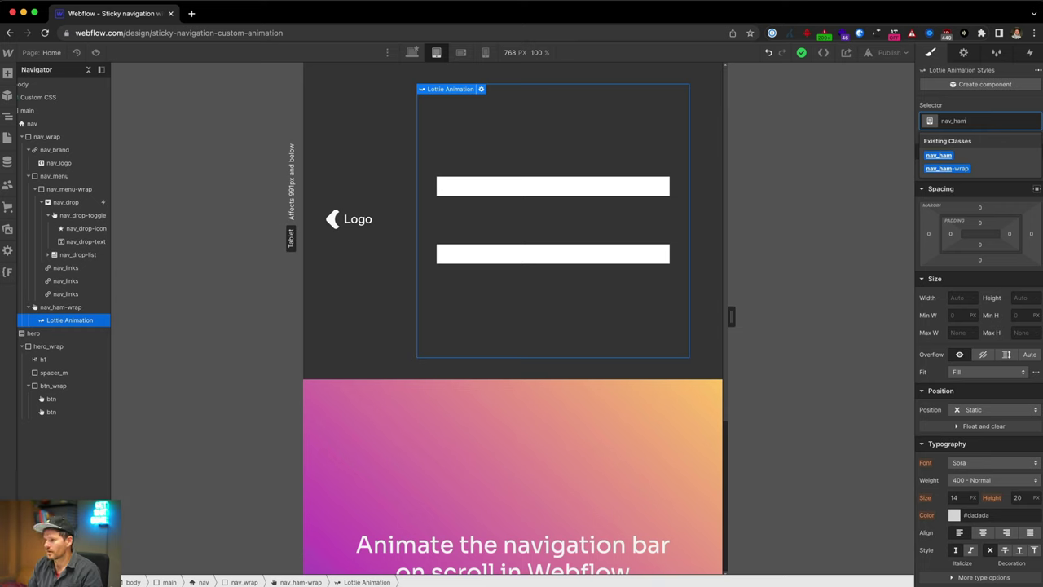
key("Return")
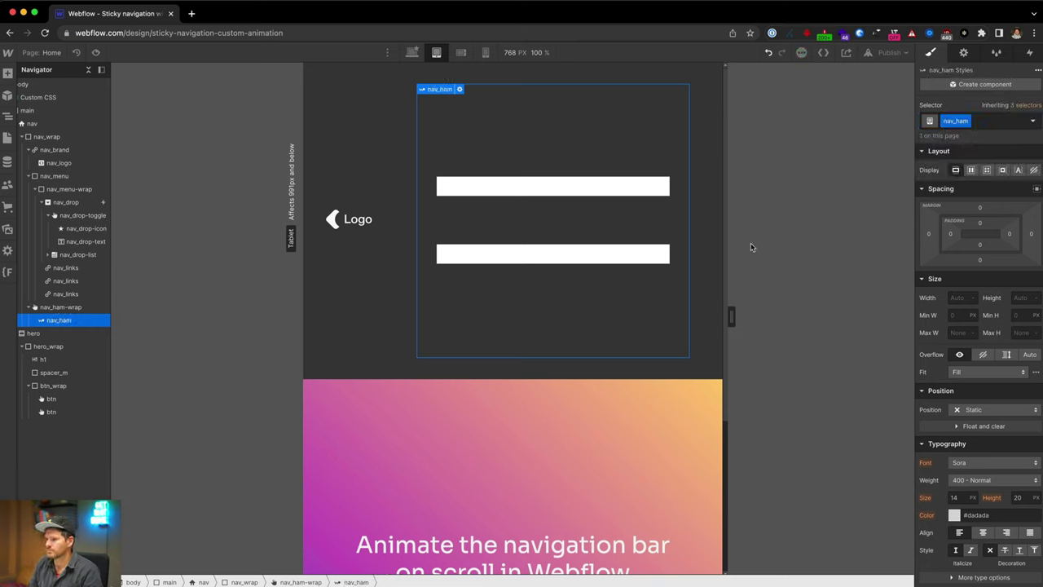
- Set the nav_ham width, adjusting from 3em down to 1.3em
left_click(959, 297)
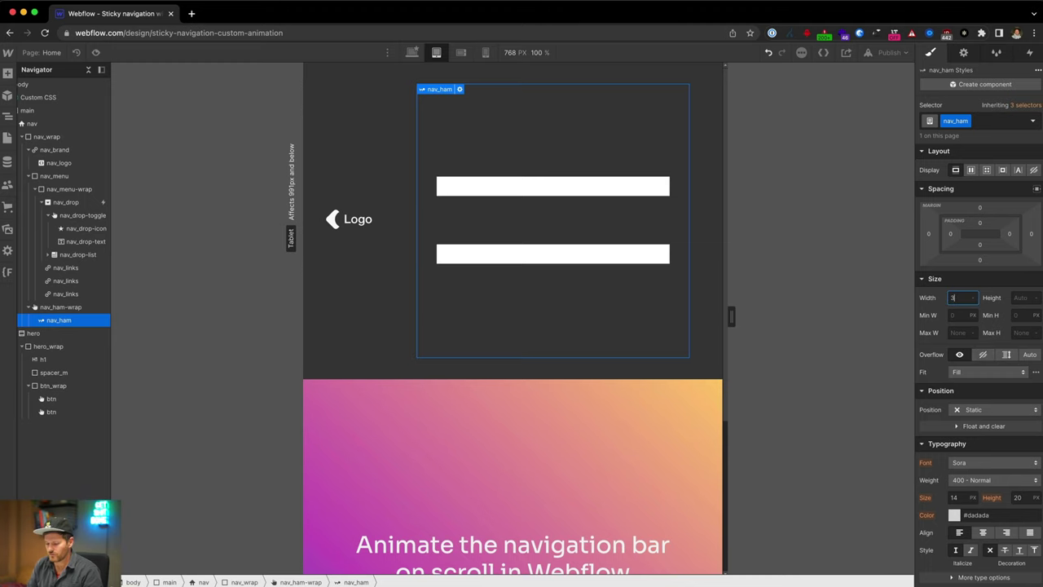
type("3em")
key("Return")
key("Down")
key("Down")
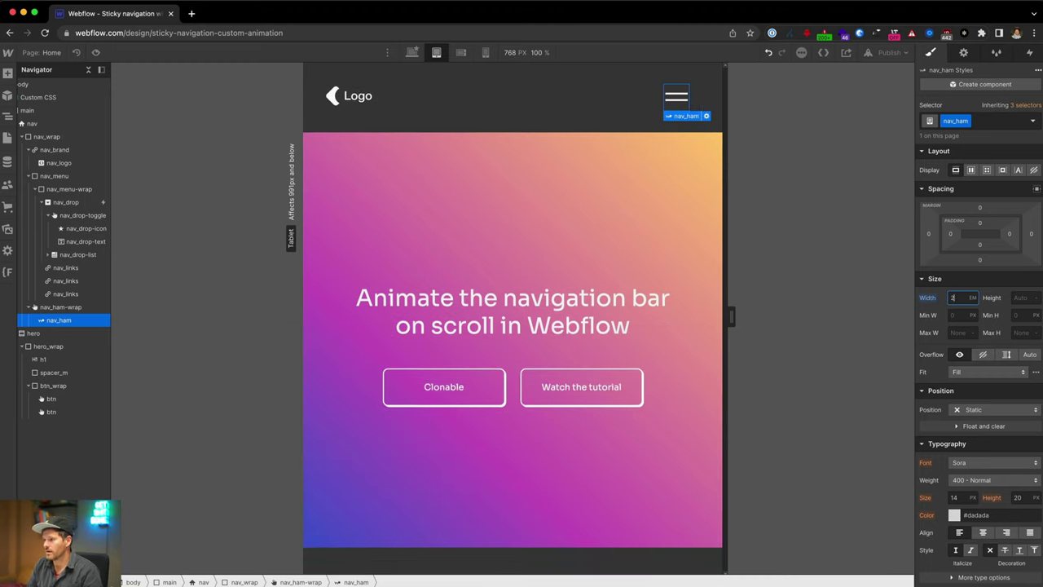
key("alt+Up")
key("alt+Up")
key("alt+Up")
key("alt+Up")
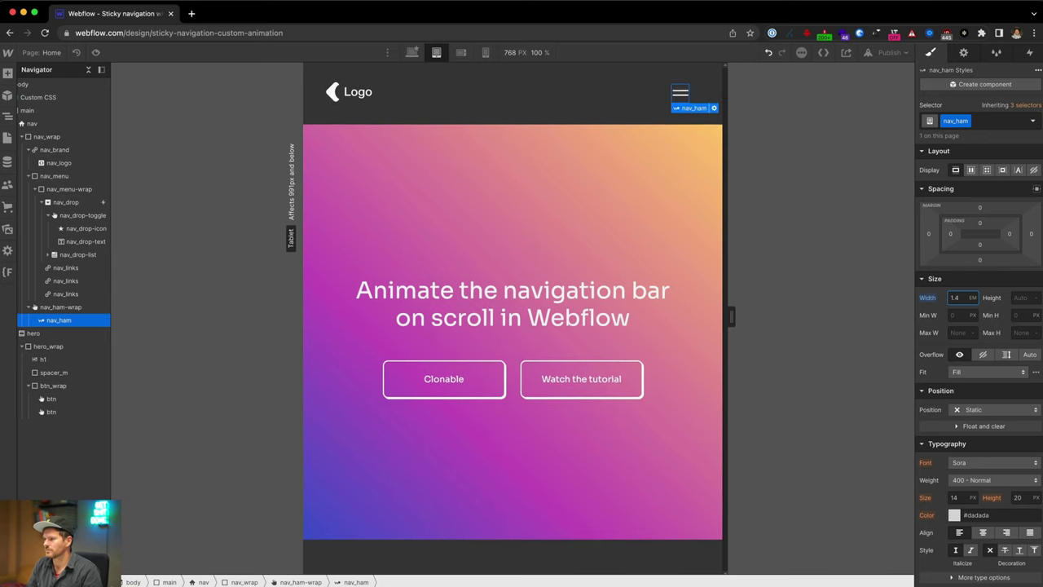
key("alt+Down")
key("alt+Down")
key("alt+Up")
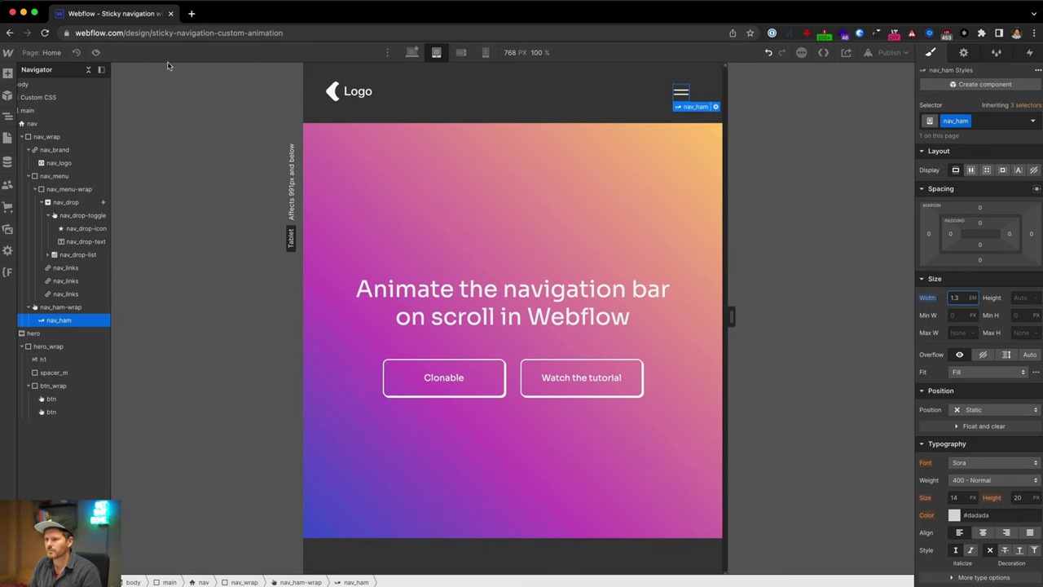
- Preview the page to check the new Lottie hamburger icon
left_click(96, 53)
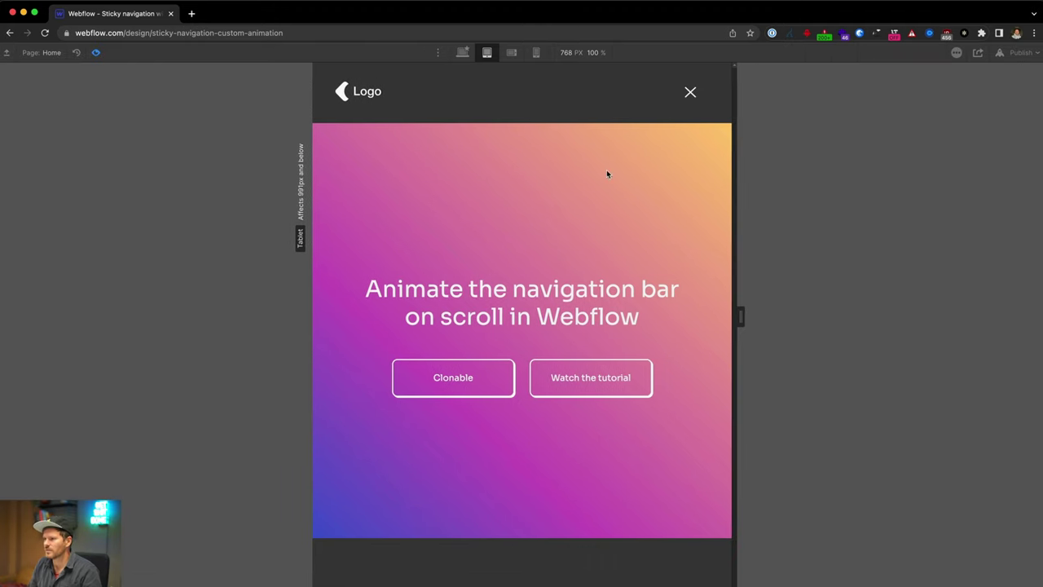
left_click(96, 52)
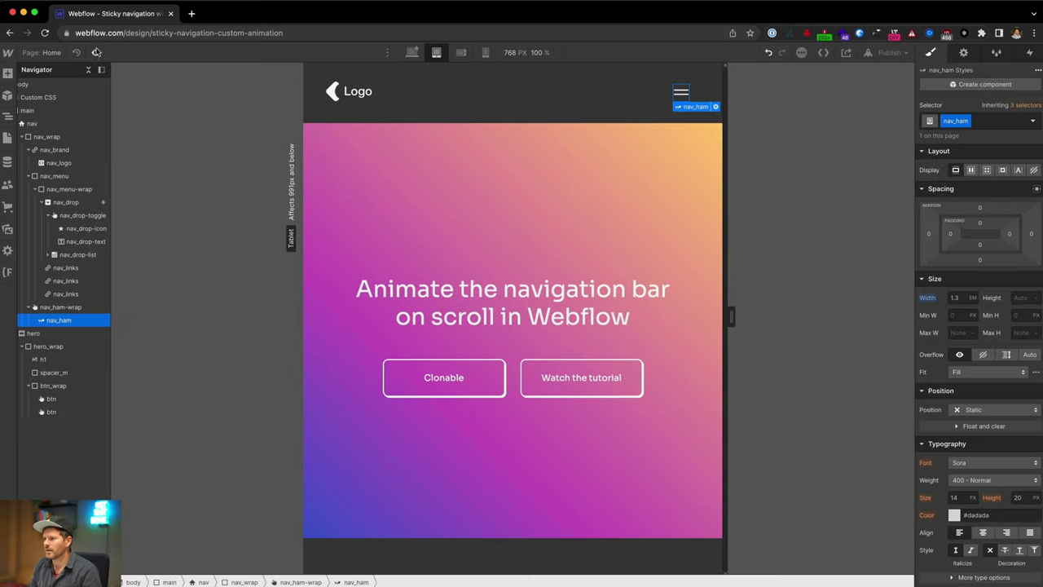
left_click(95, 53)
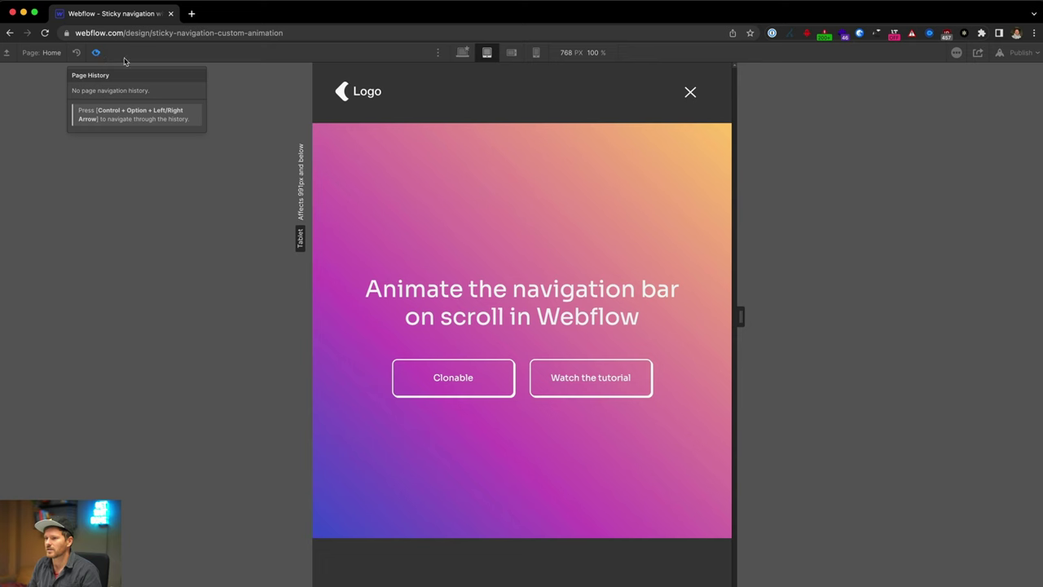
- Add a Mouse click (tap) trigger to nav_ham with Desktop unchecked
left_click(96, 51)
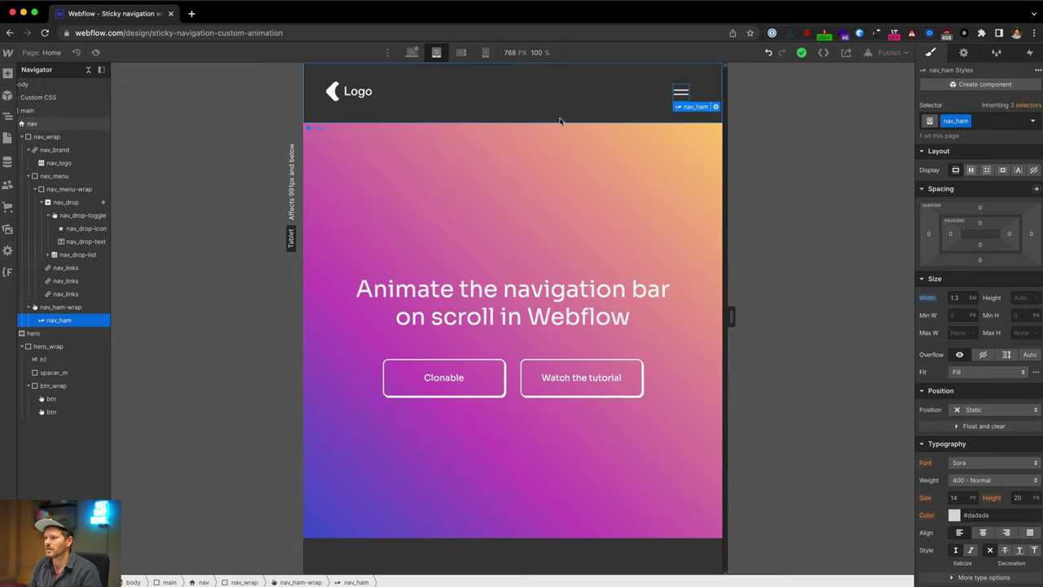
left_click(1029, 54)
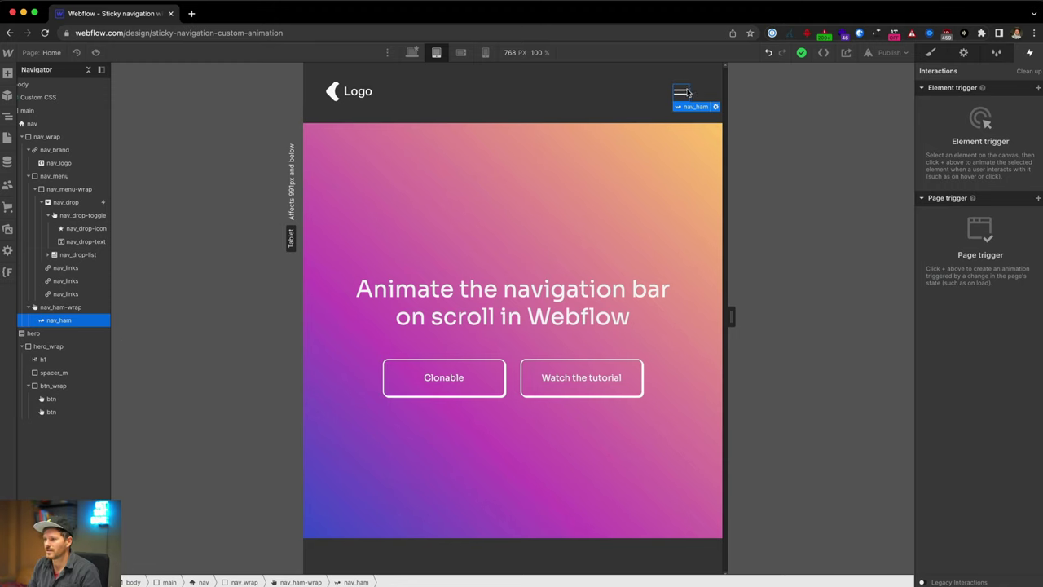
left_click(1038, 89)
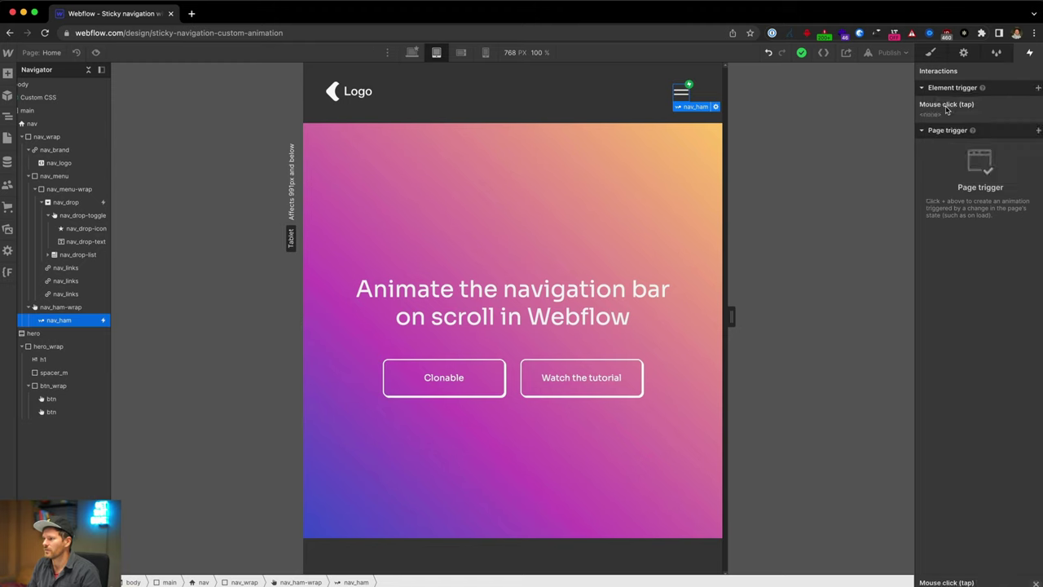
left_click(950, 106)
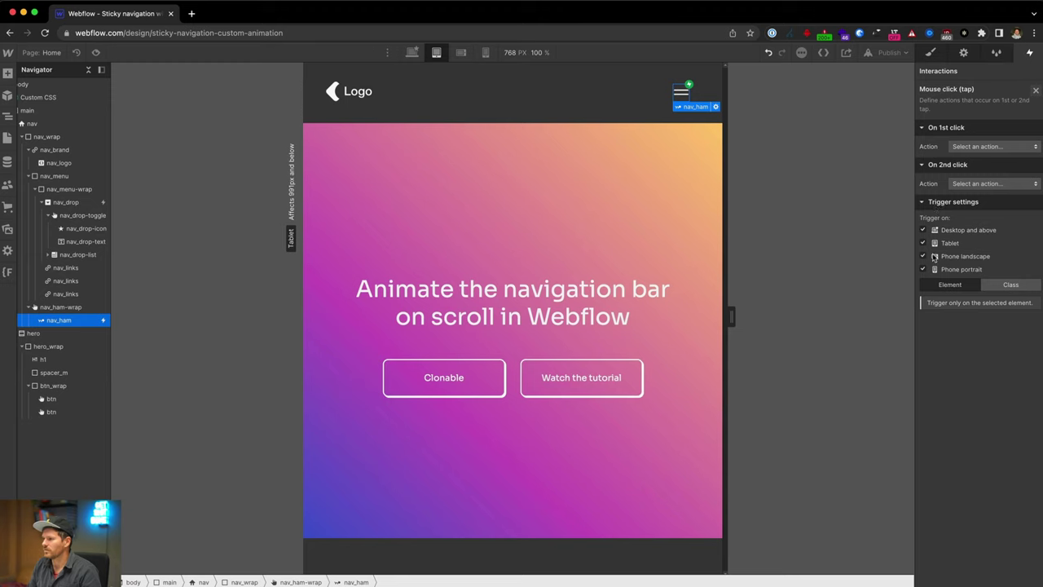
left_click(924, 231)
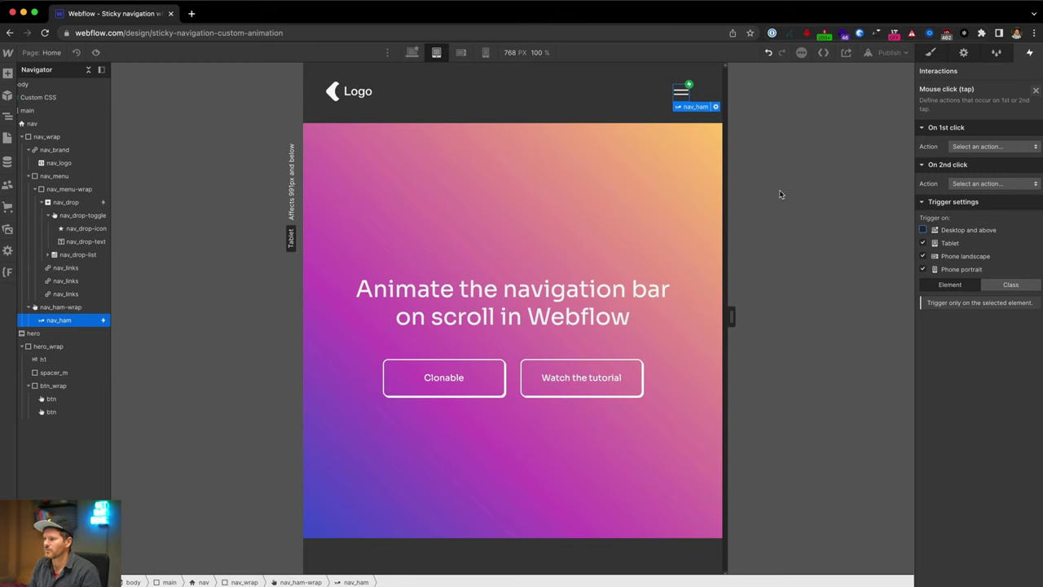
- Make the first click start an animation and create a new timed animation named 'Na…'
left_click(1018, 146)
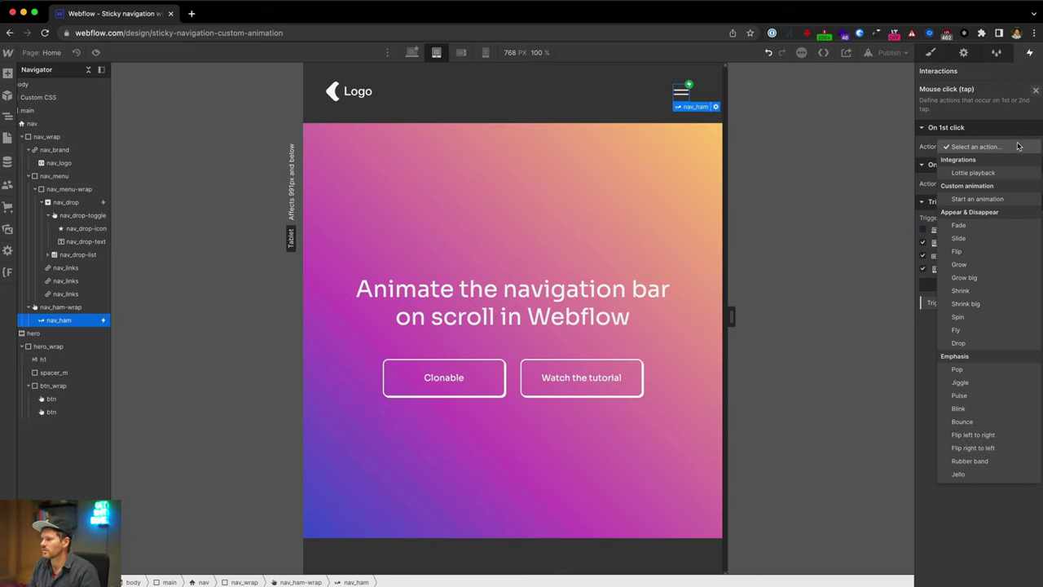
left_click(989, 173)
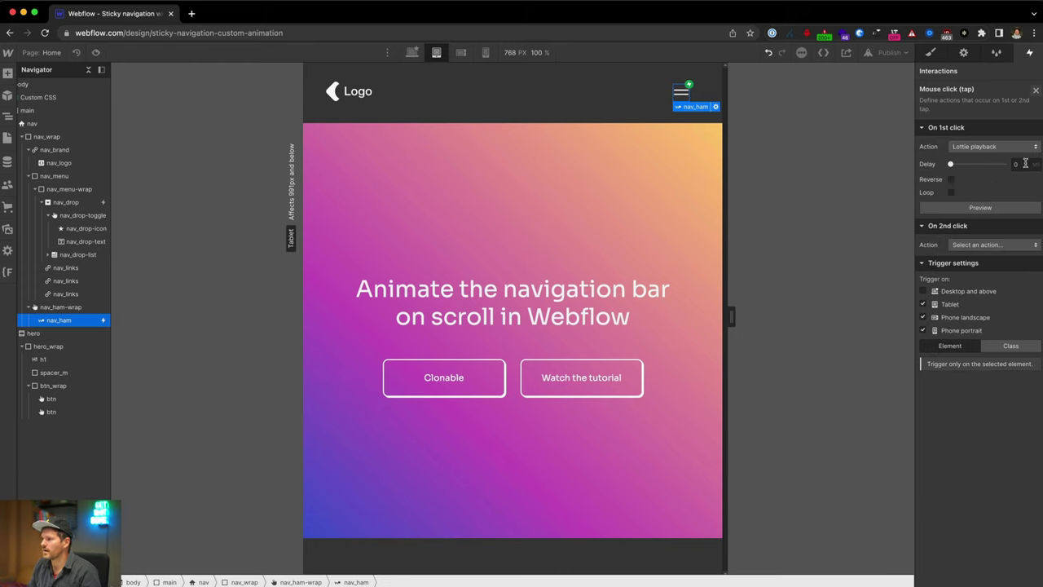
left_click(990, 147)
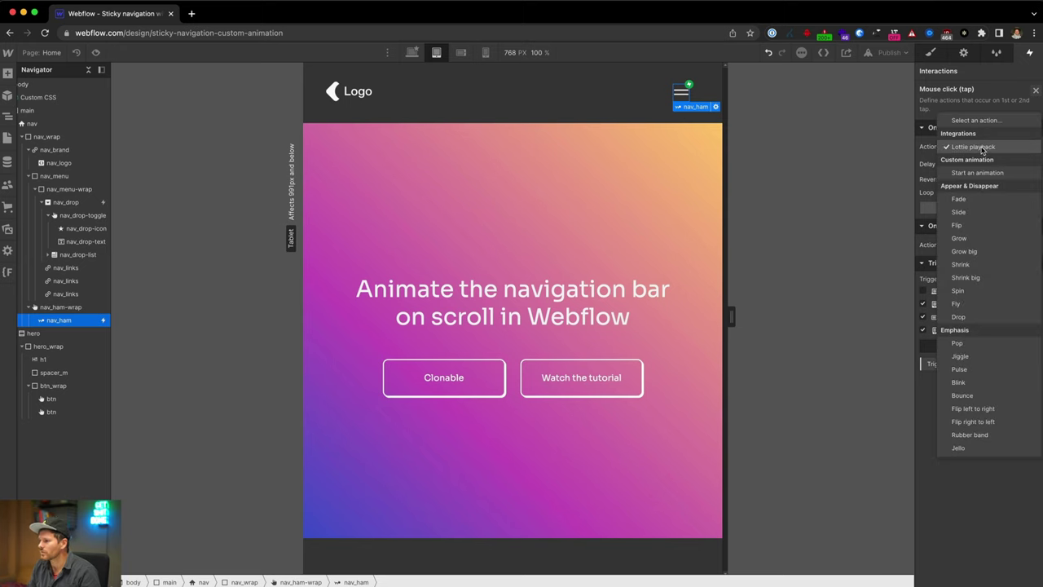
left_click(979, 174)
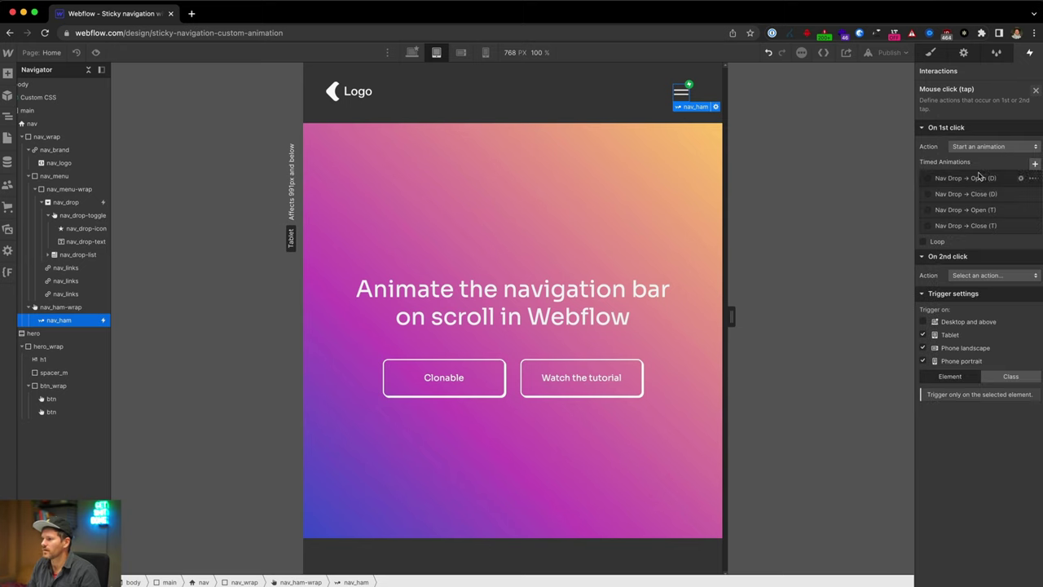
left_click(1034, 164)
type("Nav Ham→ Open")
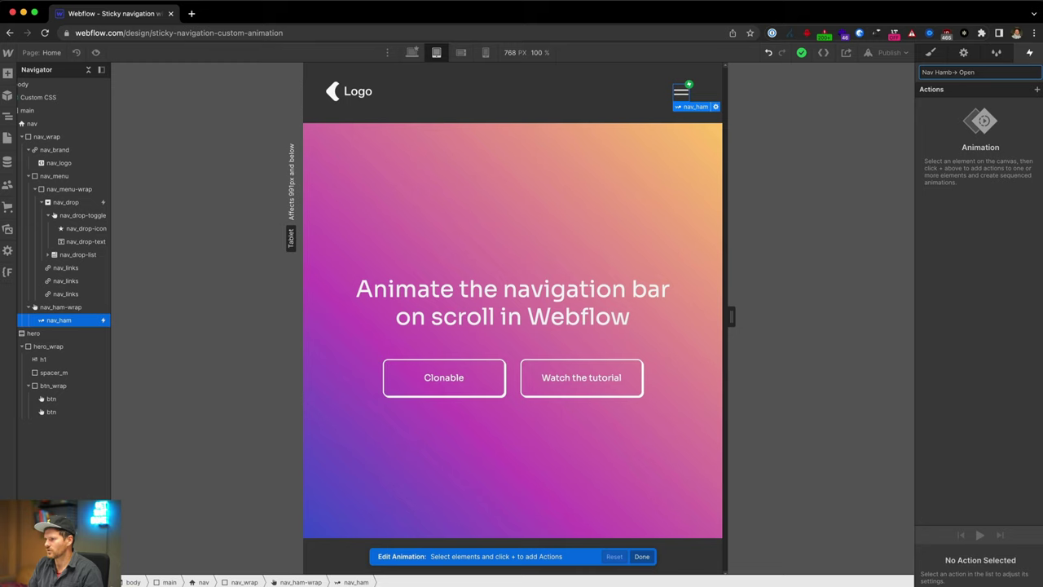
- Name the animation Nav Ham→ Open and add an initial-state Lottie action at 0
key("Return")
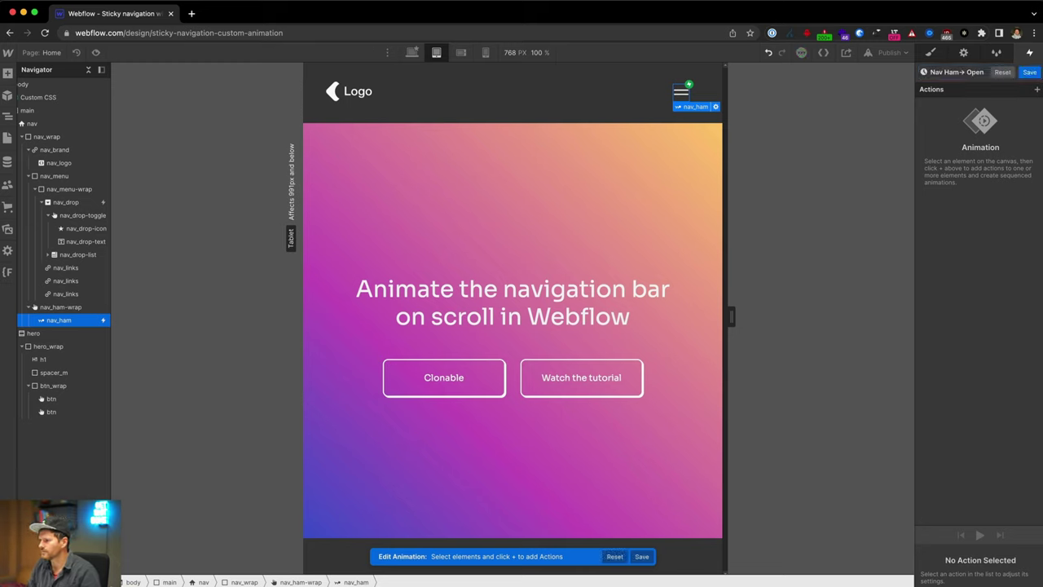
left_click(1037, 90)
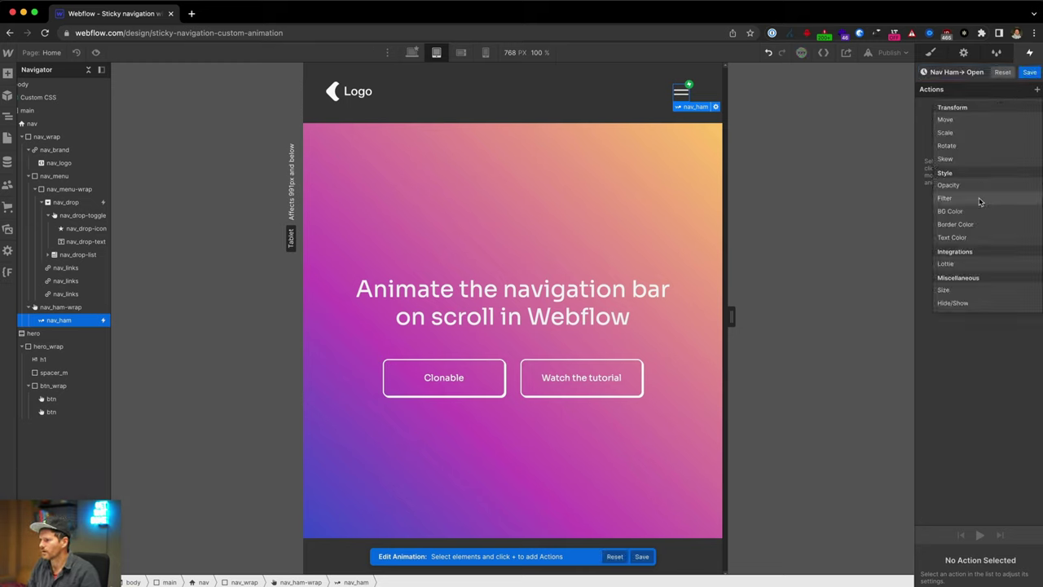
left_click(954, 264)
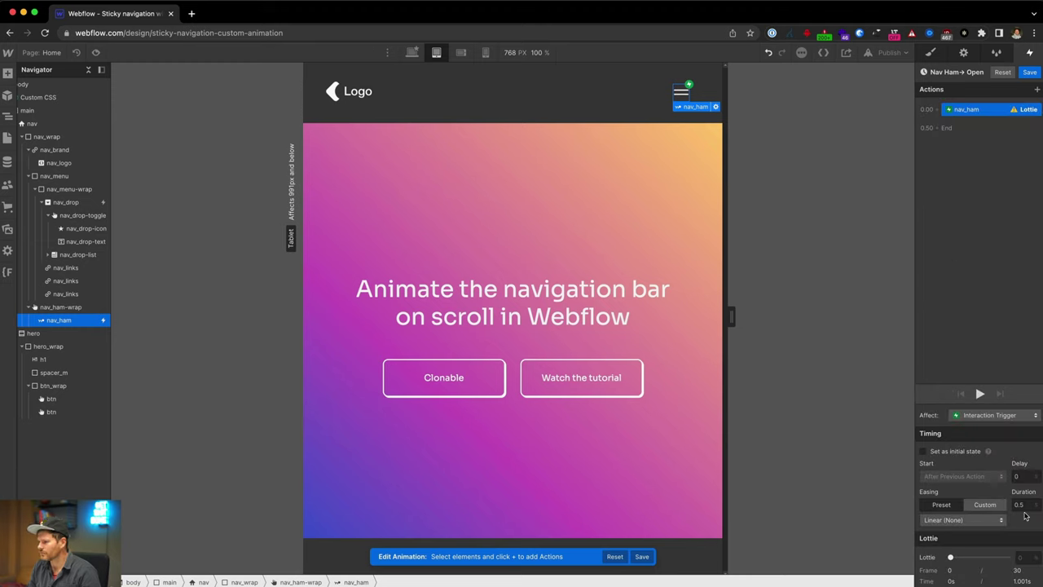
left_click(924, 452)
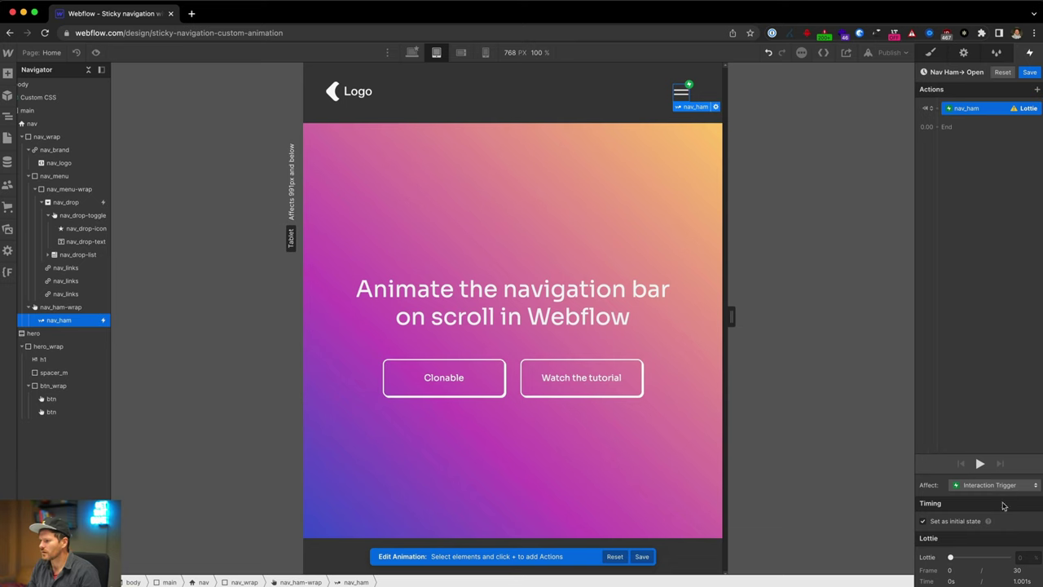
left_click(1029, 555)
type("0")
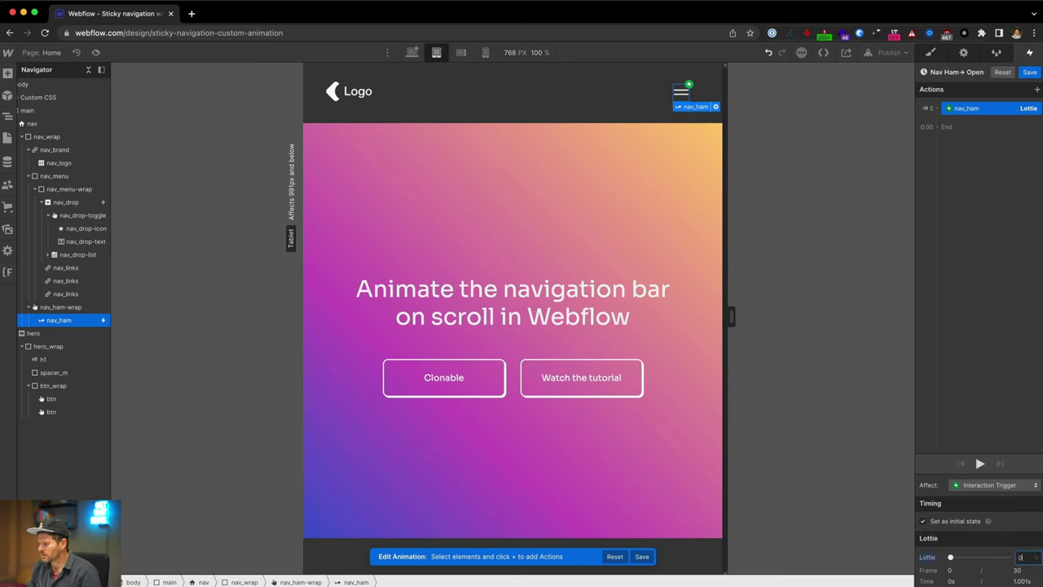
- Duplicate the Lottie action with linear easing and set its end value to 100
left_click(1004, 128)
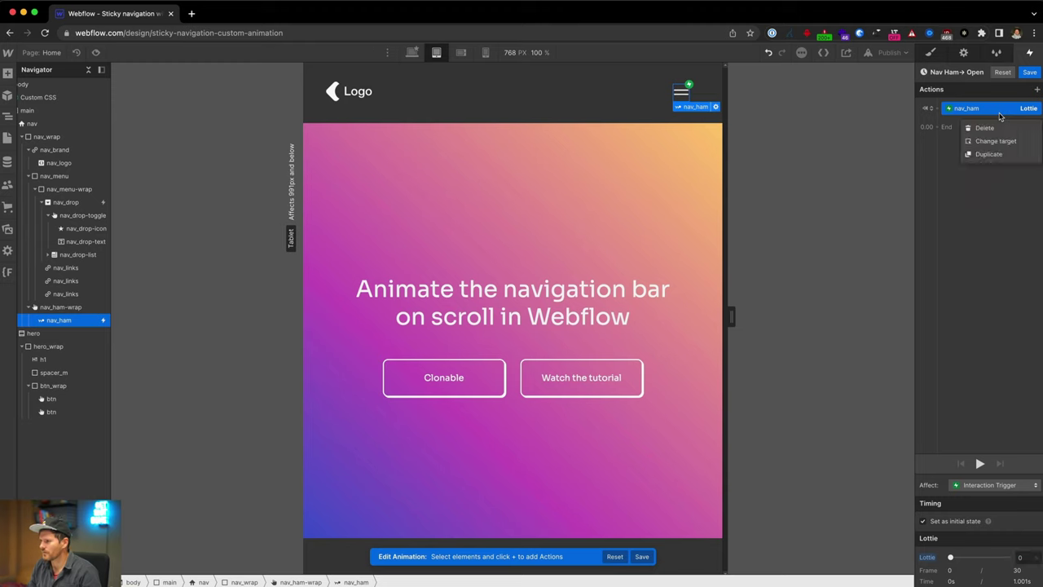
left_click(988, 154)
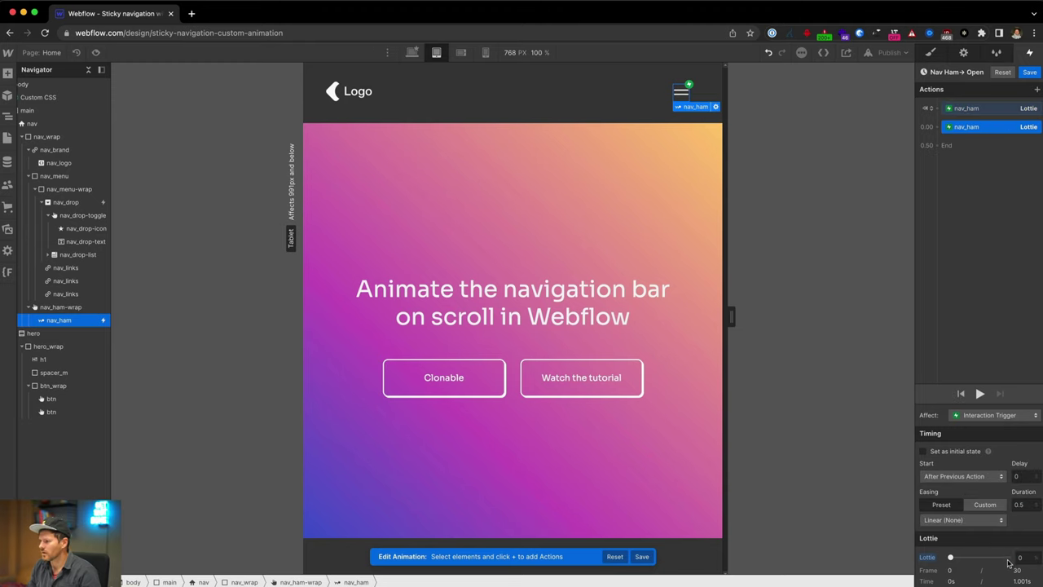
left_click(959, 520)
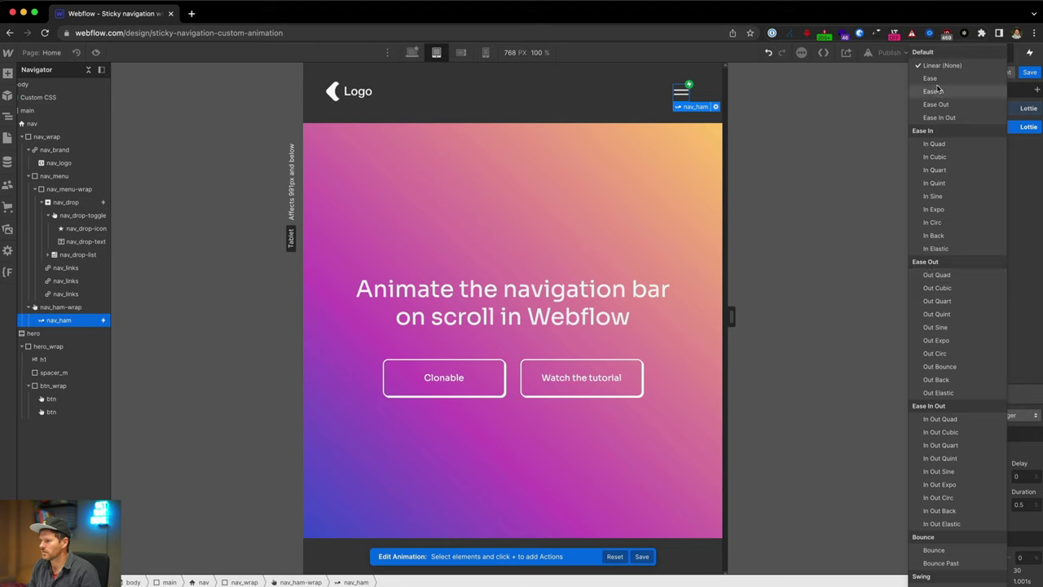
left_click(1016, 213)
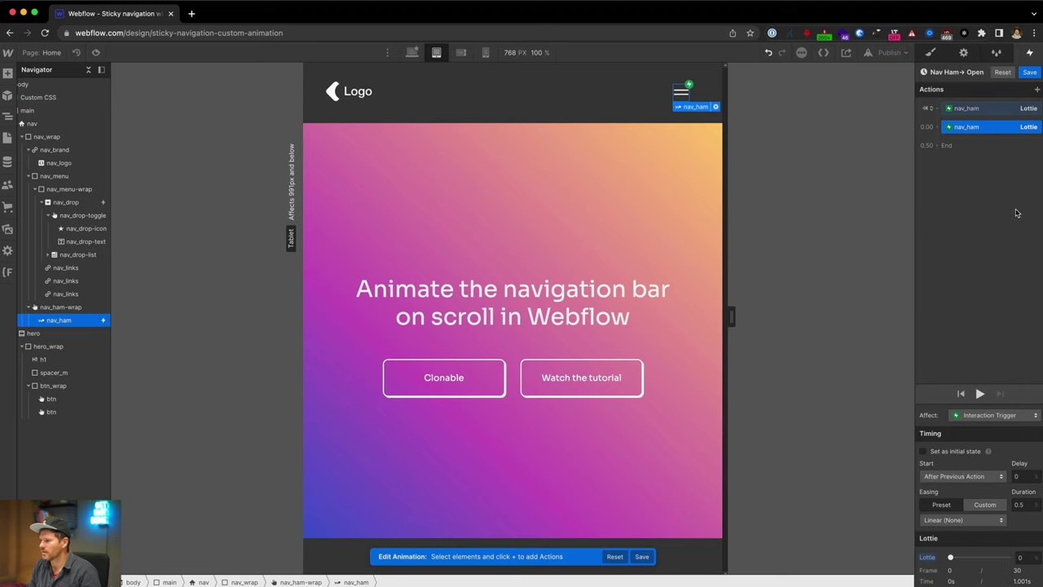
left_click(1026, 559)
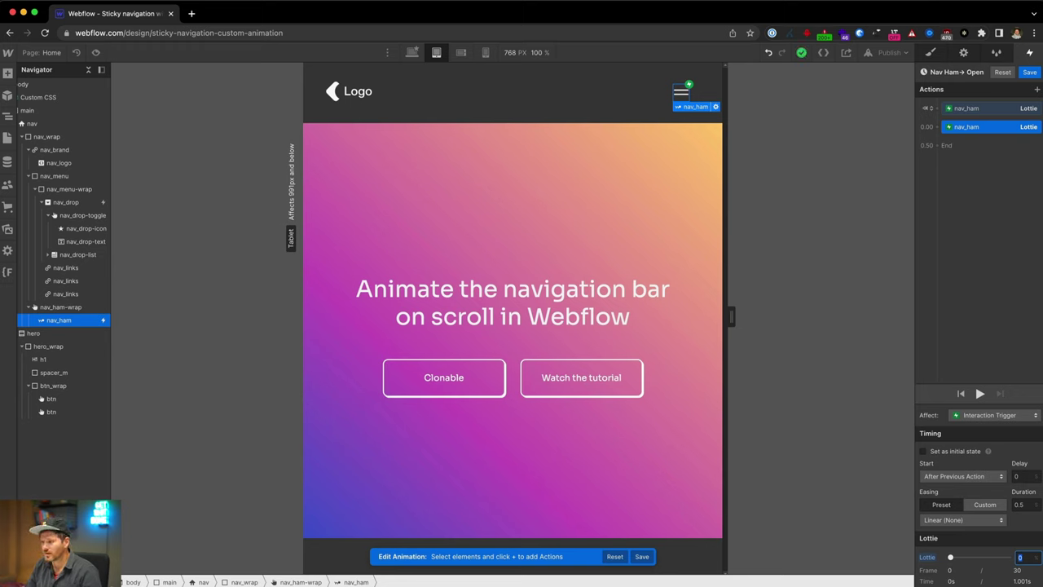
key("Return")
left_click(1026, 558)
type("100")
key("Return")
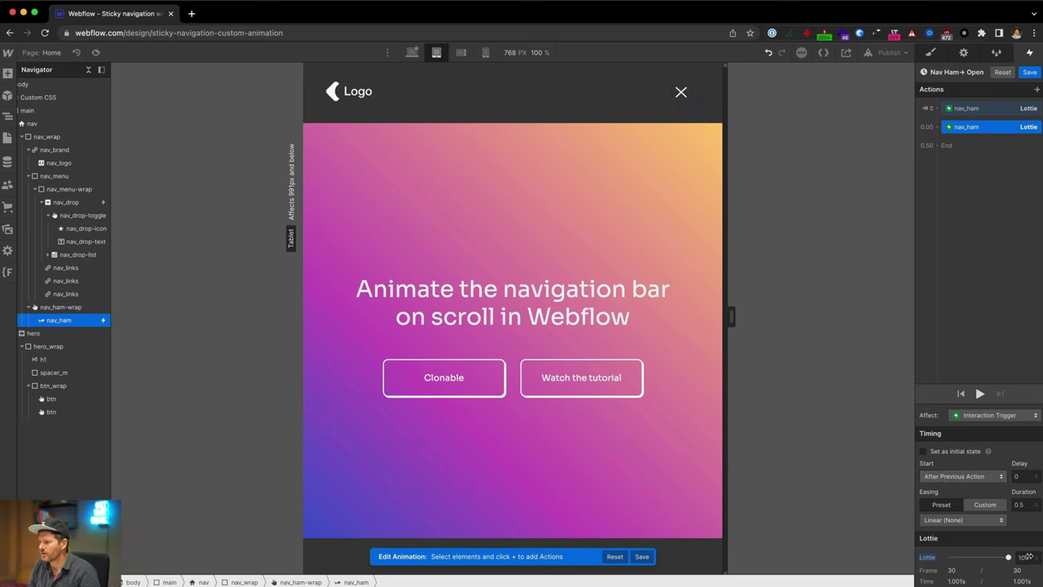
- Preview the hamburger-to-X animation, compare end values 99 and 100, keep 100, and save
left_click(980, 394)
left_click(980, 395)
left_click(980, 395)
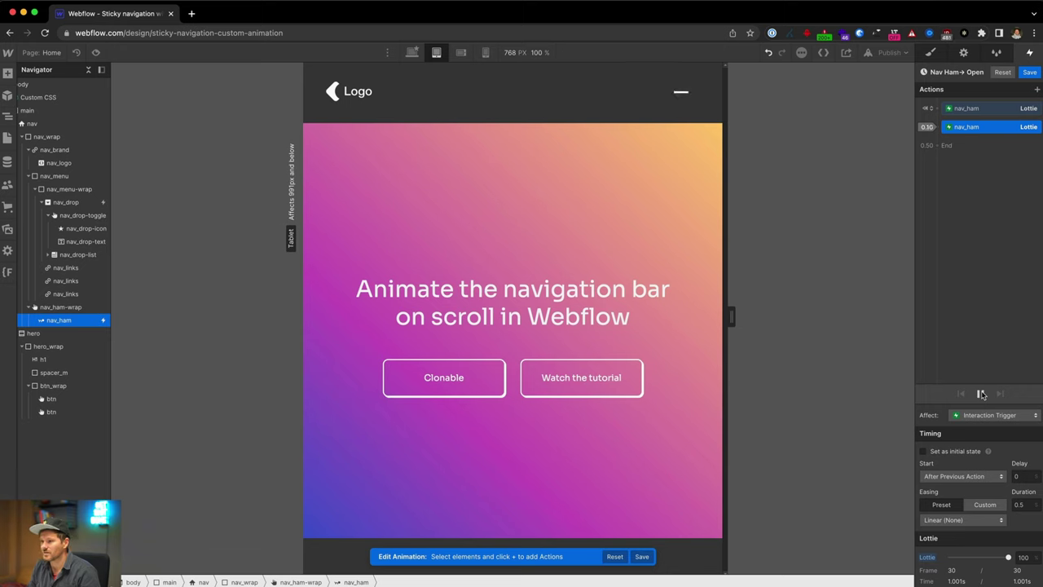
left_click(1024, 556)
type("99")
key("Return")
left_click(979, 395)
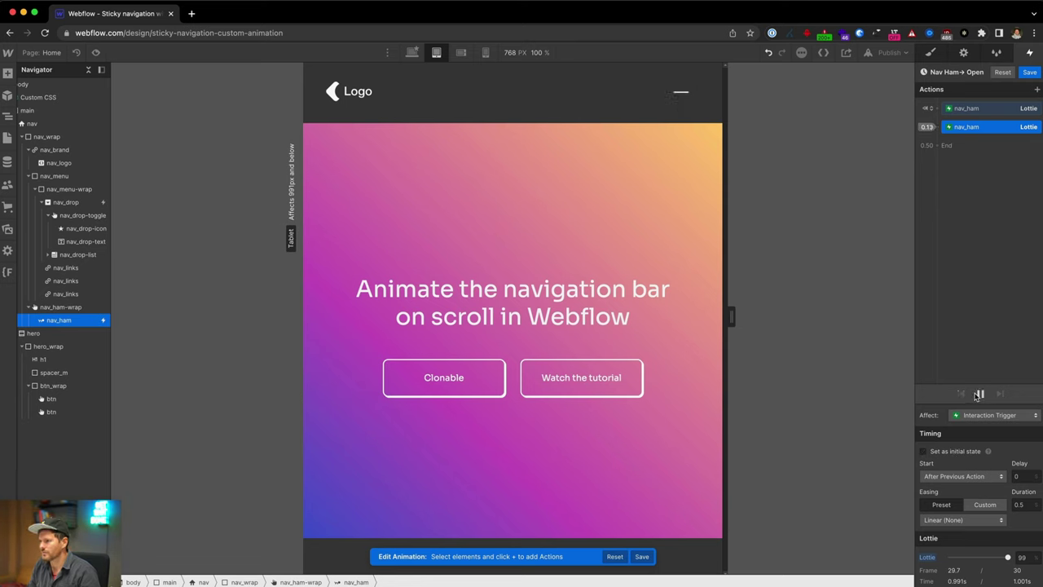
left_click(1023, 557)
type("100")
key("Return")
left_click(980, 395)
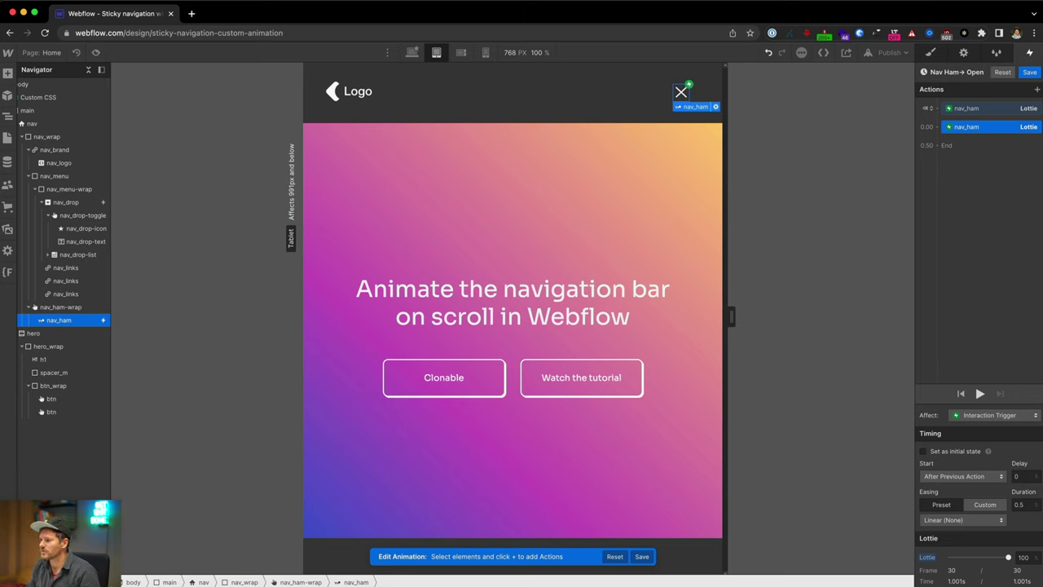
left_click(981, 393)
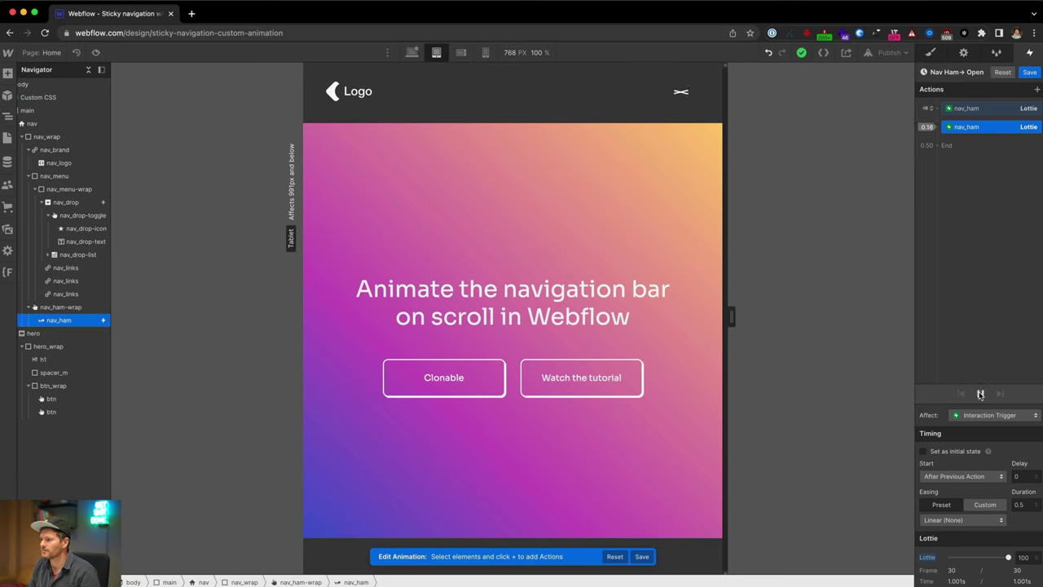
left_click(1029, 72)
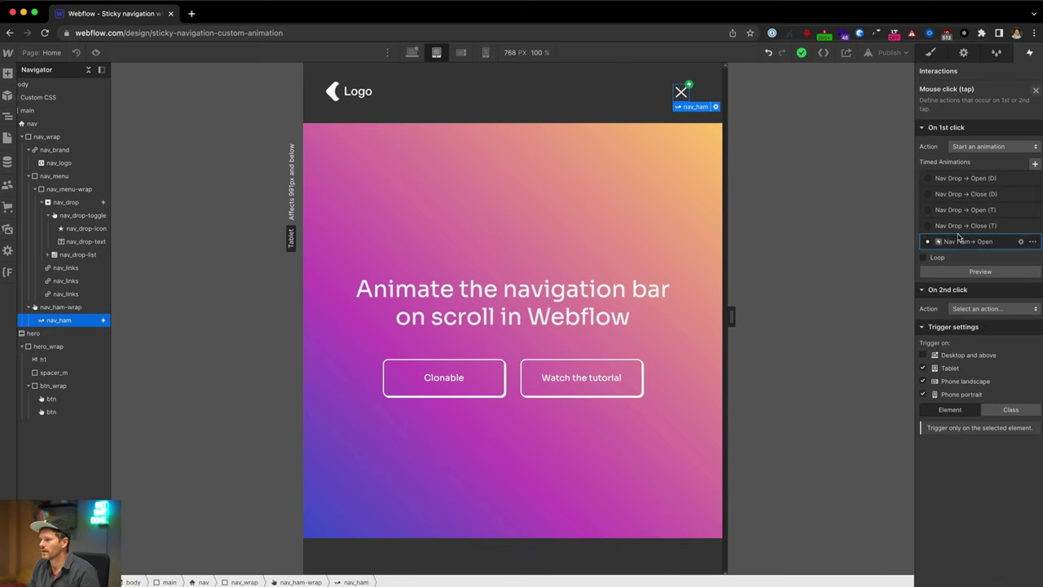
- Set the second tap to start a duplicate of Nav Ham→ Open and open it for editing
left_click(970, 310)
left_click(995, 308)
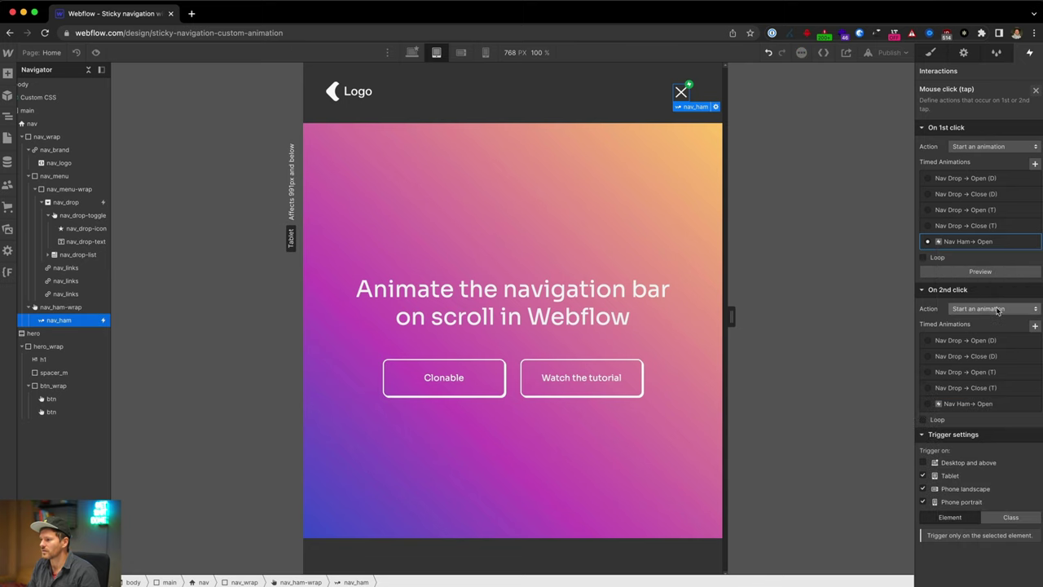
left_click(1033, 404)
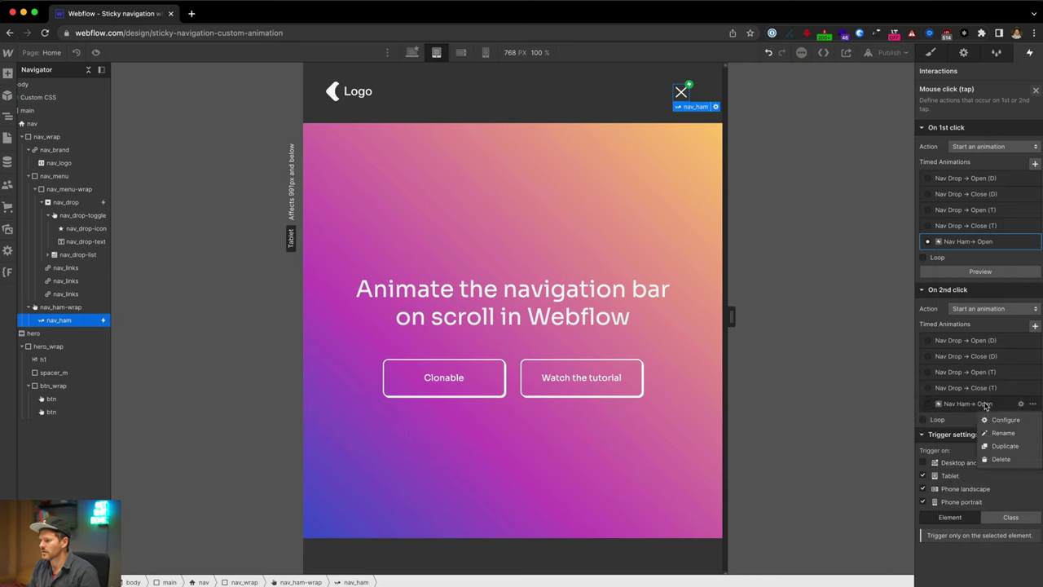
left_click(1008, 445)
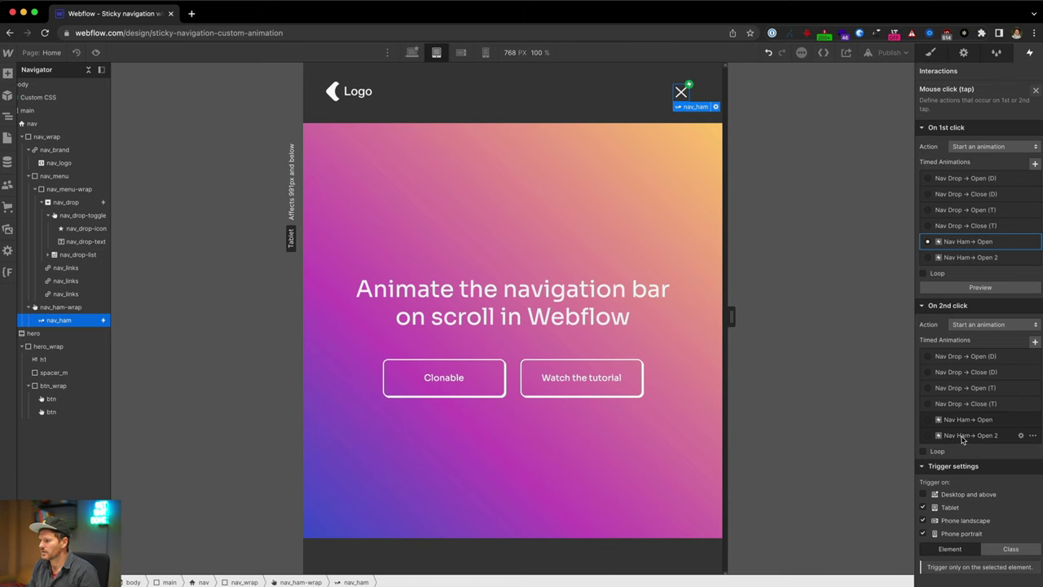
left_click(963, 437)
left_click(1020, 436)
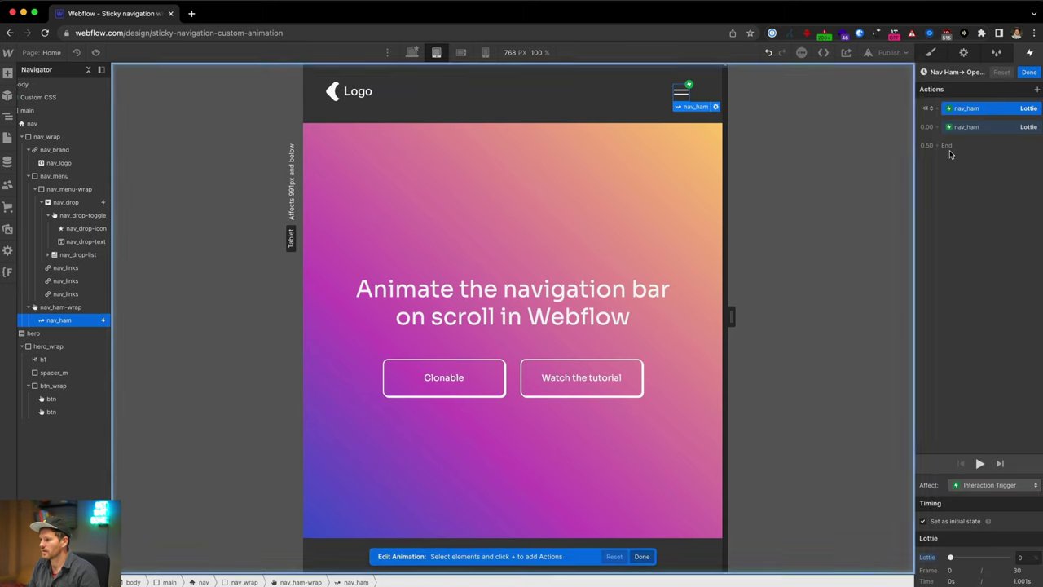
- Rename the duplicated animation to Nav Ham→ Close
left_click(953, 72)
key("Right")
key("BackSpace")
key("BackSpace")
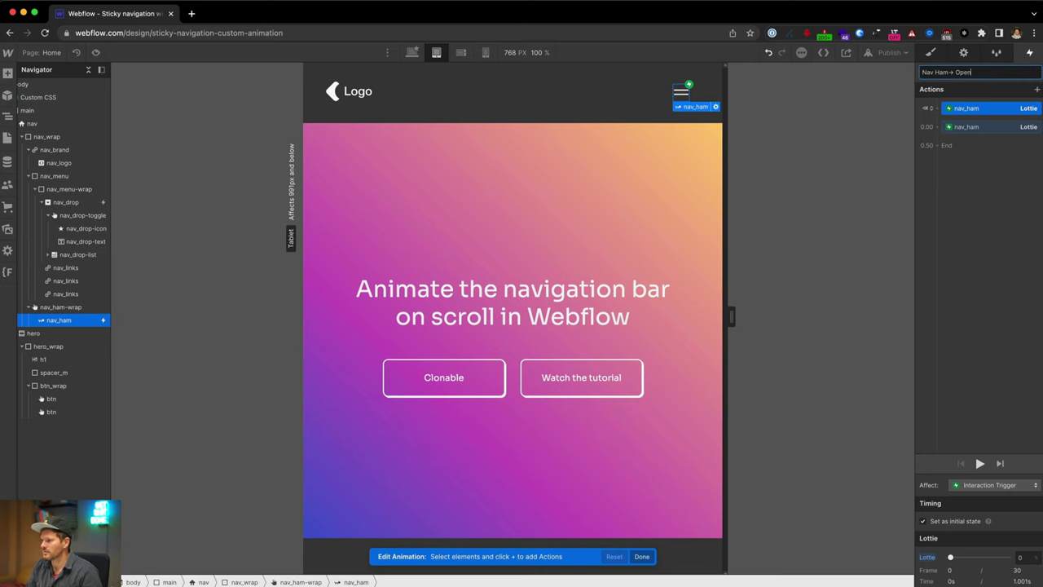
key("BackSpace")
key("BackSpace")
key("BackSpace")
key("BackSpace")
type("Close")
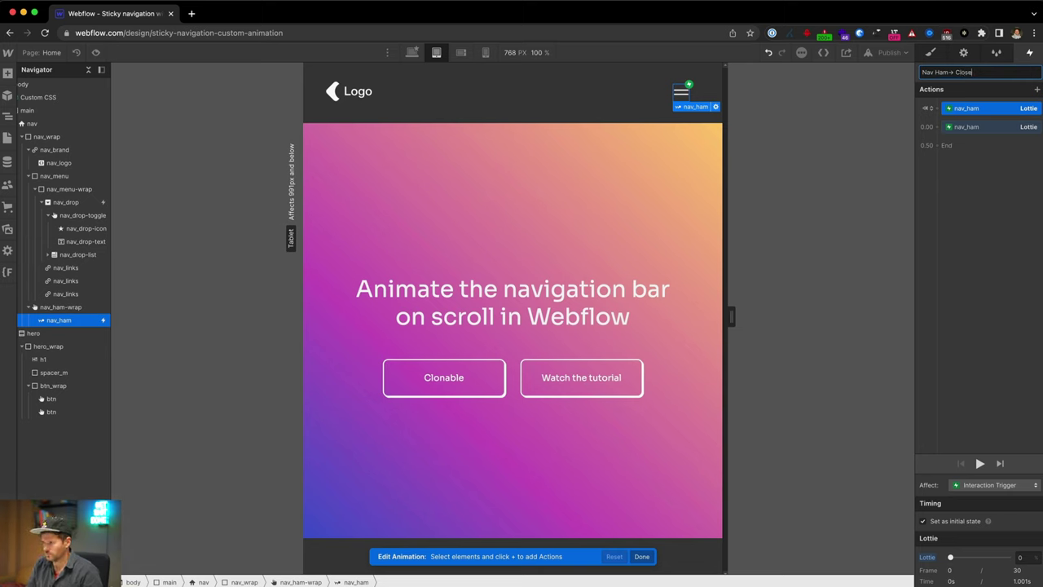
left_click(962, 214)
- Reorder the Lottie actions, untick Set as initial state, check the 0.5s duration, and save
left_click_drag(978, 108, 960, 122)
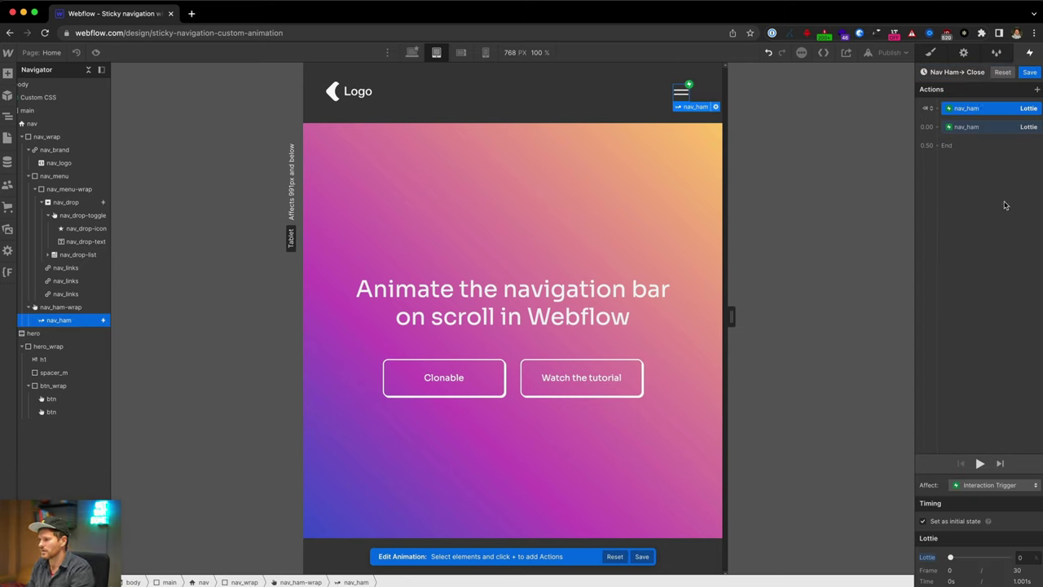
left_click_drag(996, 129, 983, 104)
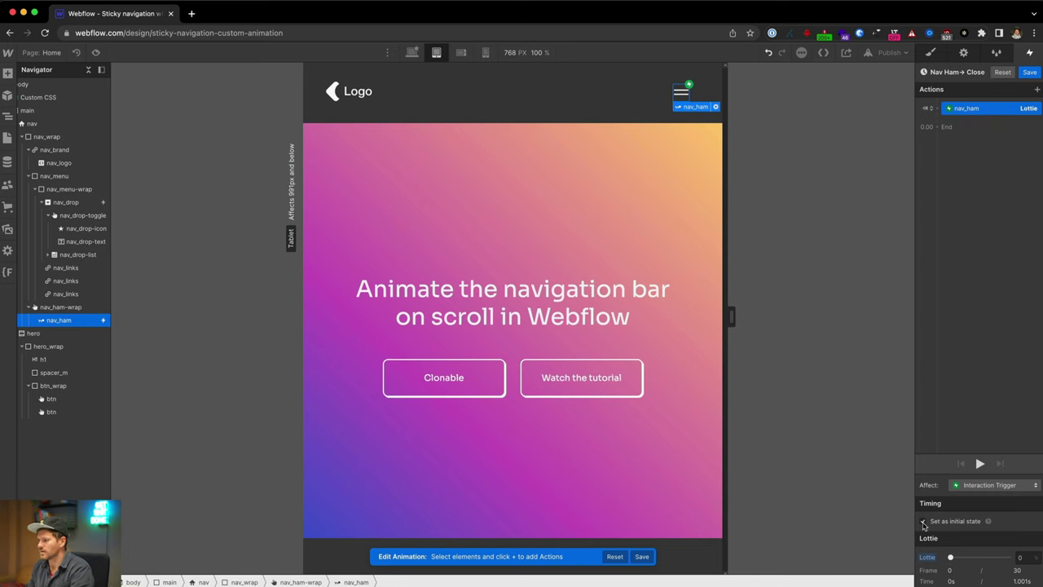
left_click(923, 522)
left_click(1024, 505)
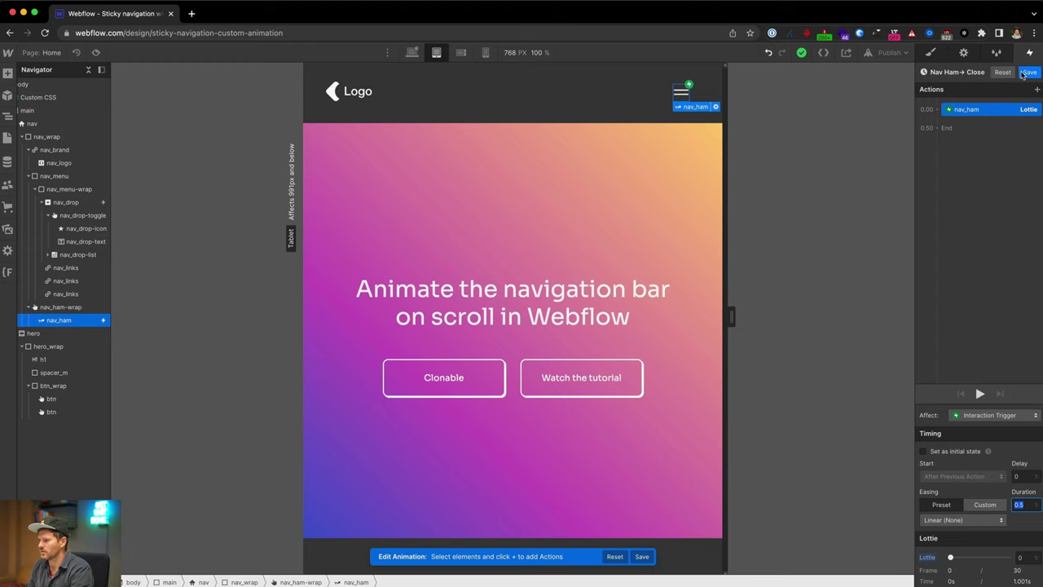
left_click(1029, 73)
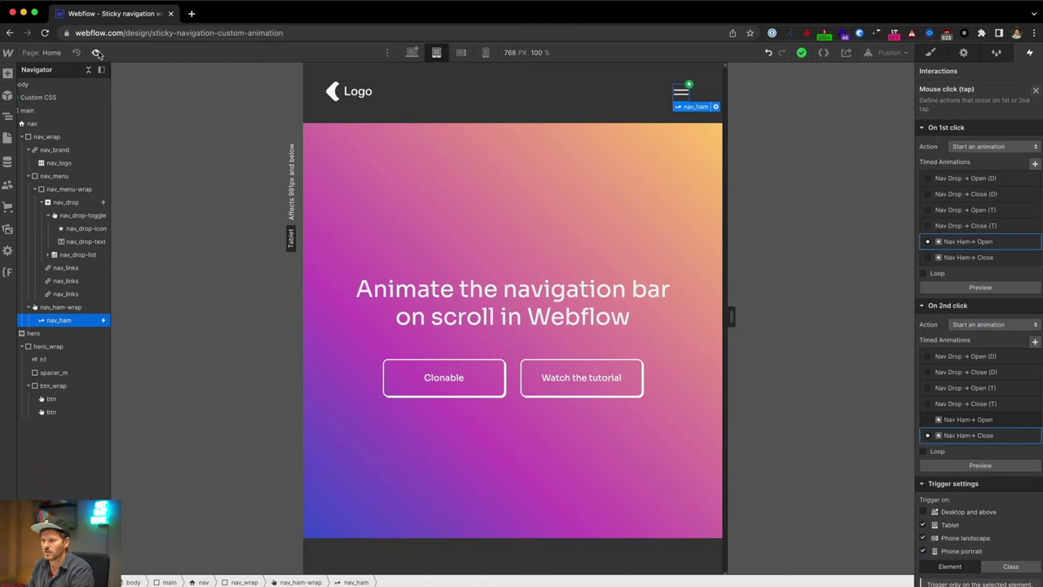
- Preview the tablet layout and toggle the hamburger menu open and closed several times
left_click(96, 52)
left_click(691, 92)
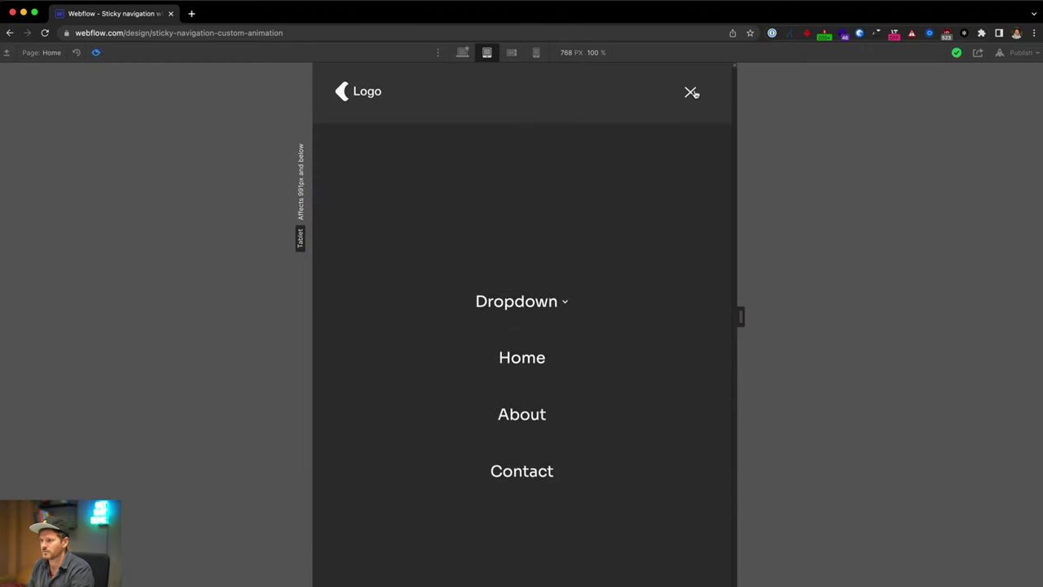
left_click(692, 92)
left_click(690, 92)
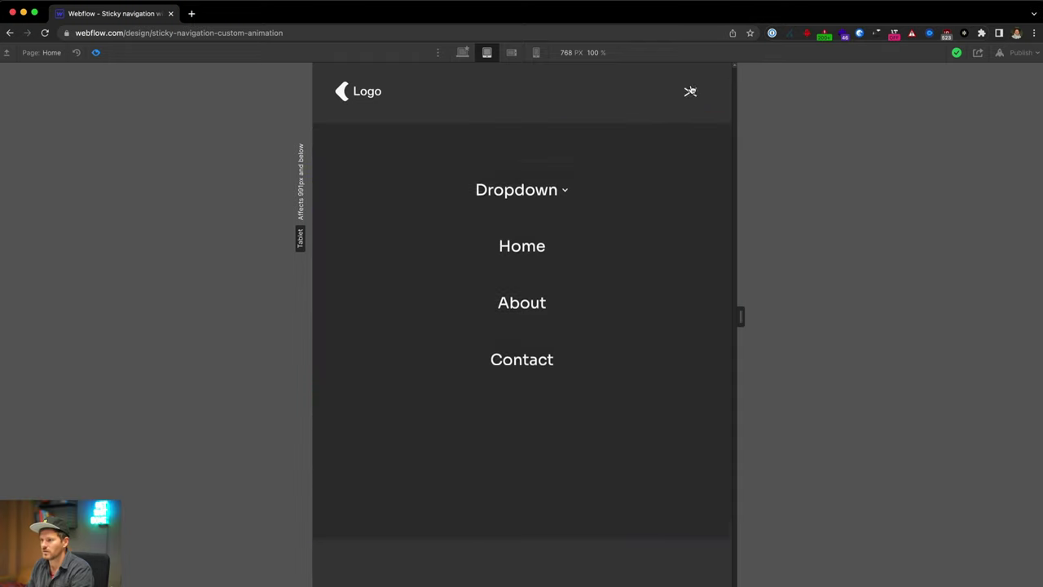
left_click(691, 94)
left_click(692, 96)
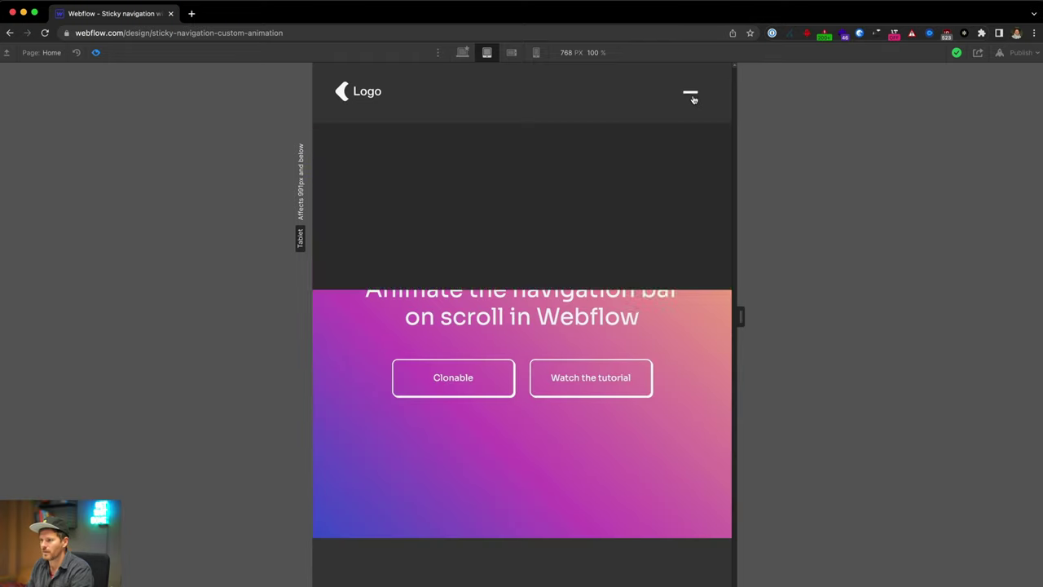
left_click(691, 95)
left_click(691, 96)
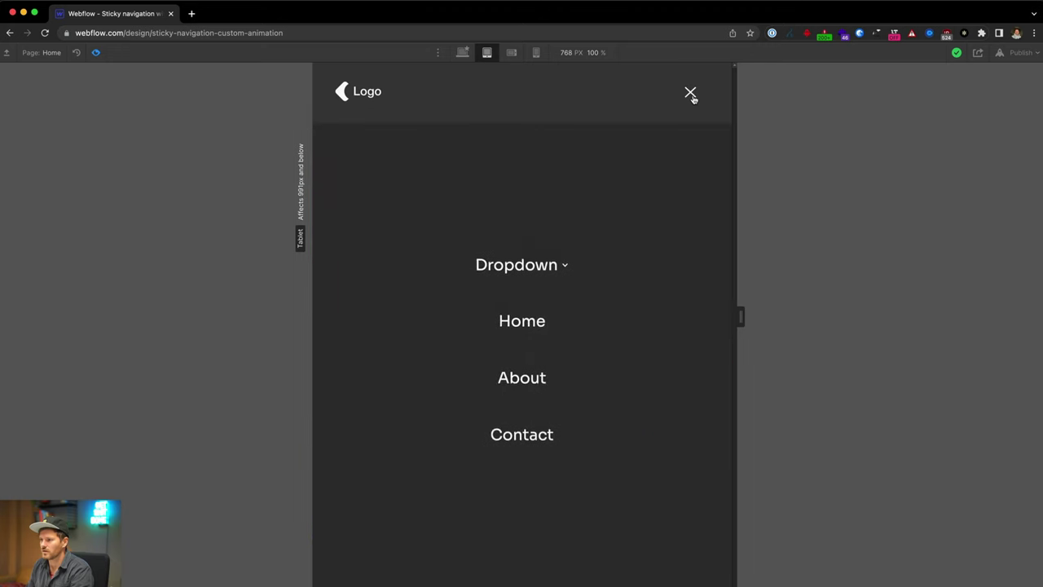
left_click(96, 54)
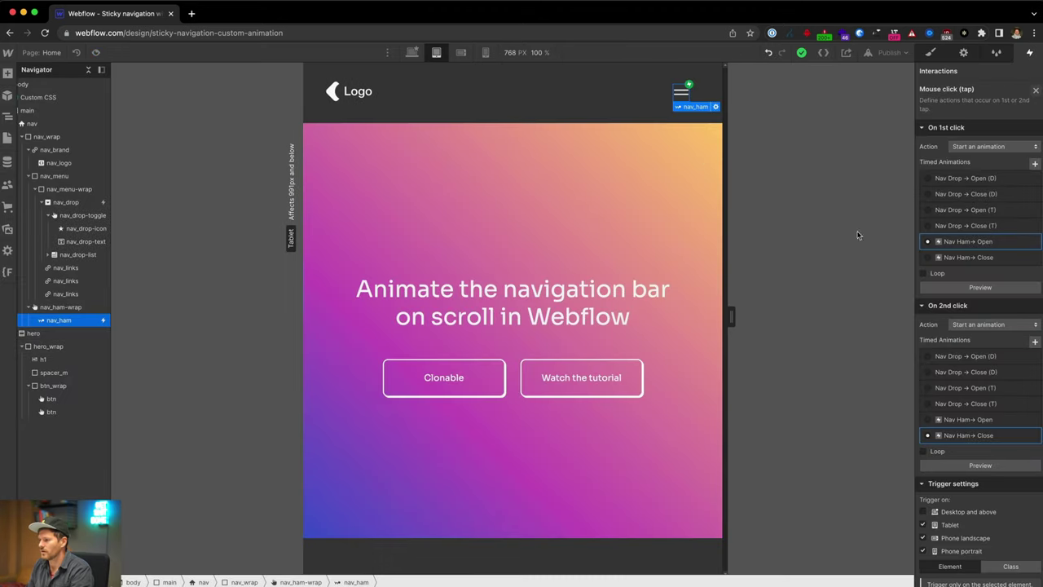
- Shorten the Nav Ham Close animation's duration to 0.3 s
left_click(966, 436)
left_click(1022, 504)
type("0.3")
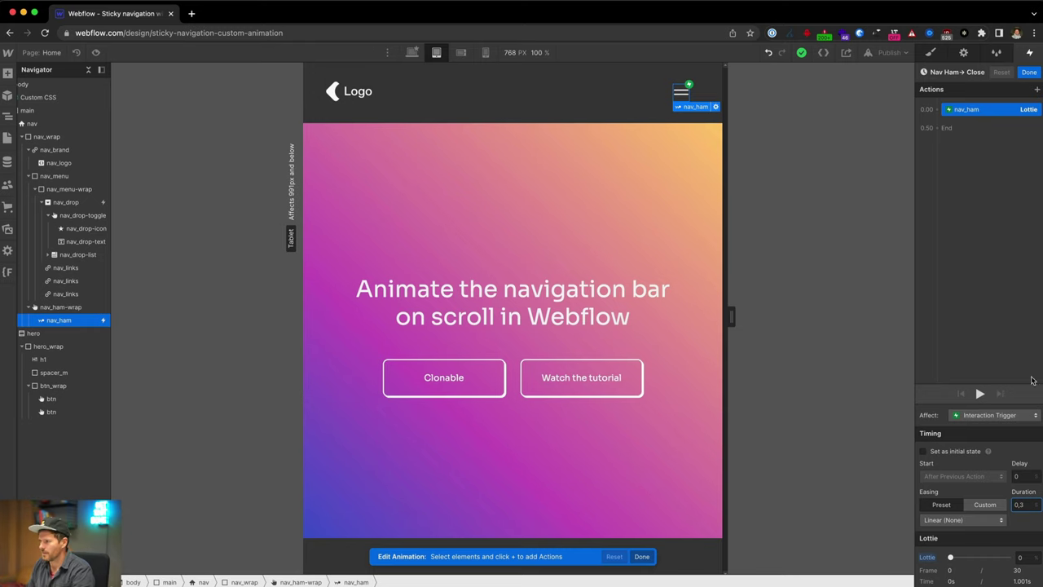
key("Return")
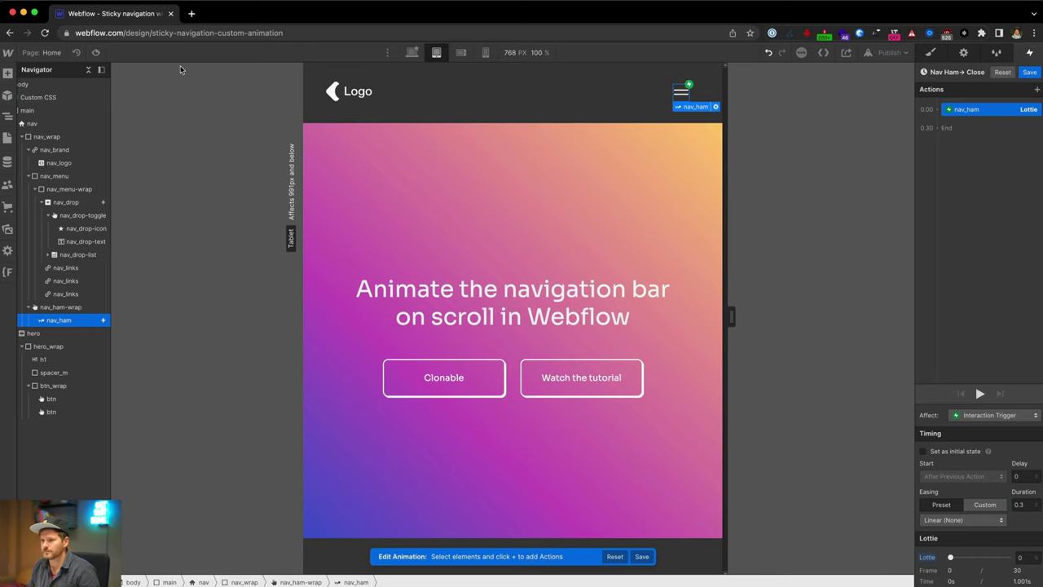
- Re-test the faster menu close in preview and save the shortened animation
left_click(96, 52)
left_click(697, 91)
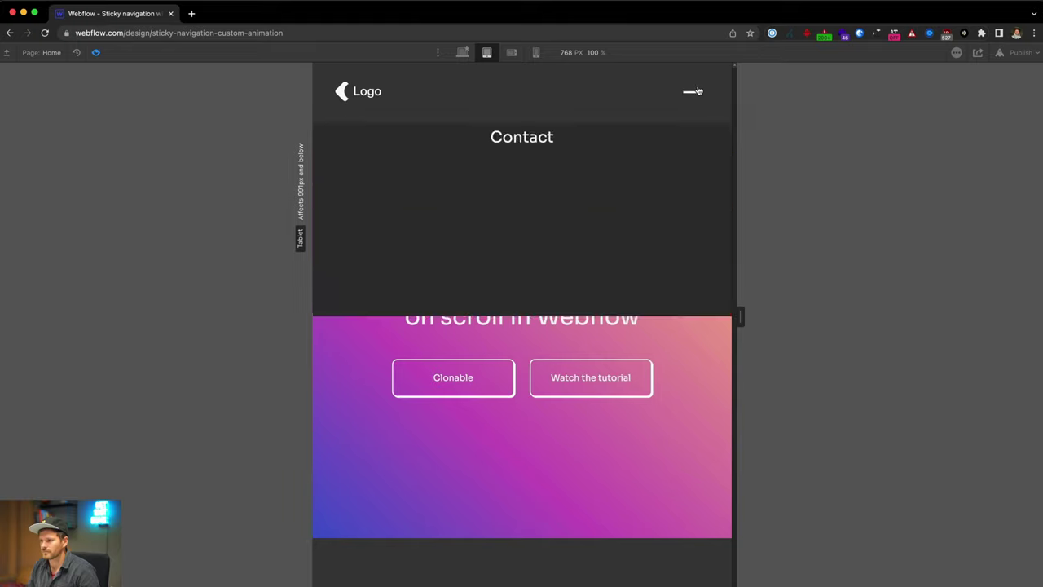
left_click(698, 91)
left_click(697, 92)
left_click(698, 91)
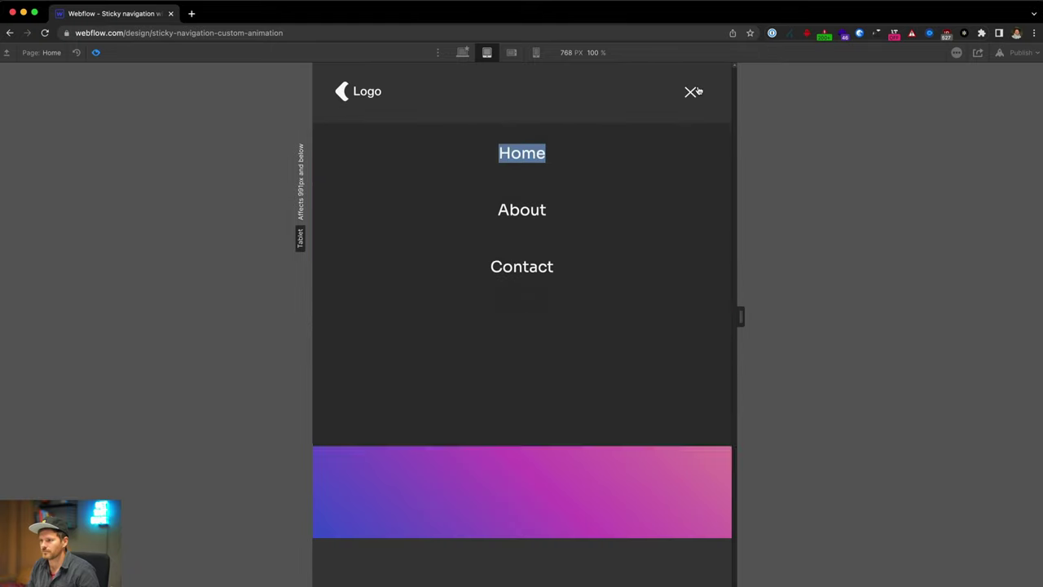
left_click(698, 91)
left_click(698, 91)
left_click(96, 52)
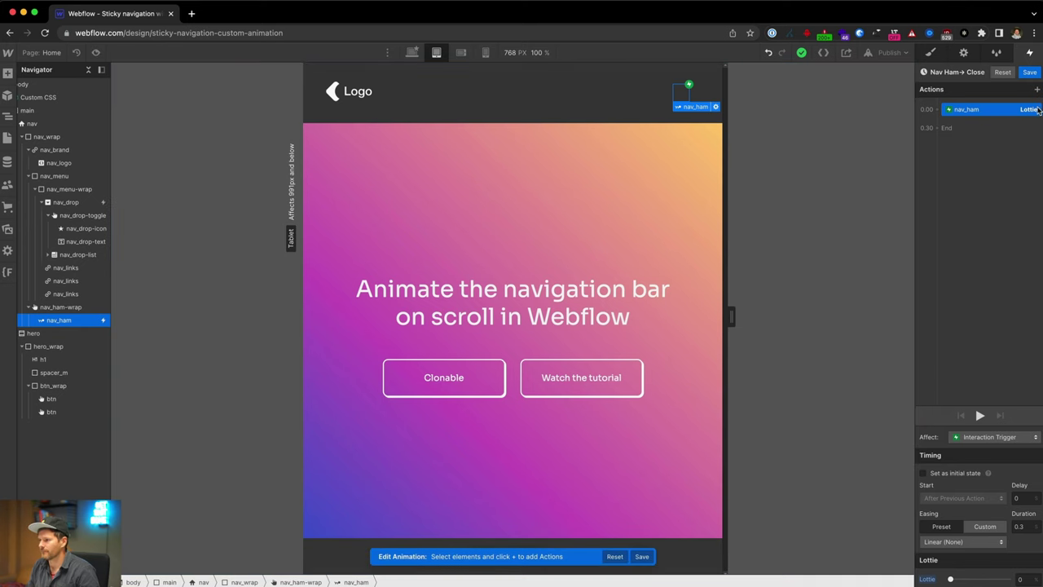
left_click(1030, 72)
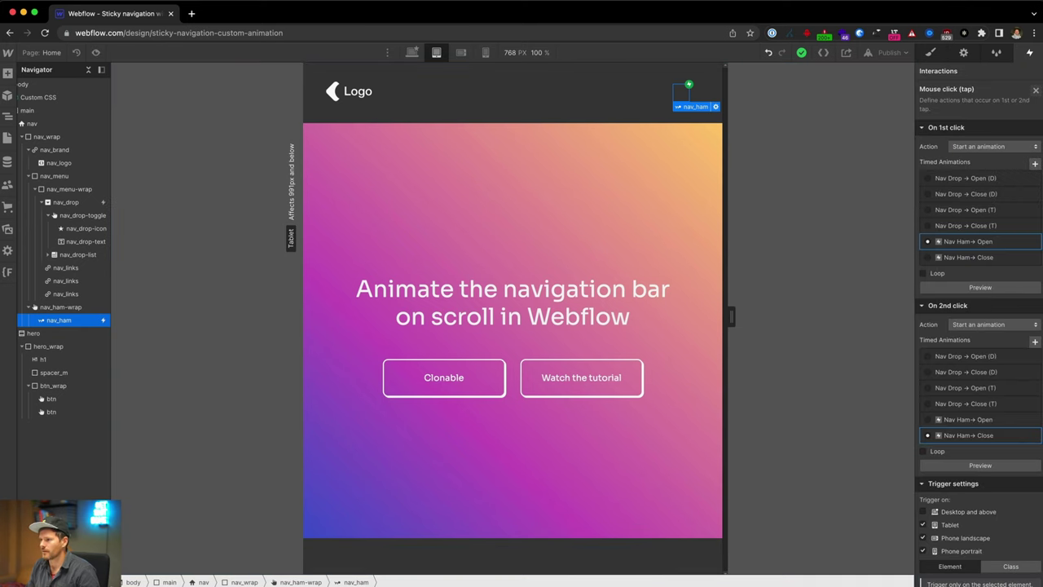
- Preview again to confirm the tablet navigation menu opens and closes
left_click(96, 52)
left_click(699, 93)
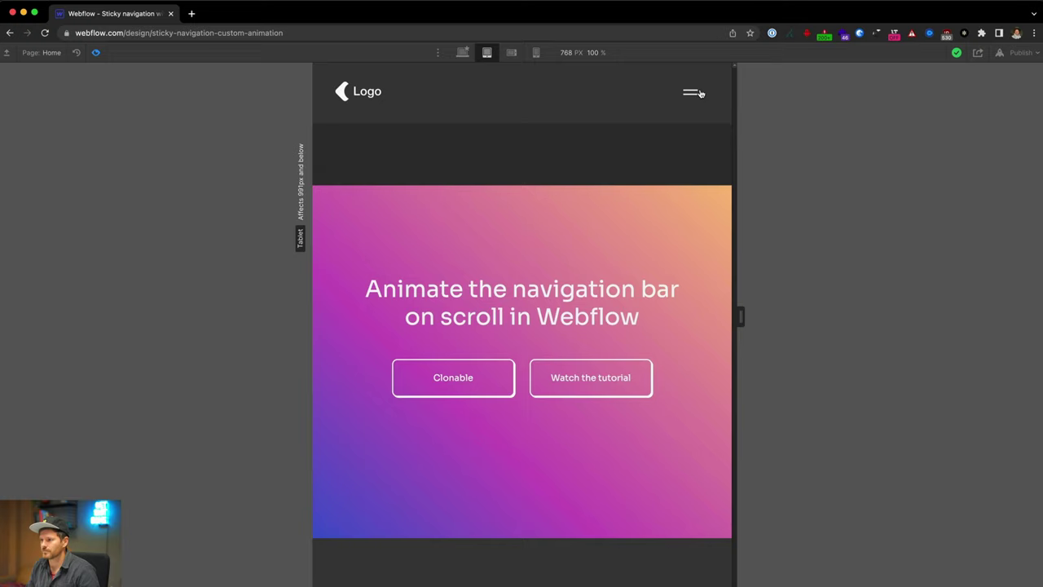
left_click(700, 93)
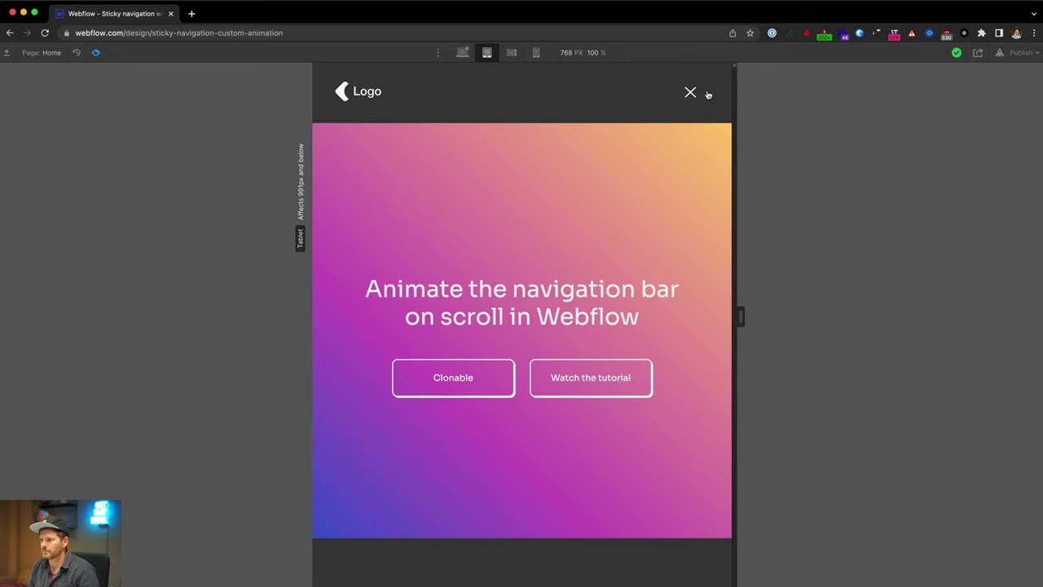
left_click(680, 93)
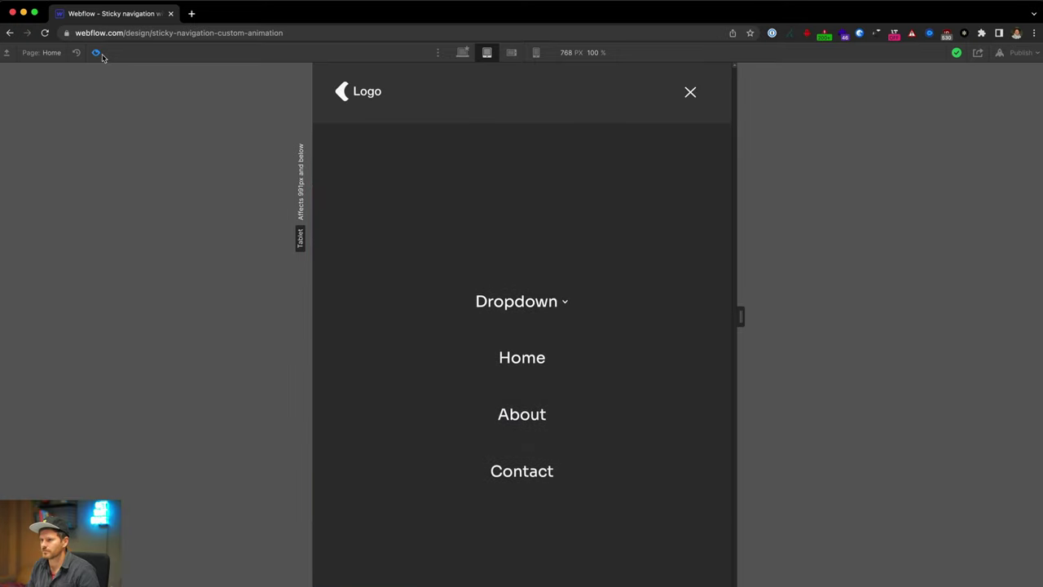
left_click(96, 52)
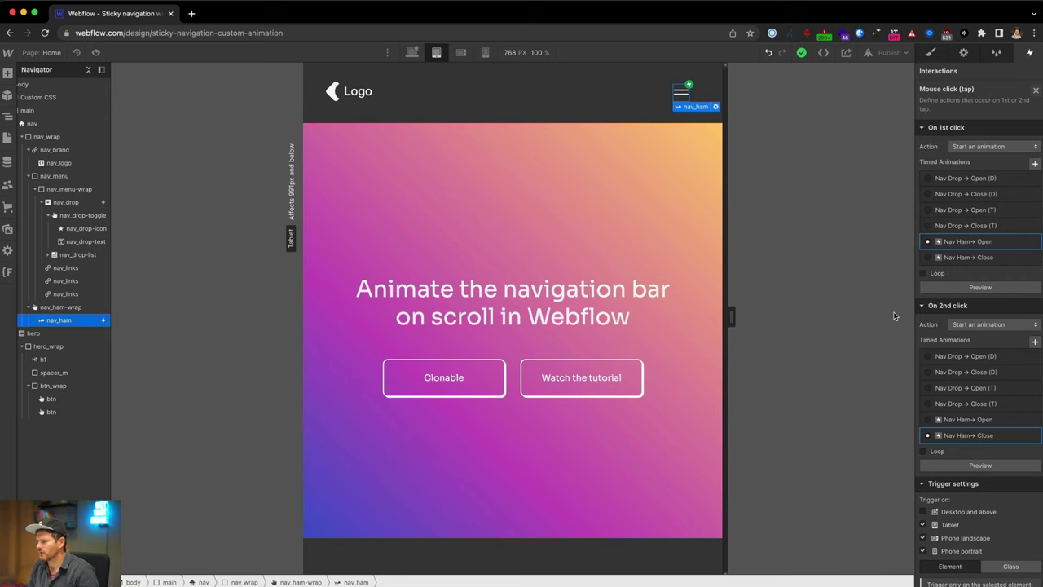
- Expand and collapse the Dropdown inside the open menu, then switch to mobile landscape
left_click(96, 52)
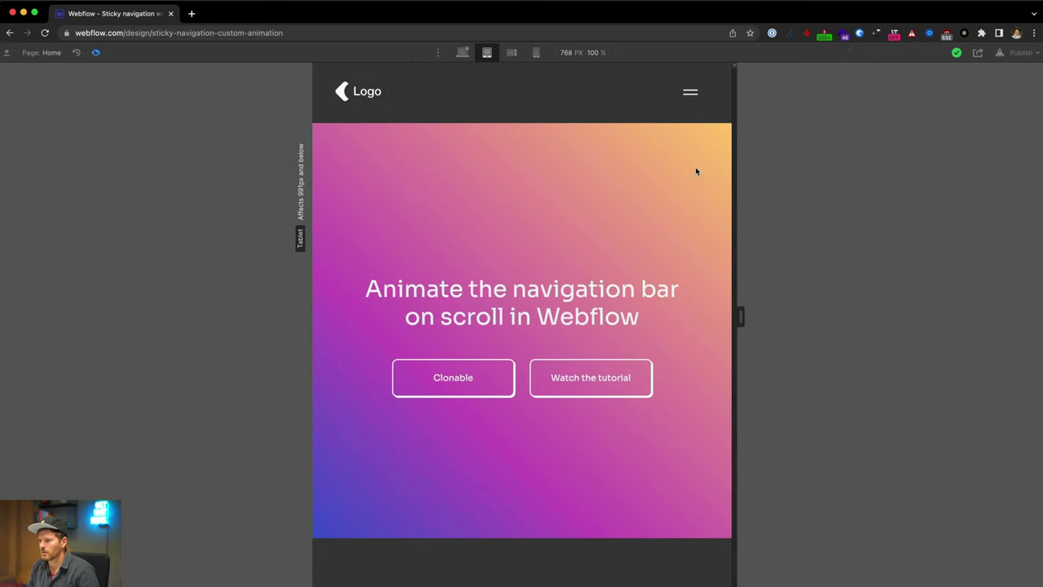
left_click(699, 96)
left_click(698, 95)
left_click(699, 96)
left_click(551, 300)
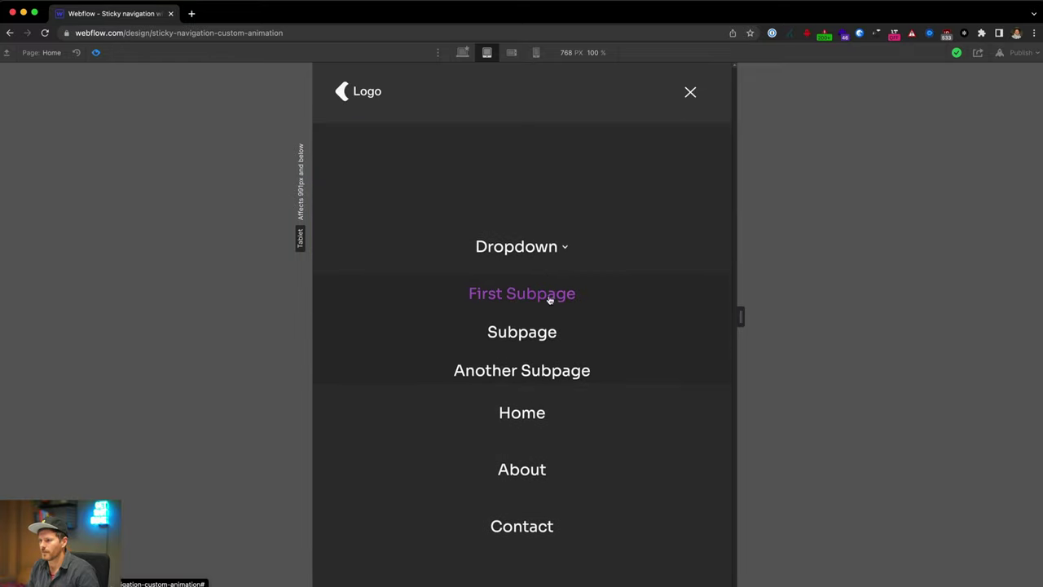
left_click(535, 272)
left_click(528, 360)
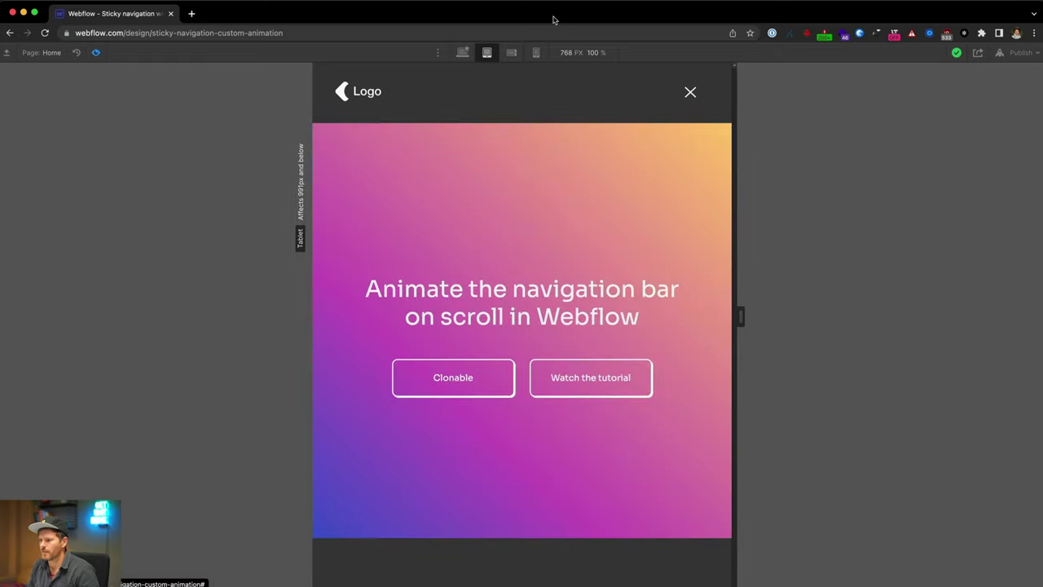
left_click(512, 52)
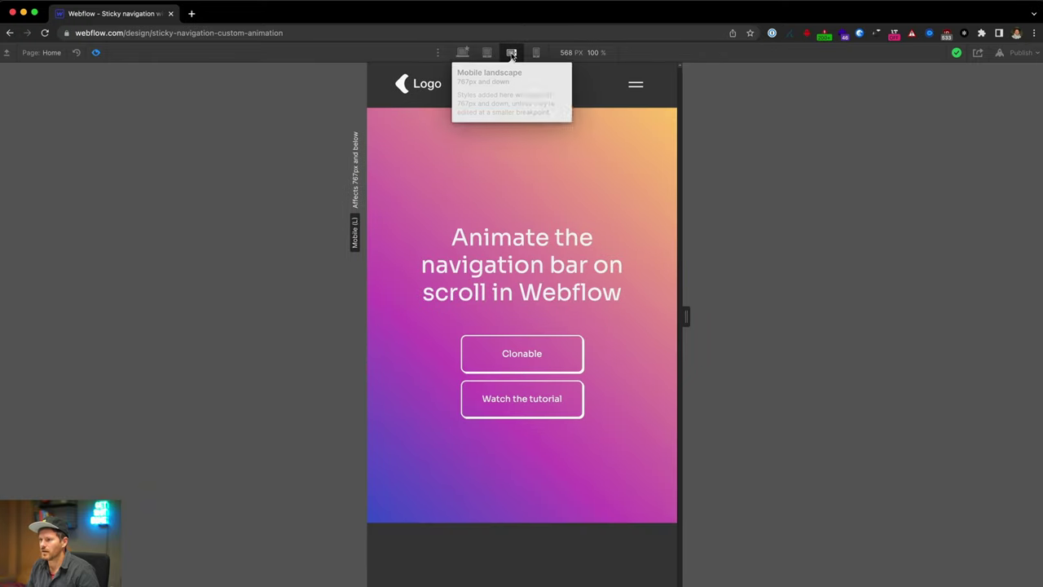
- Open and close the hamburger menu at mobile landscape width in preview
left_click(638, 90)
left_click(640, 92)
left_click(95, 52)
left_click(95, 52)
- Test the menu and Dropdown at mobile portrait, then return to desktop and exit preview
left_click(537, 52)
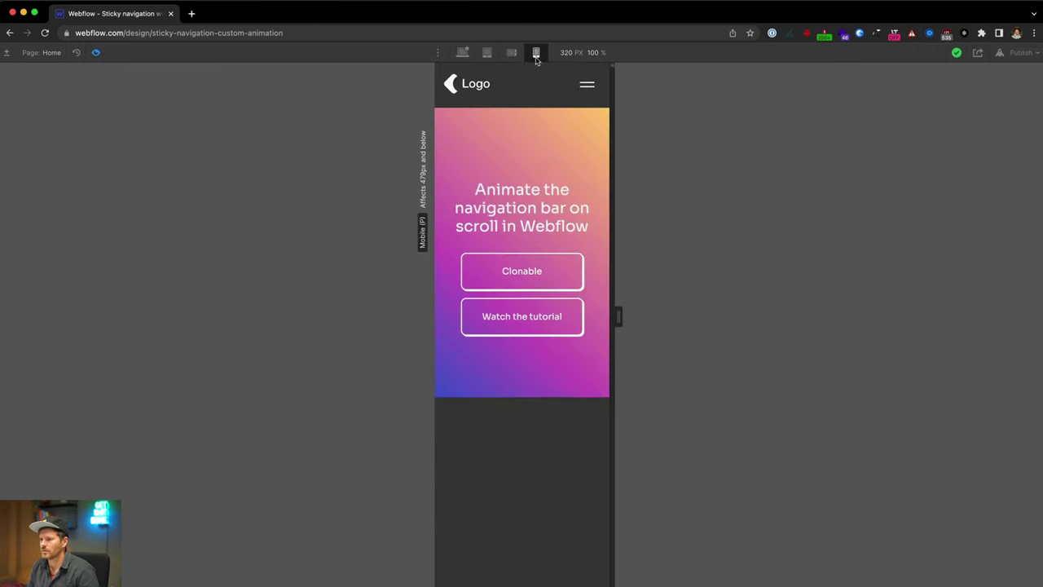
left_click(587, 87)
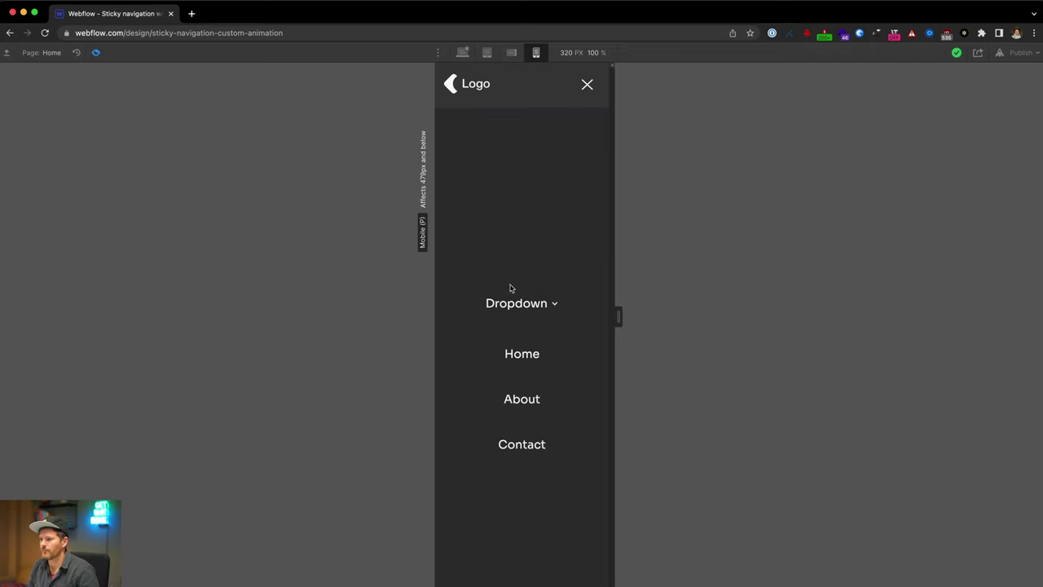
left_click(515, 311)
left_click(530, 256)
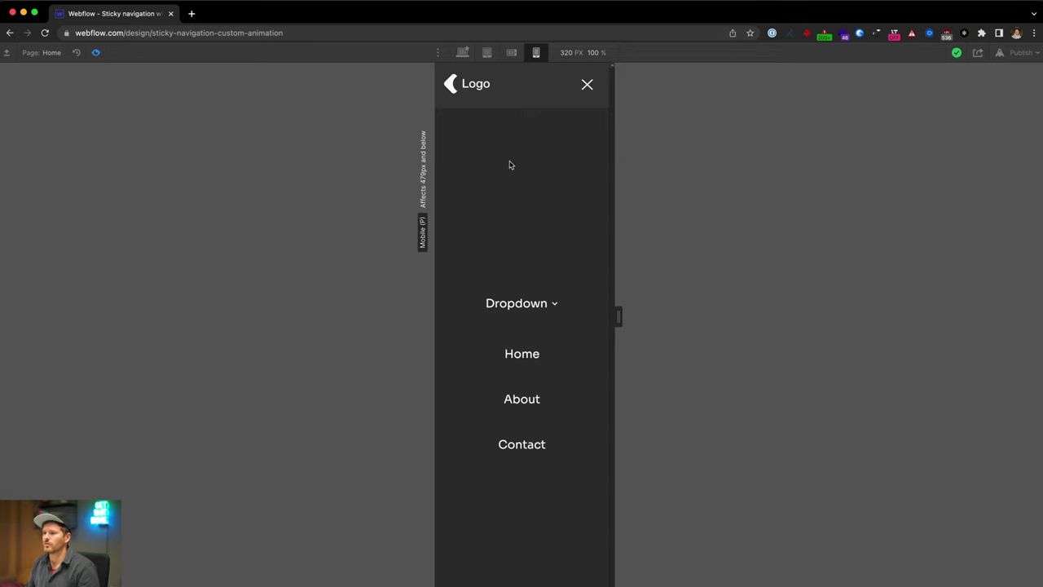
left_click(589, 85)
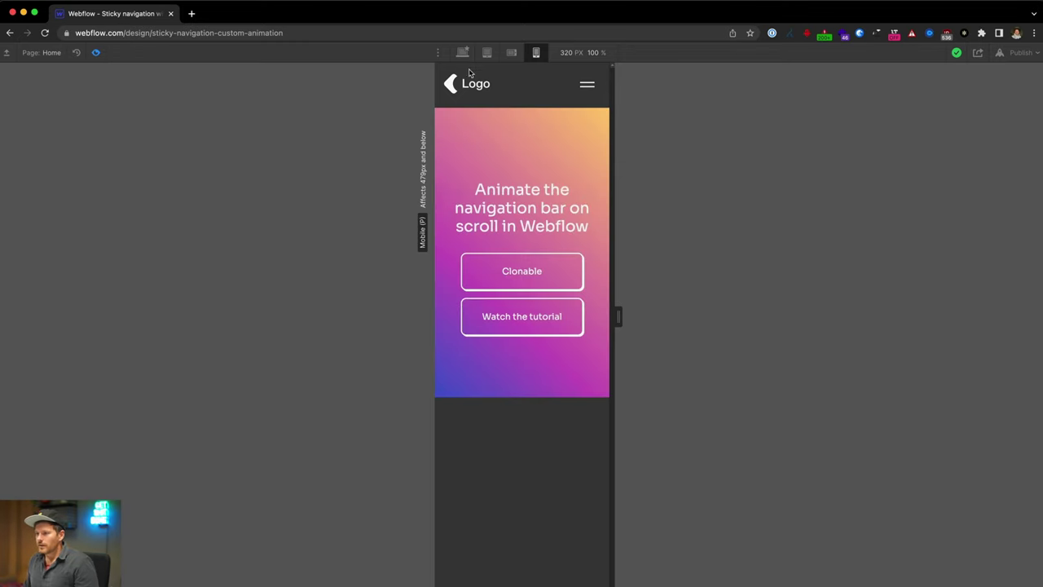
left_click(462, 52)
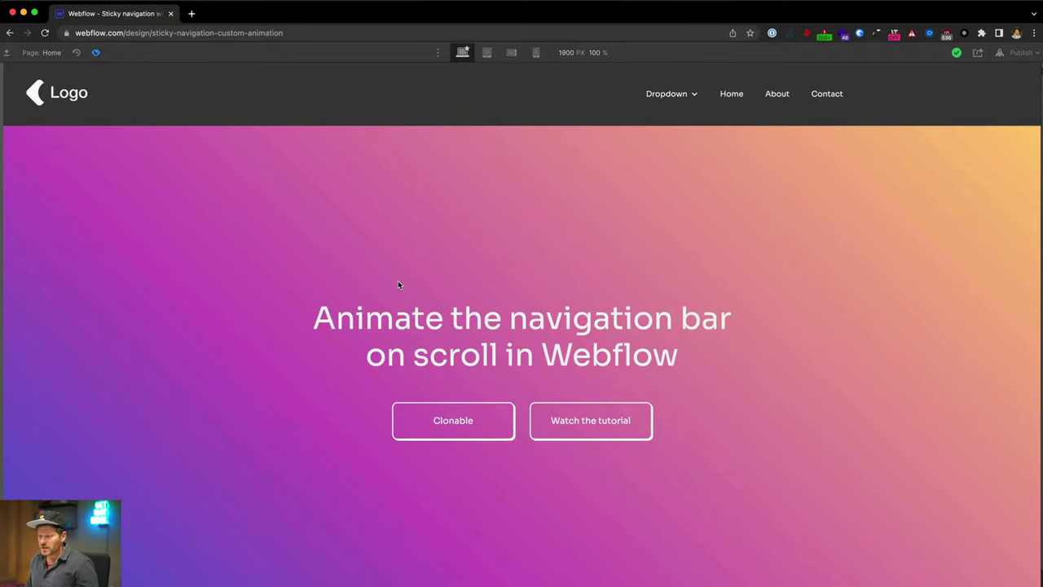
left_click(95, 53)
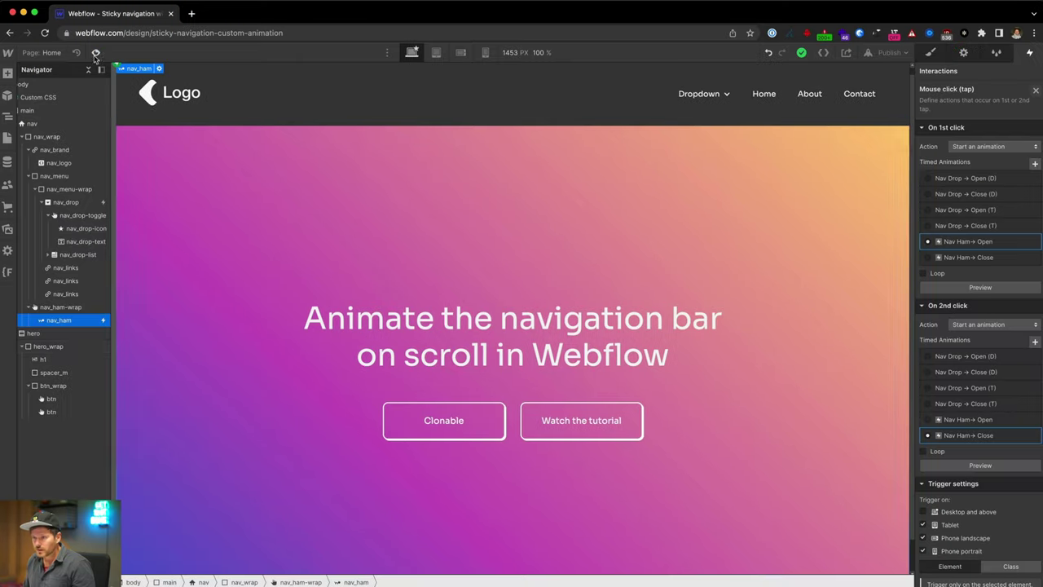
- Set the nav element's Position to Fixed in the Style panel
left_click(347, 123)
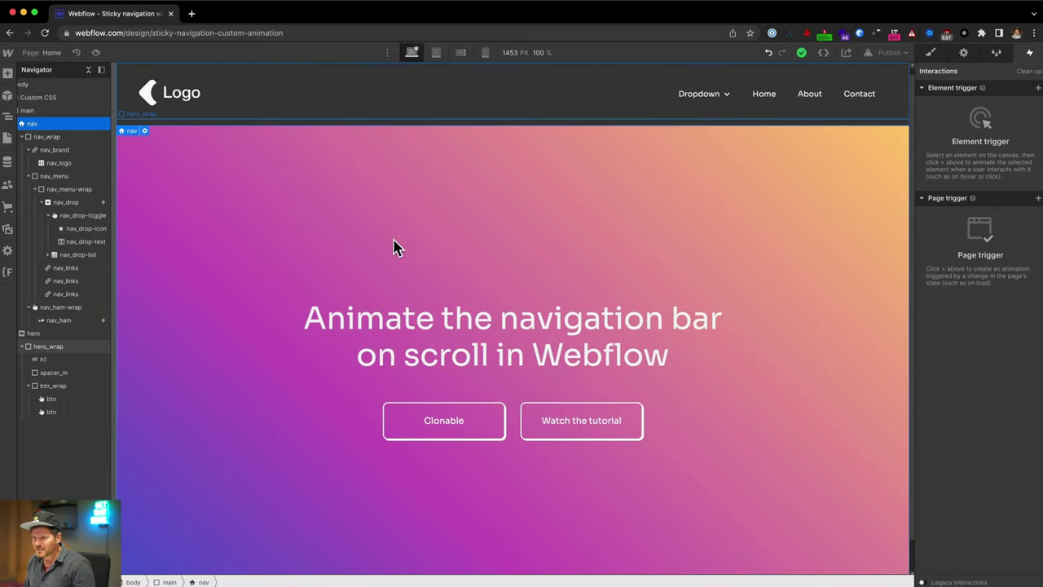
left_click(934, 53)
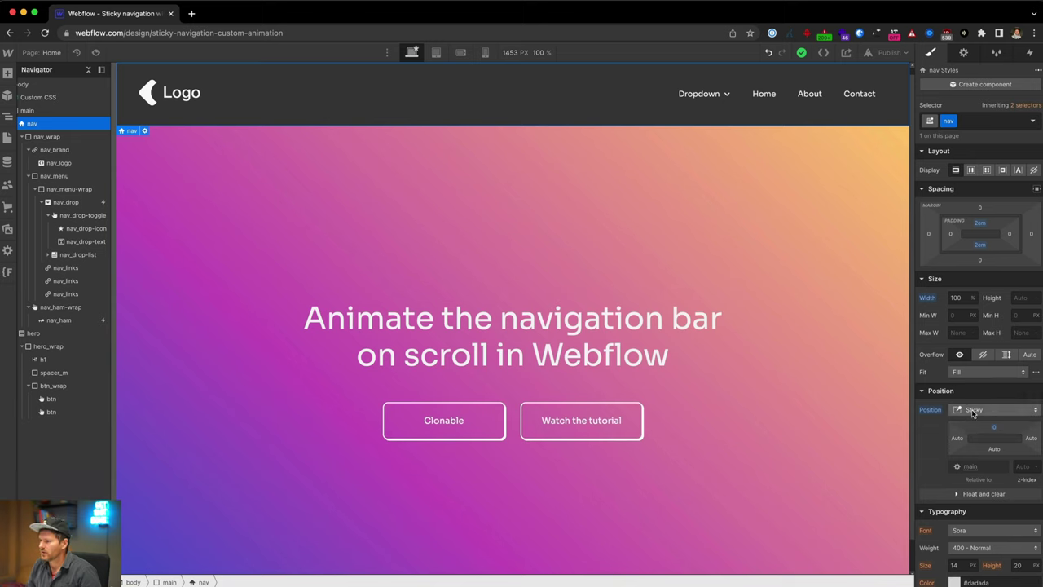
left_click(972, 411)
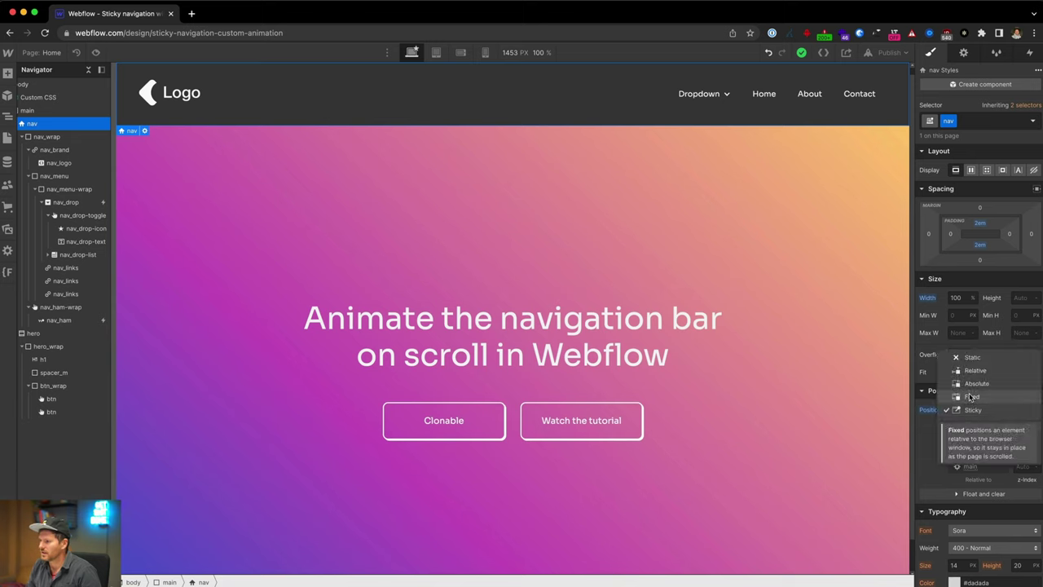
left_click(970, 397)
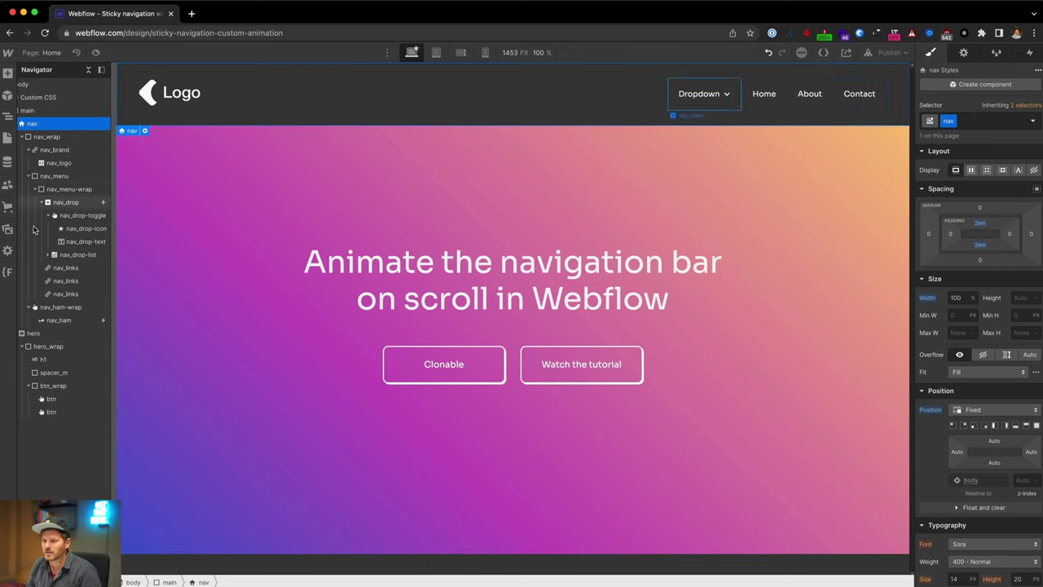
left_click(41, 333)
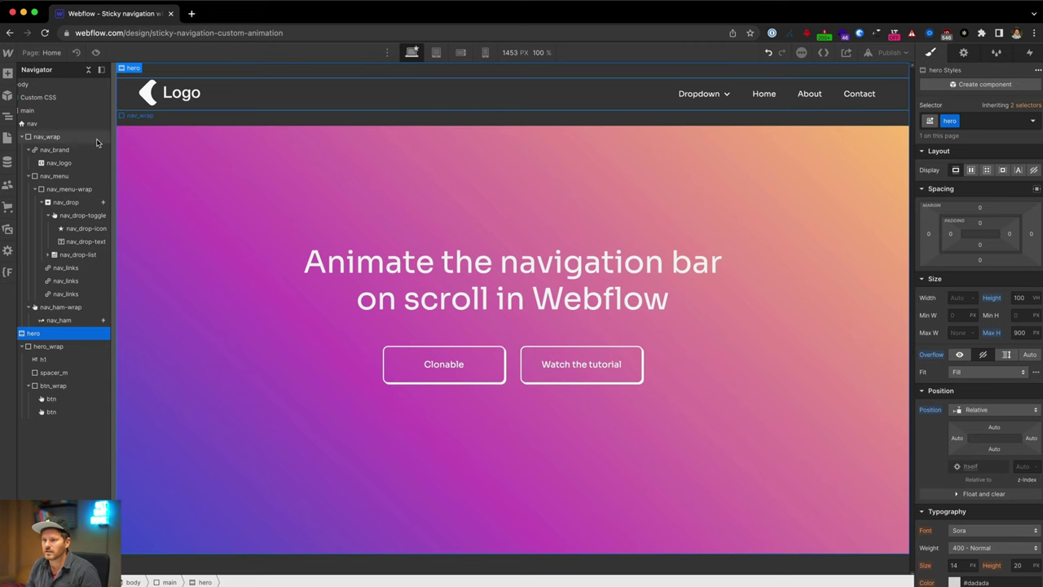
left_click(55, 127)
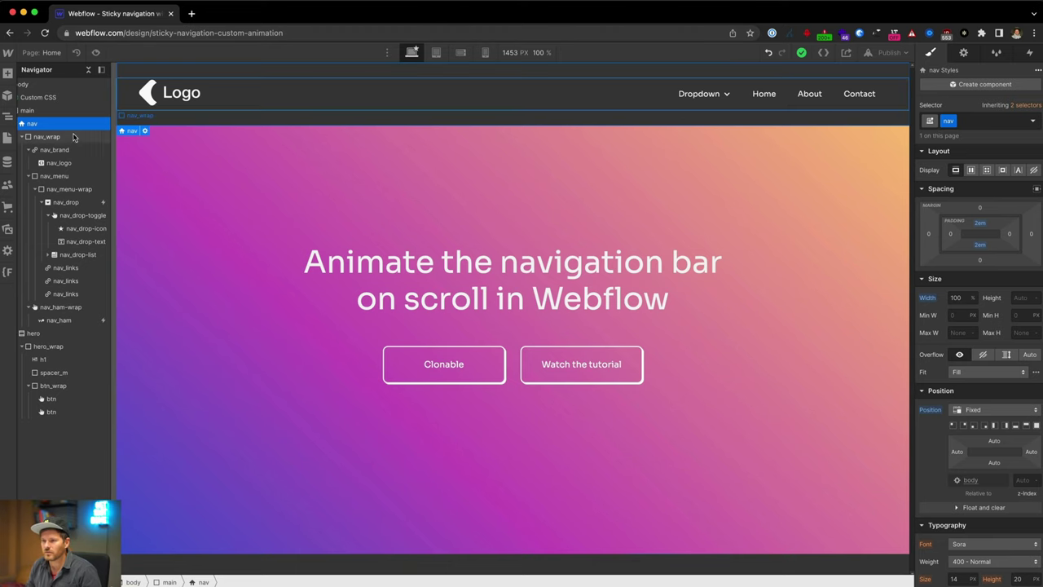
scroll(993, 413, "down", 8)
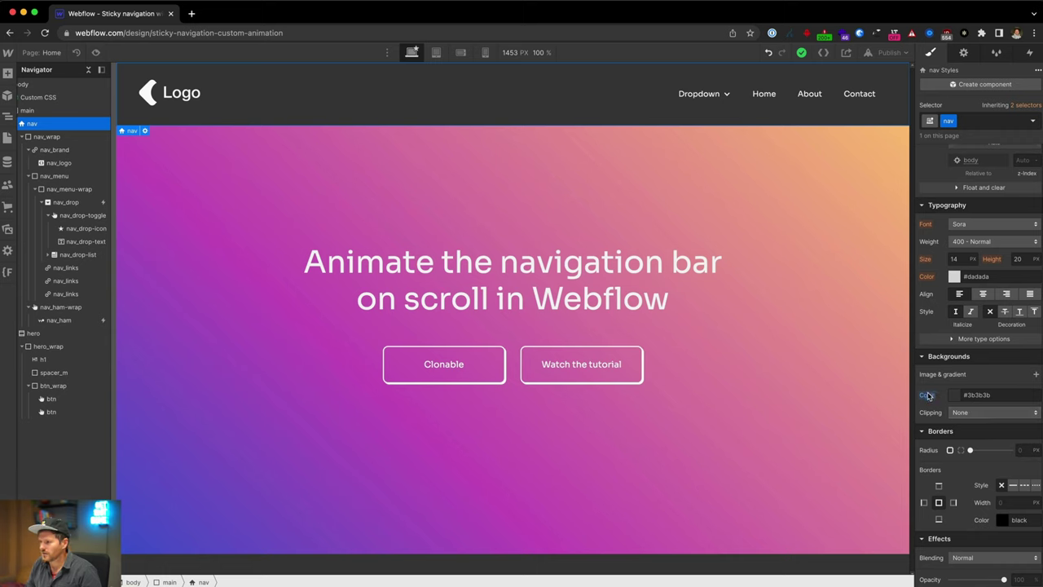
- Set the nav background colour's alpha to 0, check it in preview, and reselect the nav
left_click(953, 396)
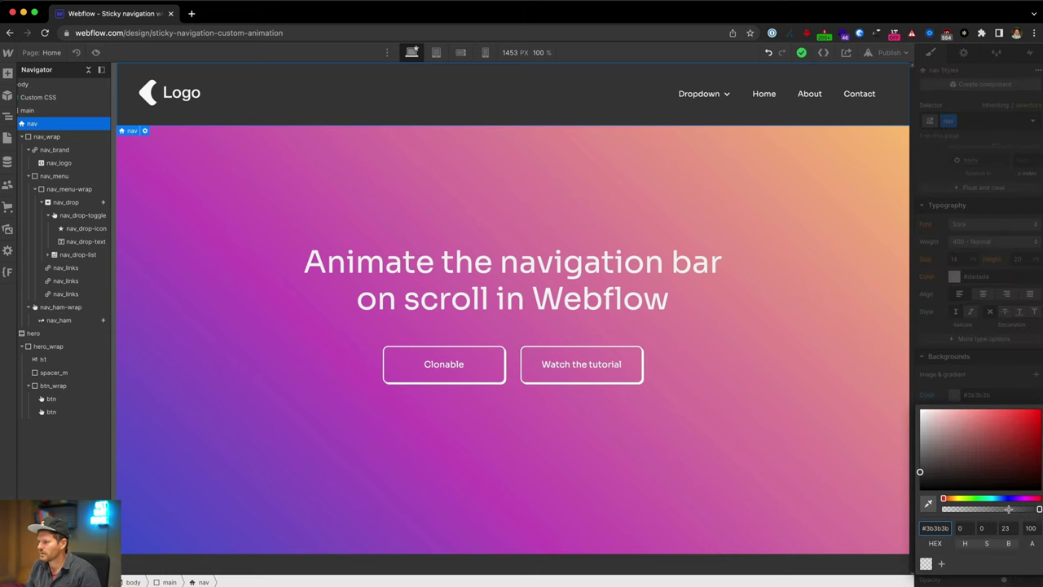
left_click(926, 563)
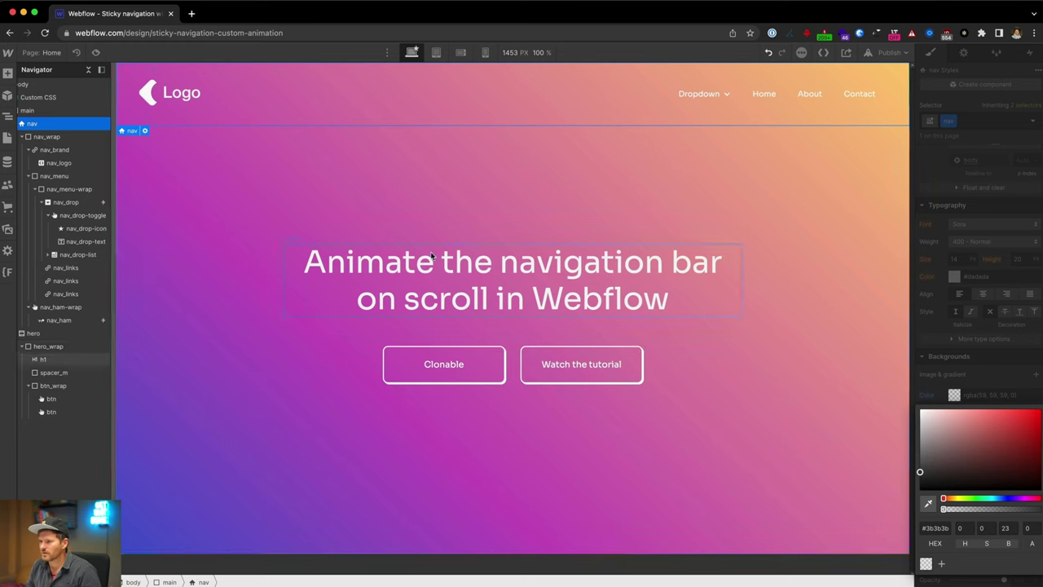
left_click(437, 189)
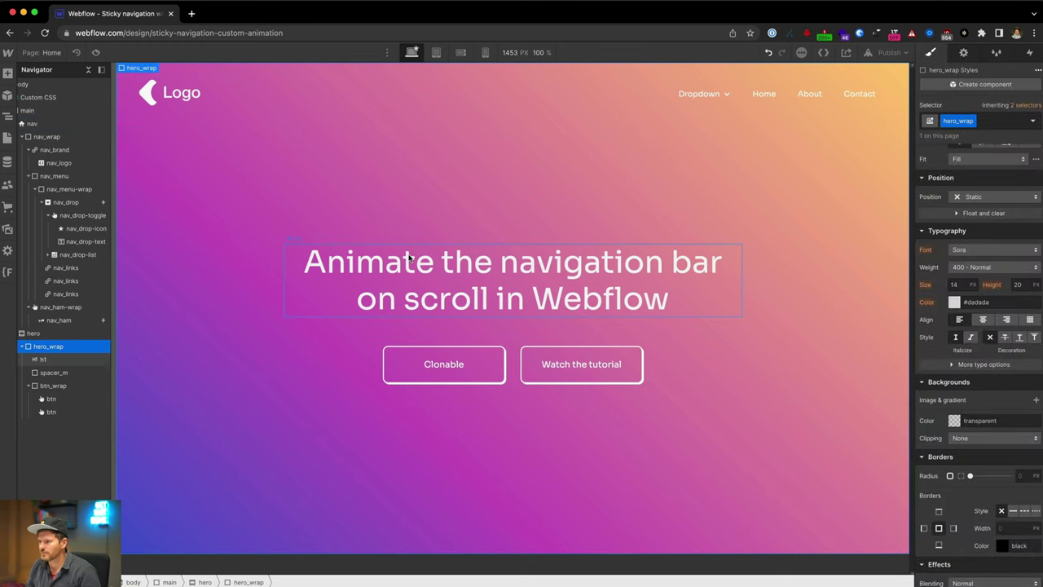
left_click(99, 53)
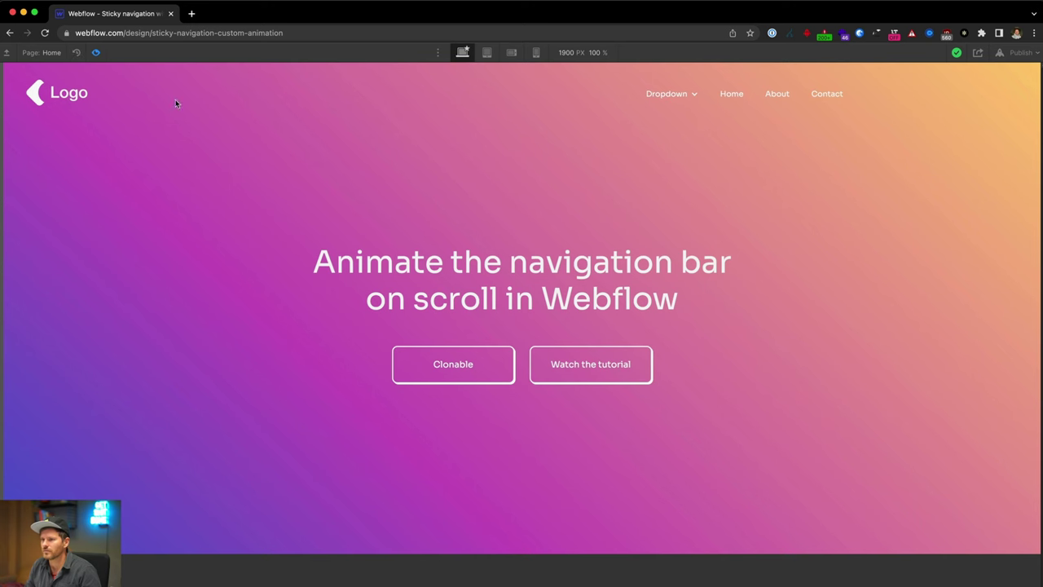
left_click(93, 52)
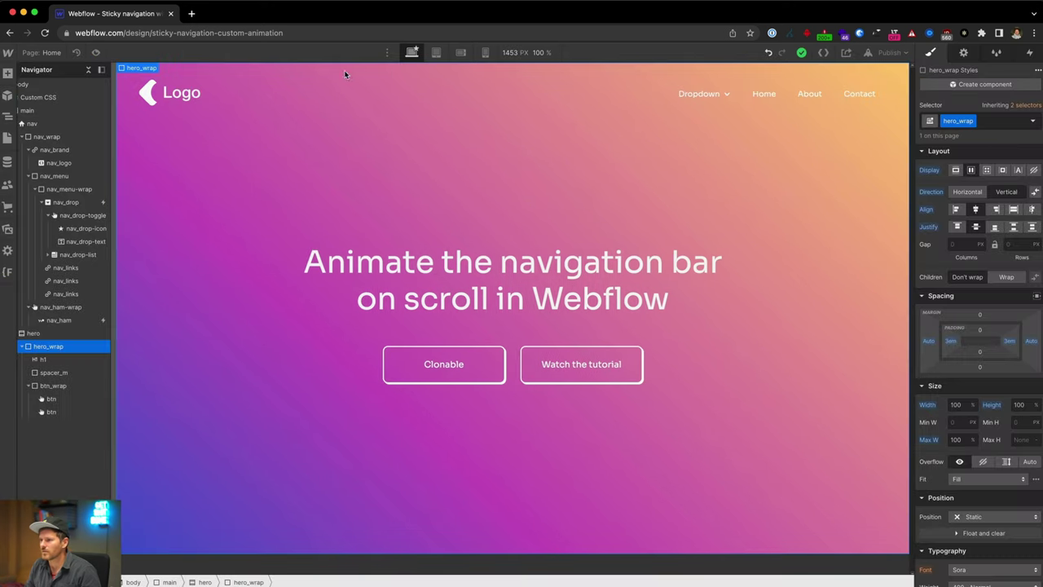
left_click(462, 112)
- Set the canvas width to 1900 px, correcting a mistyped 19000
type("19000")
key("Return")
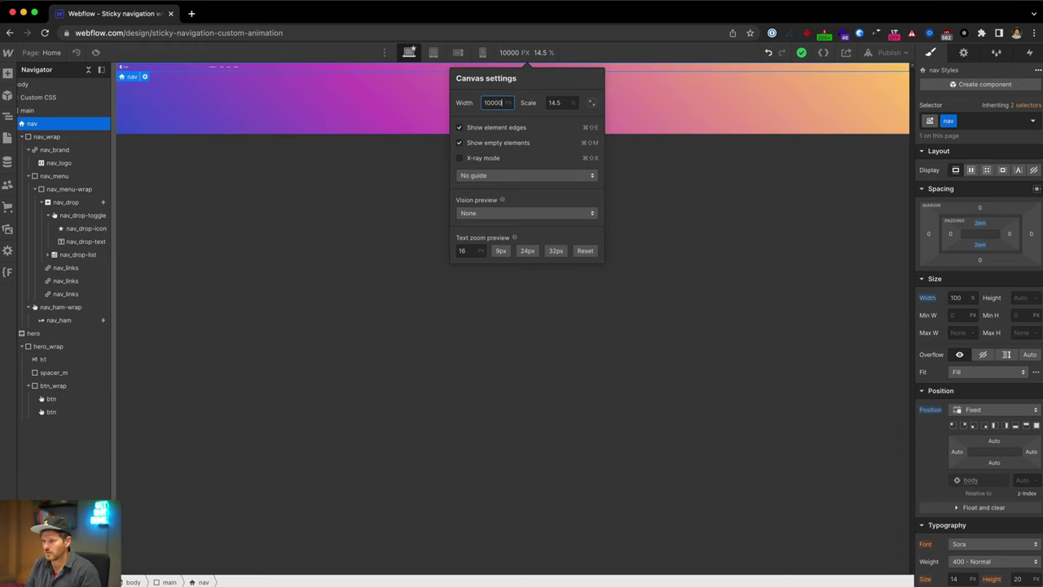
double_click(500, 105)
type("1900")
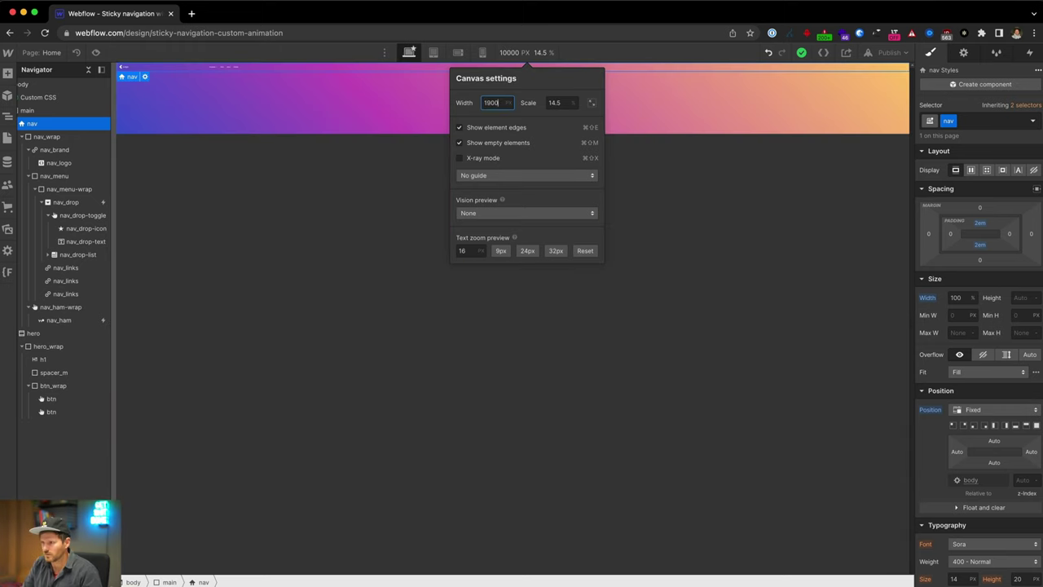
key("Return")
key("Escape")
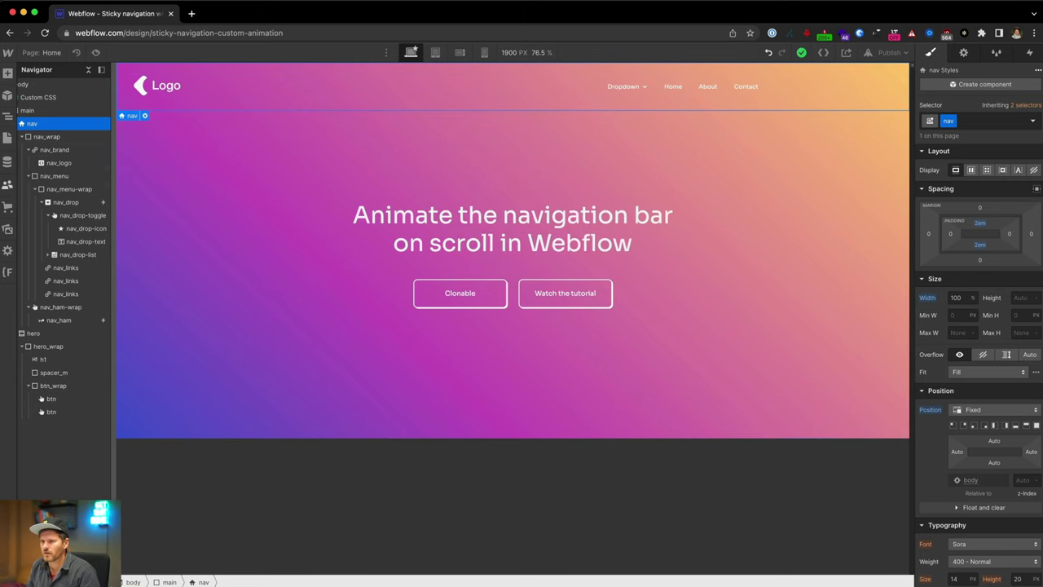
- Give the nav Display Flex with centred alignment and centred justification, then preview
left_click(971, 171)
left_click(976, 209)
left_click(976, 226)
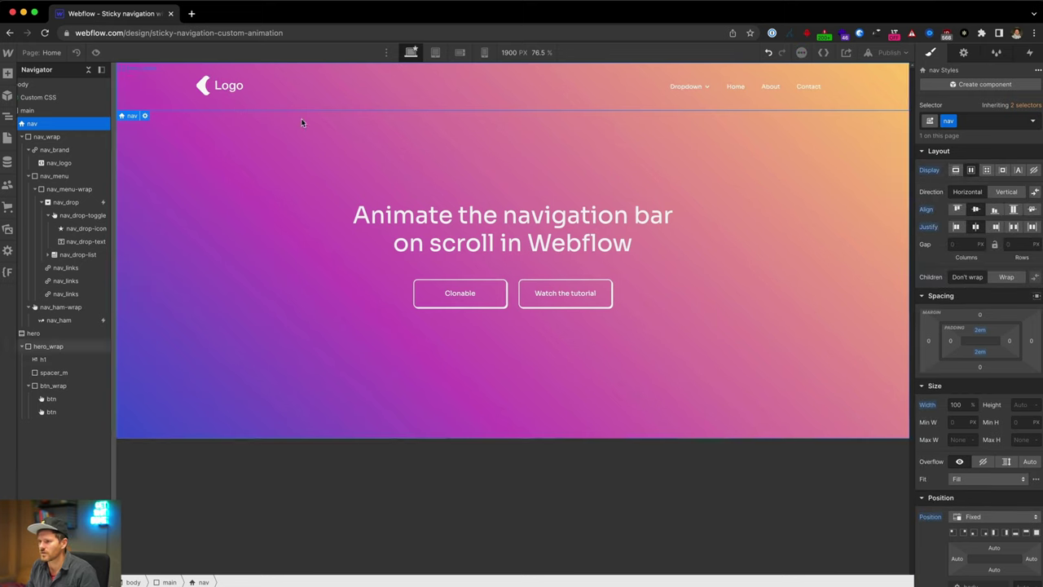
left_click(96, 53)
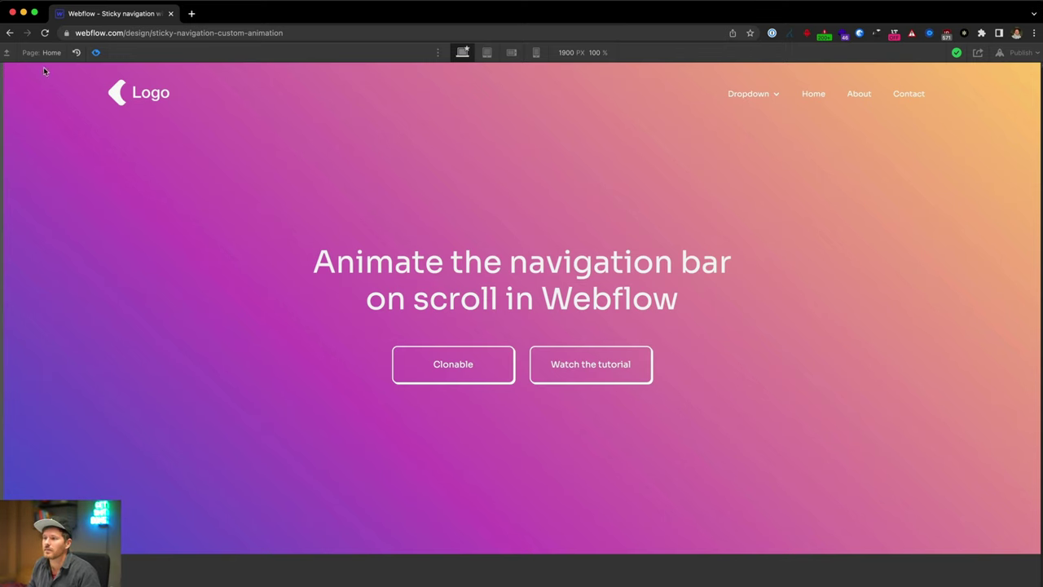
left_click(98, 53)
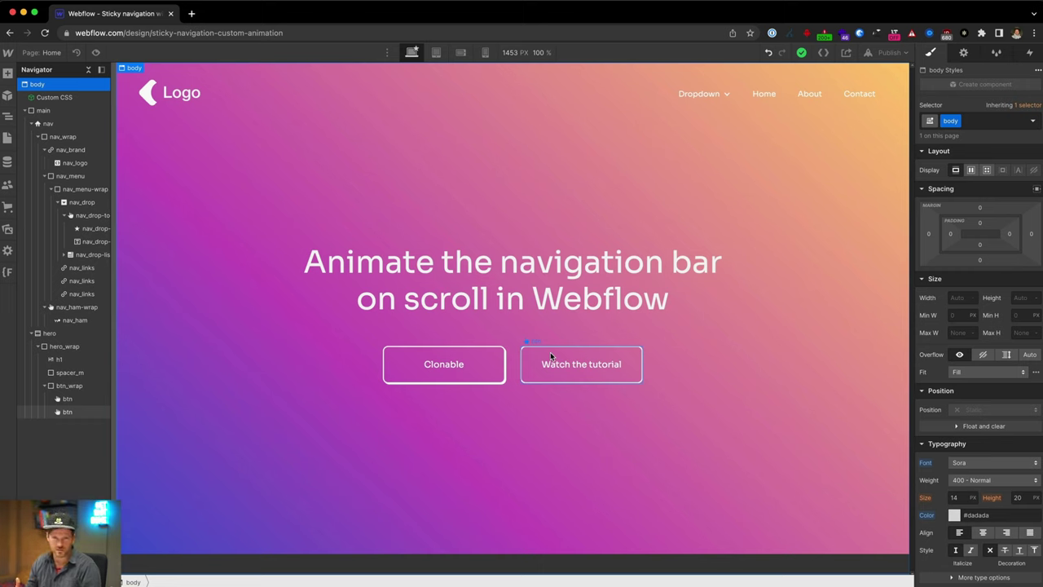
- Try 0.4em nav padding and logo widths of 7 and 6em, ending at 8em with larger padding
left_click(284, 111)
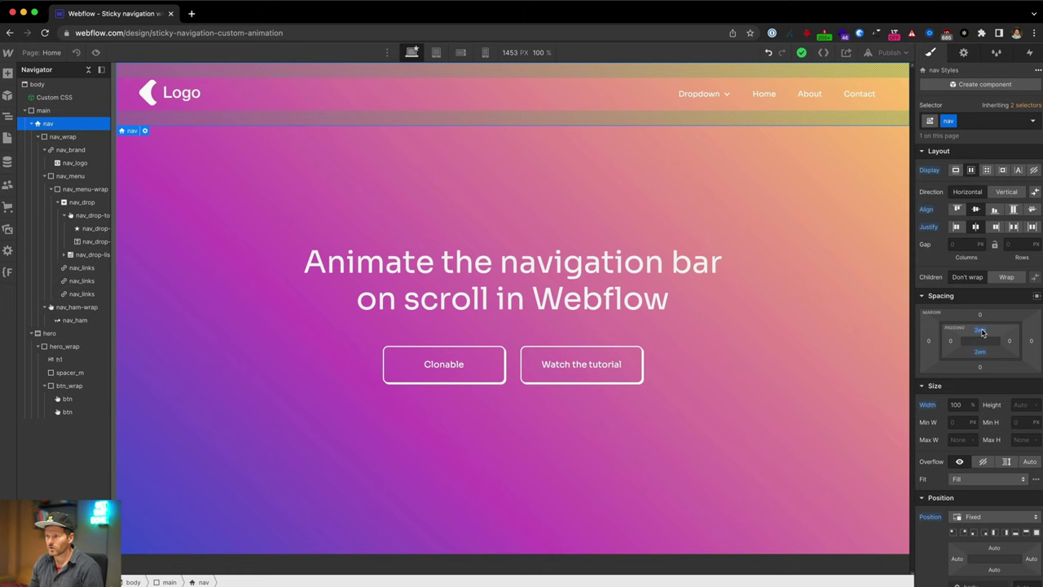
left_click_drag(982, 331, 982, 322)
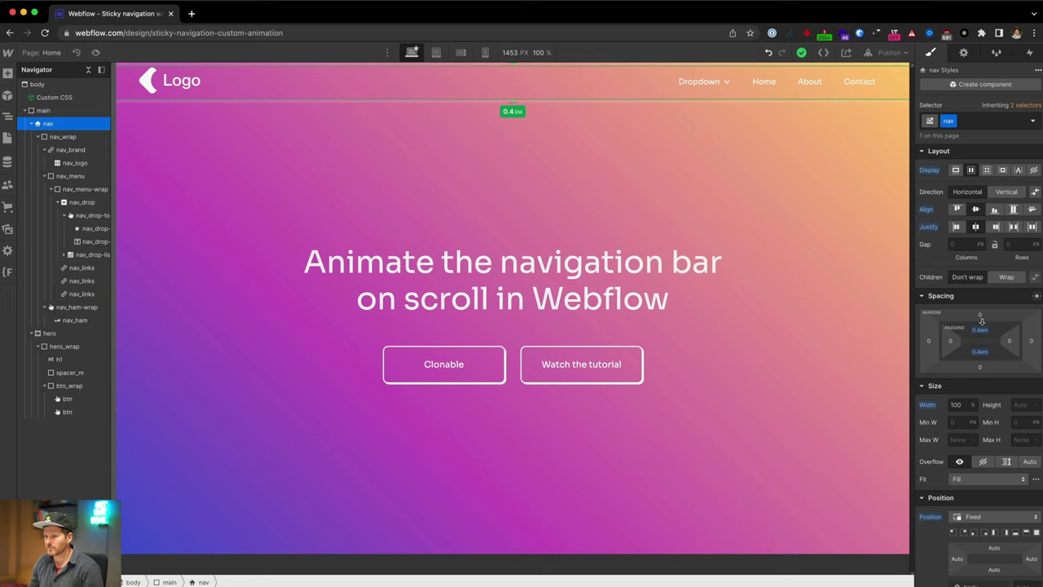
left_click(181, 71)
left_click(954, 298)
type("7")
key("Down")
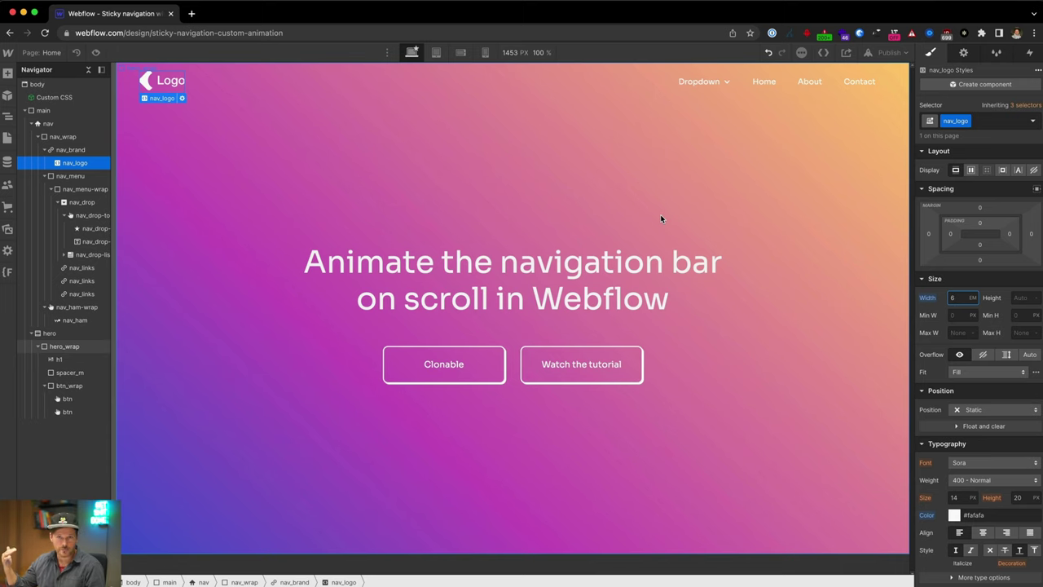
key("BackSpace")
type("8")
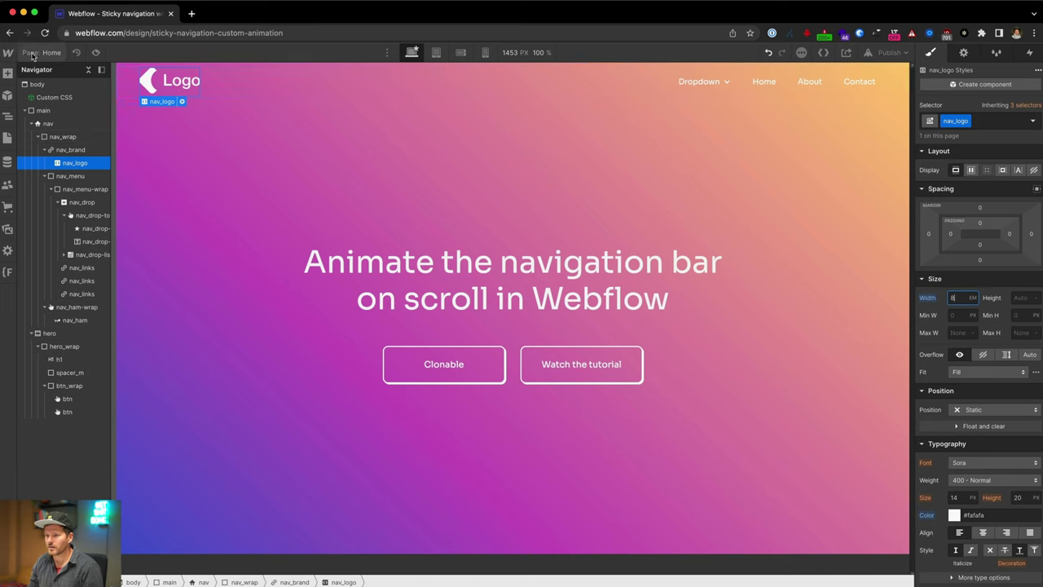
left_click(49, 123)
left_click_drag(980, 332, 979, 333)
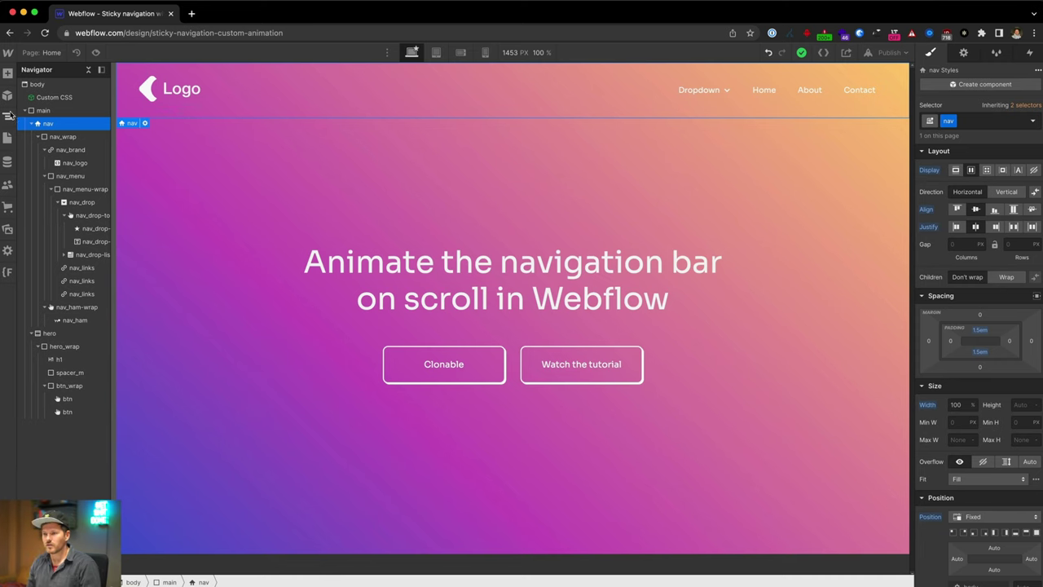
- Add a Section inside main with class spacing-section and height 100vh
left_click(33, 112)
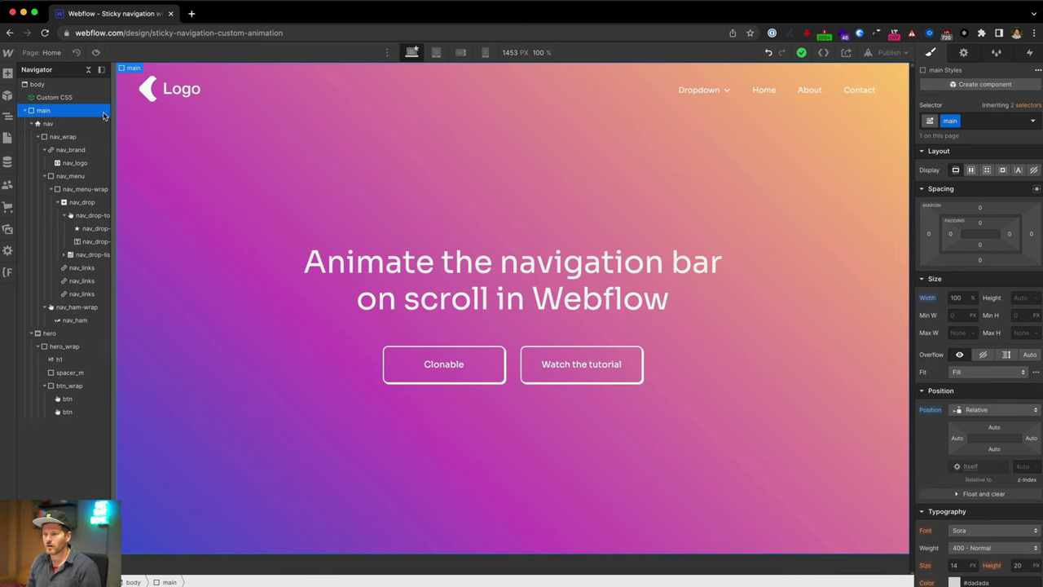
key("super+e")
type("se")
key("Return")
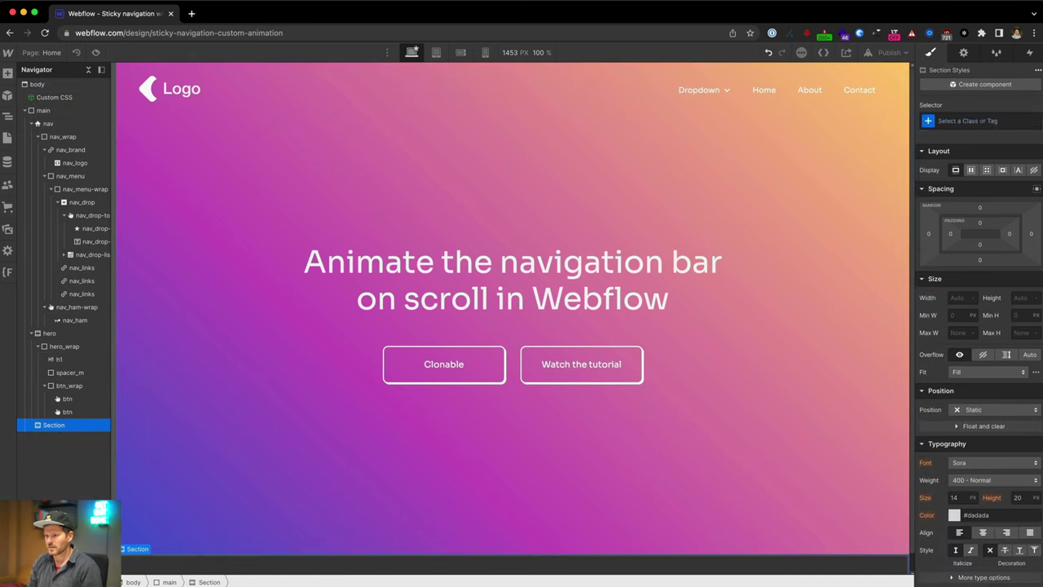
key("super+Return")
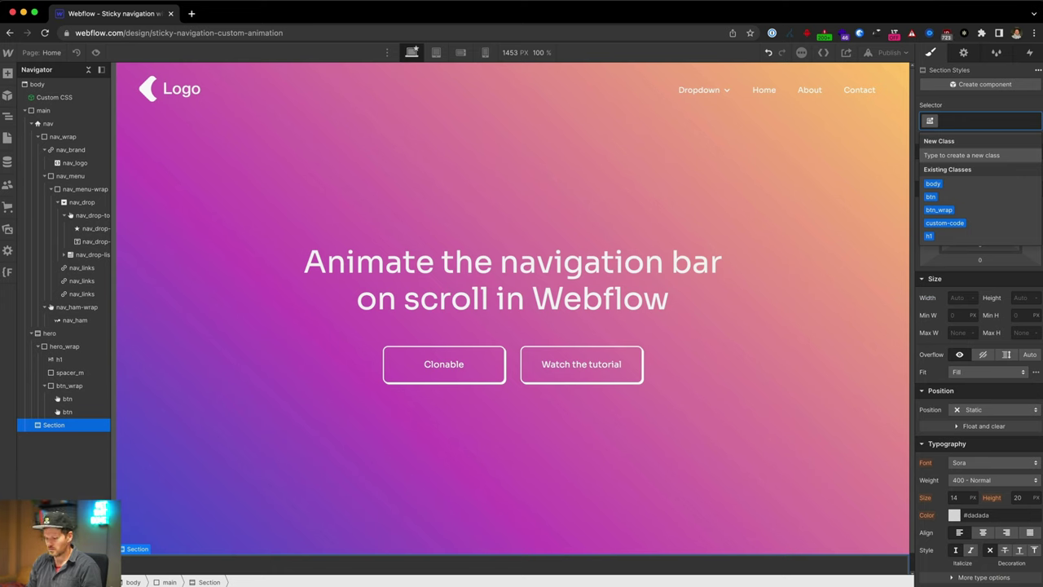
type("spac")
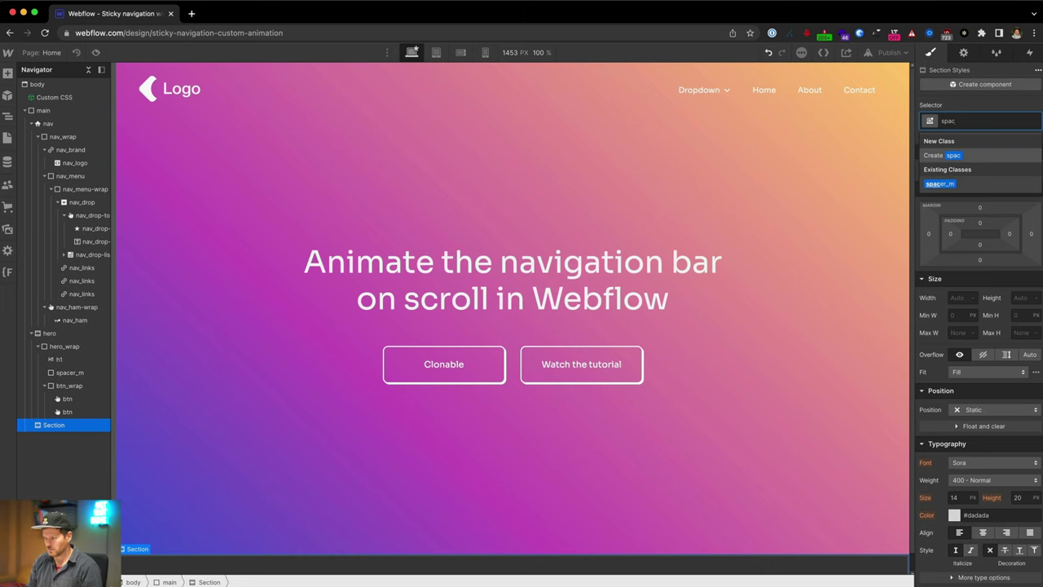
type("ing-section")
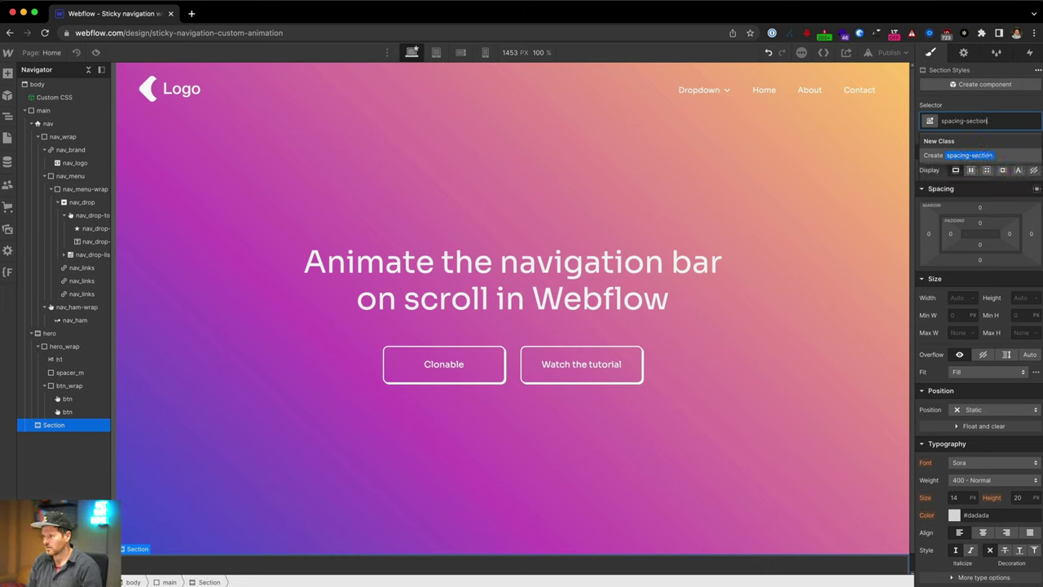
key("Return")
left_click(1024, 299)
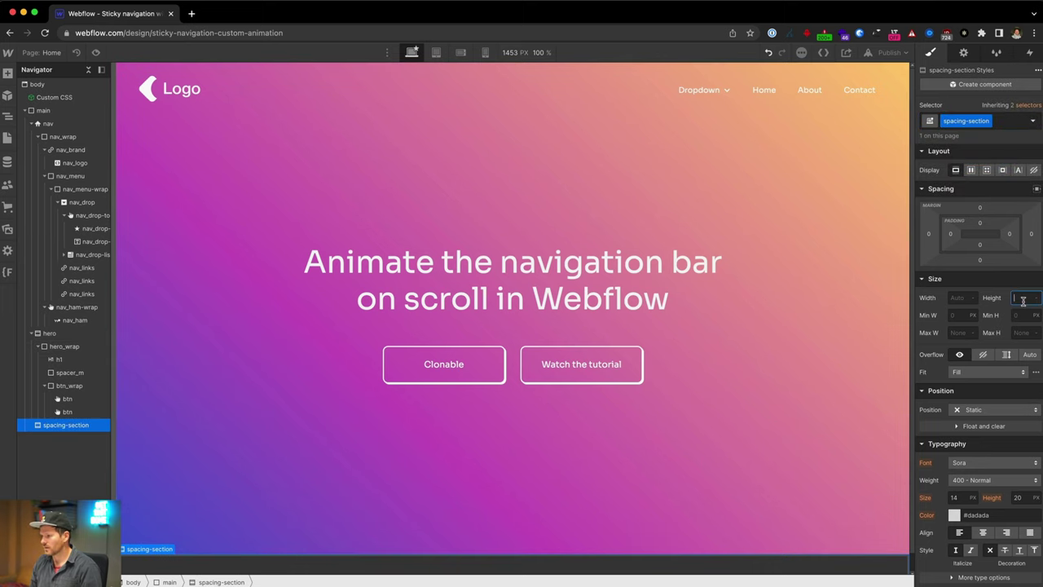
type("100vh")
key("Return")
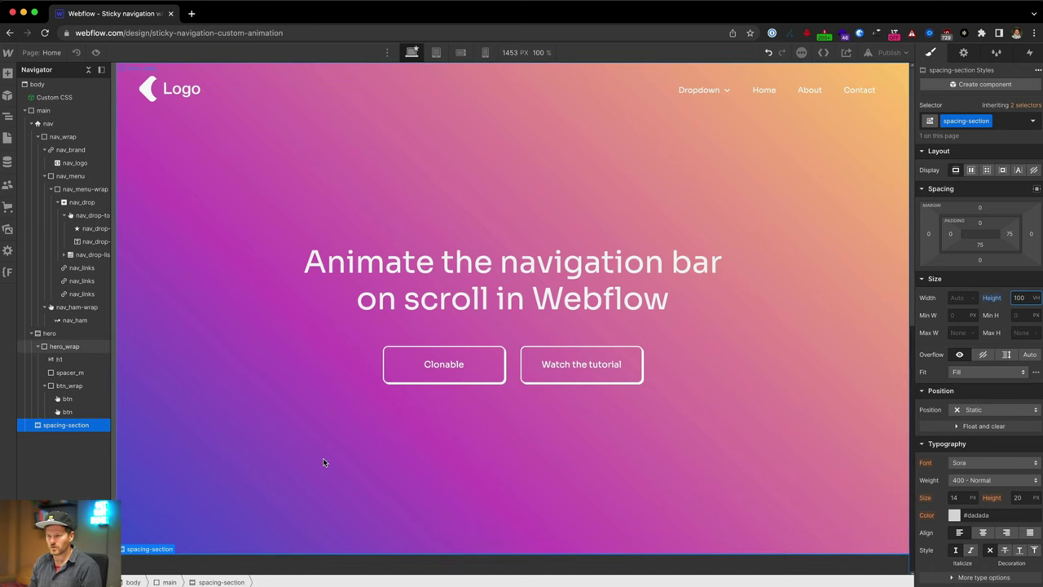
- Scroll the canvas to test the fixed nav, then select the nav
scroll(322, 462, "down", 3)
scroll(323, 462, "up", 3)
scroll(323, 462, "down", 3)
scroll(322, 462, "up", 3)
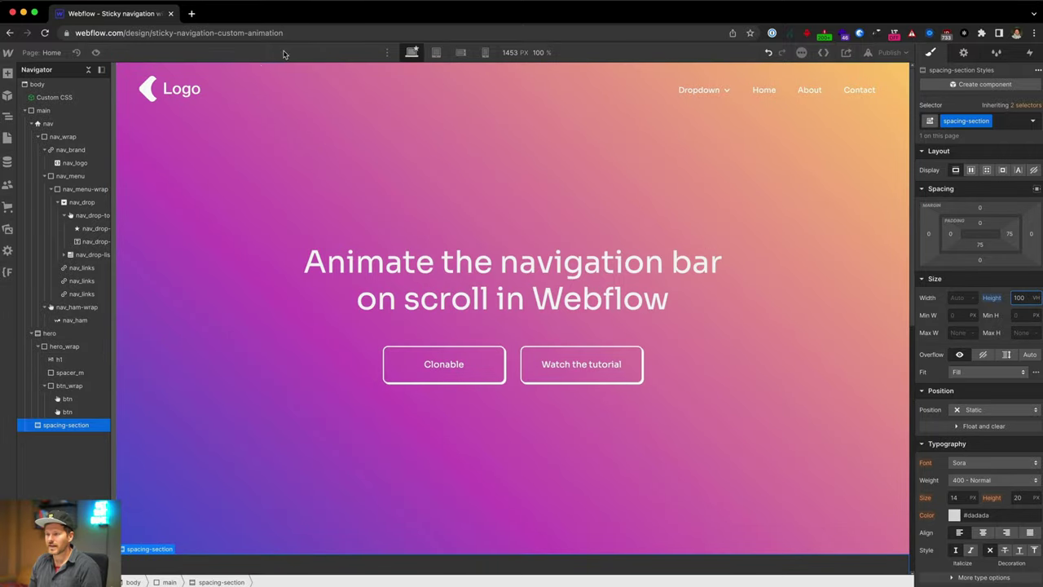
left_click(282, 109)
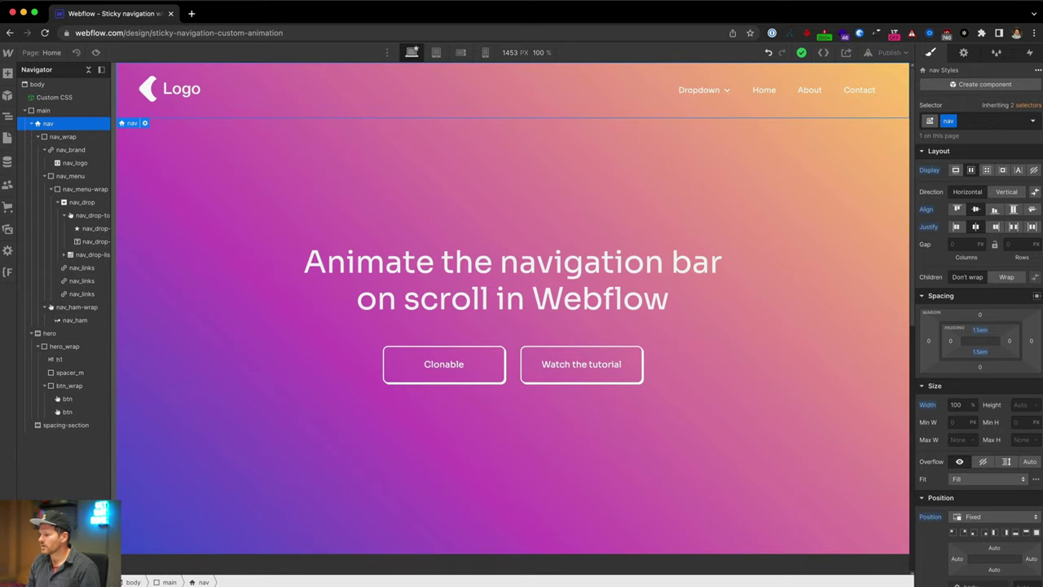
- Add a nav_scrolled combo class with 0.5em vertical padding, briefly removing it to compare
left_click(986, 121)
type("nav")
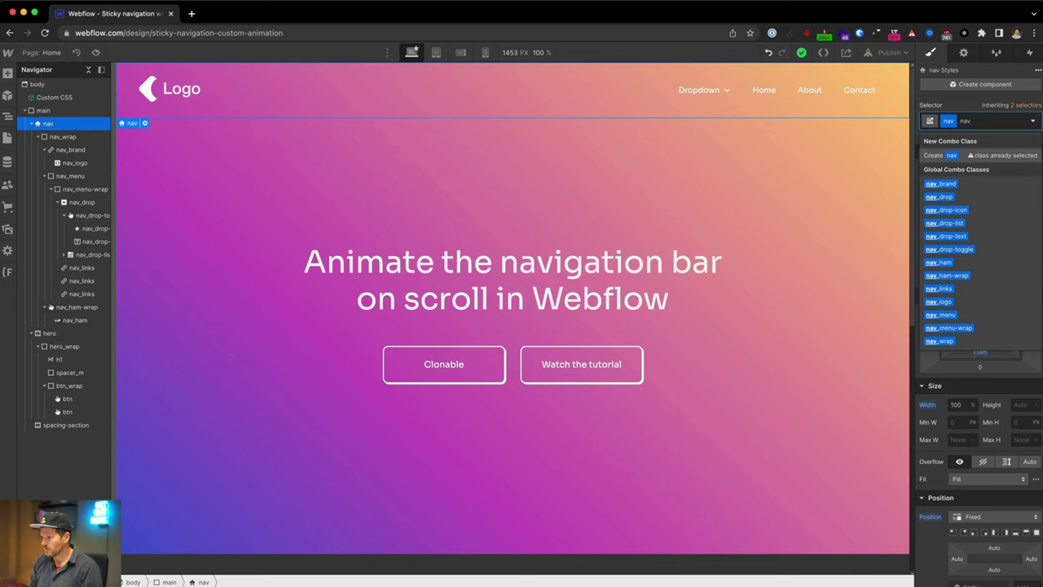
type("_scrolled")
key("Return")
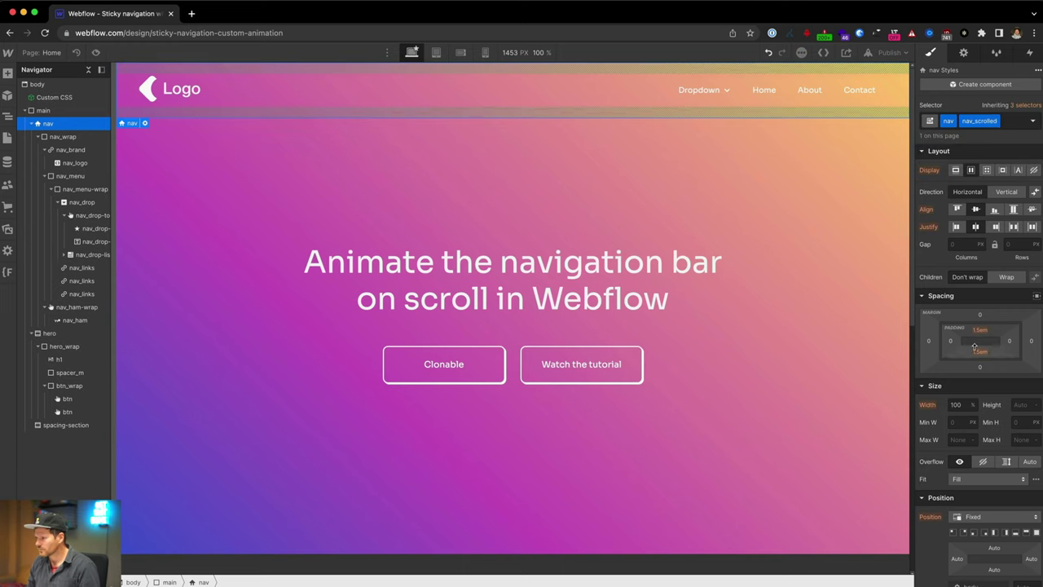
left_click_drag(981, 331, 982, 327)
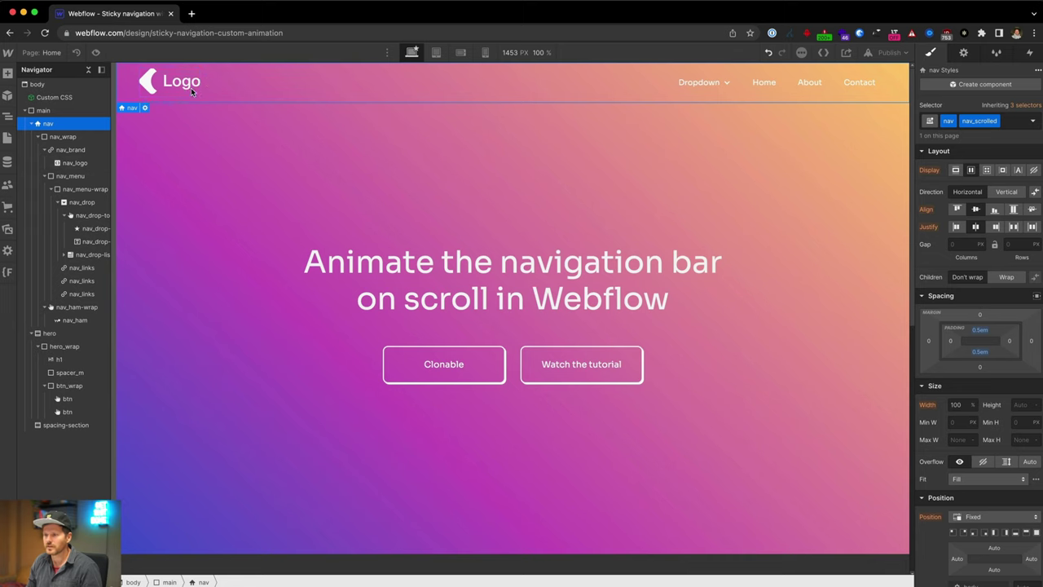
key("super+Return")
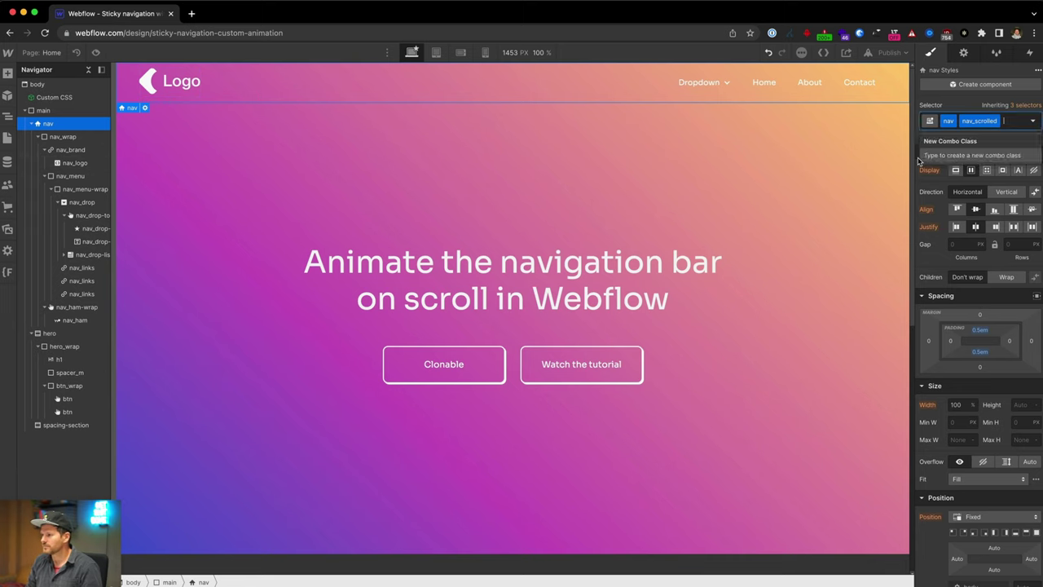
key("BackSpace")
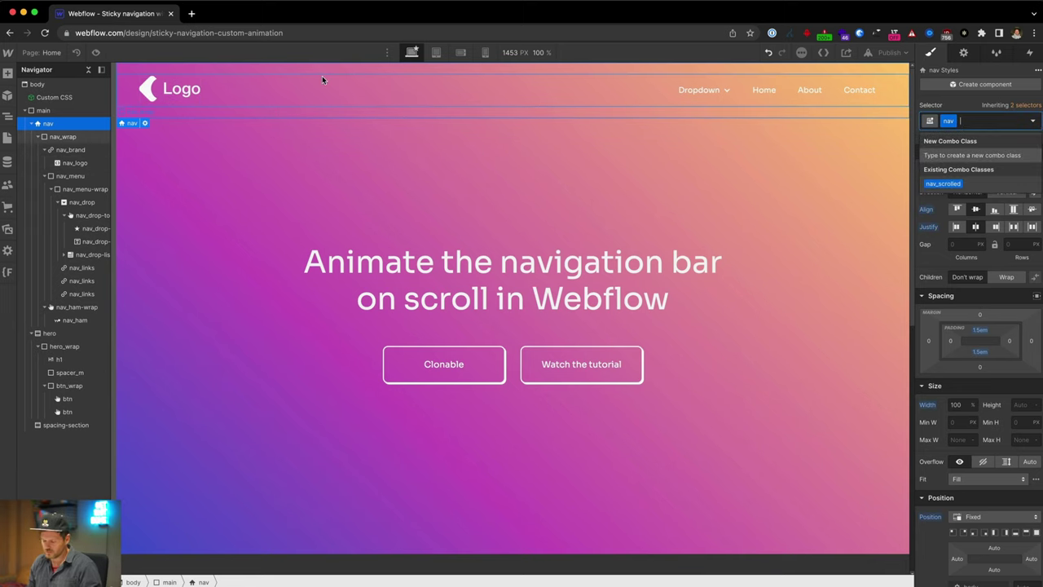
left_click(396, 172)
key("super+z")
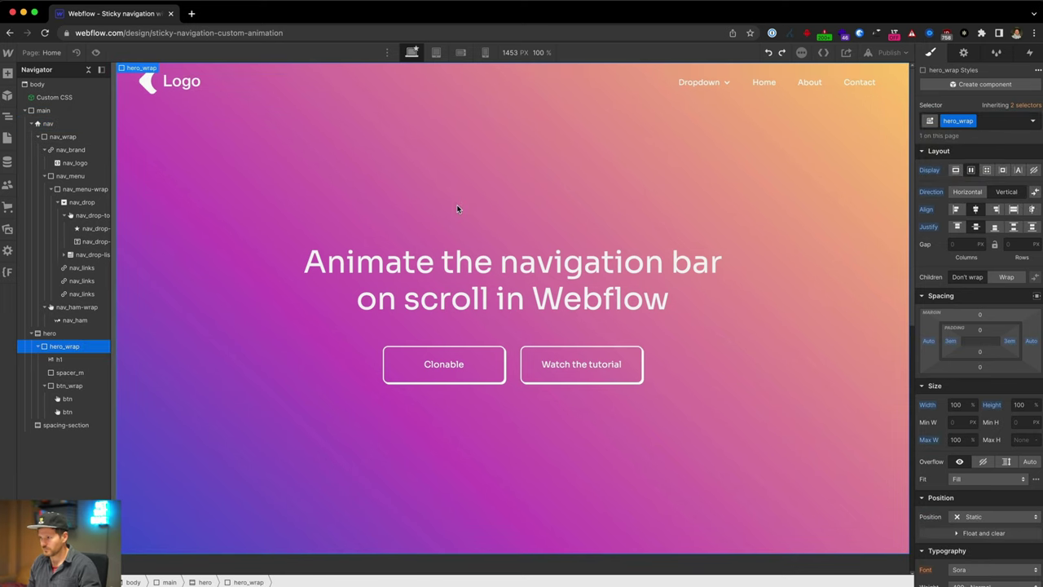
- Give the logo a logo_scrolled combo class with its width set to 7em
left_click(274, 87)
left_click(204, 100)
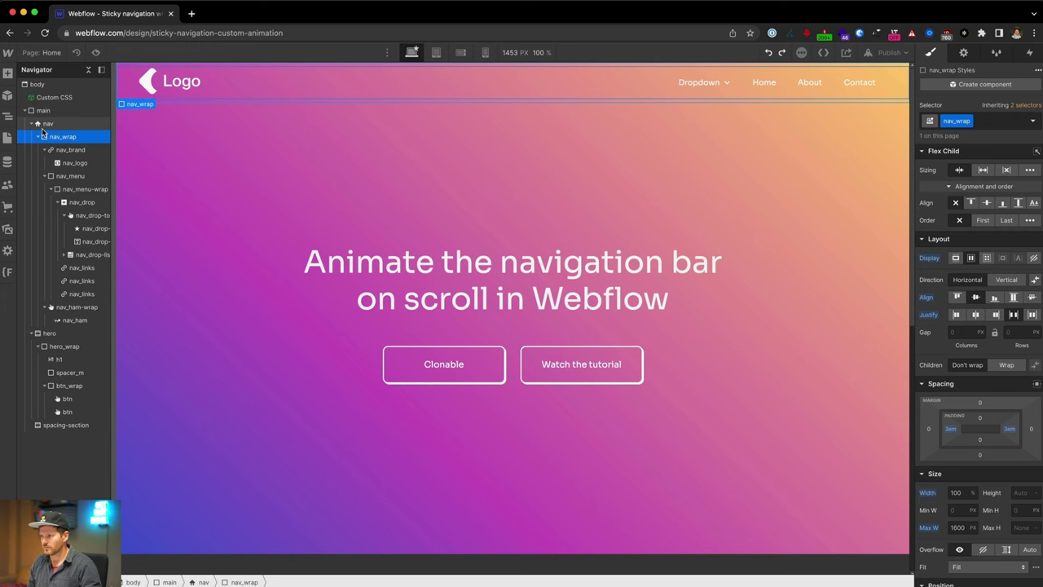
left_click(172, 82)
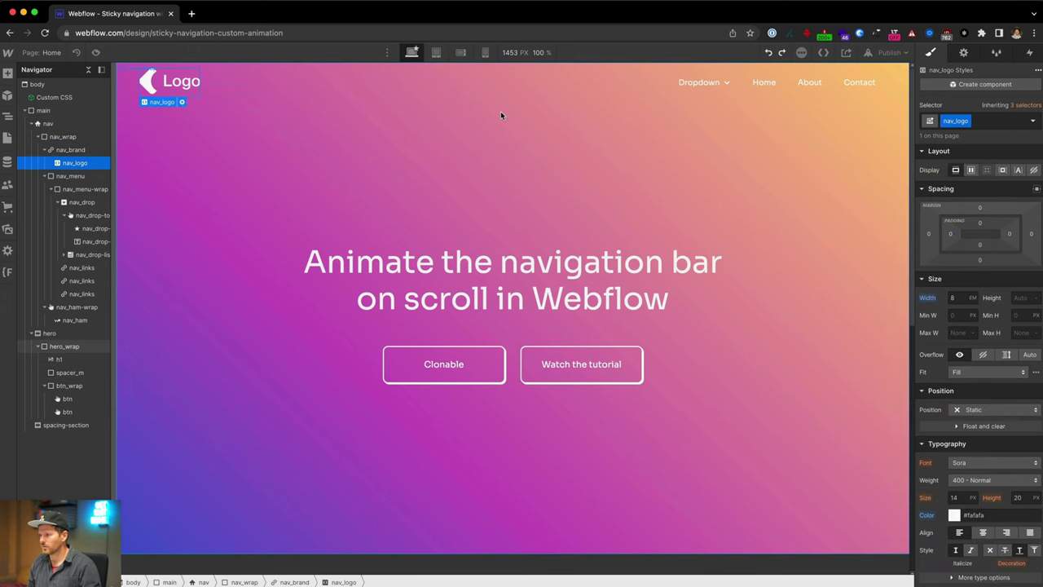
key("super+Return")
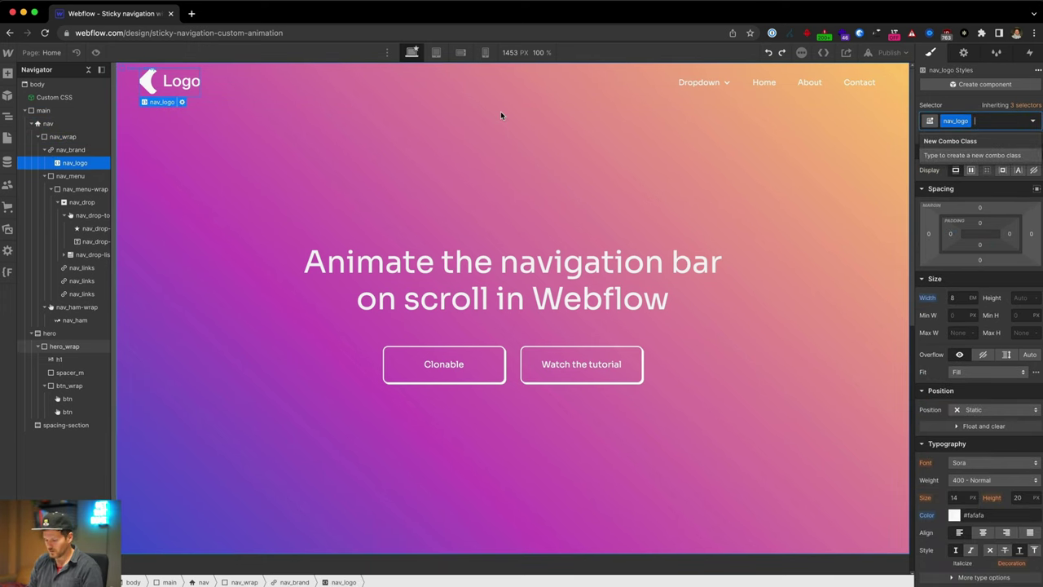
type("Na")
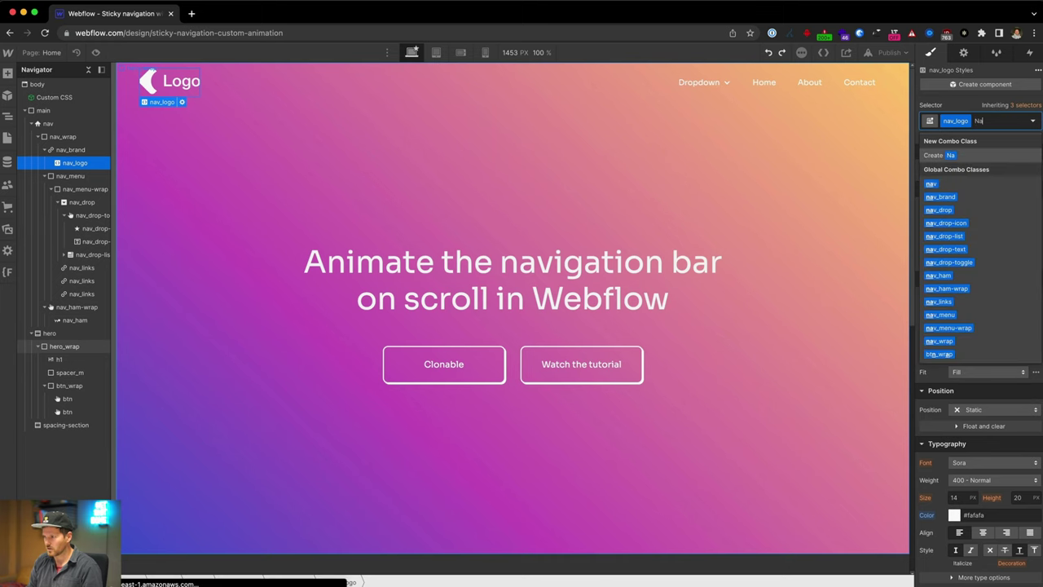
key("BackSpace")
type("logo_scrolled")
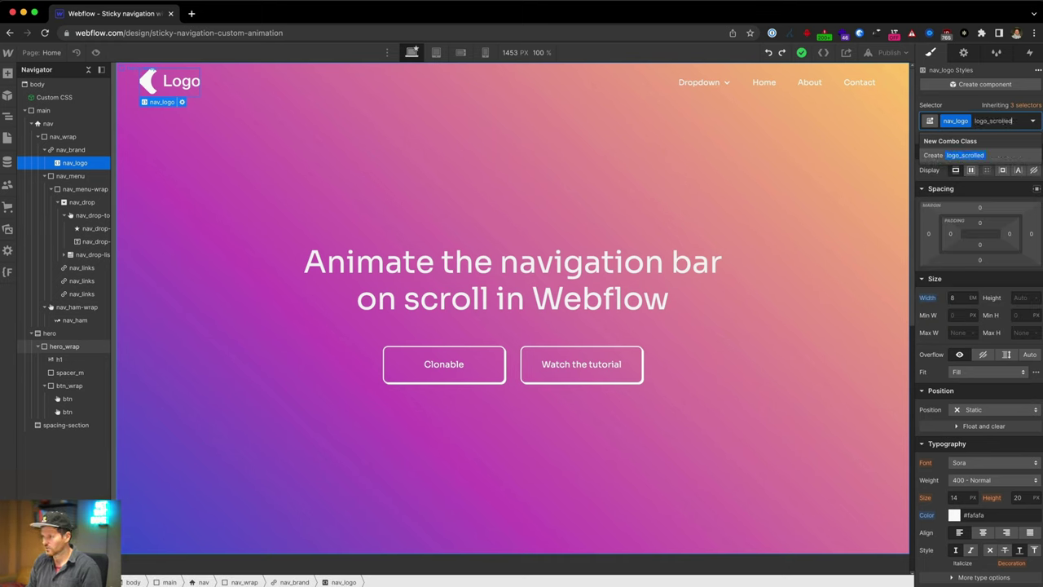
key("Return")
left_click(960, 298)
type("6")
key("Up")
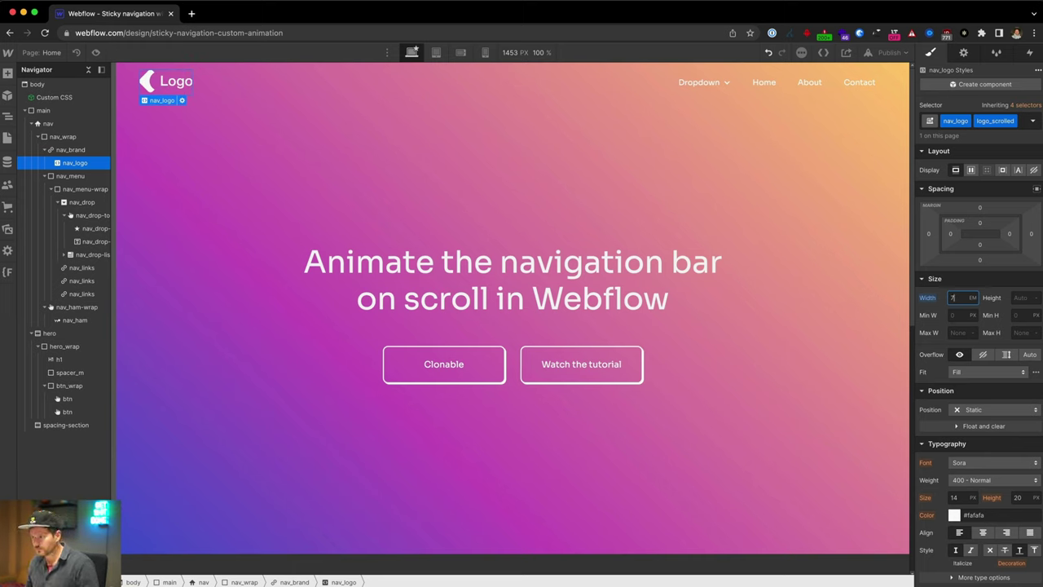
left_click(474, 63)
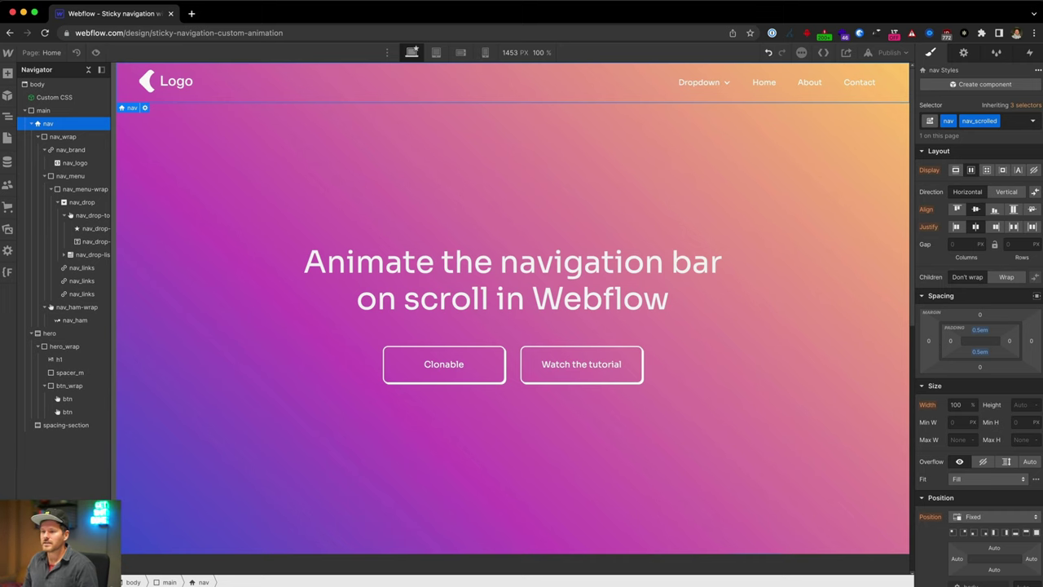
- Add an HTML Embed to the body and paste in the scroll script
left_click(38, 85)
key("super+k")
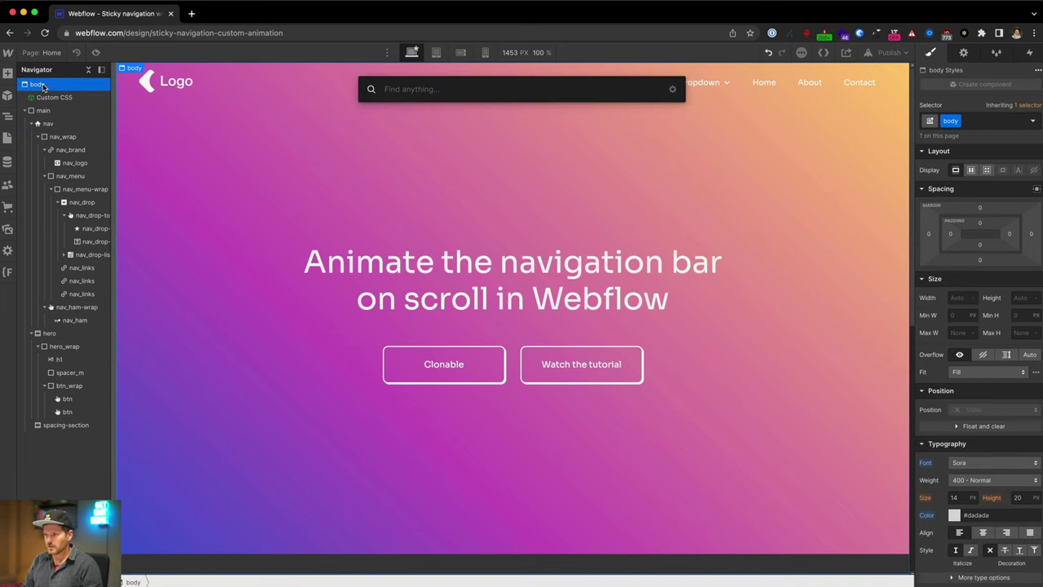
type("embed")
key("Return")
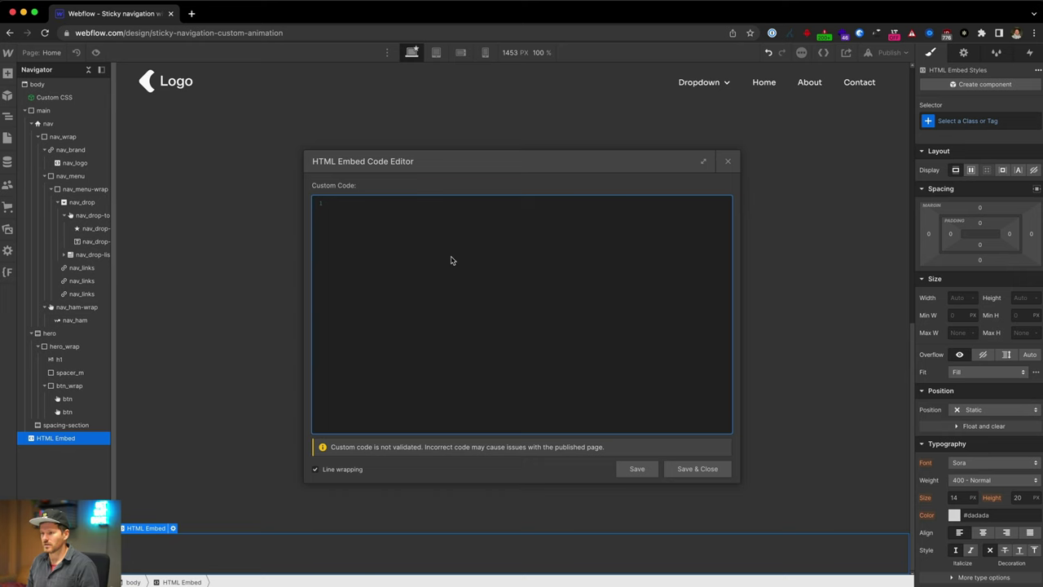
type("<script> var Webflow = Webflow || []; Webflow.push(function () {   Webflow.scroll.on(function() {     if (window.scrollY > 0) { // starts when browser is scrolled on the Y axis       $('#navi').addClass('nav_scrolled'); // adds the class nav_scrolled to the nav       $('#logo').addClass('logo_scrolled'); // adds the class logo_scrolled to the logo     } else { // not scrolled       $('#navi').removeClass('nav_scrolled'); // removes the class nav_scrolled to the nav       $('#logo').removeClass('logo_scrolled'); // removes the class logo_scrolled to the logo     }   }) }); </script>")
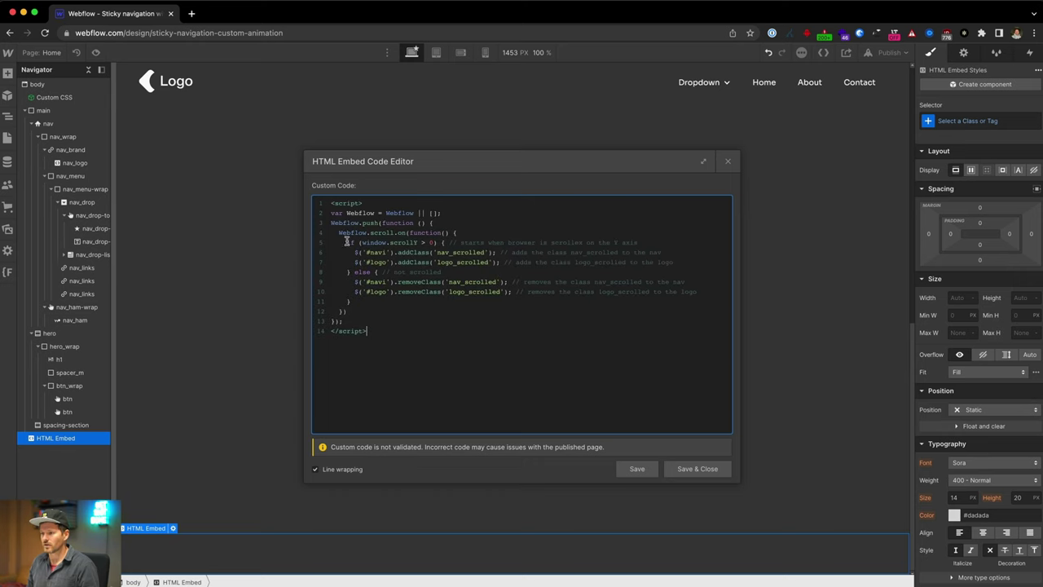
- Review the script's addClass and removeClass lines for nav_scrolled, then save and close the editor
left_click_drag(331, 213, 501, 229)
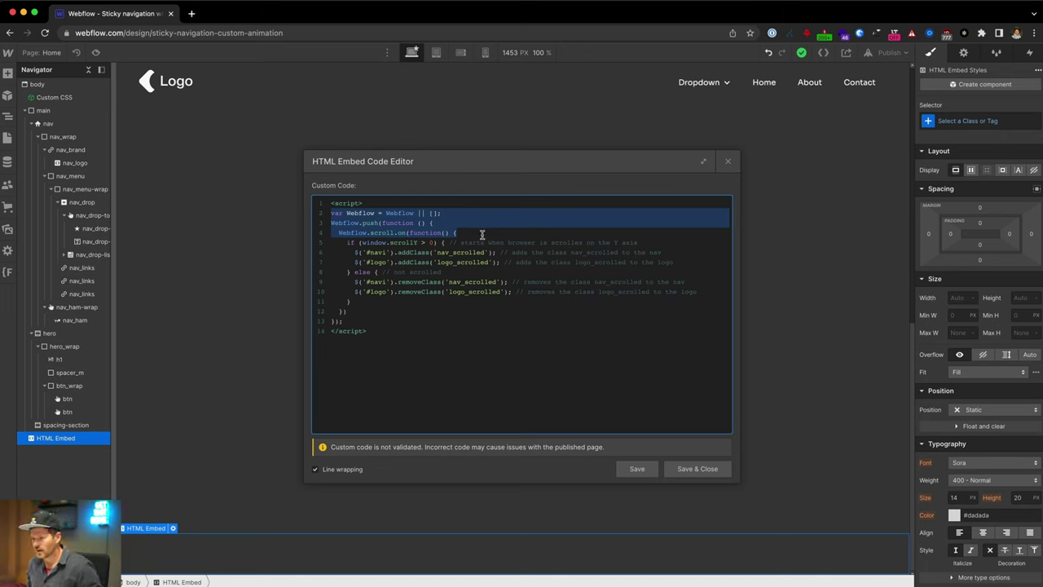
left_click_drag(342, 242, 522, 291)
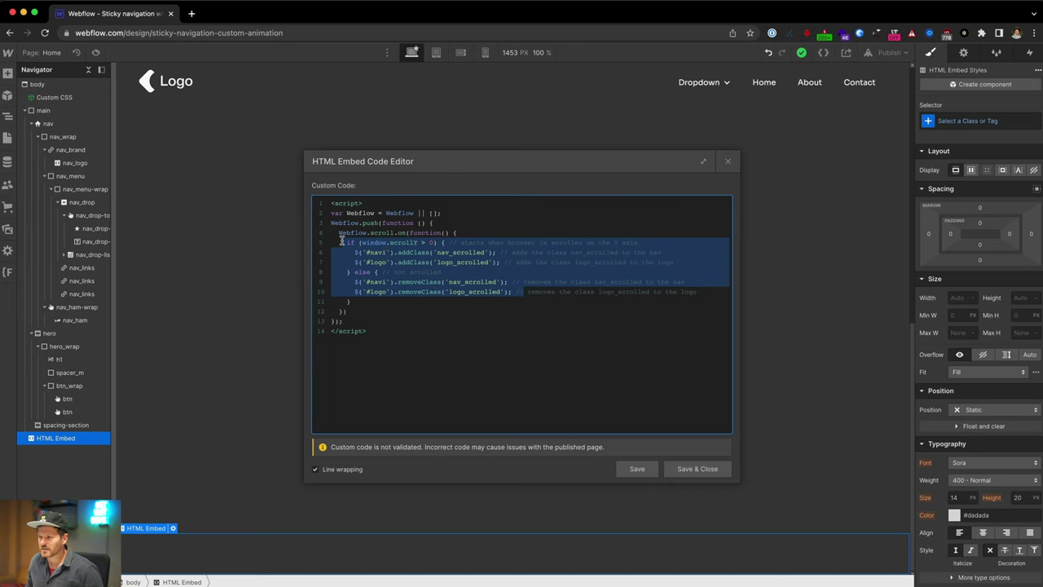
left_click(432, 243)
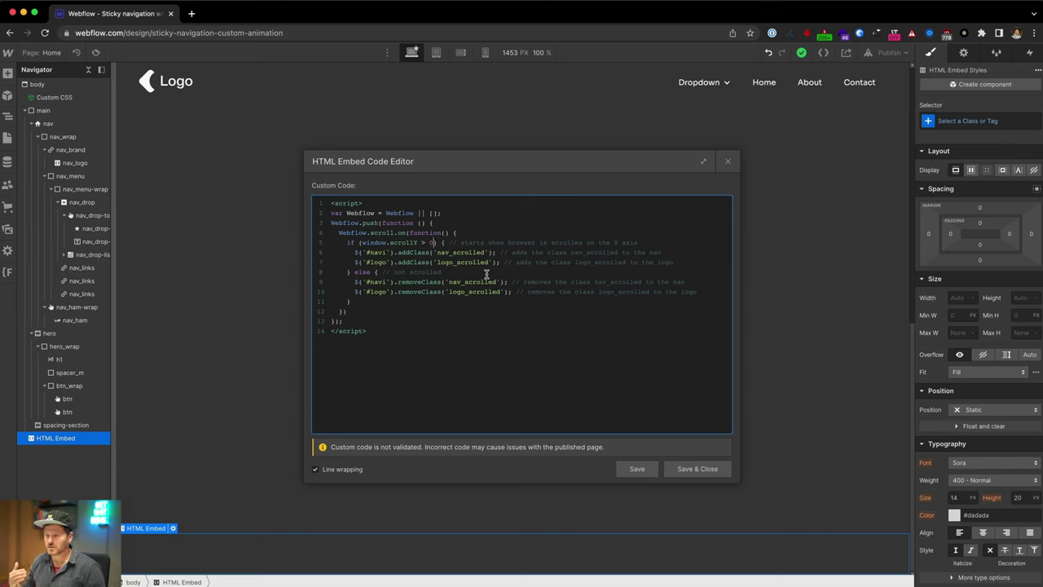
left_click_drag(366, 252, 487, 253)
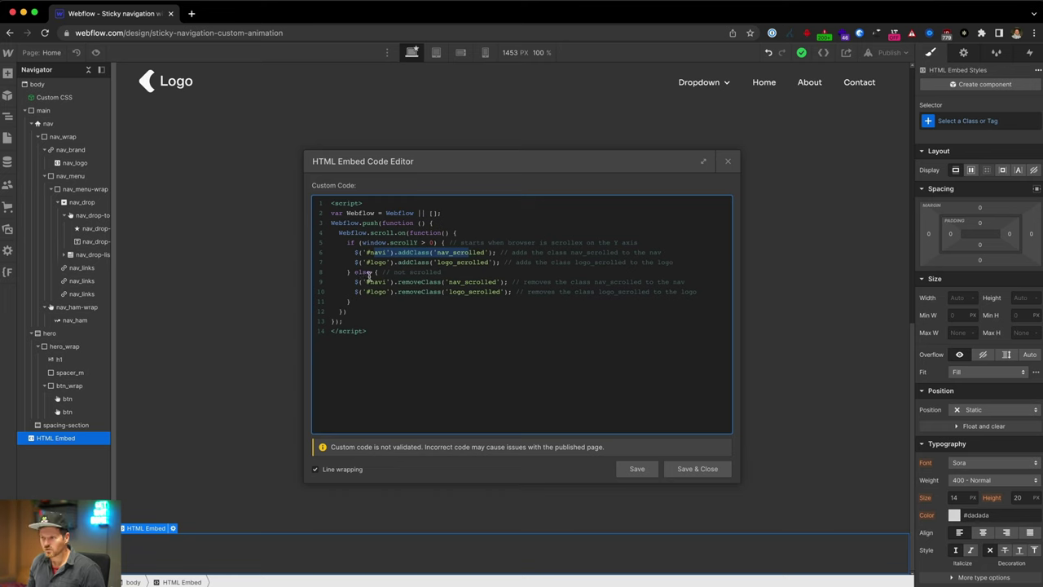
left_click_drag(355, 281, 538, 291)
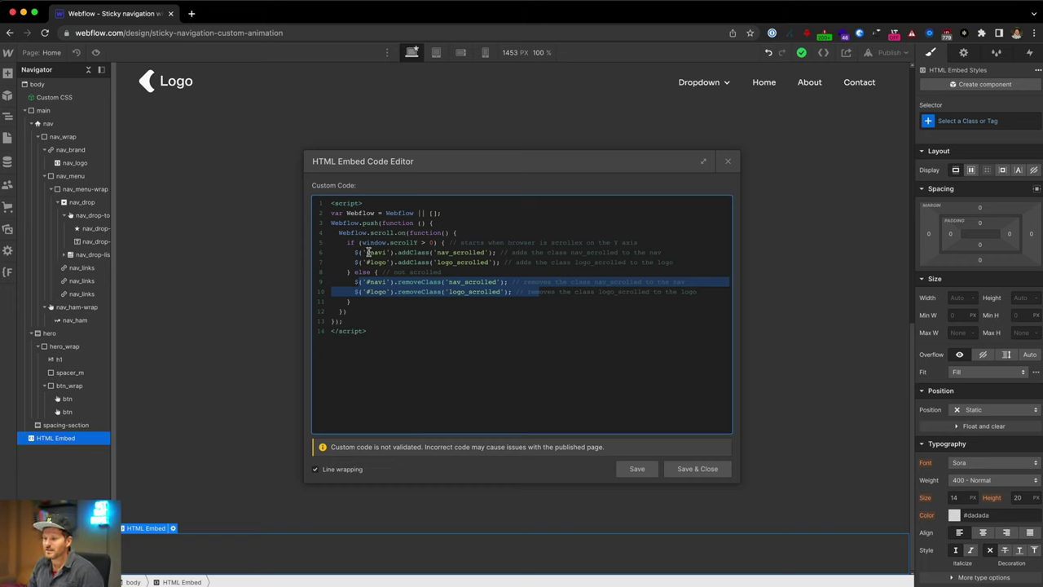
left_click(413, 254)
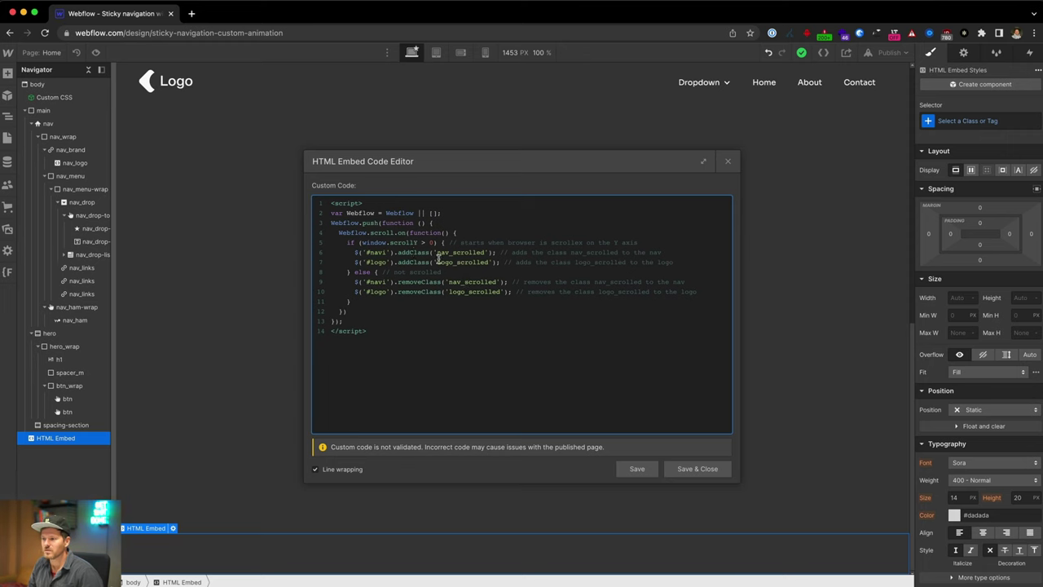
left_click(484, 252)
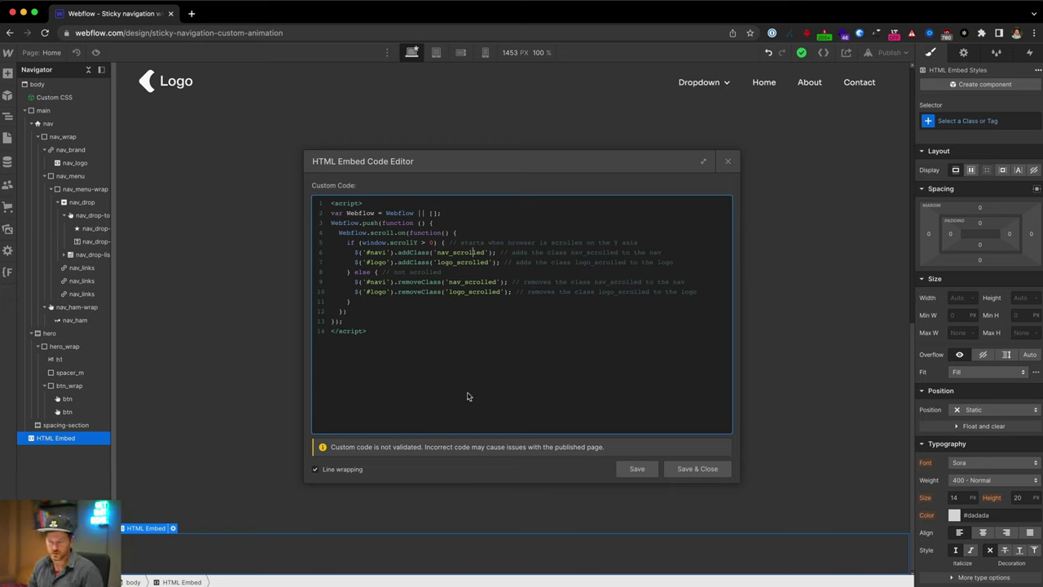
left_click(711, 475)
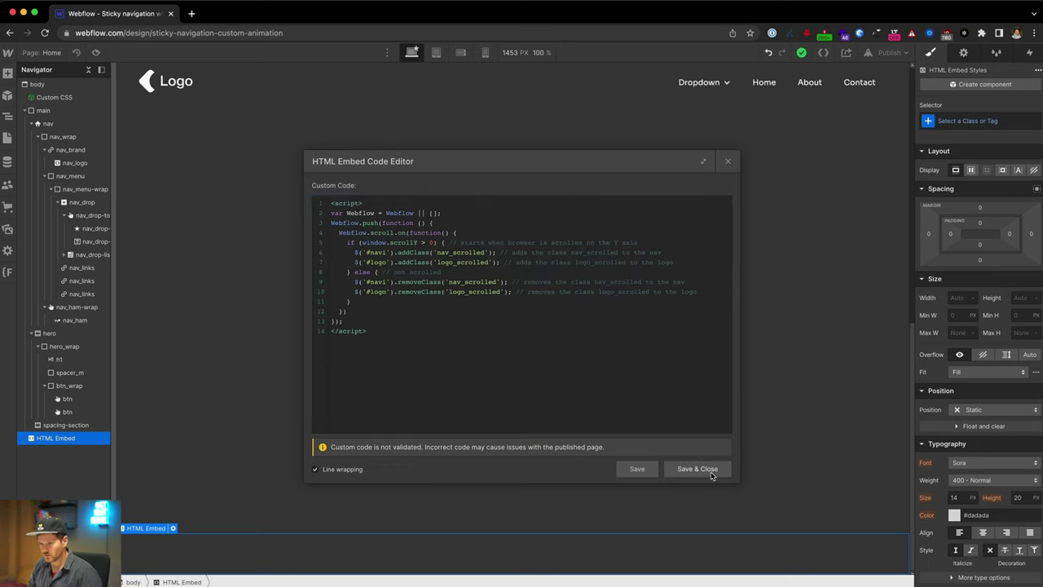
- Move the HTML Embed just below Custom CSS in the Navigator and give it the class nav_animation
left_click_drag(34, 435, 45, 105)
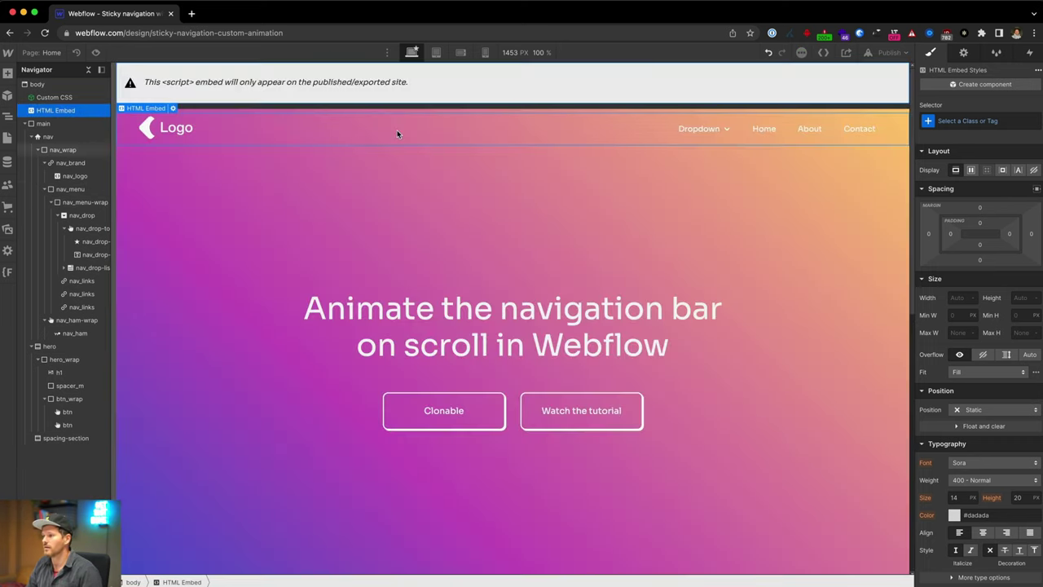
key("super+Return")
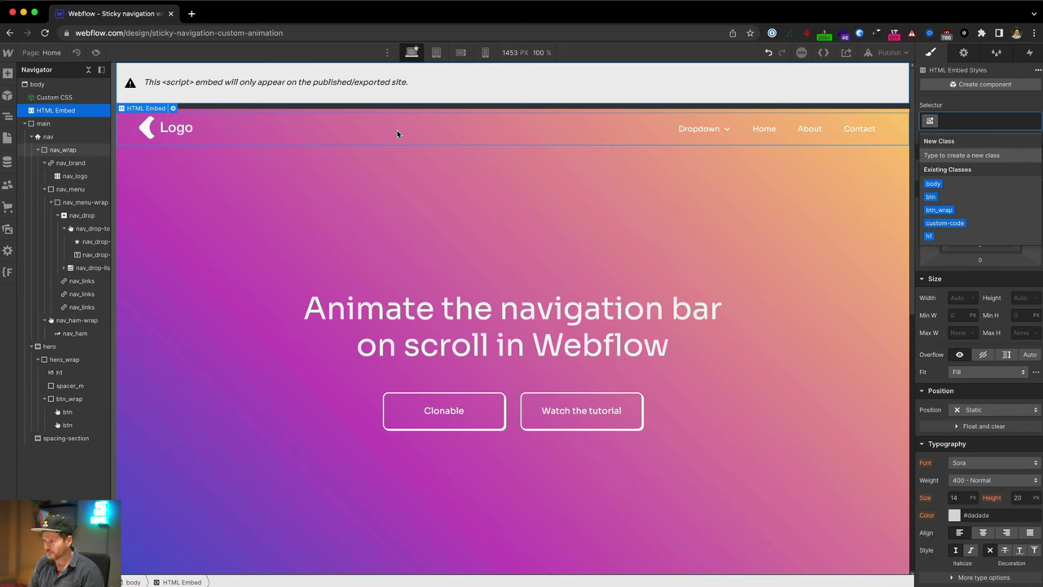
type("nav")
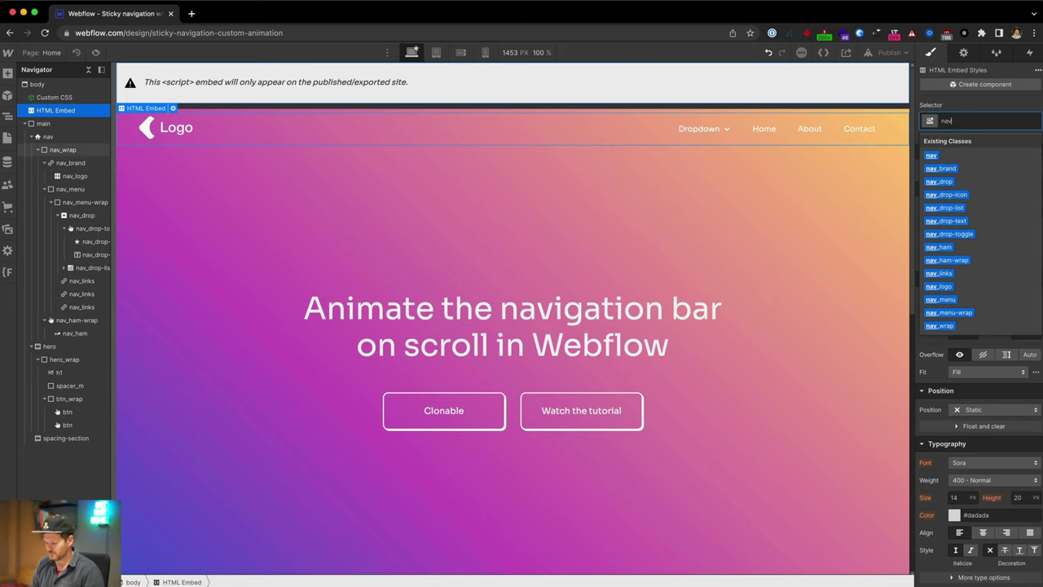
type("_animation")
key("Return")
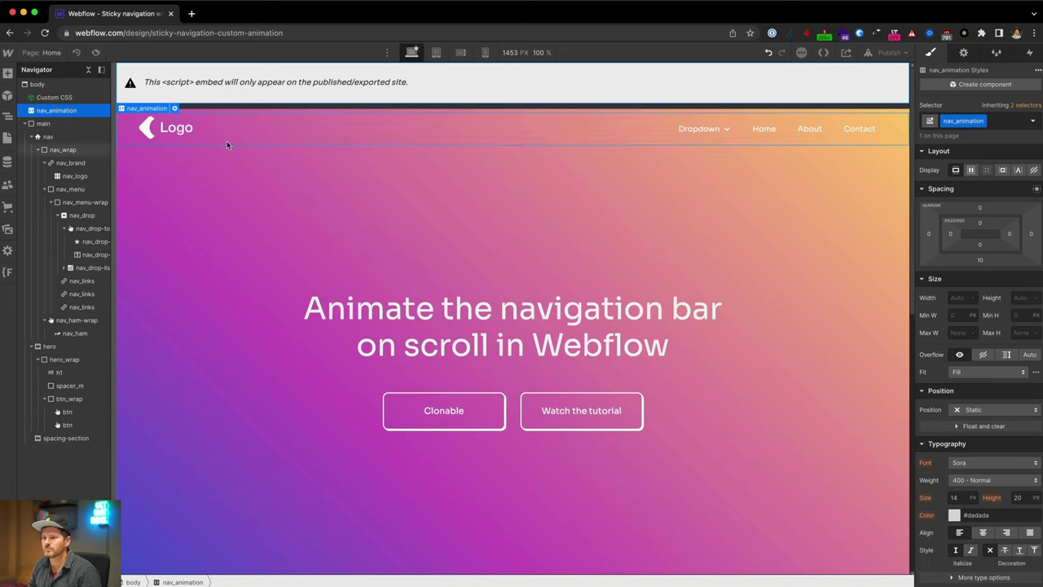
- Set the nav_animation embed to Fixed position with the full-top preset and Opacity 0
left_click(255, 346)
left_click(615, 87)
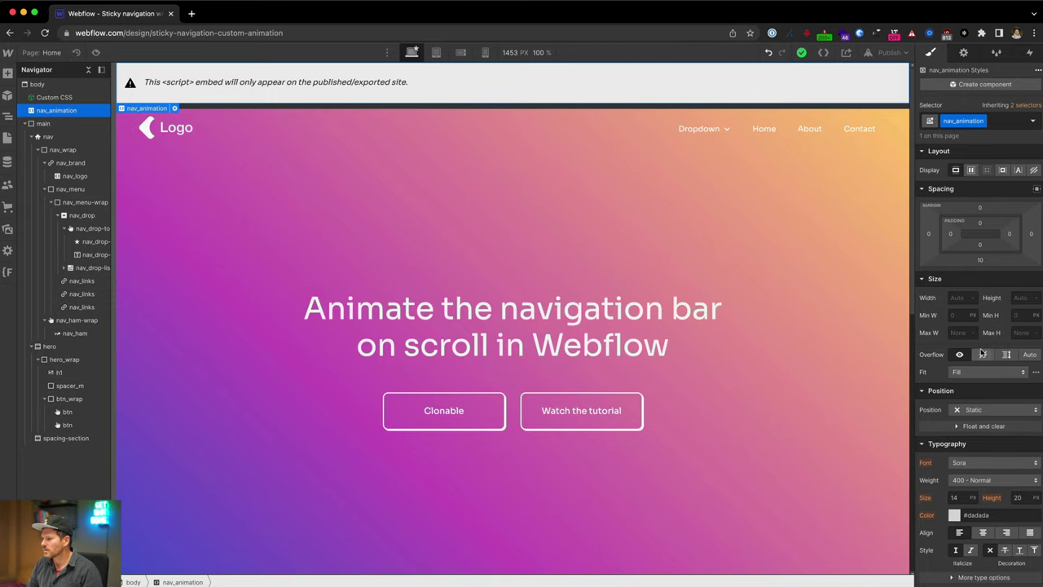
scroll(981, 356, "down", 3)
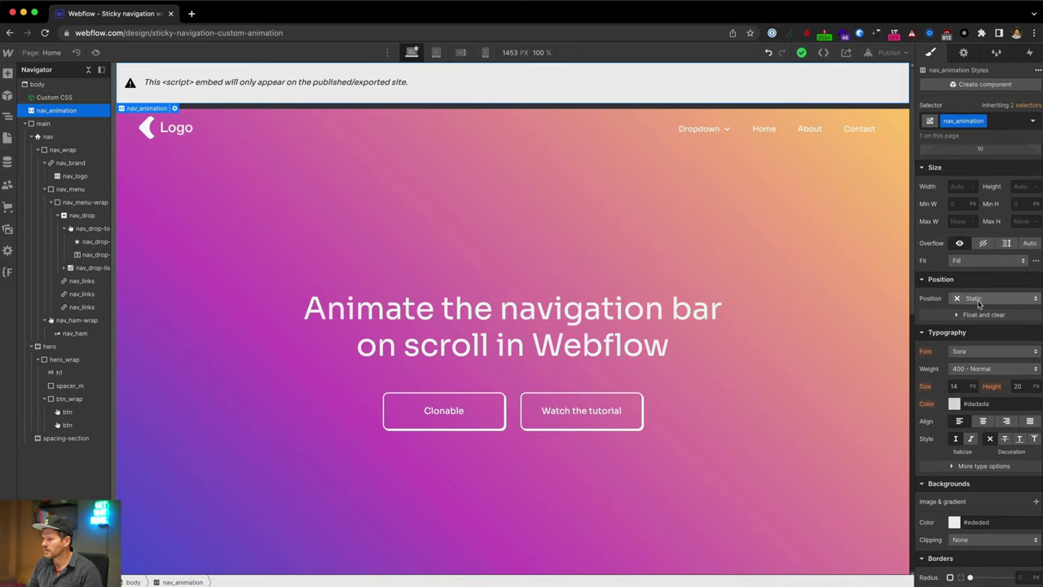
left_click(980, 300)
left_click(976, 339)
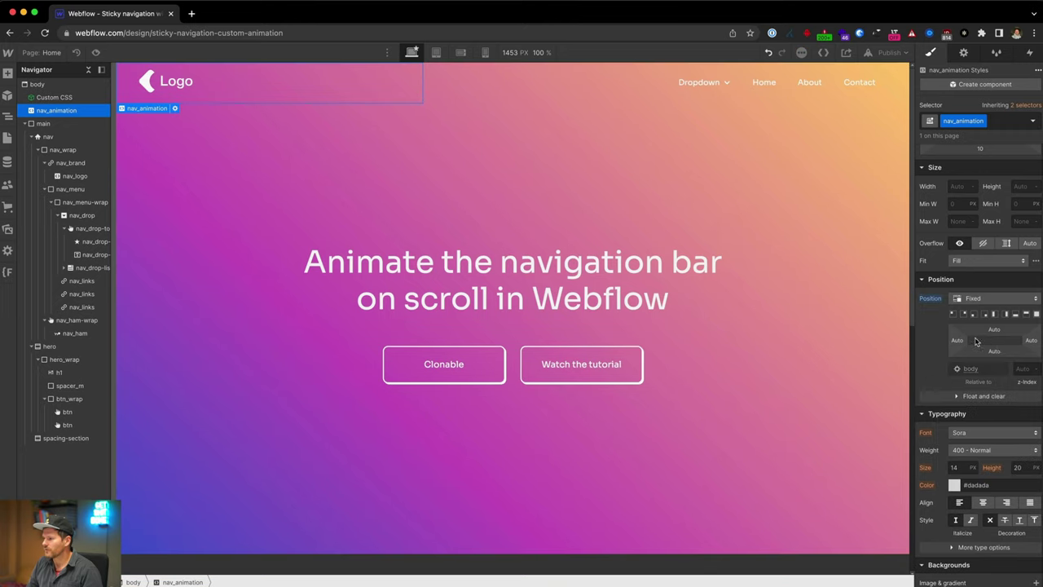
left_click(1038, 318)
scroll(982, 356, "down", 8)
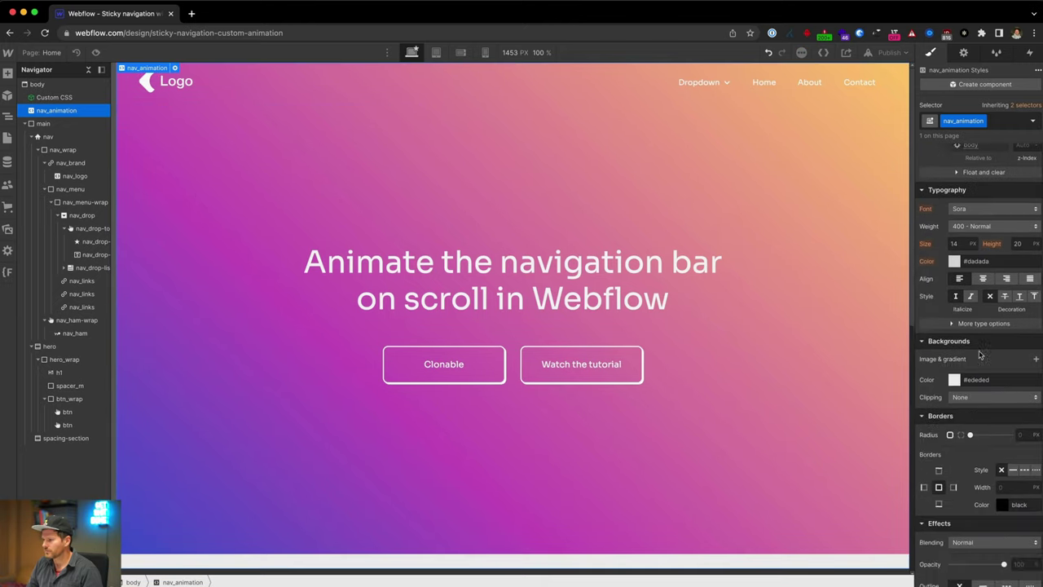
left_click_drag(1005, 417, 780, 422)
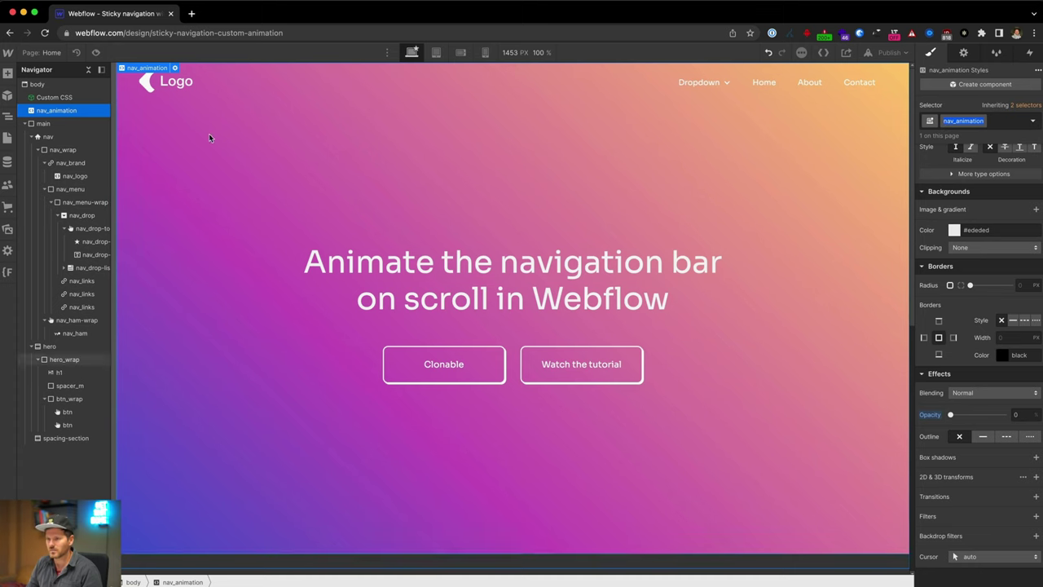
left_click(127, 92)
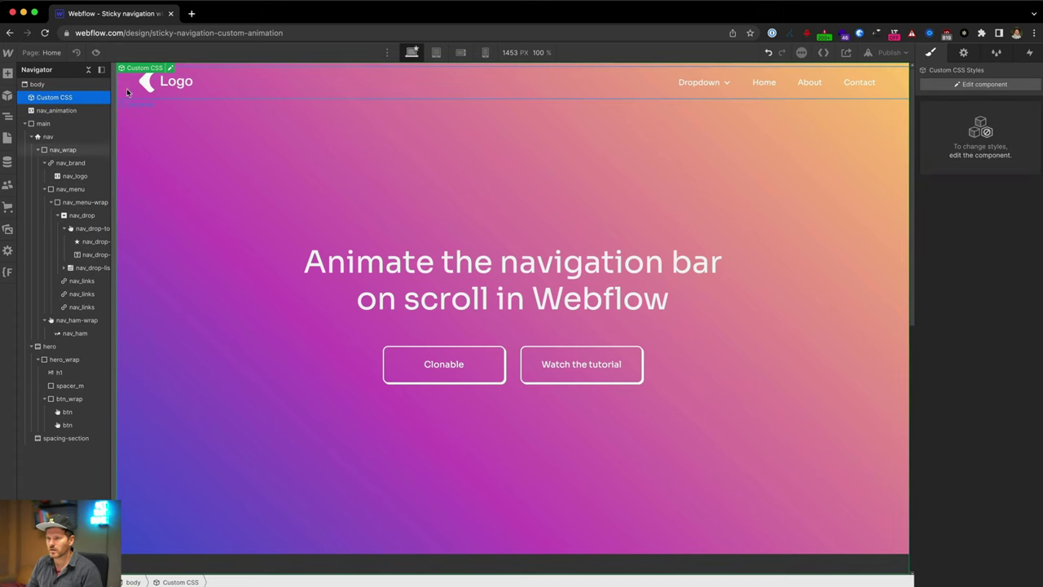
- In the Custom CSS code editor, change the pointer-events: none selector to '.custom-code, .nav_animation'
left_click(170, 67)
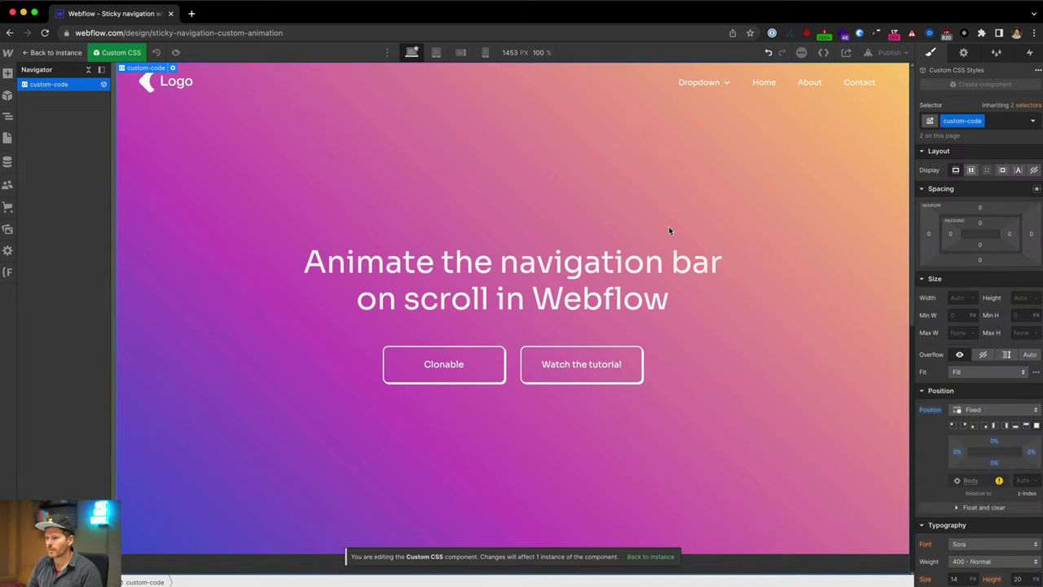
left_click(963, 52)
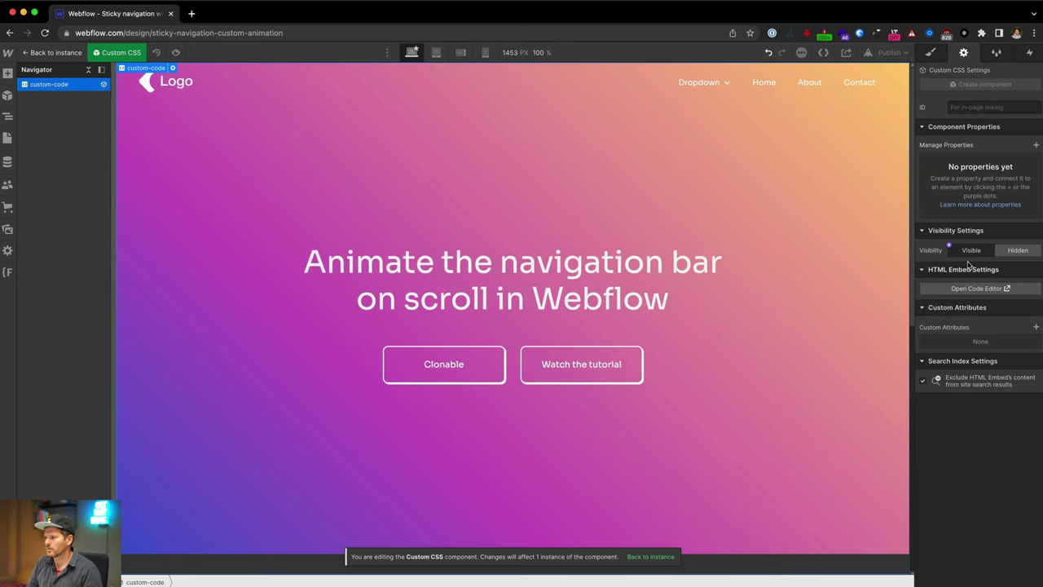
left_click(976, 287)
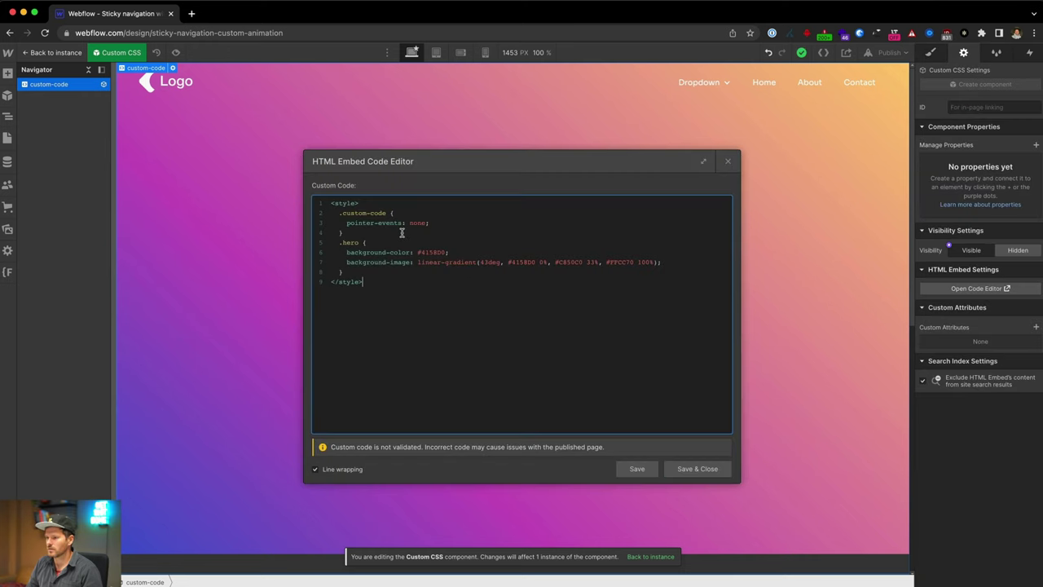
left_click_drag(342, 222, 471, 221)
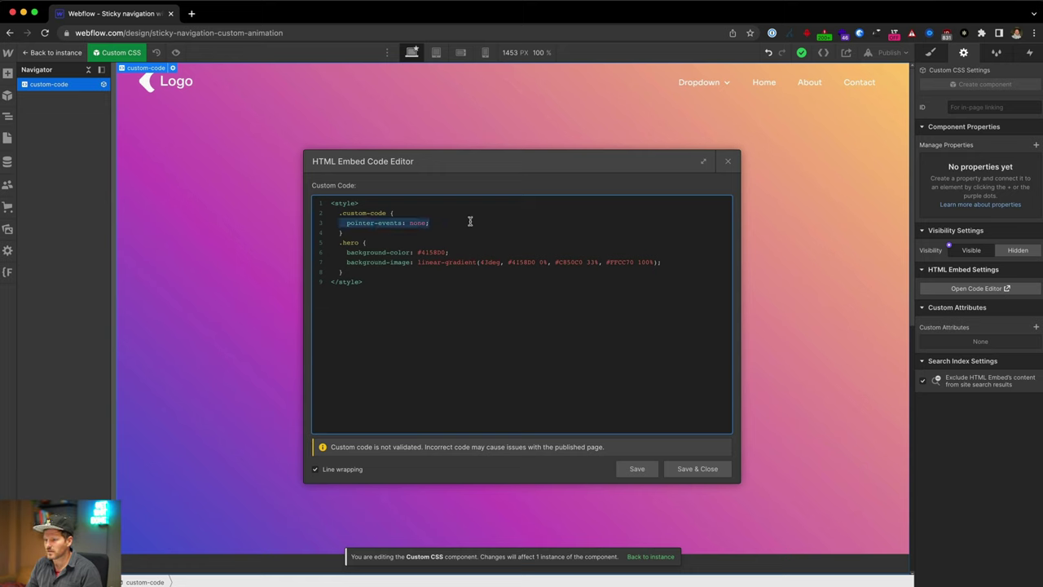
left_click(387, 213)
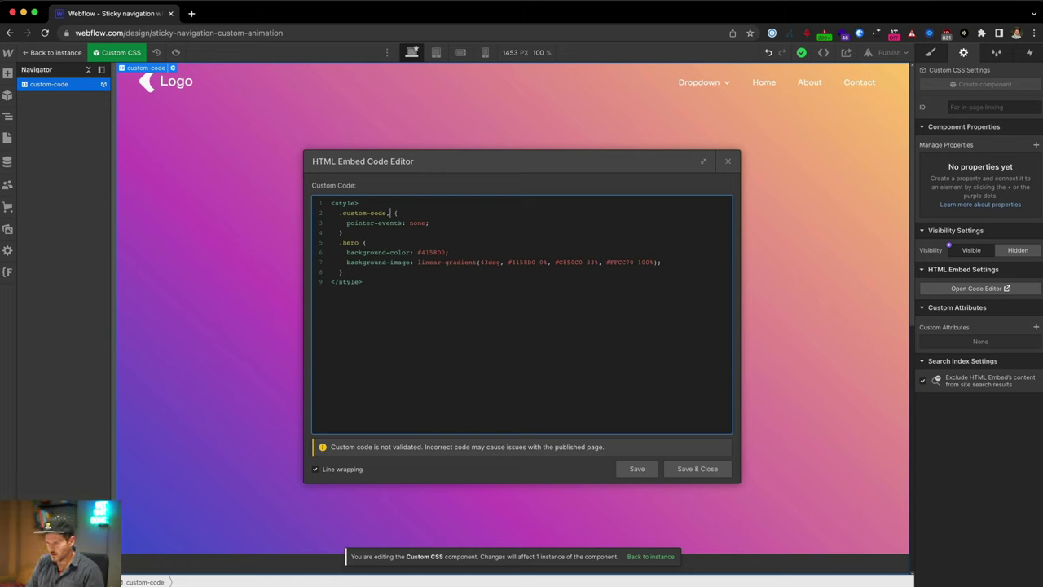
type(", .nav_animation")
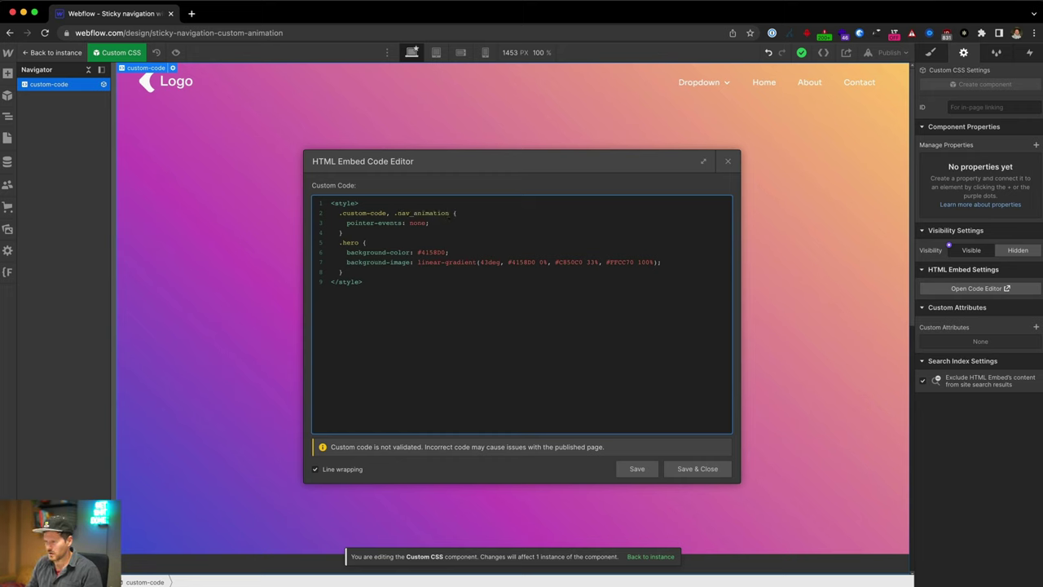
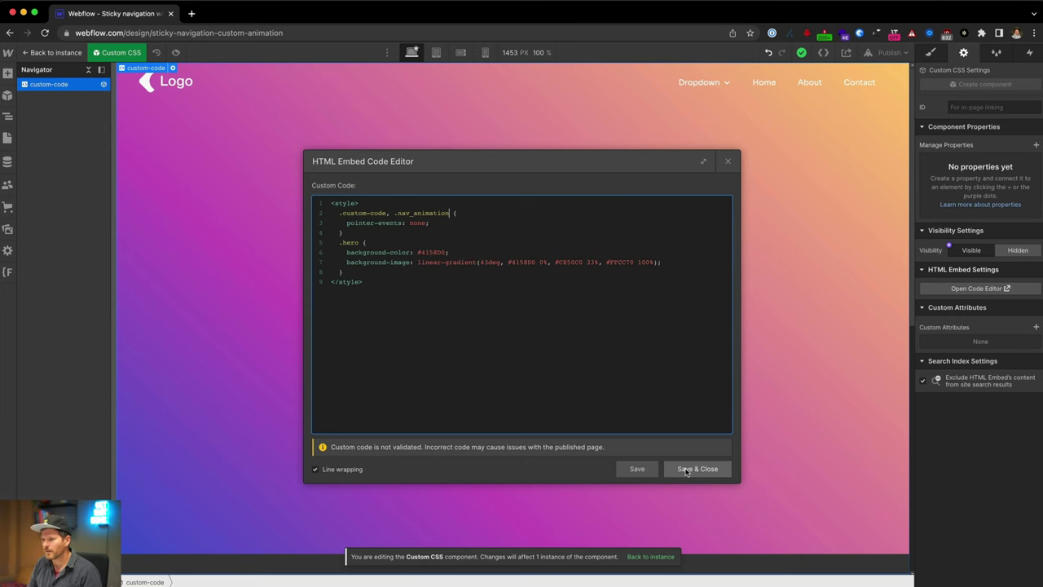
- Save the custom CSS, return to the page, and review the nav_animation script's nav_scrolled and #navi references
left_click(687, 470)
left_click(72, 52)
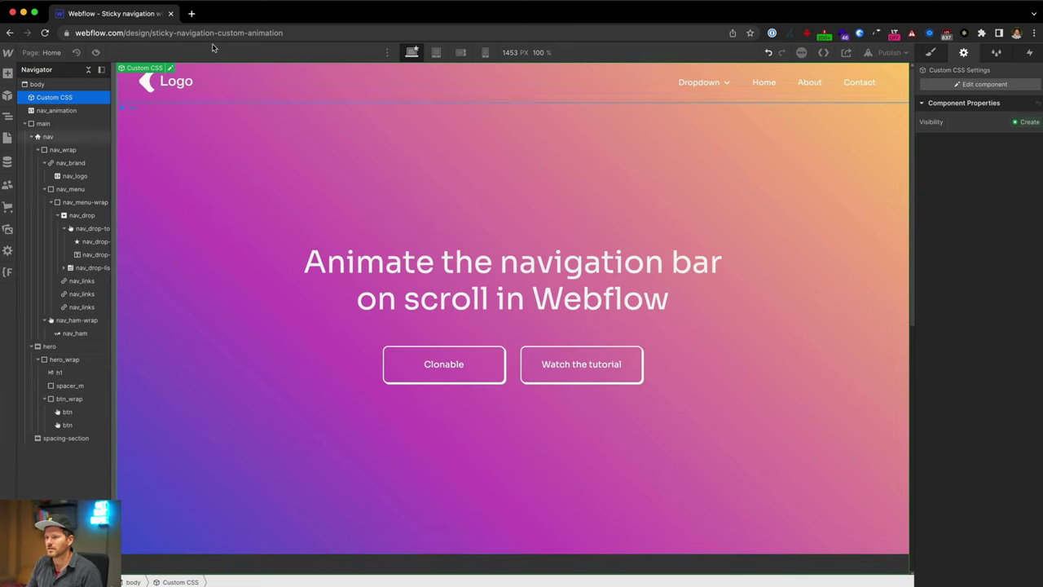
left_click(52, 111)
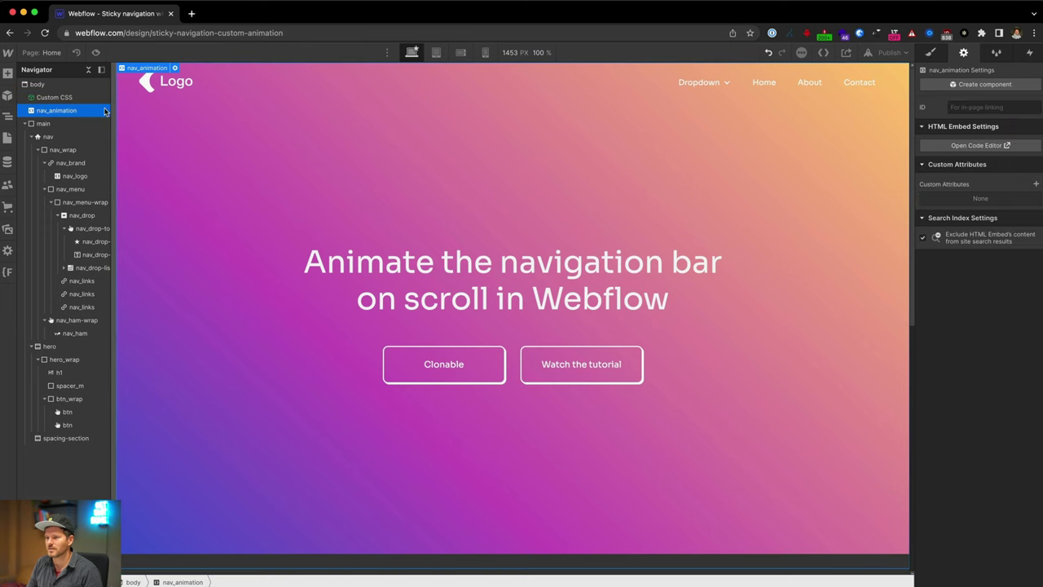
left_click(175, 69)
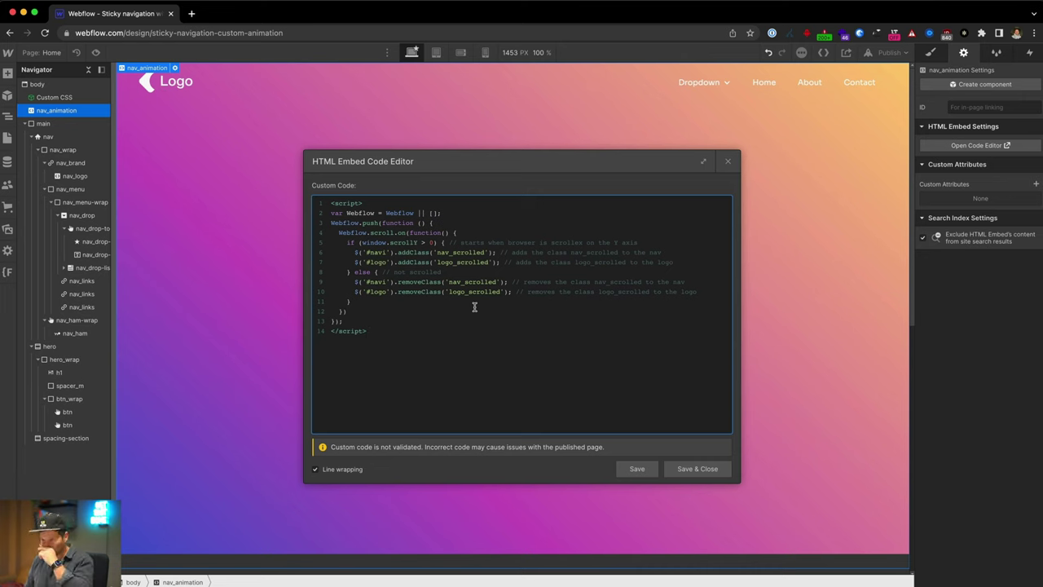
left_click_drag(438, 252, 484, 253)
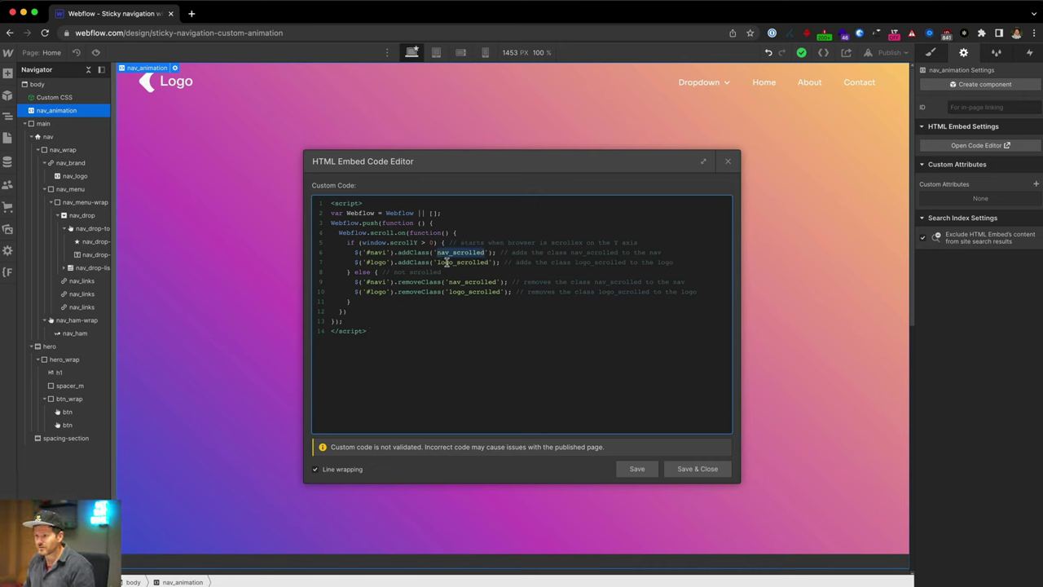
left_click_drag(366, 252, 389, 255)
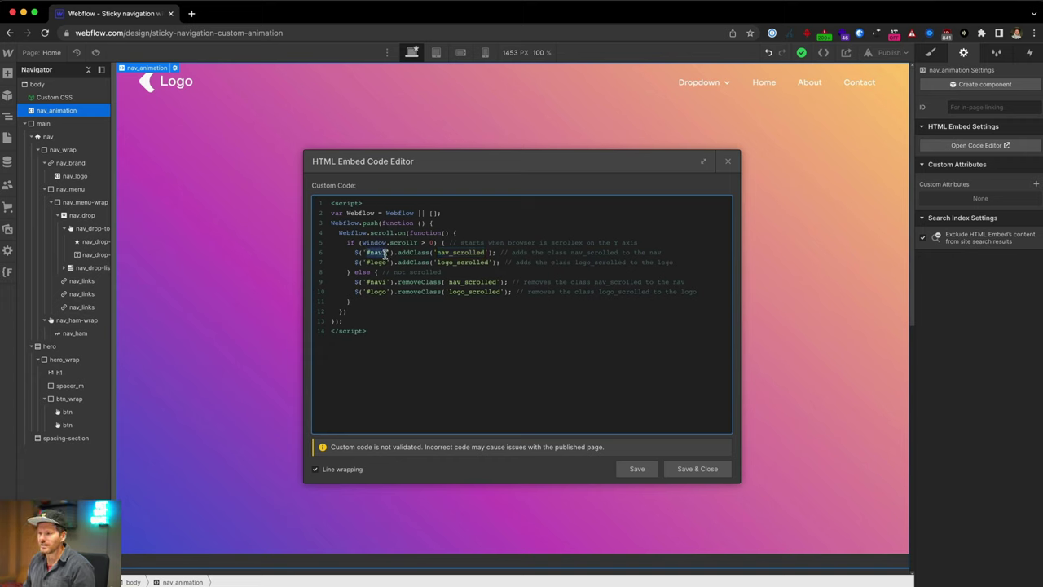
double_click(376, 253)
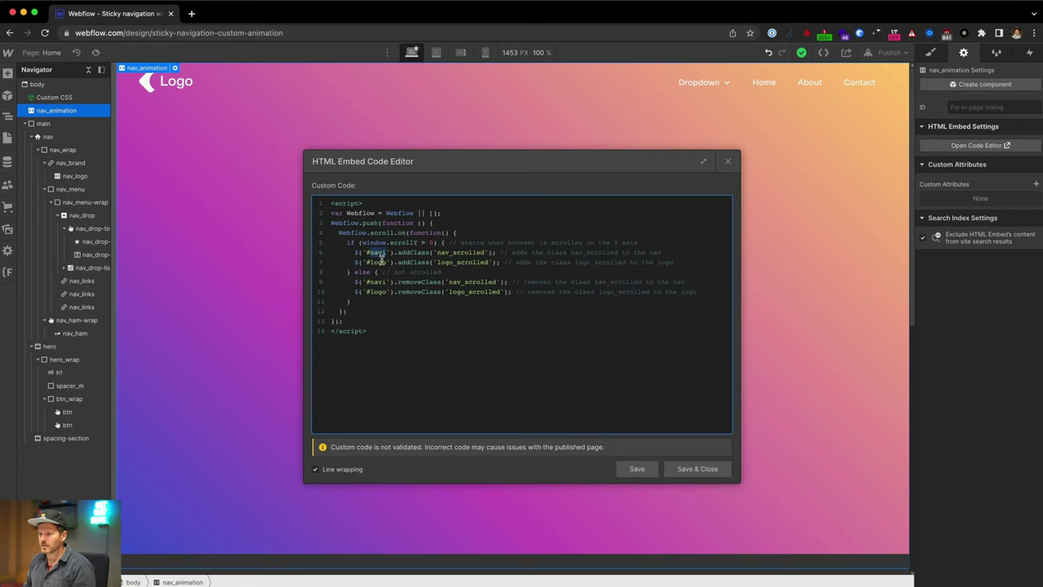
left_click(695, 470)
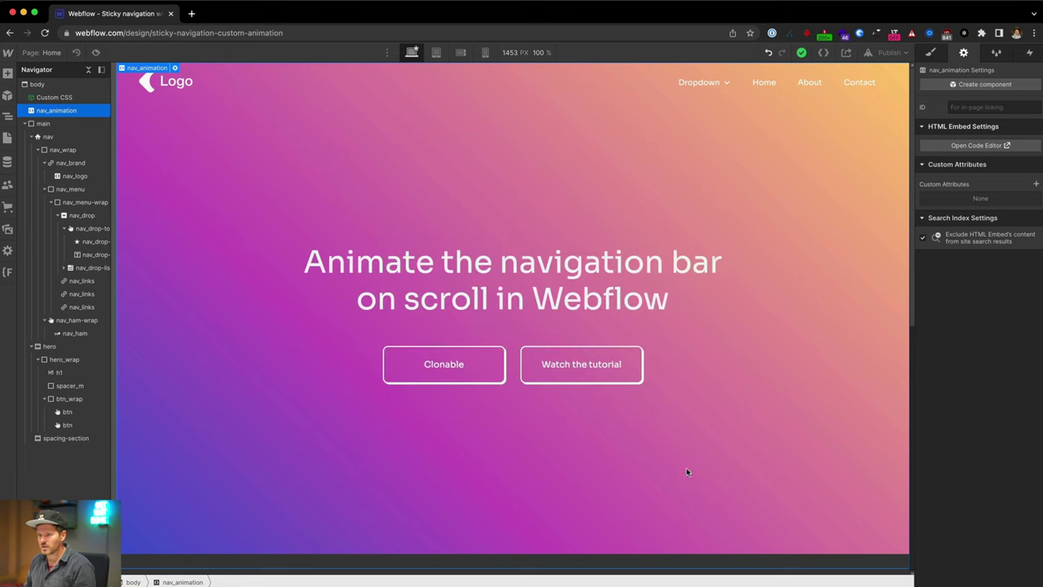
- Set the nav element's ID to navi
left_click(62, 140)
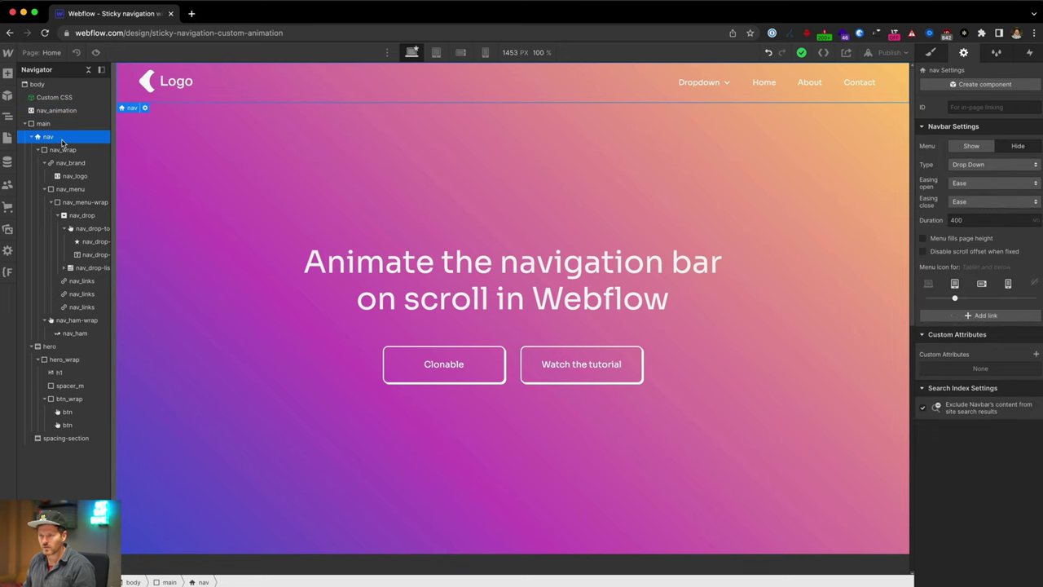
left_click(931, 52)
left_click(964, 52)
left_click(960, 108)
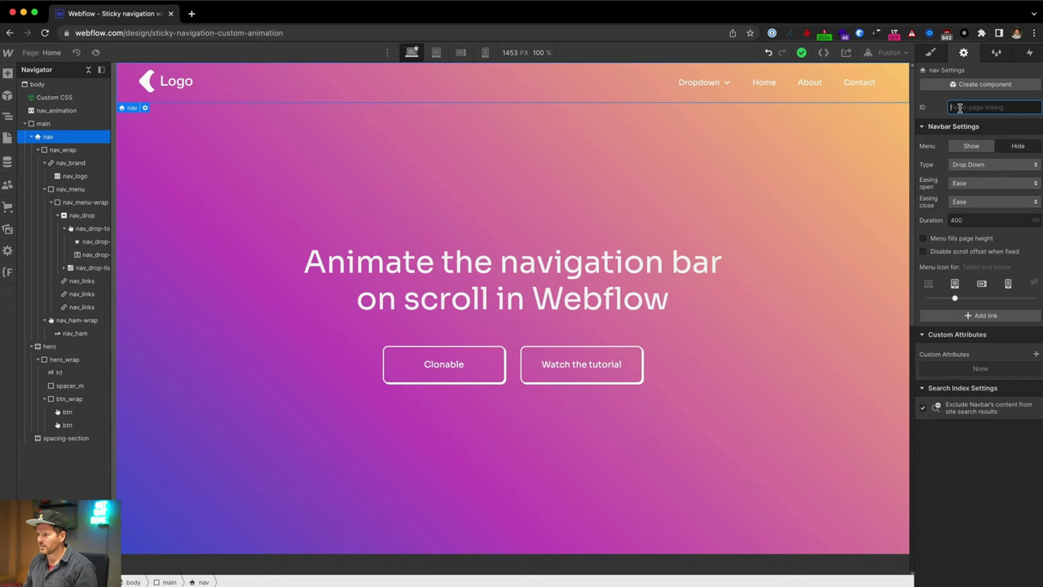
type("navu")
key("BackSpace")
type("i")
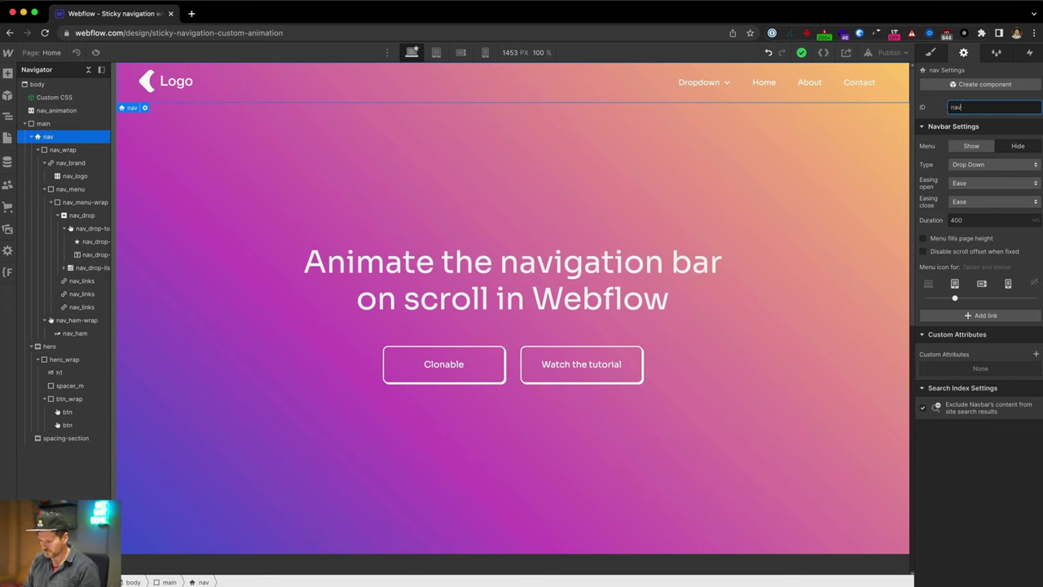
left_click(955, 84)
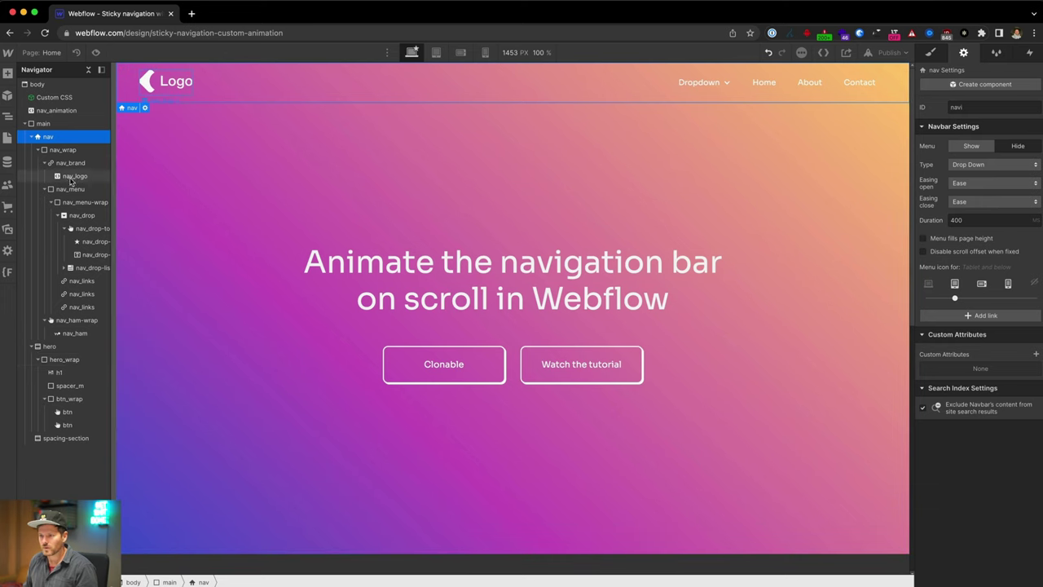
- Set the nav_logo element's ID to logo, then preview the page
left_click(75, 176)
left_click(981, 109)
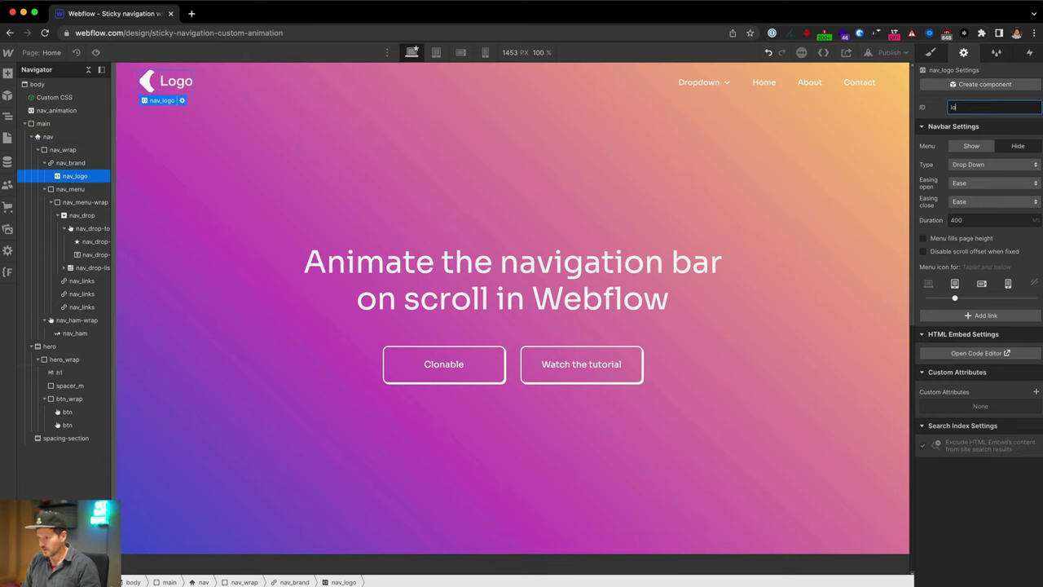
type("logo")
key("Return")
left_click(811, 163)
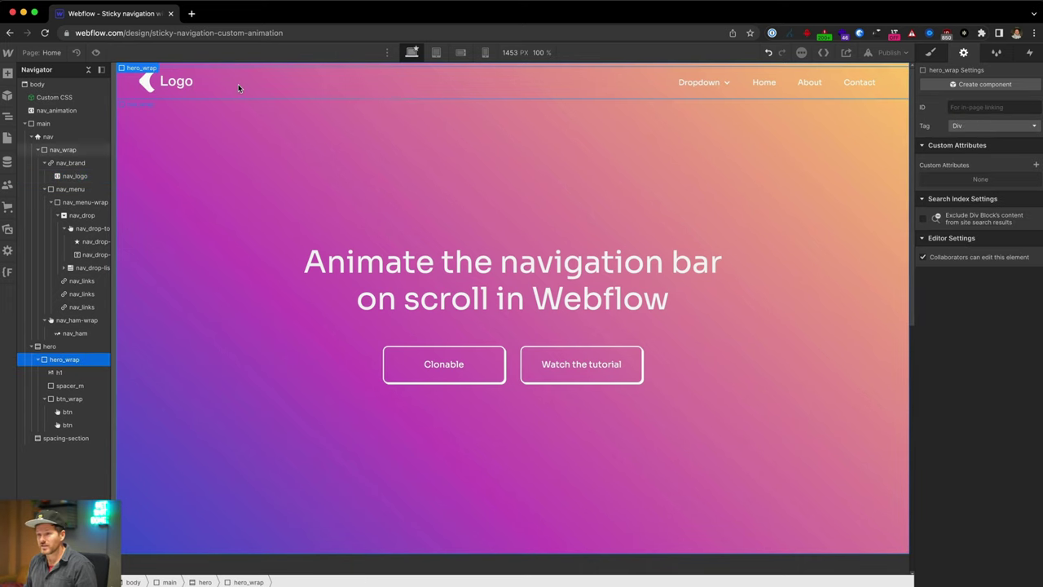
left_click(96, 53)
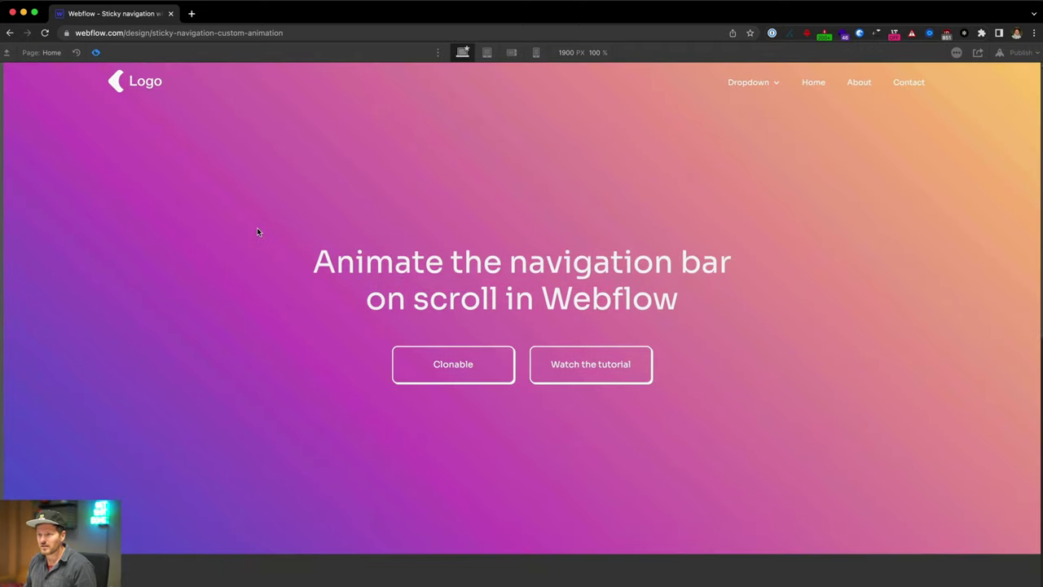
- Exit preview and publish the site to its webflow.io staging domain
left_click(97, 53)
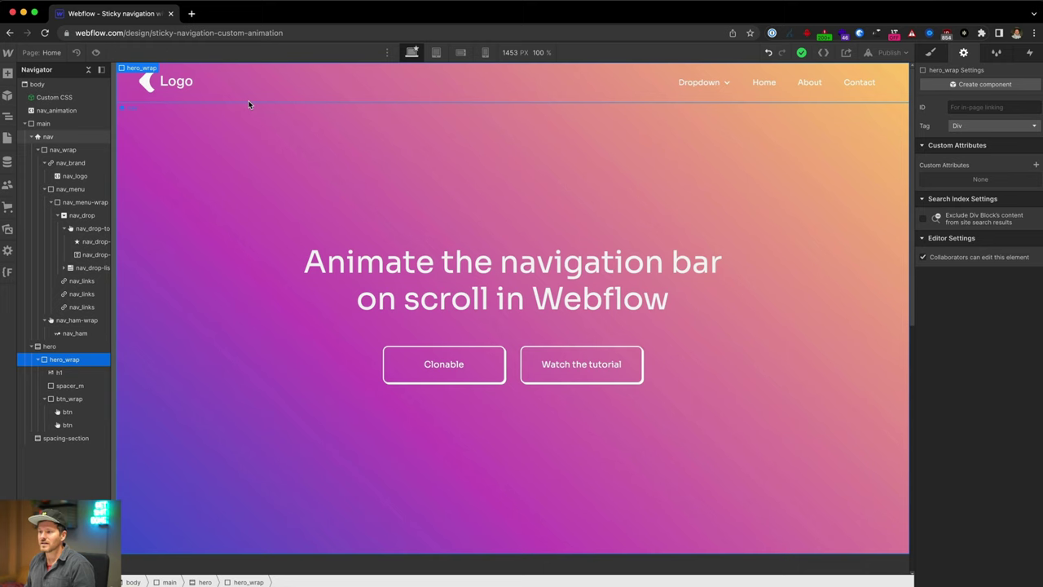
left_click(890, 52)
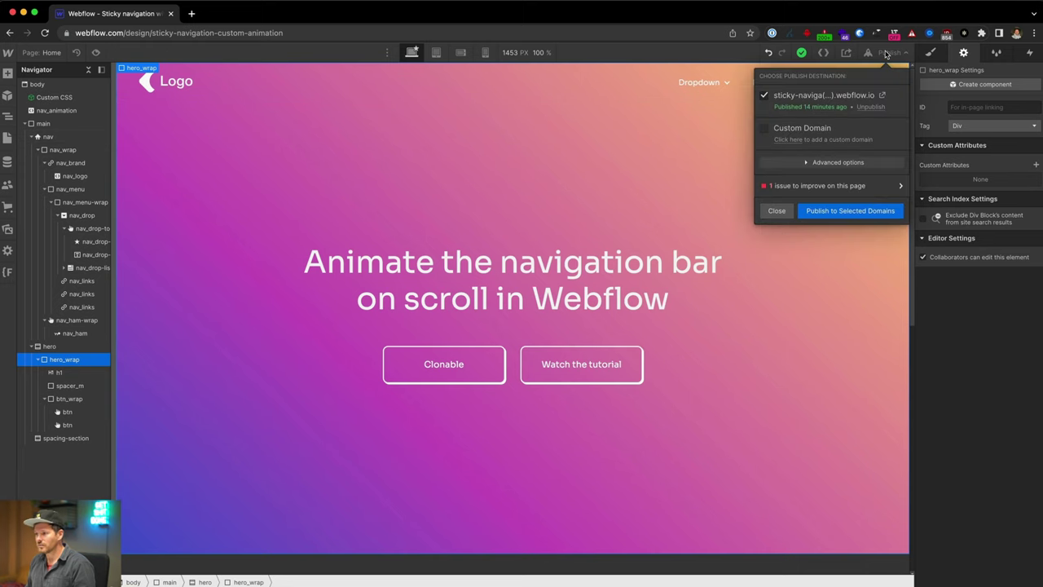
left_click(846, 214)
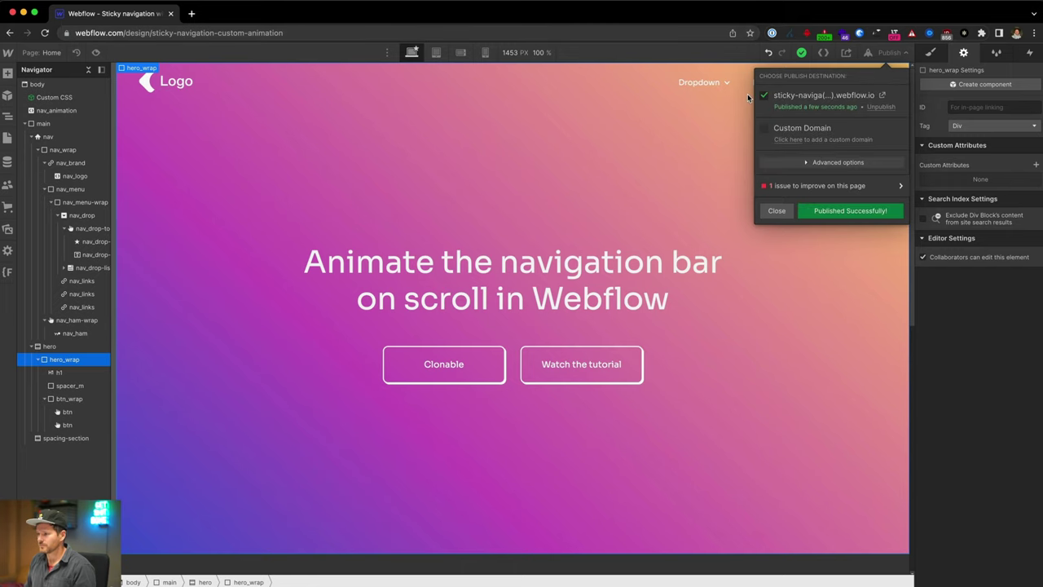
- Open the live site and scroll up and down to check the nav turns dark
left_click(883, 96)
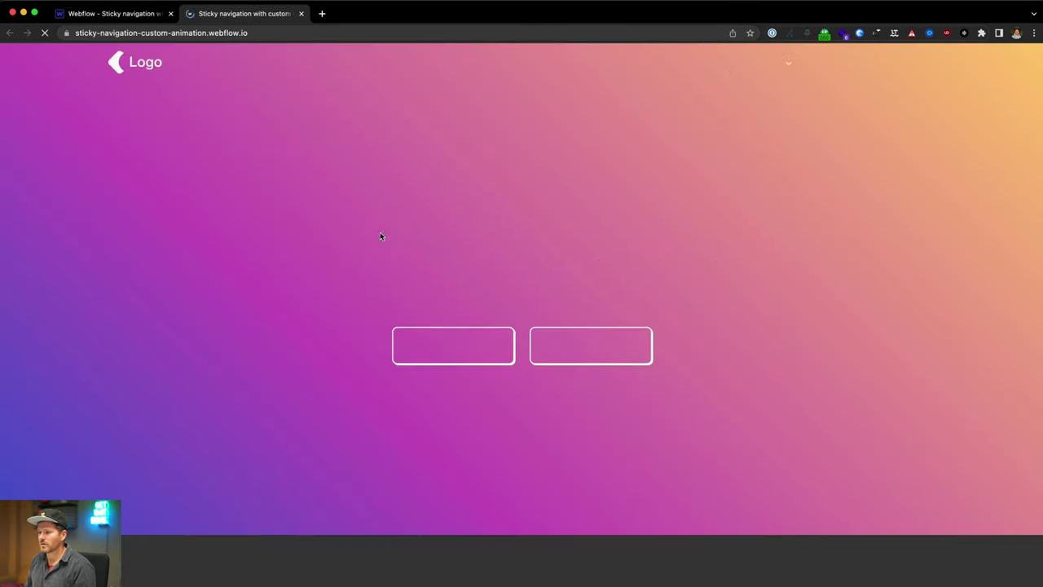
scroll(364, 344, "down", 5)
scroll(365, 348, "up", 5)
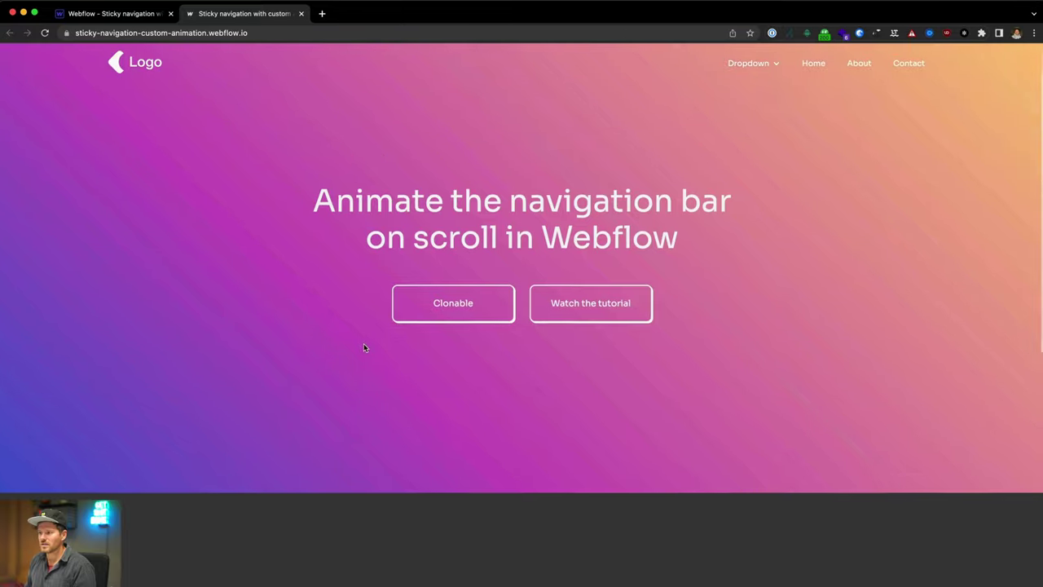
scroll(365, 348, "down", 5)
scroll(364, 348, "up", 5)
scroll(365, 348, "down", 2)
scroll(364, 348, "up", 1)
scroll(365, 348, "up", 1)
scroll(364, 348, "down", 1)
scroll(364, 348, "up", 1)
scroll(365, 348, "down", 2)
scroll(364, 348, "up", 1)
scroll(364, 348, "down", 1)
scroll(365, 348, "up", 2)
scroll(364, 345, "down", 4)
scroll(364, 345, "up", 4)
- Back in the Designer, remove the nav_scrolled combo class from the nav
left_click(82, 15)
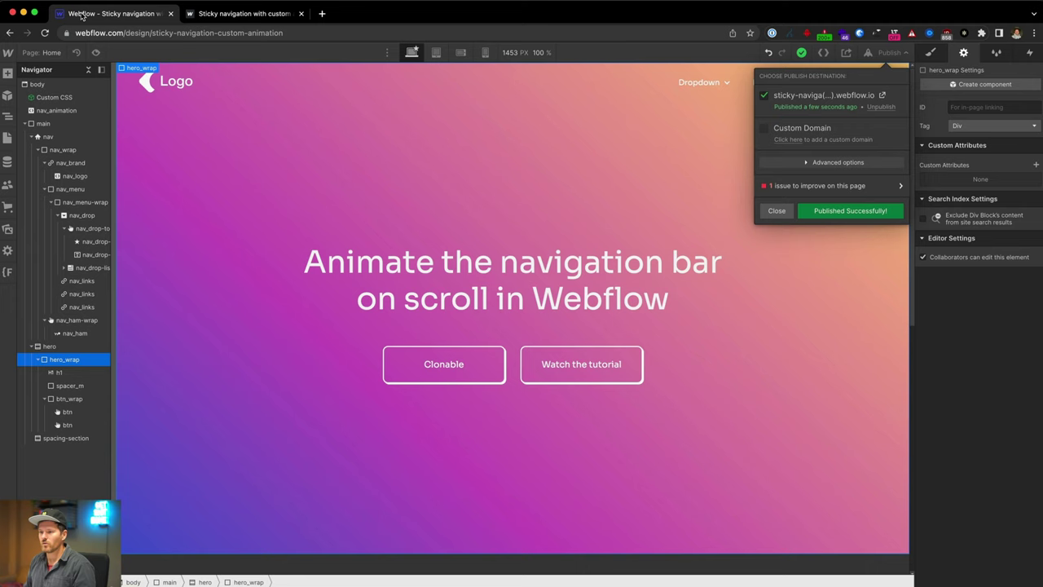
left_click(776, 211)
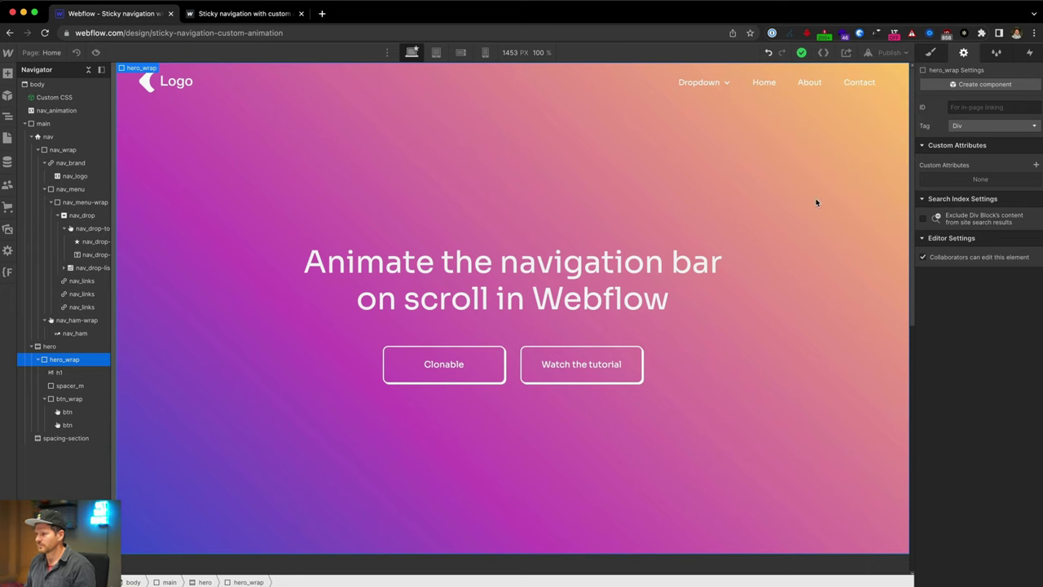
left_click(933, 53)
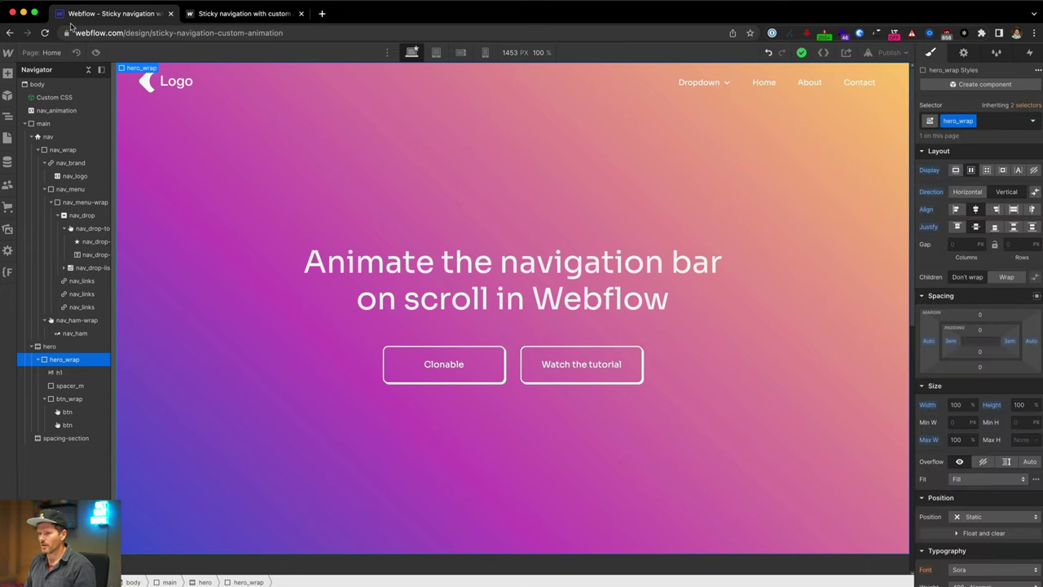
left_click(67, 137)
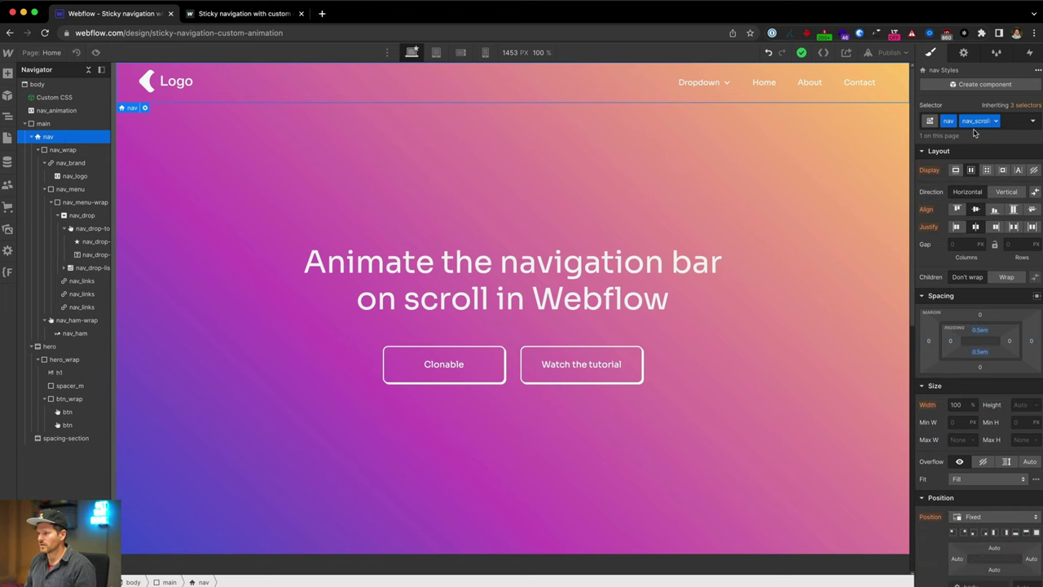
left_click(1016, 121)
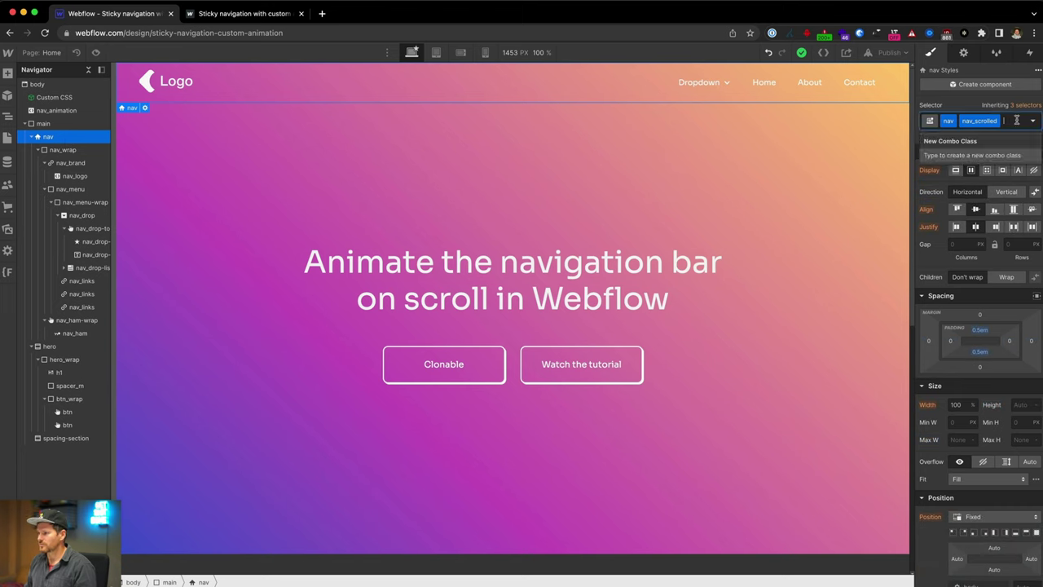
key("BackSpace")
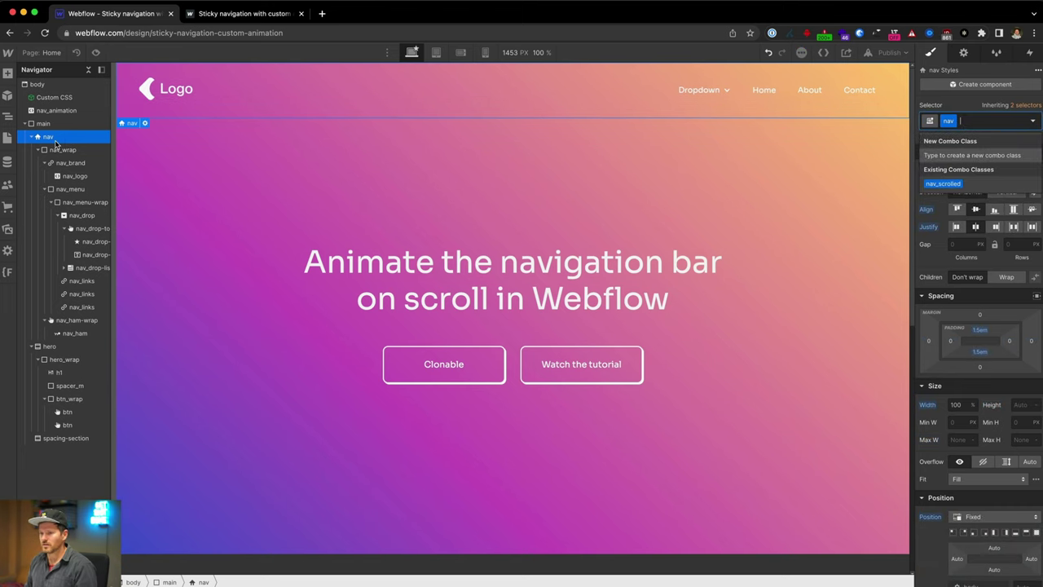
- Remove the logo_scrolled combo class from the logo and show the Style Manager
left_click(167, 99)
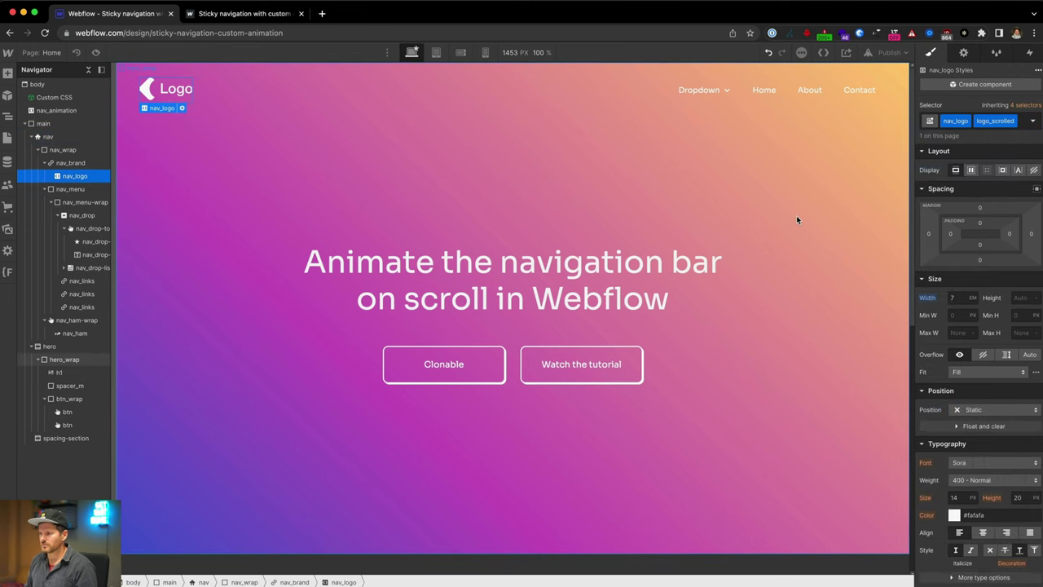
left_click(1019, 120)
key("BackSpace")
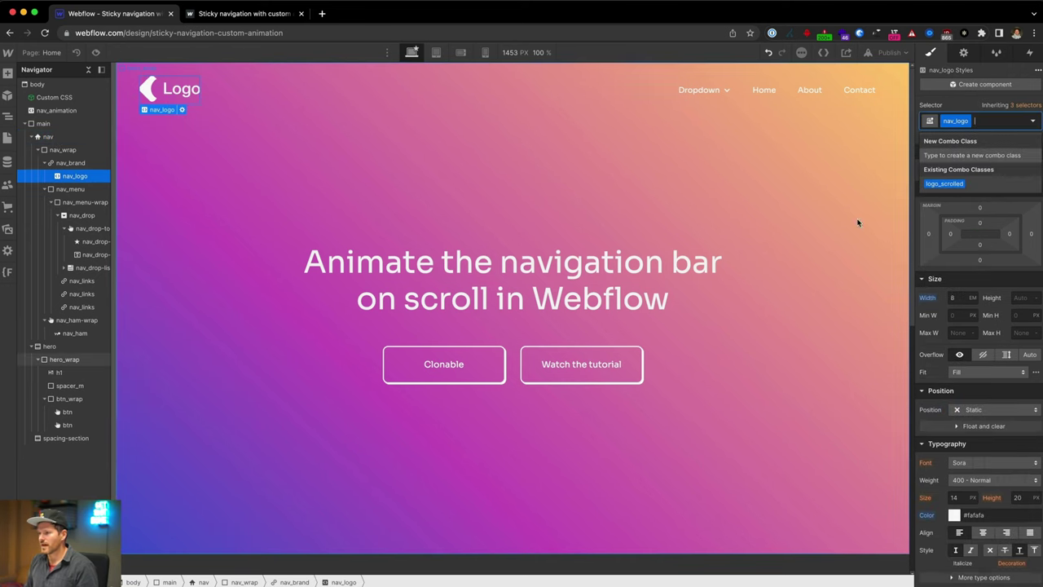
left_click(823, 232)
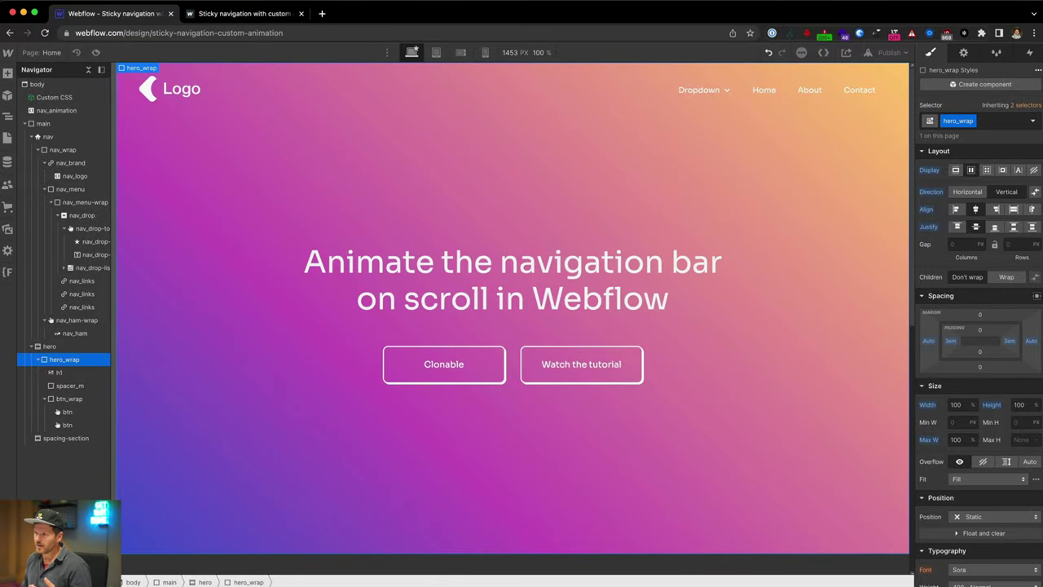
left_click(998, 52)
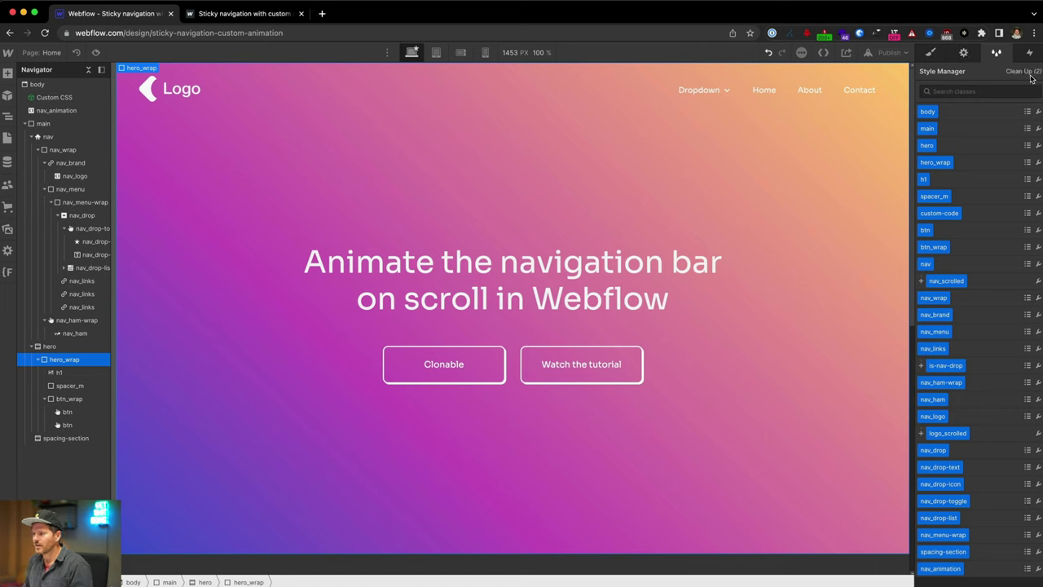
left_click(1025, 71)
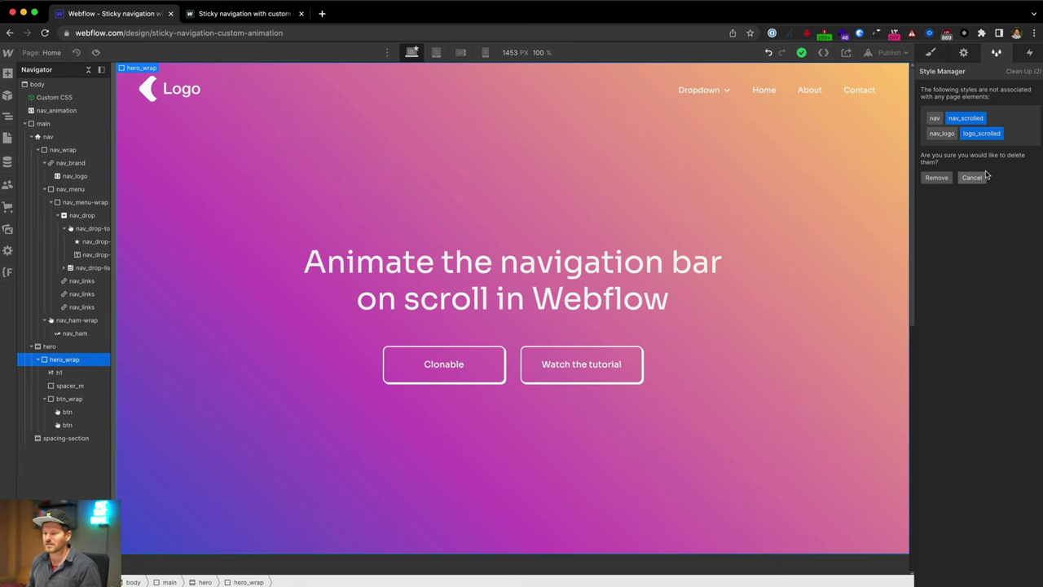
left_click(929, 53)
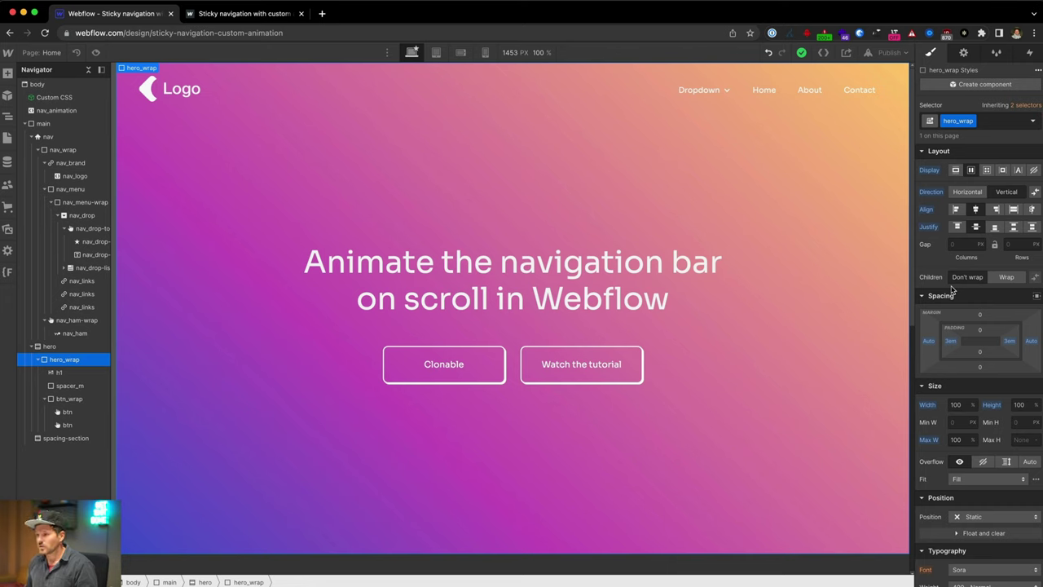
left_click(12, 144)
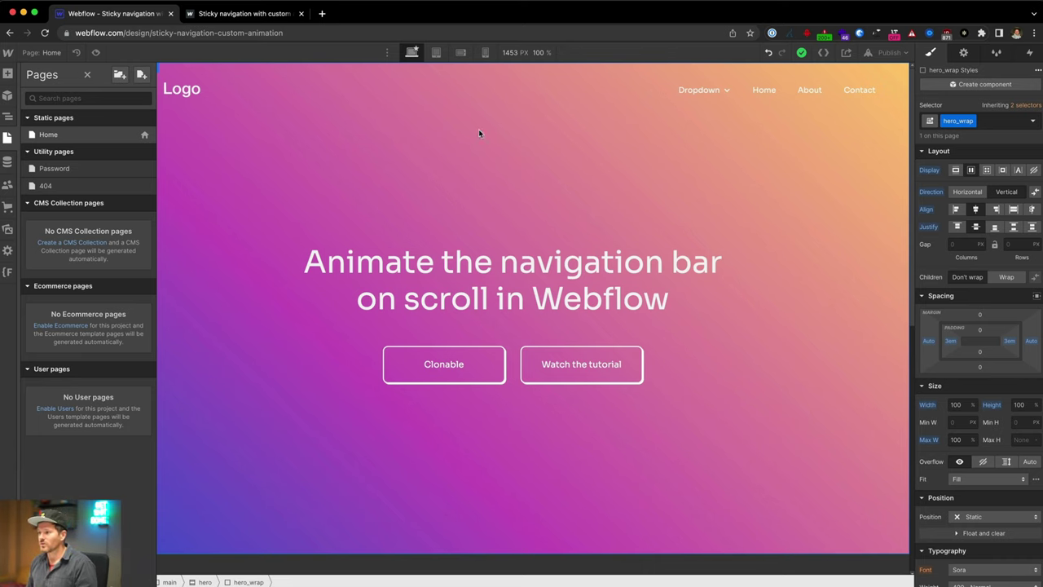
left_click(997, 52)
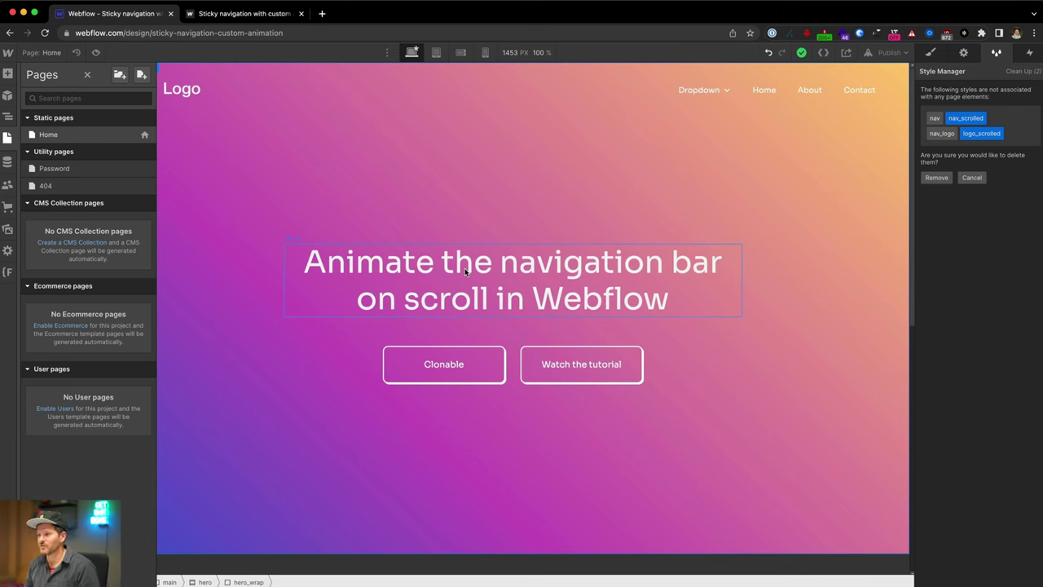
left_click(928, 53)
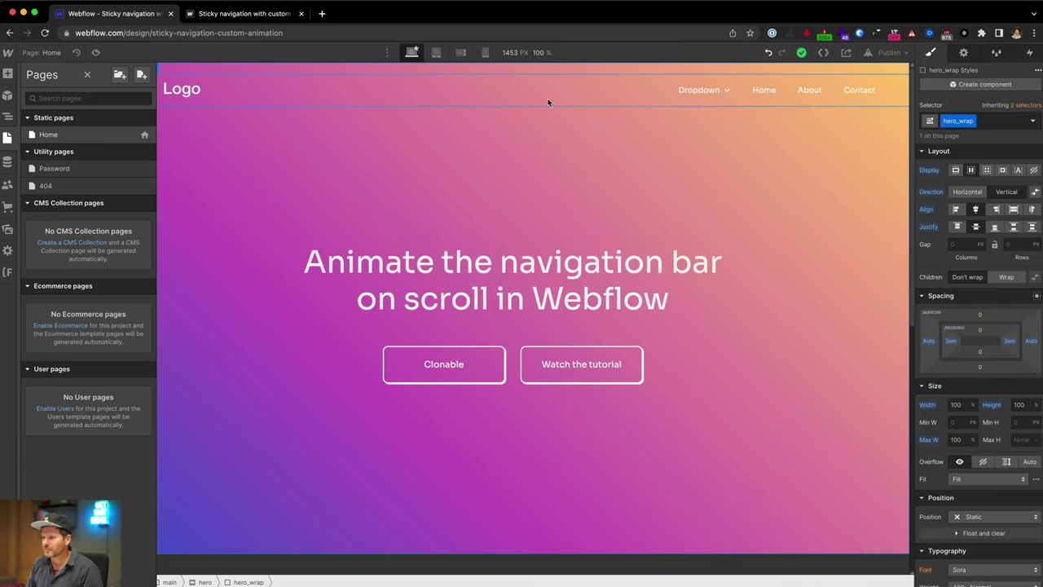
- Add a 300 ms all-properties transition with Ease Out Quart easing to the nav
left_click(619, 73)
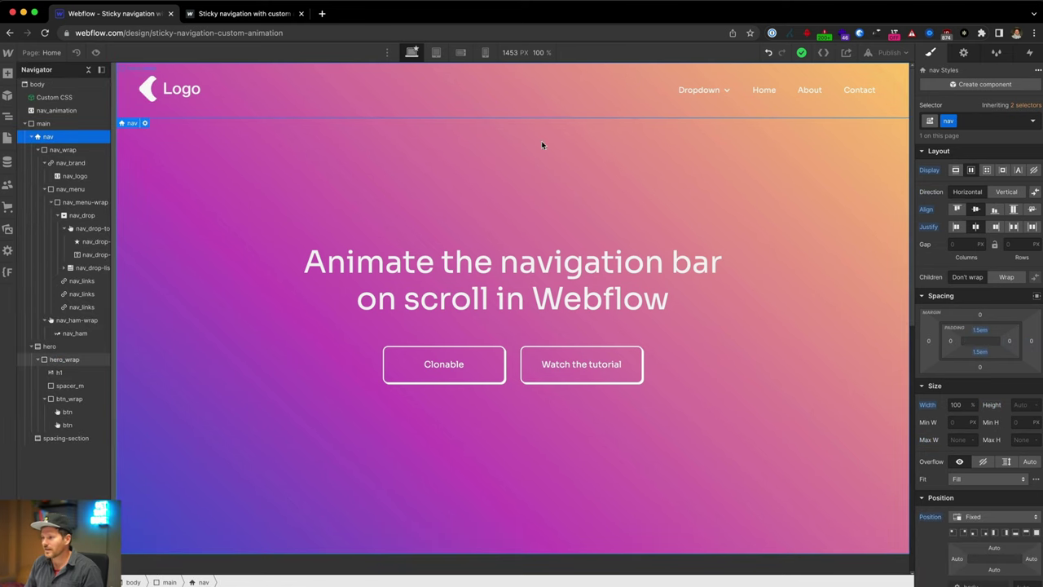
scroll(1025, 318, "down", 10)
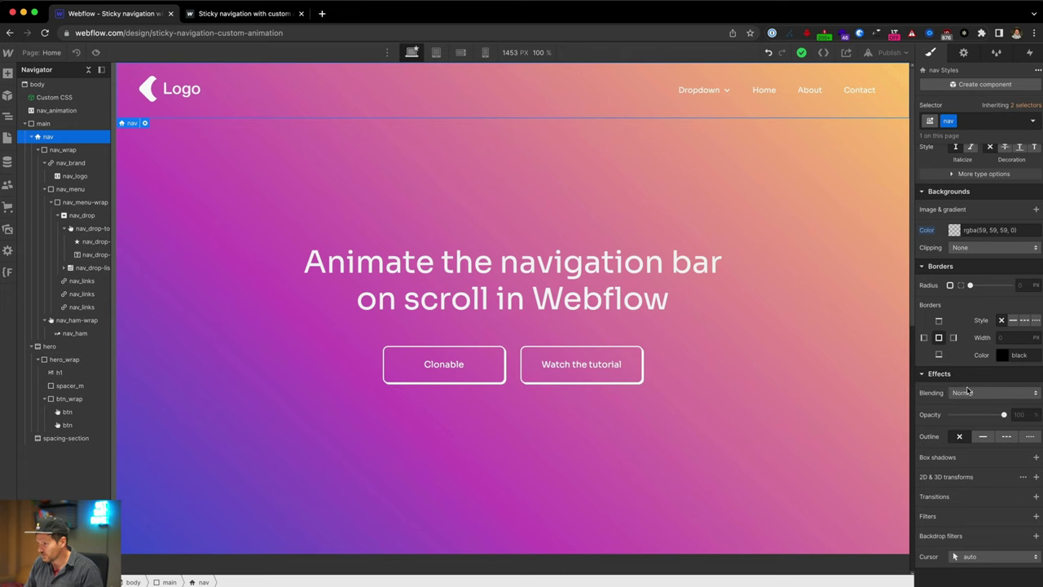
left_click(1036, 496)
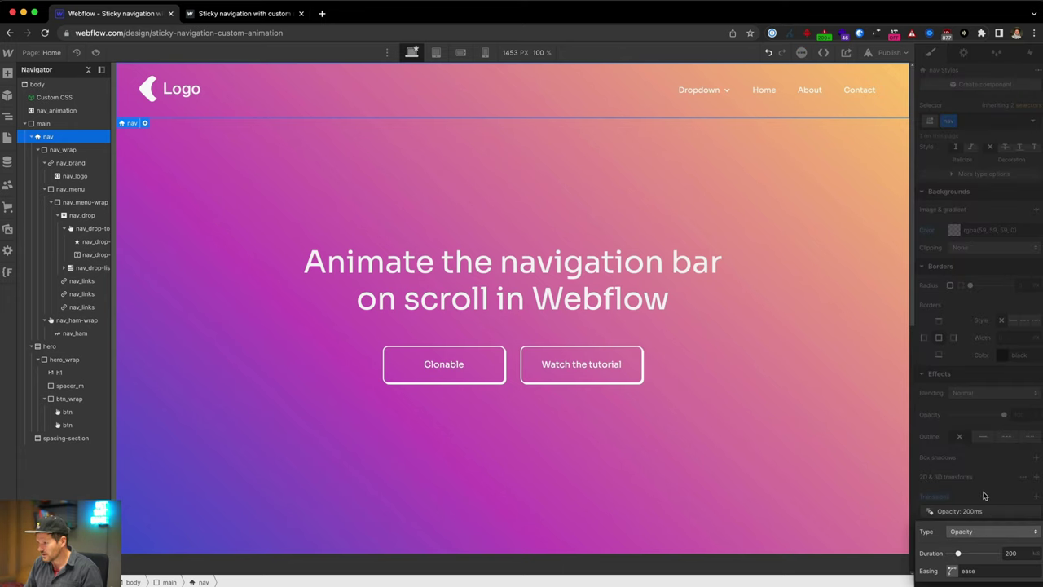
left_click(956, 529)
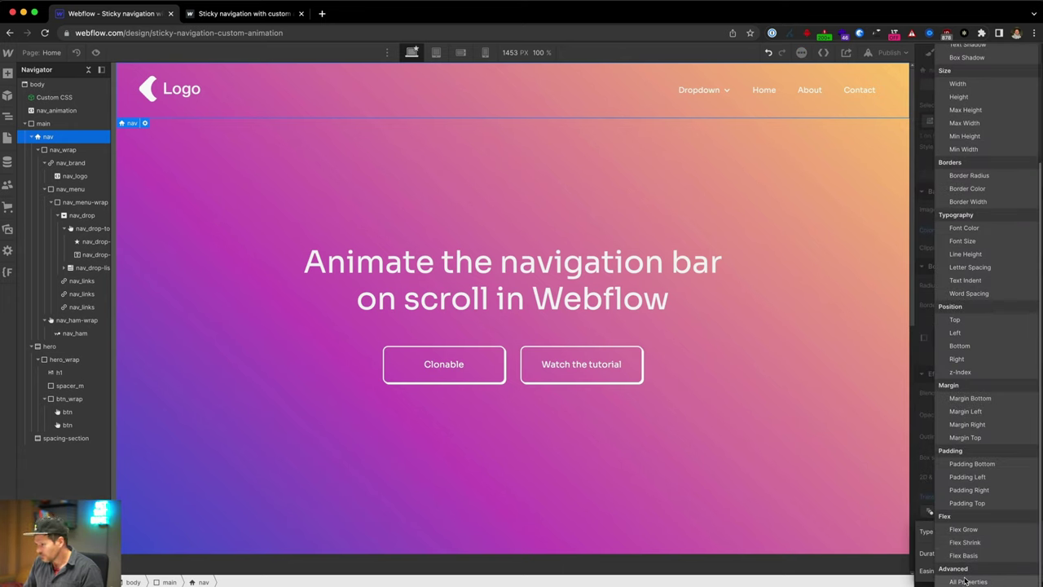
left_click(969, 582)
left_click(1014, 553)
type("300")
key("Return")
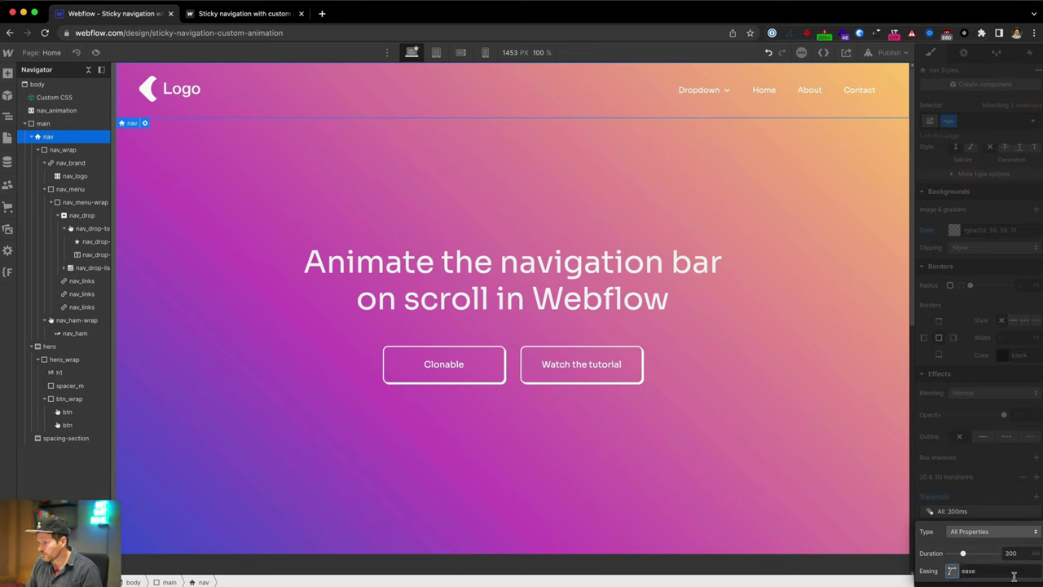
left_click(951, 571)
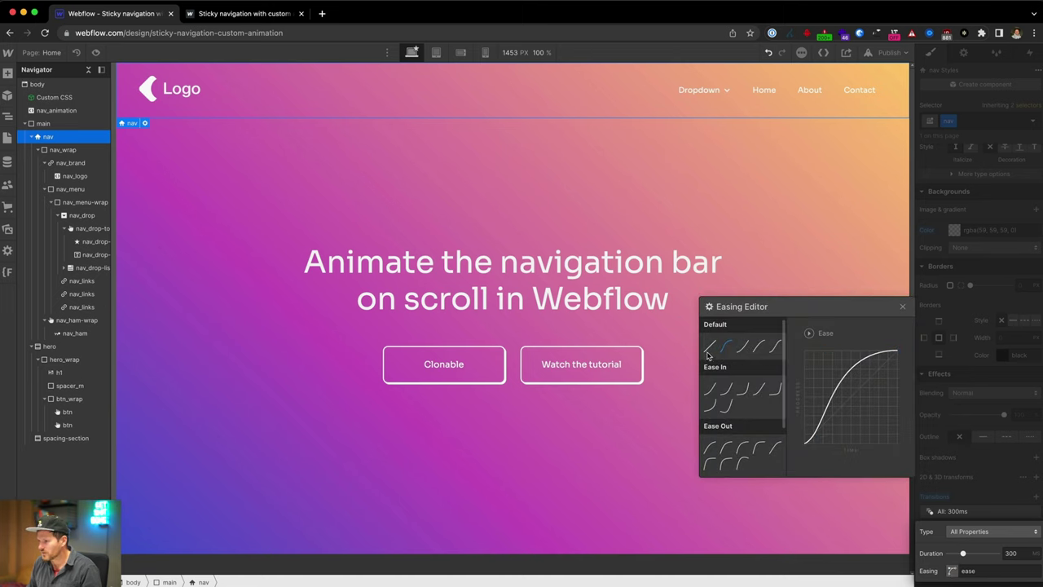
scroll(742, 423, "down", 1)
left_click(743, 427)
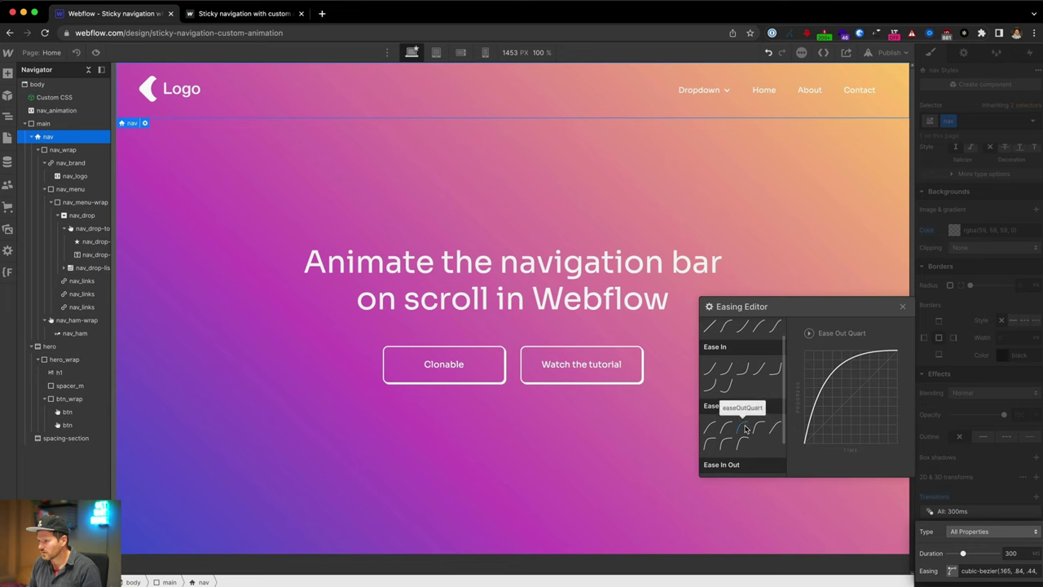
left_click(902, 308)
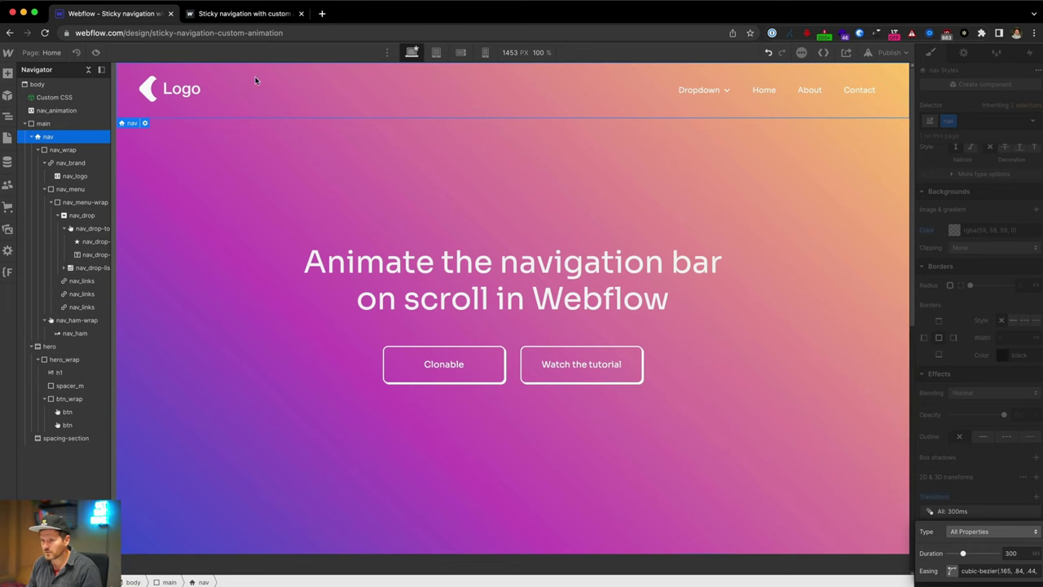
- Give the logo the same 300 ms all-properties Ease Out Quart transition
left_click(159, 89)
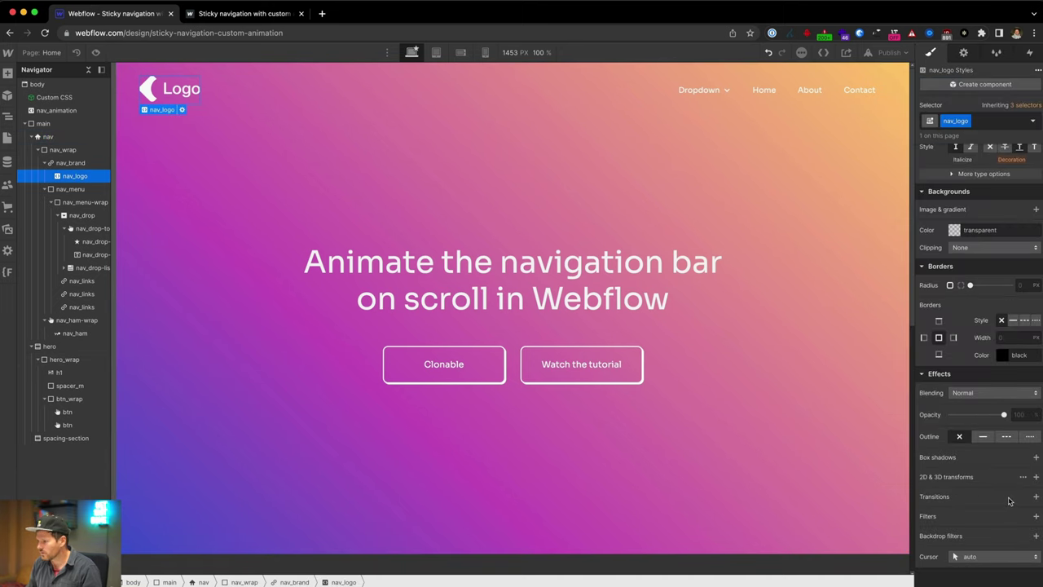
left_click(1036, 496)
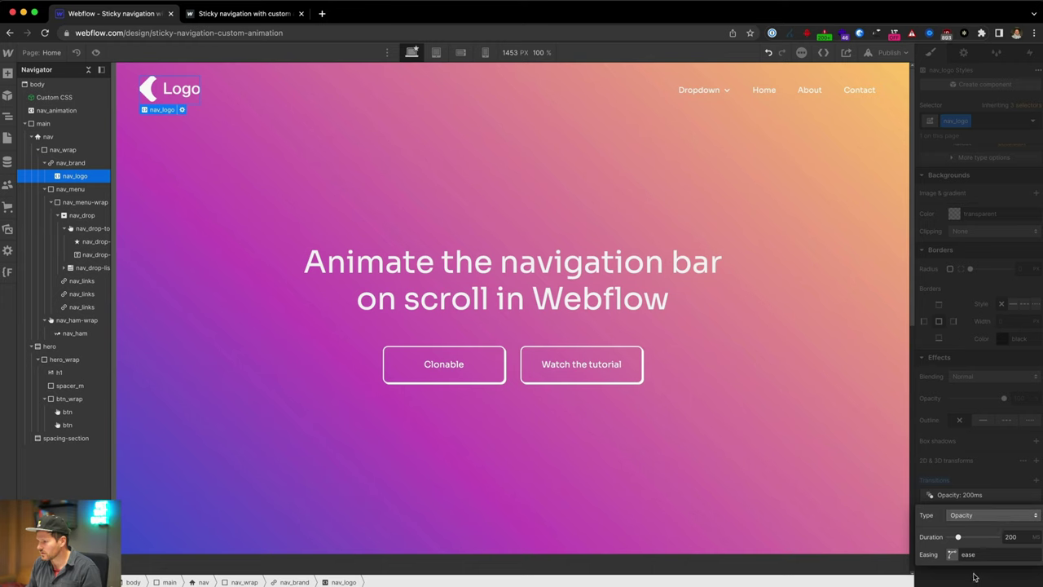
left_click(1013, 537)
type("3")
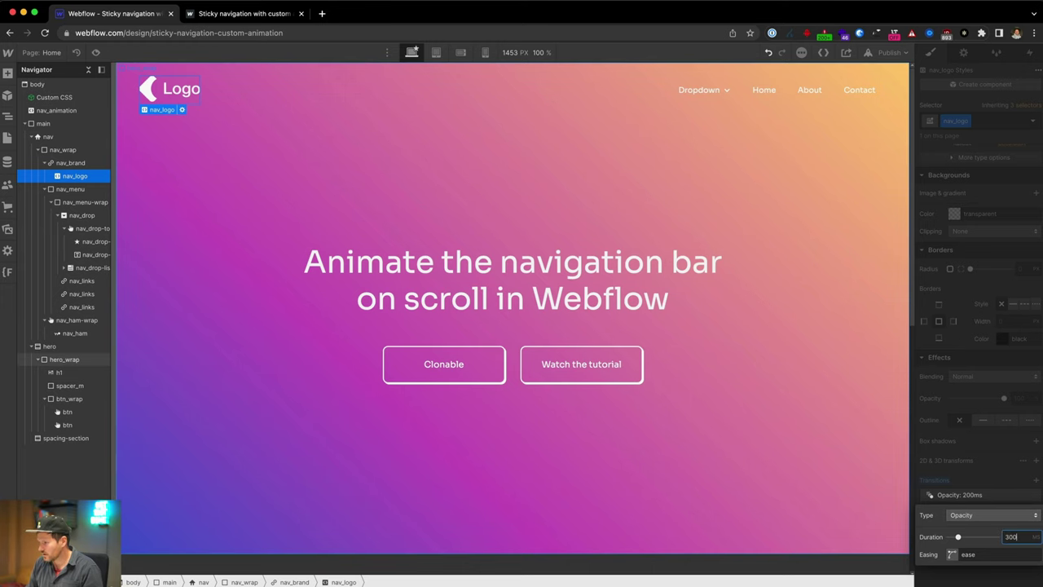
left_click(992, 515)
scroll(978, 407, "down", 5)
left_click(966, 581)
left_click(952, 554)
left_click(743, 447)
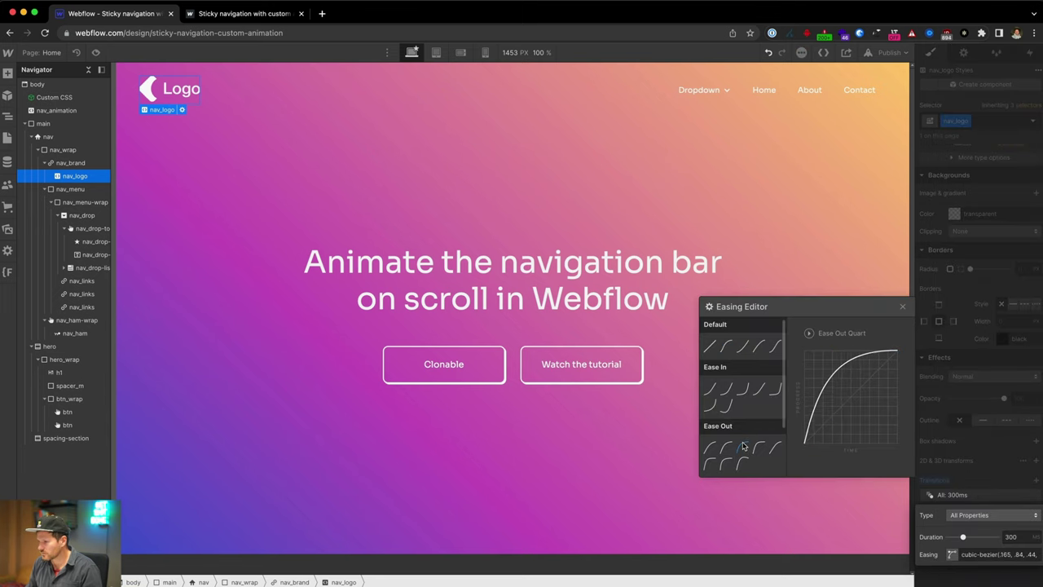
left_click(902, 308)
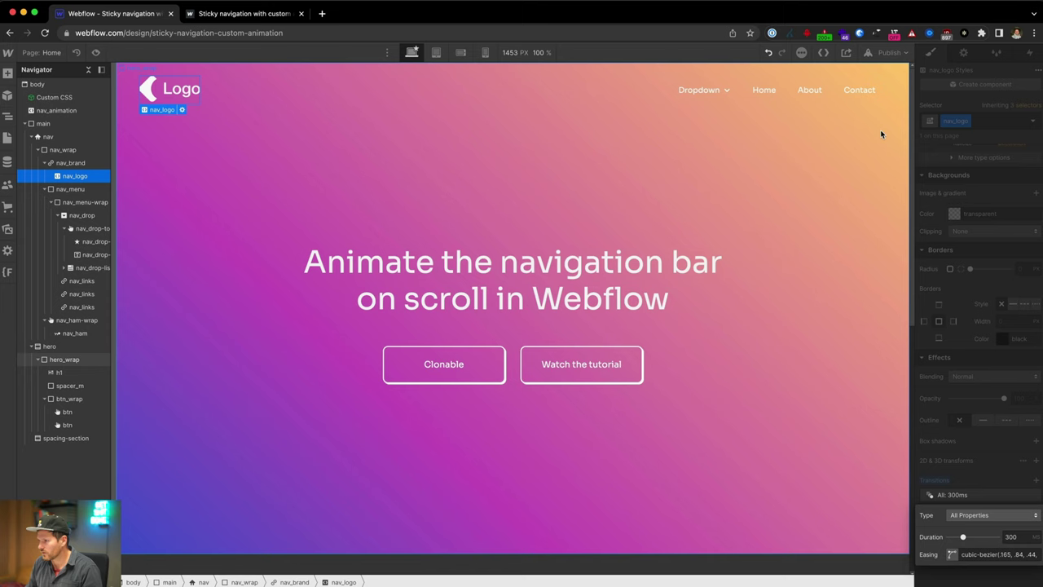
left_click(883, 52)
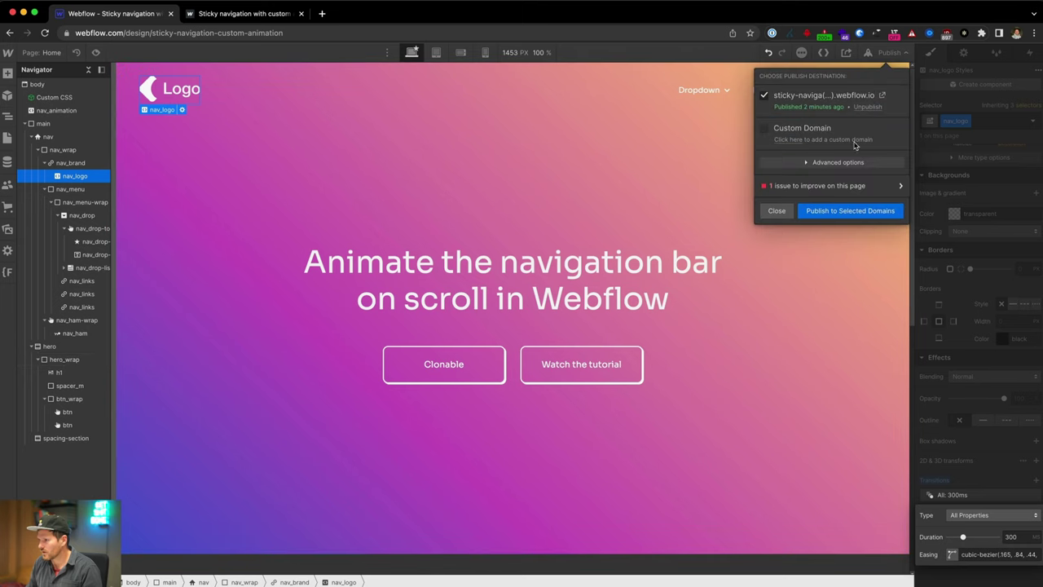
- Republish the site and scroll the live page to check the nav shrinks on scroll
left_click(844, 215)
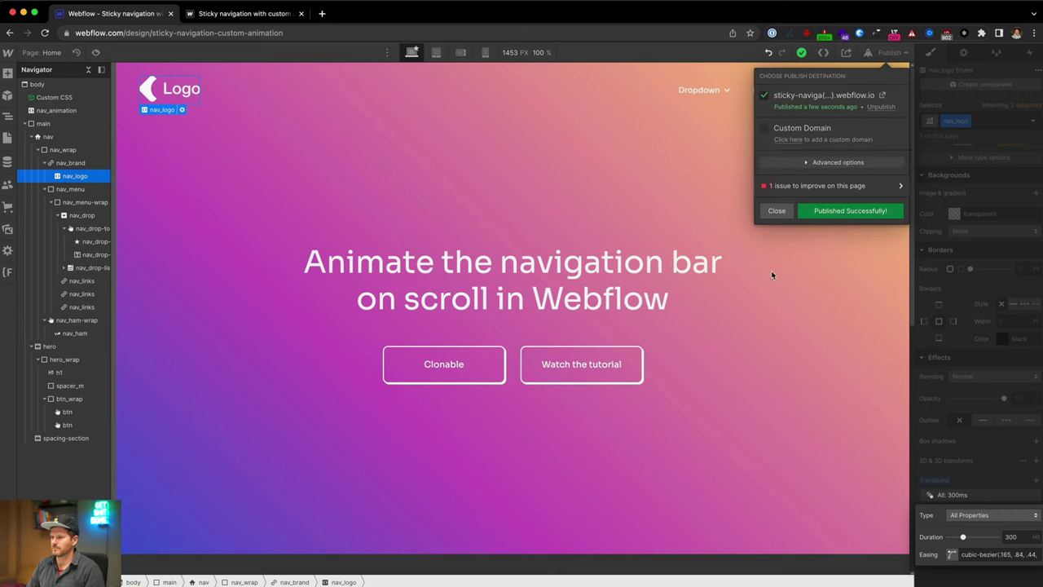
left_click(243, 14)
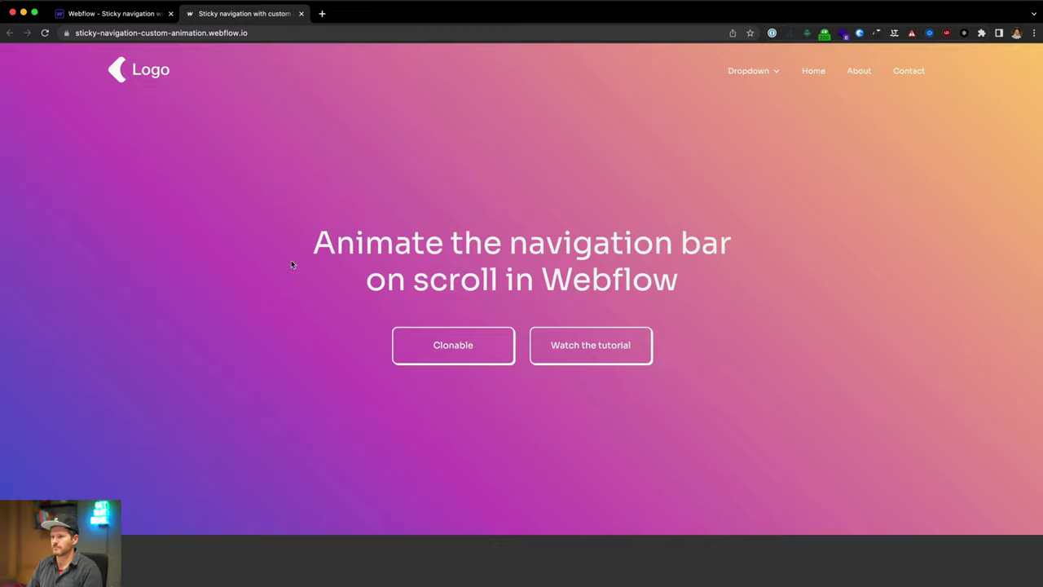
scroll(291, 264, "down", 3)
scroll(291, 264, "up", 4)
scroll(291, 264, "down", 7)
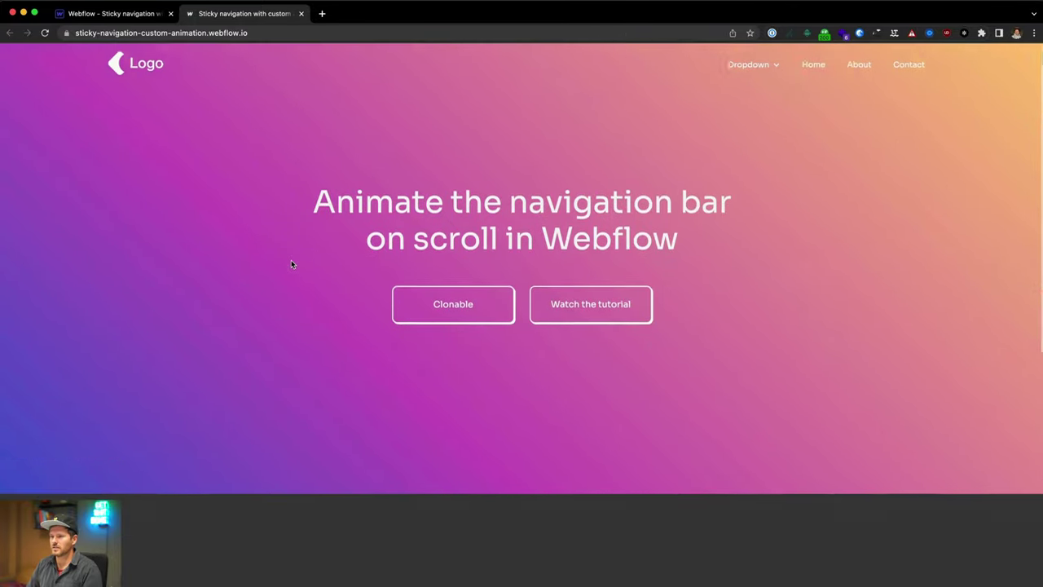
scroll(291, 264, "up", 7)
scroll(291, 264, "down", 7)
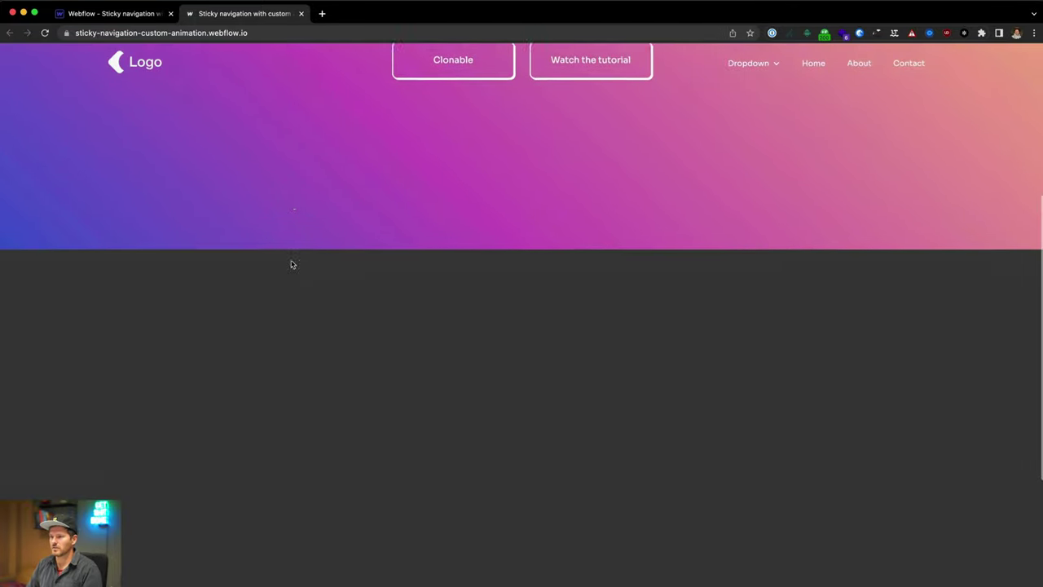
scroll(291, 264, "up", 7)
scroll(291, 262, "down", 7)
scroll(291, 262, "up", 7)
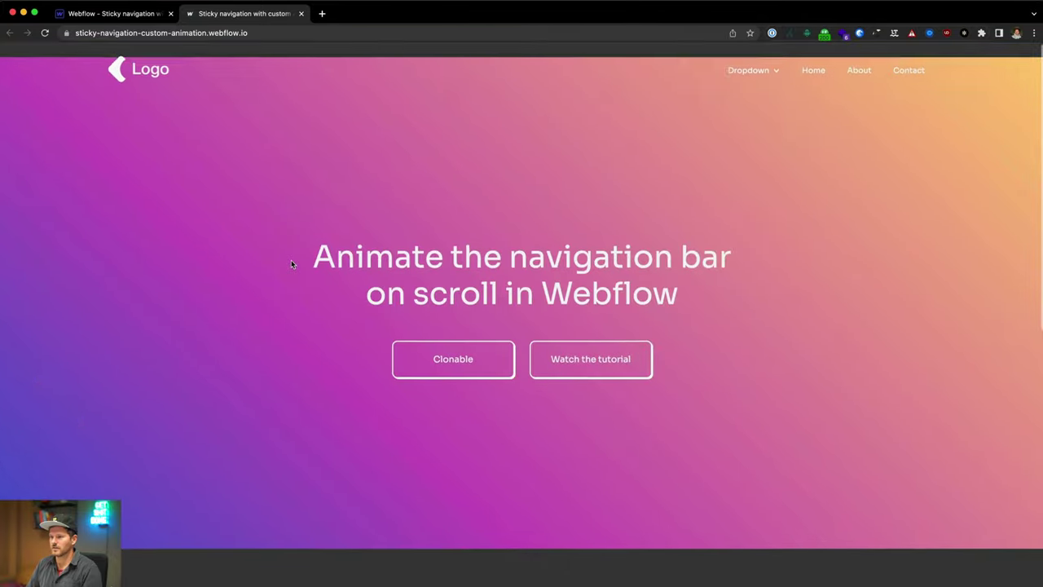
scroll(290, 263, "down", 3)
scroll(291, 264, "down", 2)
scroll(291, 264, "up", 4)
scroll(291, 264, "down", 6)
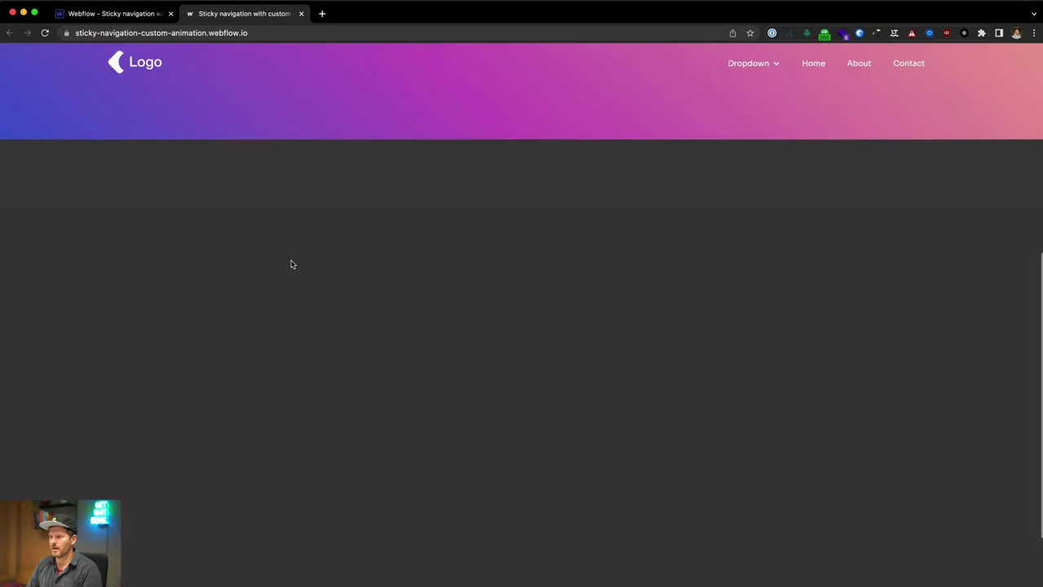
scroll(291, 264, "up", 6)
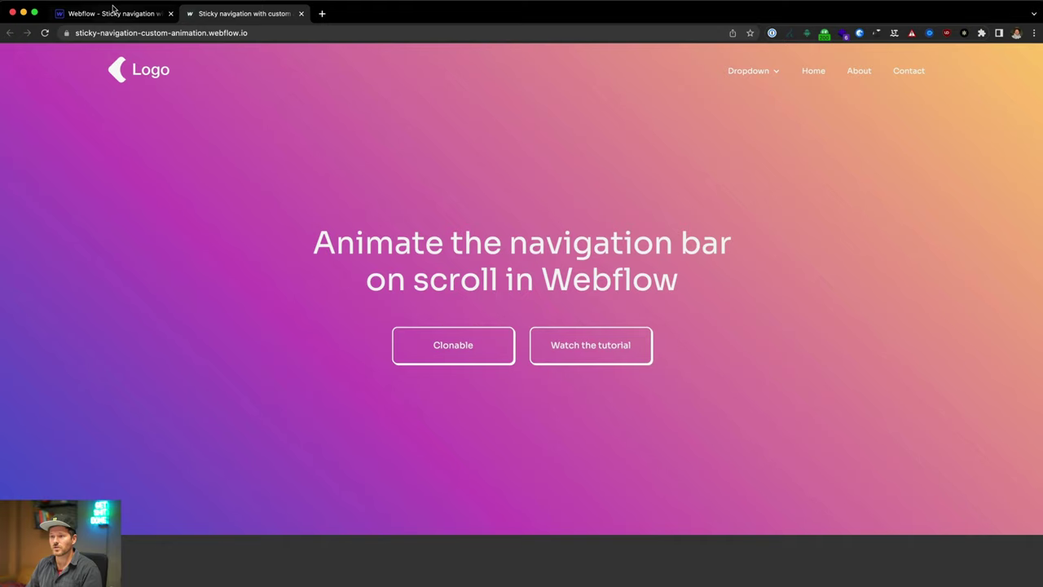
left_click(106, 15)
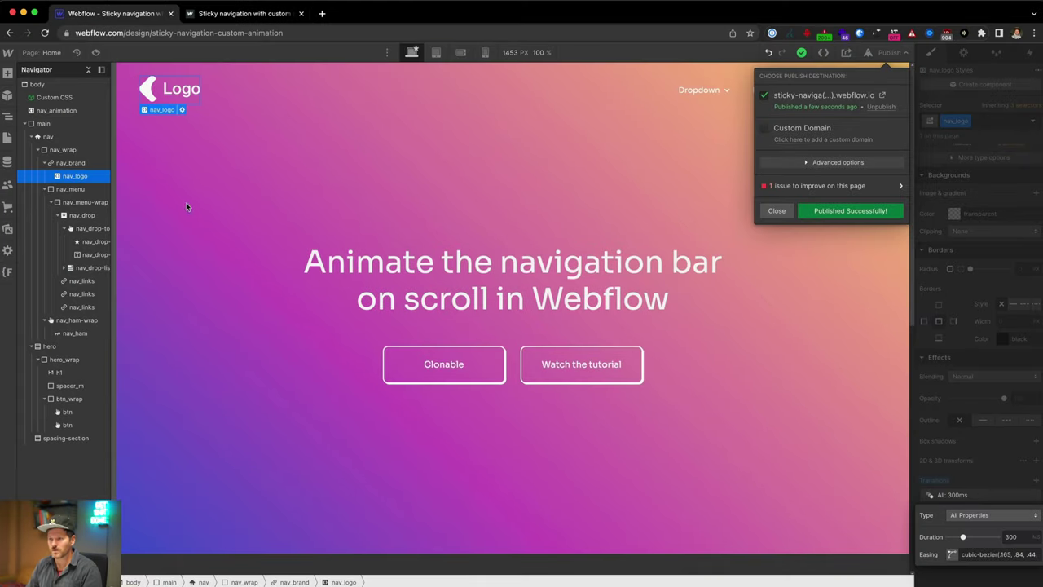
- Add the nav_scrolled combo class to the nav and give it the sampled dark #3b3b3b background
left_click(54, 139)
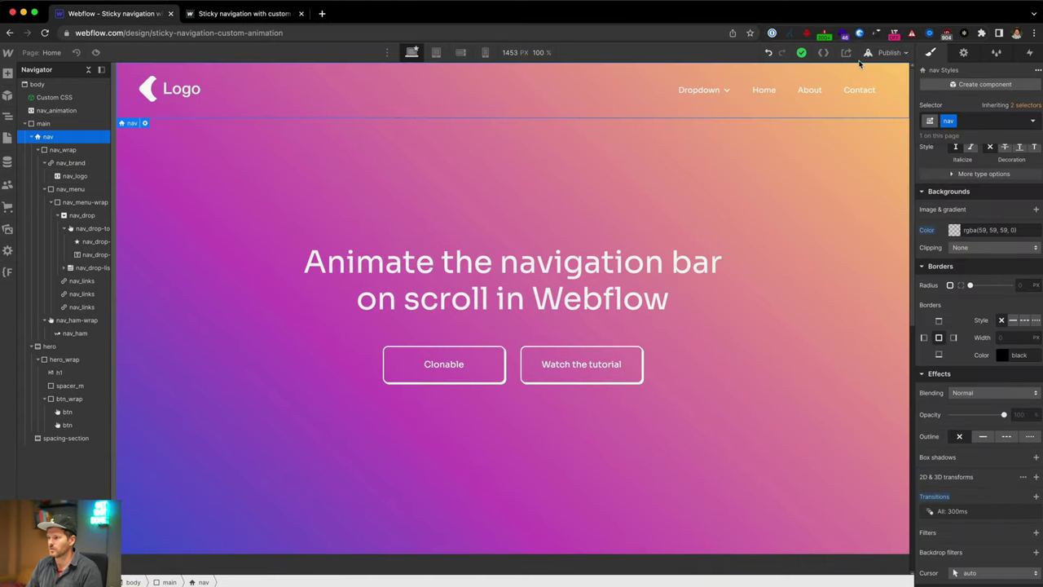
left_click(986, 120)
key("Return")
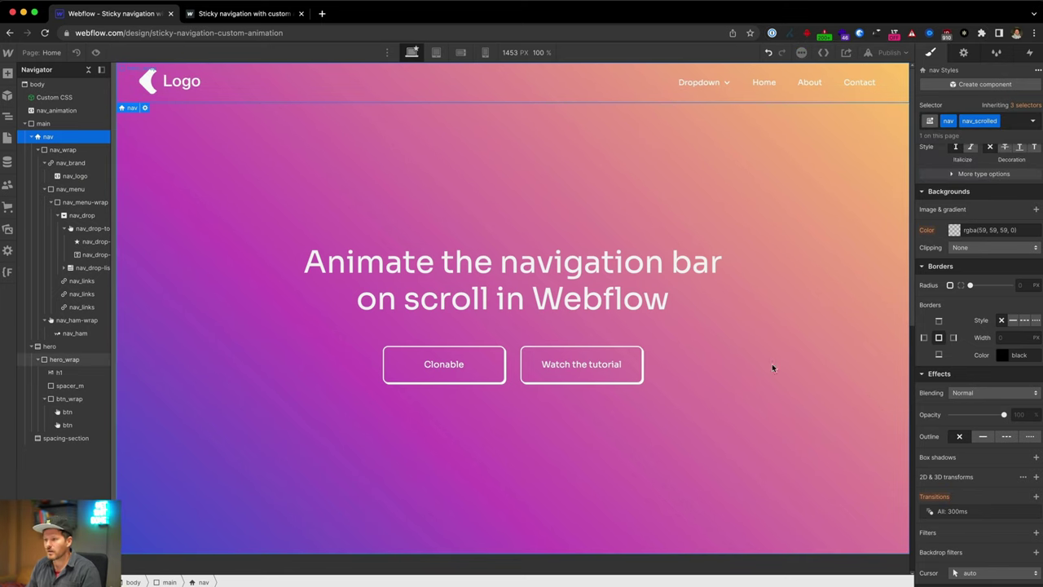
scroll(960, 416, "down", 1)
scroll(970, 310, "up", 3)
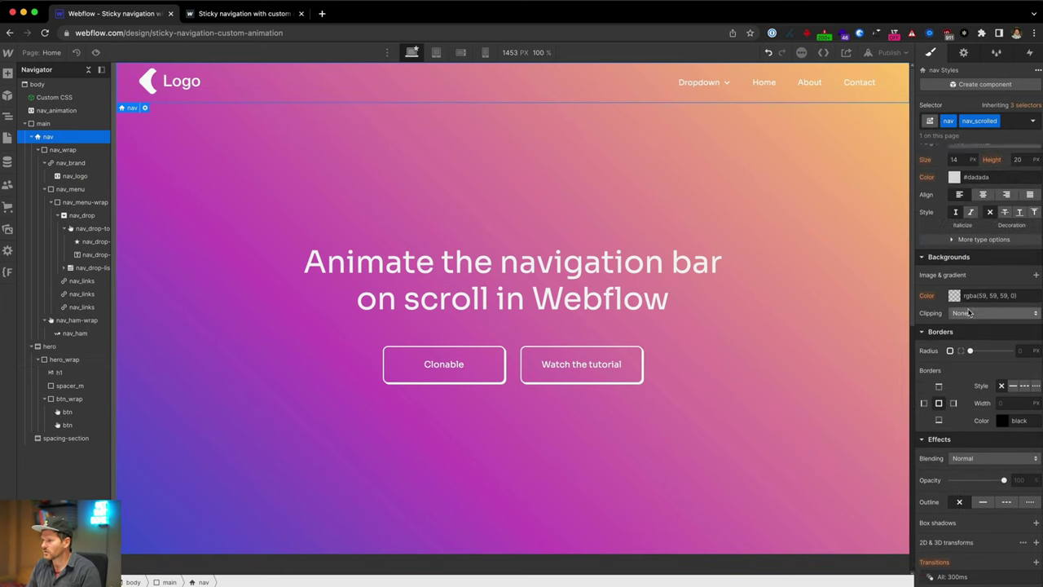
left_click(954, 305)
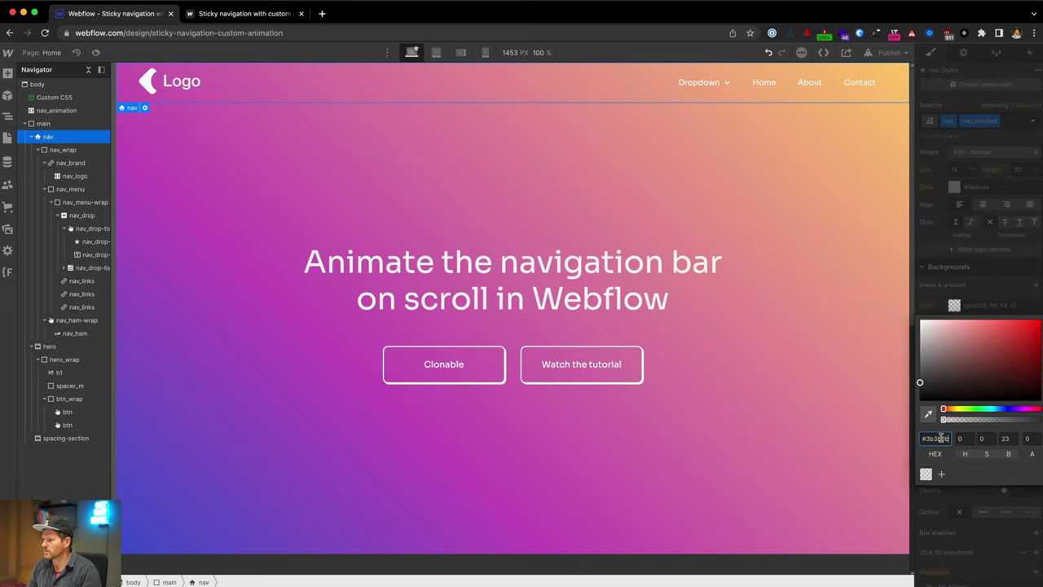
left_click(929, 414)
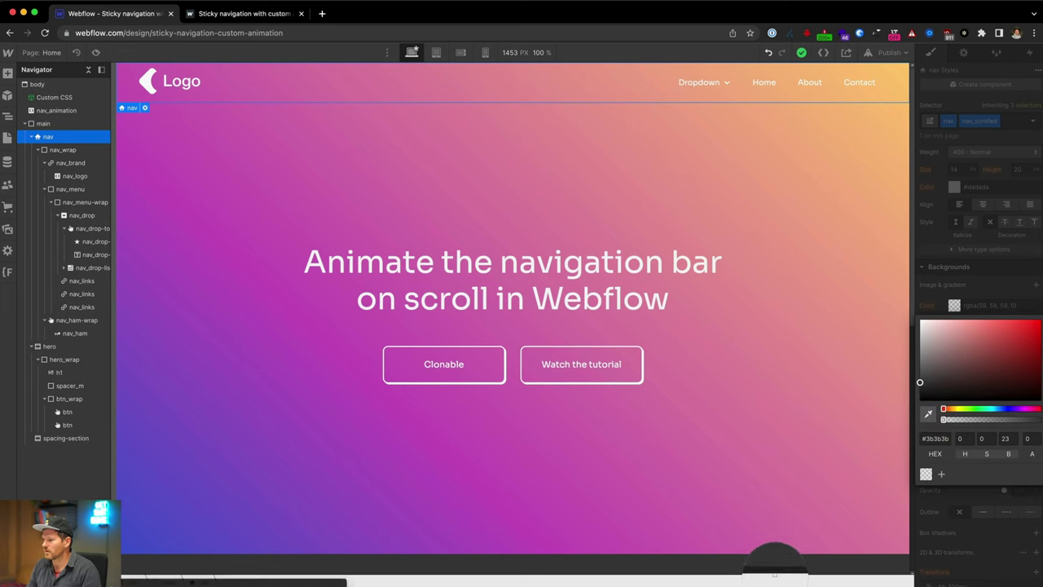
left_click(776, 566)
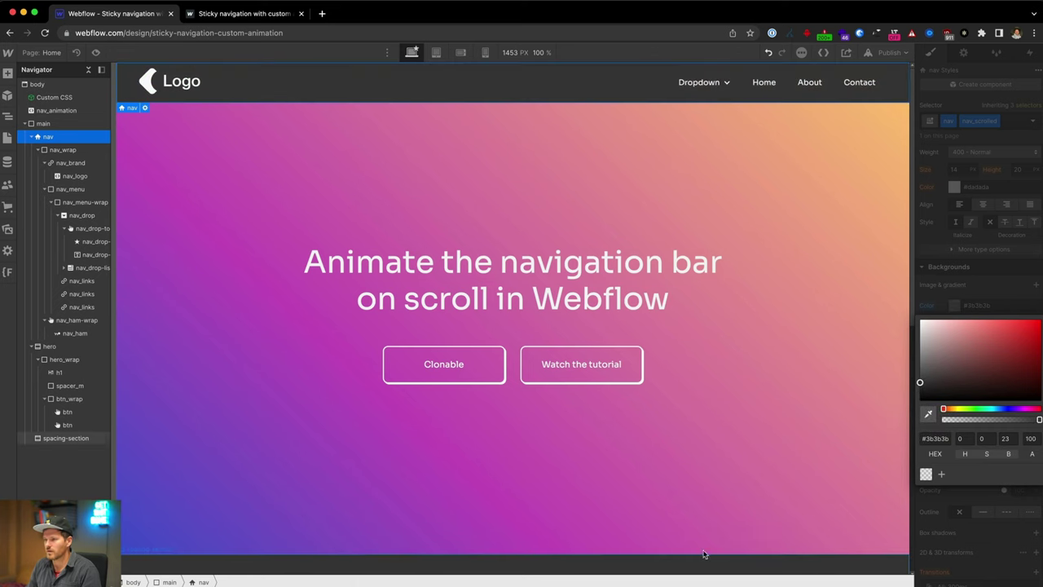
left_click(994, 133)
- Remove nav_scrolled from the nav again and republish the site
left_click(1002, 123)
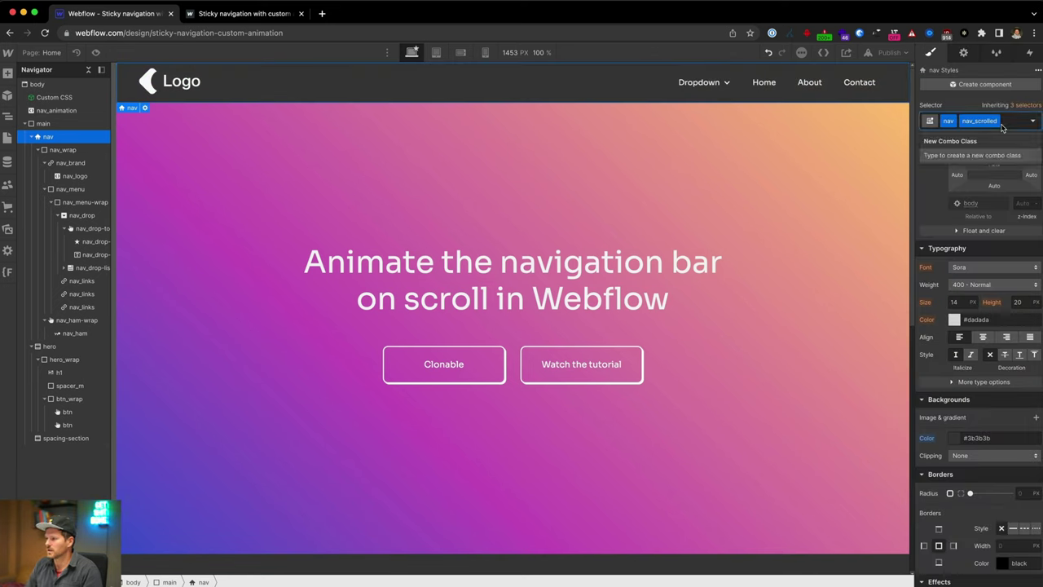
key("BackSpace")
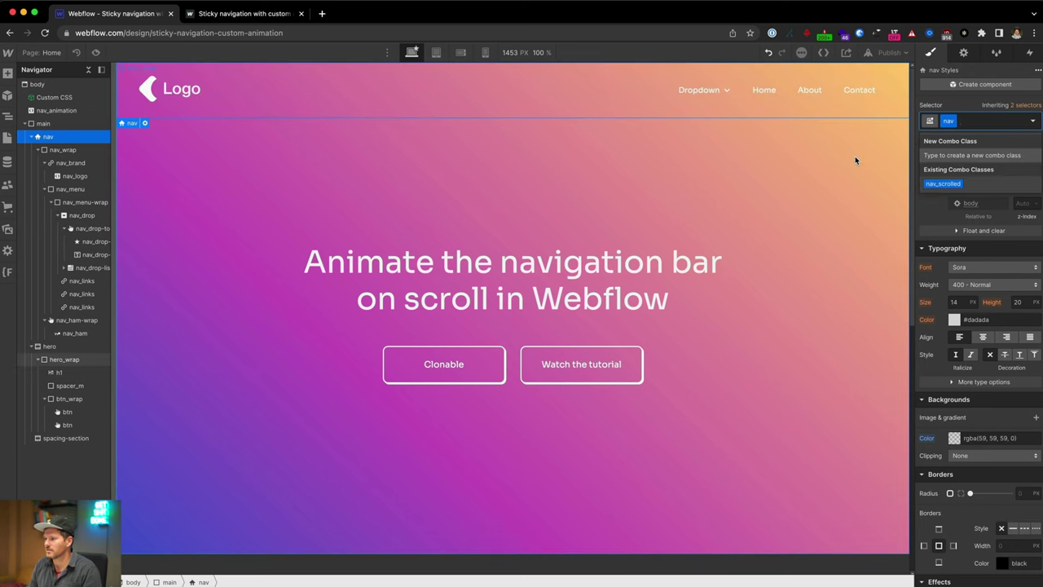
left_click(856, 155)
left_click(887, 52)
left_click(866, 211)
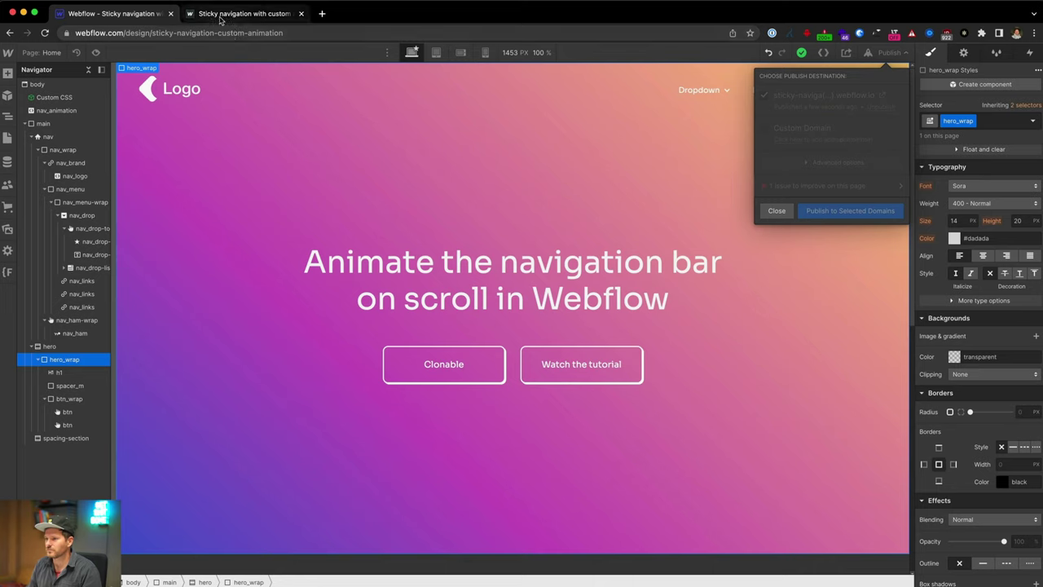
left_click(222, 16)
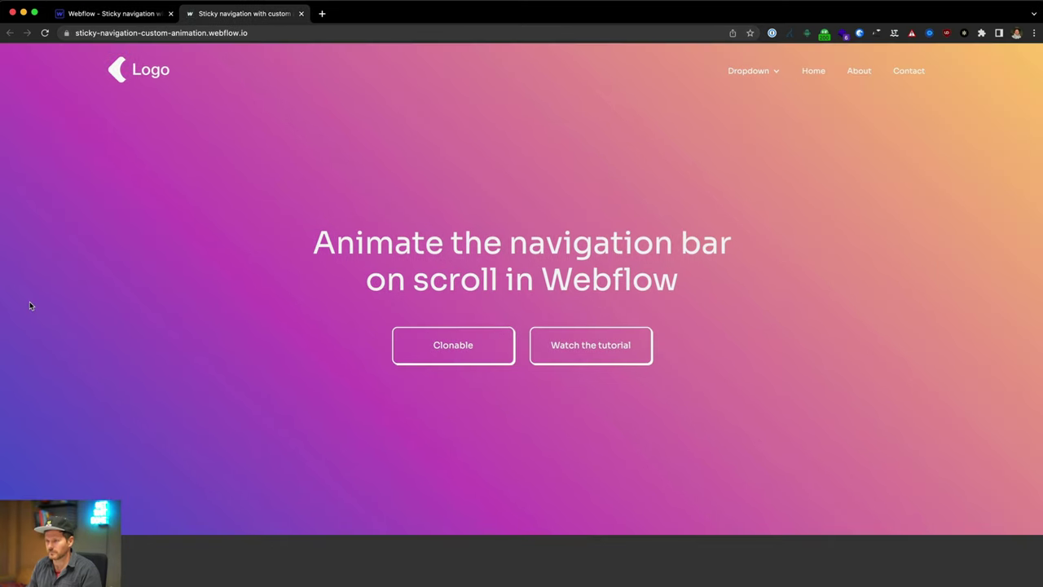
scroll(201, 275, "up", 1)
scroll(201, 275, "down", 5)
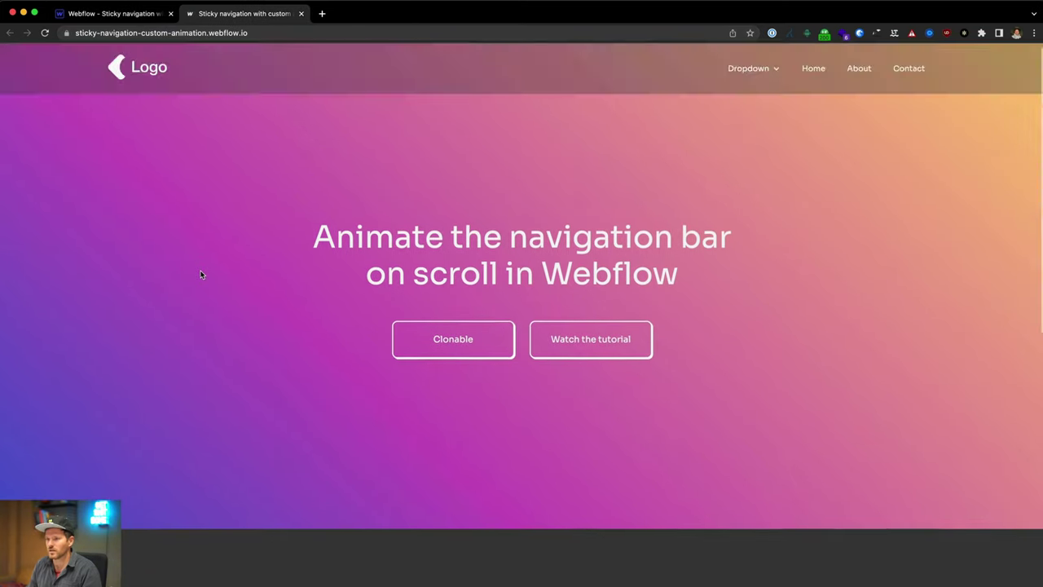
scroll(201, 275, "up", 5)
scroll(202, 275, "down", 1)
scroll(201, 275, "down", 4)
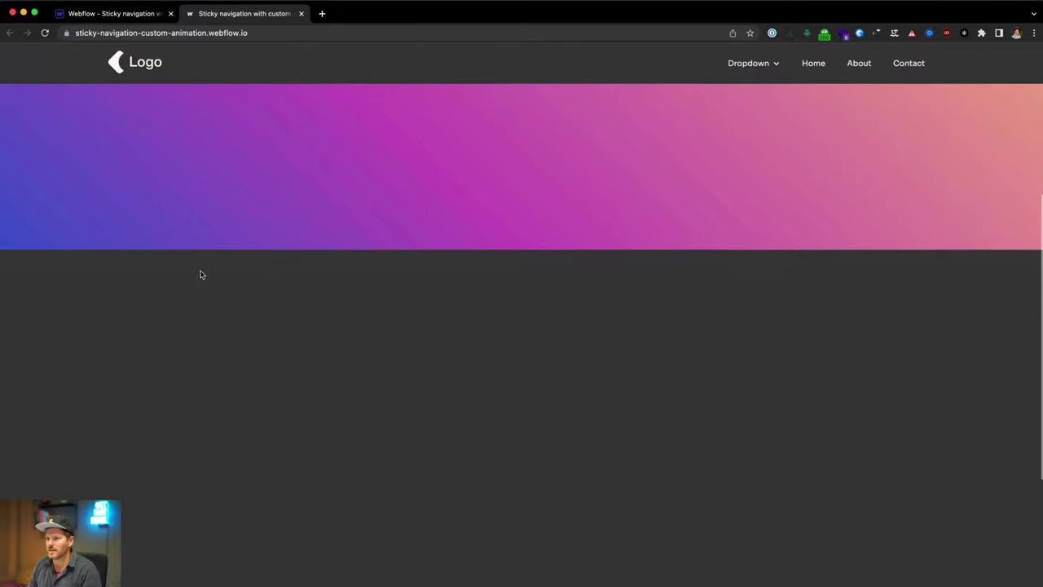
scroll(201, 275, "up", 4)
scroll(201, 275, "down", 4)
scroll(200, 273, "down", 2)
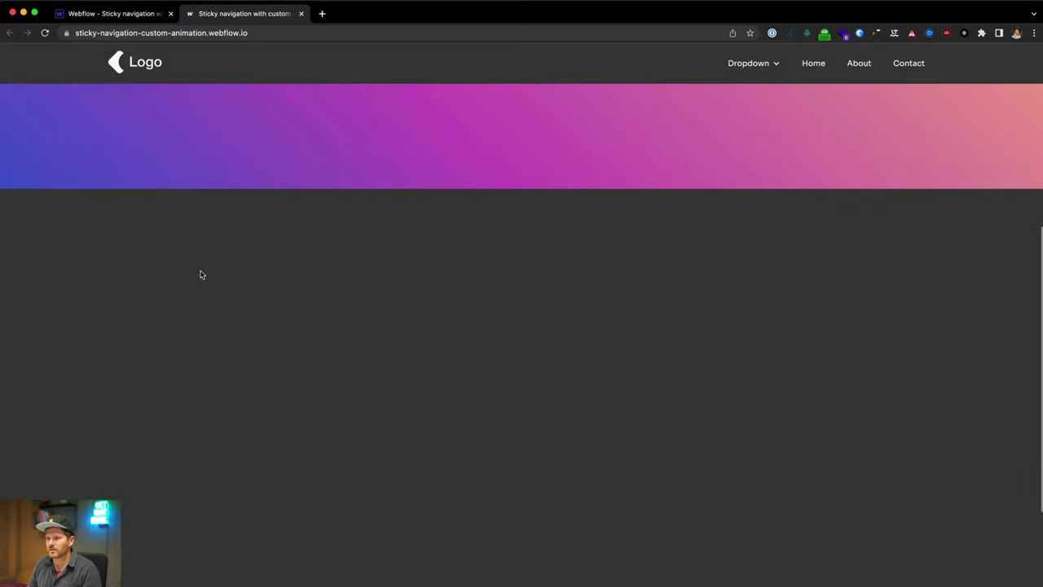
scroll(200, 273, "up", 4)
left_click(116, 13)
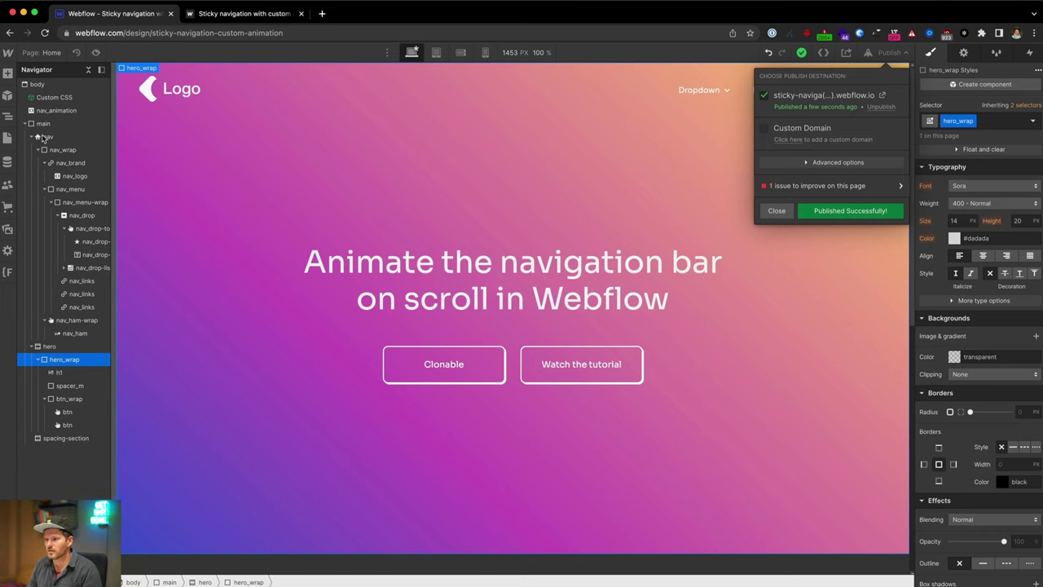
- Change the nav's transition duration from 300 ms to 500 ms and republish
left_click(47, 136)
scroll(943, 416, "down", 5)
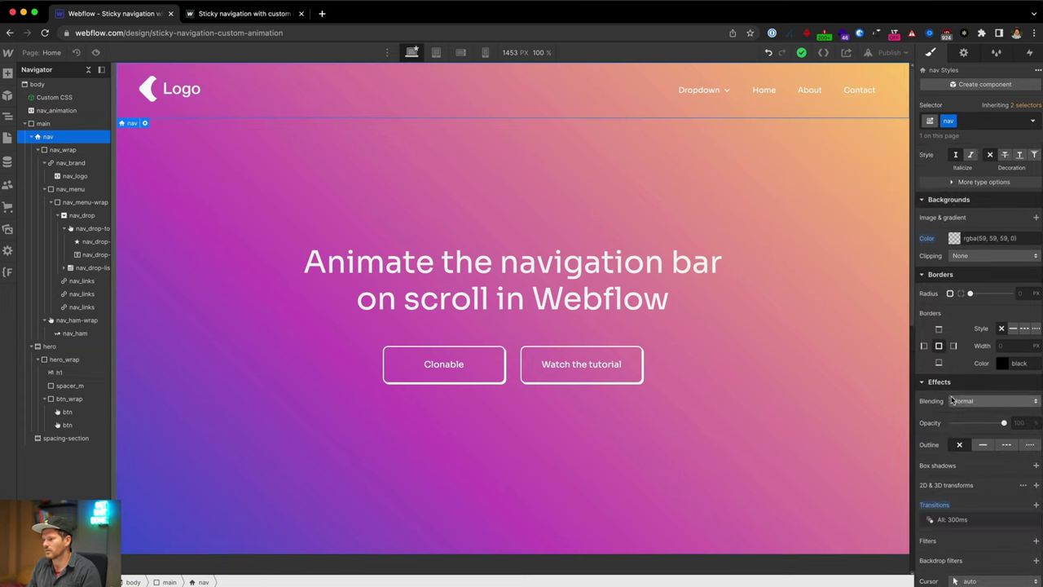
left_click(952, 495)
left_click(1011, 536)
type("500")
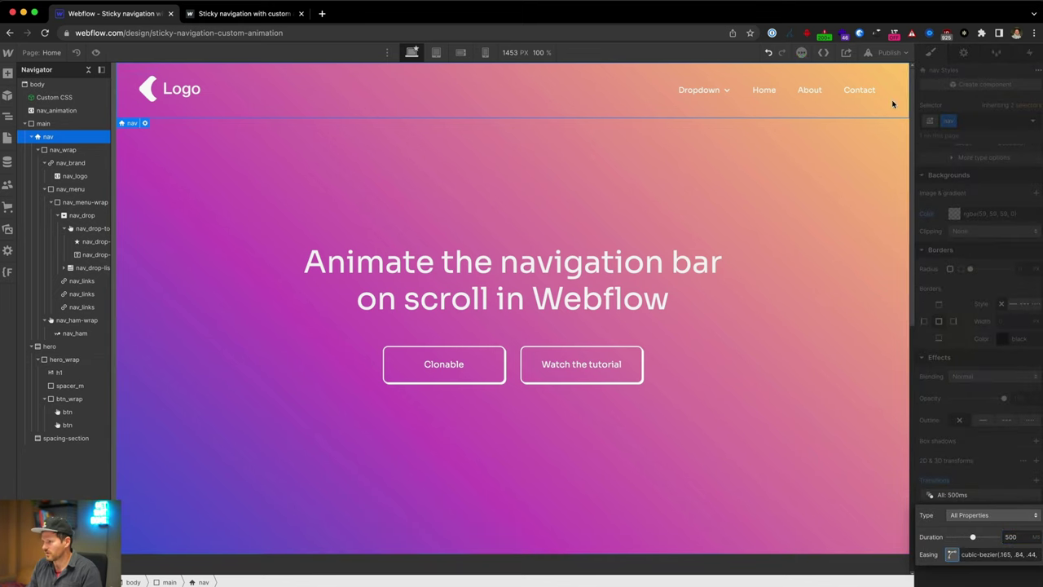
left_click(891, 53)
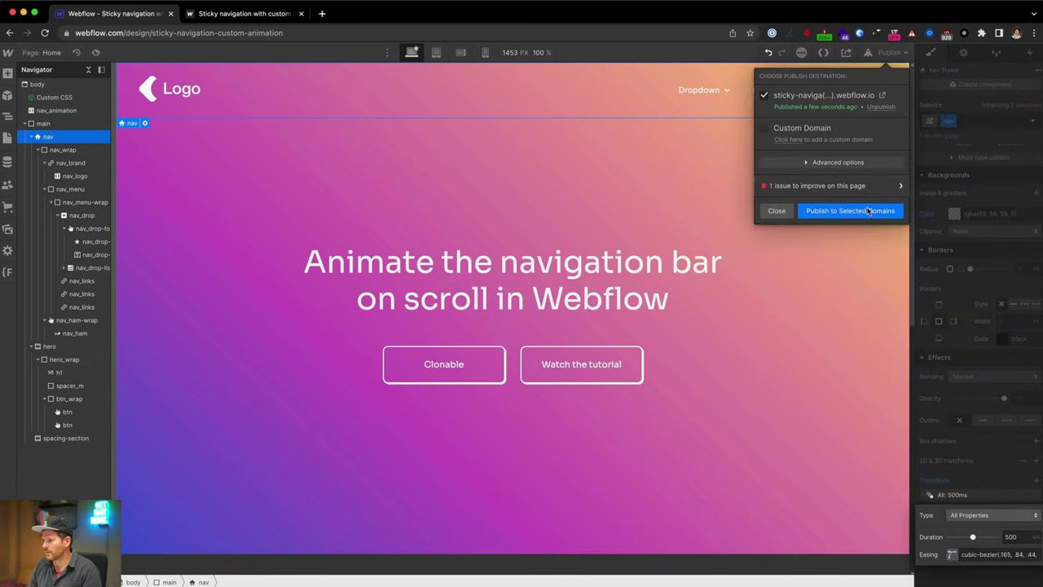
left_click(825, 210)
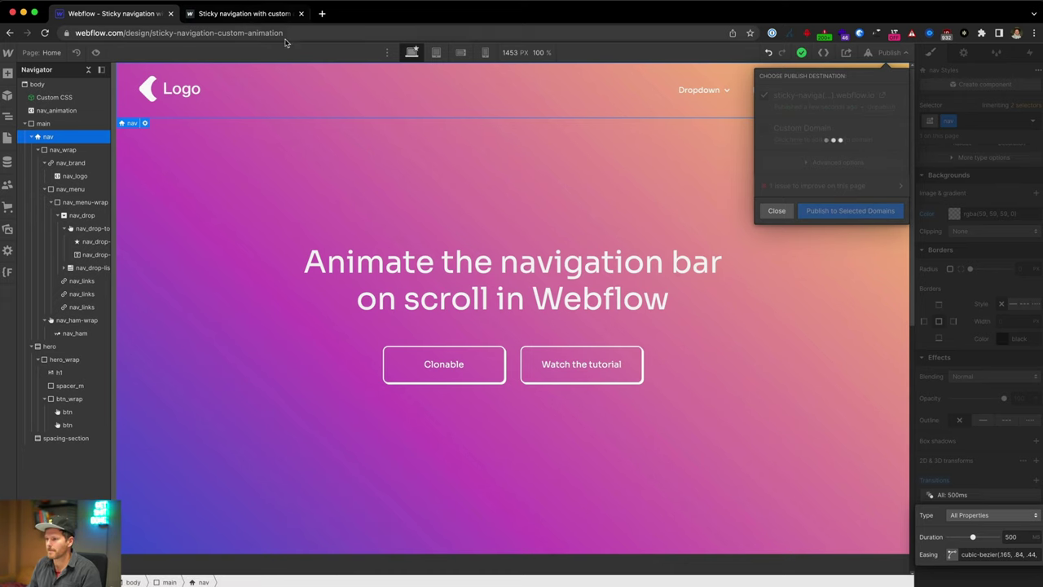
- Switch to the live site and scroll to test the nav at full width
left_click(258, 15)
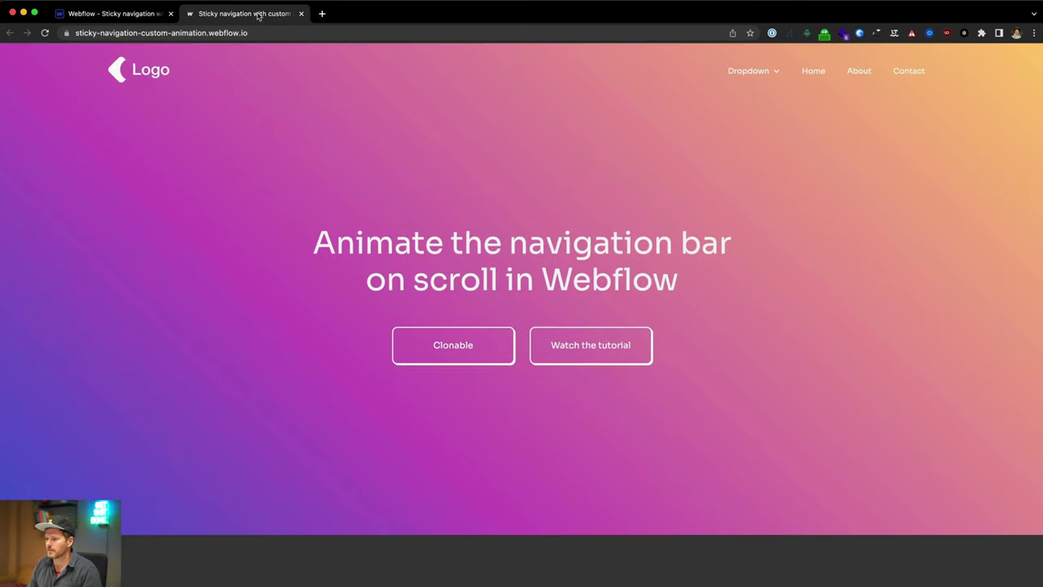
scroll(331, 269, "down", 3)
scroll(331, 268, "up", 3)
scroll(331, 269, "down", 6)
scroll(331, 270, "up", 8)
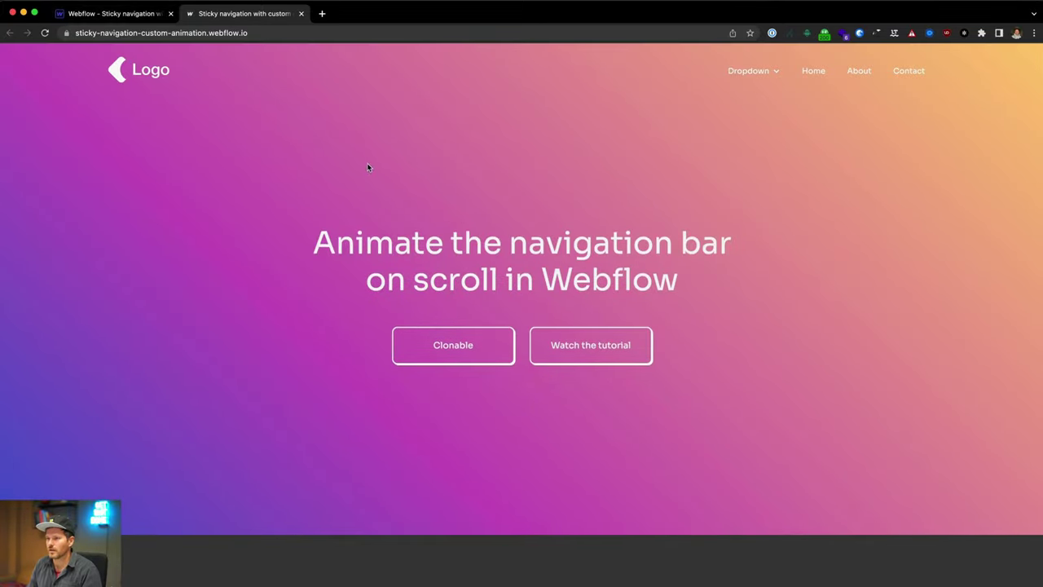
- Open DevTools' responsive view and scroll-test the sticky nav at 425 × 914 mobile size
key("super+alt+i")
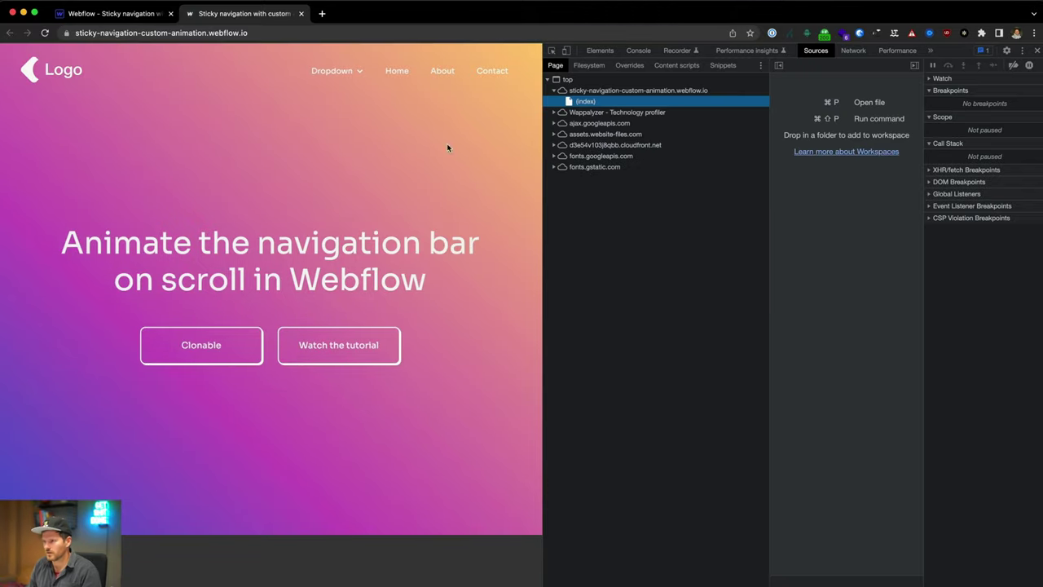
left_click(565, 51)
scroll(282, 155, "down", 3)
scroll(282, 155, "up", 3)
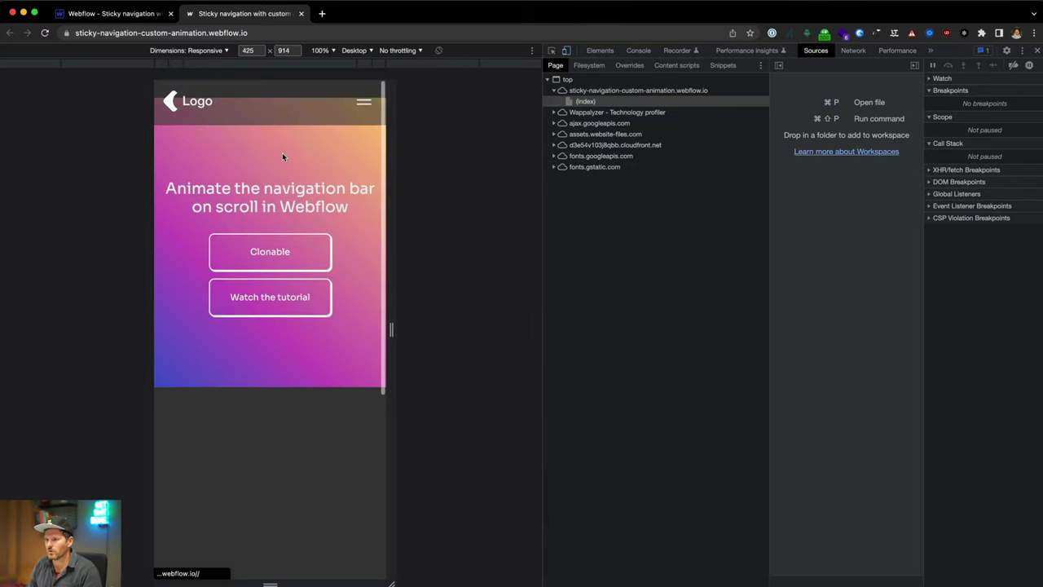
scroll(282, 153, "down", 5)
scroll(282, 153, "up", 5)
scroll(282, 156, "down", 5)
scroll(282, 156, "up", 5)
scroll(282, 157, "down", 3)
scroll(282, 157, "up", 3)
scroll(282, 155, "down", 3)
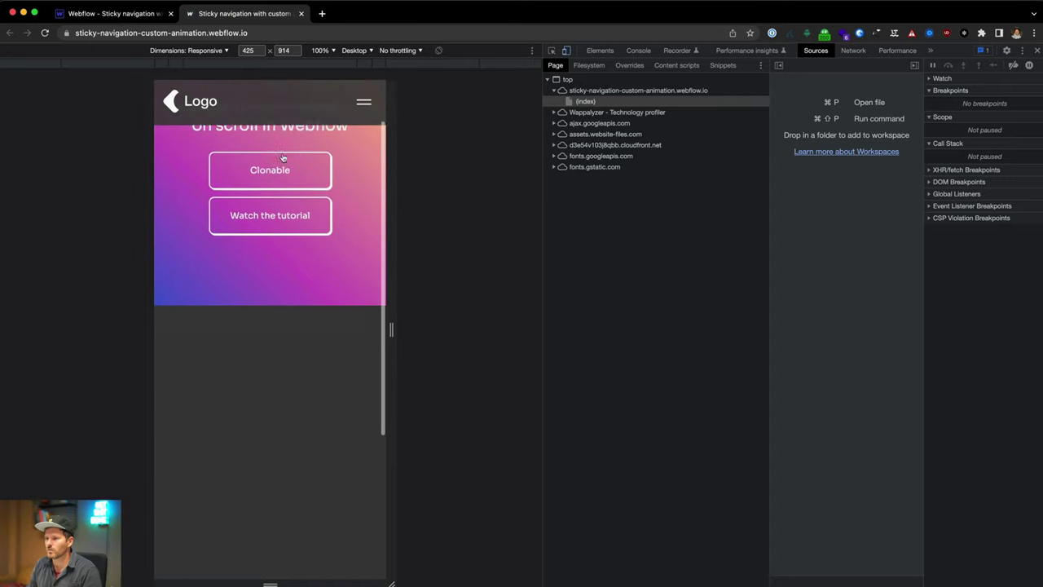
scroll(282, 155, "up", 3)
scroll(282, 155, "down", 2)
scroll(282, 155, "up", 2)
scroll(282, 155, "down", 2)
scroll(282, 155, "up", 2)
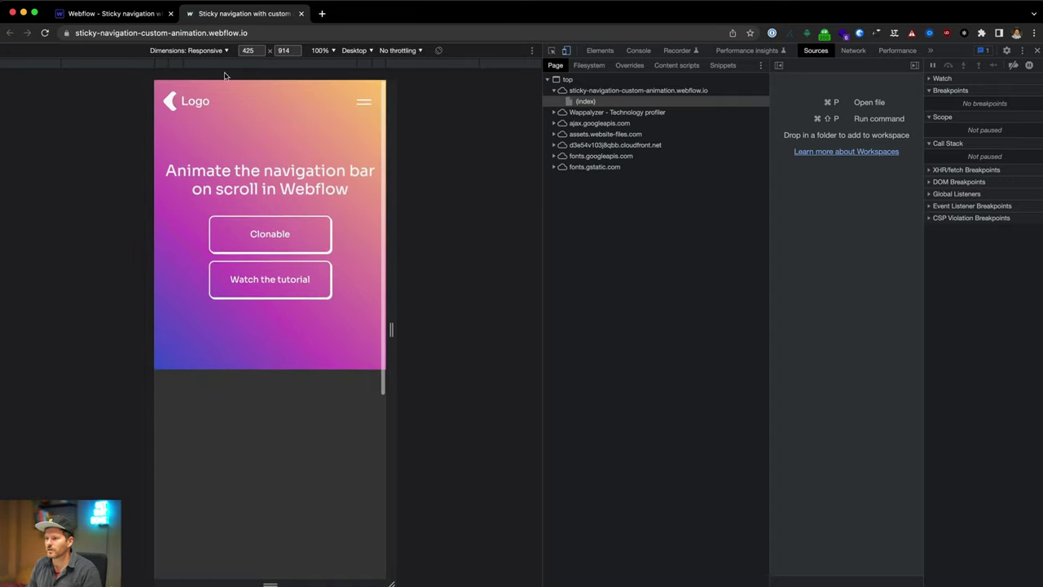
- Return to the Designer, close the publishing panel and settle back on the desktop layout
left_click(128, 15)
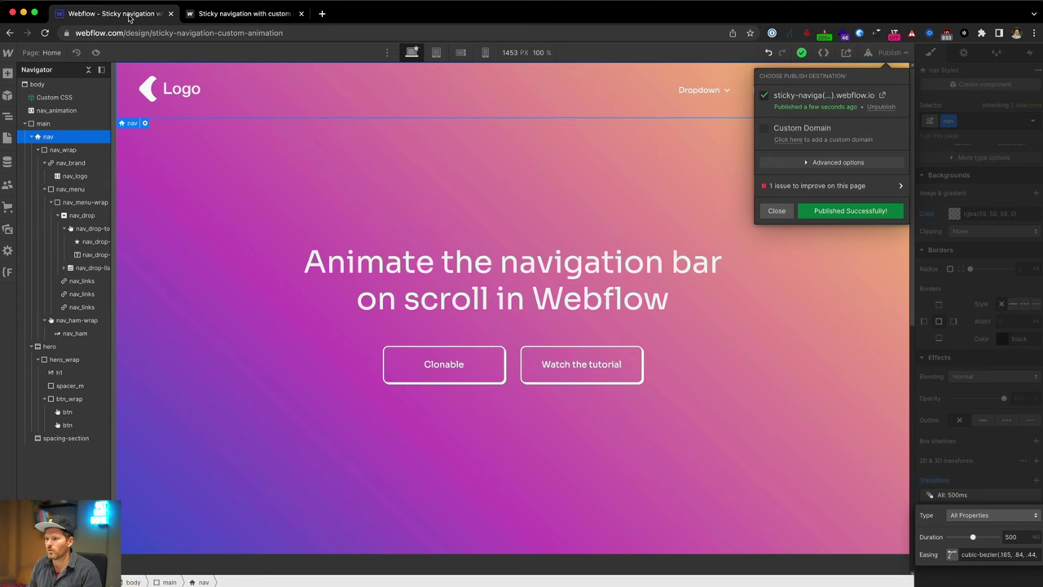
left_click(780, 214)
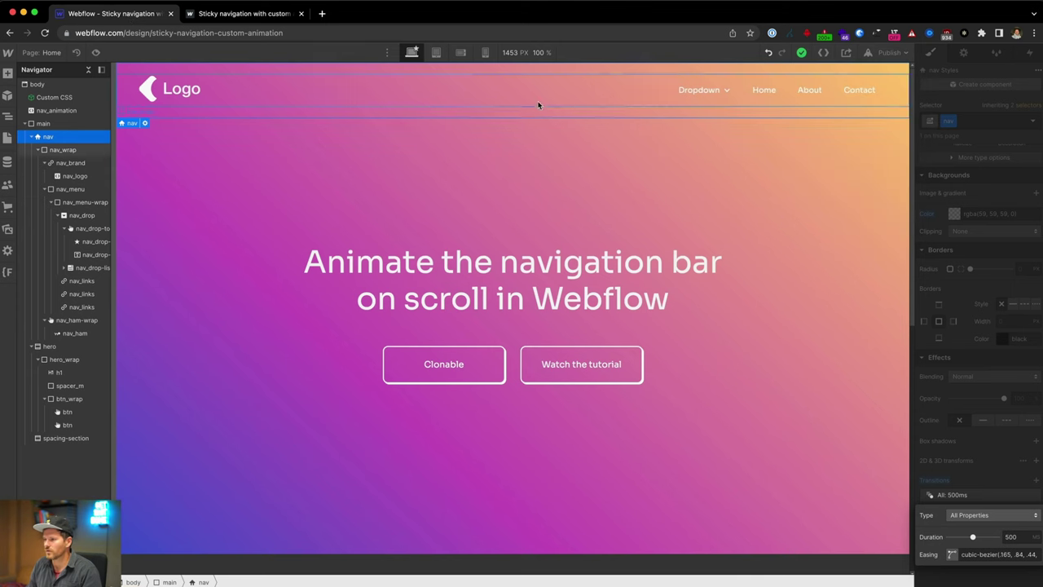
left_click(437, 53)
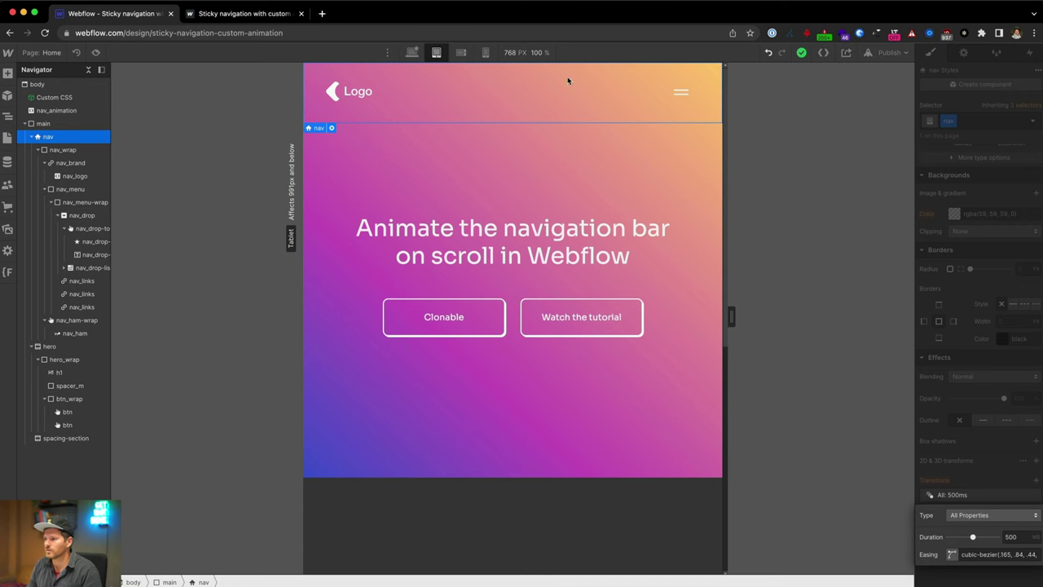
left_click(413, 53)
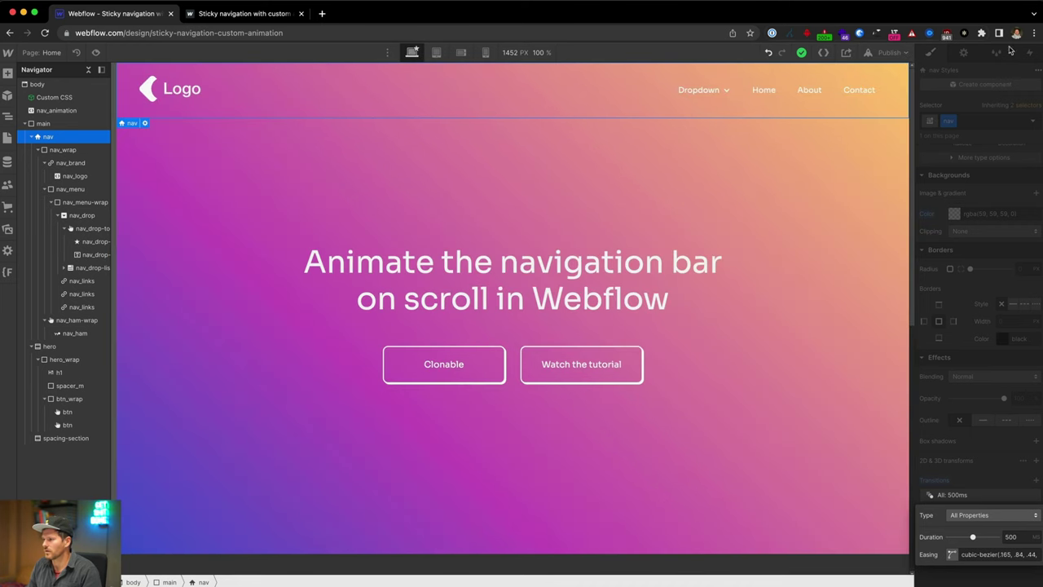
- Add combo class nav_scrolled to the nav and logo_scrolled to the logo
left_click(981, 120)
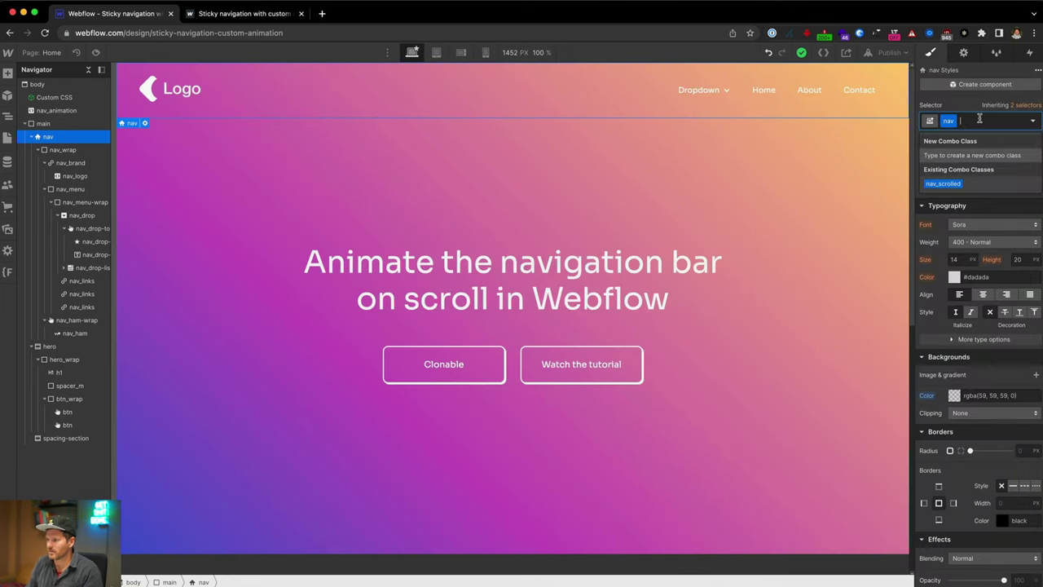
left_click(943, 184)
left_click(167, 81)
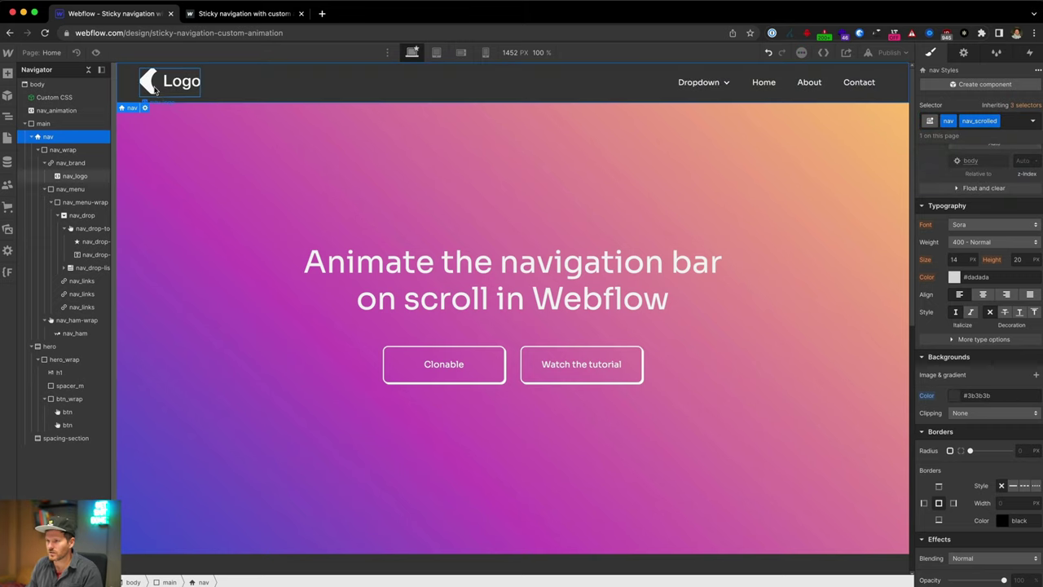
key("super+Return")
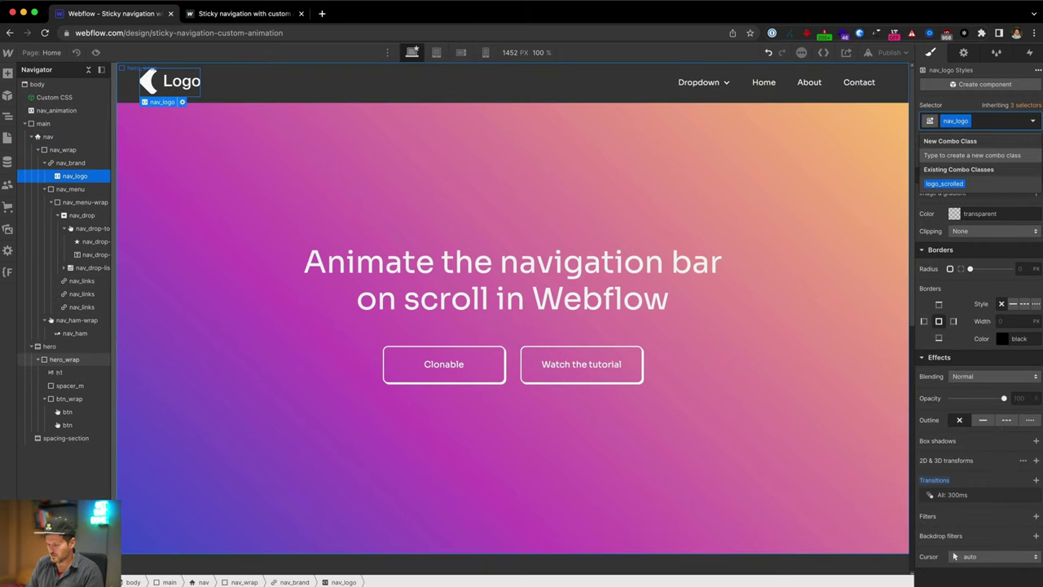
key("Return")
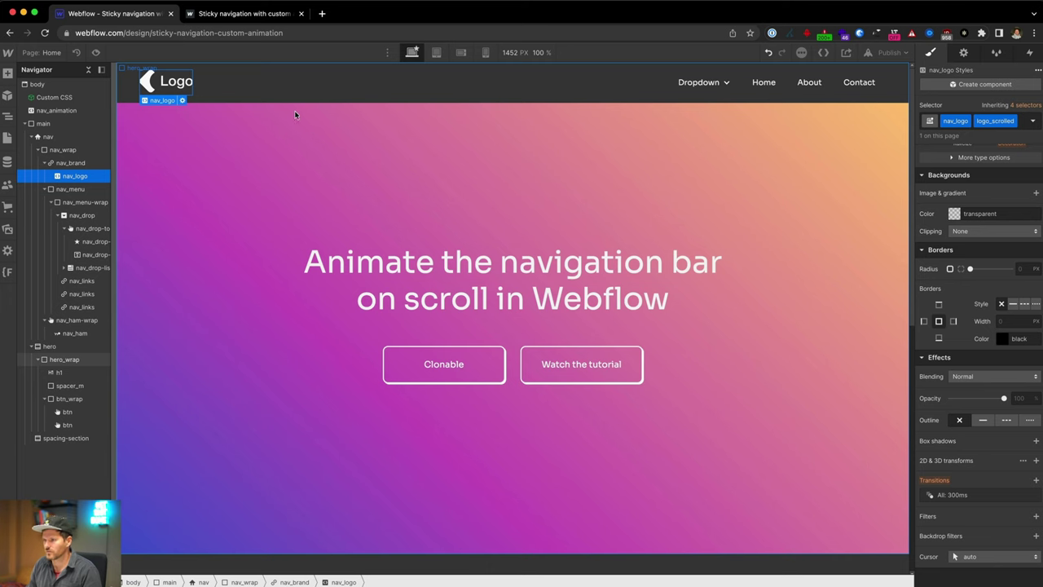
scroll(922, 292, "up", 2)
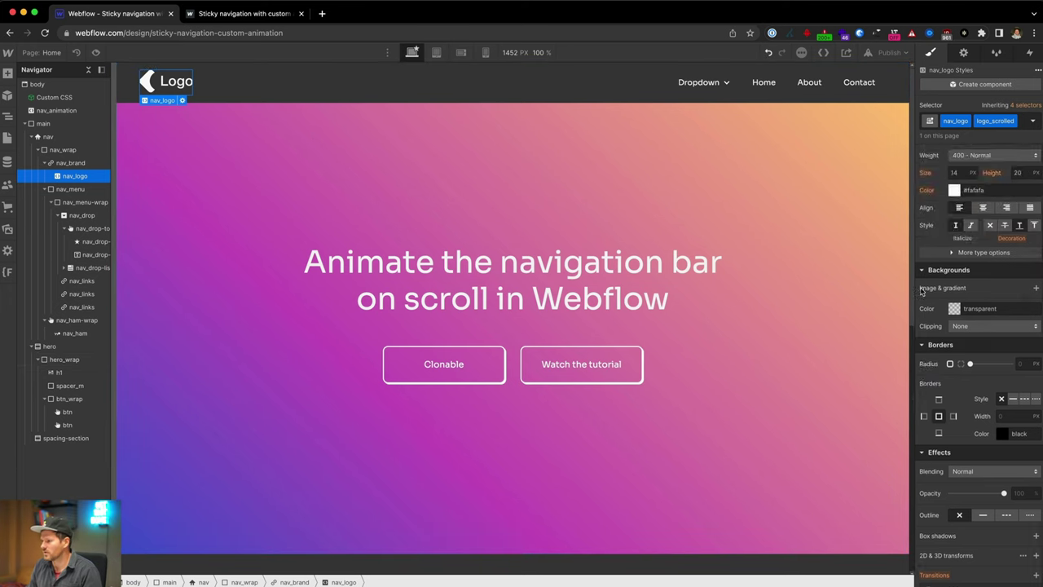
scroll(922, 292, "up", 5)
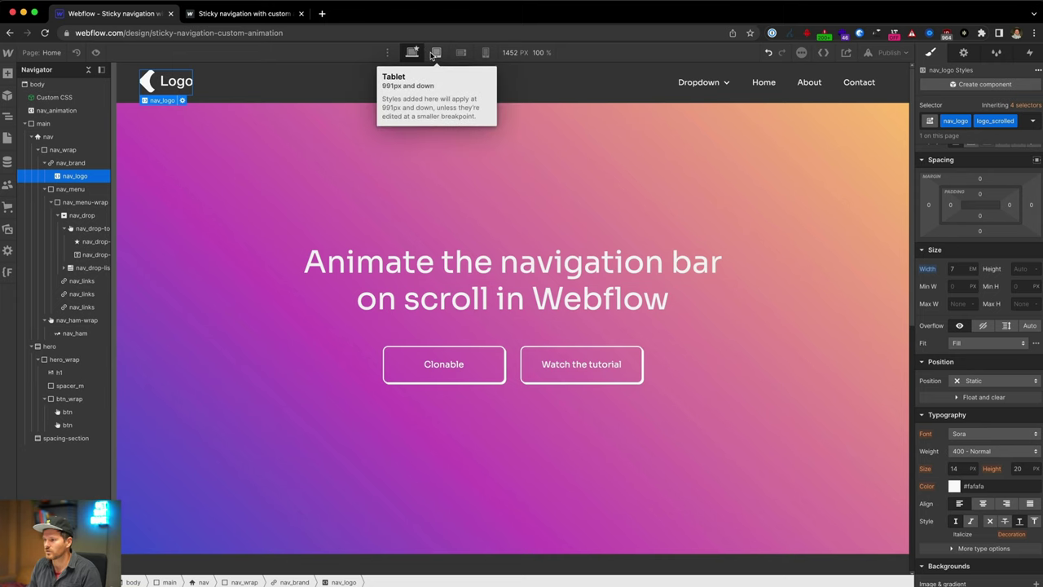
- At the tablet breakpoint, set the logo_scrolled logo's width to 5 em
left_click(436, 52)
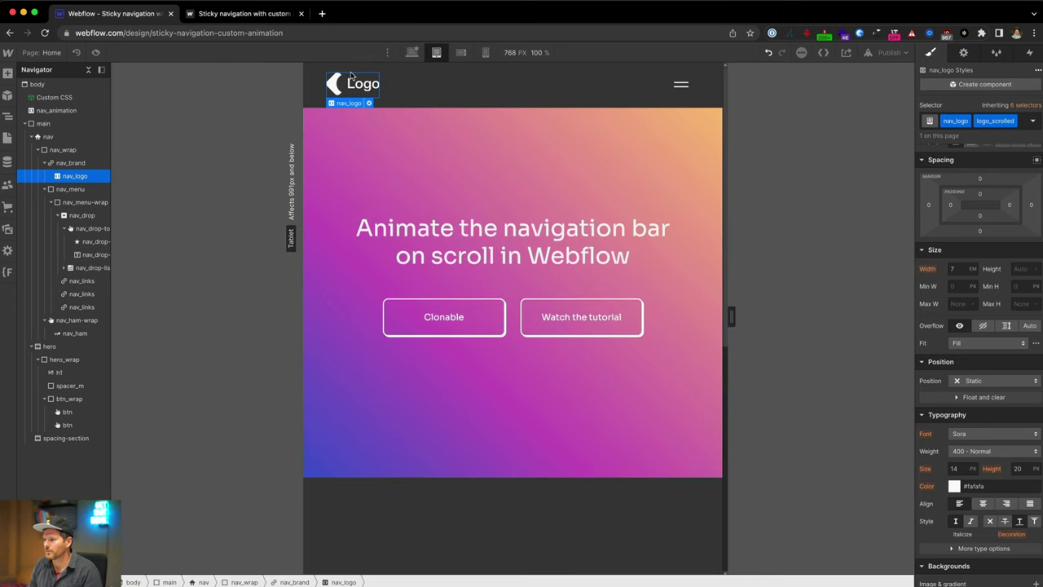
left_click(1003, 124)
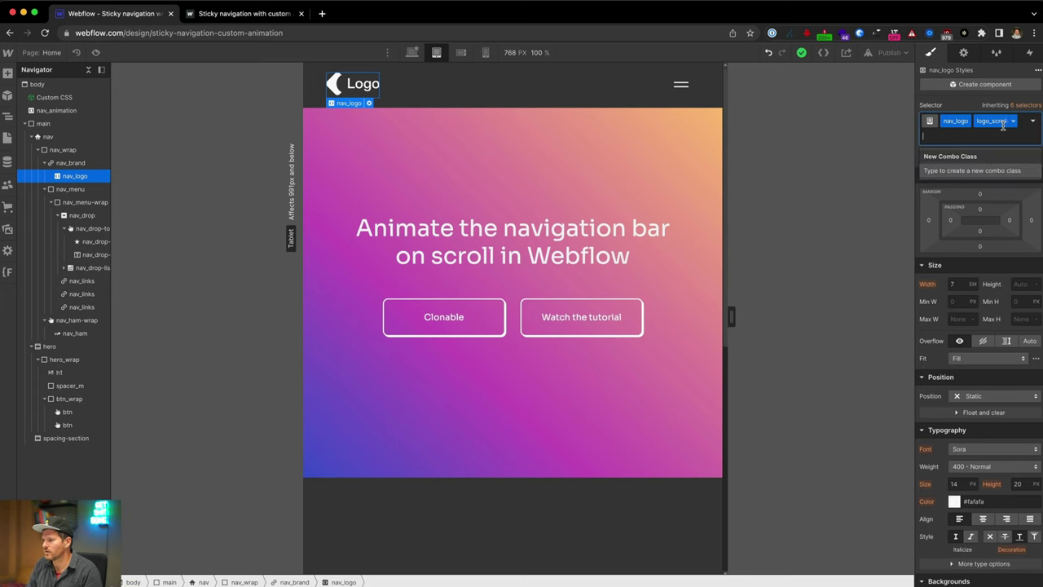
key("BackSpace")
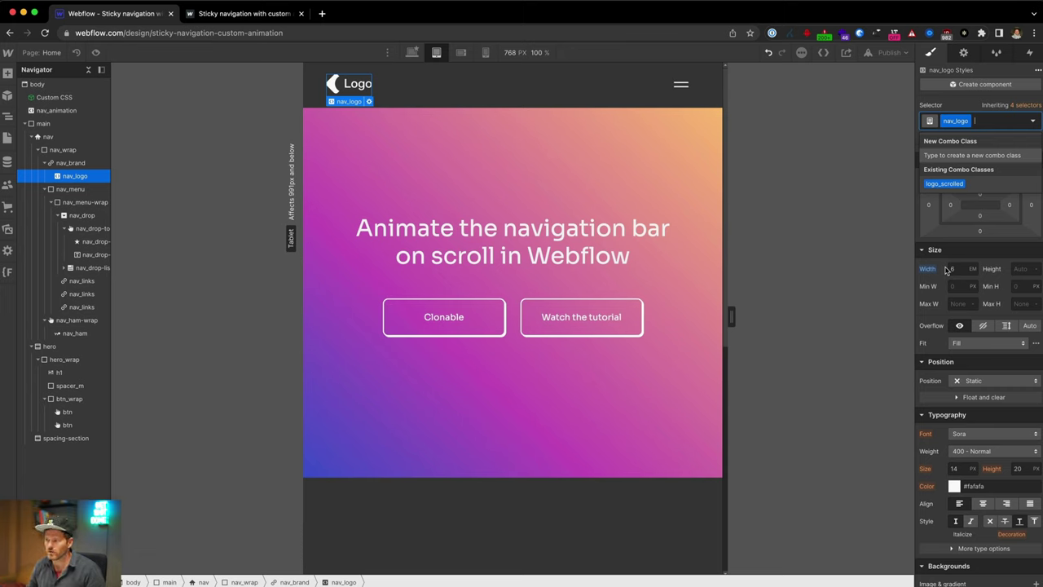
left_click(946, 183)
left_click(958, 272)
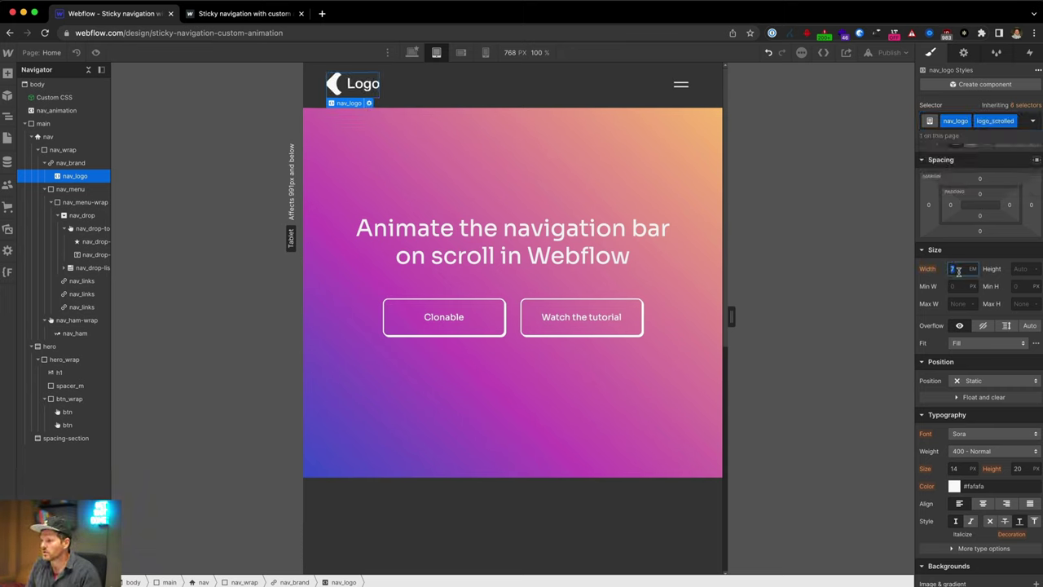
type("6")
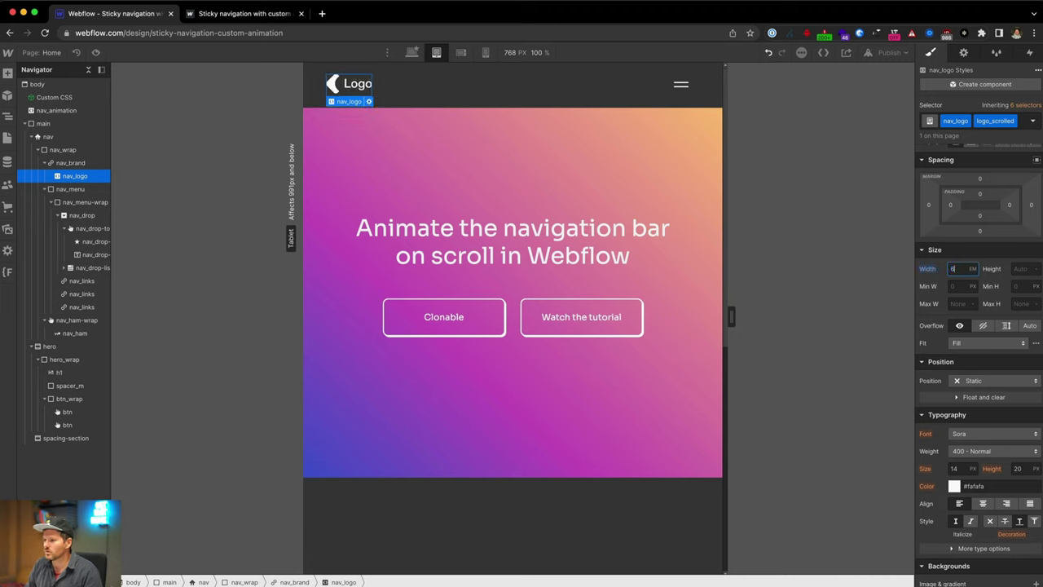
key("Down")
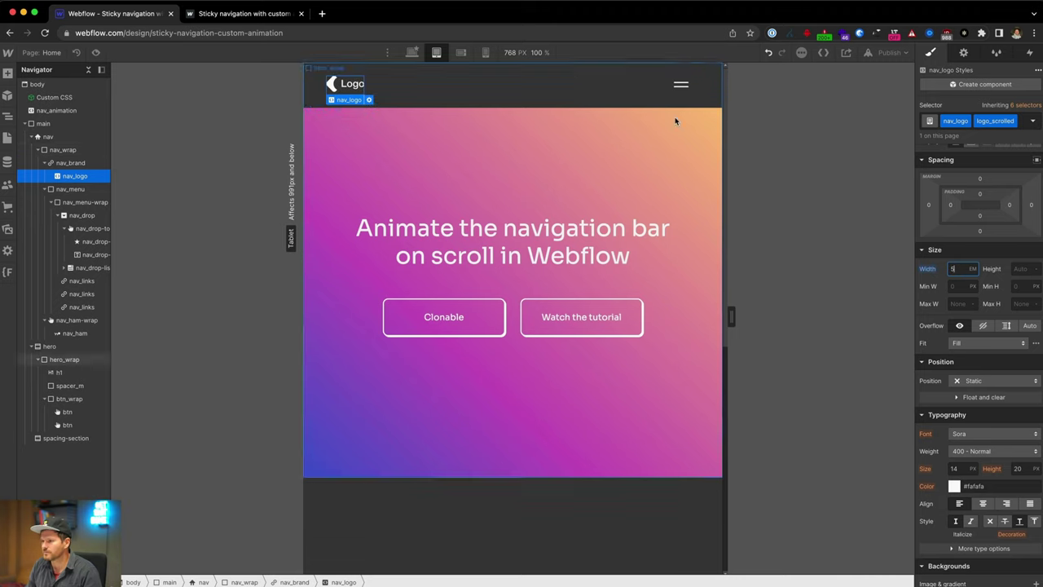
key("Return")
- Toggle the nav's nav_scrolled combo class off and back on to check the scrolled style
left_click(578, 67)
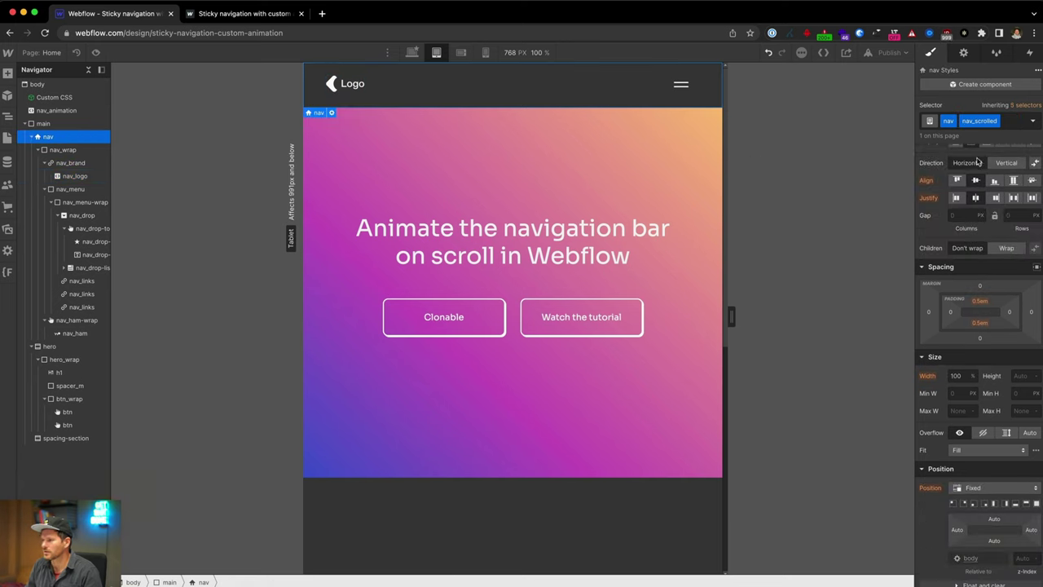
key("super+Return")
key("BackSpace")
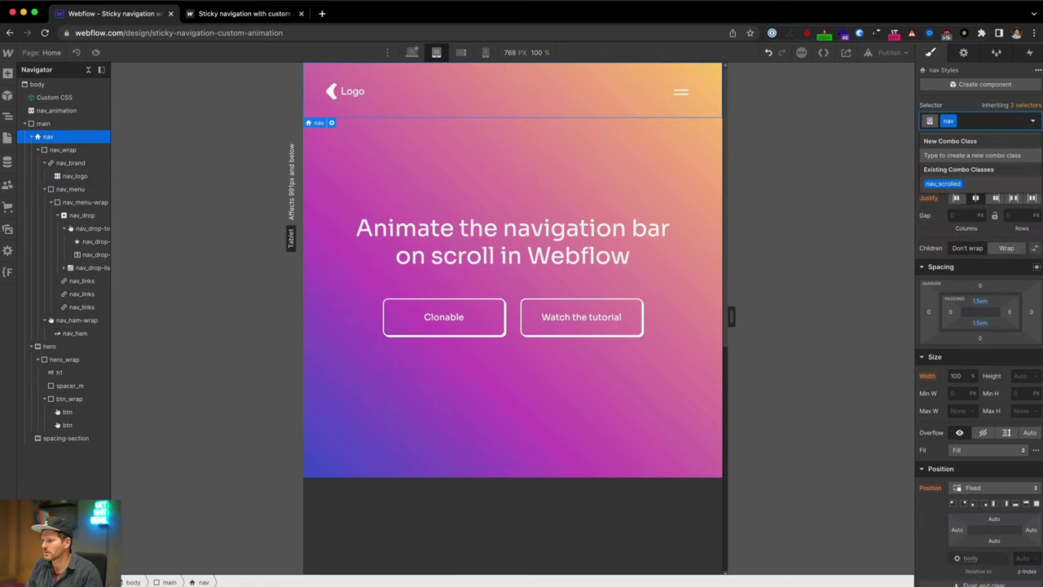
key("Return")
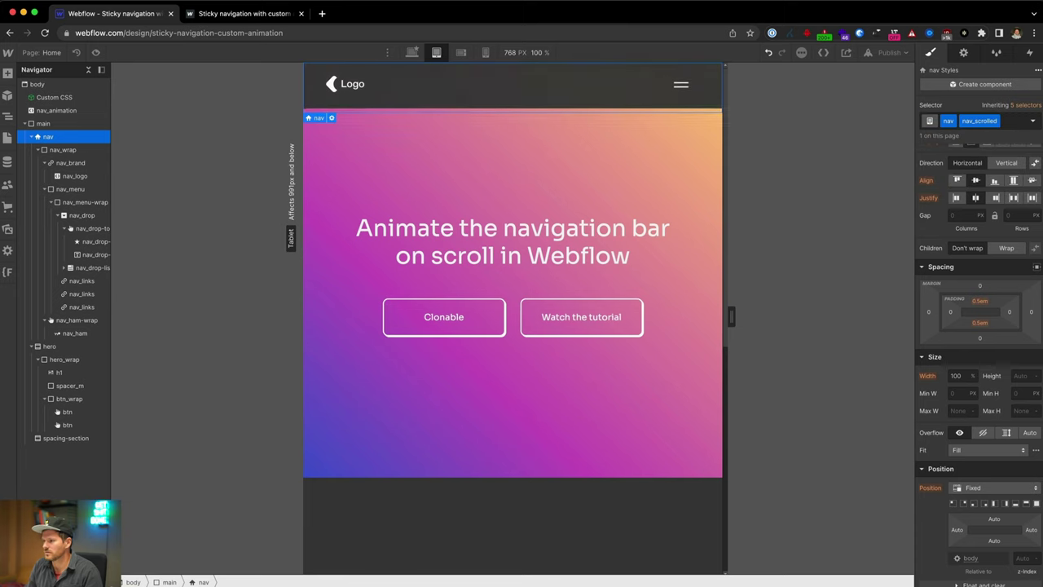
- At mobile landscape, toggle nav_scrolled and drag its top and bottom padding to 0 em
left_click(461, 52)
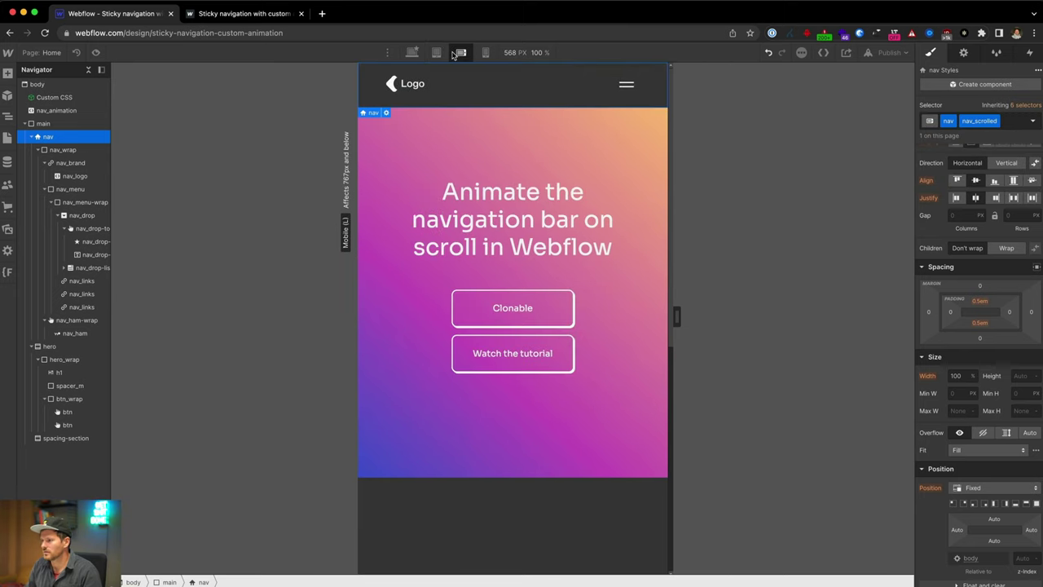
key("super+Return")
key("BackSpace")
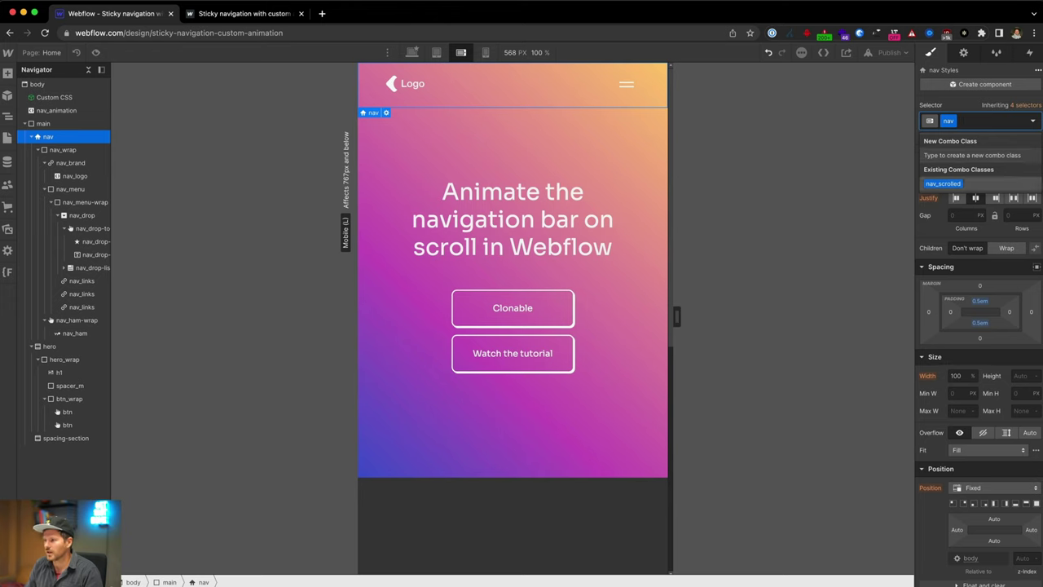
key("Return")
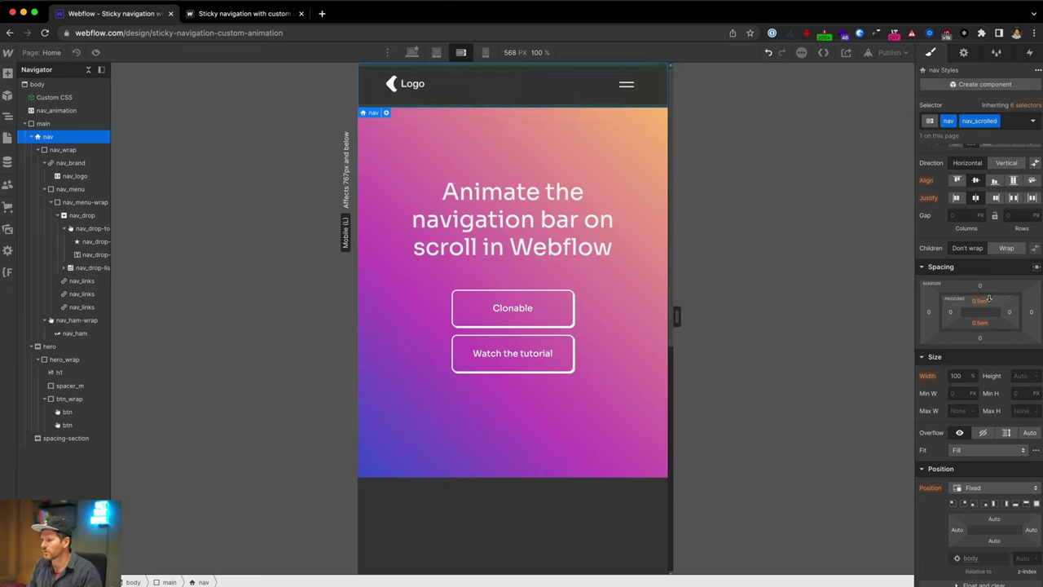
left_click_drag(984, 304, 985, 300)
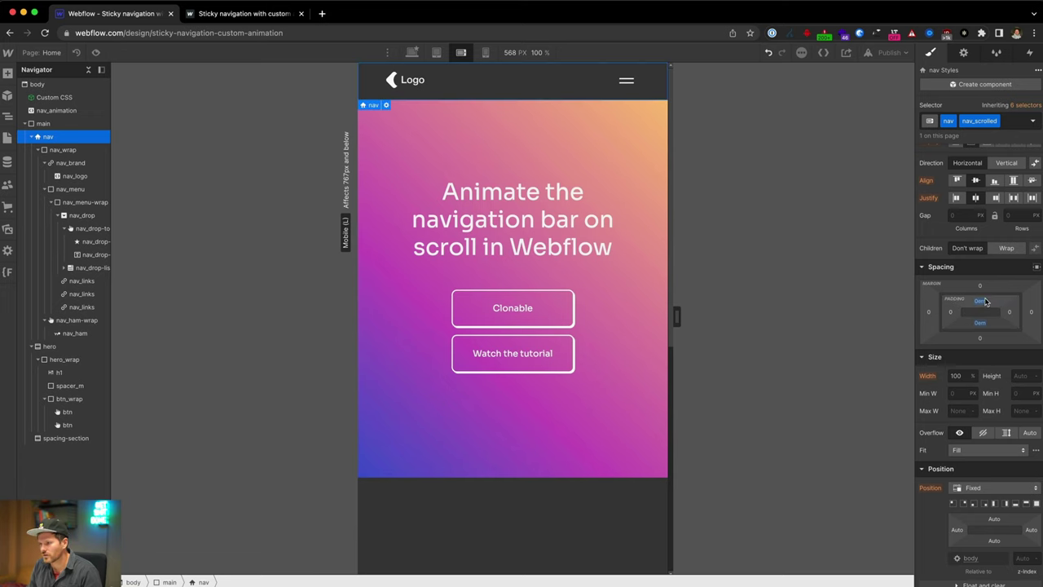
- At mobile portrait, toggle the nav's nav_scrolled class off and back on
left_click(485, 52)
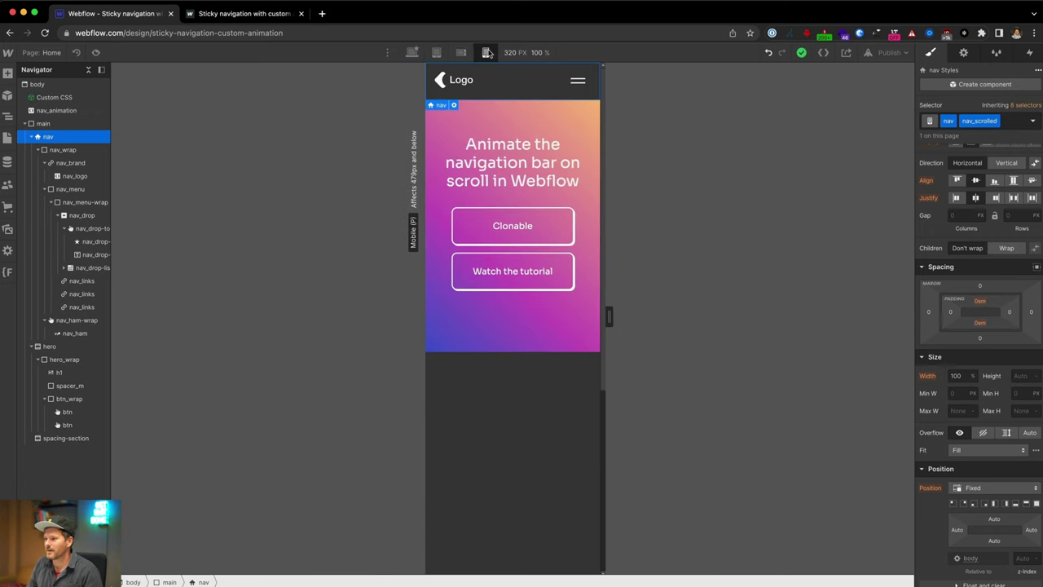
key("super+Return")
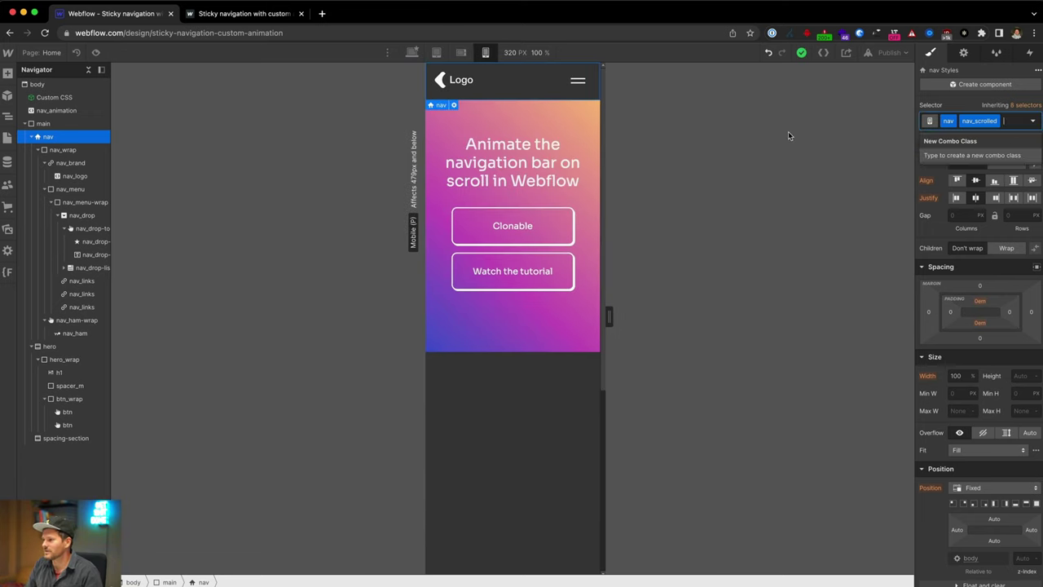
key("BackSpace")
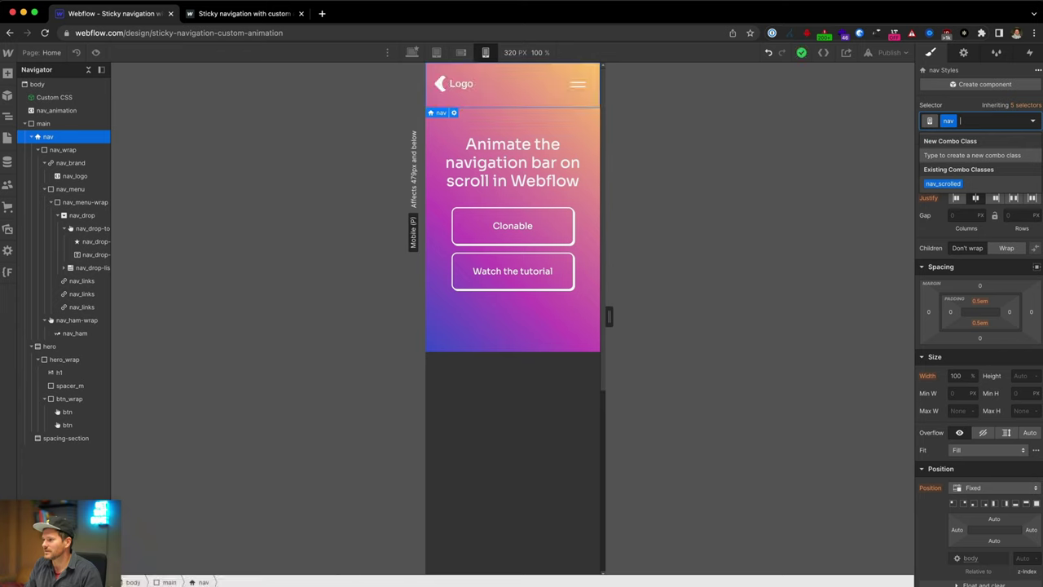
left_click(944, 185)
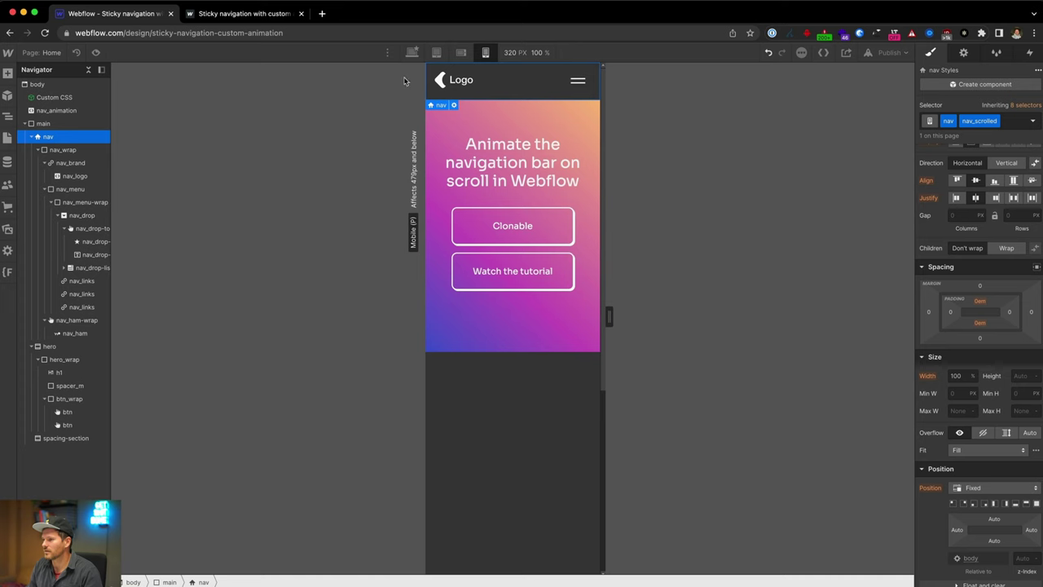
- Compare logo sizes at mobile landscape and portrait by toggling logo_scrolled off and on
left_click(475, 81)
key("shift+3")
left_click(1011, 124)
key("BackSpace")
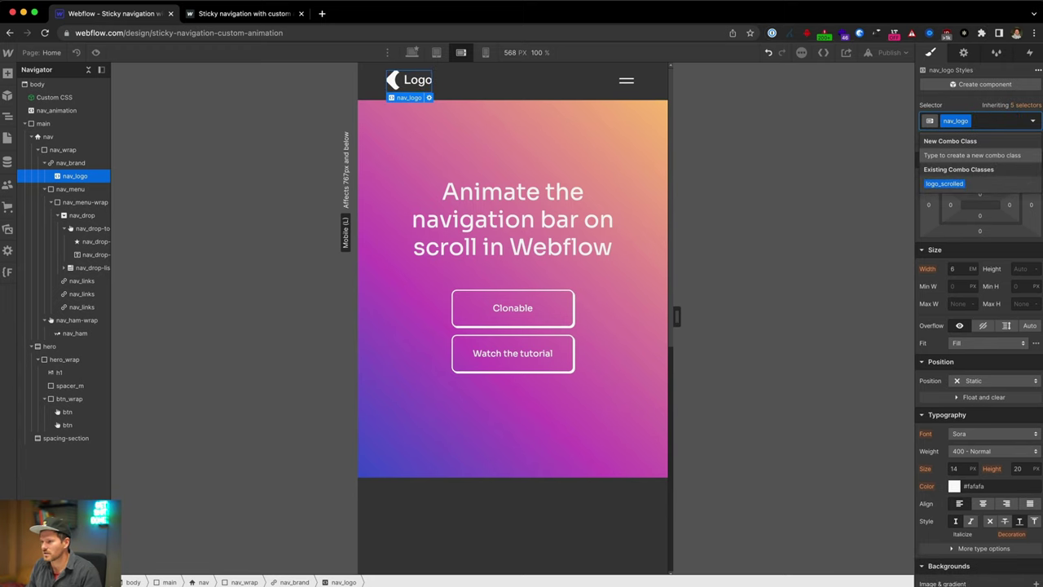
left_click(487, 54)
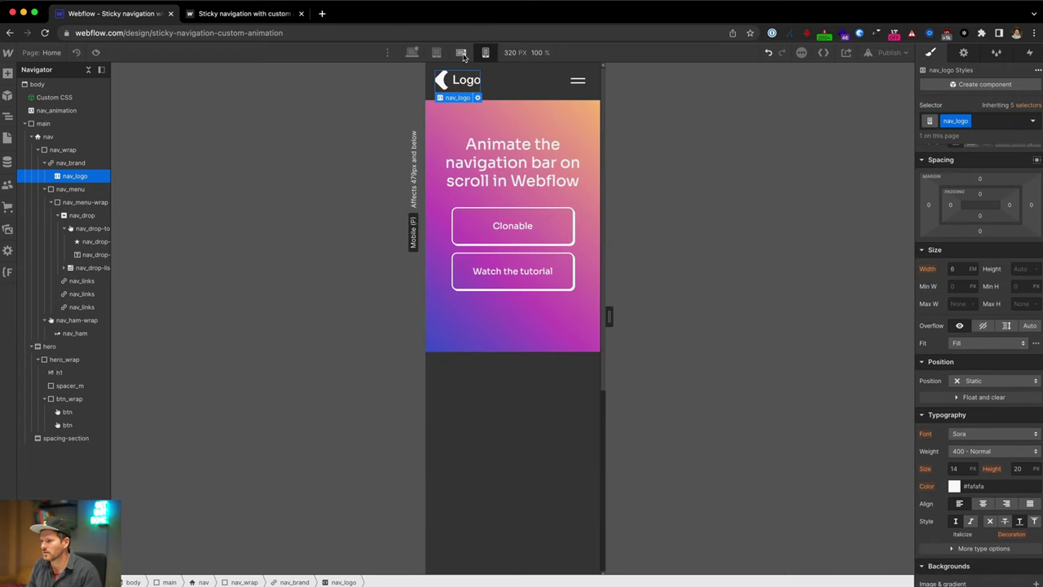
left_click(461, 54)
left_click(1002, 121)
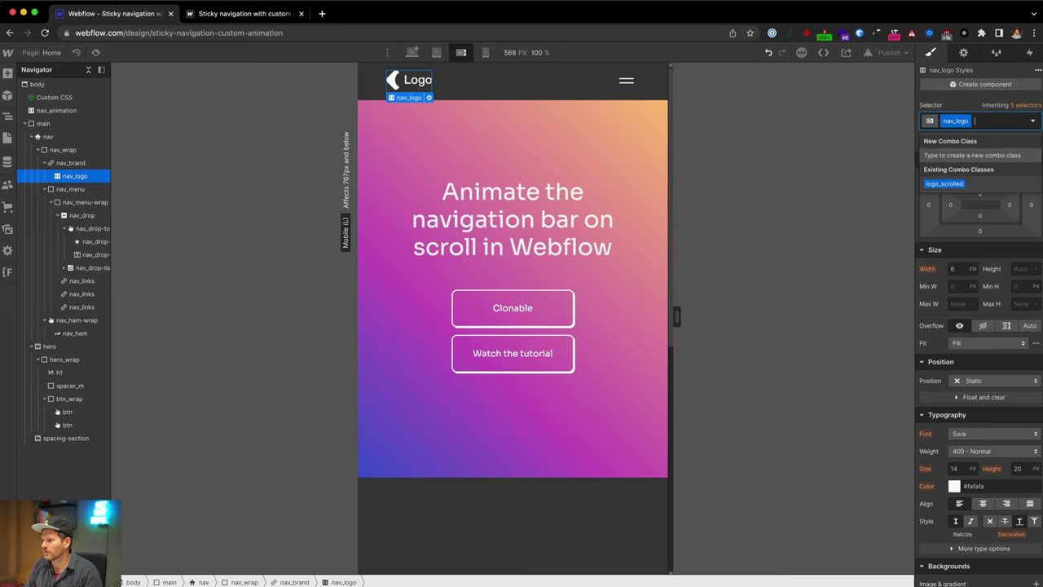
left_click(970, 184)
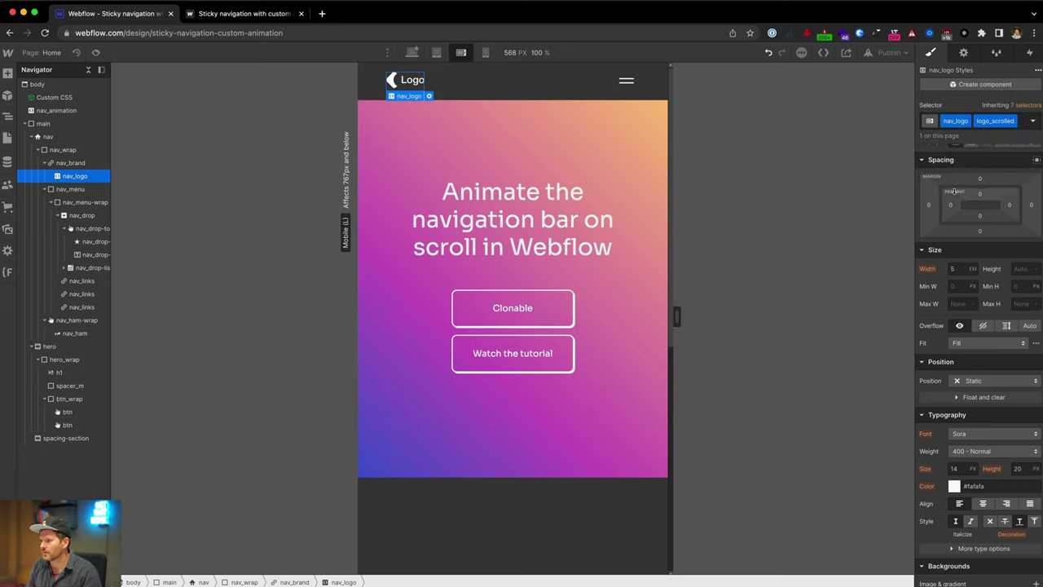
- Remove logo_scrolled from the logo and nav_scrolled from the nav
key("super+Return")
key("BackSpace")
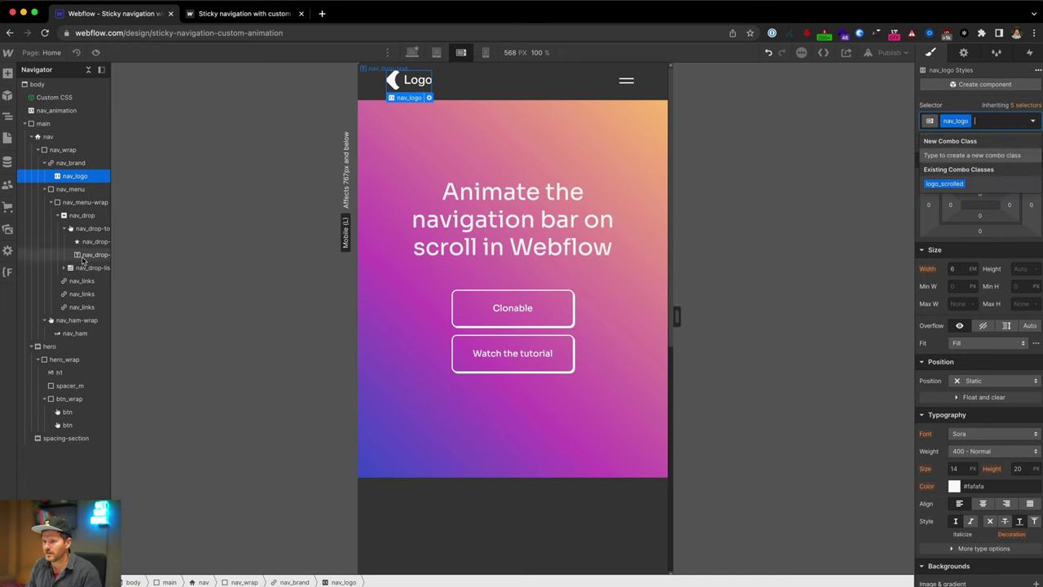
left_click(82, 137)
key("super+Return")
key("BackSpace")
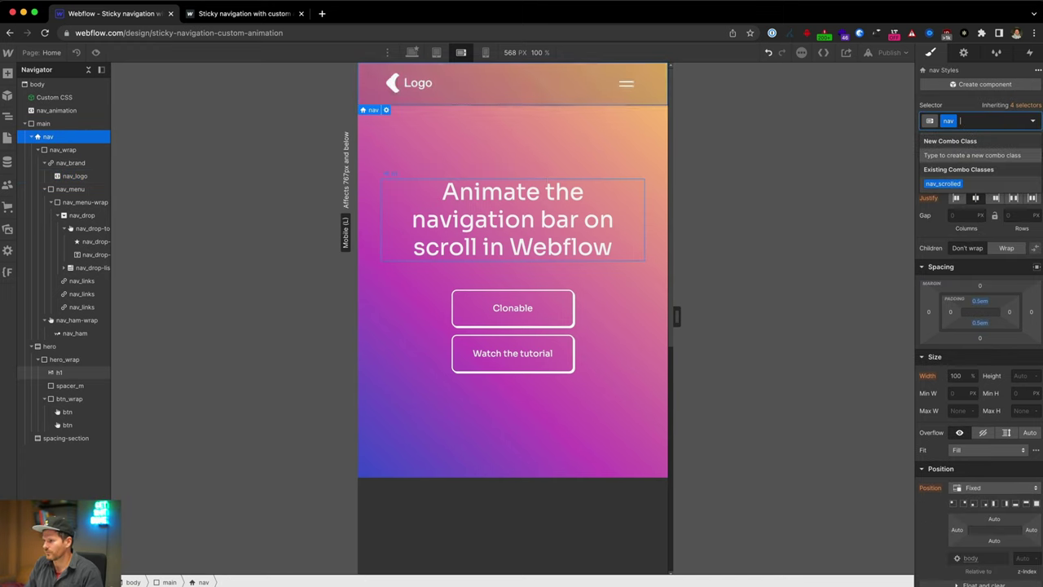
- Publish the site to its webflow.io domain and switch to the live site's tab
left_click(889, 53)
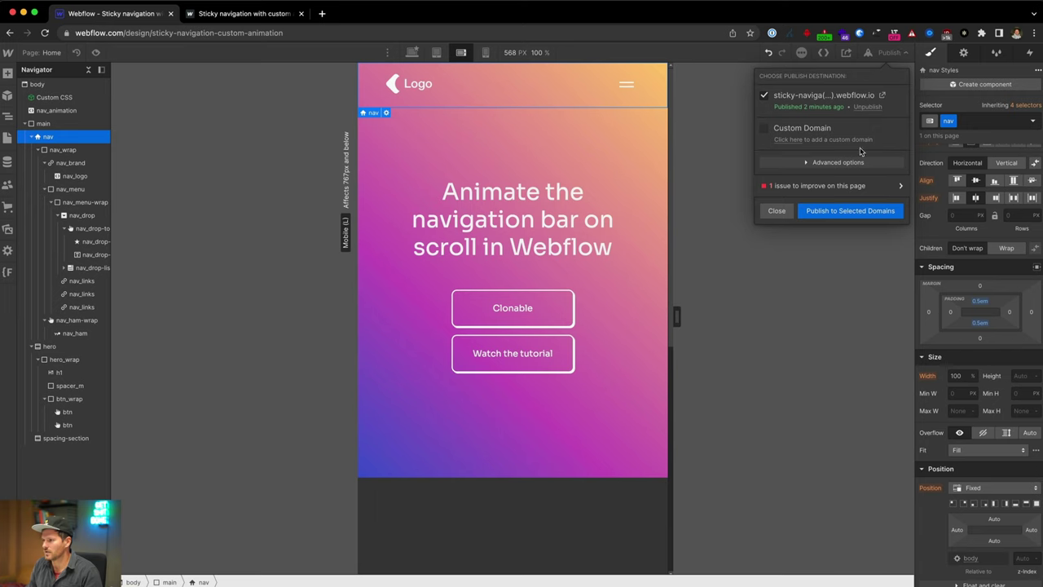
left_click(832, 212)
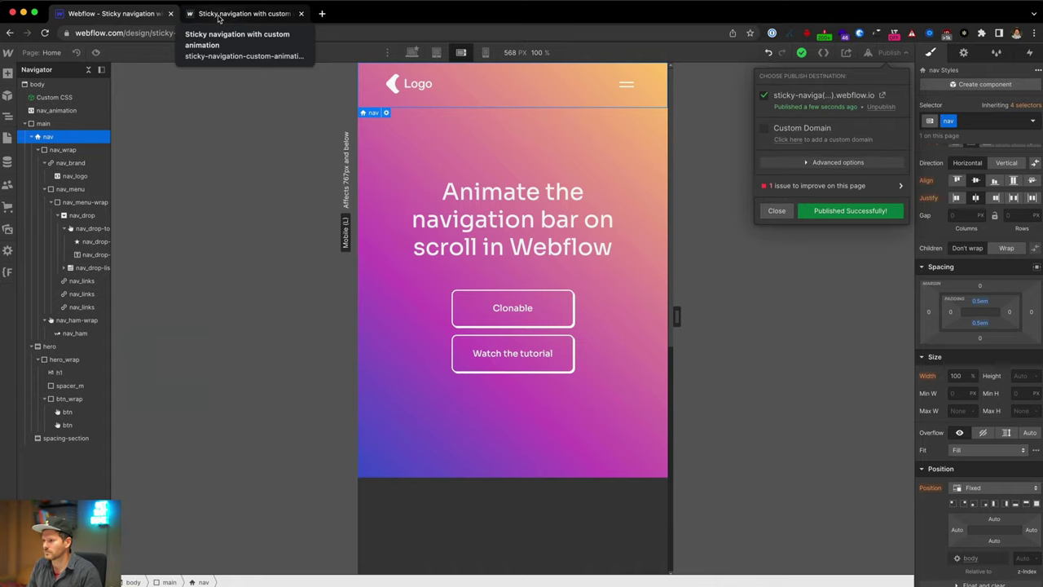
left_click(220, 17)
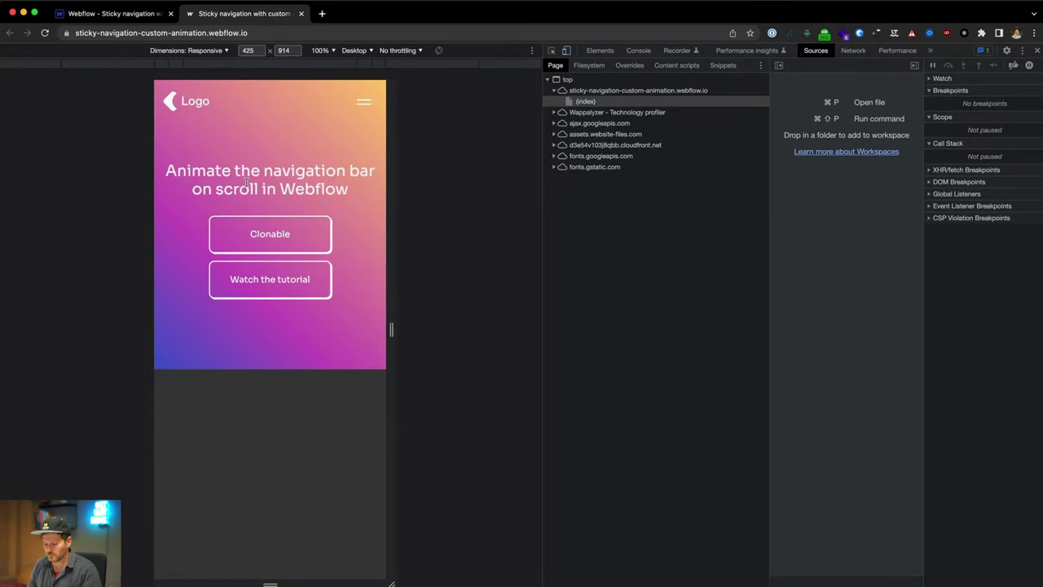
- Scroll the live page at 425 px and 375 px phone widths to test the nav
scroll(214, 282, "down", 5)
scroll(215, 283, "up", 5)
scroll(215, 282, "down", 5)
scroll(214, 280, "up", 5)
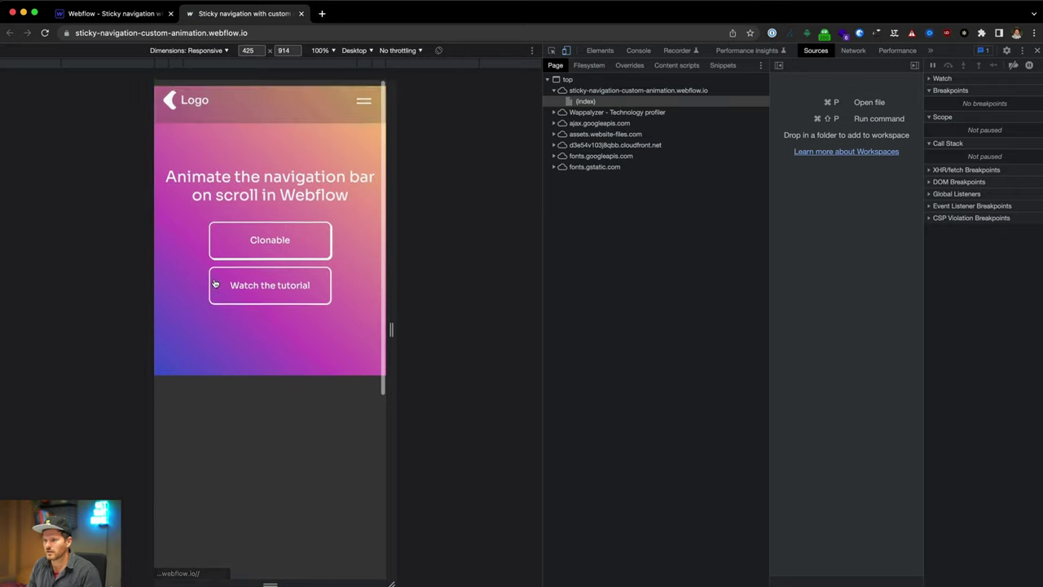
scroll(216, 283, "down", 3)
scroll(215, 283, "up", 3)
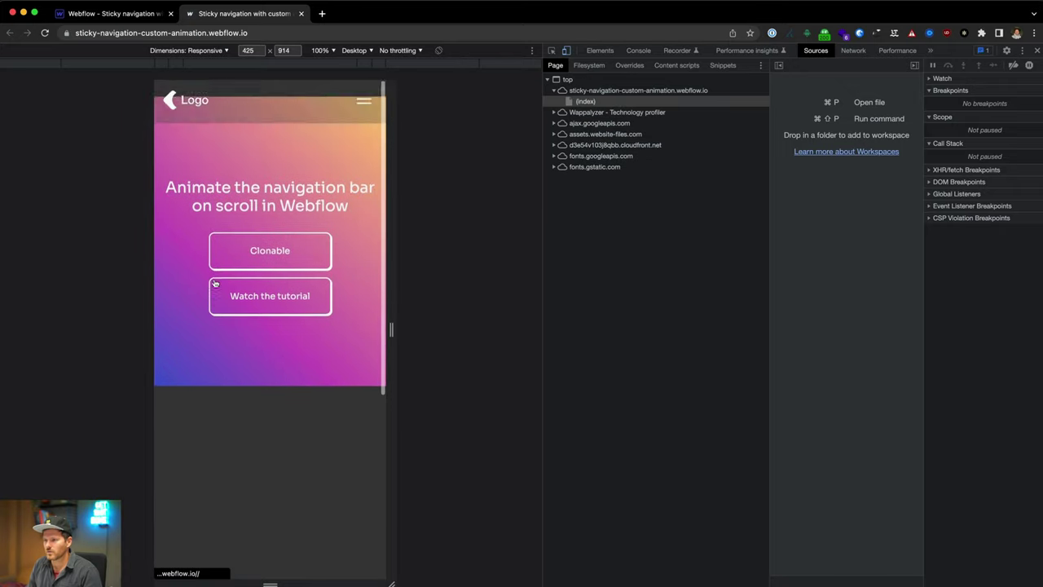
left_click(365, 65)
scroll(275, 226, "down", 5)
scroll(275, 225, "up", 5)
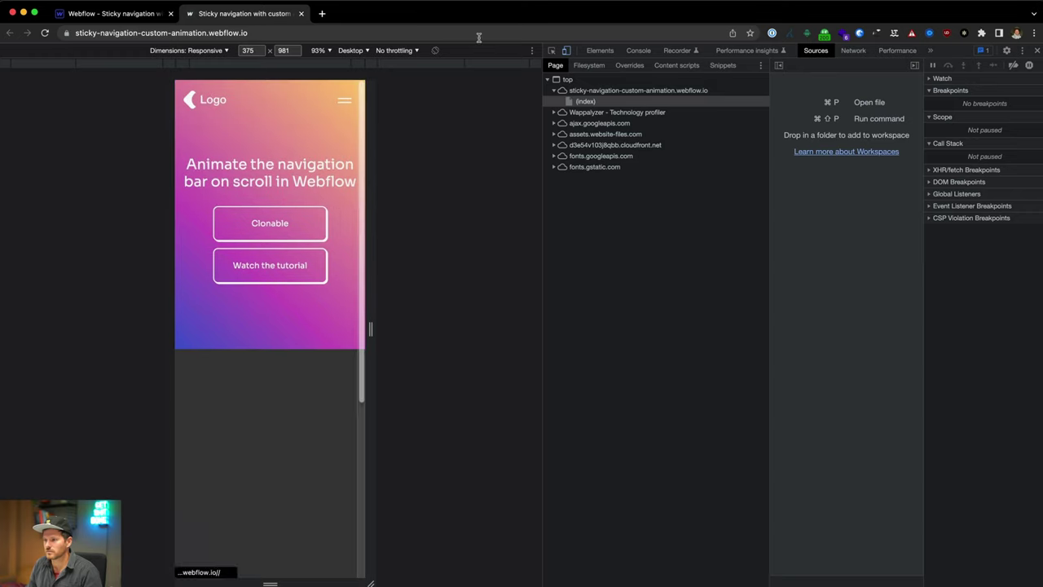
- Test the scrolling nav at 768 px tablet and 1024 px laptop widths
left_click(493, 65)
left_click(440, 65)
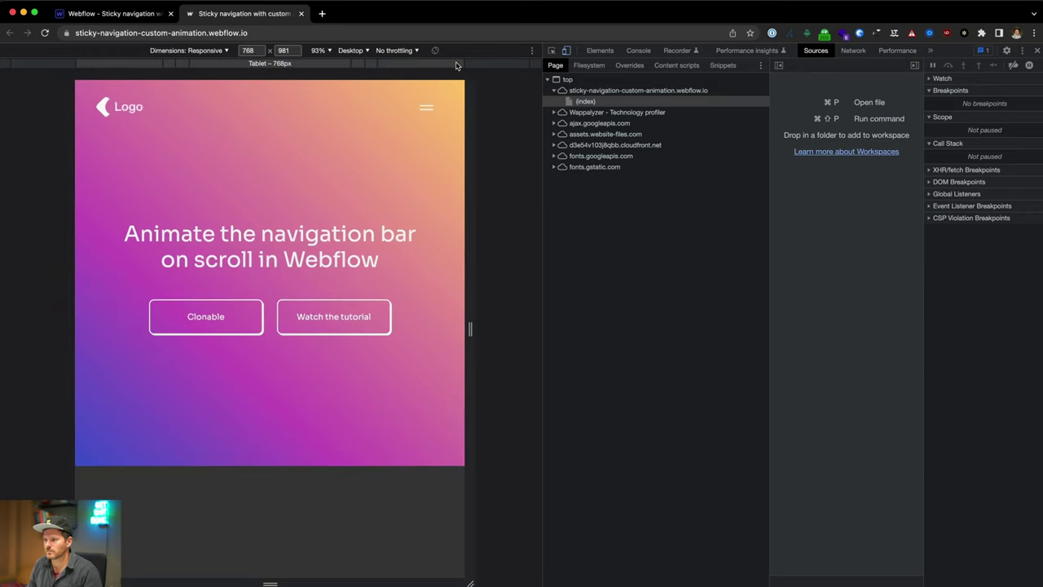
scroll(347, 186, "down", 1)
scroll(347, 184, "down", 2)
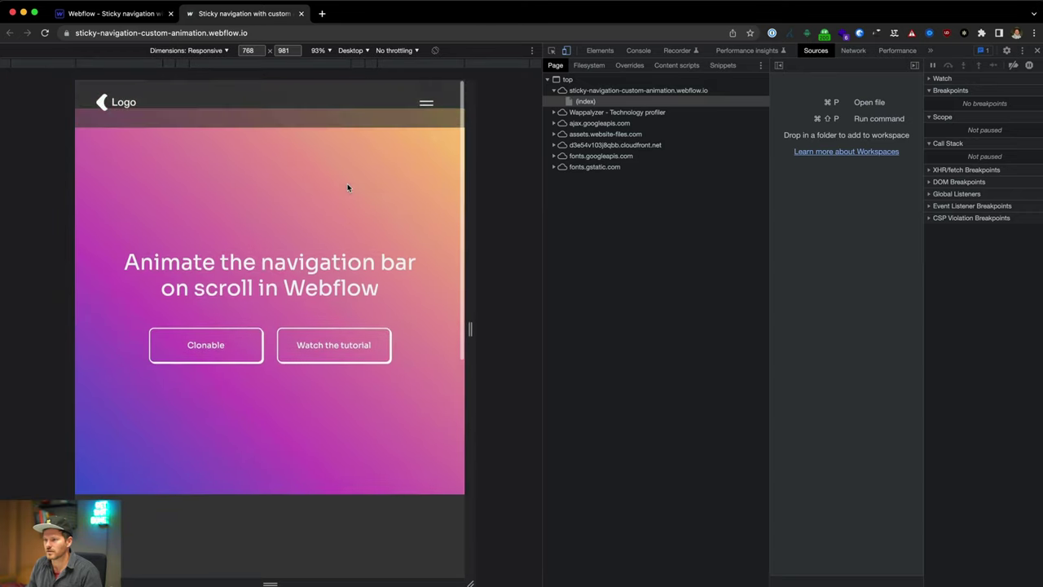
left_click(492, 64)
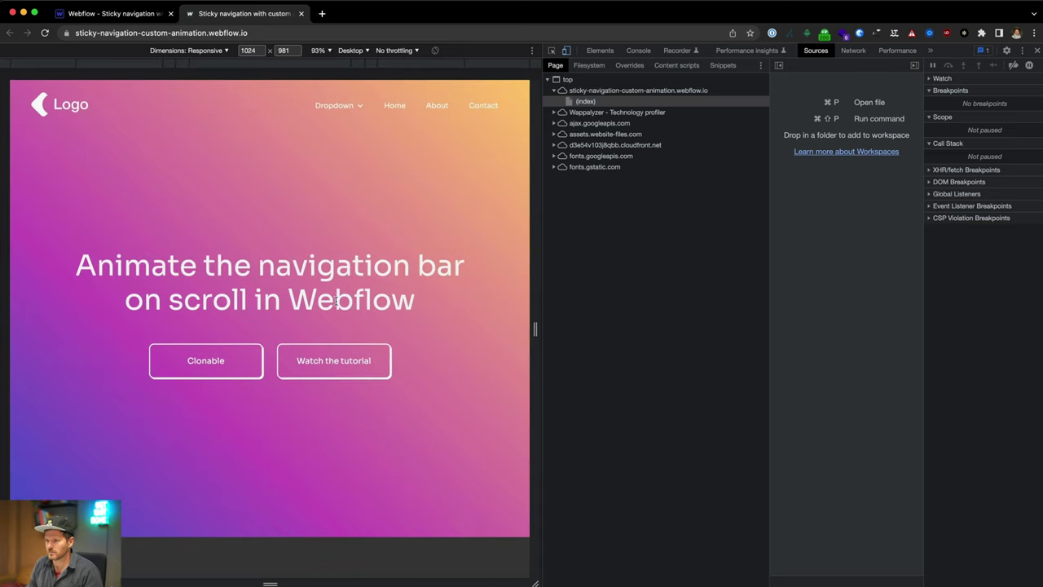
scroll(338, 302, "down", 5)
scroll(338, 303, "up", 5)
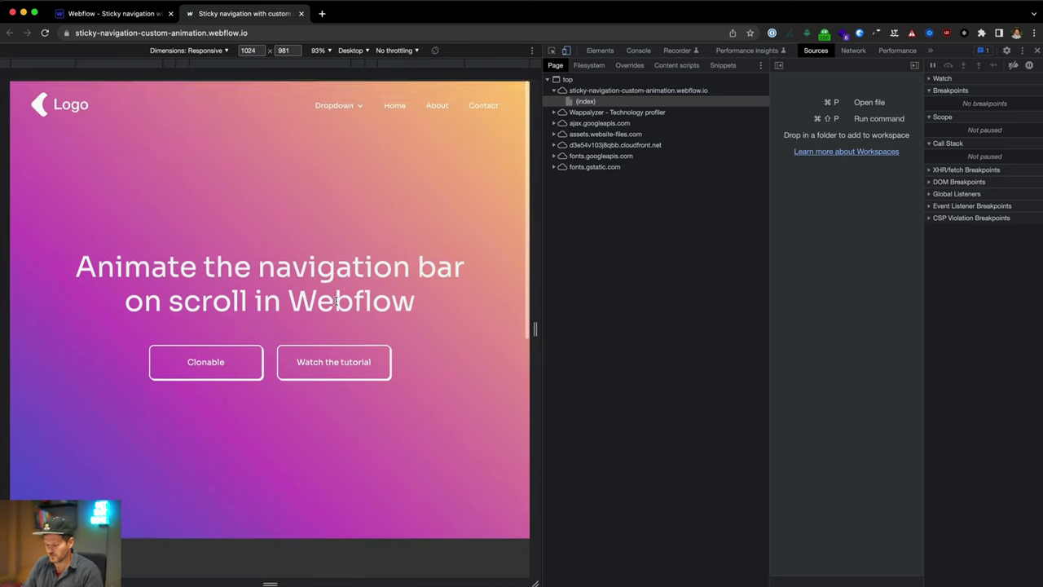
- Close DevTools and scroll the page at full desktop width
key("super+alt+i")
scroll(424, 340, "down", 5)
scroll(424, 340, "up", 5)
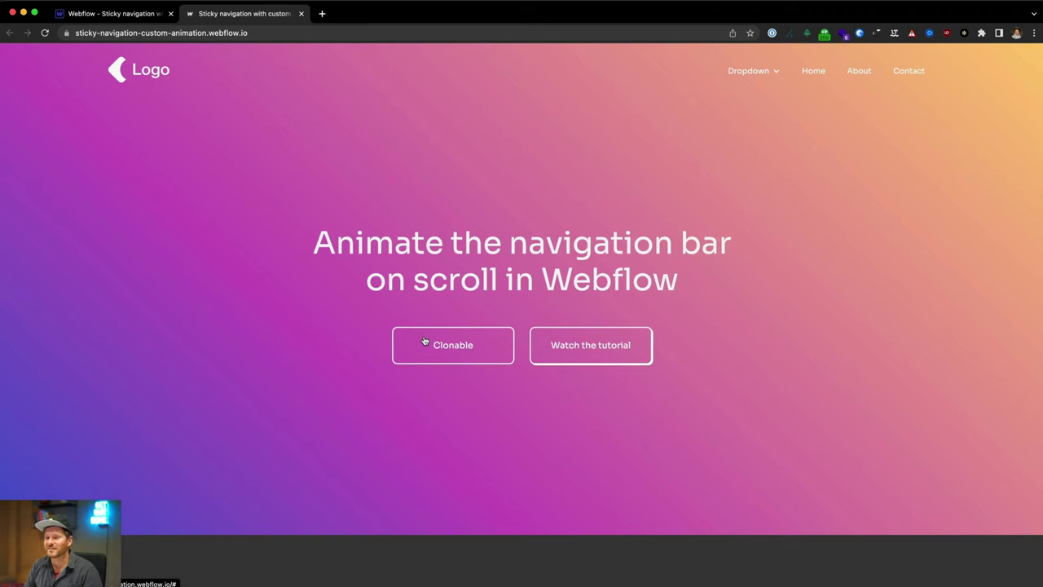
left_click(754, 75)
left_click(752, 75)
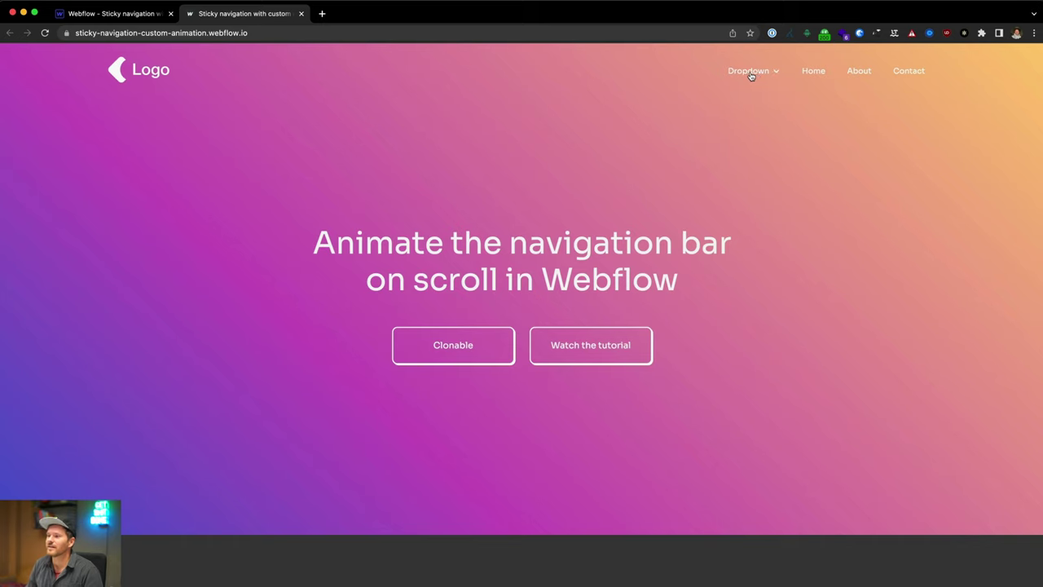
scroll(234, 175, "down", 5)
scroll(233, 173, "up", 3)
scroll(214, 129, "up", 3)
scroll(214, 130, "down", 3)
scroll(214, 131, "up", 3)
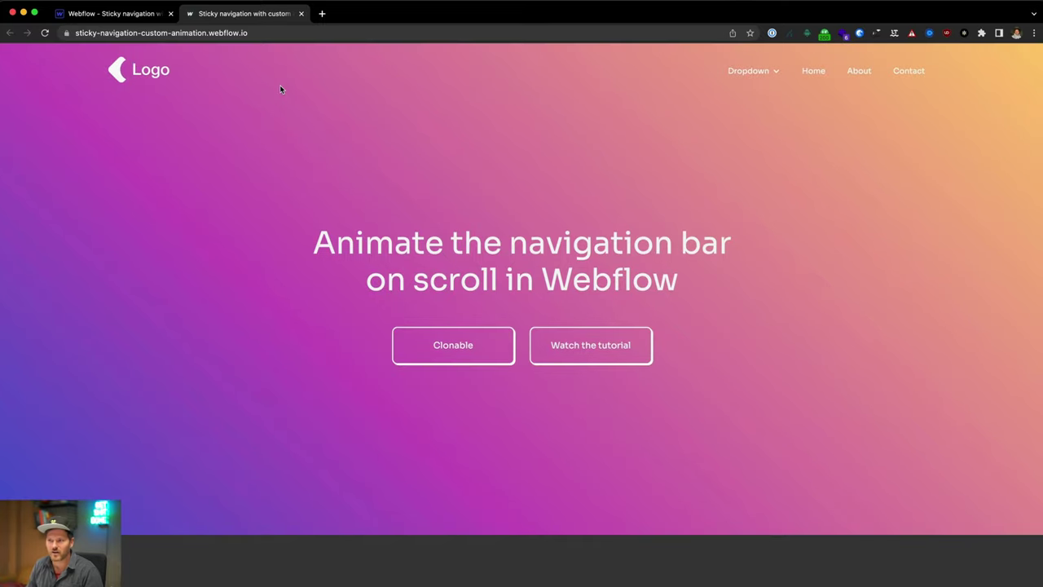